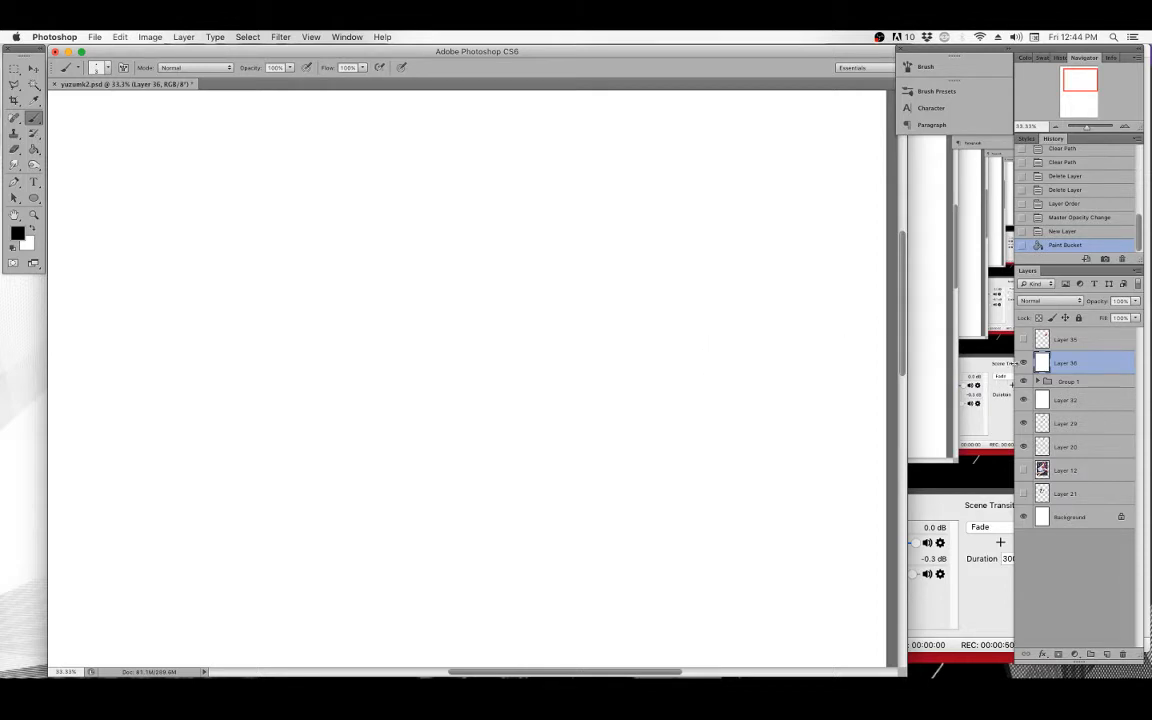
Delete the white Layer 36 above Group 1.
click(1023, 363)
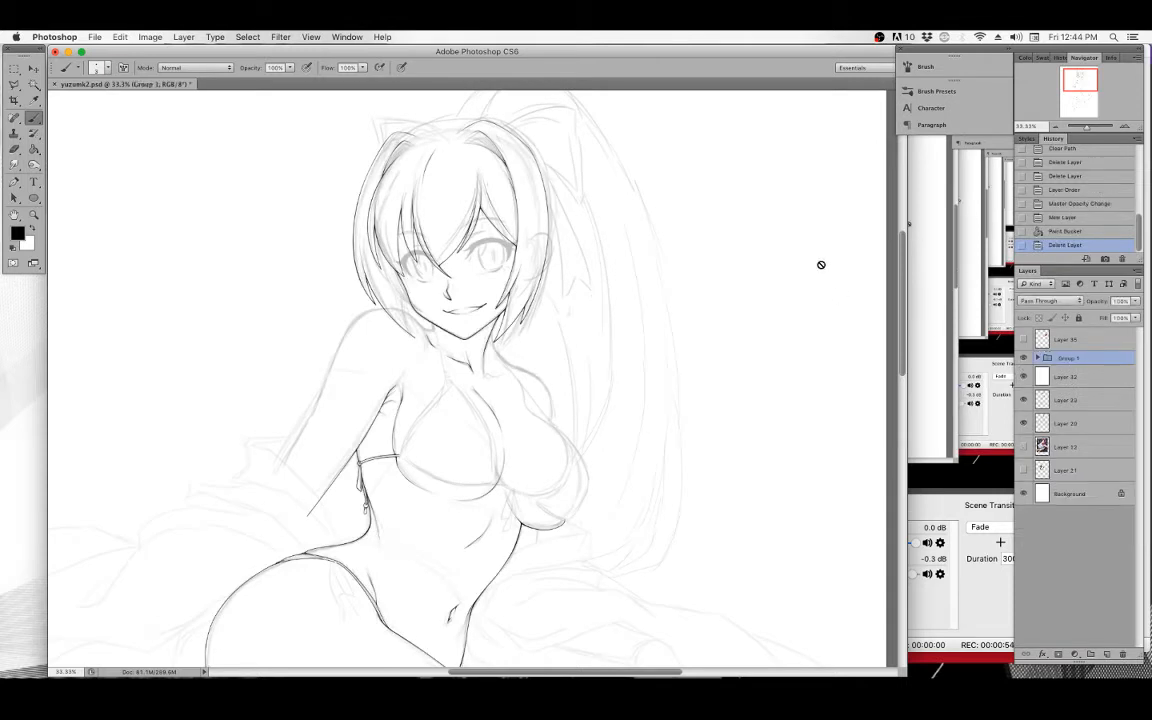
key(BackSpace)
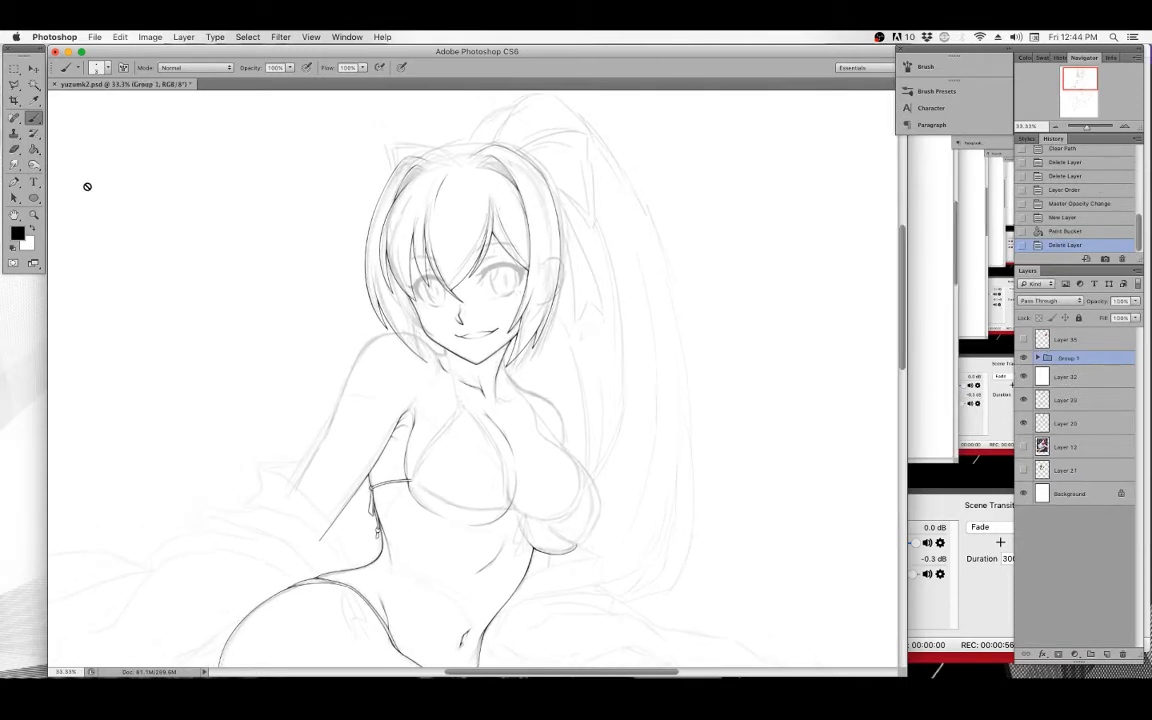
Lower the opacity of the sketch group Group 1 to 31%.
click(33, 213)
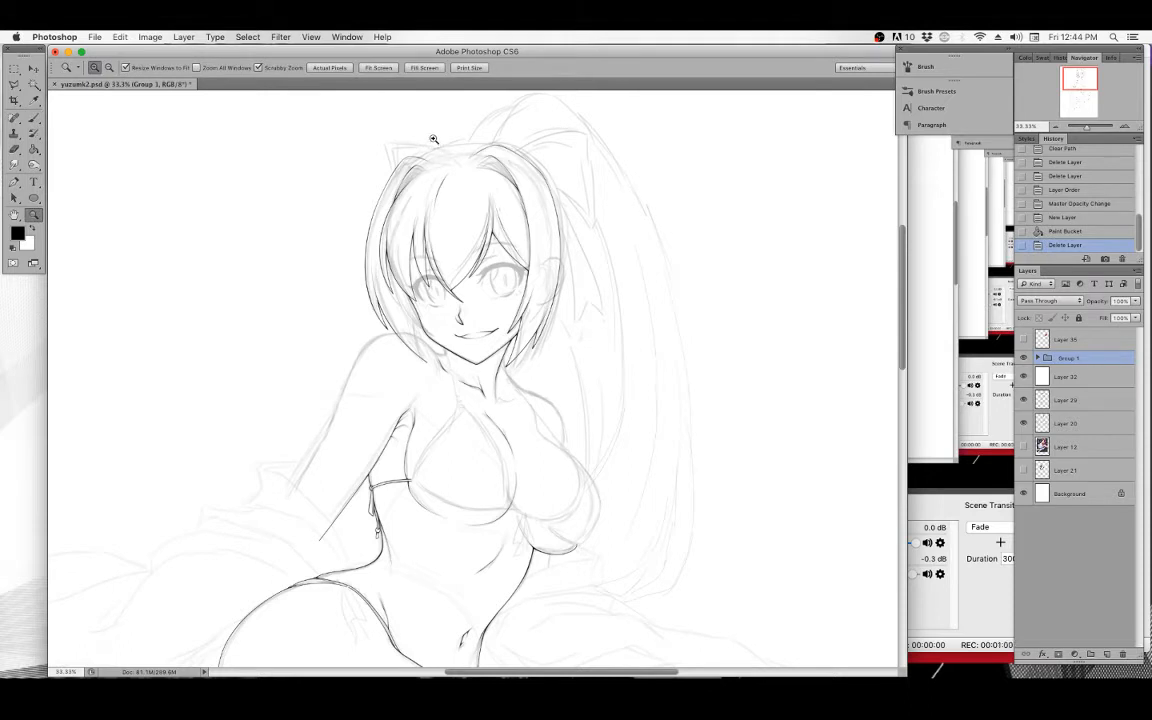
drag(538, 136, 536, 154)
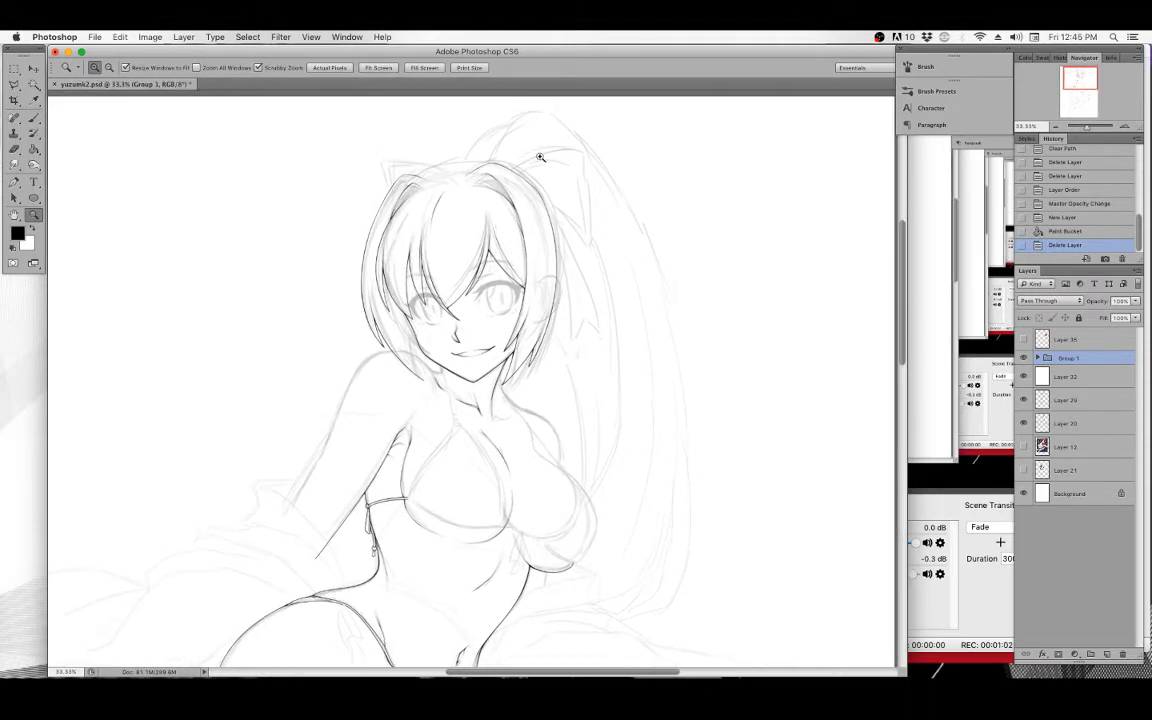
click(559, 222)
drag(577, 250, 583, 262)
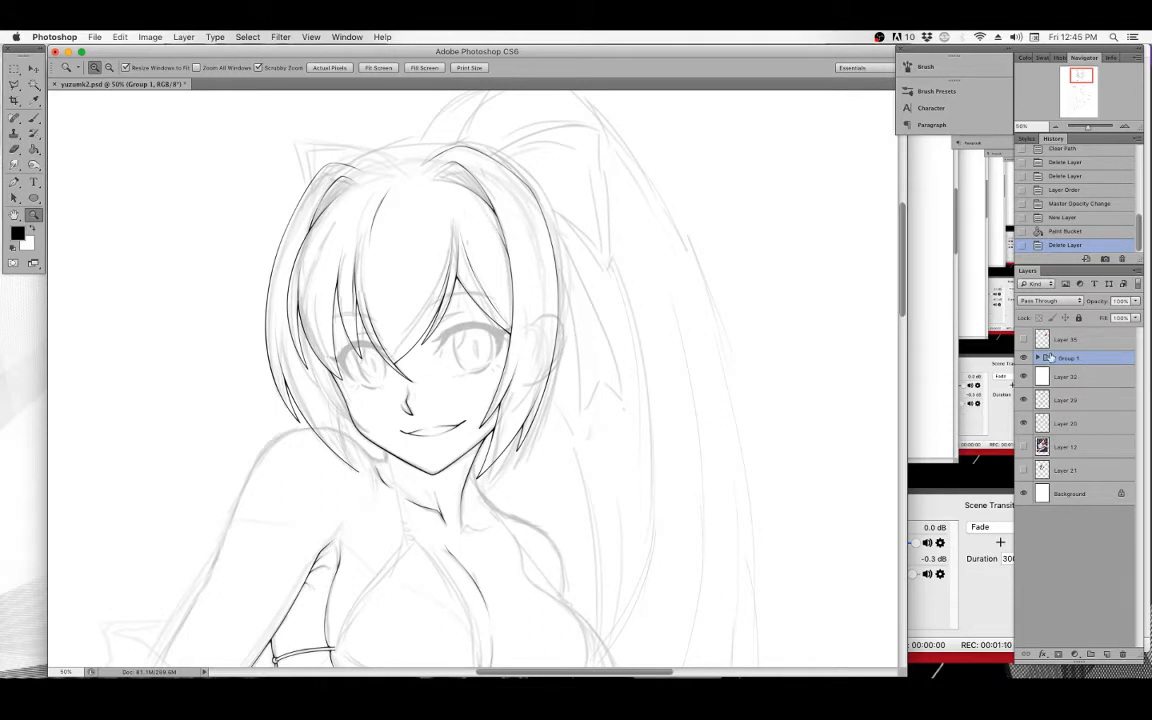
click(1136, 302)
click(1098, 314)
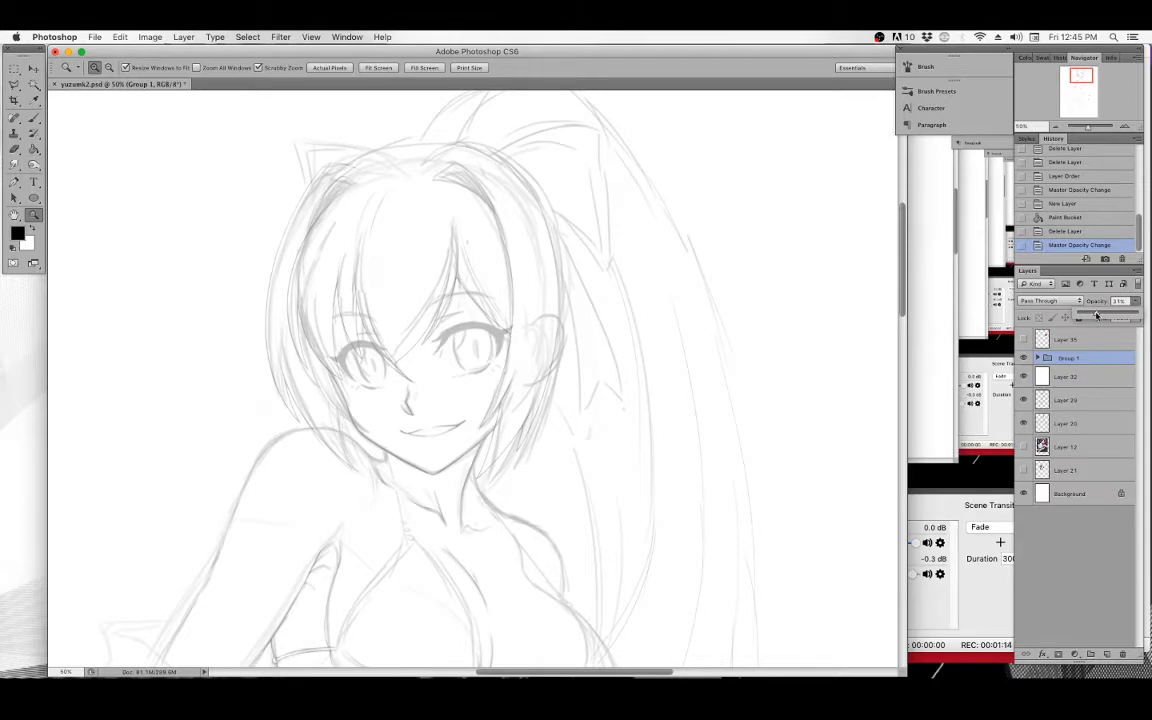
mouse_move(582, 334)
mouse_down()
mouse_move(617, 301)
mouse_move(613, 320)
mouse_up()
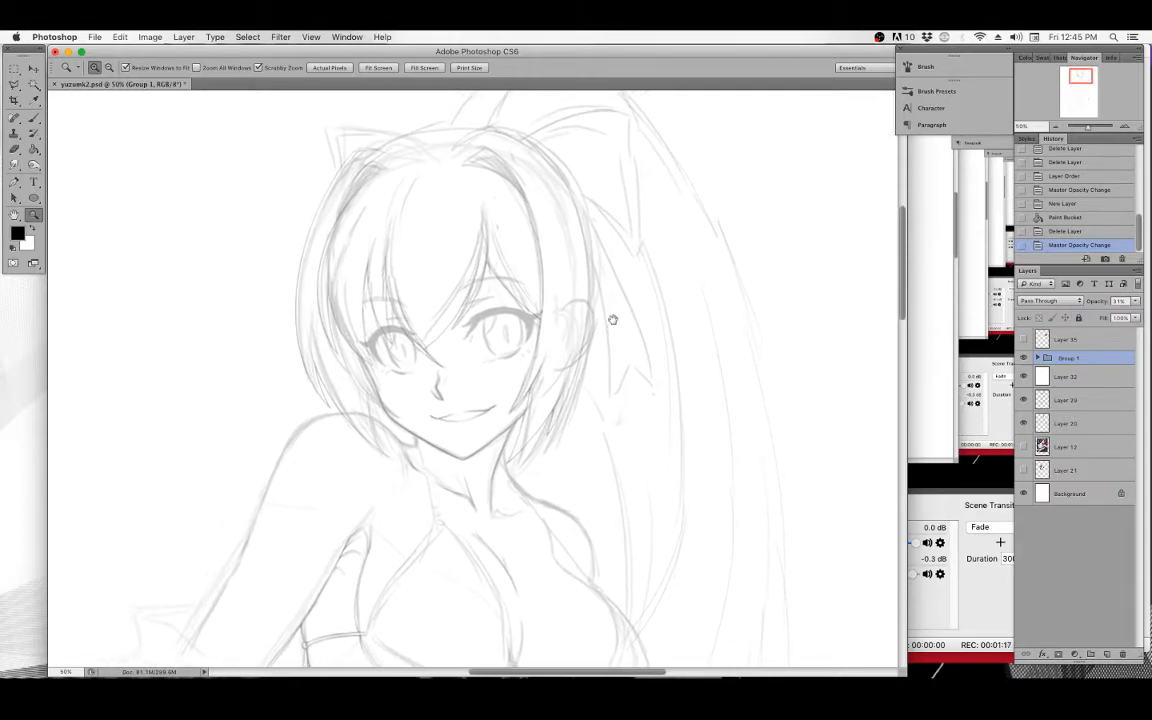
Draw a curved Pen tool path beside the hair, then delete the whole path.
click(34, 116)
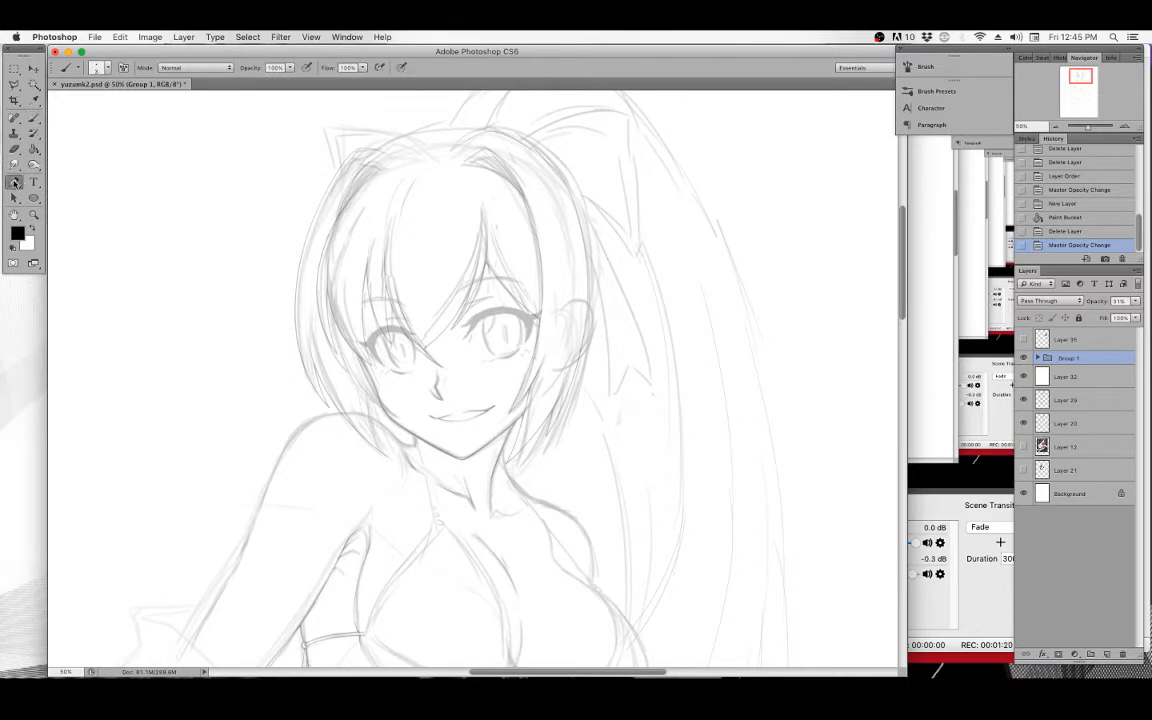
click(14, 181)
scroll(206, 216, left, 5)
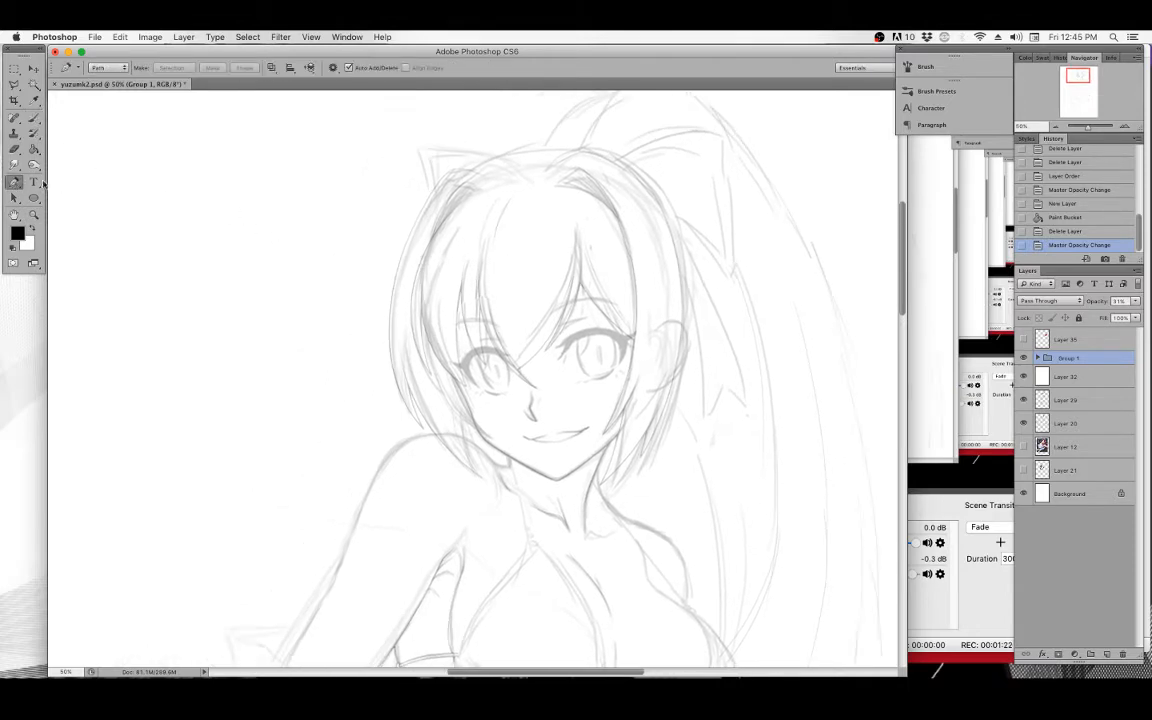
click(33, 216)
click(206, 195)
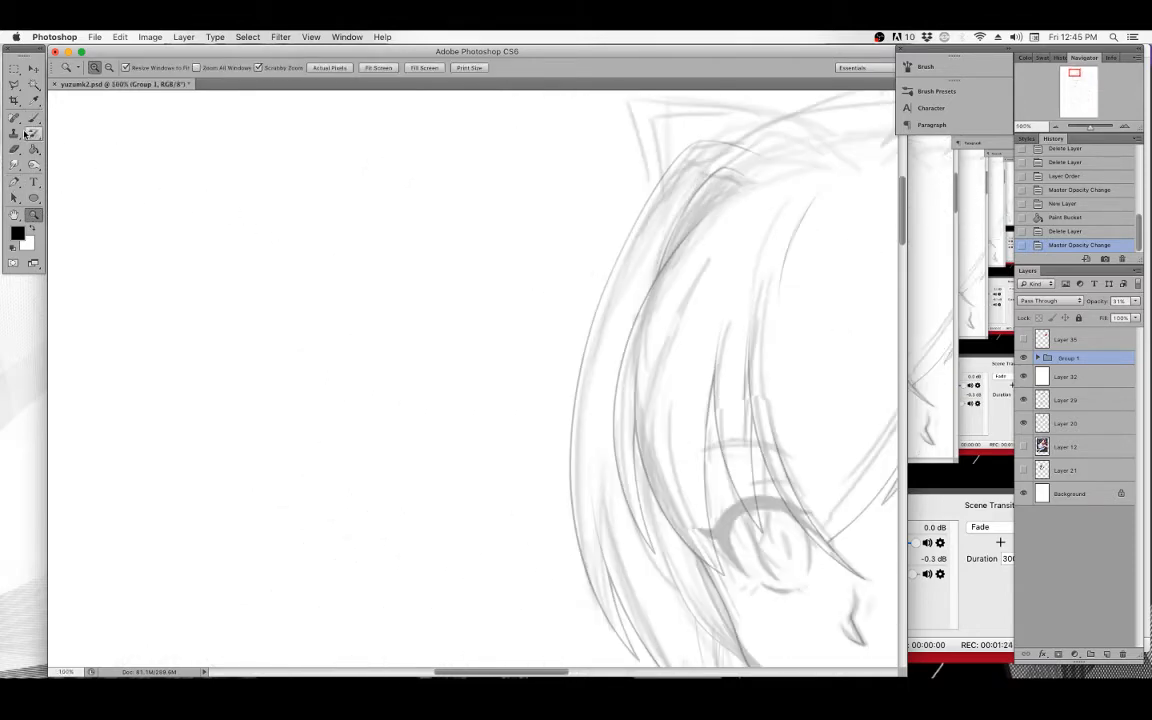
click(30, 119)
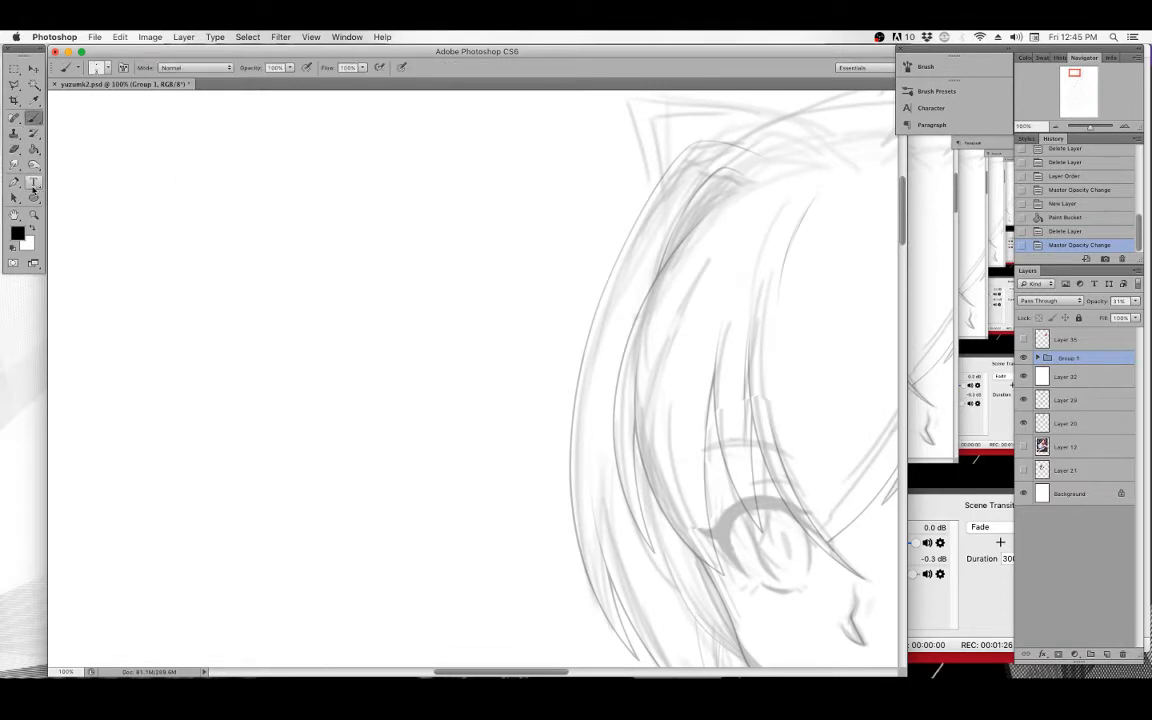
click(15, 182)
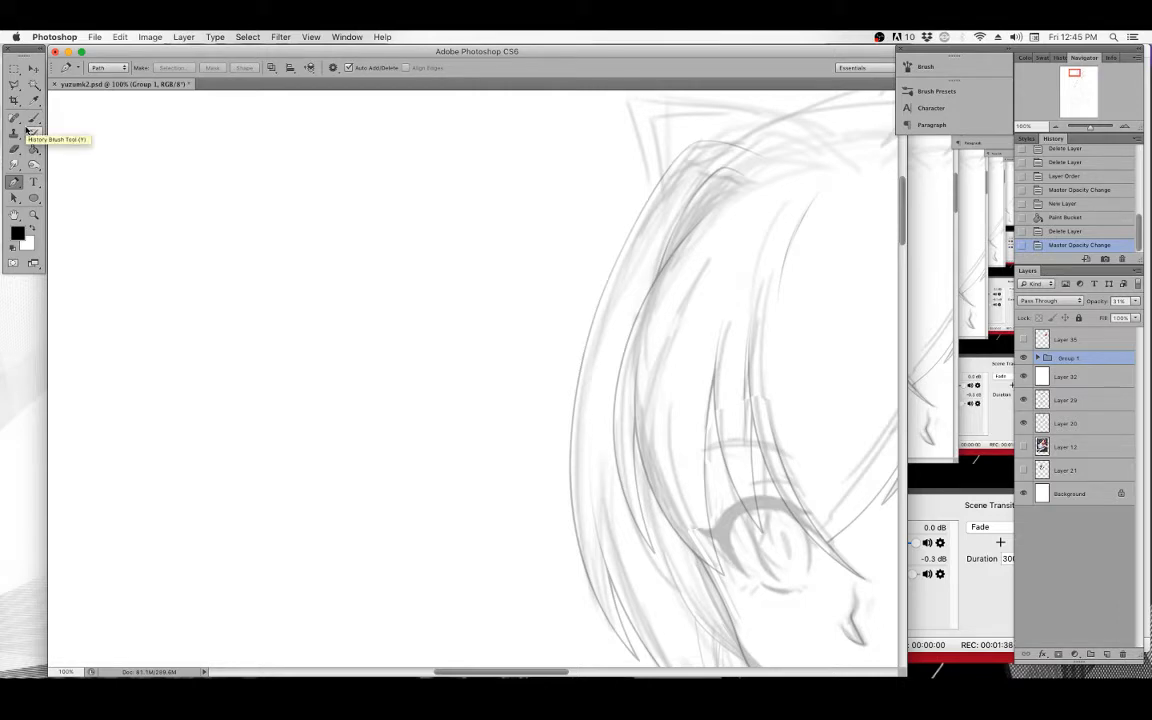
mouse_move(543, 334)
mouse_down()
mouse_move(519, 337)
mouse_move(514, 365)
mouse_up()
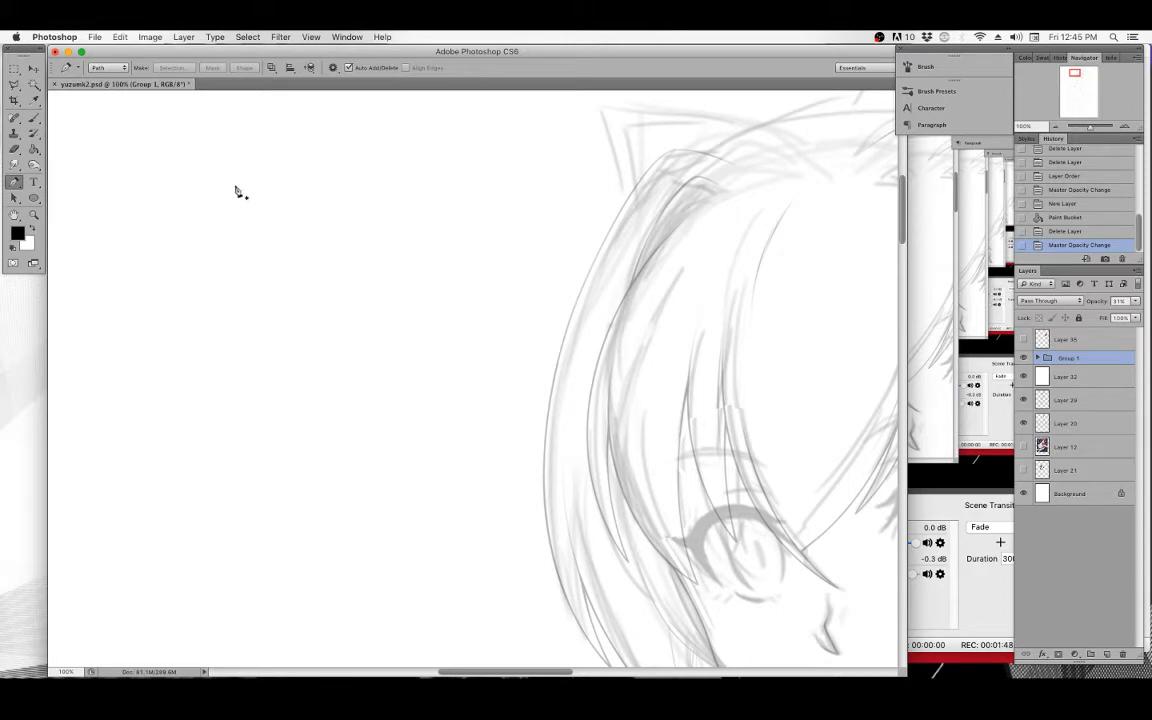
click(287, 160)
drag(207, 212, 198, 265)
drag(283, 301, 283, 321)
drag(214, 367, 177, 332)
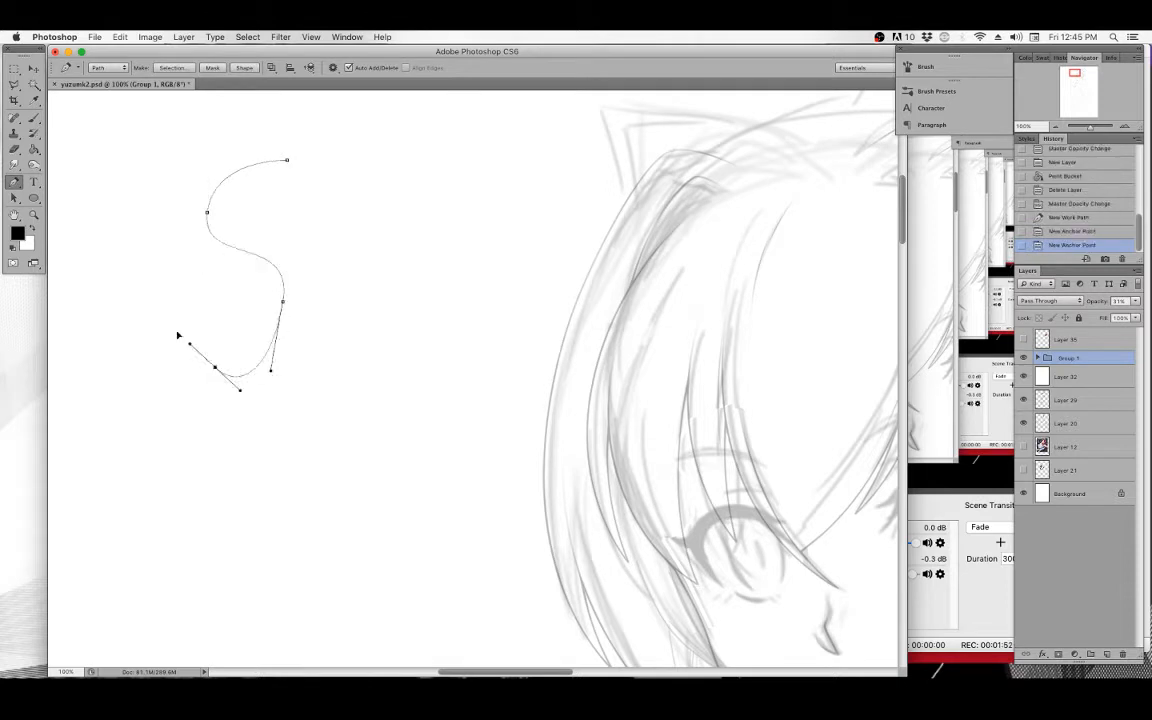
drag(188, 275, 233, 290)
key(BackSpace)
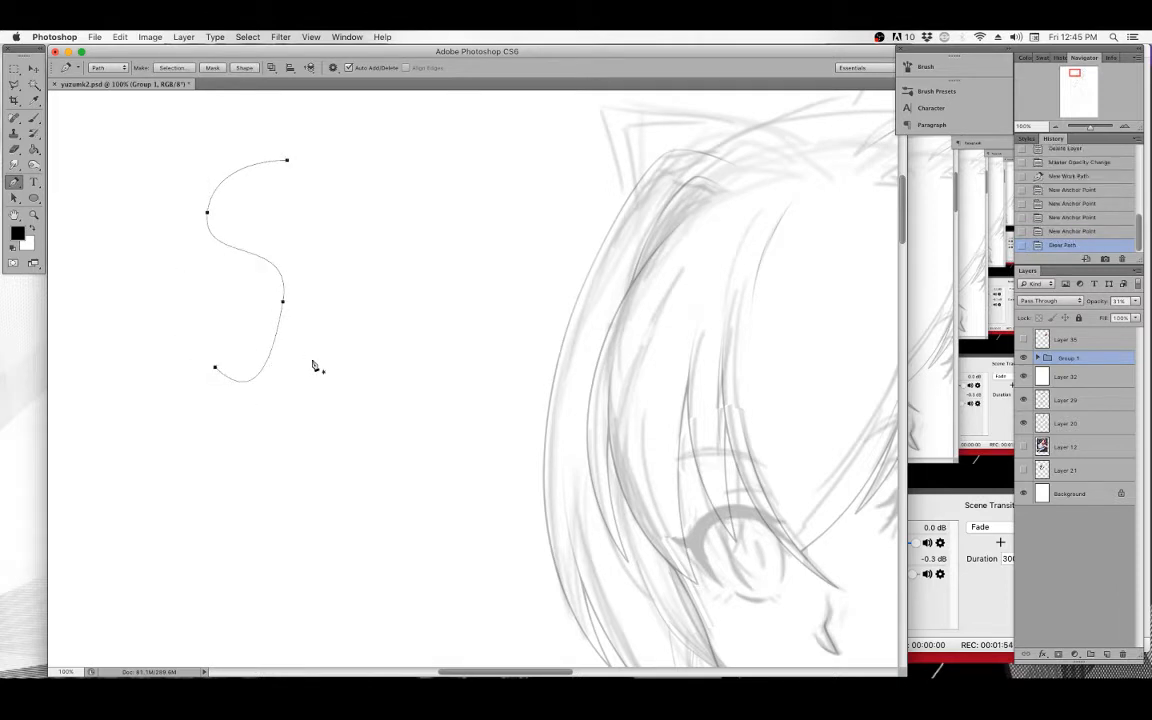
key(BackSpace)
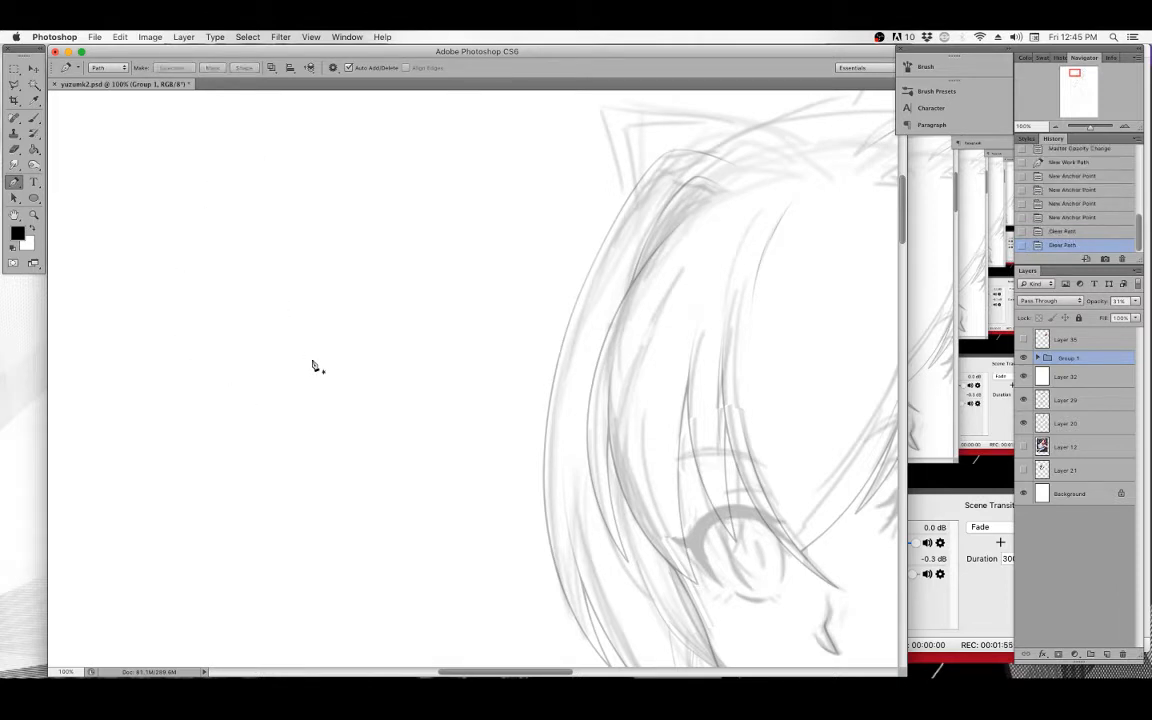
Choose a tapered hard-round brush preset for the Brush tool and review its Shape Dynamics settings.
click(34, 119)
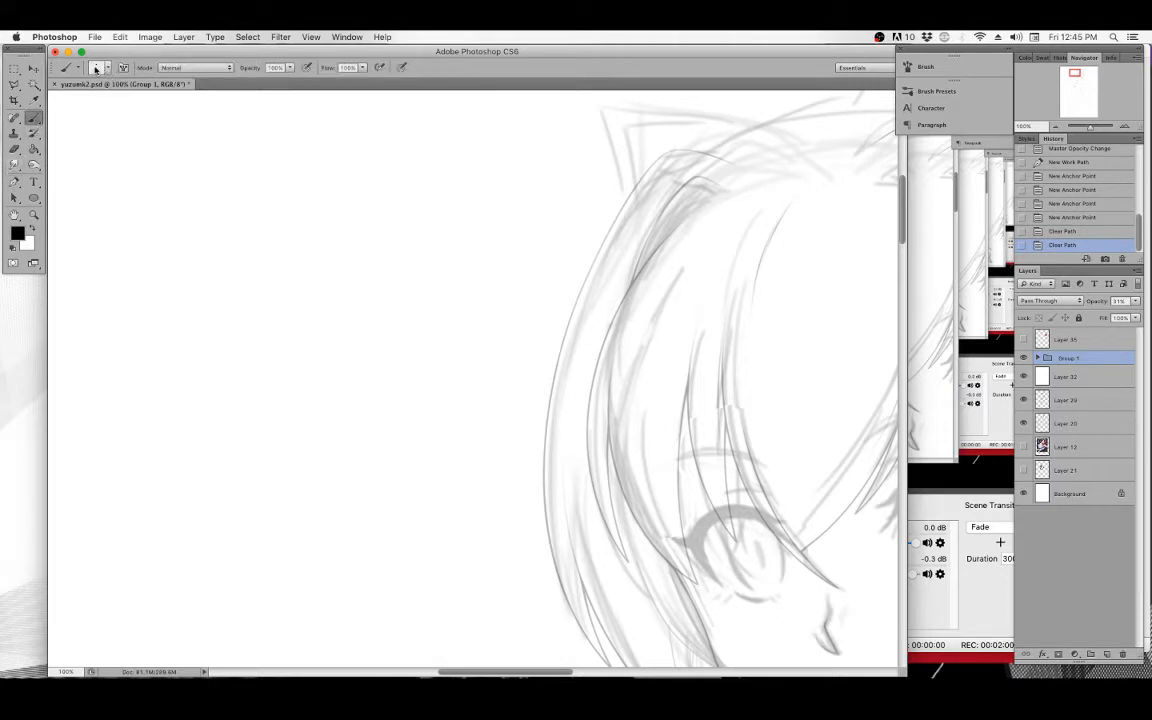
click(96, 68)
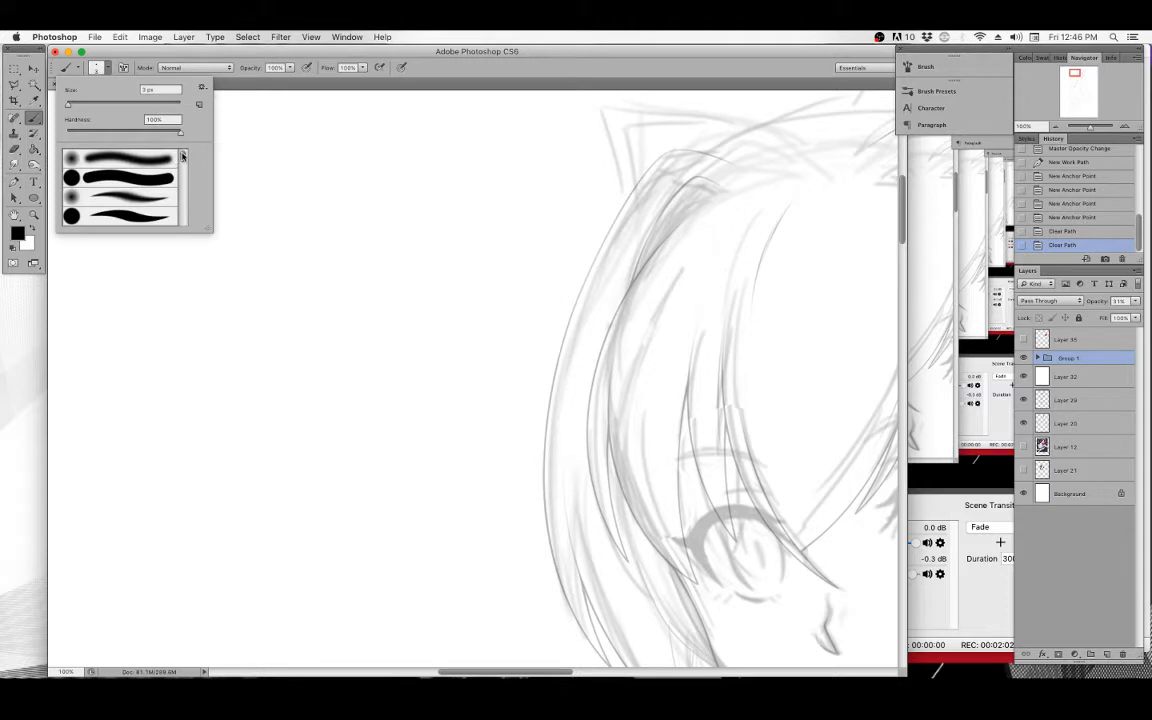
mouse_move(182, 156)
mouse_down()
mouse_move(182, 168)
mouse_move(182, 155)
mouse_up()
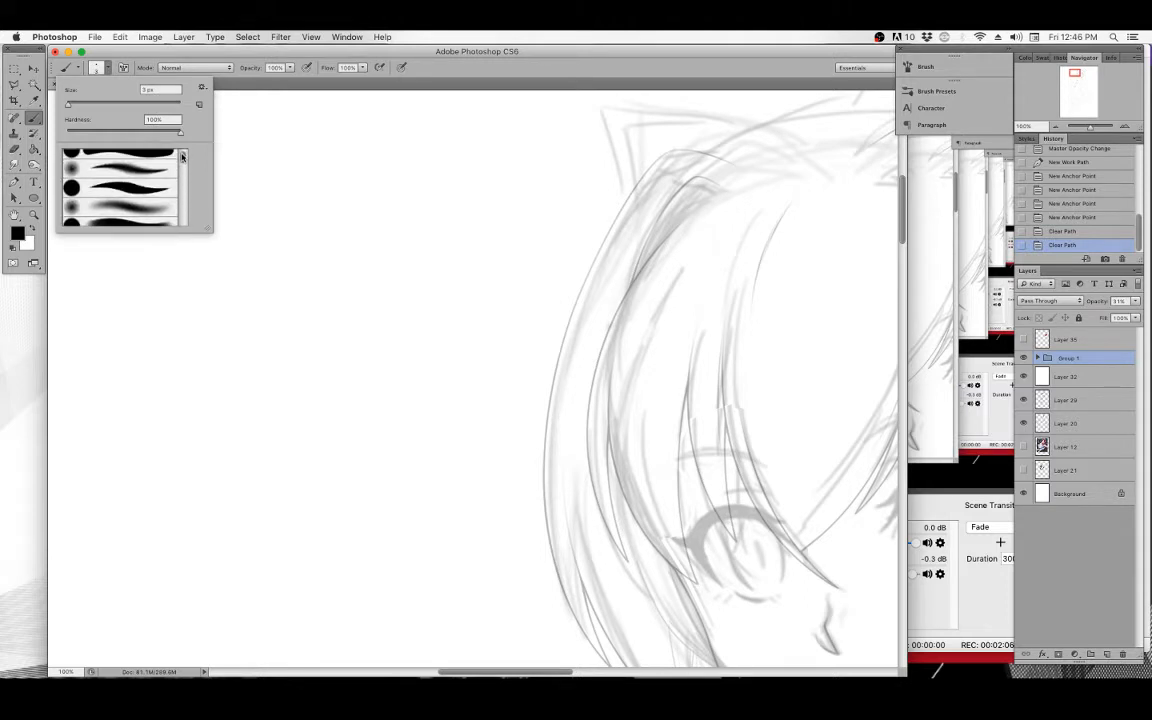
click(133, 187)
double_click(129, 187)
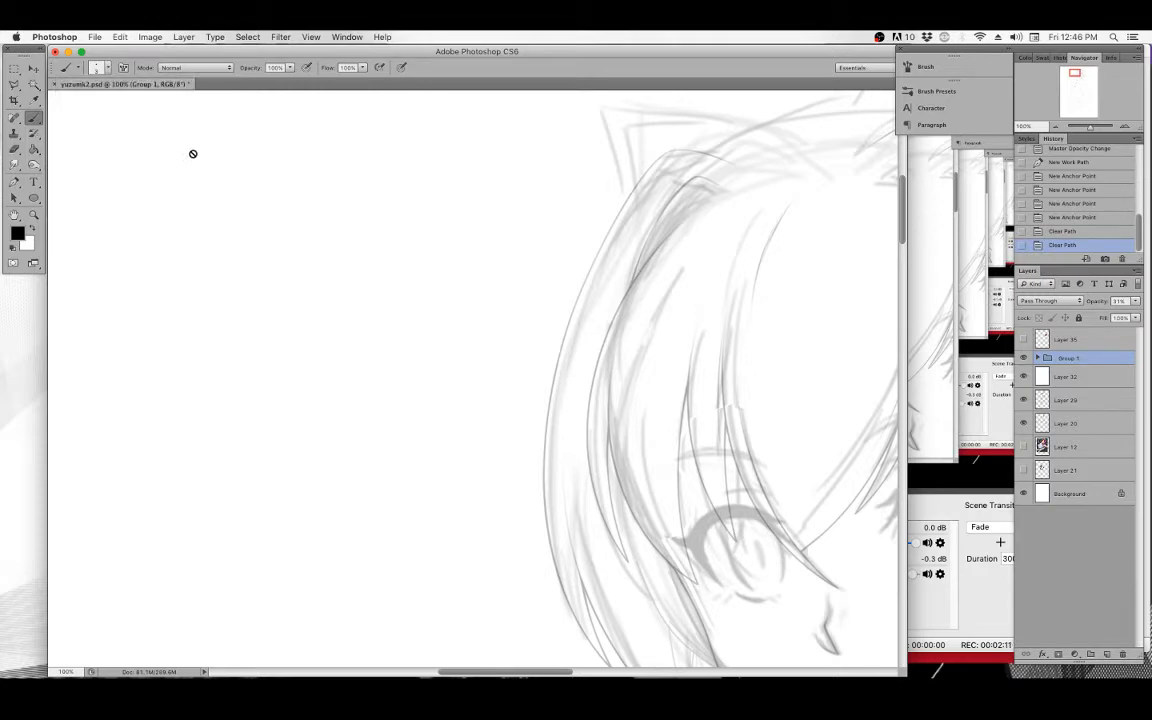
click(930, 67)
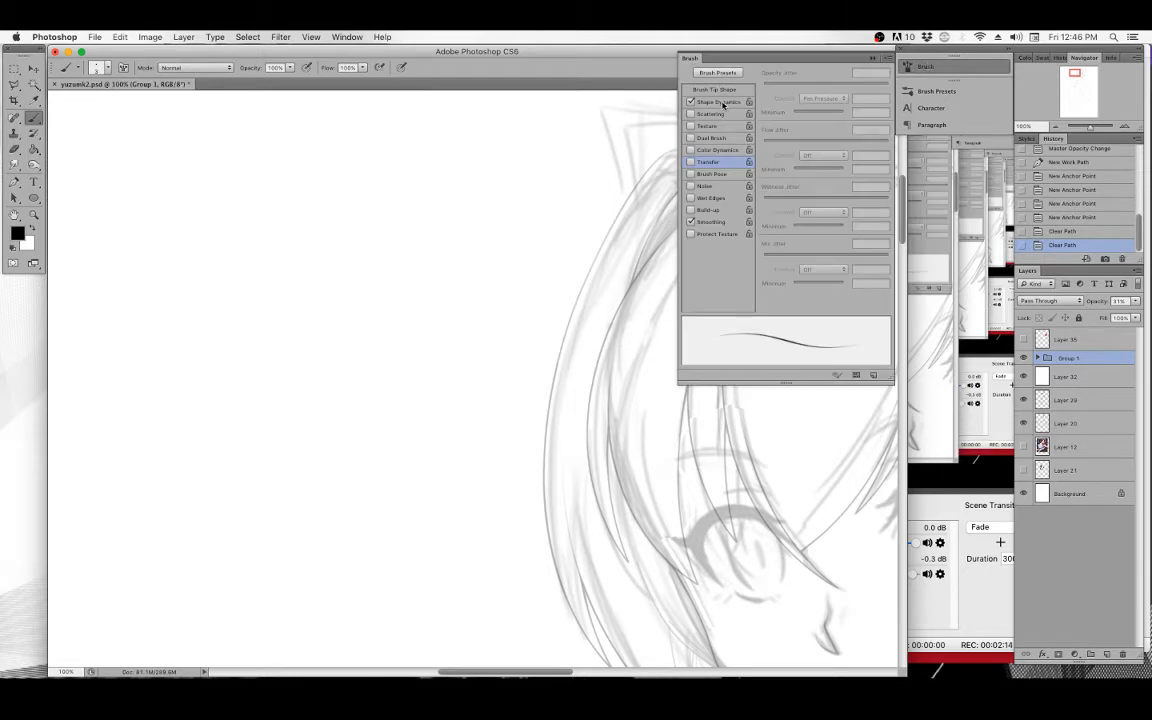
click(723, 103)
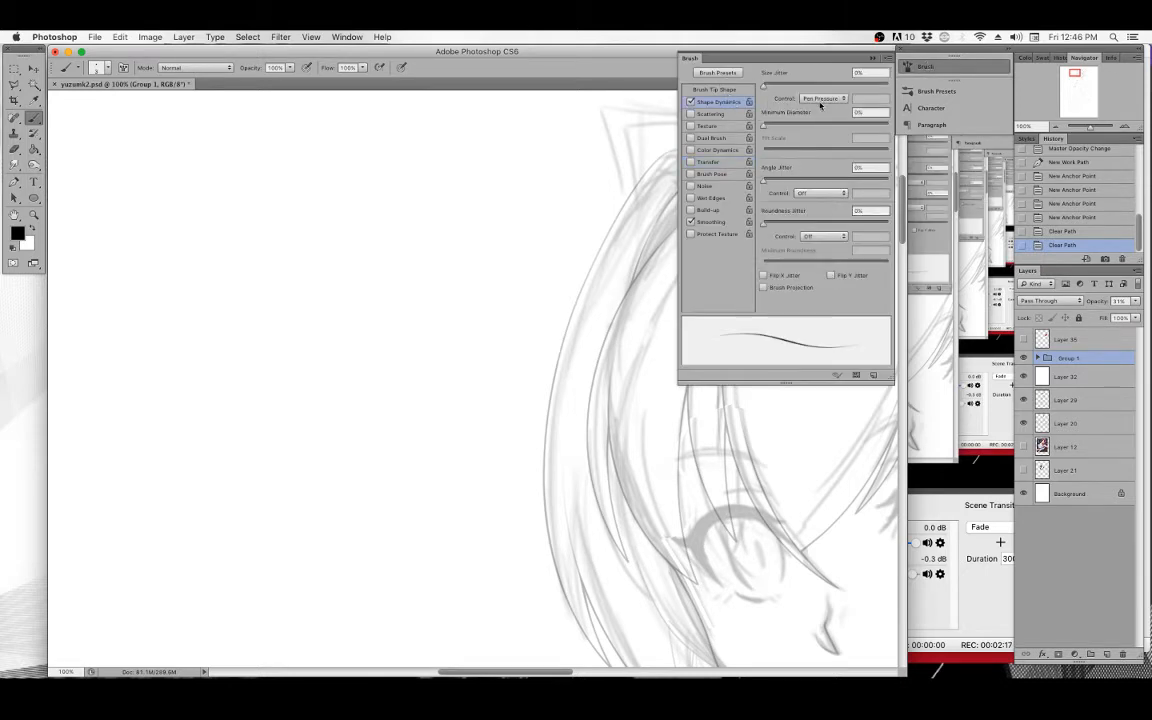
click(873, 58)
Set the Eraser tool to the same tapered brush preset.
click(14, 148)
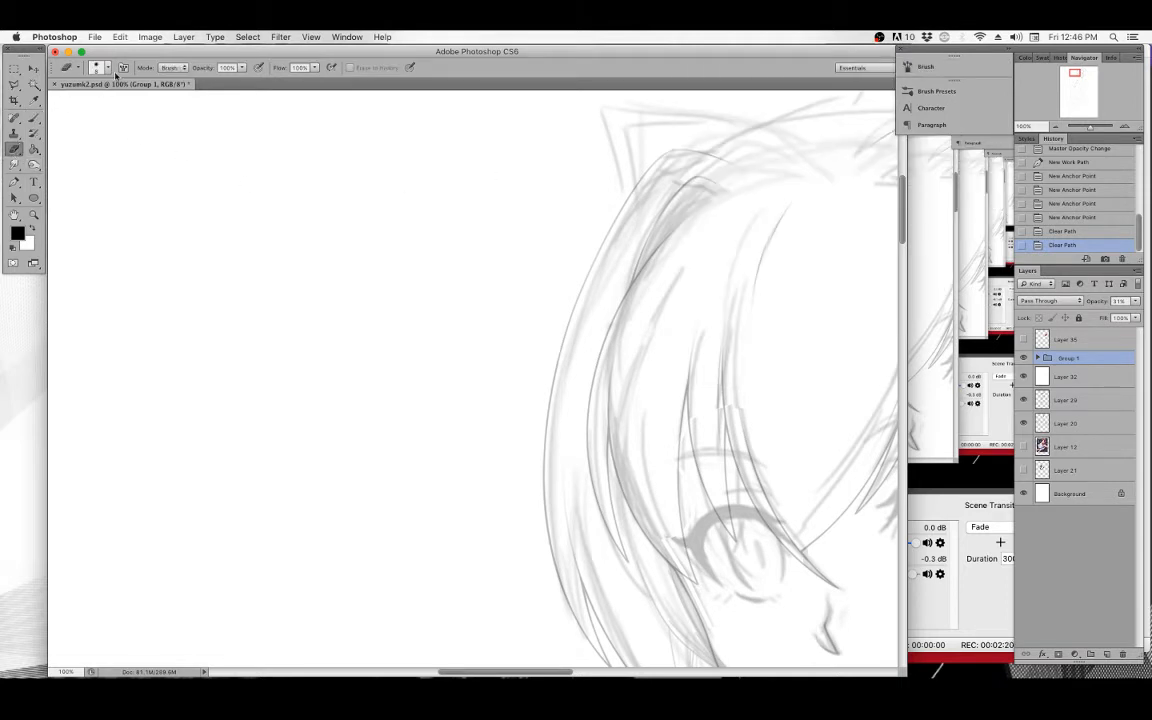
click(99, 67)
double_click(136, 186)
Draw a zigzag straight-segment Pen path in the empty canvas area, keep Path mode, then clear the path.
click(33, 119)
click(15, 182)
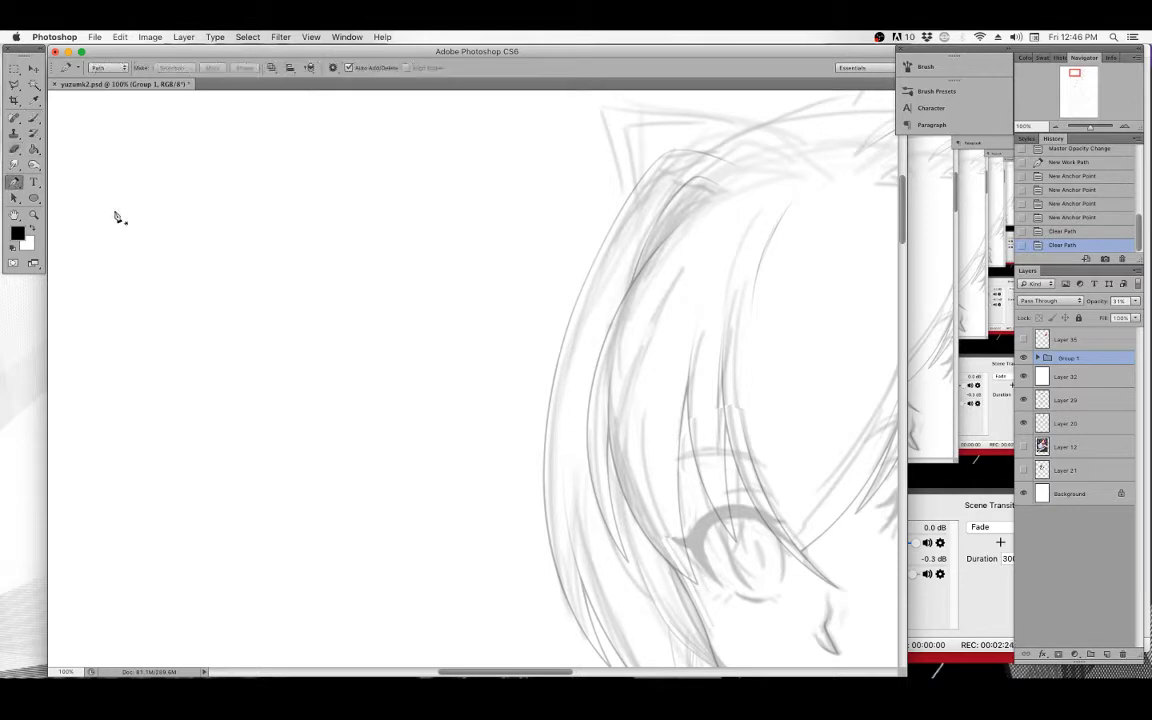
drag(330, 237, 491, 275)
drag(687, 373, 558, 375)
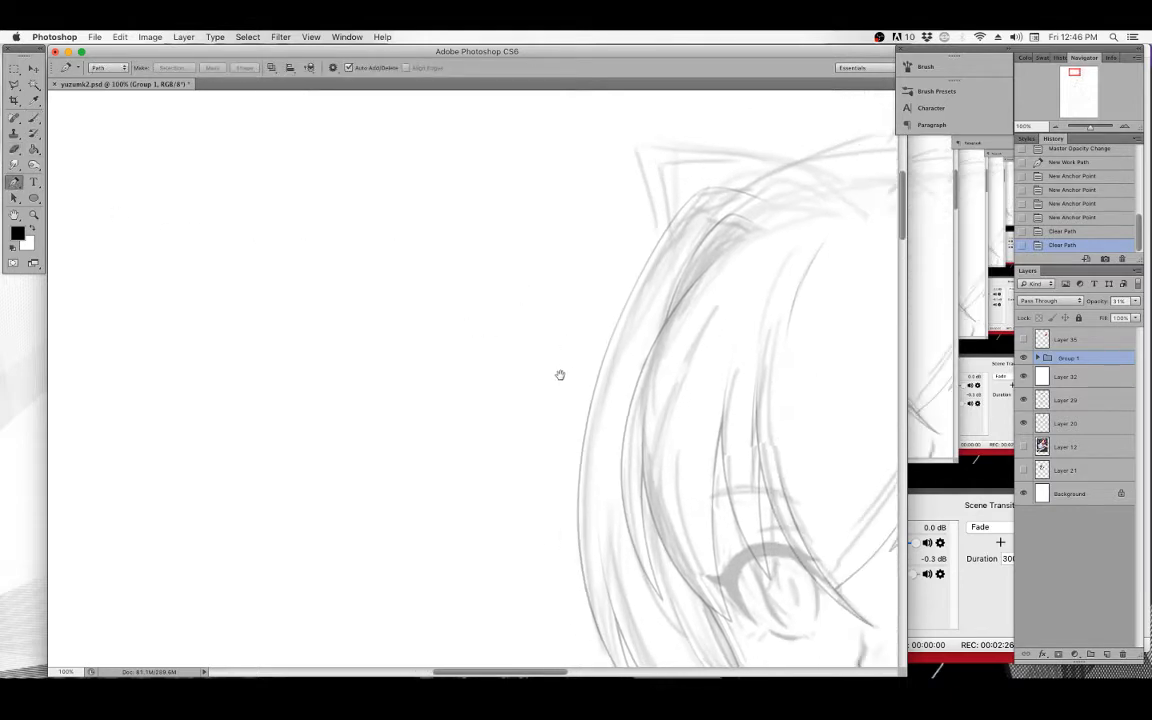
drag(653, 429, 616, 421)
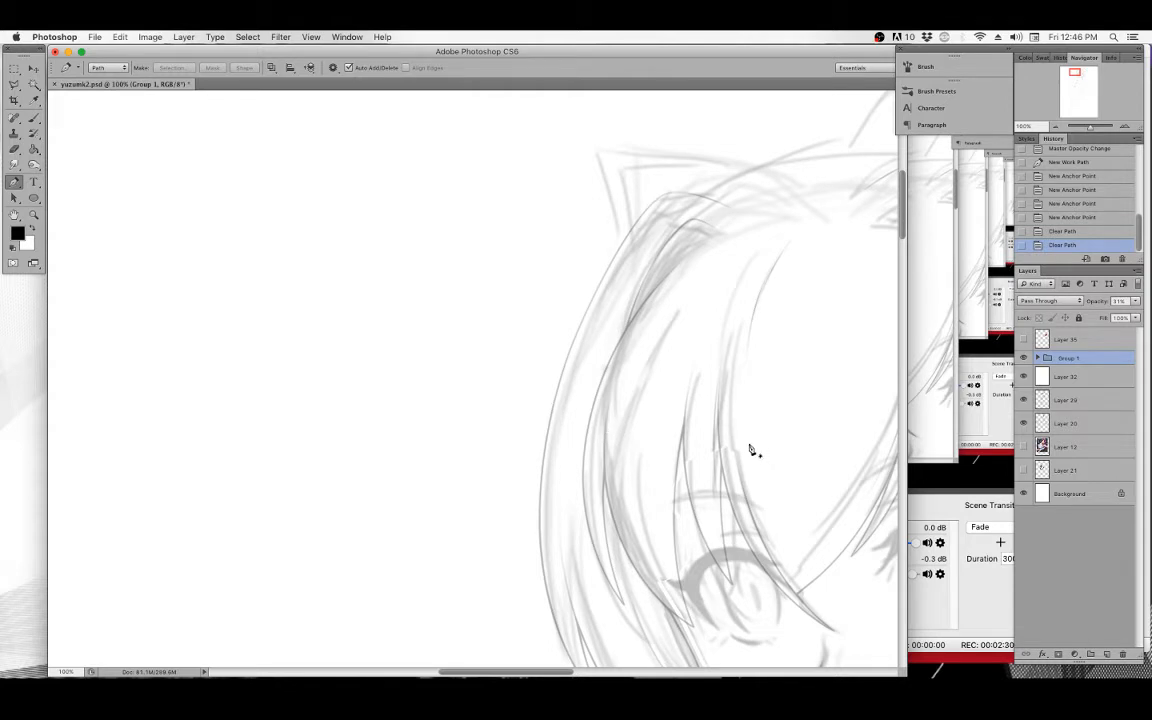
mouse_move(470, 336)
mouse_down()
mouse_move(674, 347)
mouse_move(748, 368)
mouse_up()
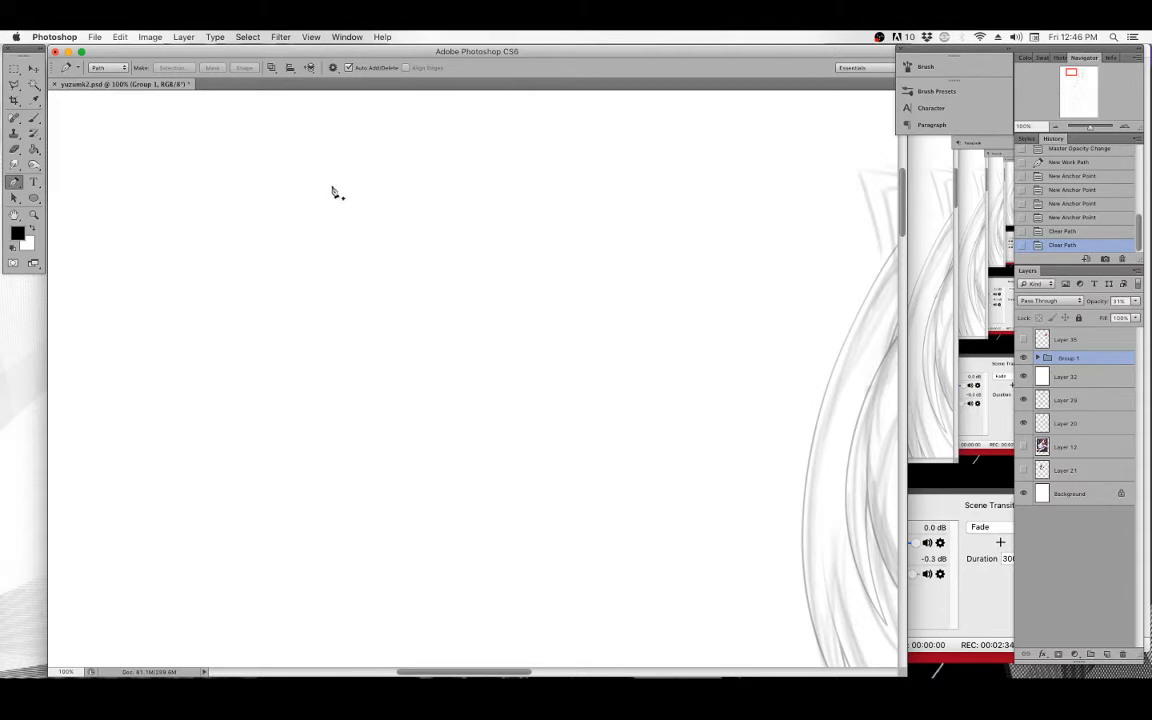
click(376, 160)
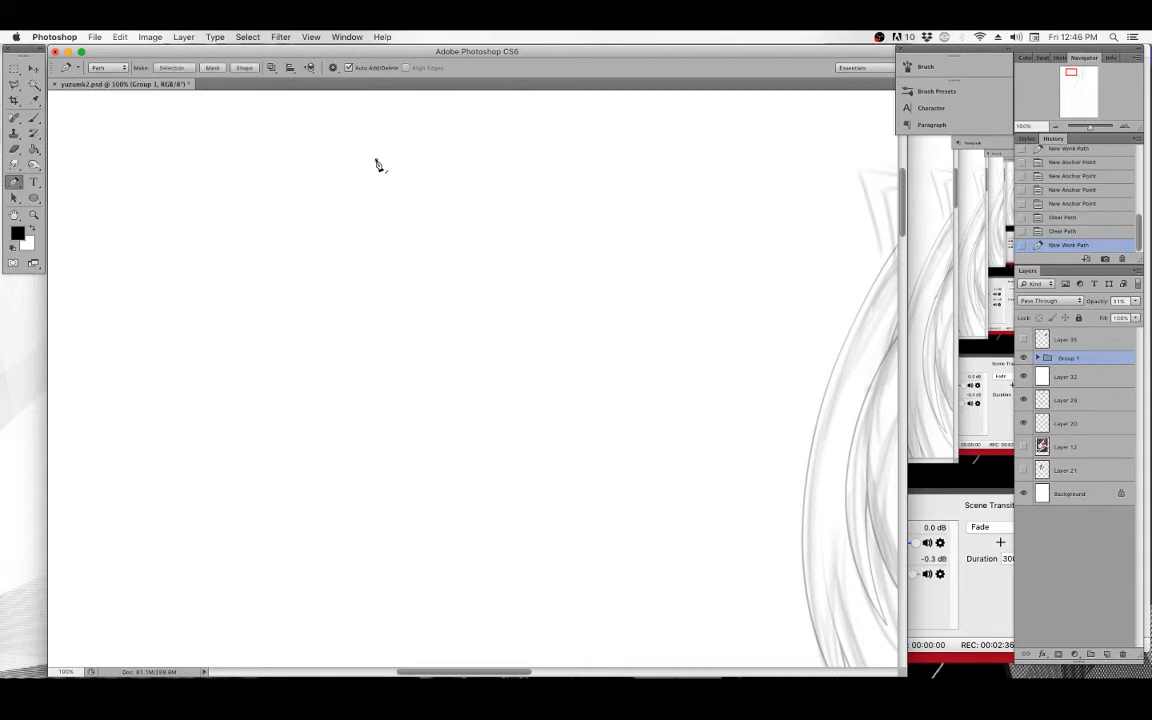
click(233, 235)
click(321, 352)
click(533, 299)
click(489, 188)
click(367, 234)
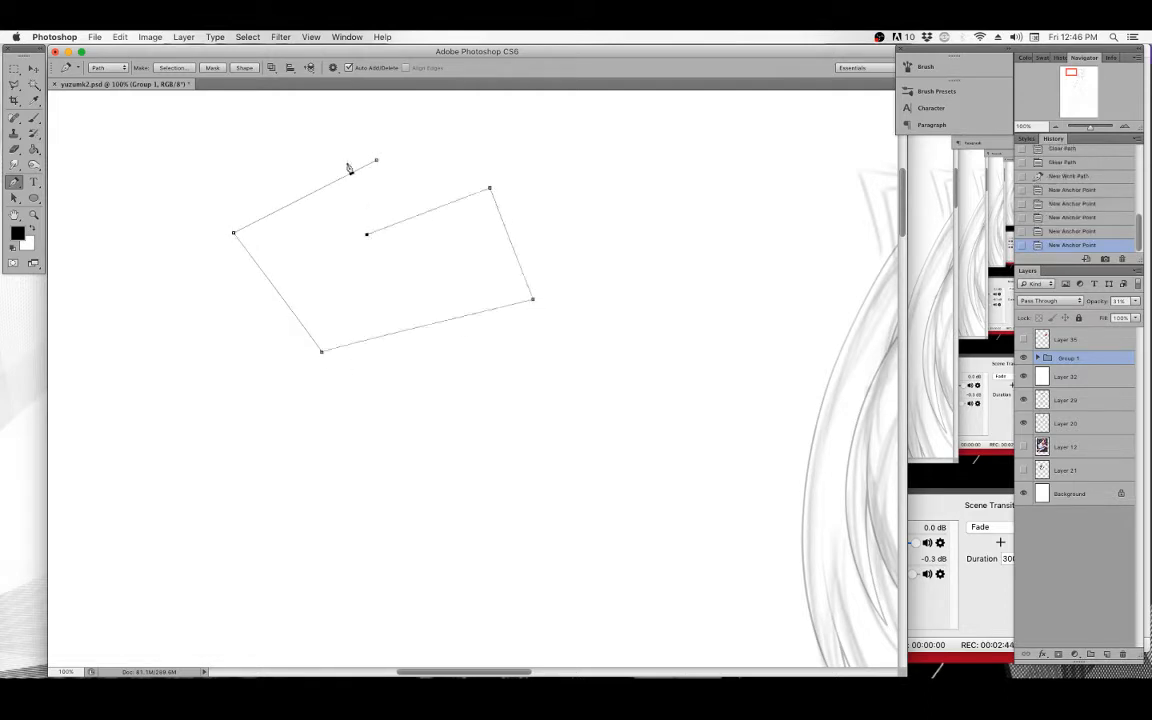
click(317, 140)
click(516, 149)
click(599, 282)
click(585, 441)
click(351, 450)
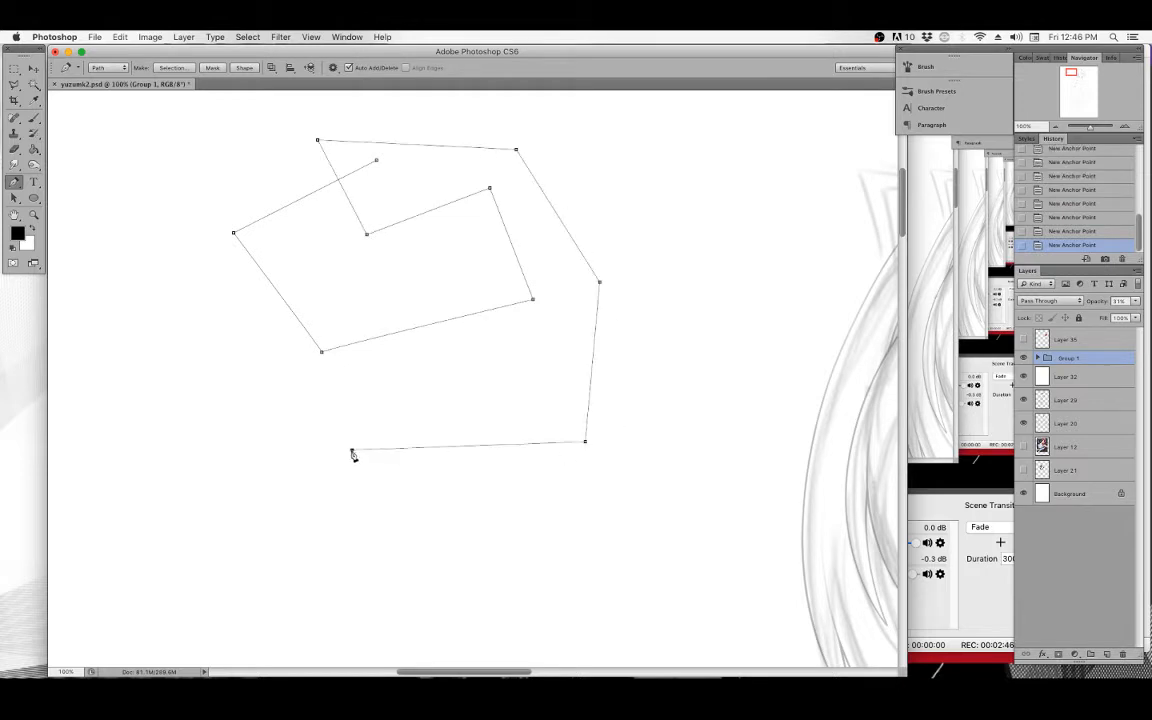
click(350, 523)
click(563, 535)
click(125, 70)
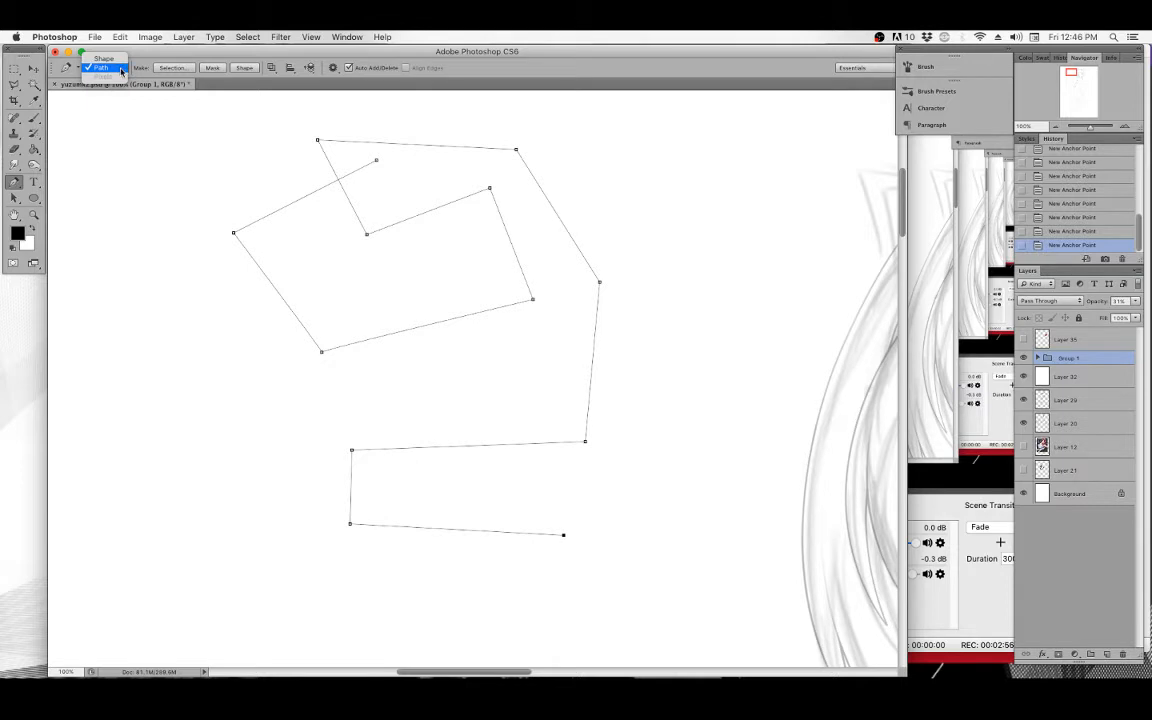
click(121, 68)
key(BackSpace)
key(BackSpace)
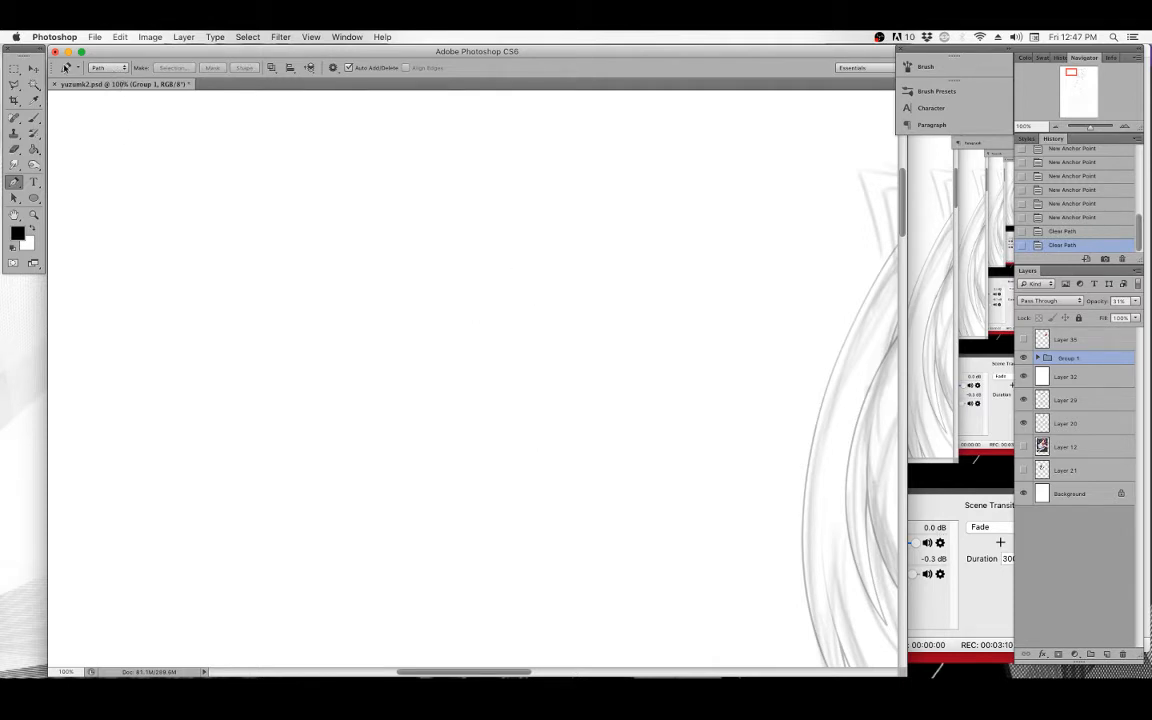
Draw an angular spiral Pen path of straight segments in the empty canvas, then clear the whole path.
click(197, 260)
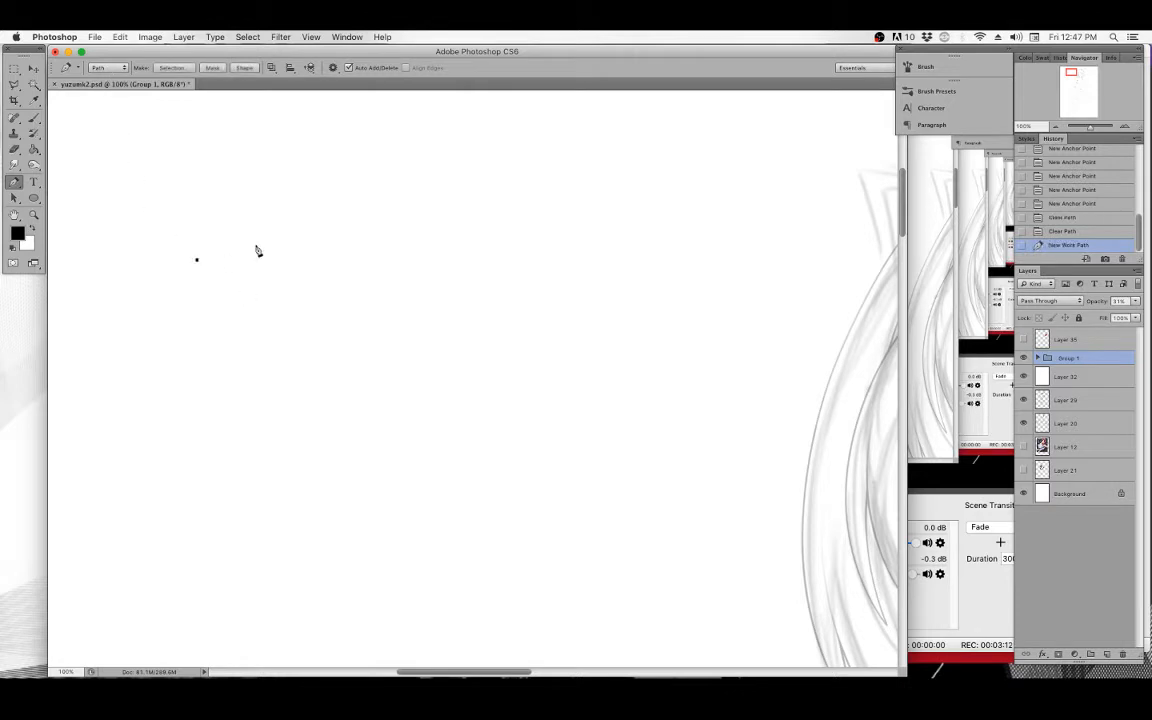
click(433, 260)
click(538, 409)
click(656, 280)
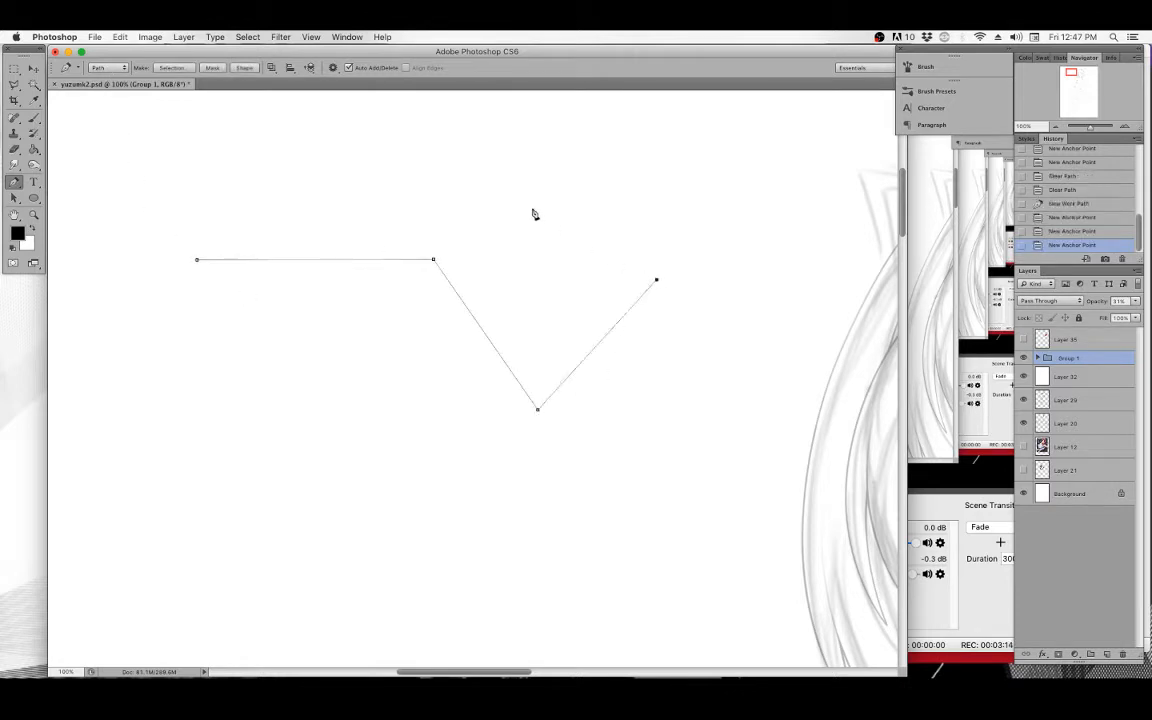
click(509, 182)
click(323, 179)
click(239, 190)
click(292, 121)
click(613, 141)
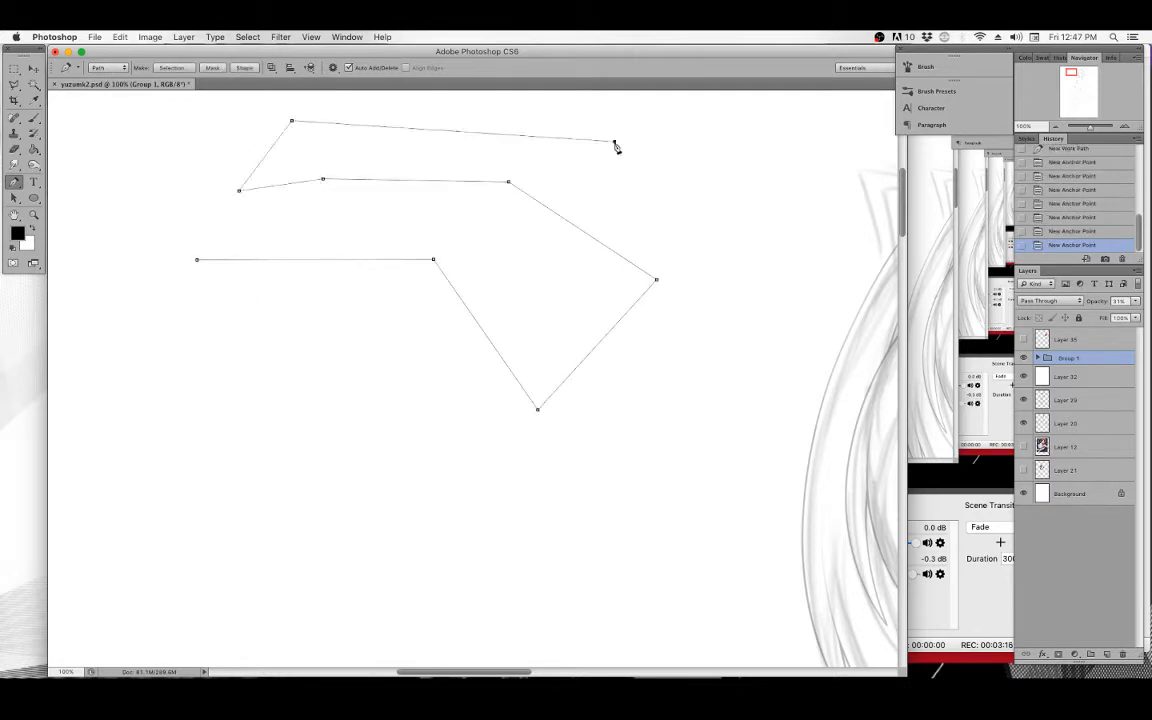
click(740, 246)
click(682, 458)
click(443, 526)
click(295, 413)
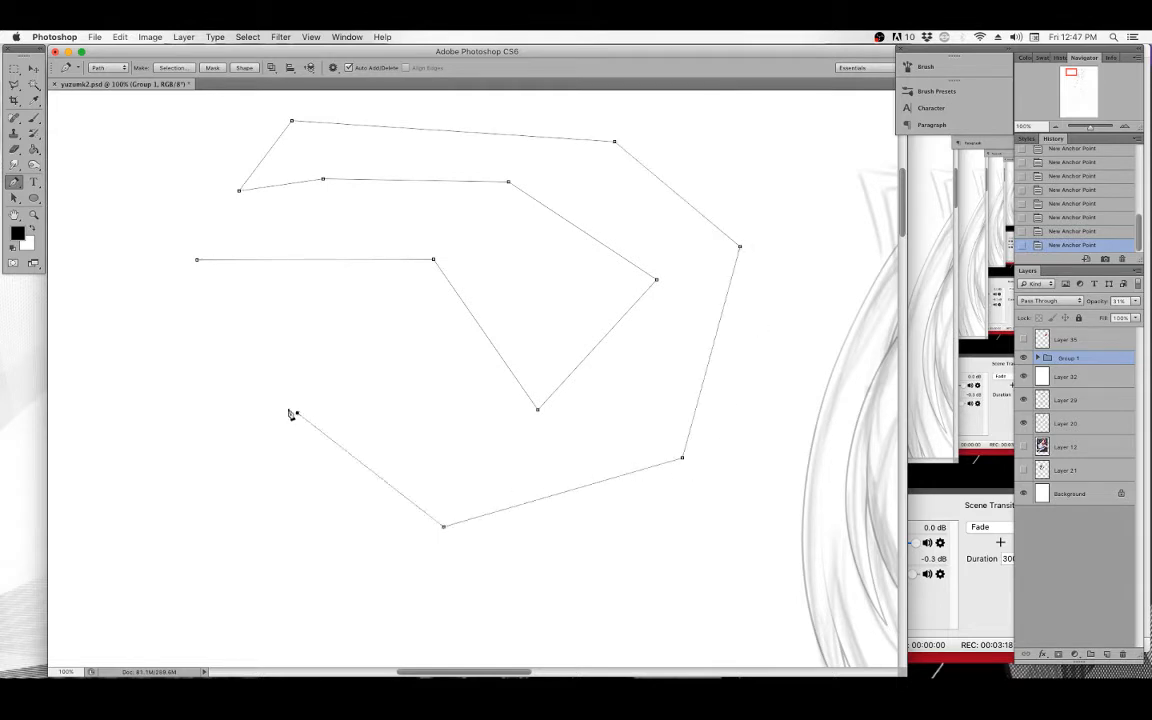
key(BackSpace)
key(BackSpace)
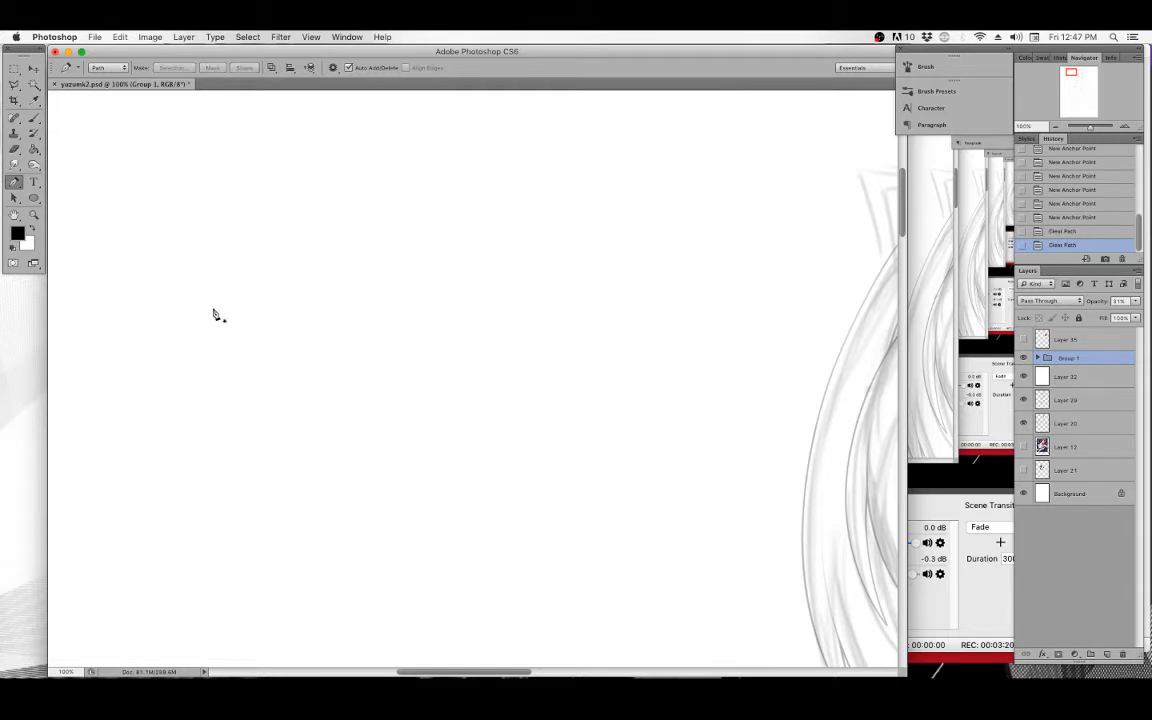
Draw a smooth inward-curling spiral Pen path using curved anchor points in the empty canvas area.
click(171, 301)
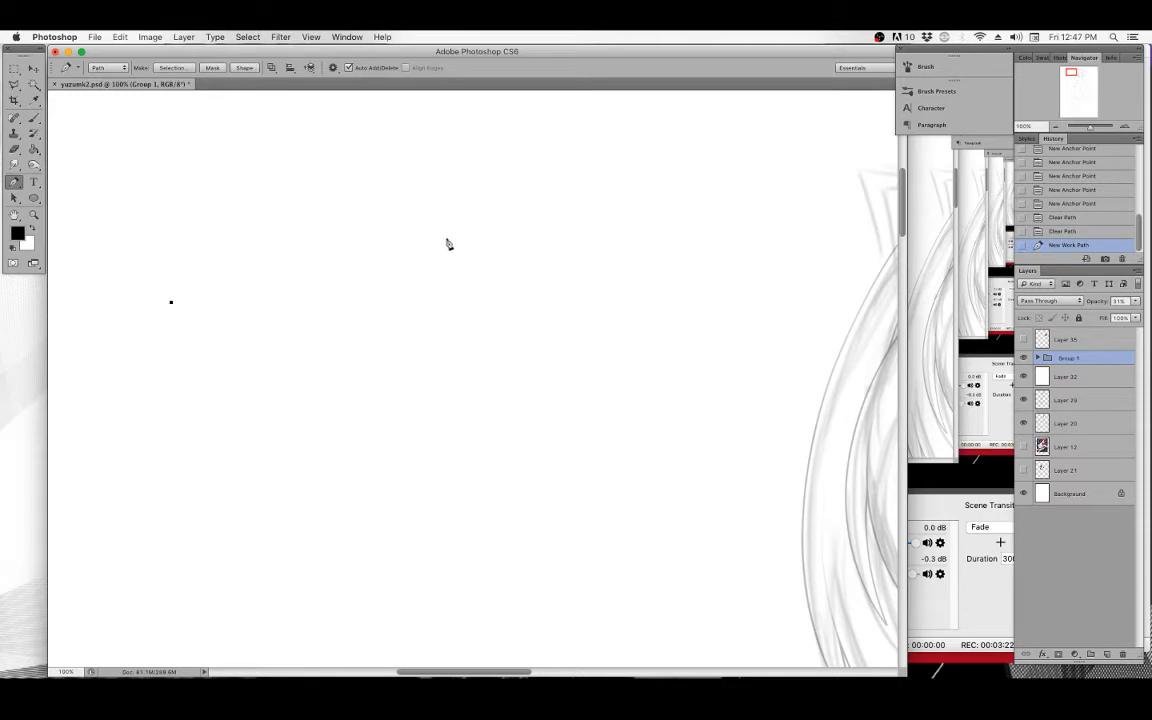
click(491, 205)
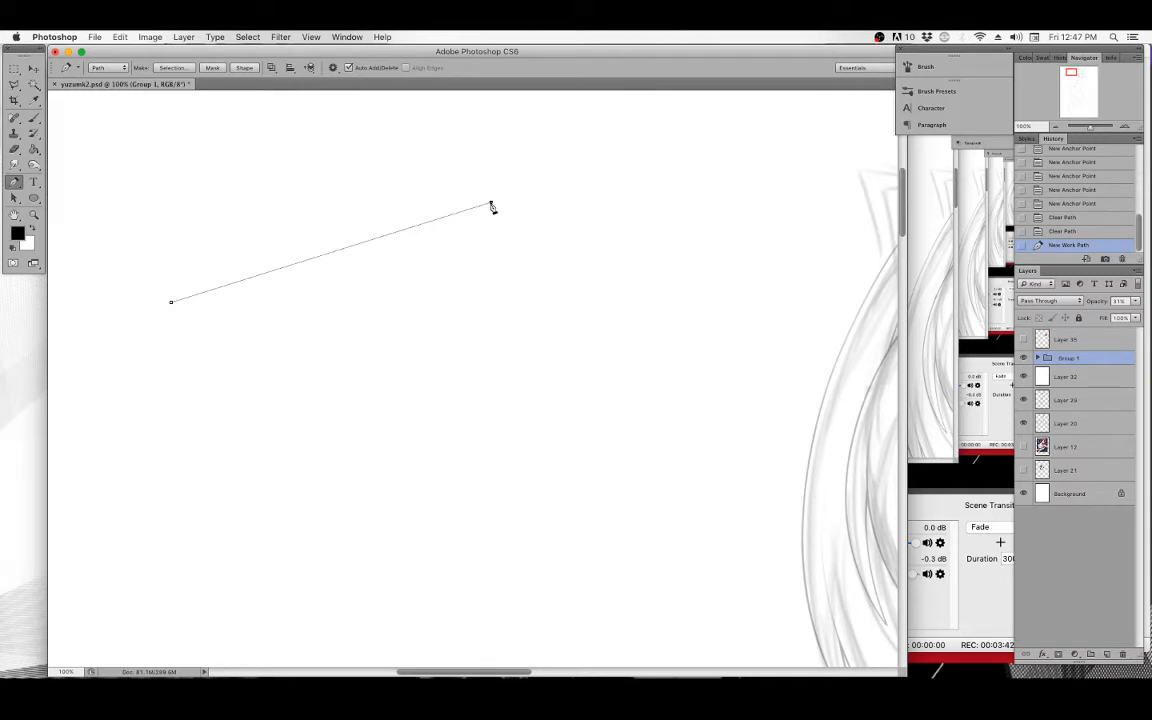
drag(491, 205, 632, 236)
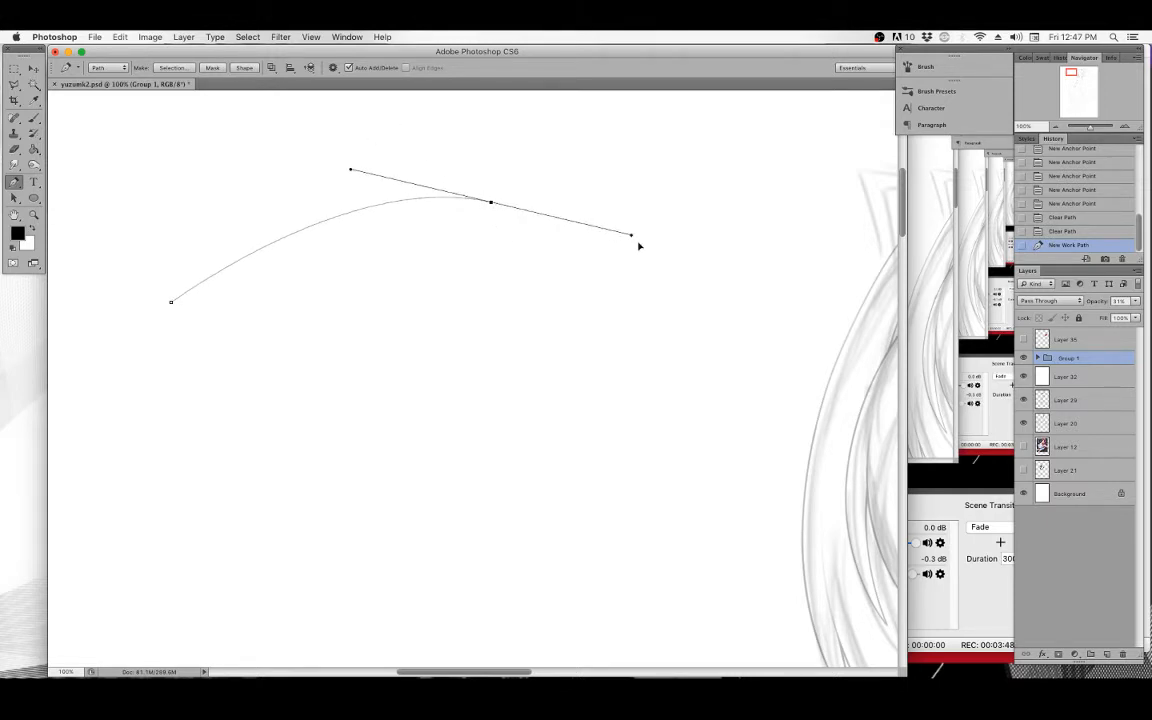
drag(609, 416, 548, 459)
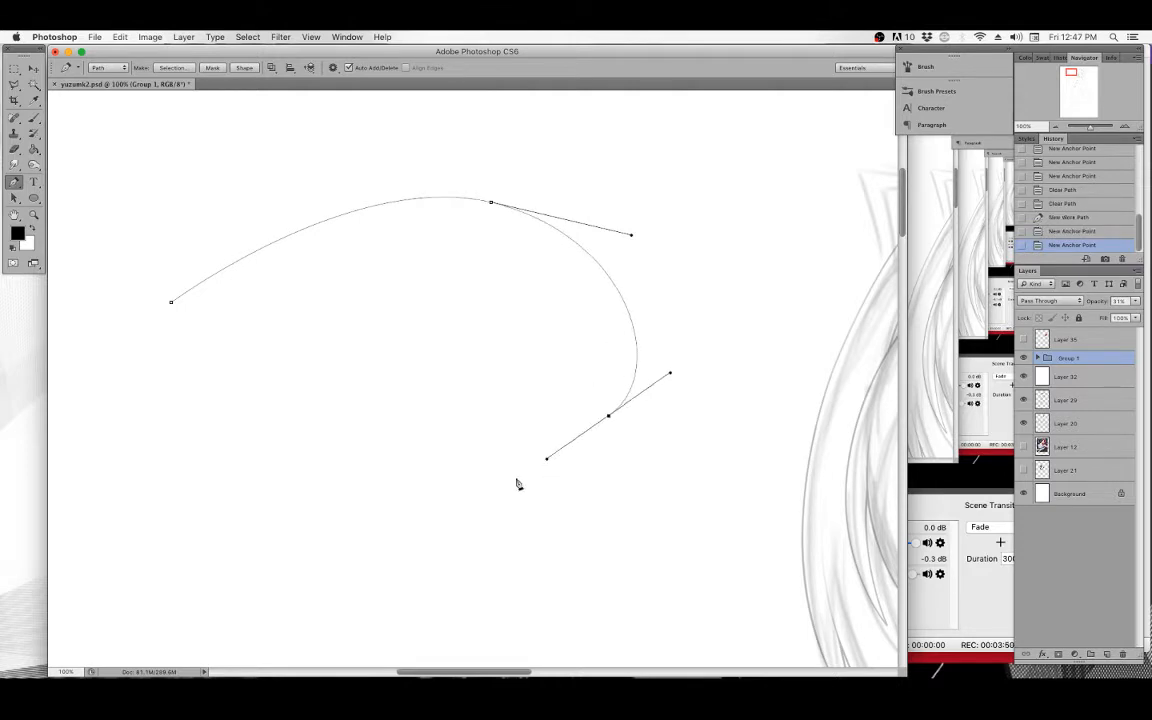
drag(277, 451, 251, 372)
drag(381, 285, 461, 287)
drag(427, 442, 353, 462)
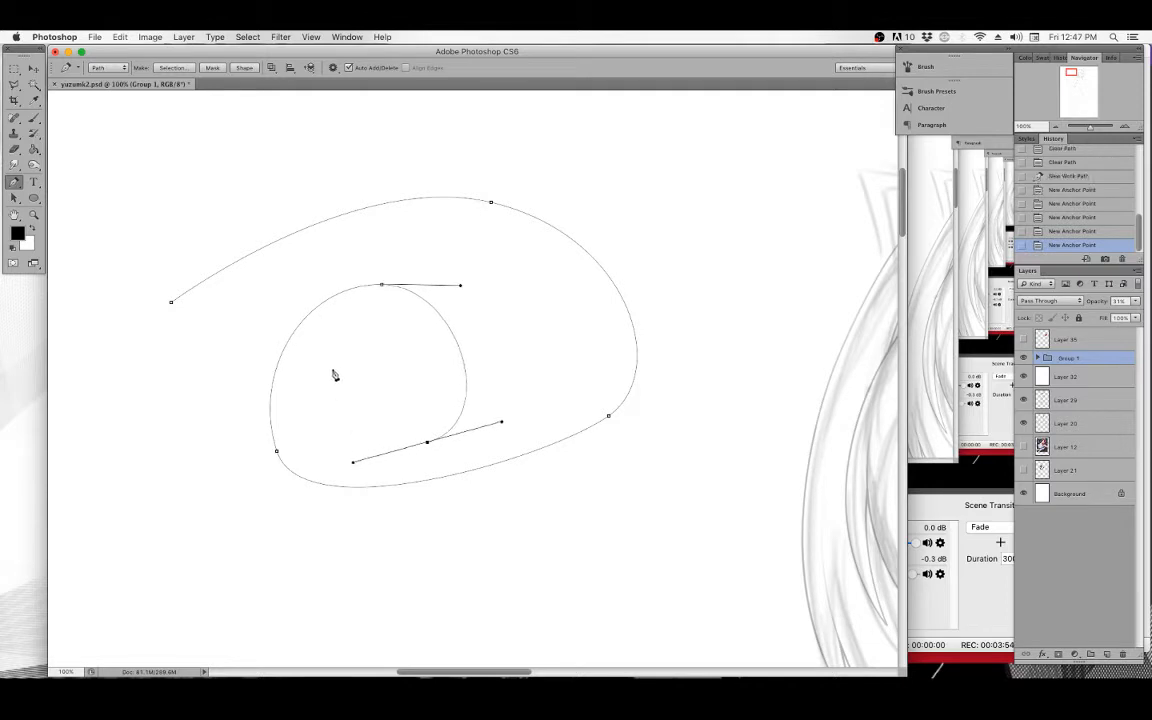
drag(343, 348, 365, 314)
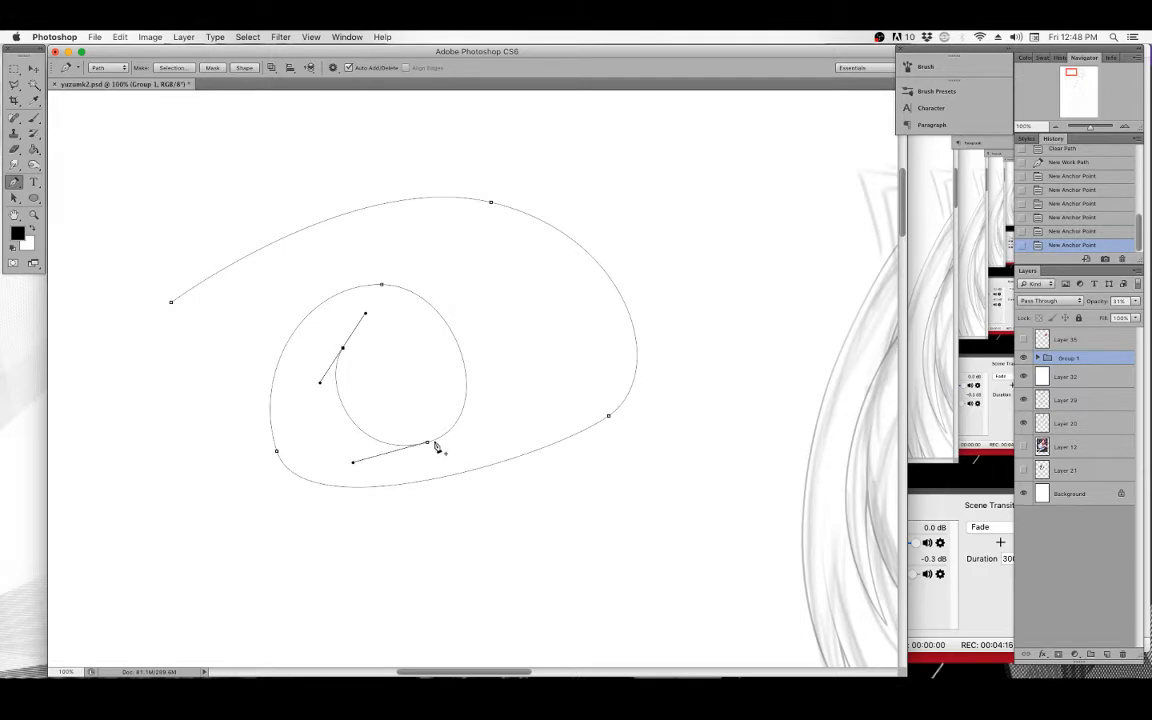
Reposition several of the spiral's anchor points to open up its inner and outer loops.
drag(428, 445, 453, 416)
drag(346, 352, 337, 335)
drag(381, 287, 388, 260)
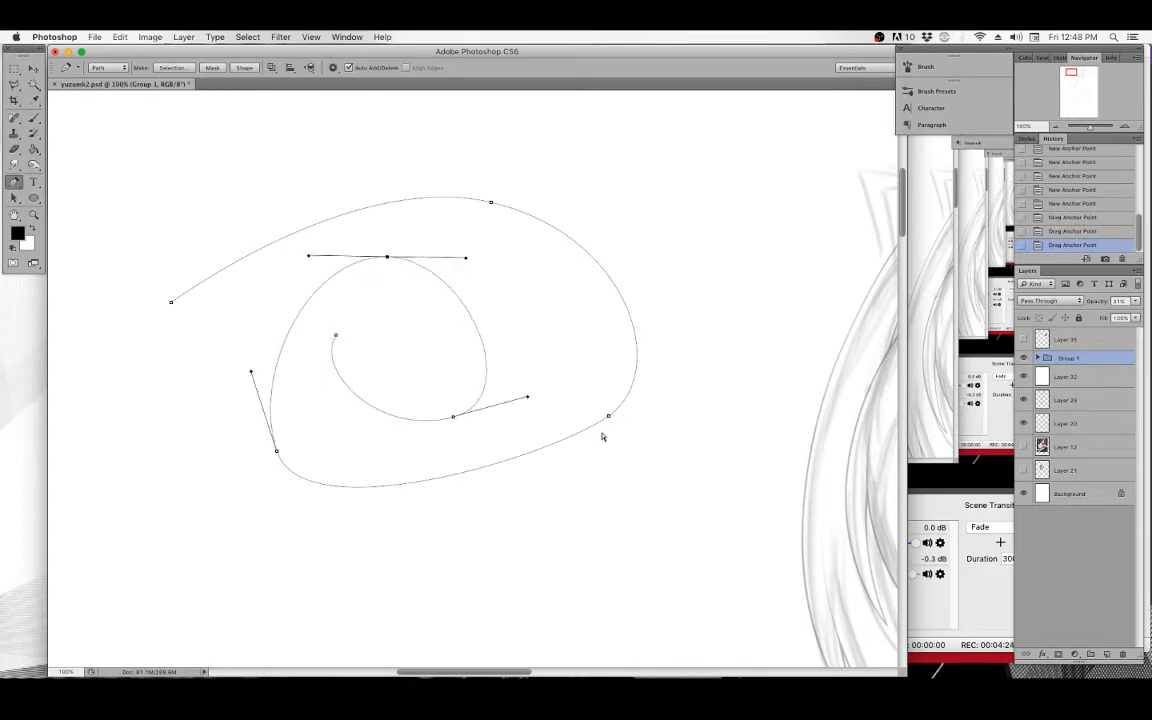
drag(610, 417, 573, 524)
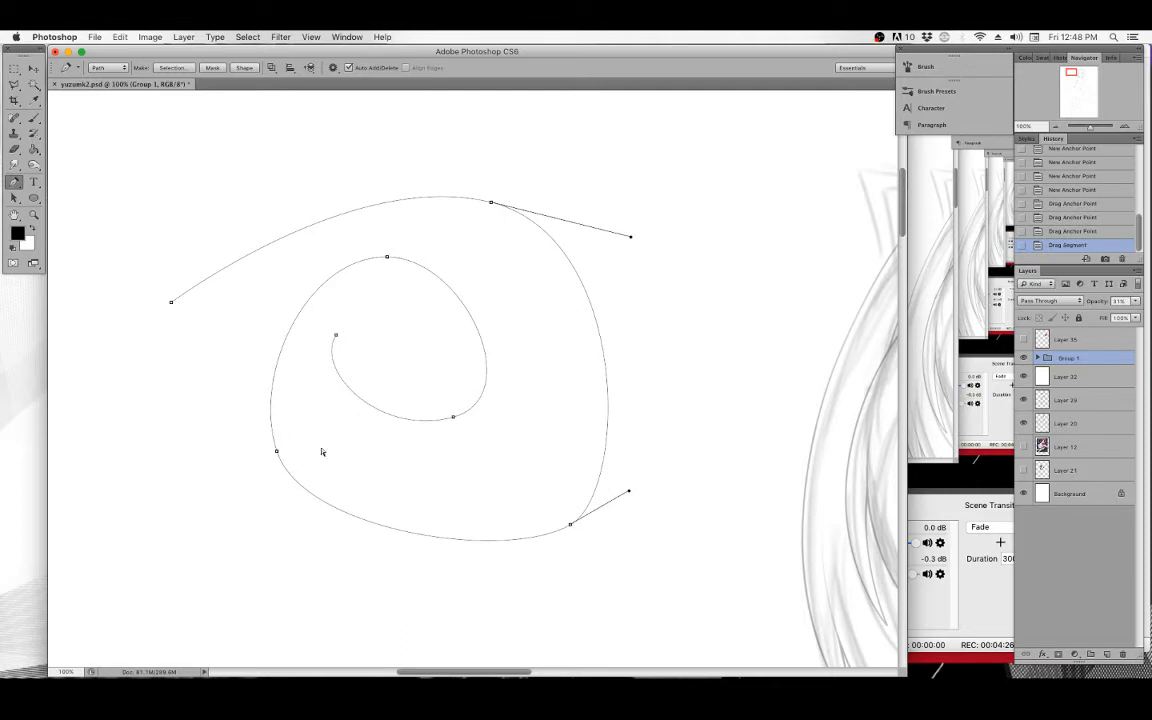
drag(496, 208, 478, 159)
drag(389, 260, 389, 235)
drag(454, 421, 459, 432)
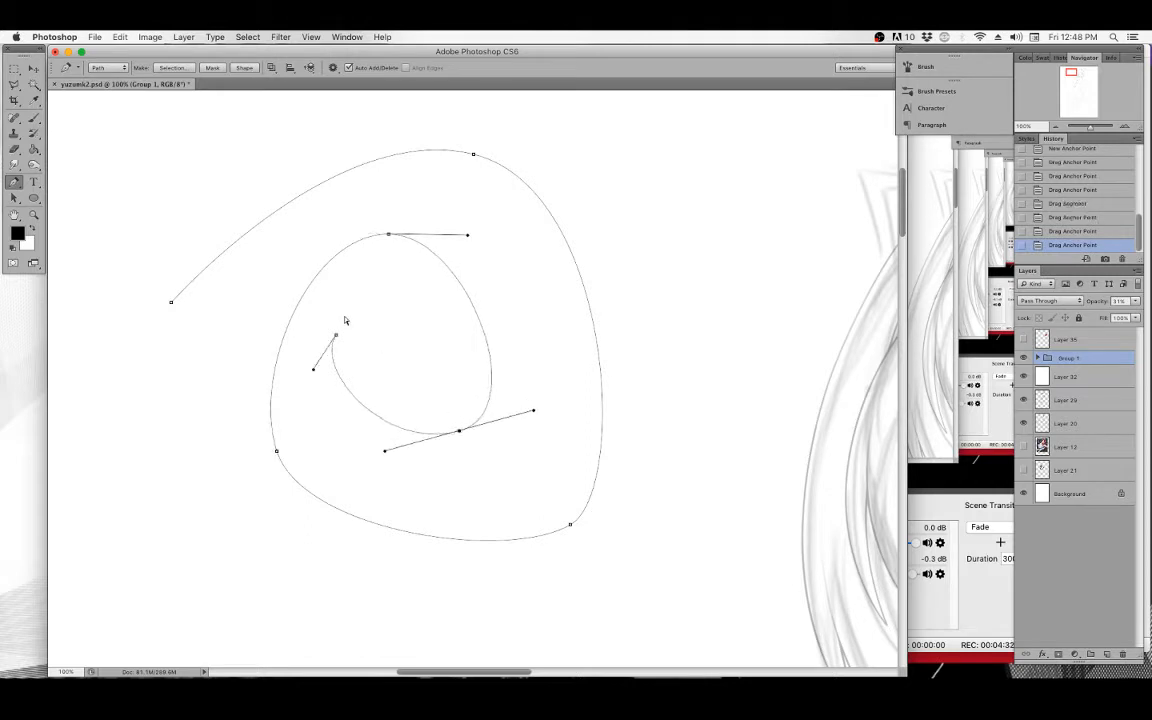
Adjust the direction handles of the spiral's left and top anchors to smooth its curves.
click(277, 453)
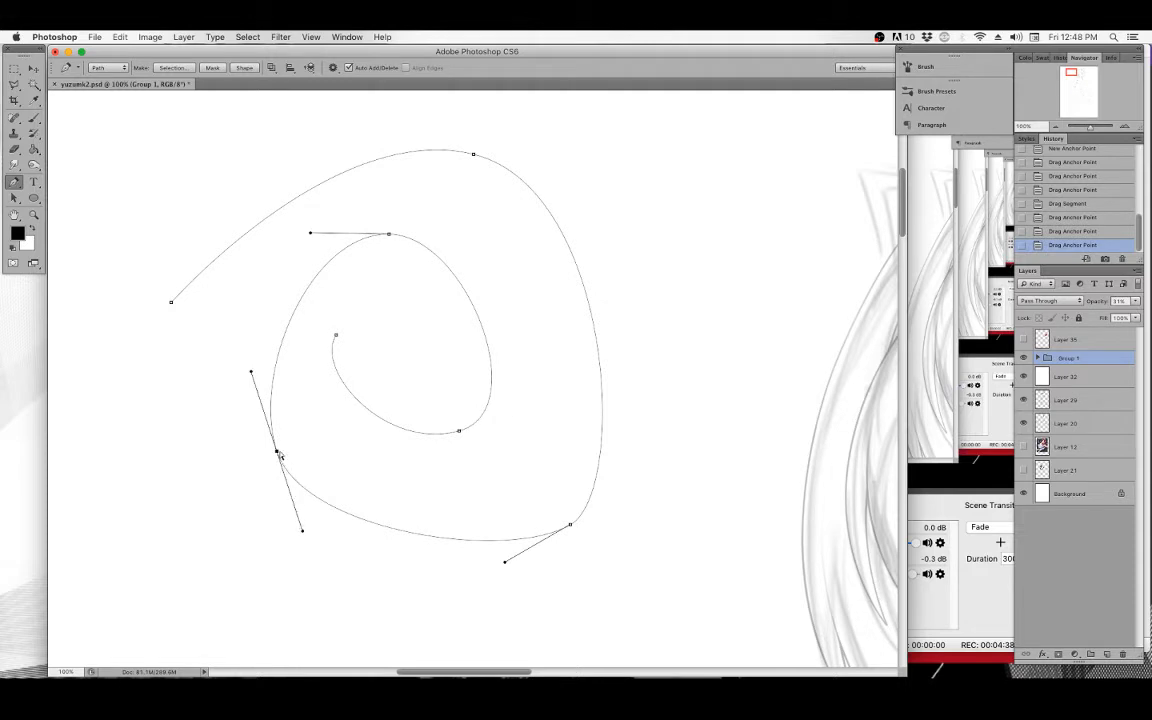
drag(279, 456, 270, 450)
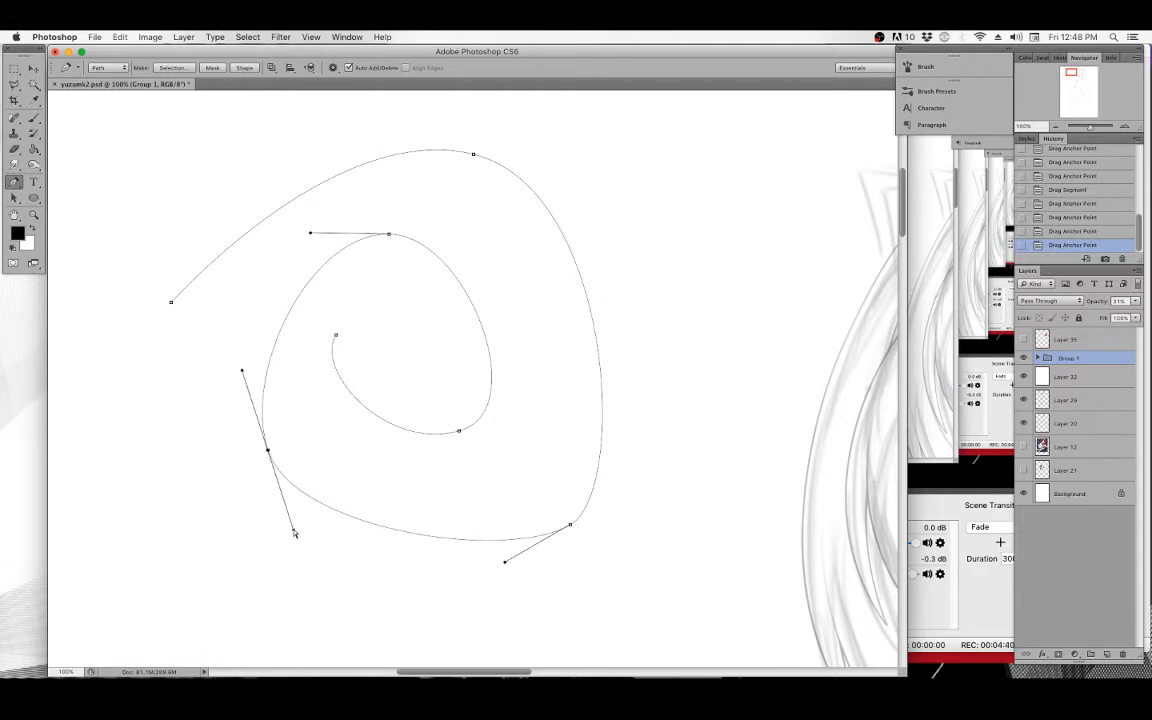
drag(294, 533, 329, 567)
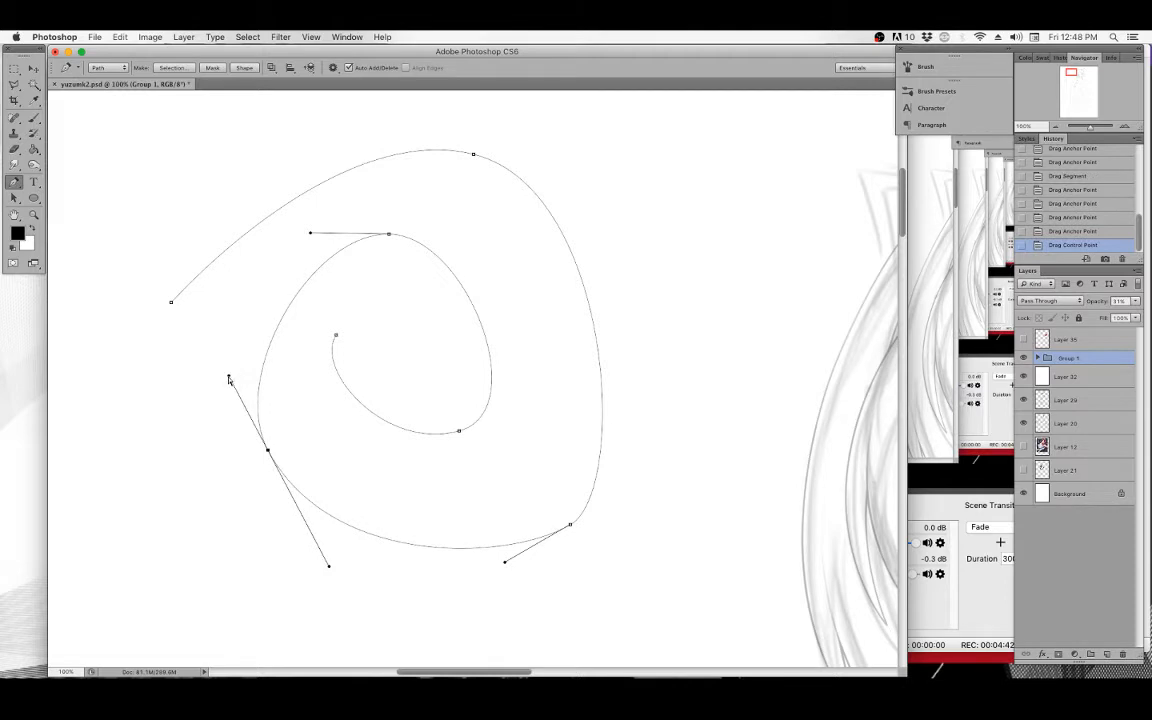
drag(229, 380, 211, 354)
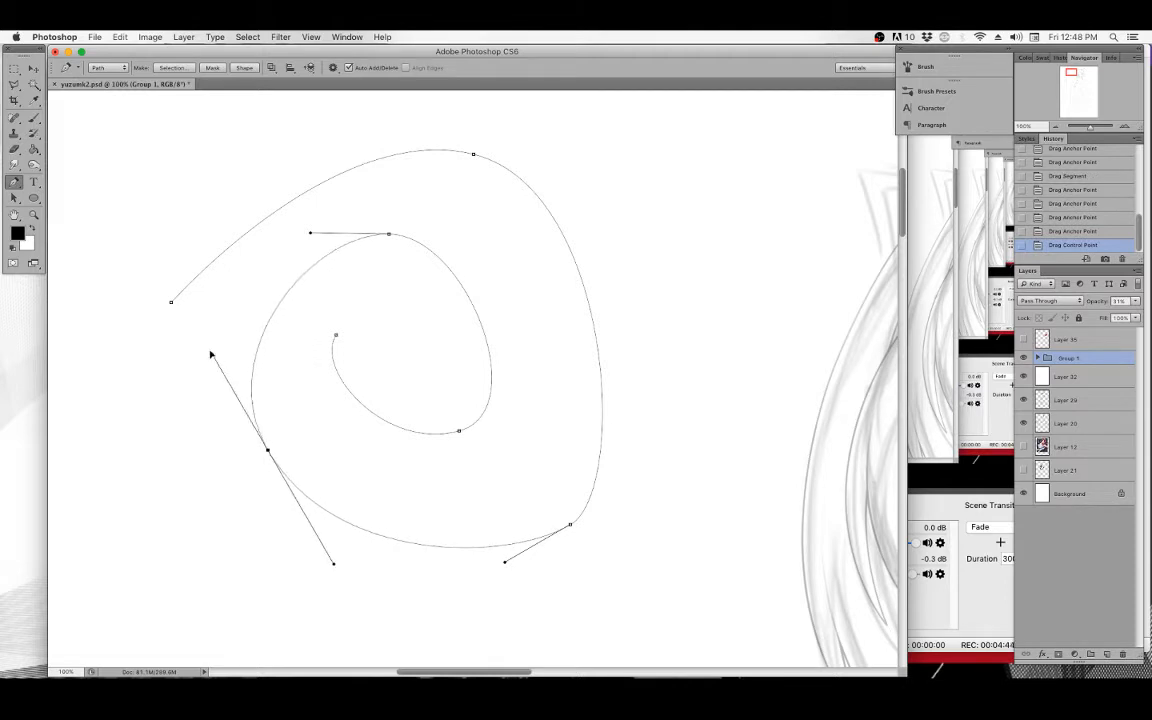
click(389, 235)
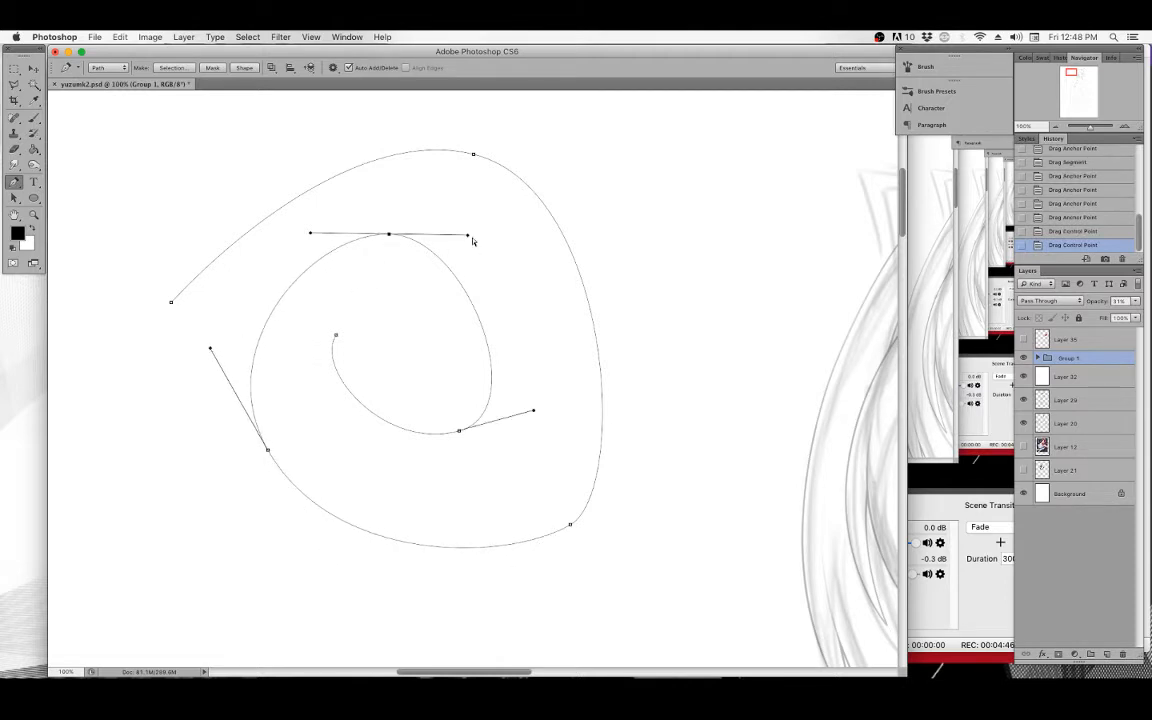
drag(467, 238, 520, 220)
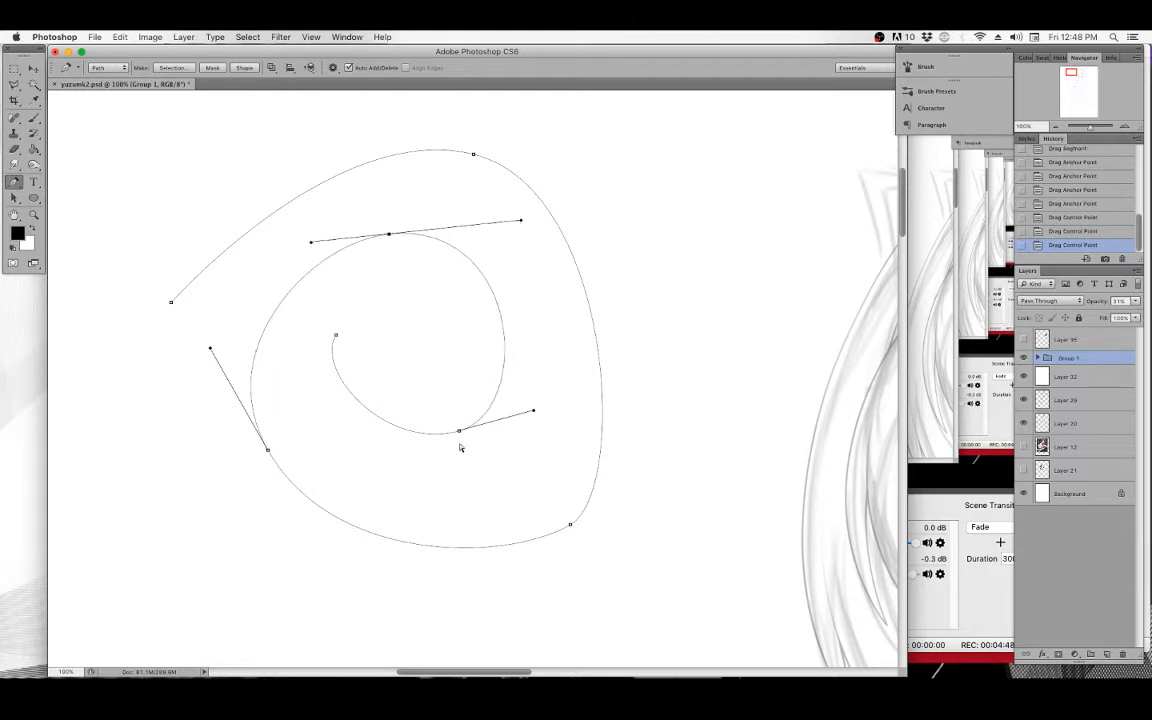
drag(459, 432, 460, 437)
drag(387, 463, 367, 464)
Move the outer anchors and start point and refine their handles to finish shaping the spiral path.
drag(474, 155, 476, 145)
drag(569, 523, 543, 495)
drag(602, 467, 634, 411)
drag(172, 303, 187, 254)
drag(335, 111, 296, 102)
drag(389, 234, 386, 229)
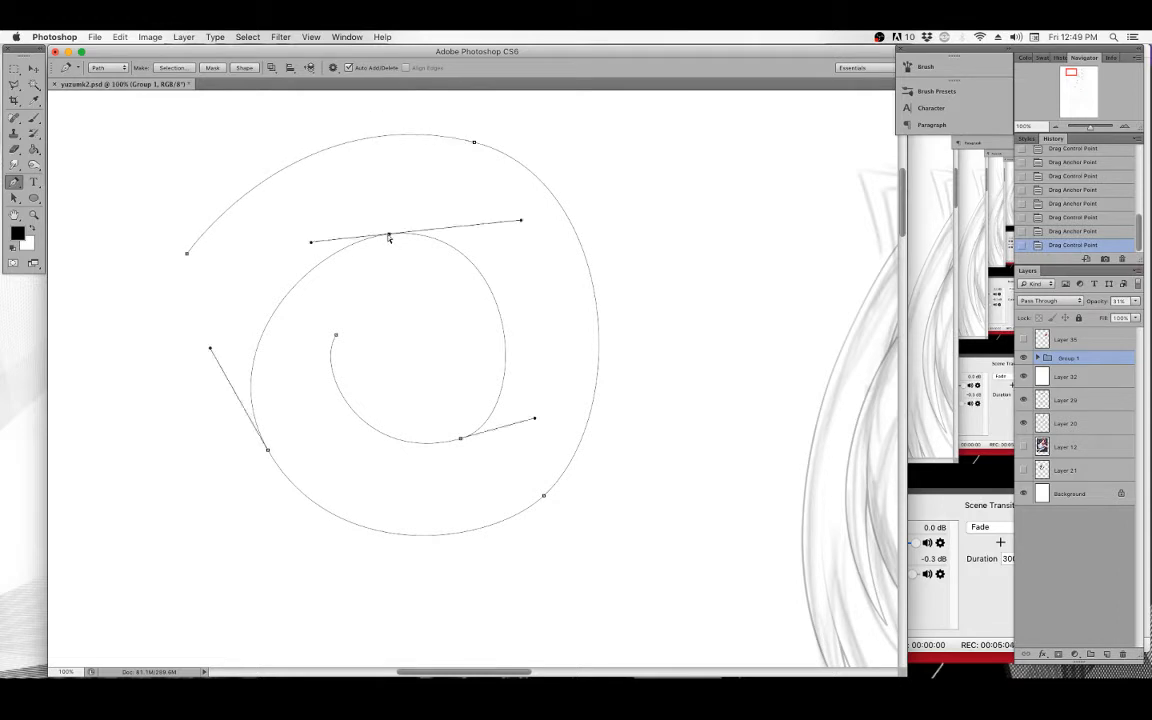
drag(460, 442, 465, 444)
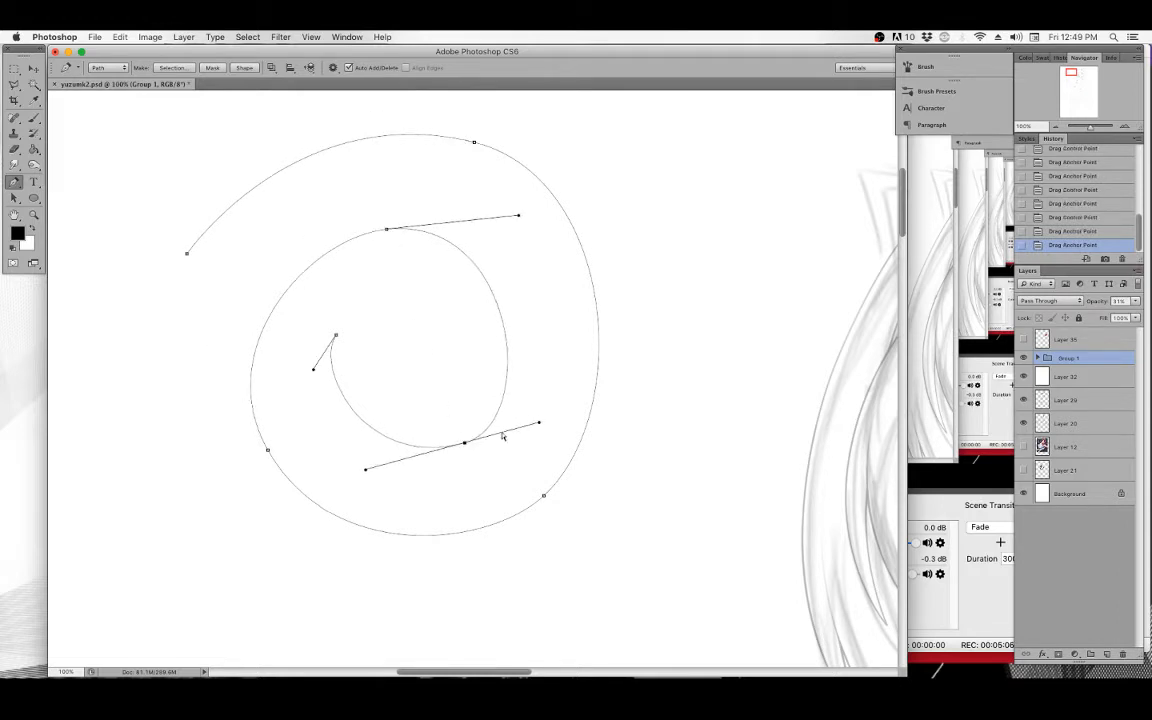
drag(538, 424, 554, 402)
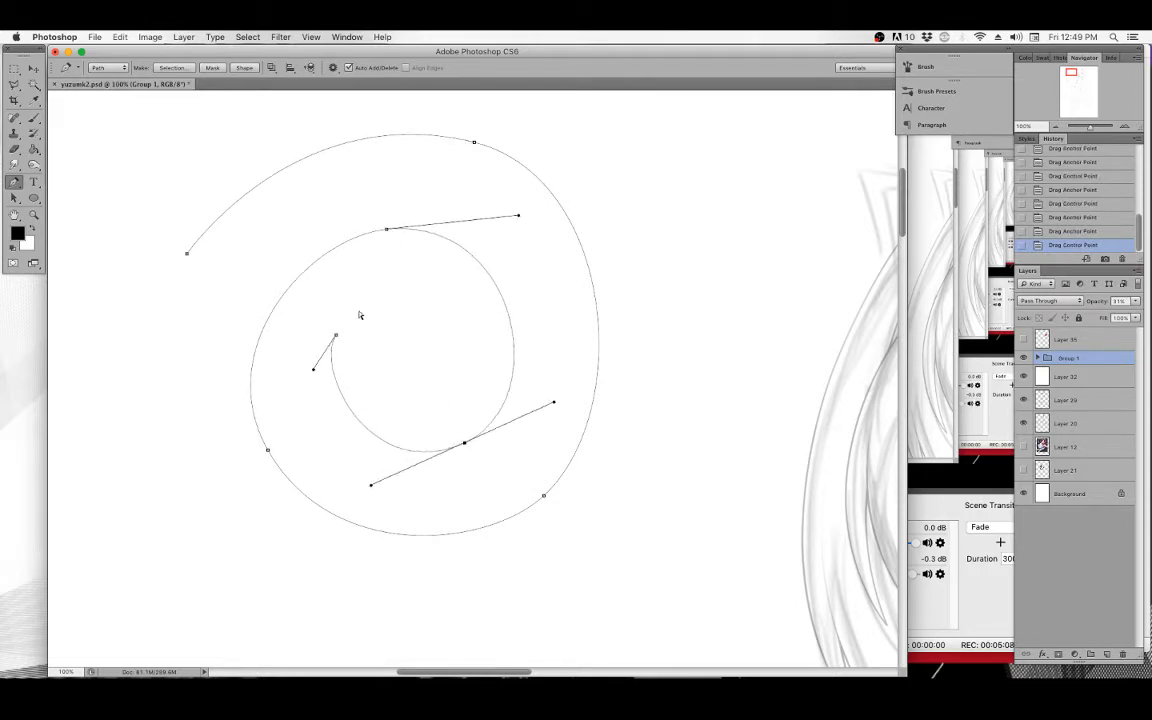
drag(334, 338, 328, 335)
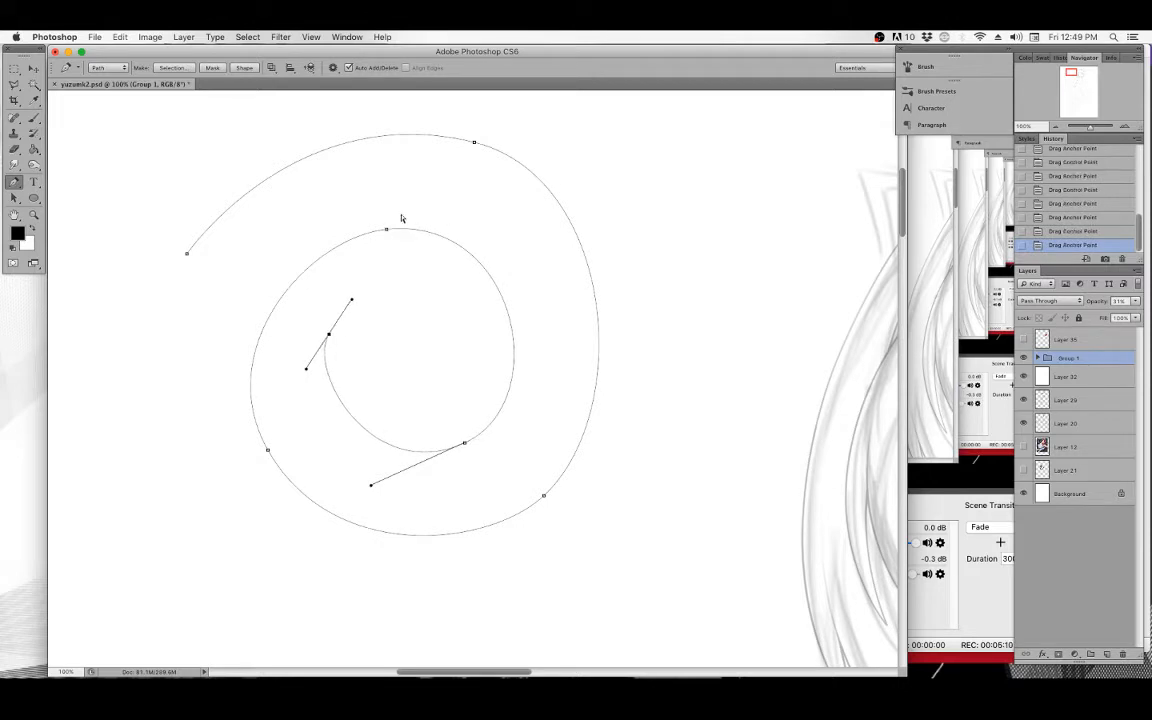
drag(475, 145, 474, 149)
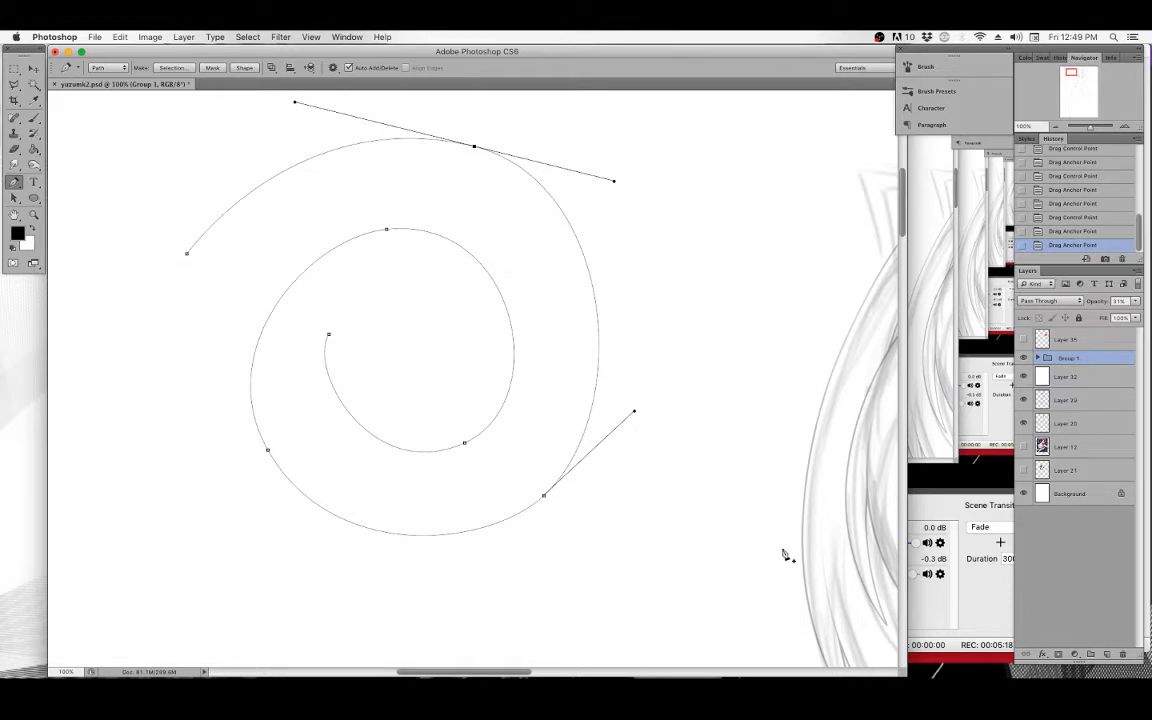
Add a new layer and stroke the spiral path on it with the Brush tool.
click(1106, 655)
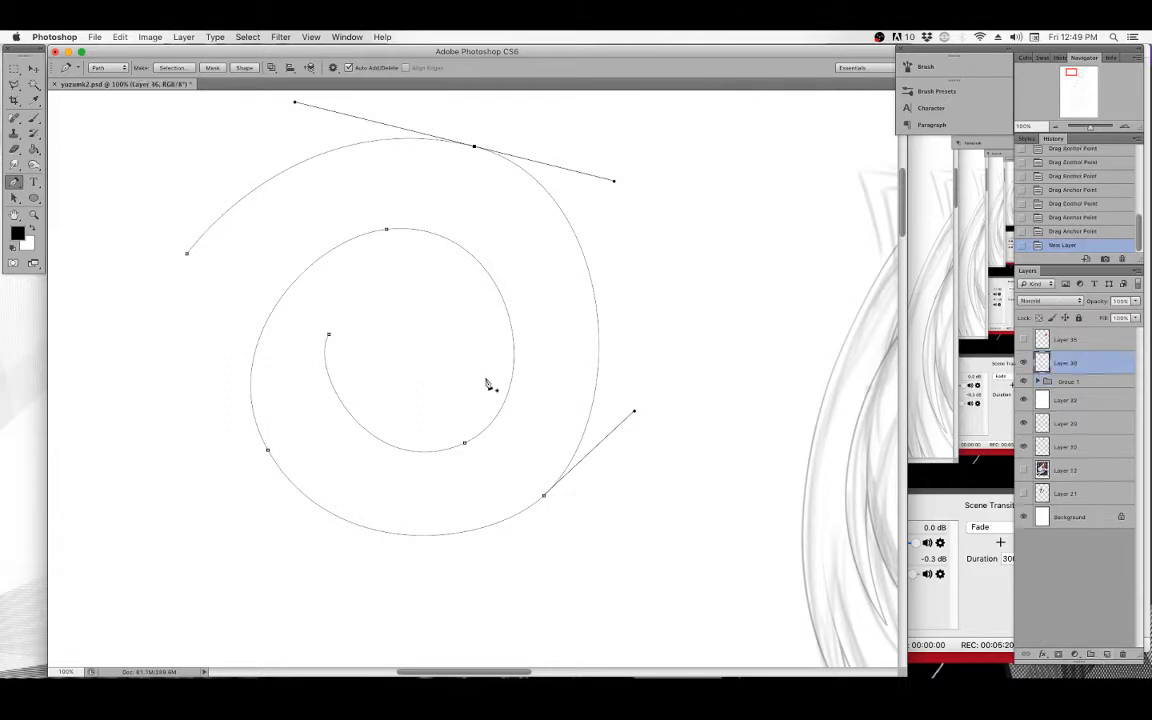
right_click(365, 284)
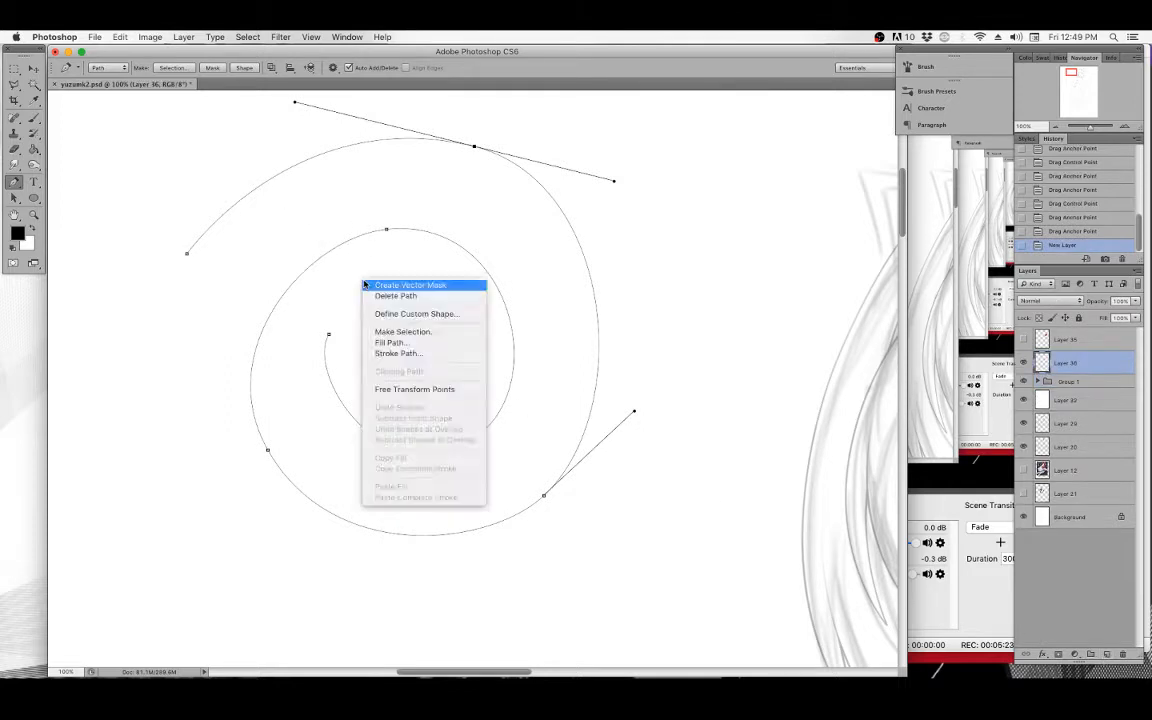
click(396, 354)
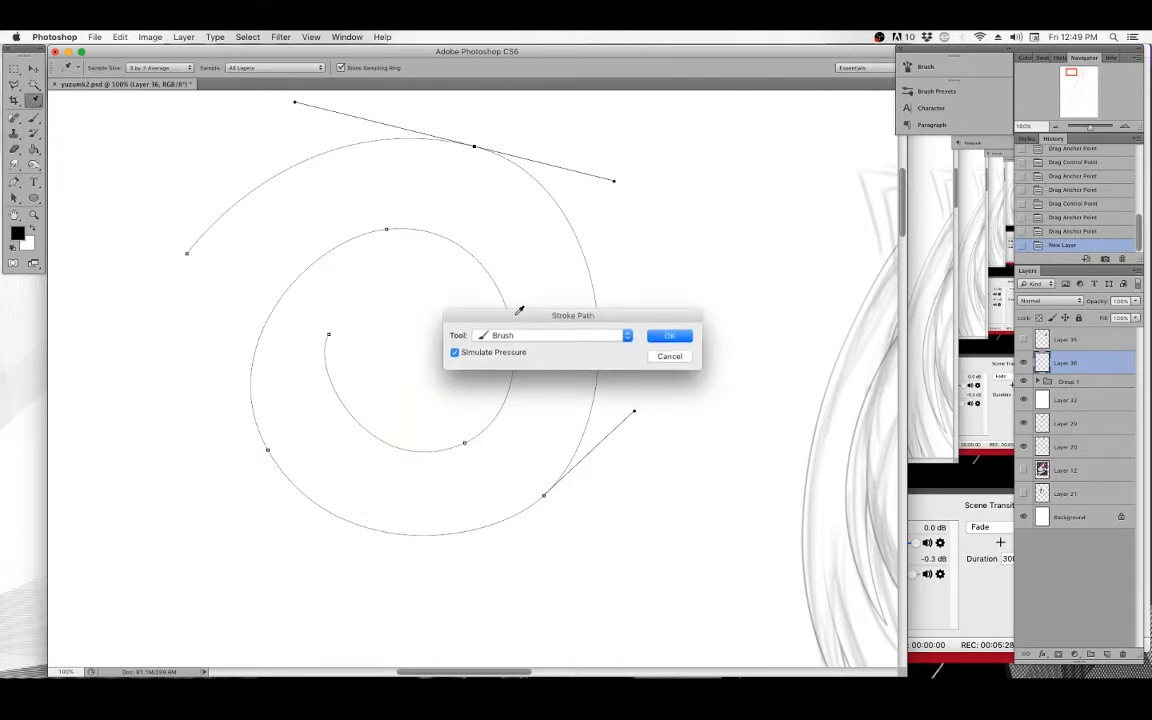
click(530, 345)
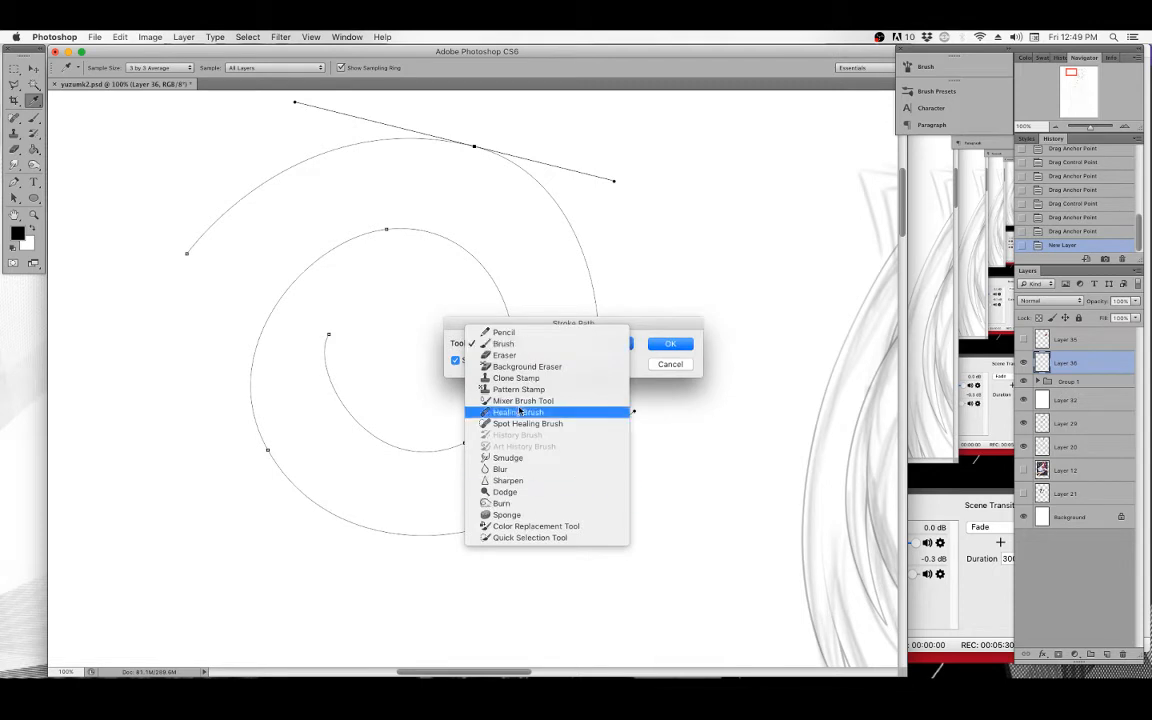
click(520, 344)
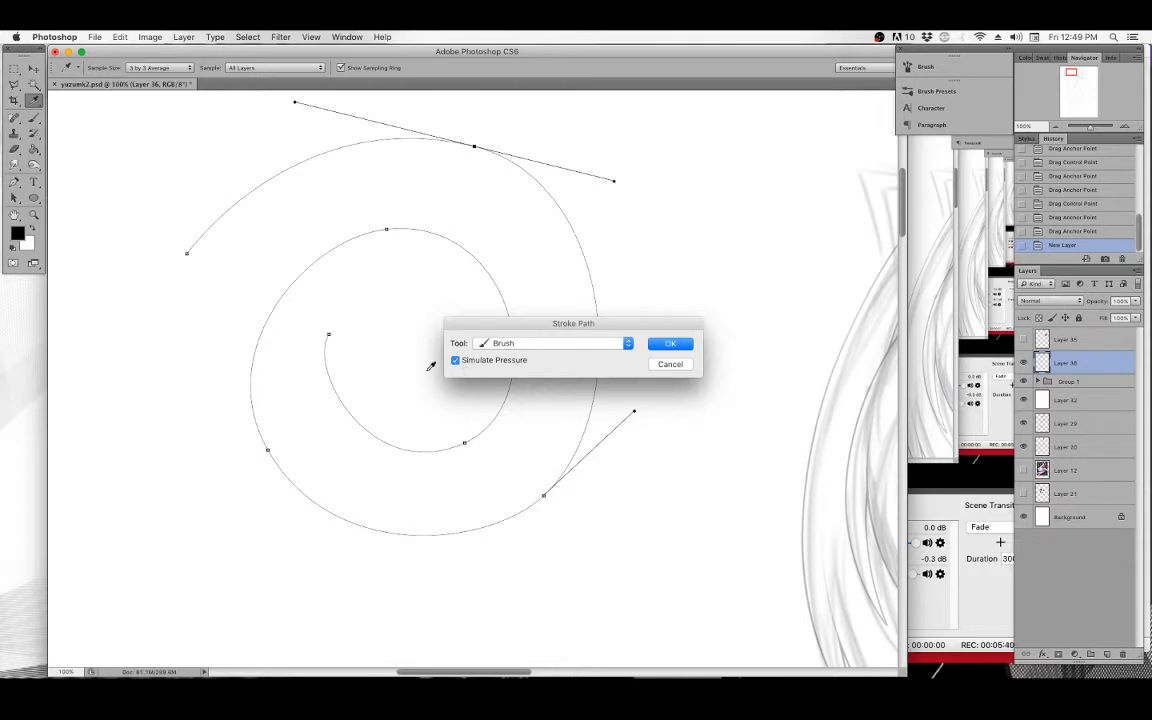
click(673, 366)
Switch to the Brush tool and draw a few freehand test strokes beside the spiral.
click(34, 117)
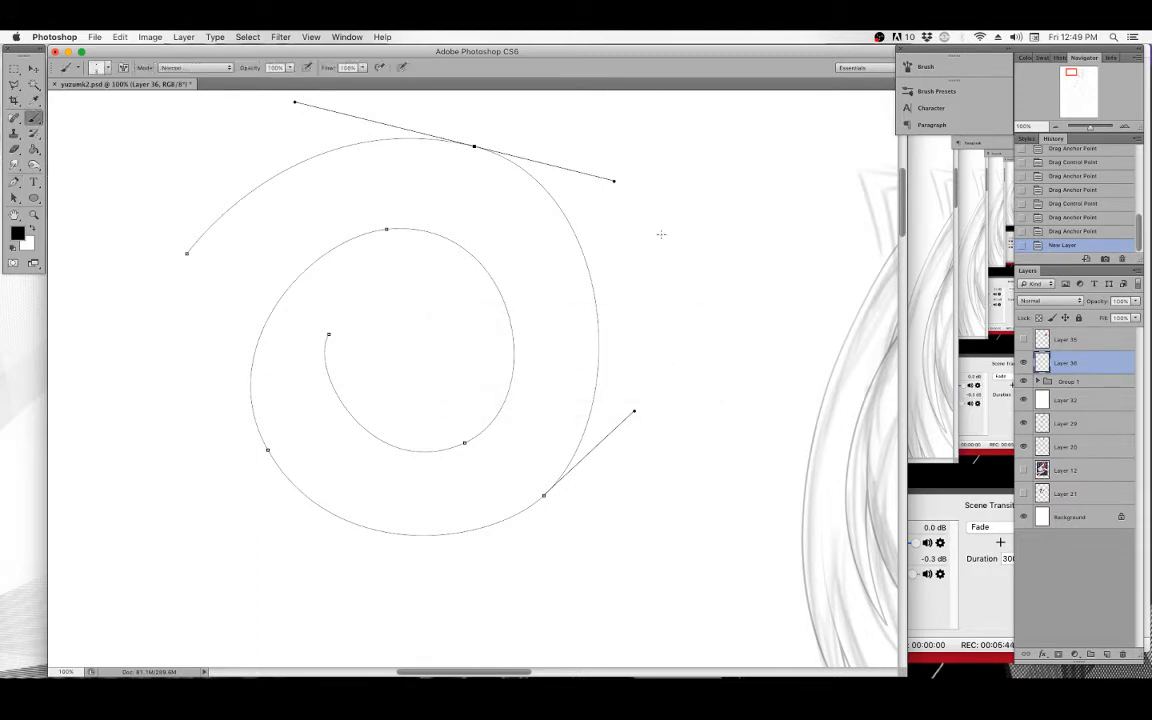
drag(669, 228, 686, 404)
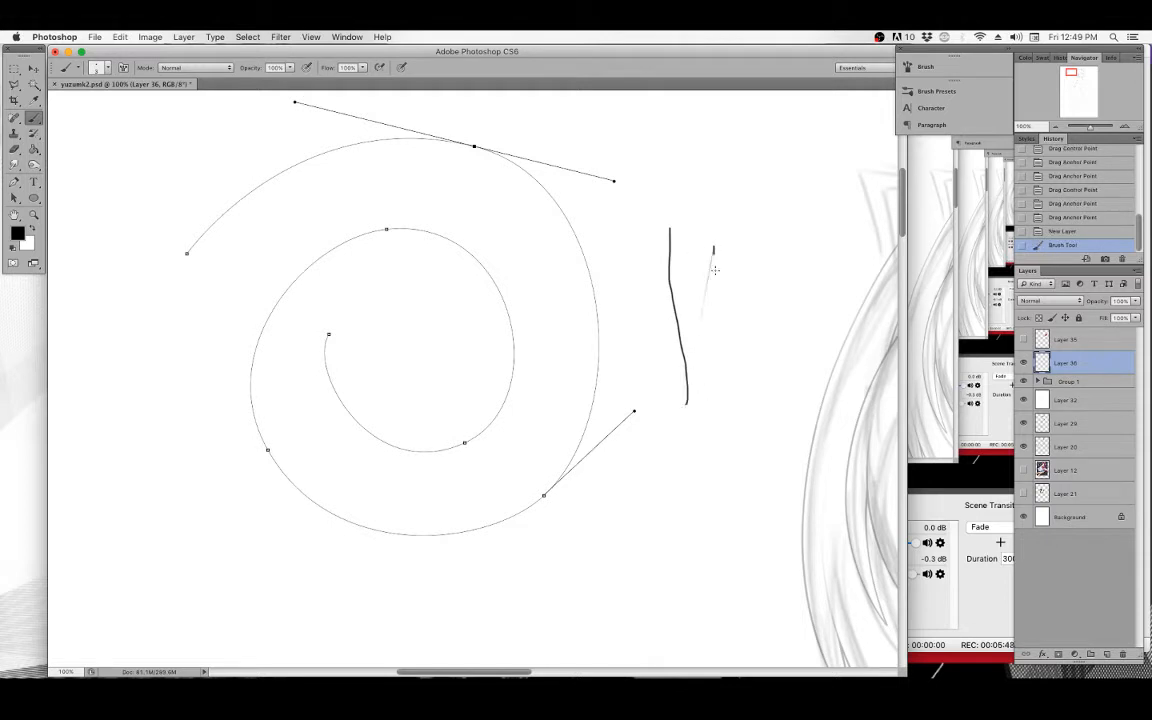
drag(713, 247, 714, 398)
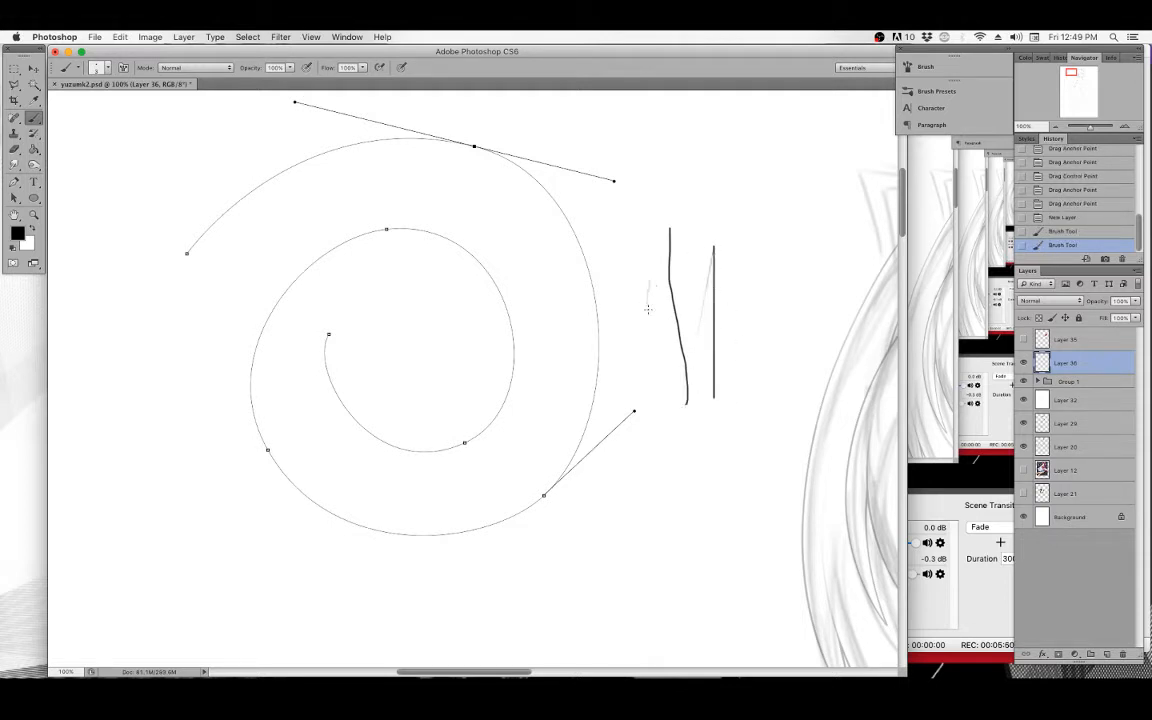
mouse_move(648, 310)
mouse_down()
mouse_move(651, 248)
mouse_move(622, 270)
mouse_move(667, 202)
mouse_move(655, 231)
mouse_move(661, 179)
mouse_move(690, 215)
mouse_up()
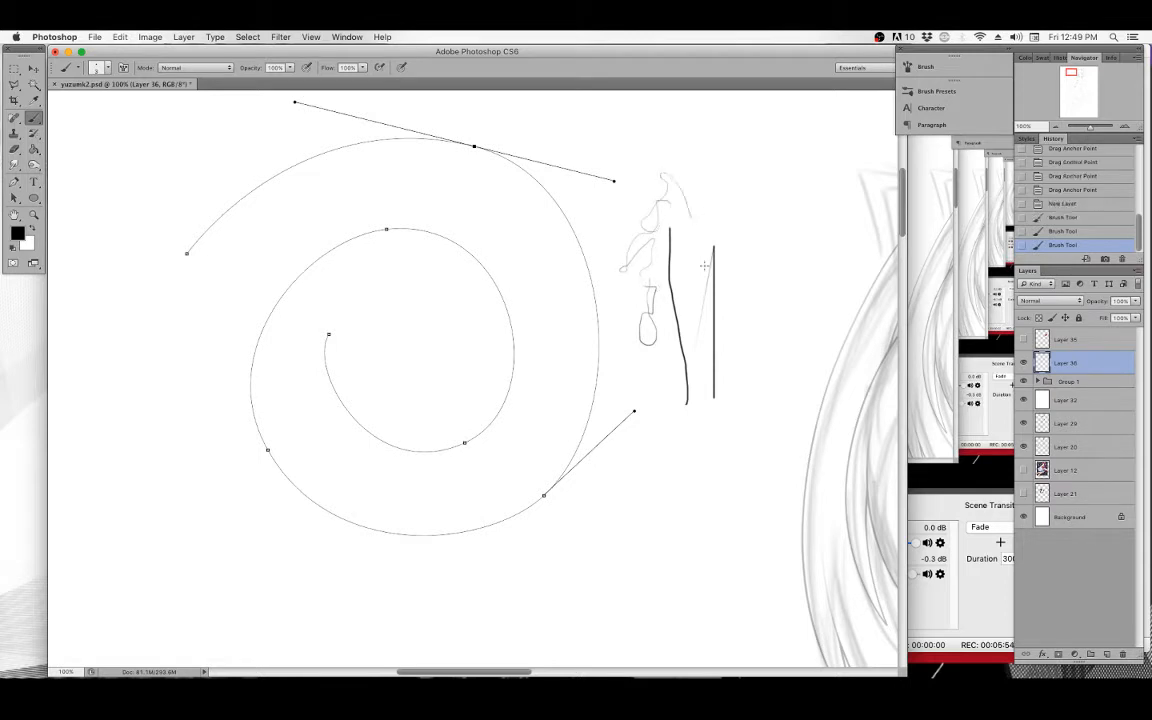
Stroke the spiral path with the Brush and clear the path, then step back in History to before the stroke.
click(14, 181)
right_click(459, 330)
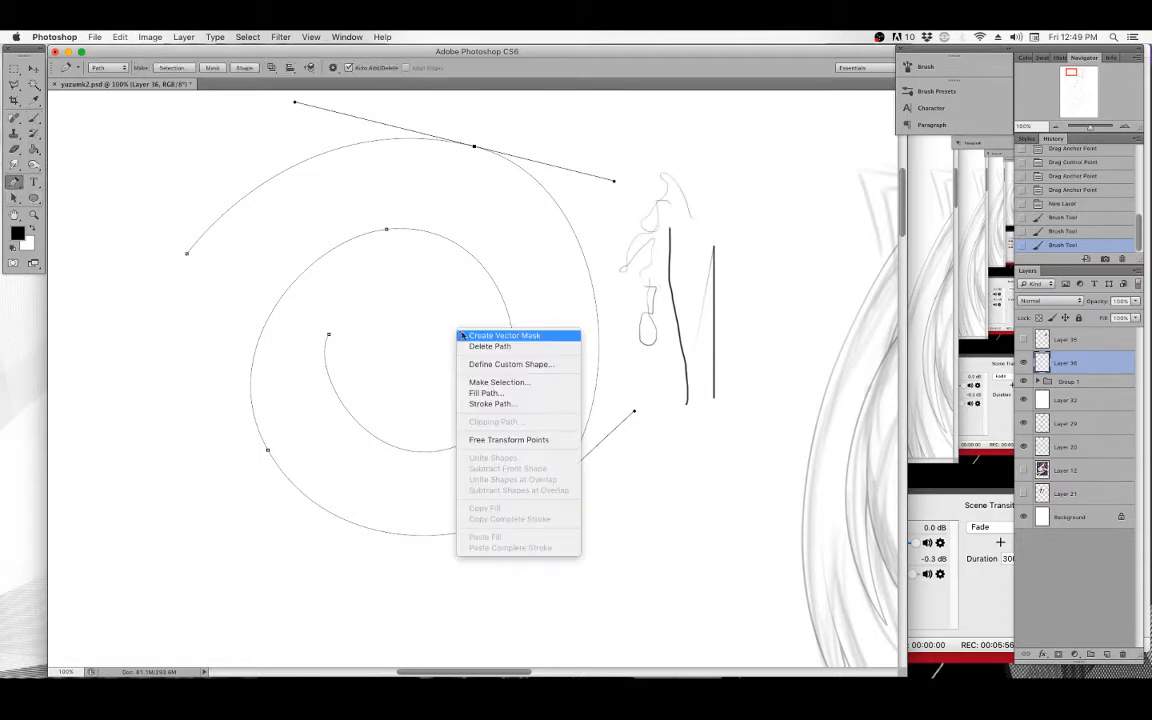
click(491, 406)
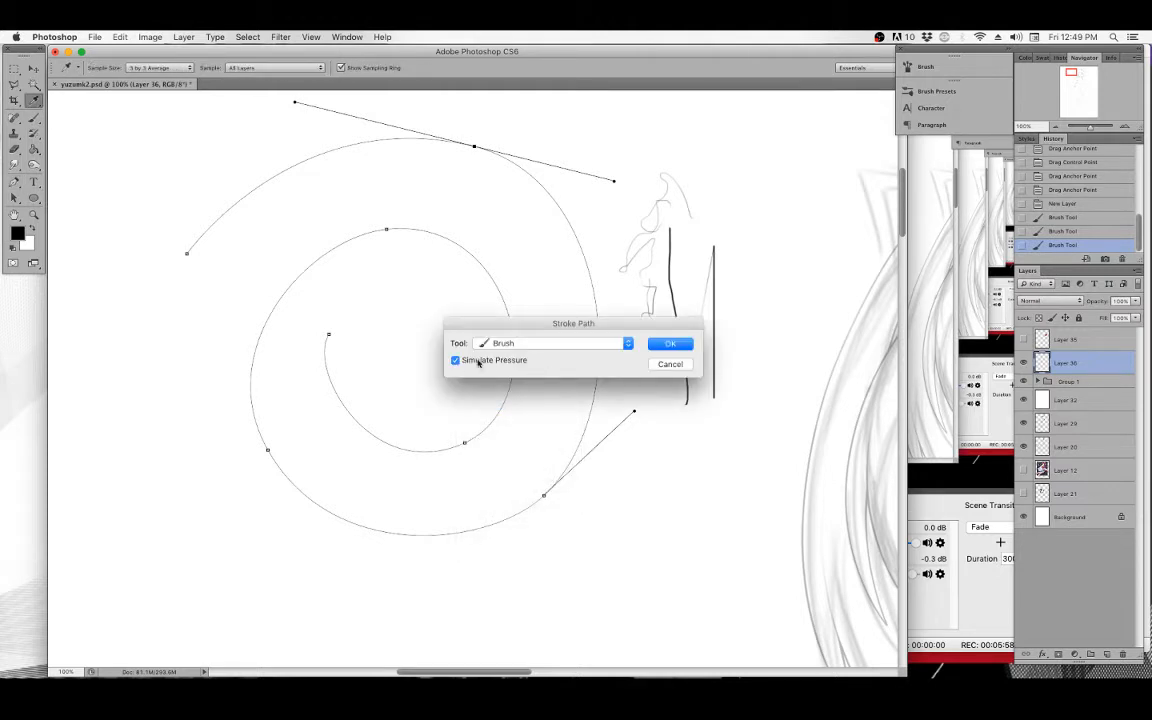
click(665, 346)
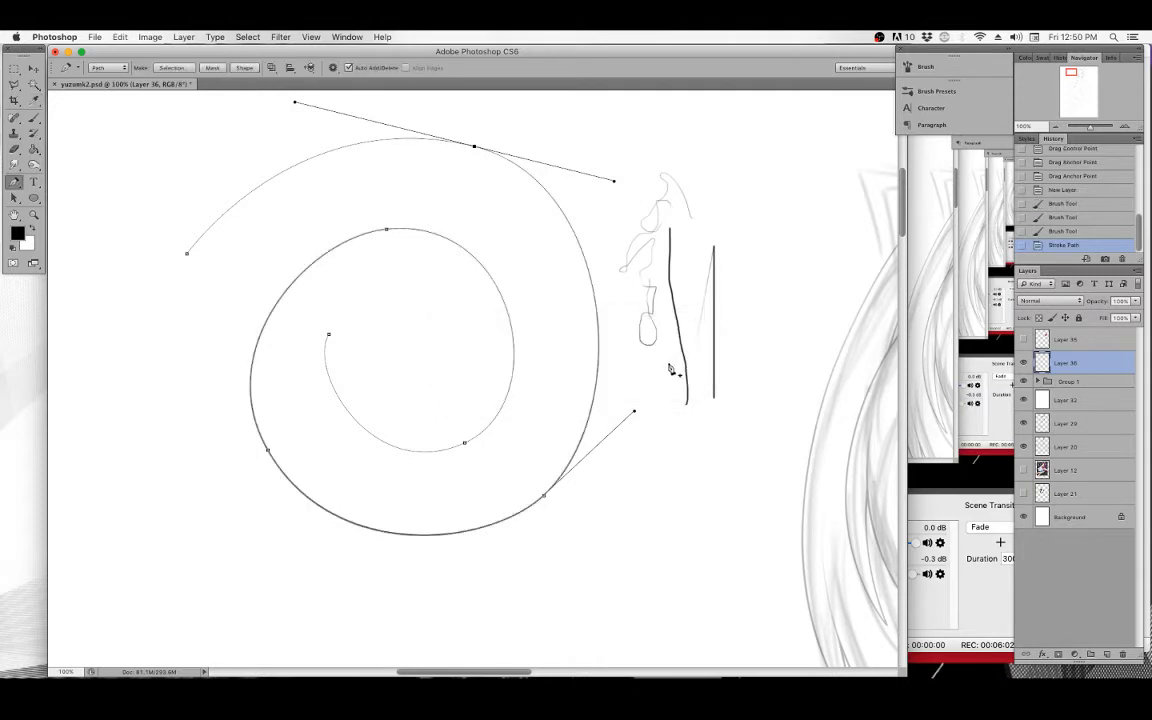
key(BackSpace)
key(BackSpace)
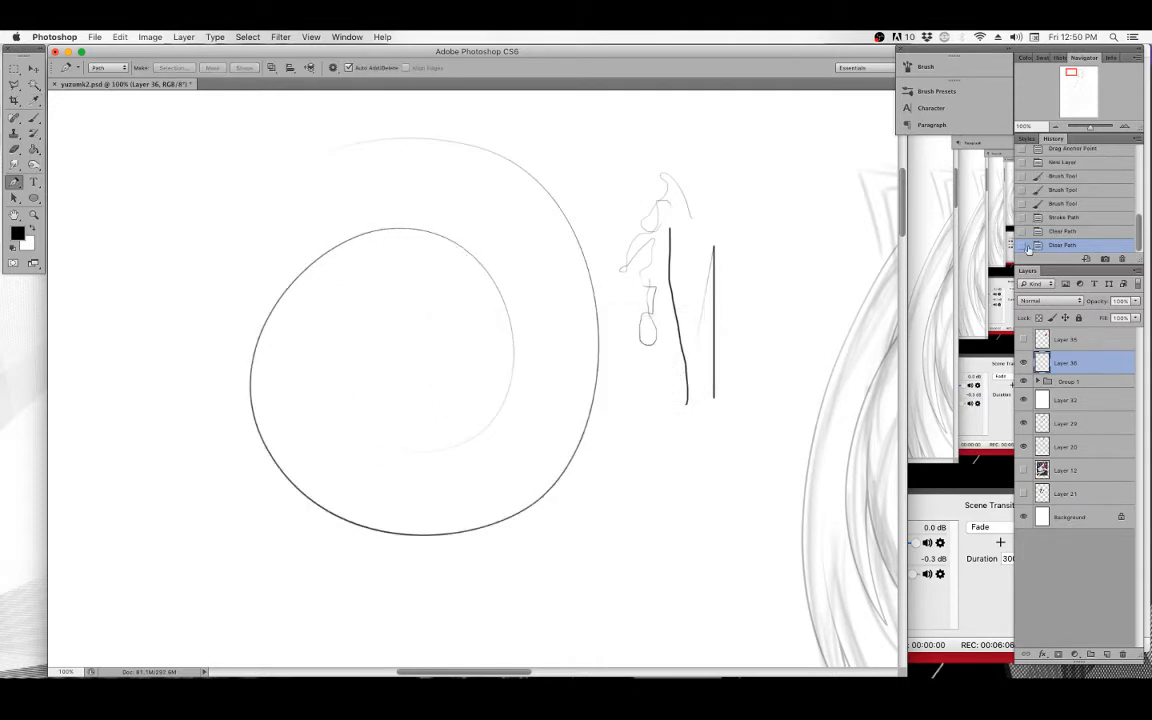
click(1053, 203)
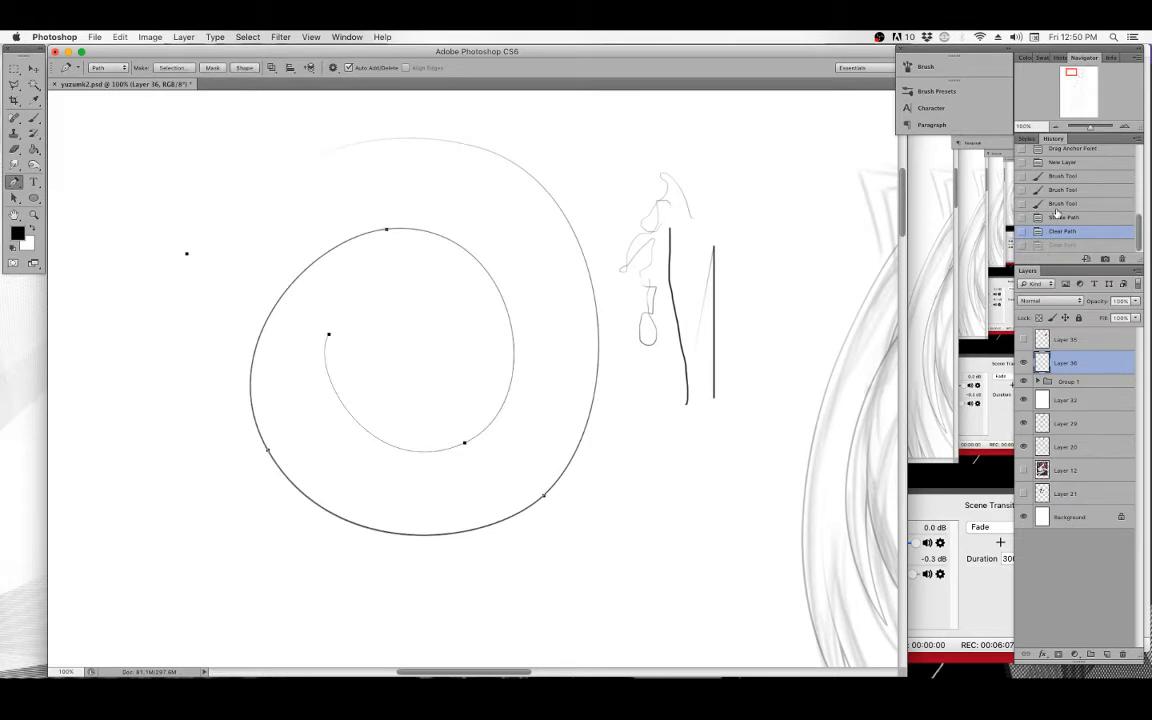
Stroke the spiral path with the Brush using Simulate Pressure, then delete the path.
right_click(470, 327)
click(515, 400)
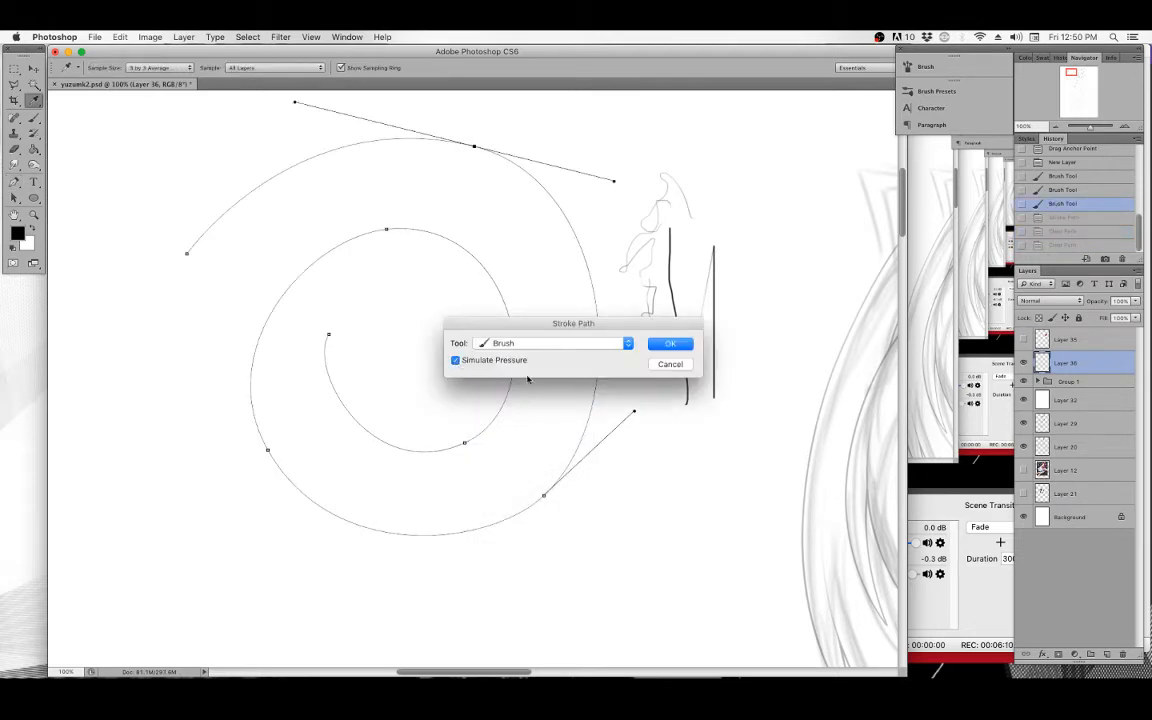
click(663, 344)
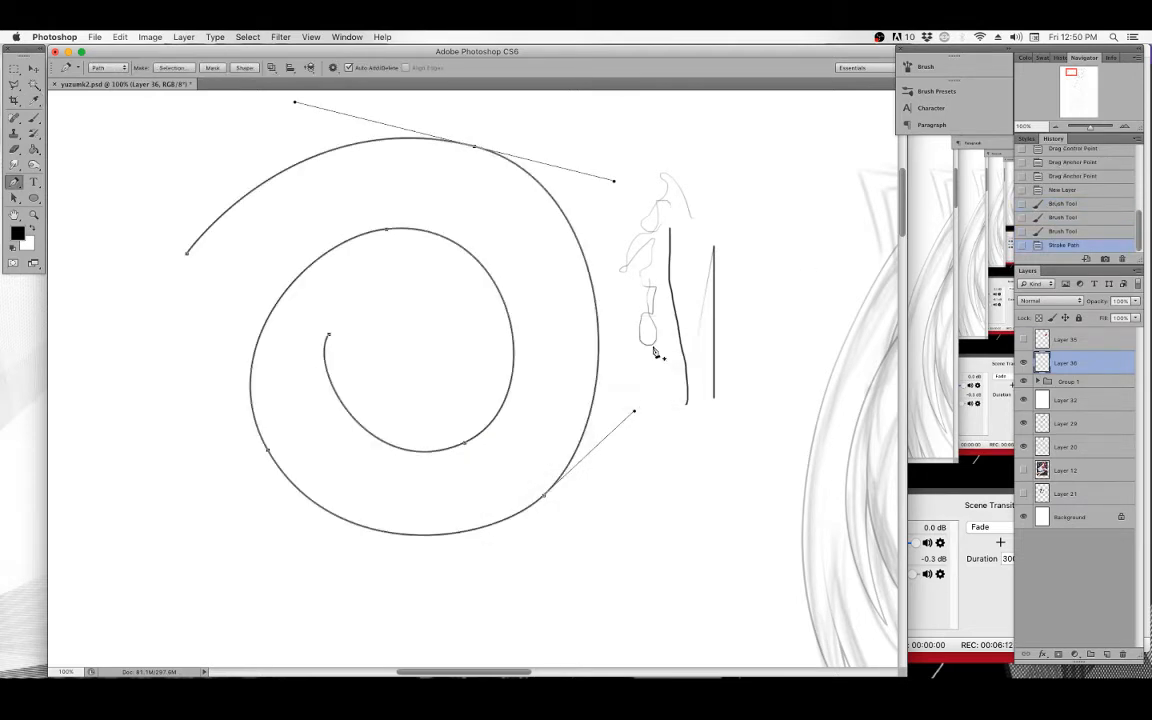
key(BackSpace)
key(BackSpace)
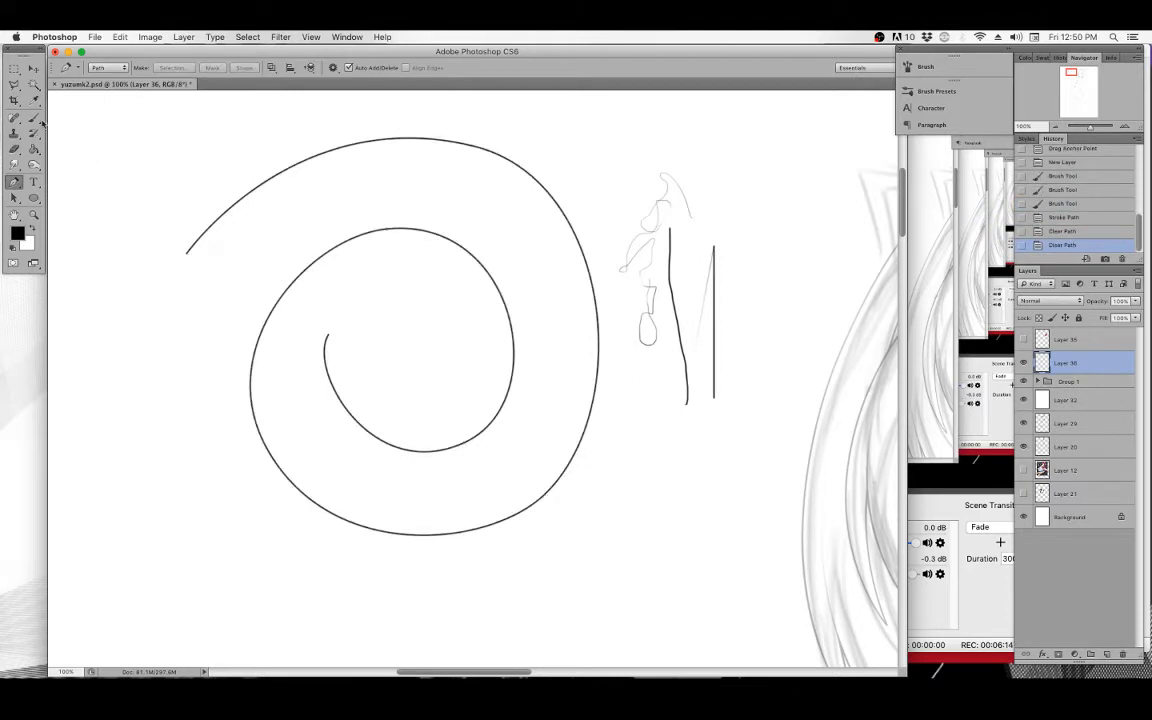
Draw a short two-point test curve, open Stroke Path with Simulate Pressure unchecked, cancel, and delete the path.
key(b)
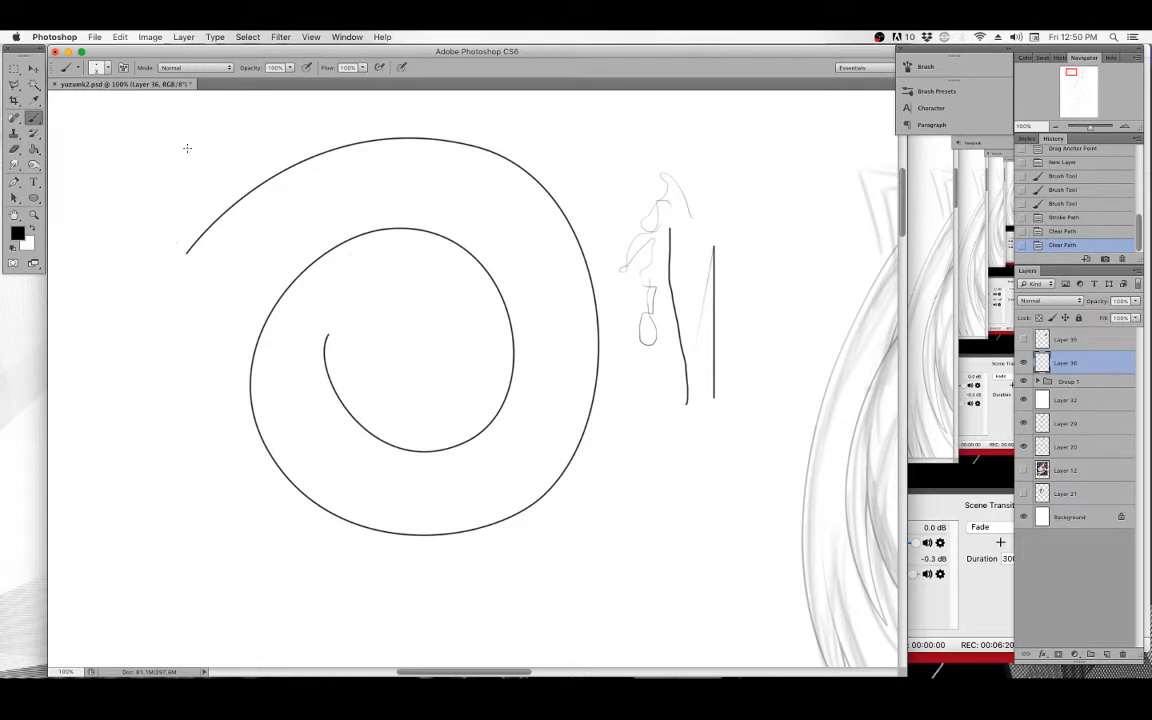
click(15, 181)
scroll(140, 258, left, 5)
scroll(140, 258, down, 2)
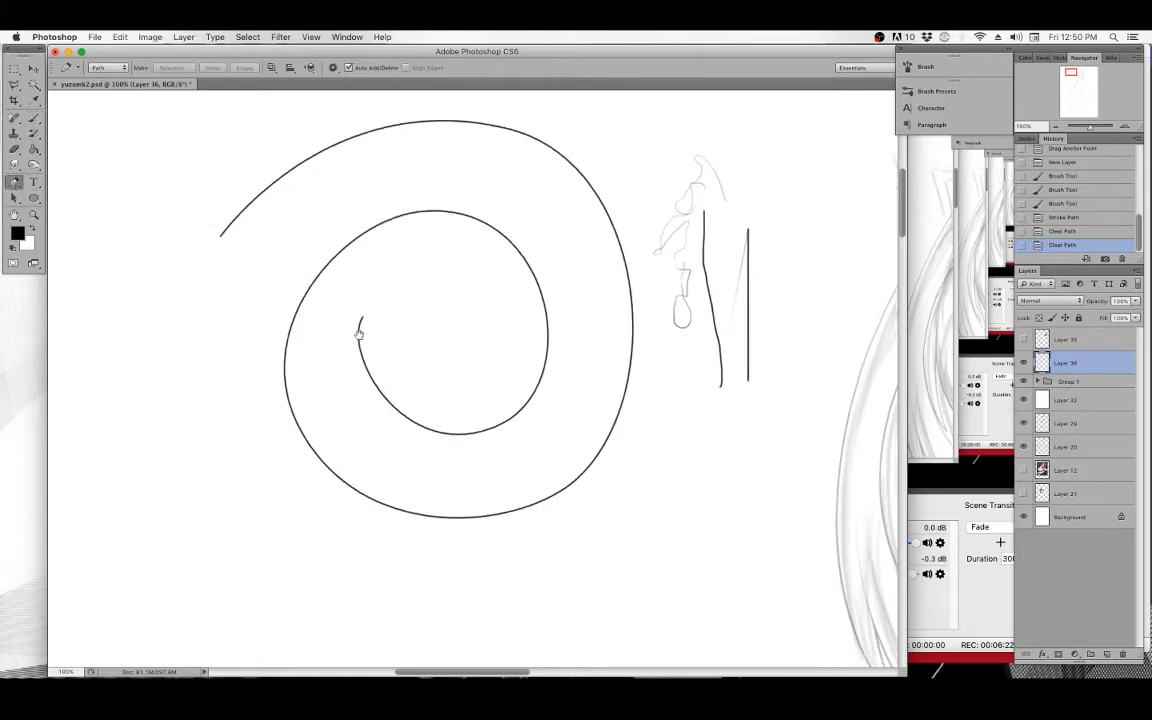
click(295, 261)
drag(283, 441, 352, 521)
right_click(357, 300)
click(393, 383)
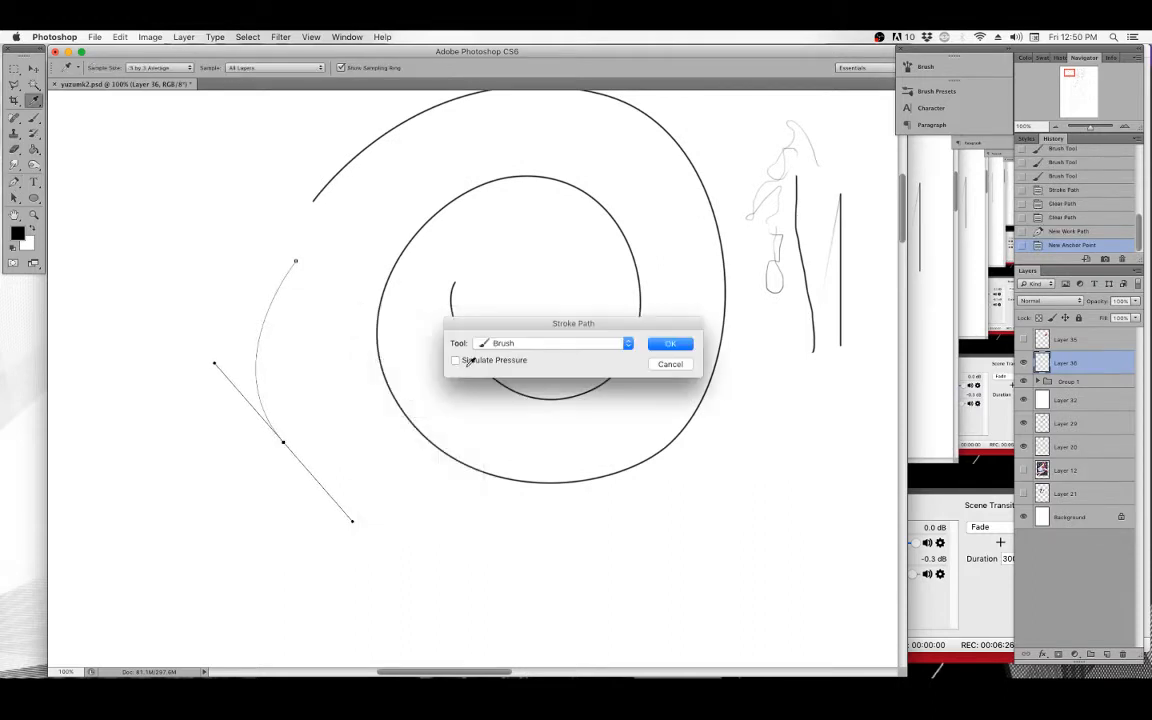
click(455, 361)
click(671, 366)
key(BackSpace)
key(BackSpace)
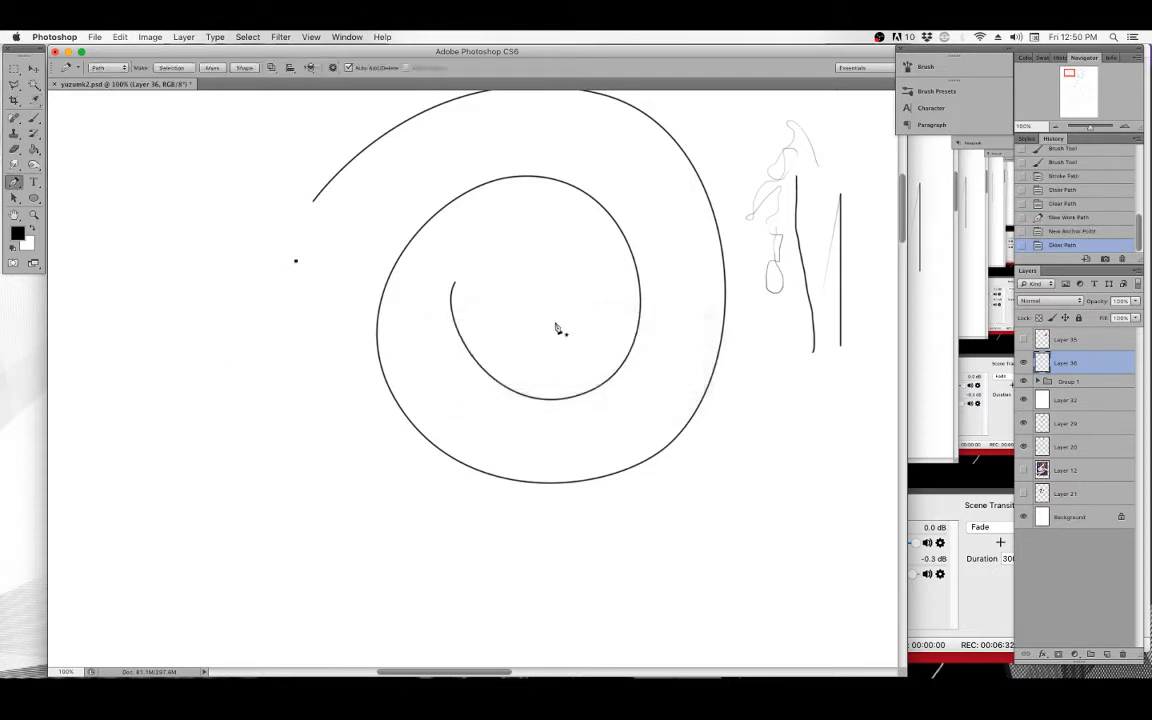
Practise drawing a multi-anchor curved path with the Pen tool beside the spiral, then delete it.
drag(555, 322, 404, 347)
drag(275, 309, 427, 322)
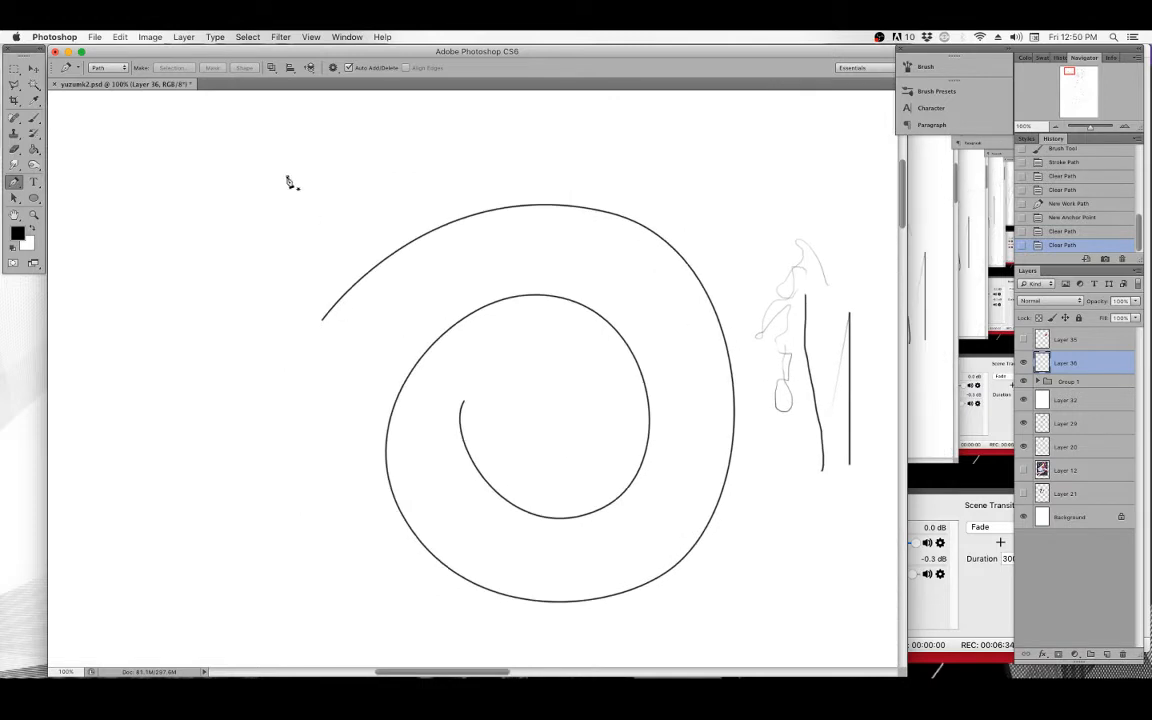
click(288, 177)
drag(211, 293, 226, 409)
click(285, 433)
drag(401, 313, 374, 261)
drag(305, 251, 303, 259)
click(254, 317)
drag(307, 211, 355, 214)
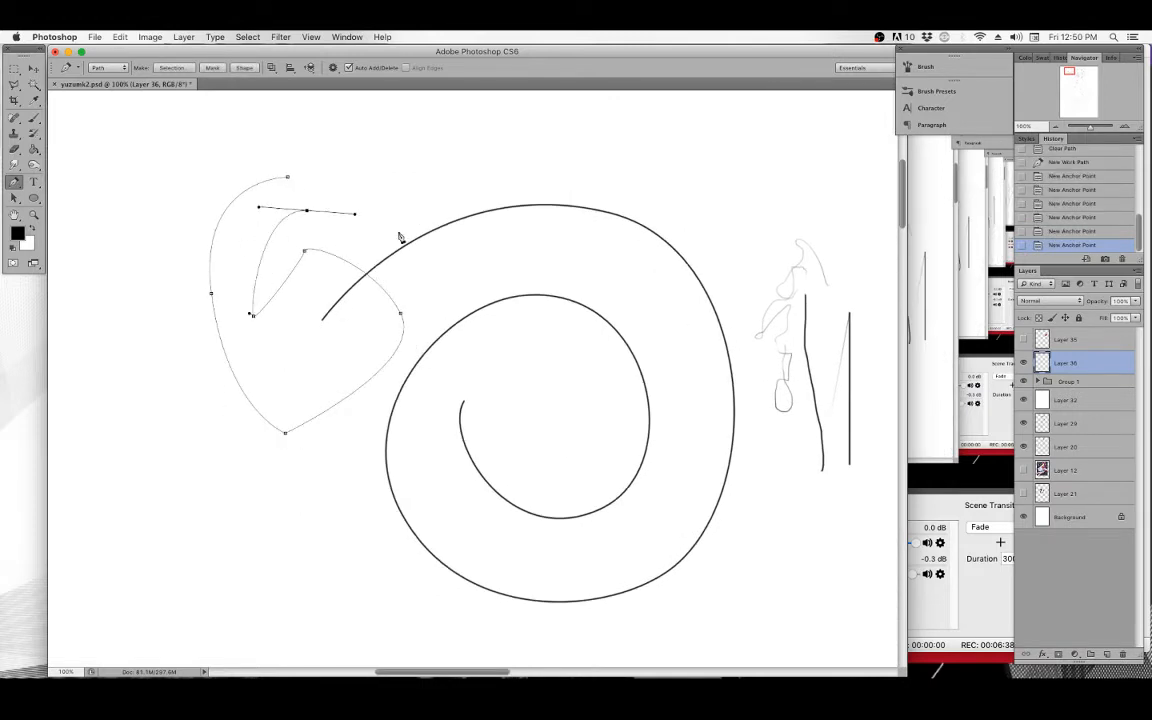
key(BackSpace)
key(BackSpace)
Draw another long curved practice path with the Pen tool, adjust its handles and anchor, then clear it.
click(321, 198)
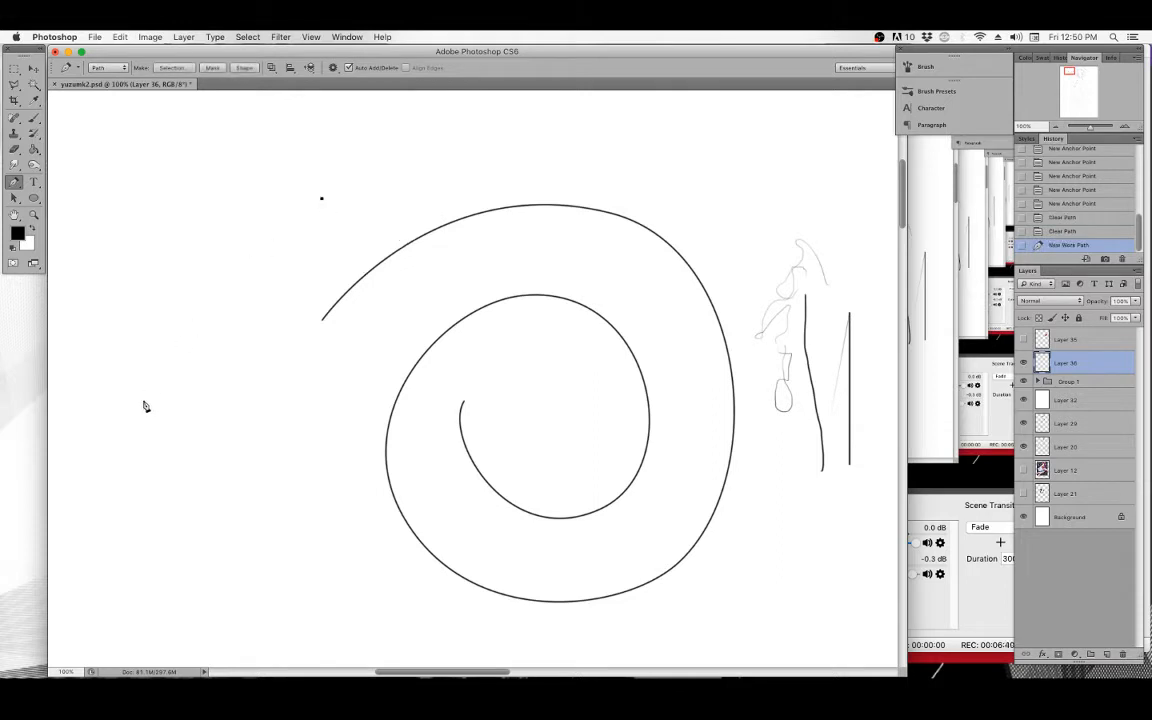
drag(143, 411, 113, 494)
drag(218, 537, 341, 394)
click(250, 498)
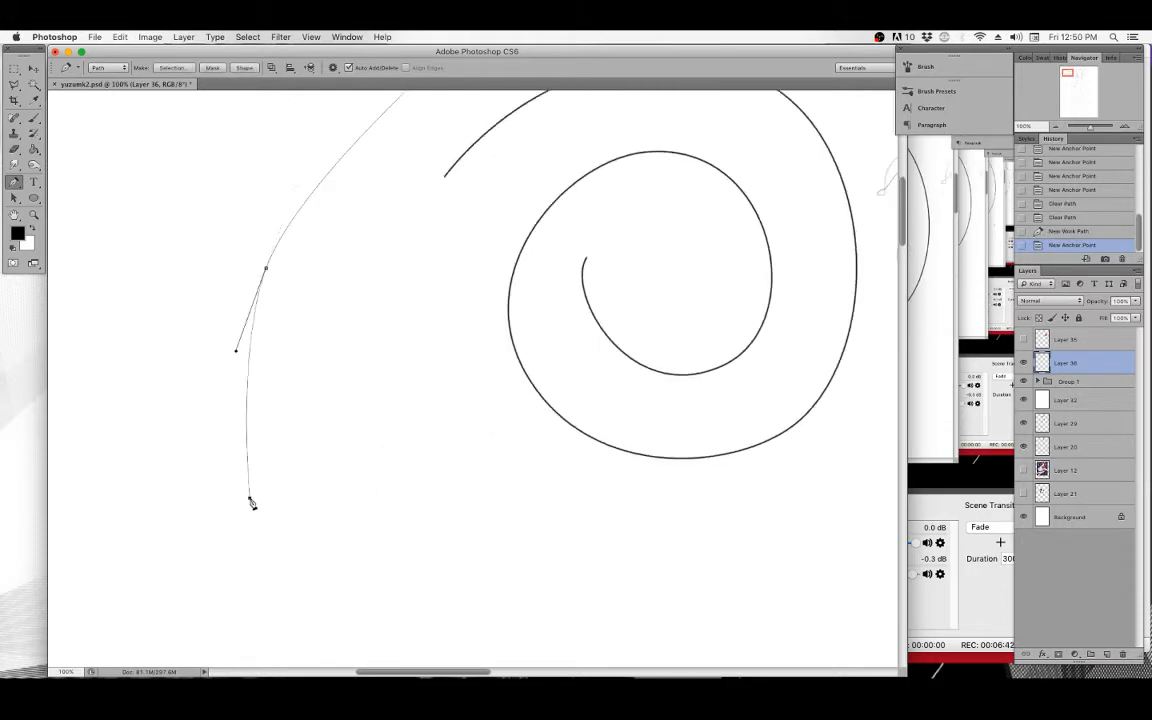
drag(250, 498, 294, 532)
click(449, 487)
drag(405, 327, 311, 442)
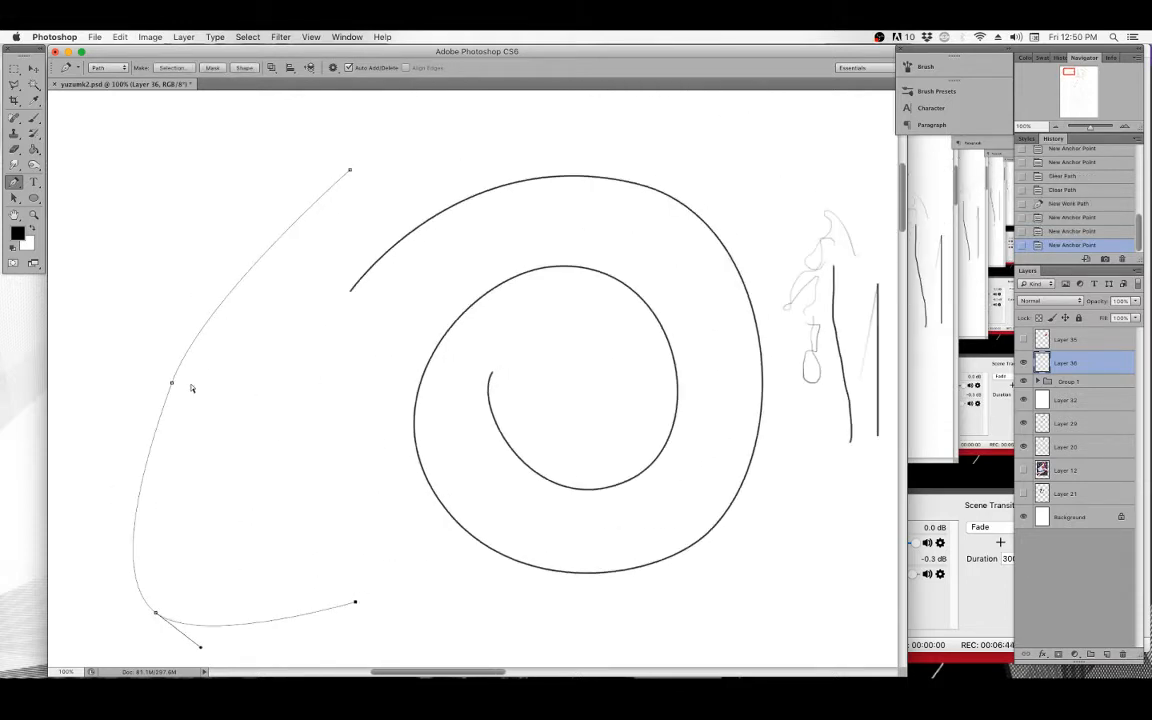
mouse_move(171, 385)
mouse_down()
mouse_move(183, 361)
mouse_move(177, 368)
mouse_up()
key(BackSpace)
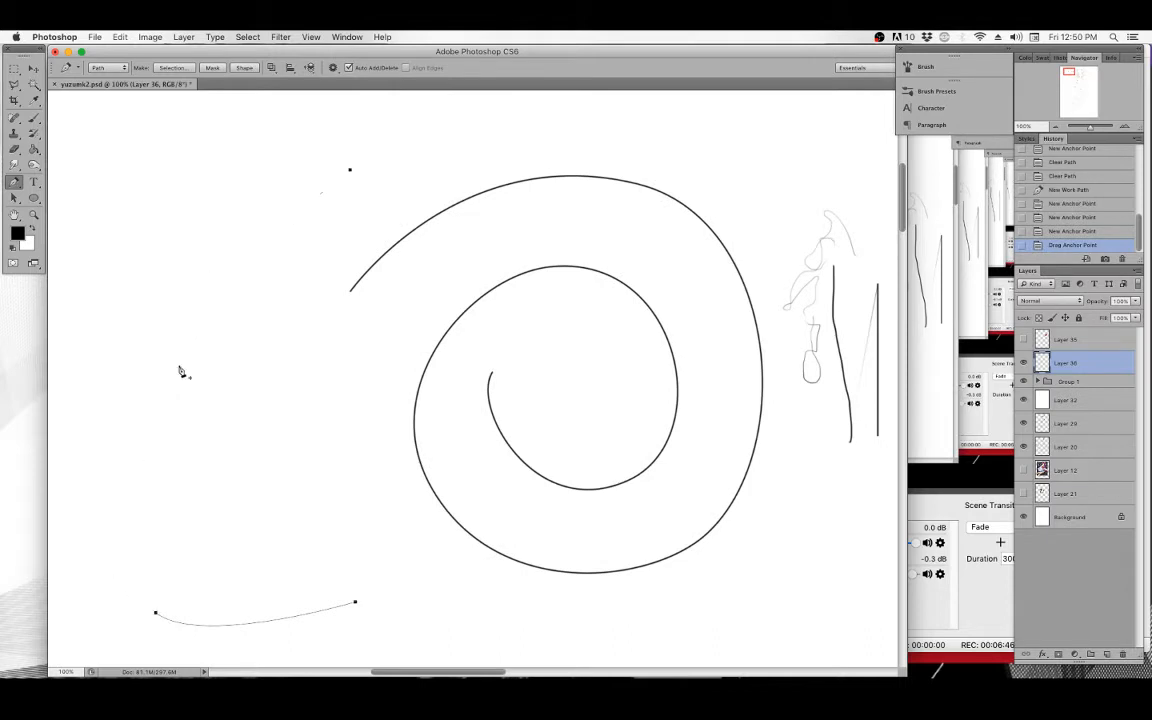
drag(668, 222, 501, 265)
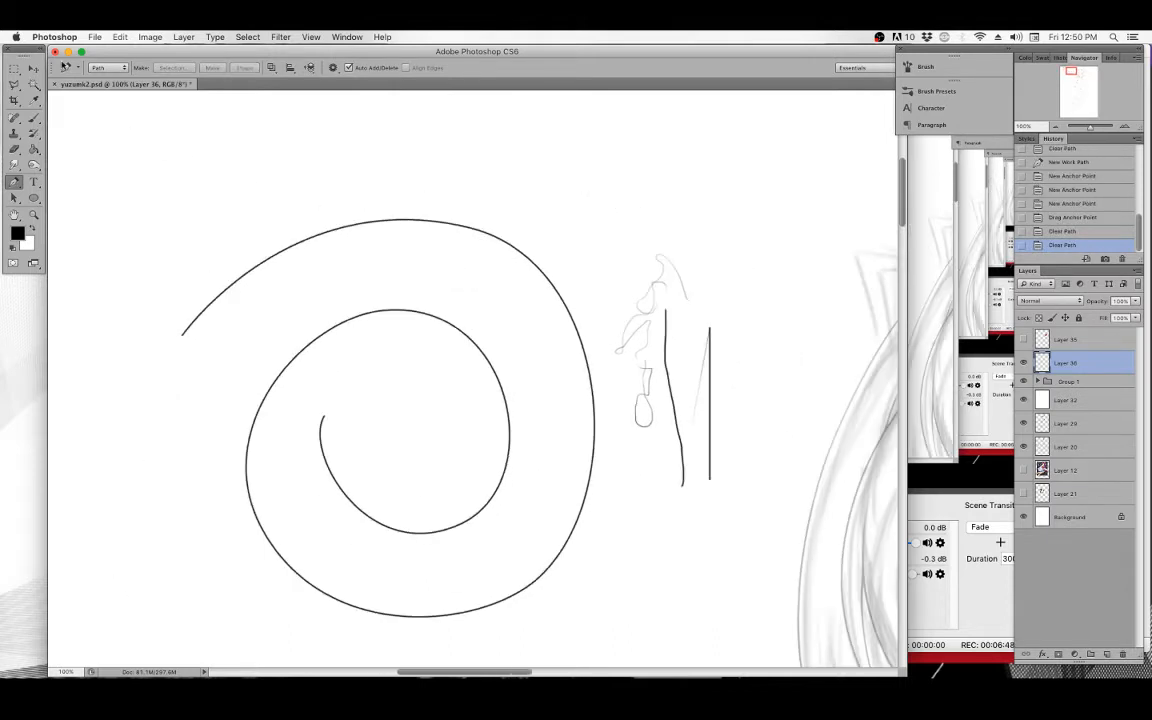
Delete the spiral practice layer and move the view over the character's face.
click(33, 68)
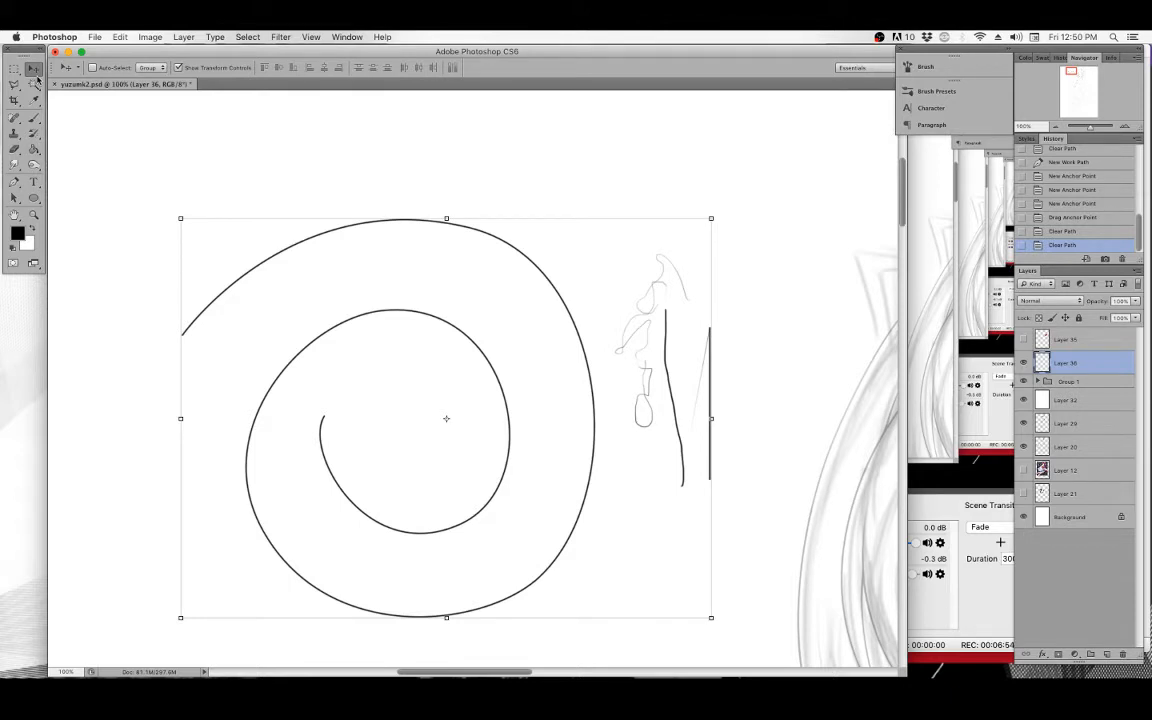
key(Delete)
drag(599, 386, 280, 245)
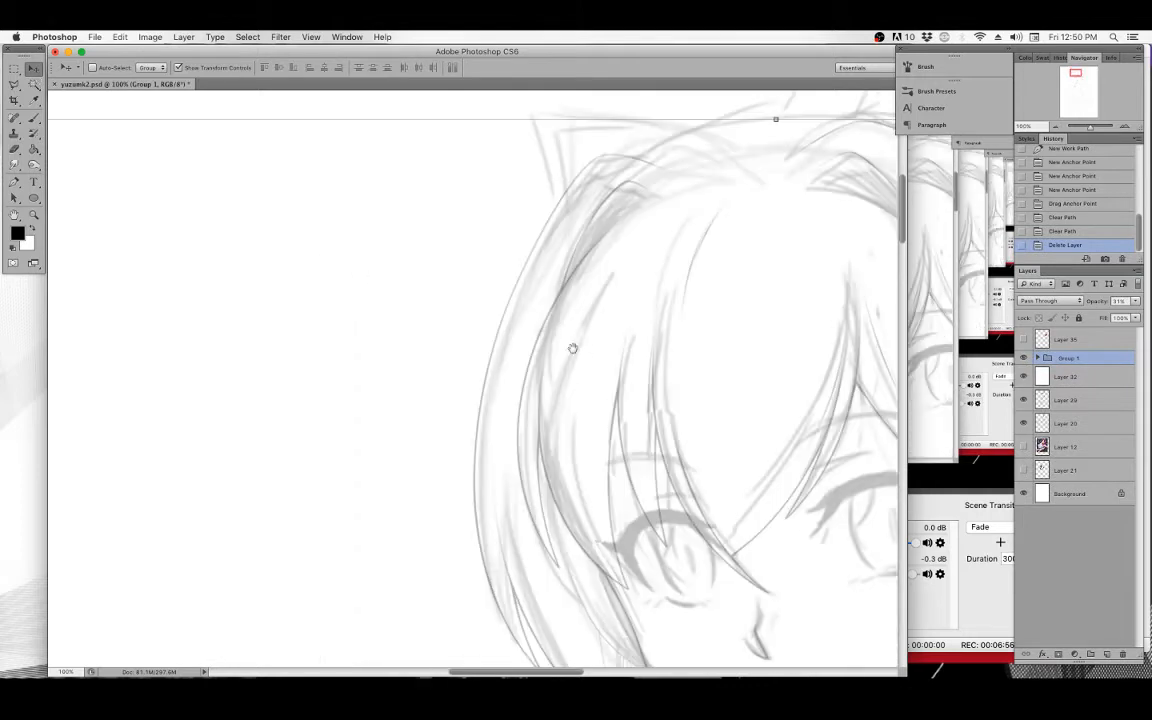
mouse_move(783, 335)
mouse_down()
mouse_move(509, 398)
mouse_move(480, 356)
mouse_up()
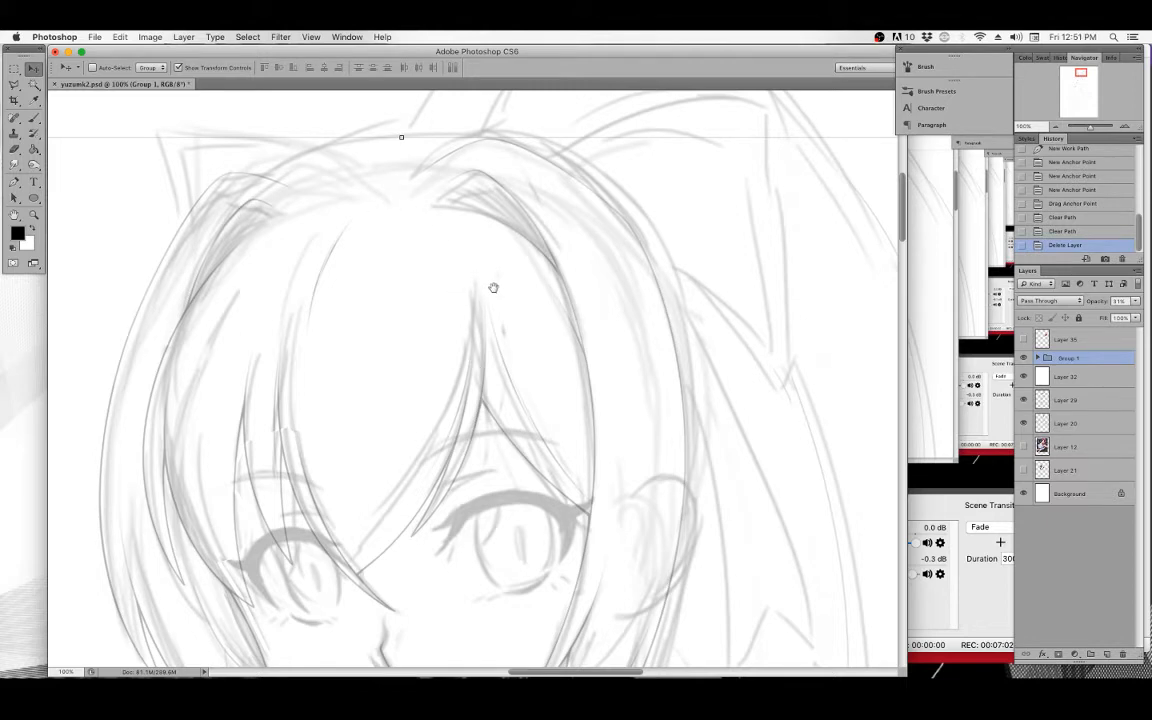
mouse_move(493, 288)
mouse_down()
mouse_move(519, 301)
mouse_move(527, 285)
mouse_move(523, 297)
mouse_up()
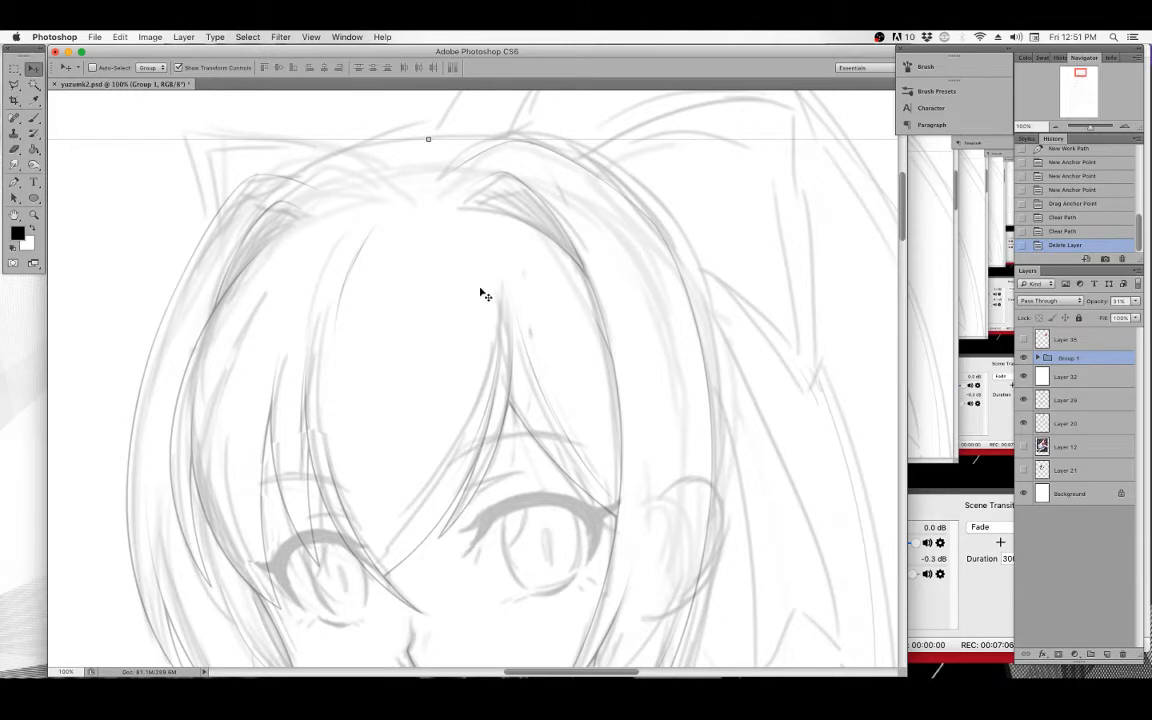
drag(494, 275, 569, 306)
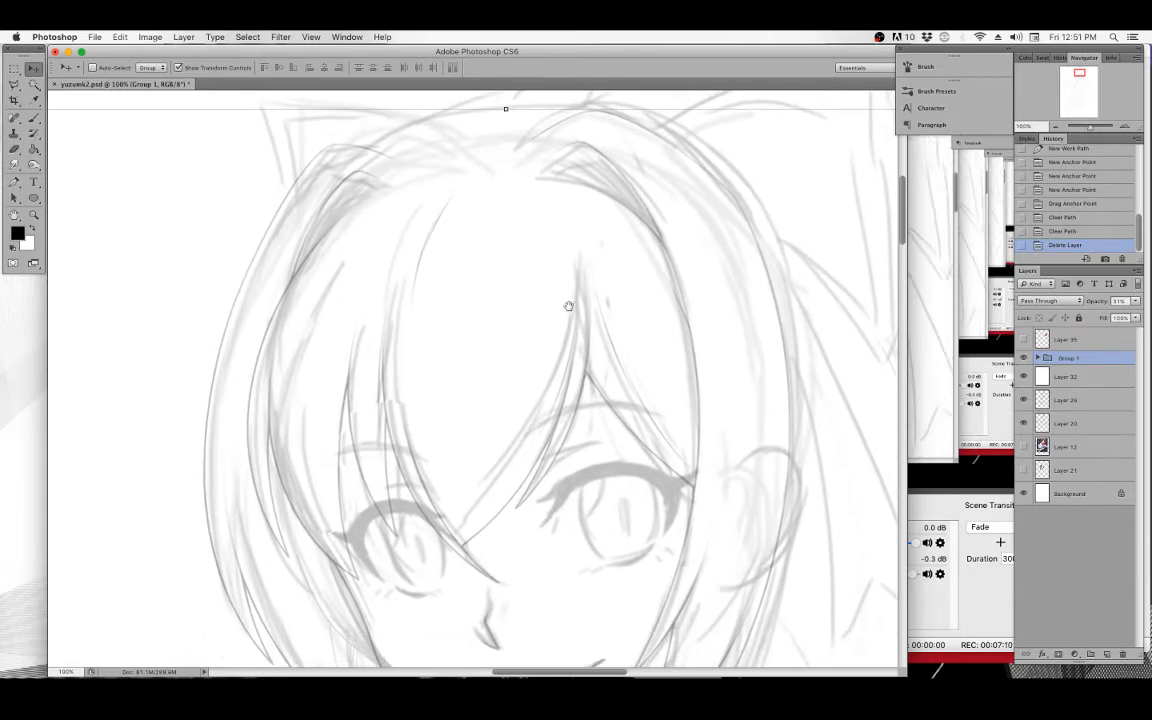
drag(535, 255, 514, 301)
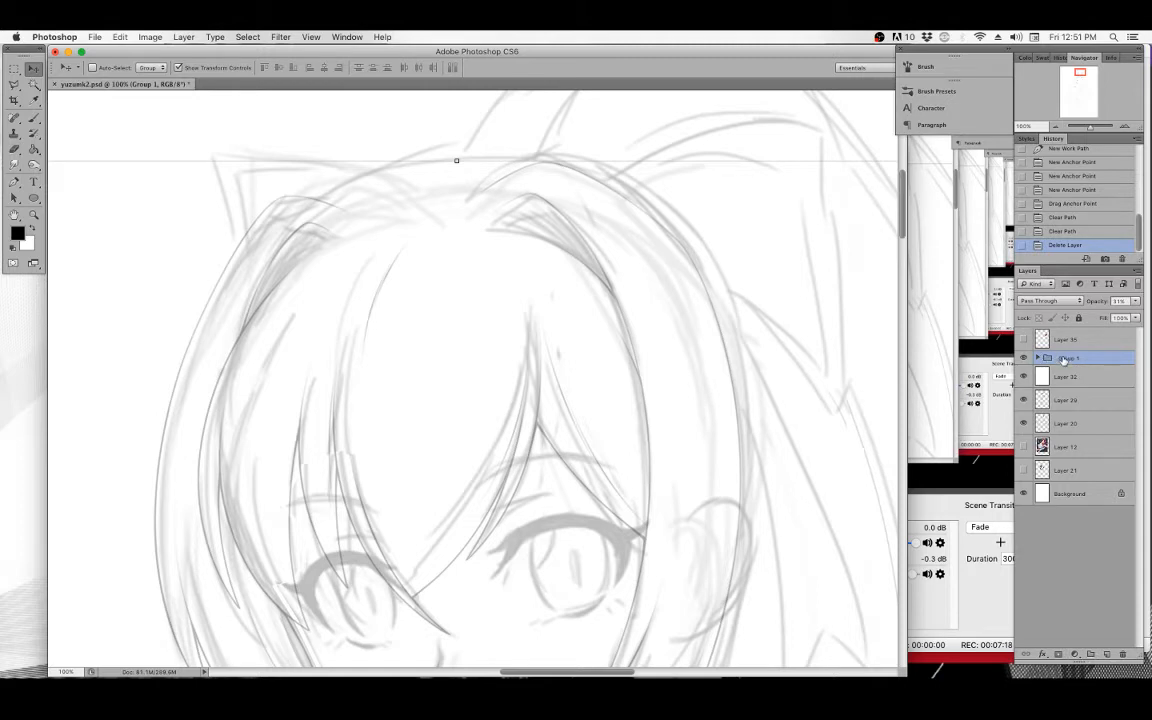
Create a new layer group and rename it LINE ART.
click(1090, 655)
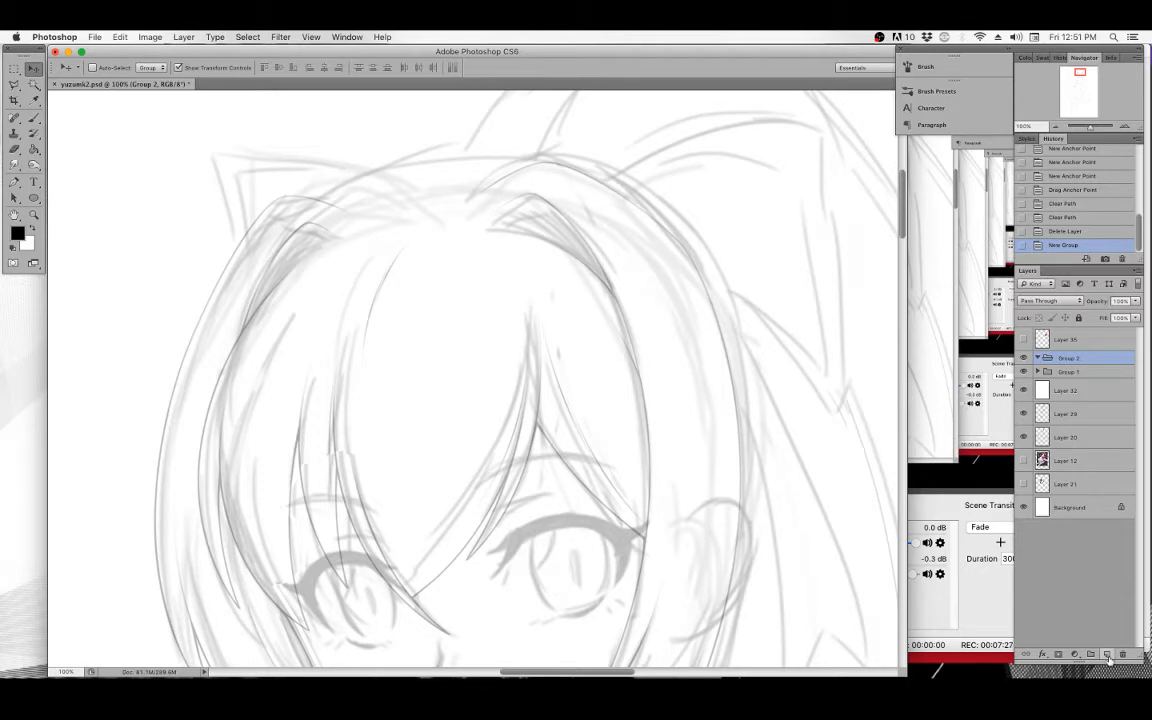
double_click(1070, 358)
text(l)
key(Return)
Add a new layer inside the LINE ART group and move Group 1 below Layer 32.
click(1107, 654)
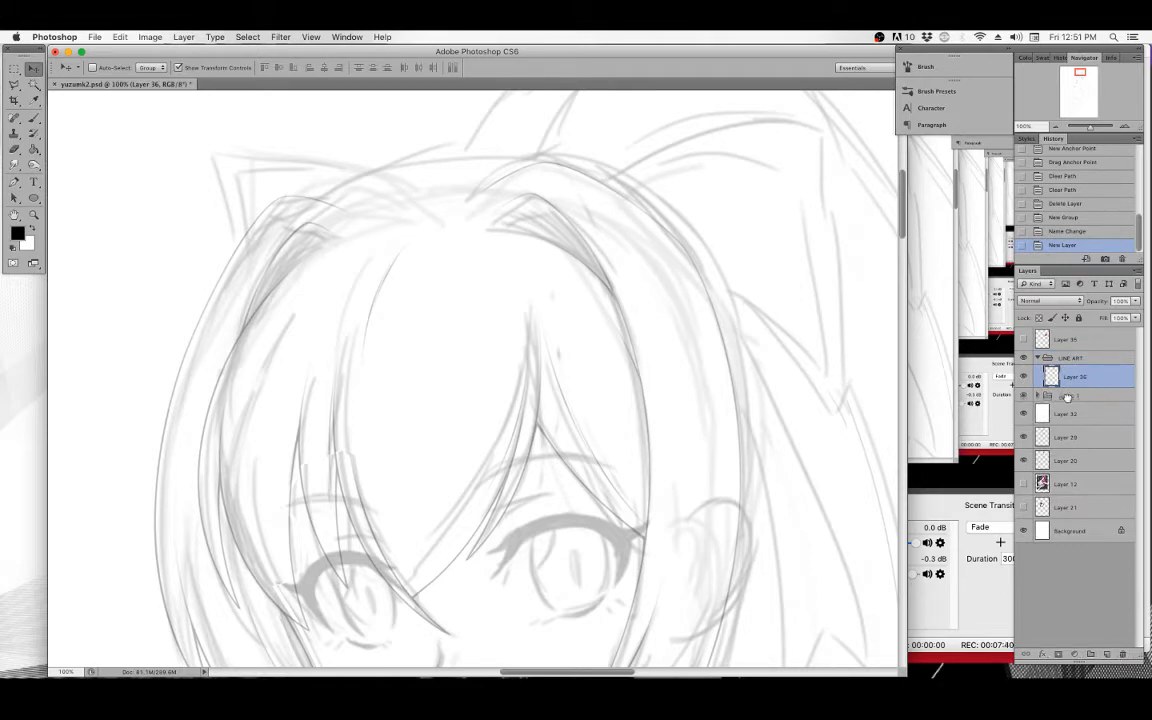
drag(1102, 386, 1063, 424)
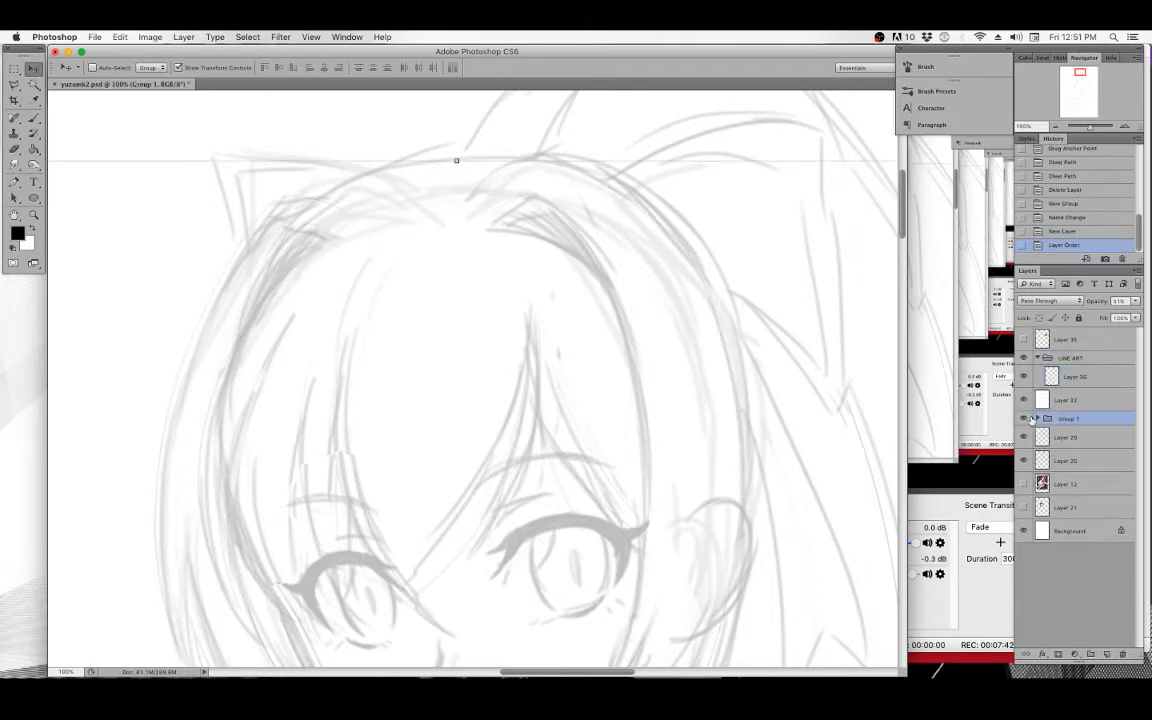
click(1078, 377)
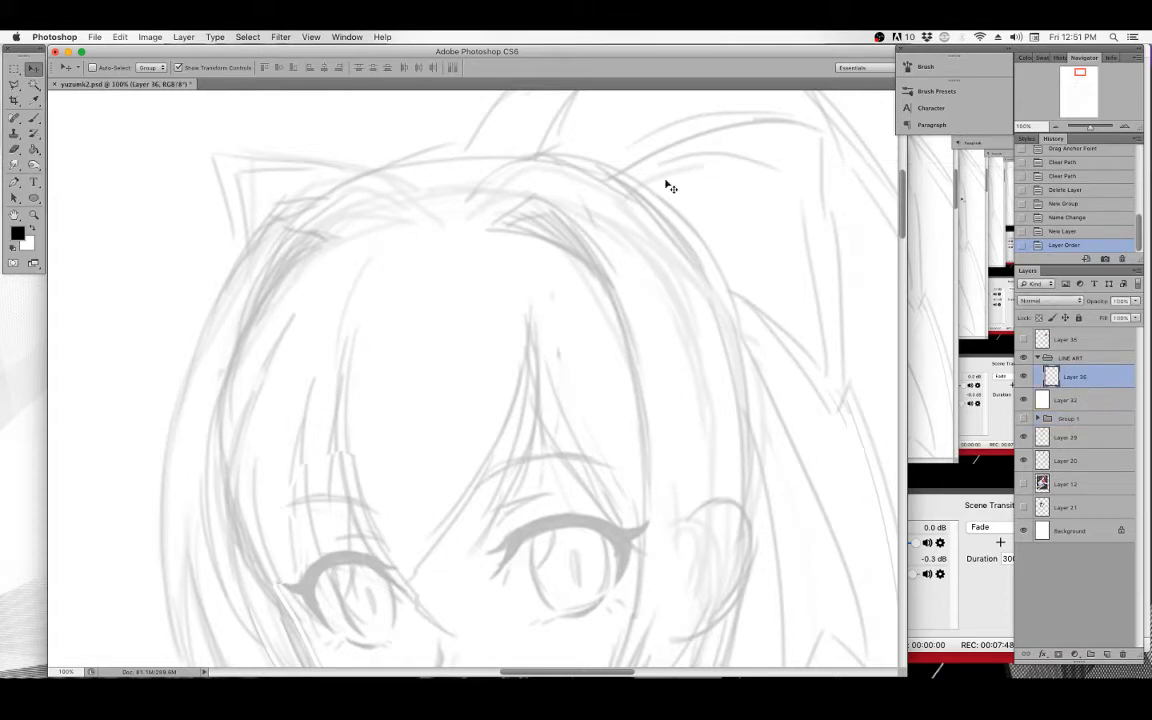
click(186, 36)
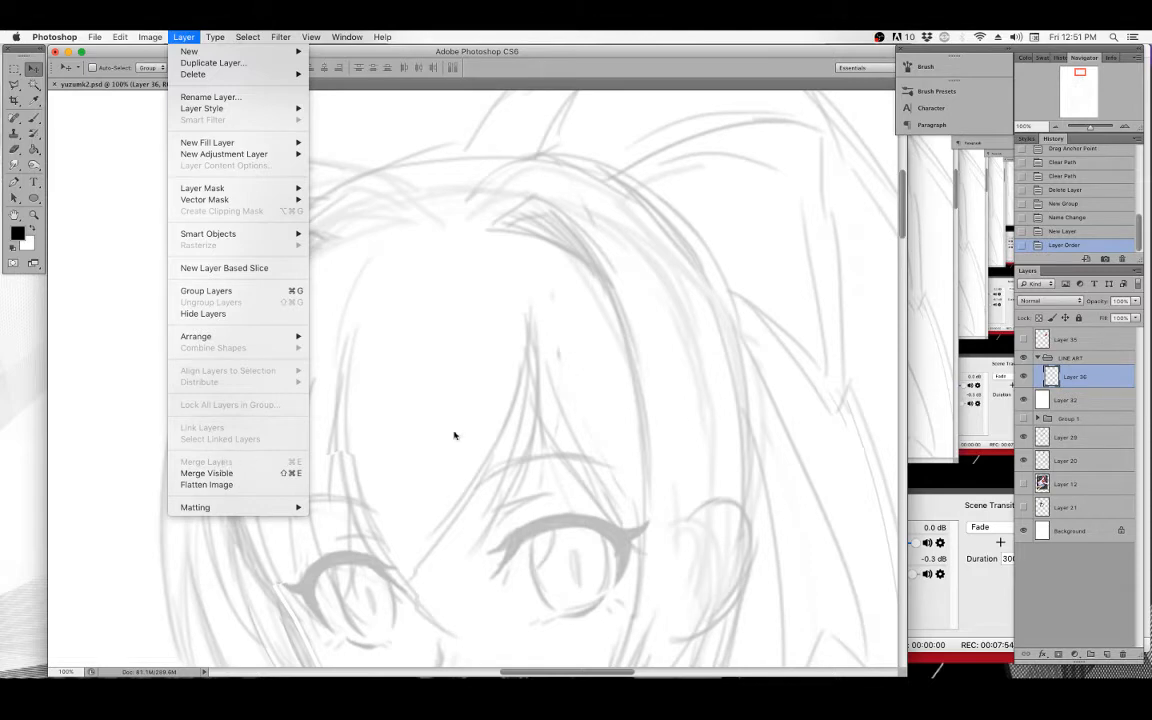
click(560, 423)
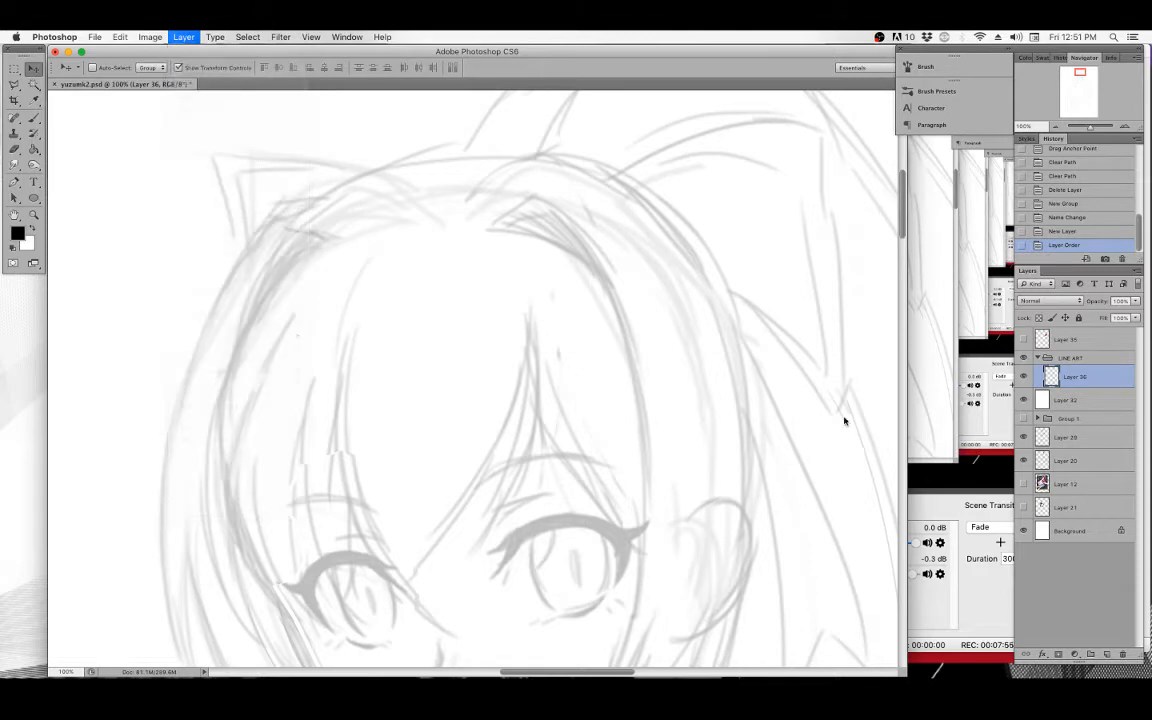
click(1138, 272)
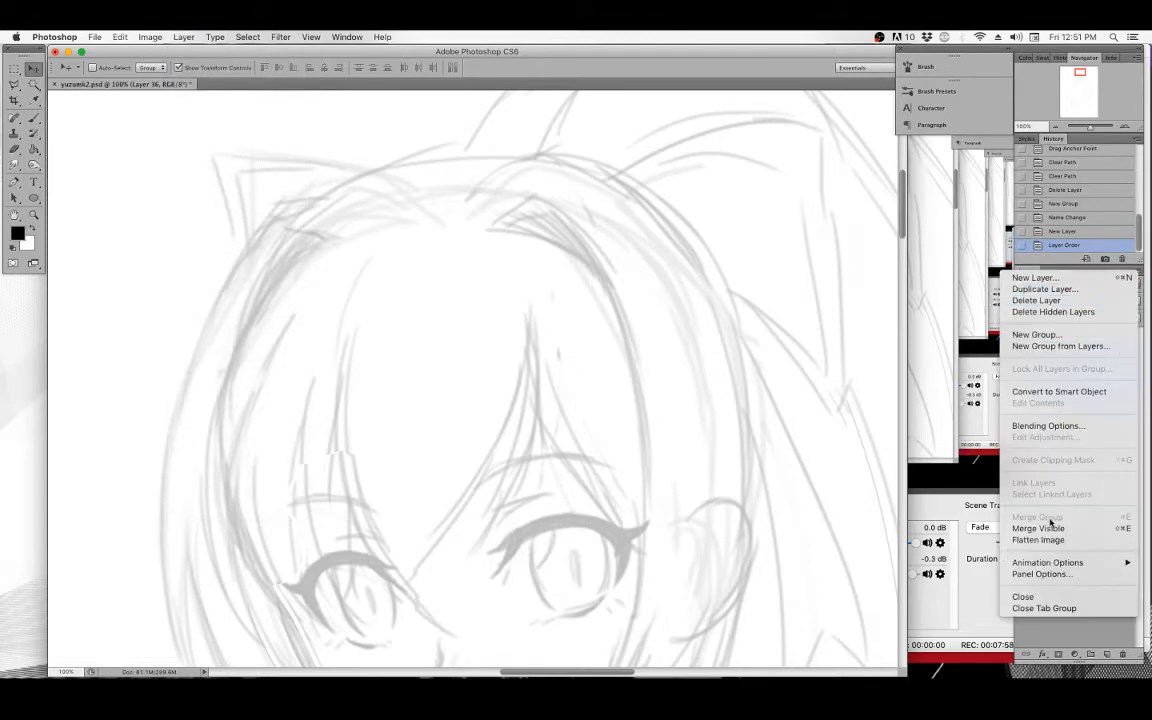
click(680, 384)
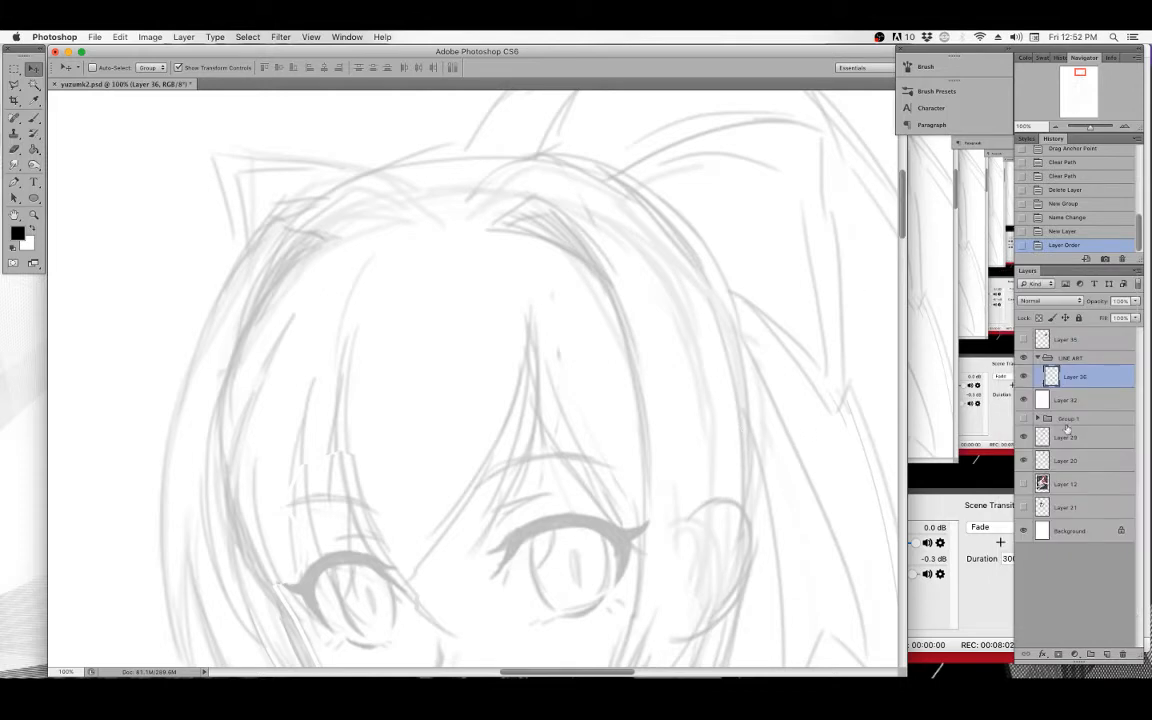
Move Group 1 back up directly under the LINE ART group and reselect Layer 36.
drag(1070, 424, 1077, 381)
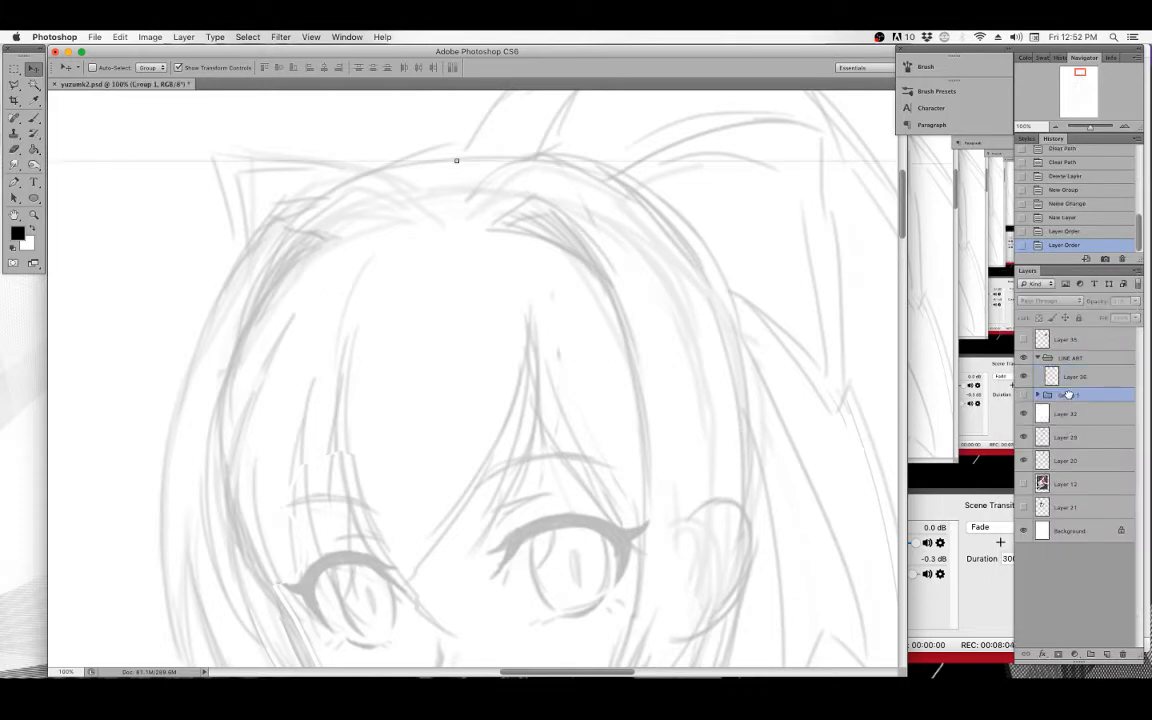
click(1075, 379)
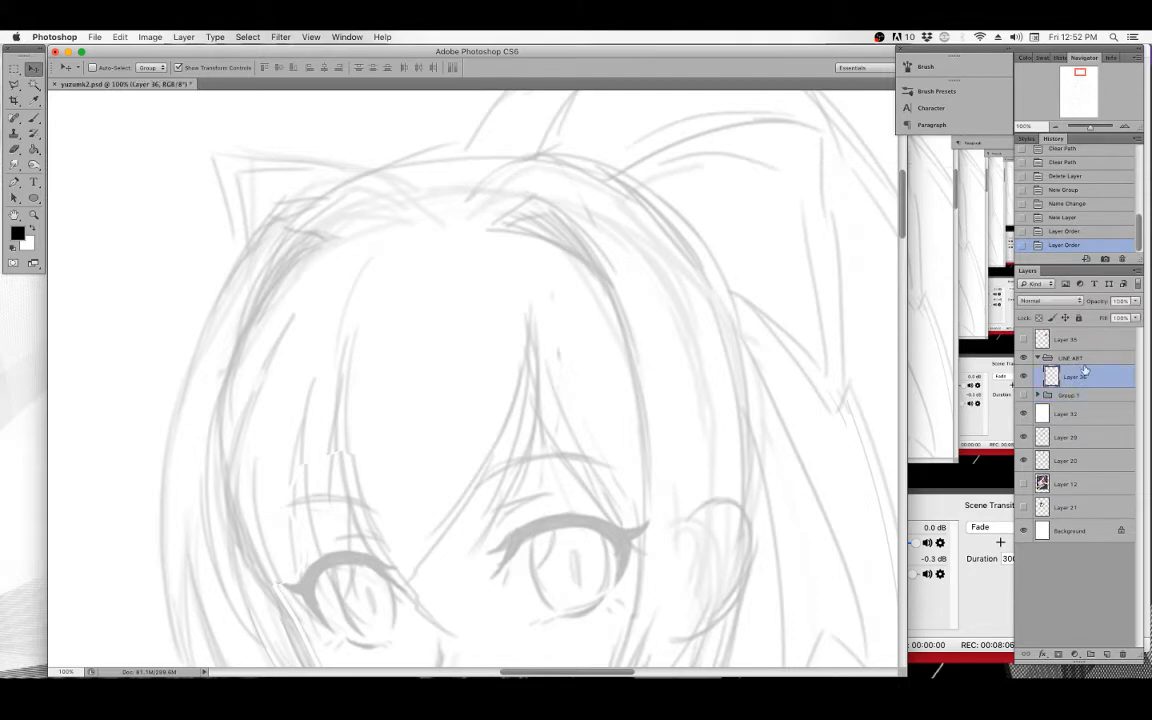
Draw a curved Pen path tracing the jawline from the left cheek down to the chin and up the right side.
drag(587, 429, 623, 387)
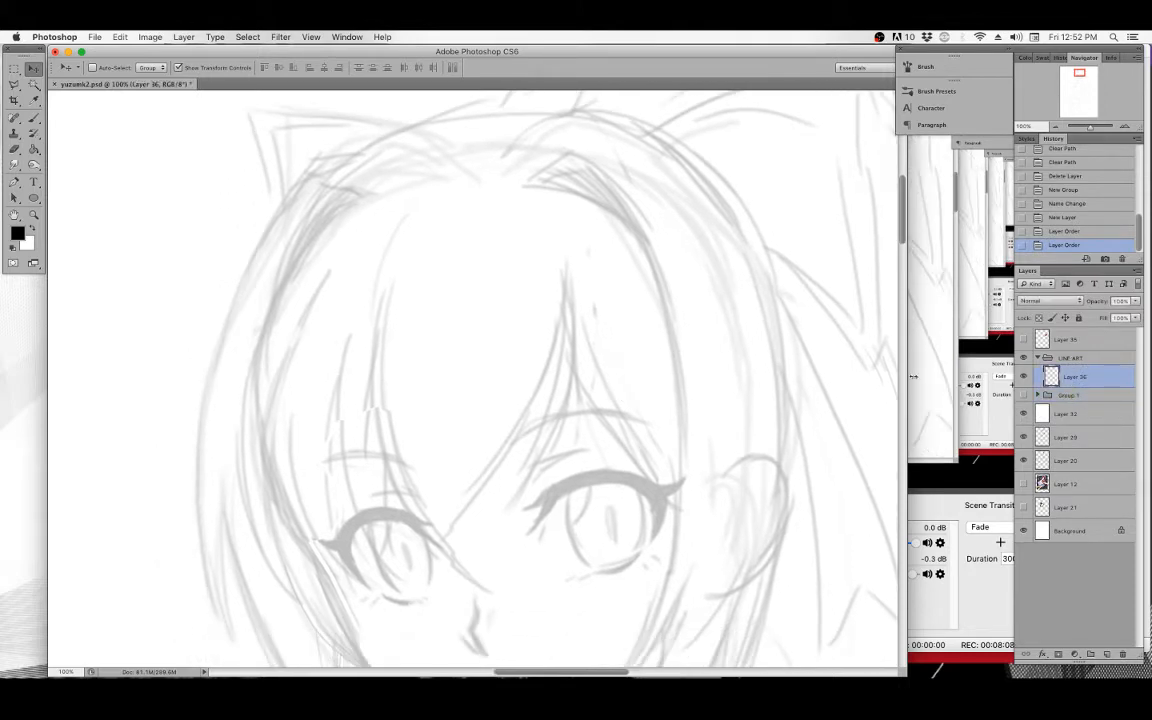
mouse_move(836, 342)
mouse_down()
mouse_move(689, 432)
mouse_move(646, 505)
mouse_move(597, 363)
mouse_up()
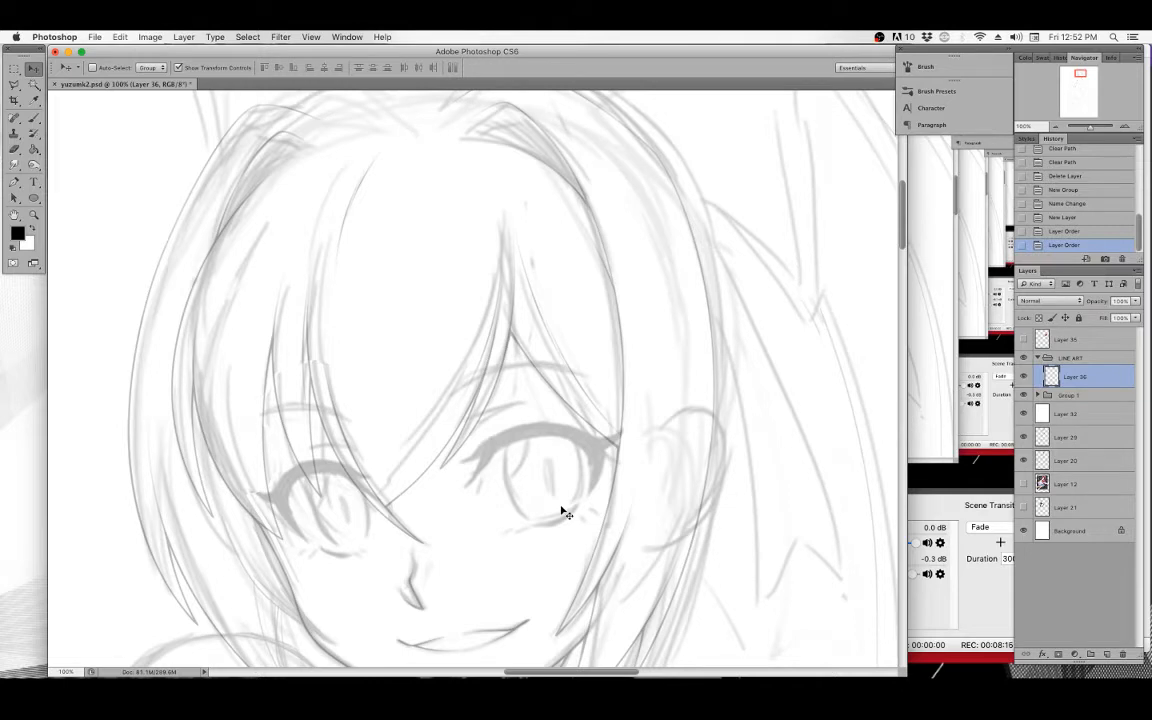
mouse_move(644, 349)
mouse_down()
mouse_move(622, 331)
mouse_move(613, 387)
mouse_up()
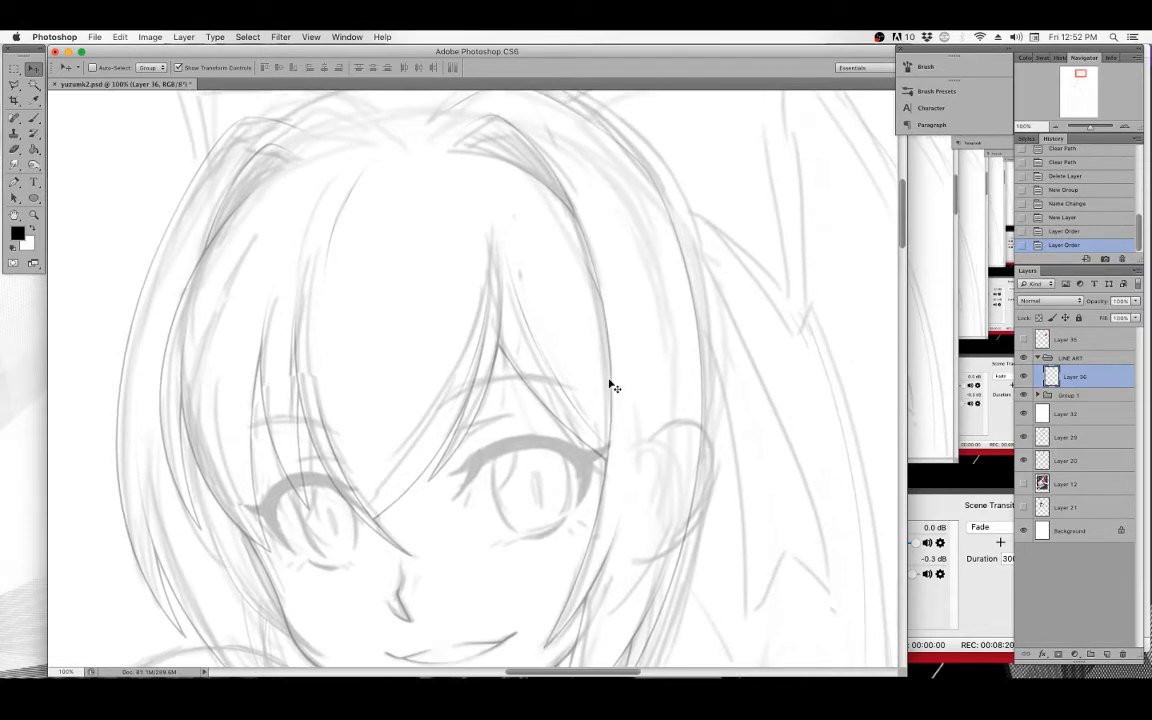
drag(549, 359, 571, 306)
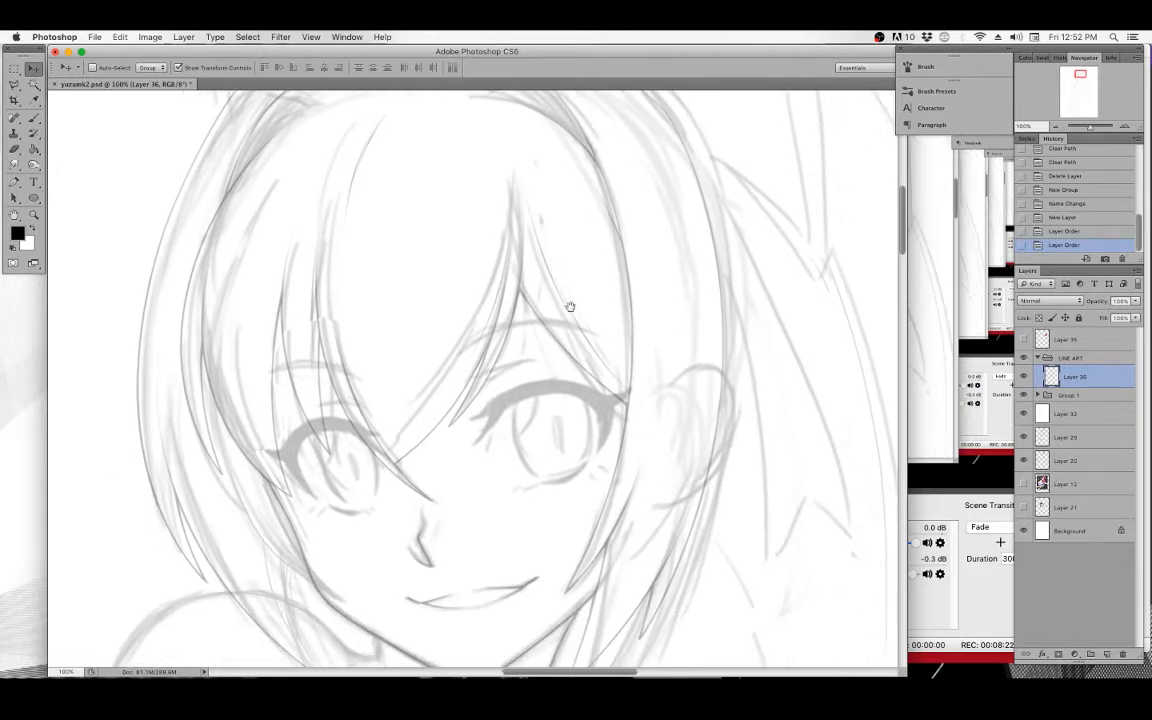
mouse_move(582, 378)
mouse_down()
mouse_move(576, 404)
mouse_move(580, 359)
mouse_up()
click(33, 215)
drag(498, 396, 460, 386)
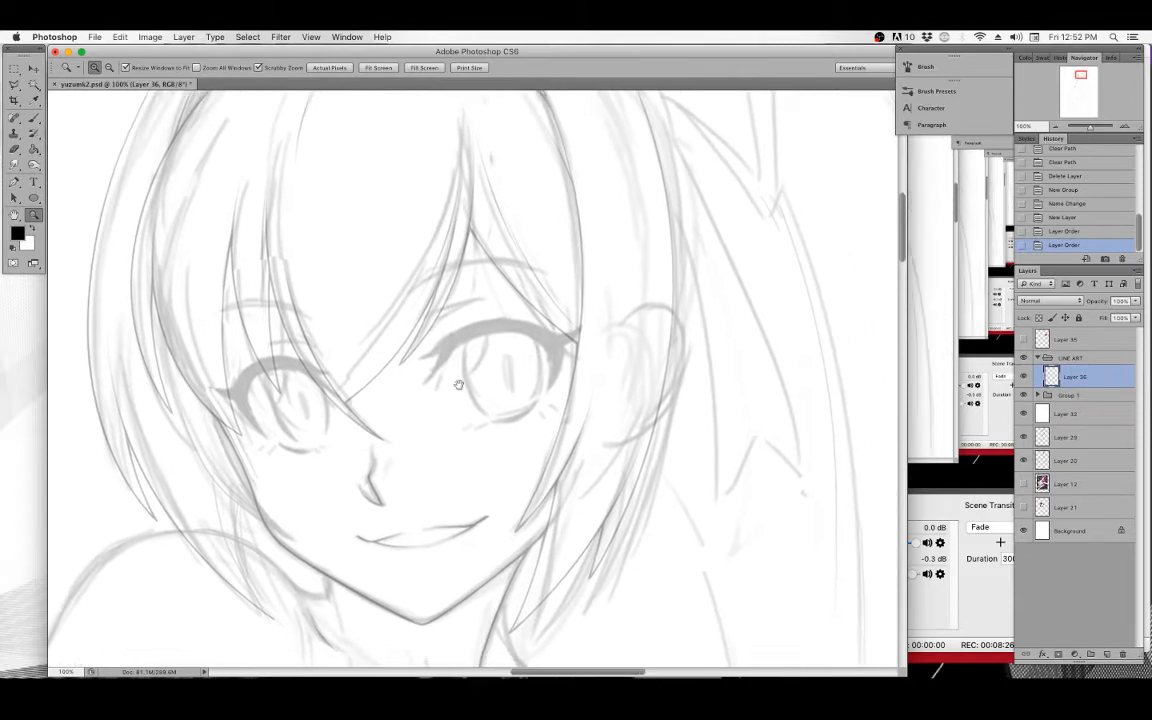
mouse_move(326, 446)
mouse_down()
mouse_move(430, 386)
mouse_move(391, 357)
mouse_up()
click(392, 375)
drag(386, 411, 324, 351)
click(15, 182)
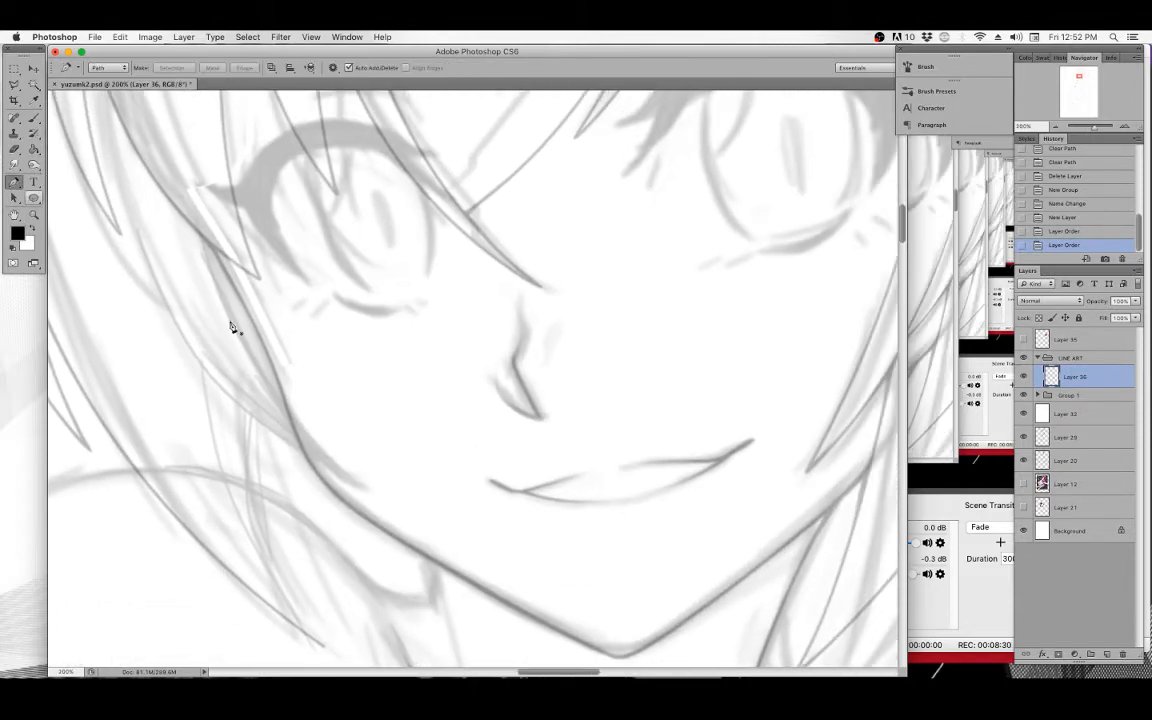
click(196, 222)
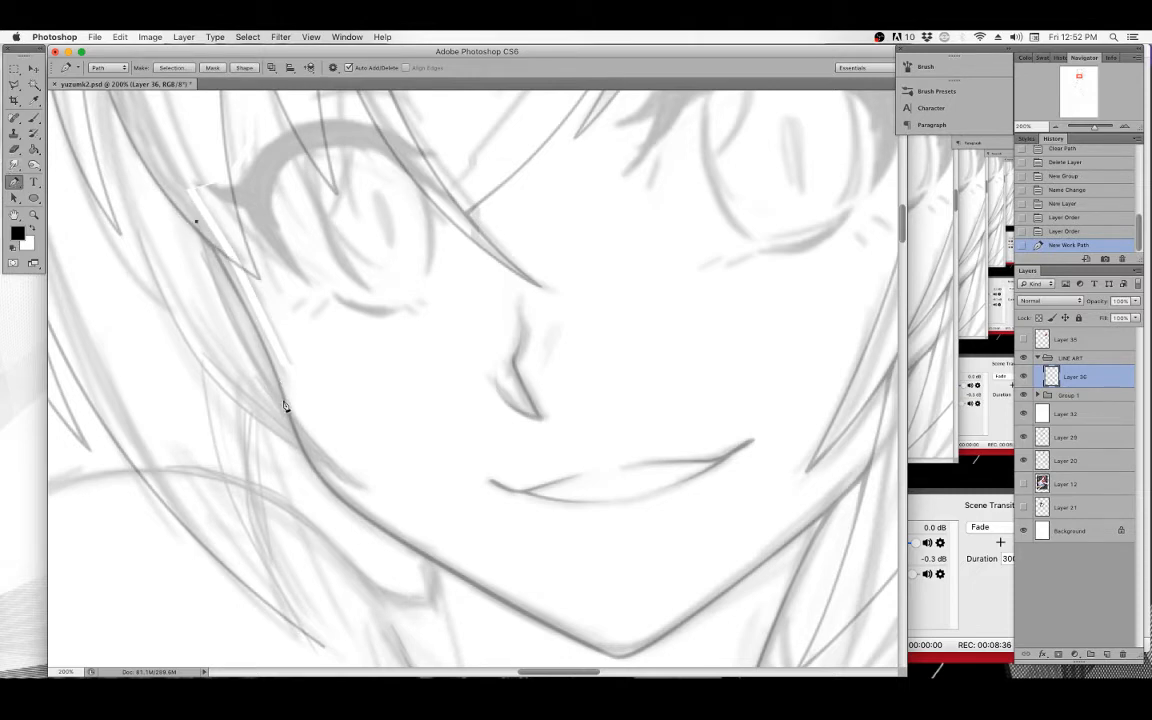
drag(285, 403, 302, 466)
drag(302, 466, 300, 462)
scroll(310, 440, down, 5)
scroll(310, 440, right, 3)
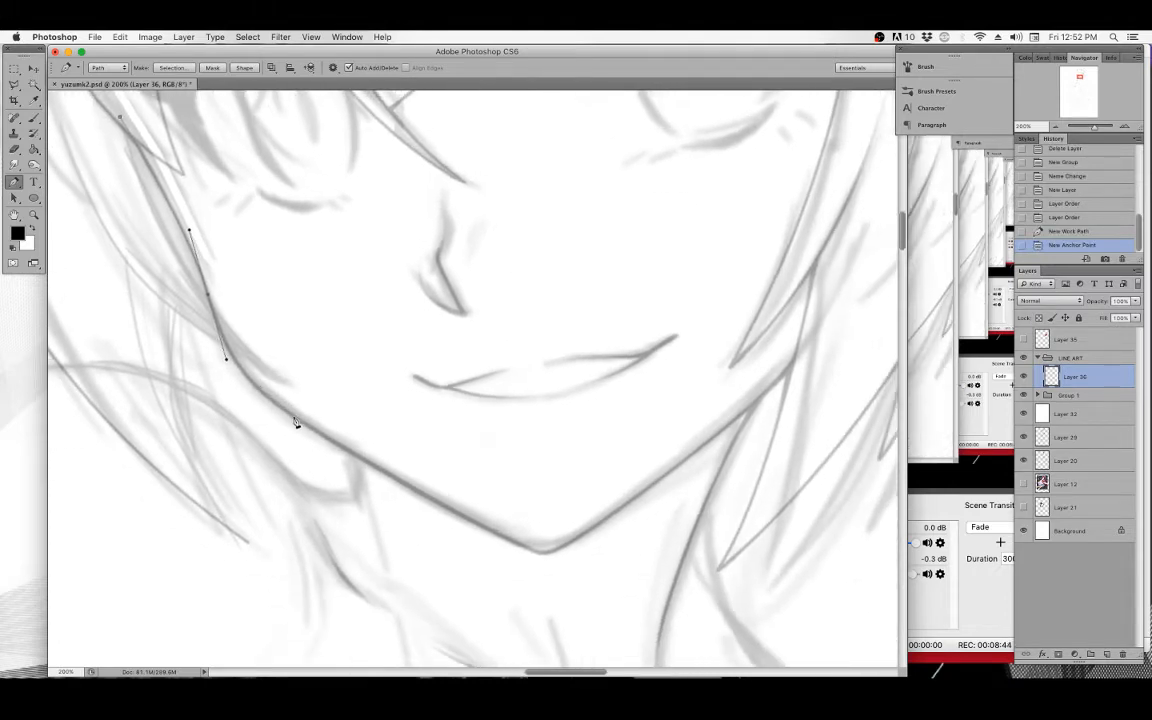
drag(306, 430, 363, 463)
drag(535, 549, 541, 553)
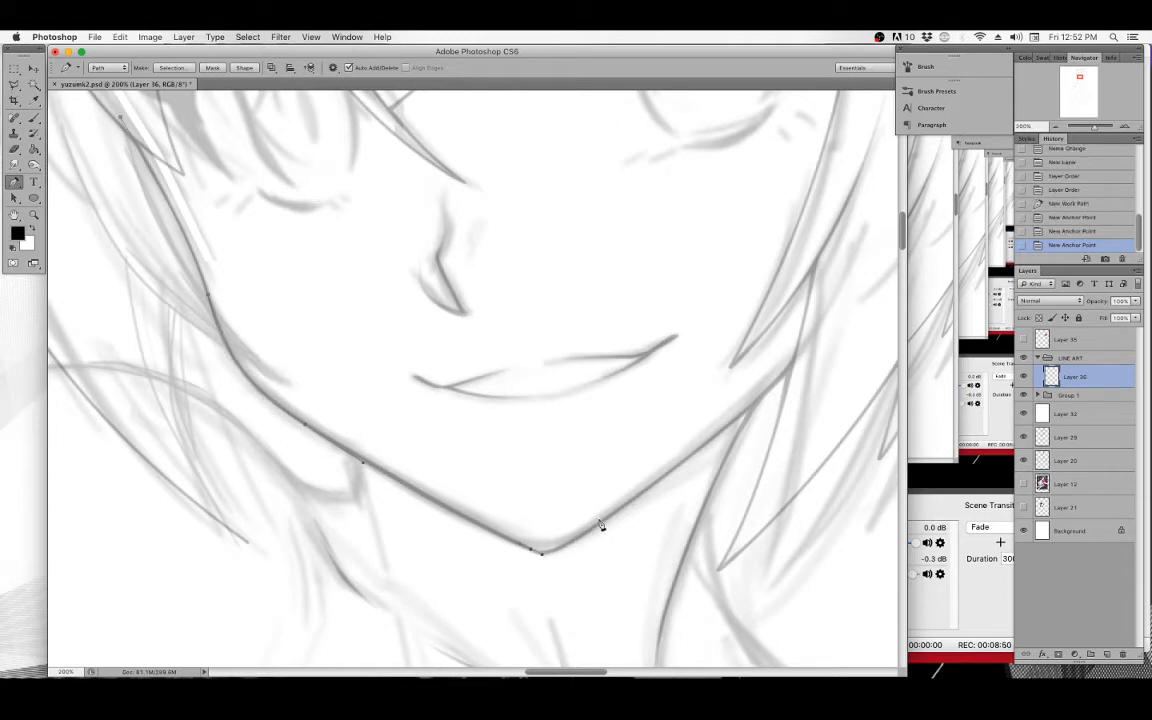
click(602, 523)
scroll(720, 400, right, 5)
mouse_move(597, 362)
mouse_down()
mouse_move(630, 308)
mouse_move(585, 372)
mouse_up()
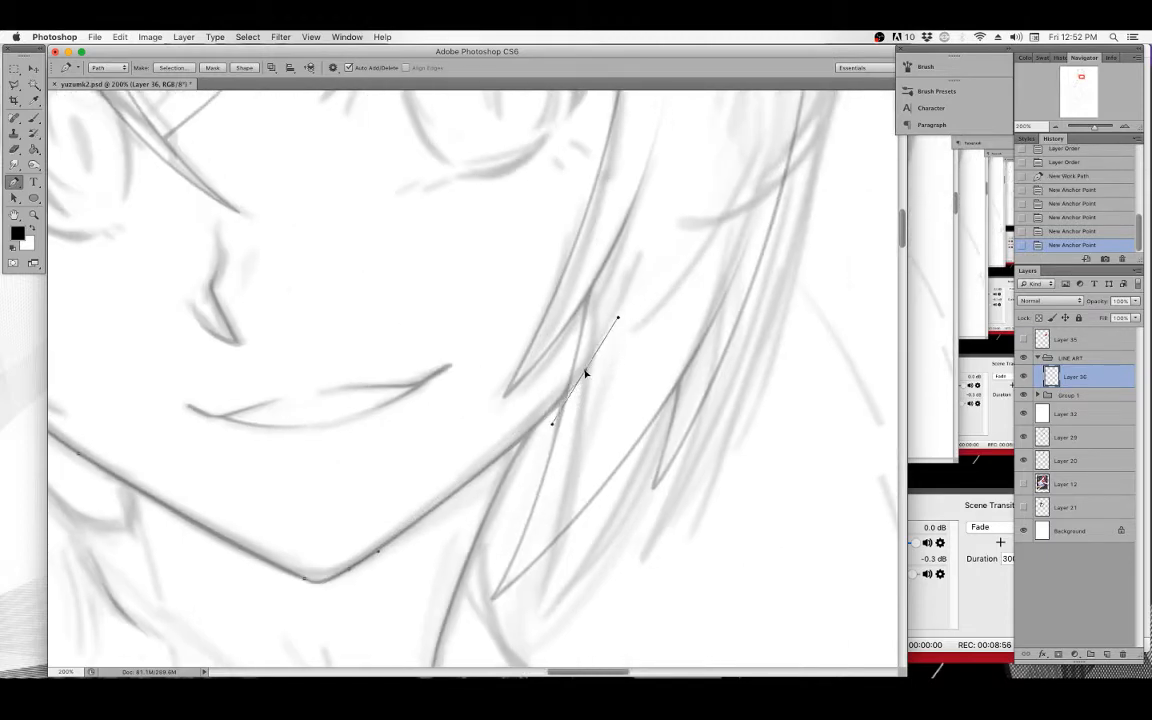
drag(443, 366, 694, 427)
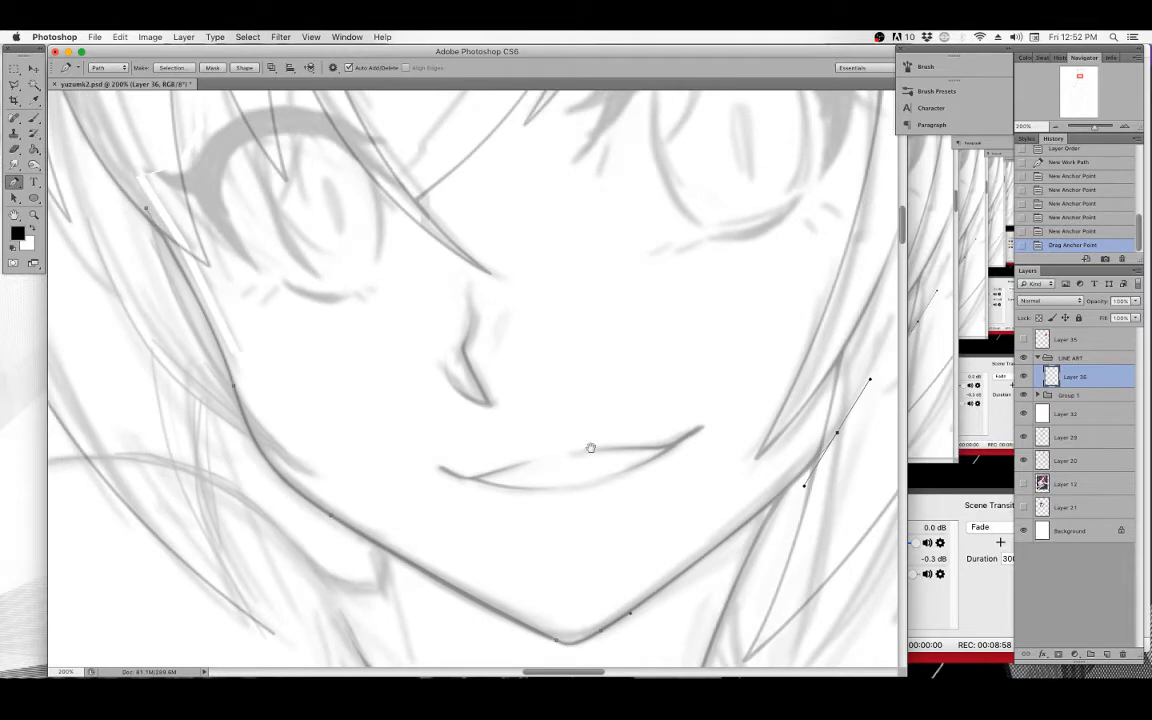
drag(608, 456, 610, 469)
drag(337, 377, 356, 328)
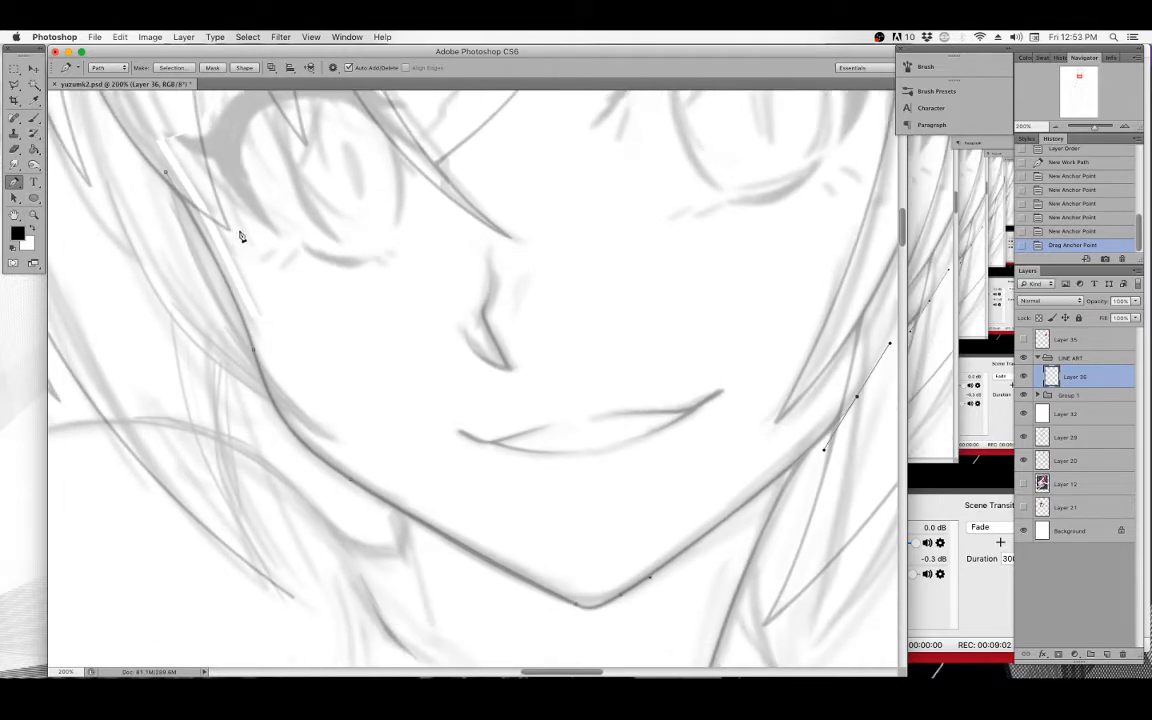
right_click(314, 254)
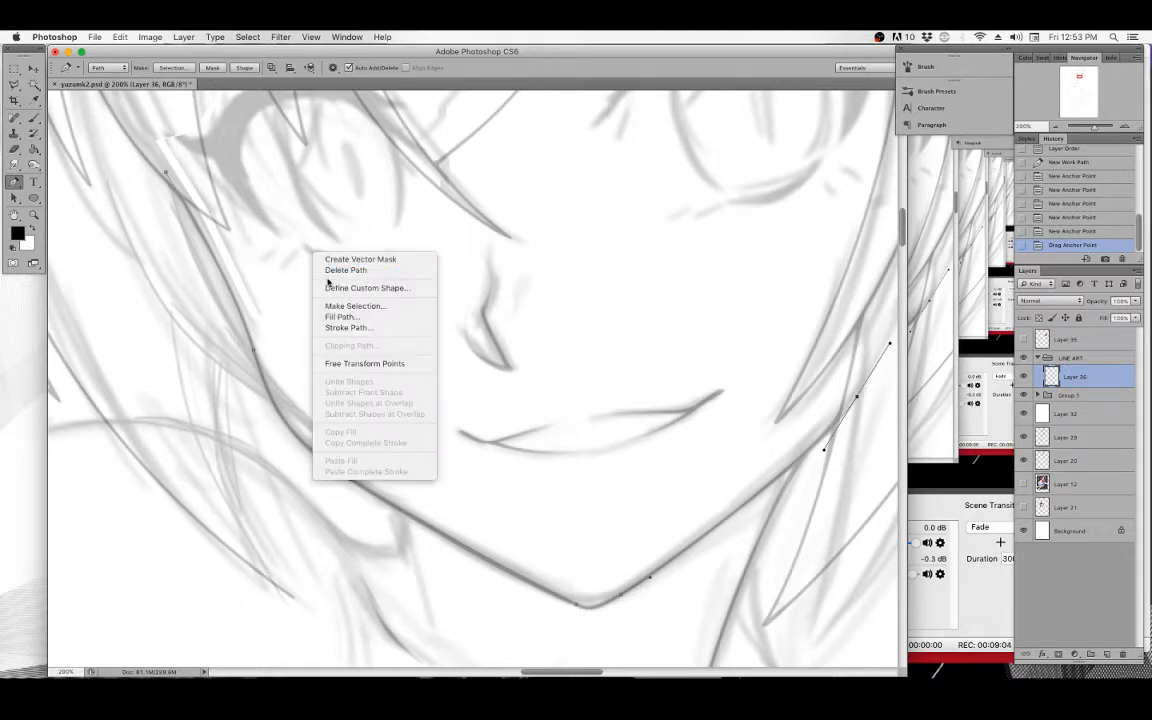
click(349, 330)
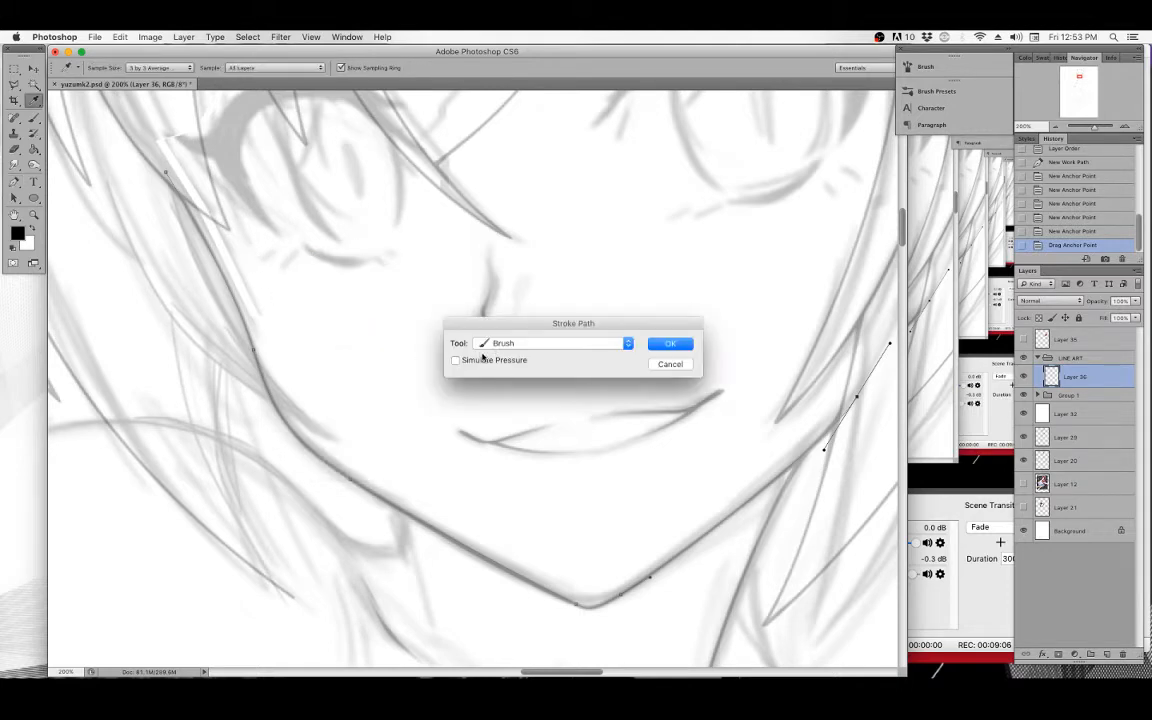
click(670, 364)
Select the Brush tool and reduce its brush size.
key(b)
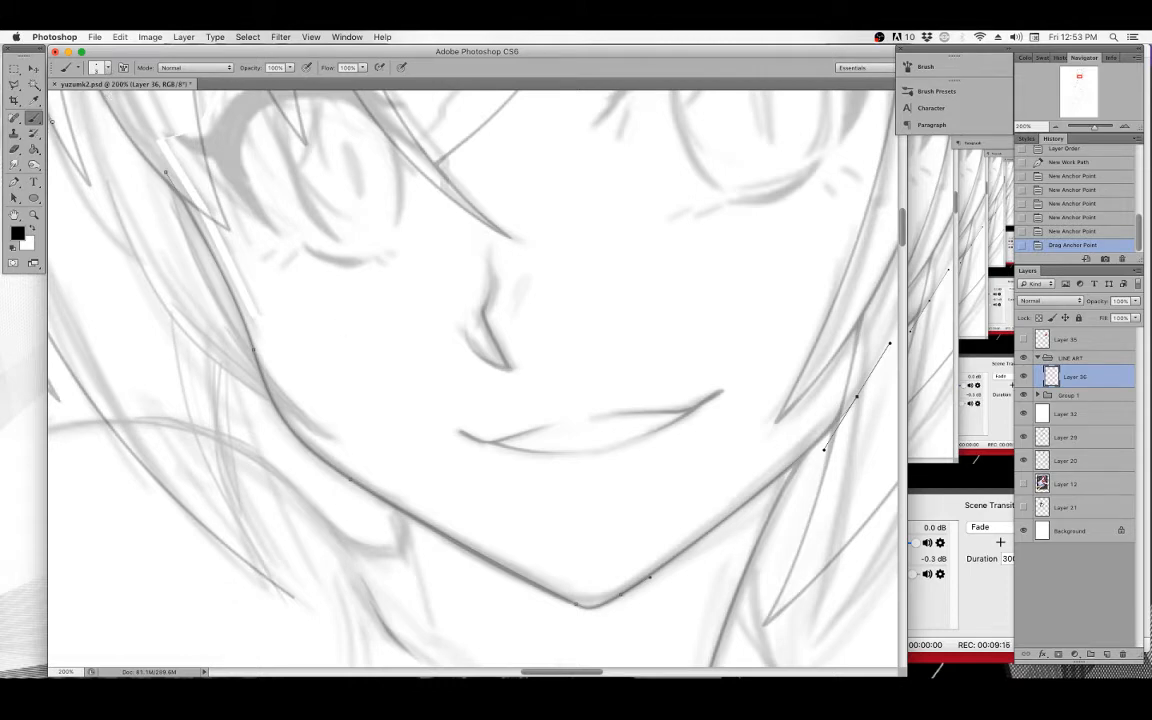
click(98, 68)
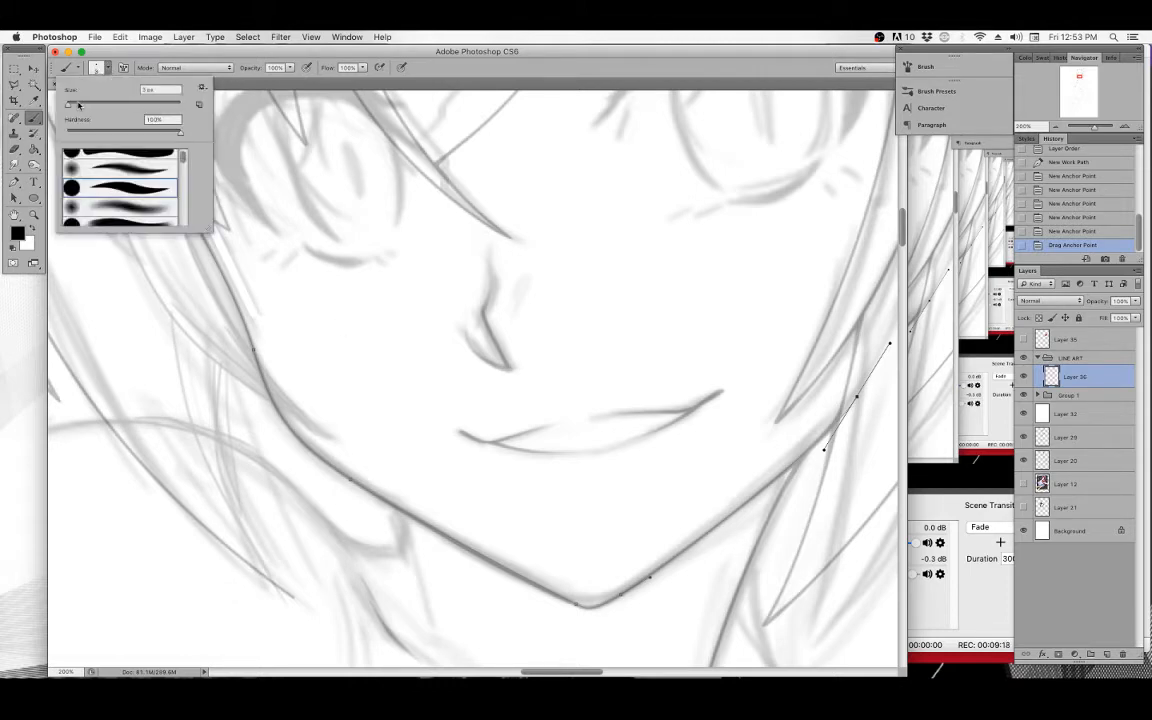
mouse_move(78, 105)
mouse_down()
mouse_move(100, 106)
mouse_move(69, 105)
mouse_up()
click(247, 84)
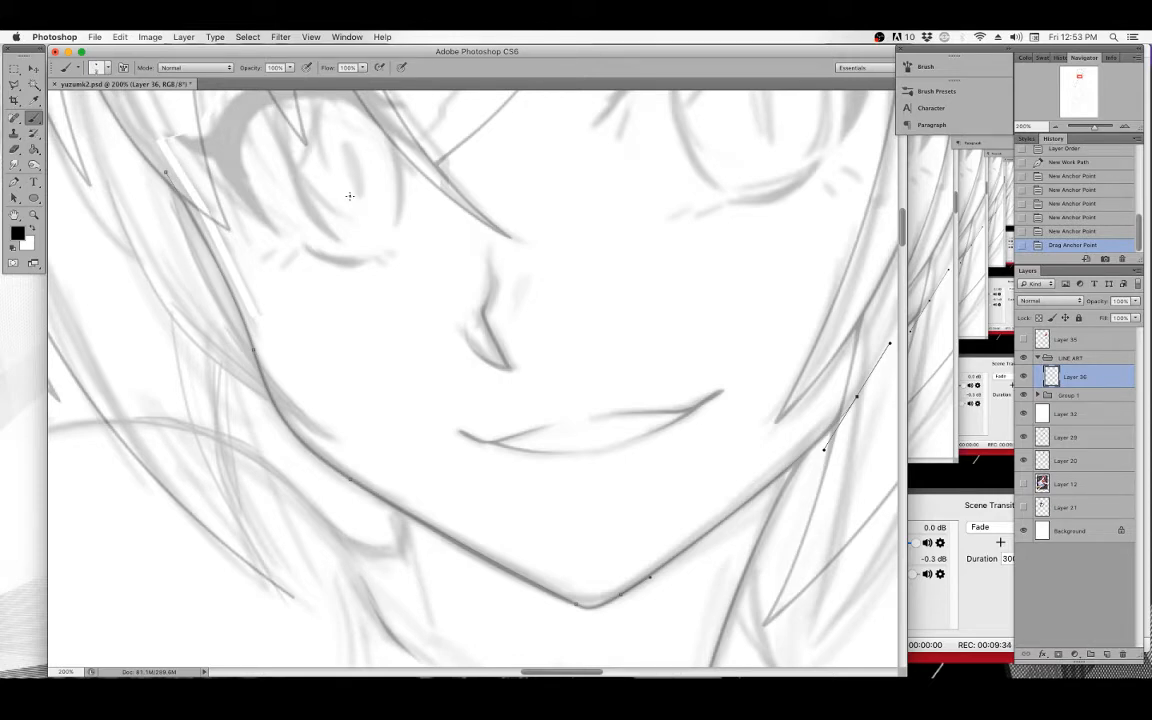
Stroke the jawline path with the brush, leaving Simulate Pressure off.
click(14, 180)
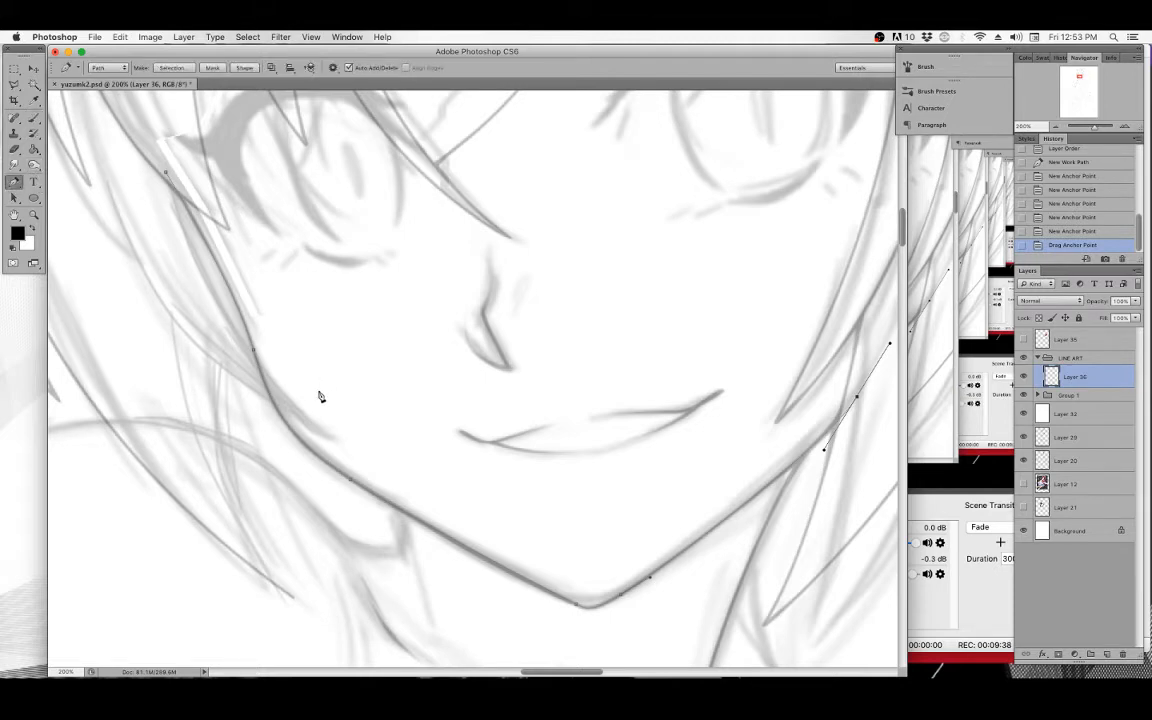
mouse_move(381, 345)
mouse_down()
mouse_move(347, 378)
mouse_move(373, 398)
mouse_move(379, 370)
mouse_up()
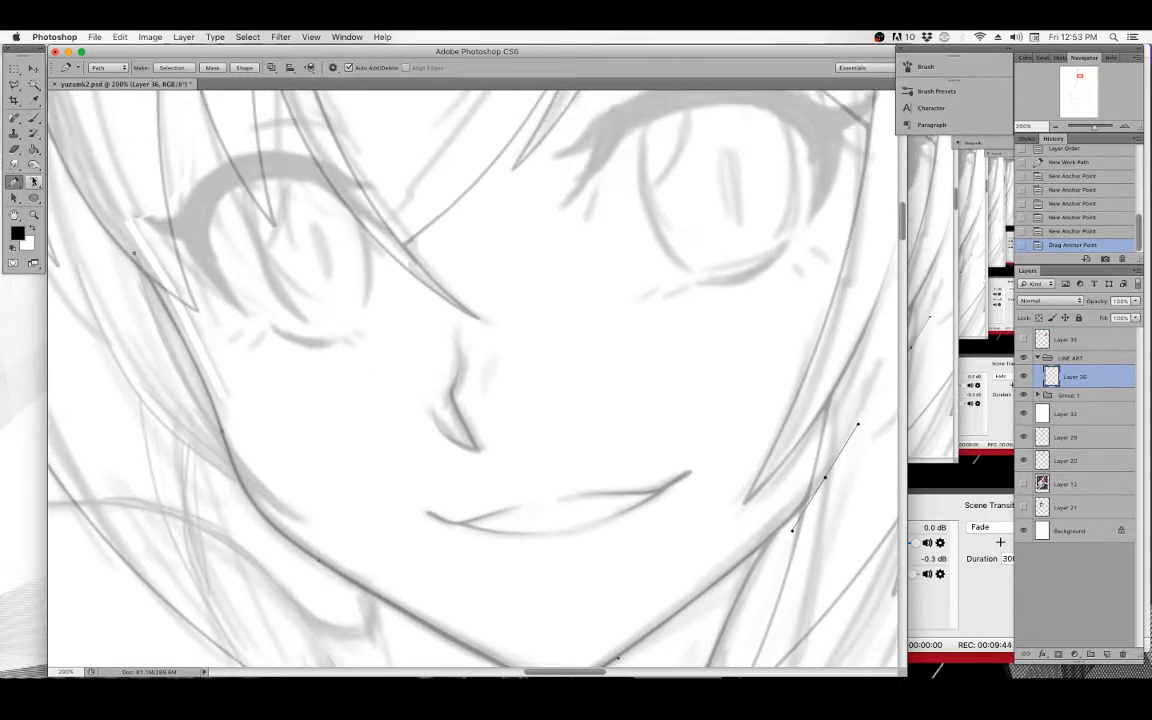
click(36, 119)
click(15, 182)
mouse_move(397, 429)
mouse_down()
mouse_move(398, 391)
mouse_move(372, 346)
mouse_move(375, 373)
mouse_up()
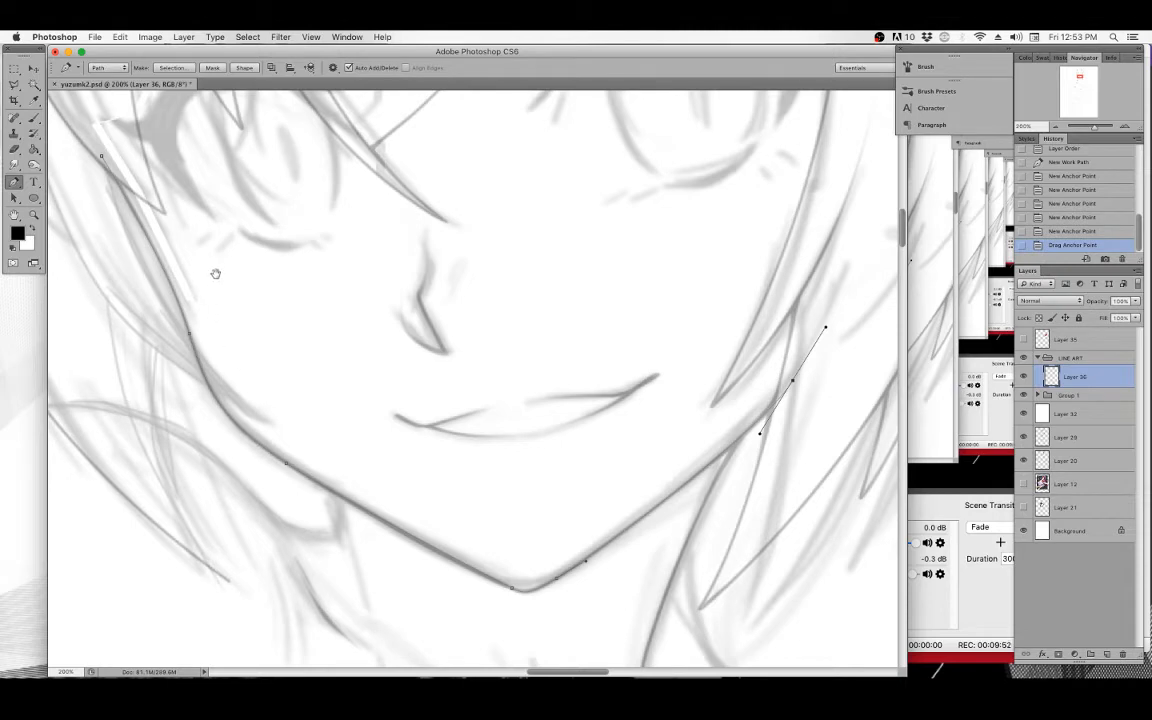
drag(216, 272, 326, 357)
drag(424, 437, 332, 342)
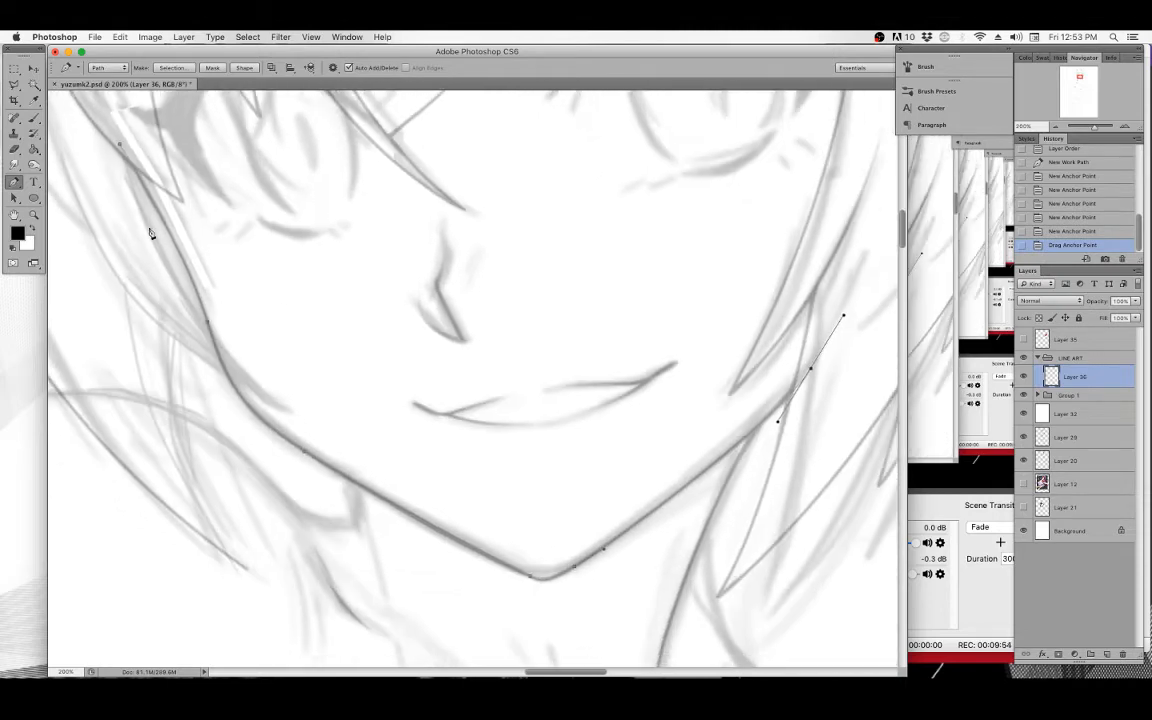
right_click(302, 327)
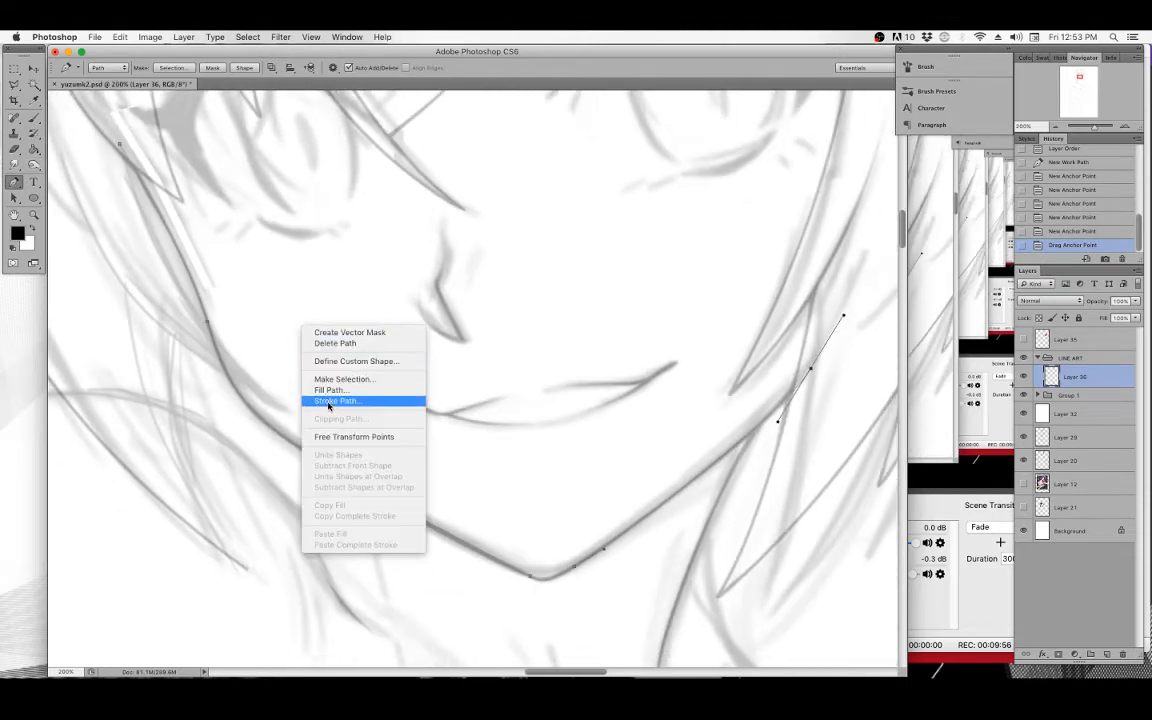
click(327, 402)
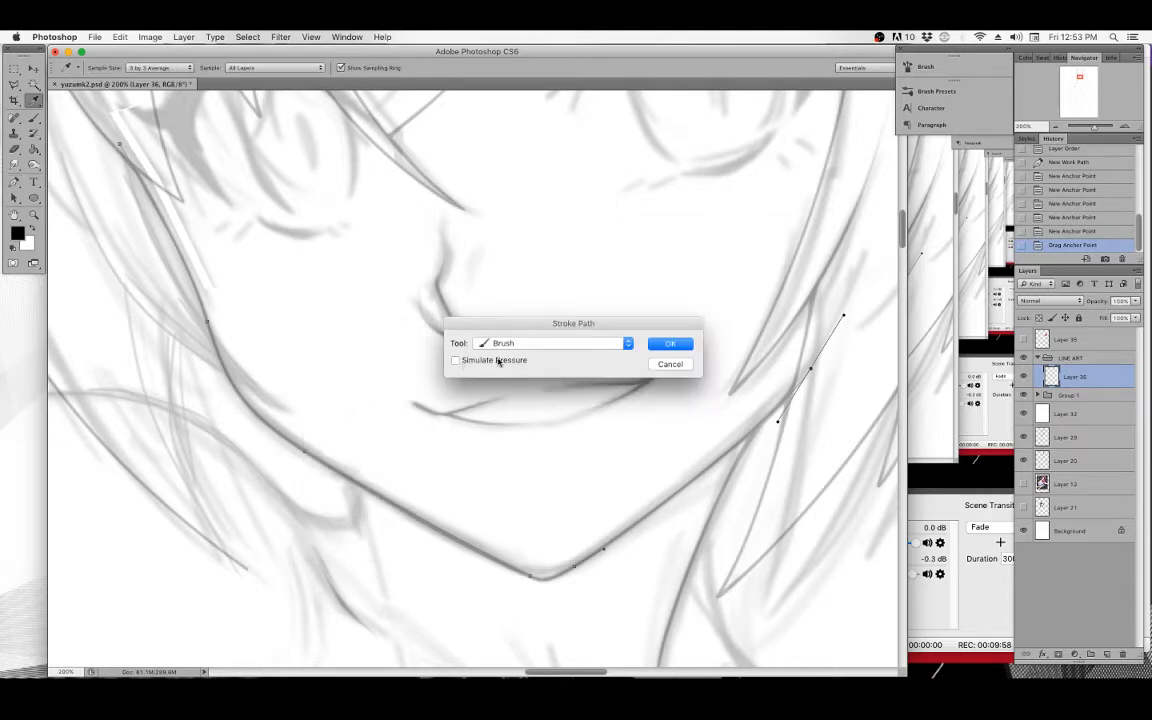
click(685, 343)
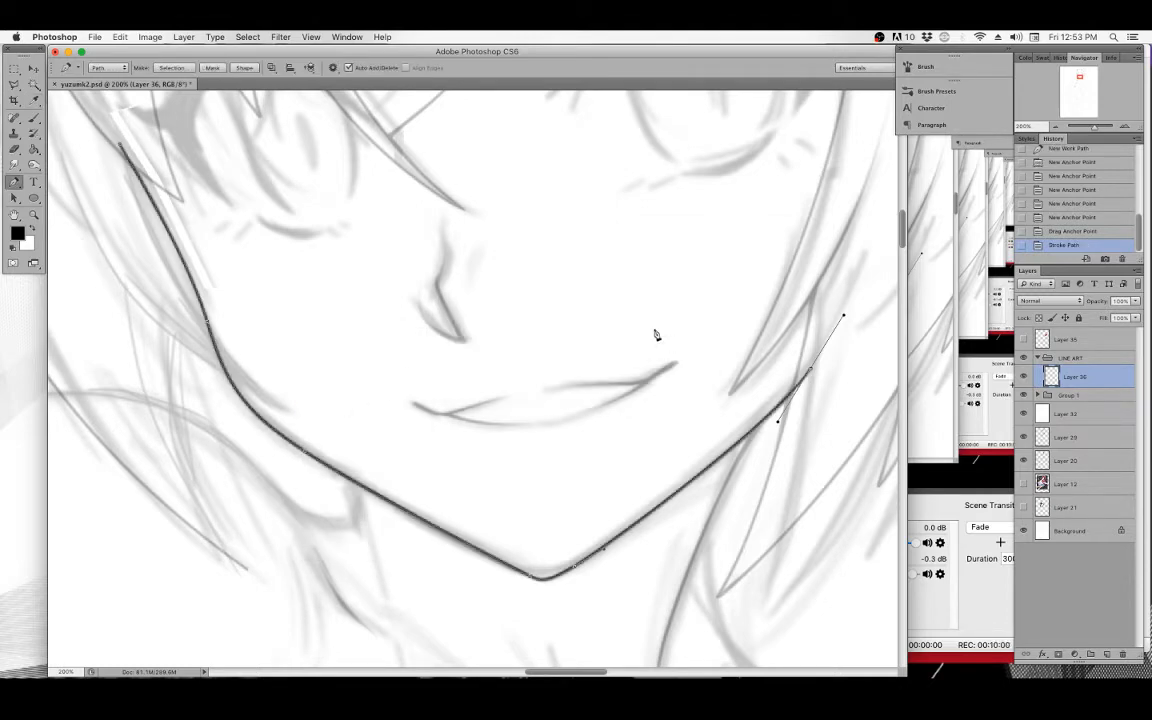
Stroke the jawline path again with the brush, this time with Simulate Pressure enabled.
key(p)
click(33, 117)
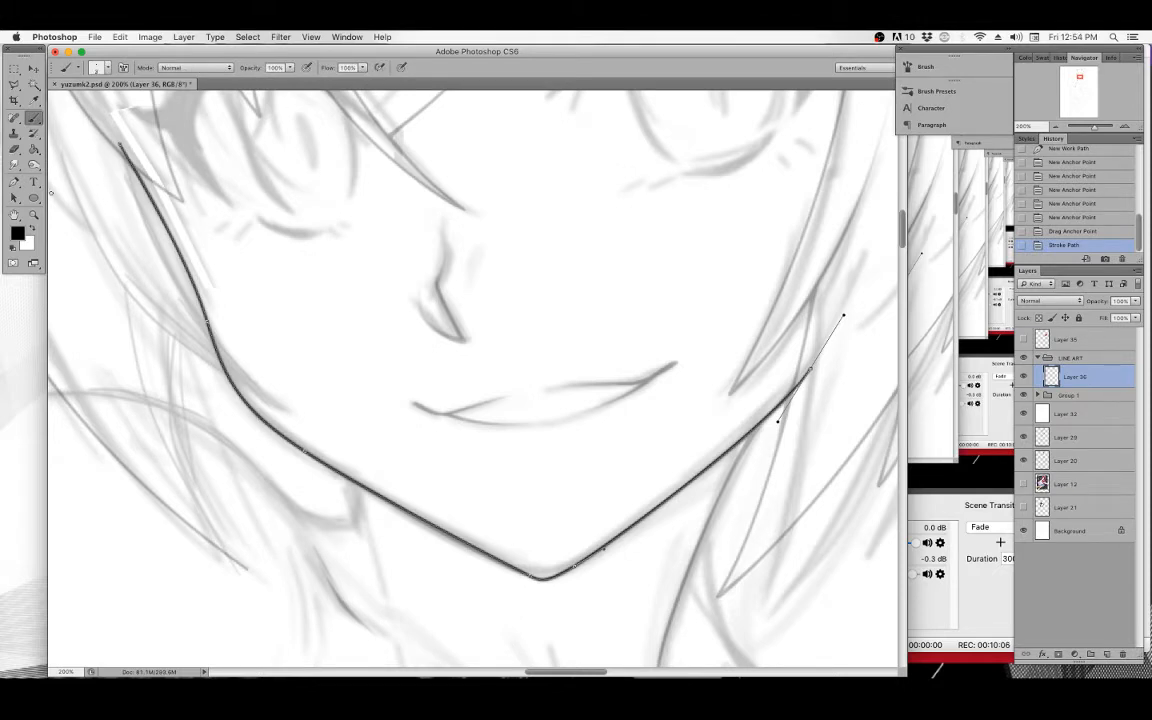
click(14, 182)
right_click(344, 293)
click(395, 368)
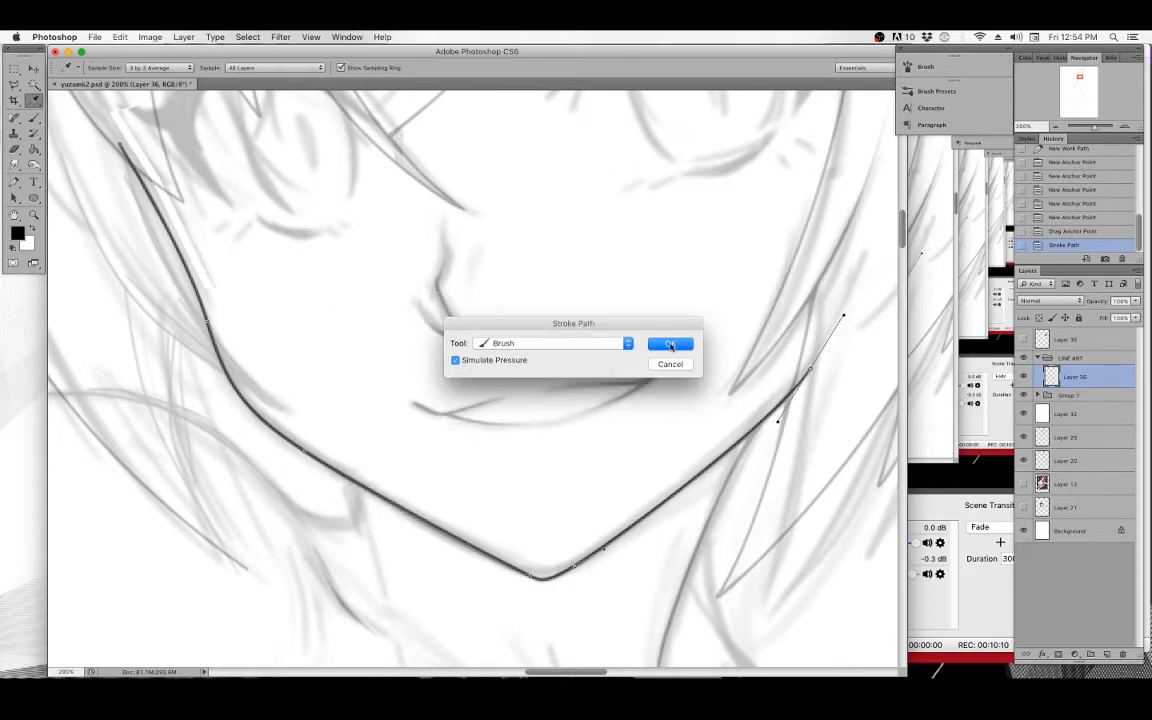
click(670, 345)
Clear the path and step back in history to the first Stroke Path state.
key(p)
key(Delete)
key(Delete)
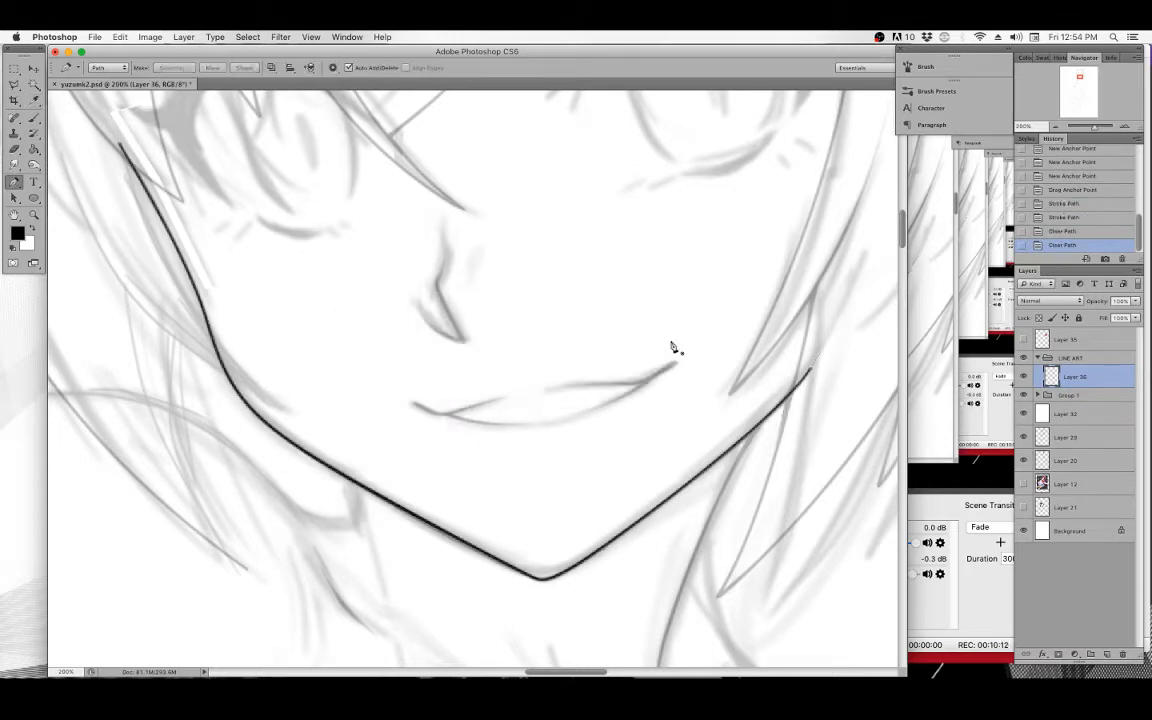
click(1077, 217)
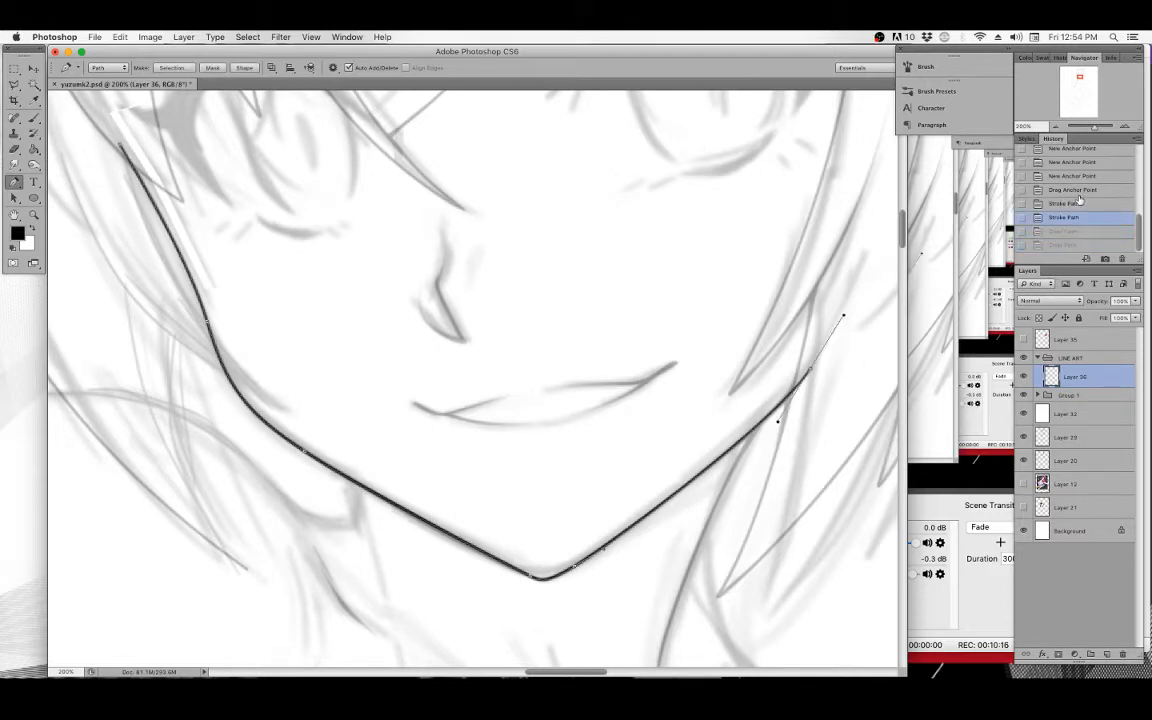
click(1077, 203)
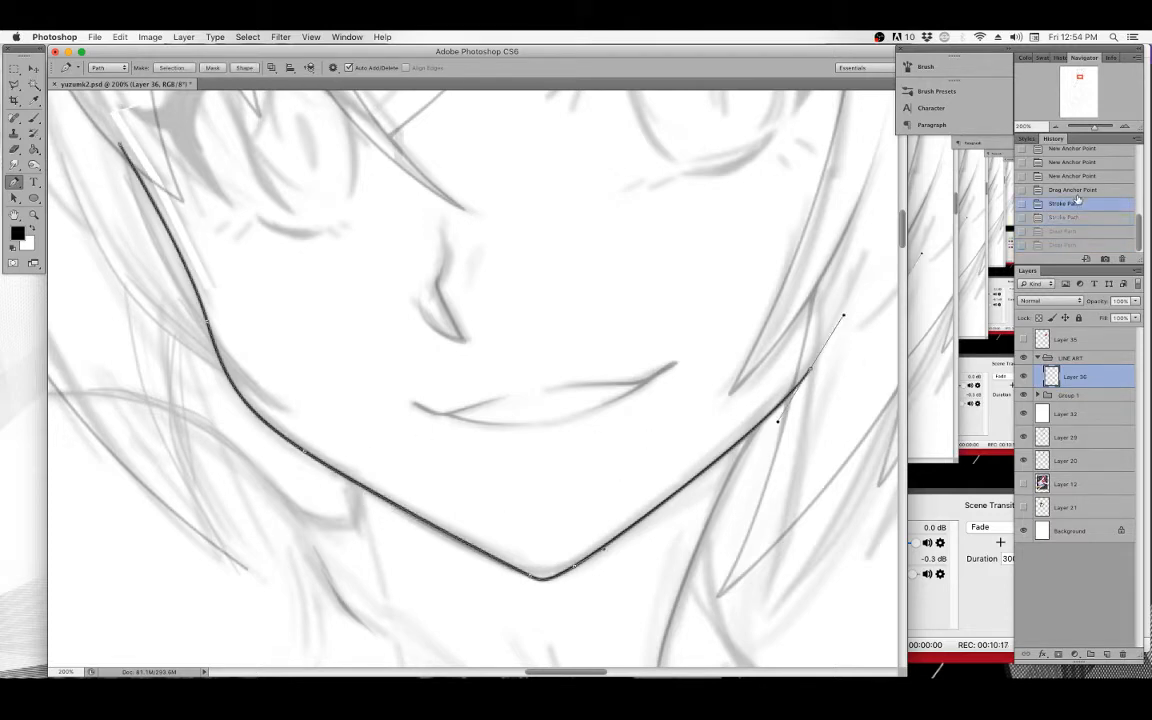
Stroke the path once more using the brush with Simulate Pressure enabled.
click(33, 117)
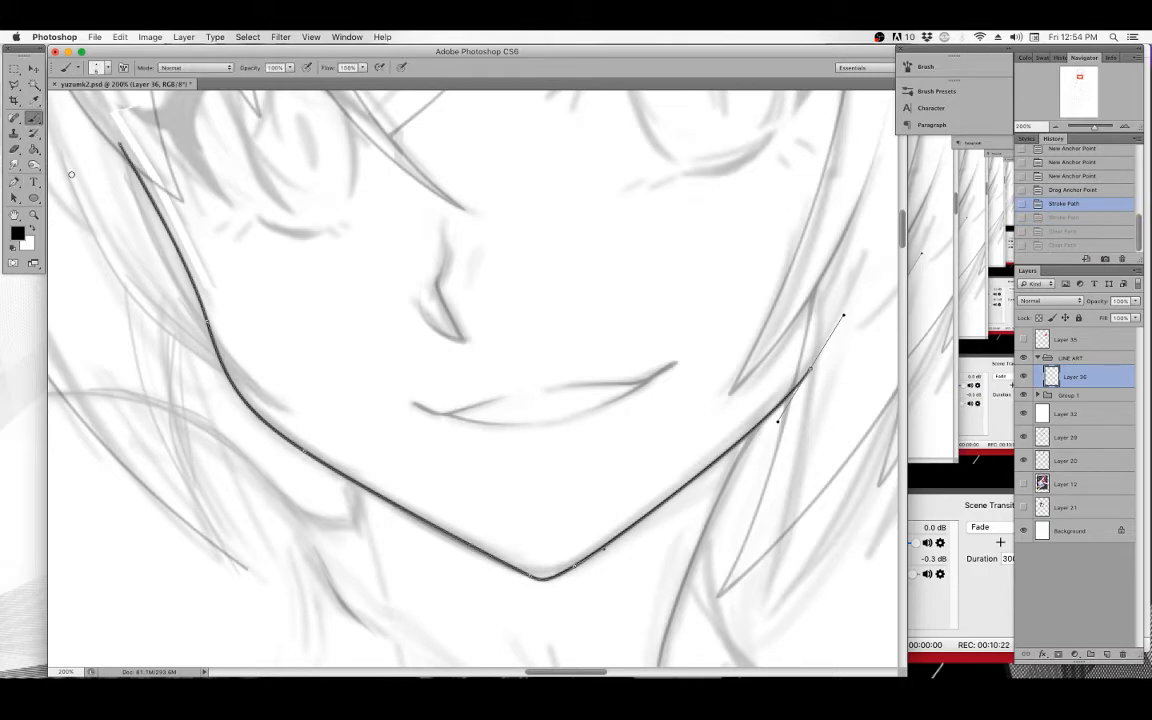
click(16, 180)
right_click(301, 290)
click(359, 370)
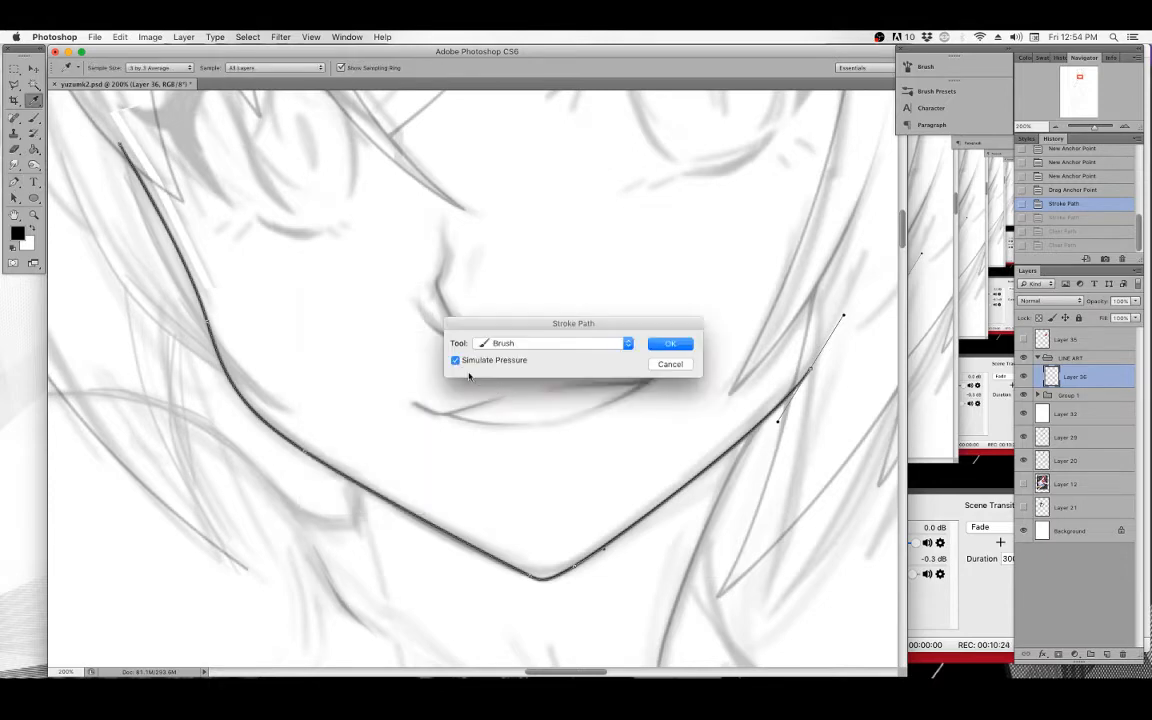
click(668, 343)
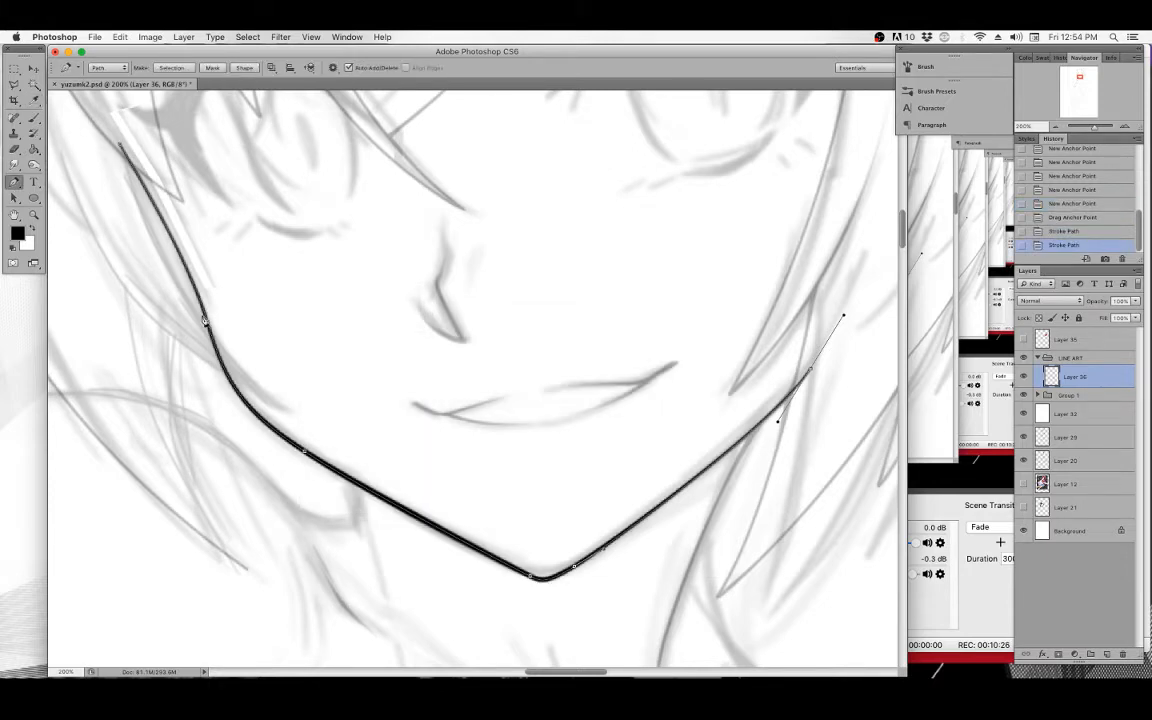
Delete the path and revert the history again to the first path stroke.
key(BackSpace)
key(BackSpace)
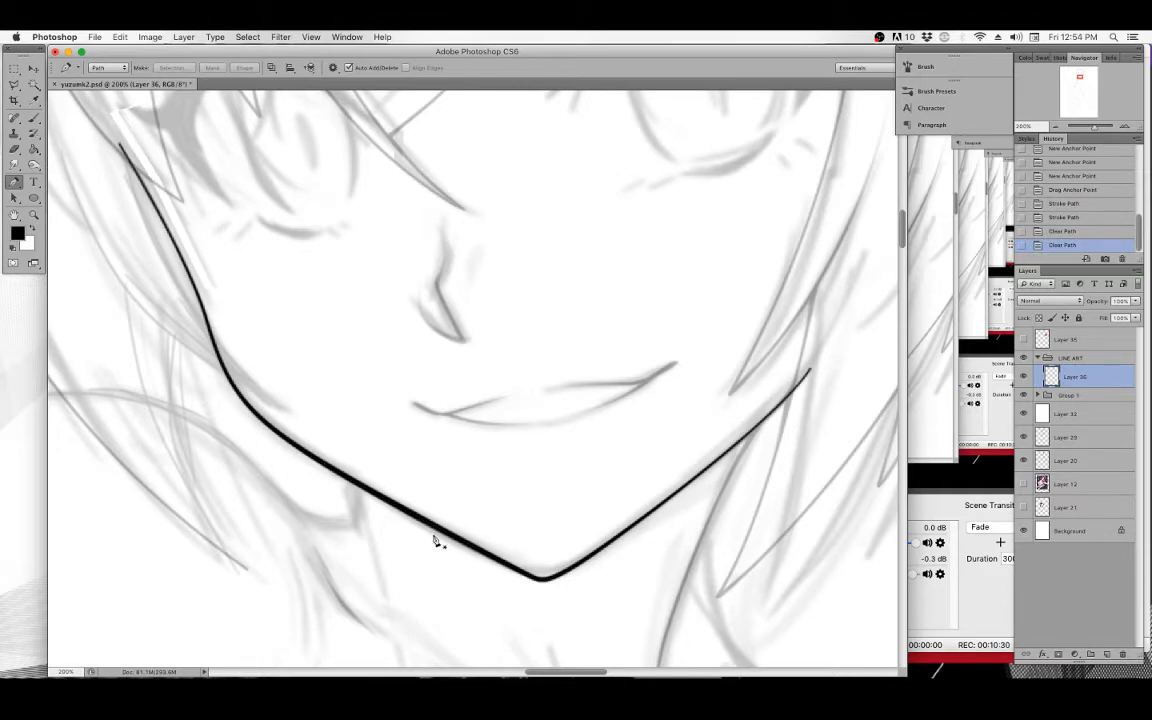
click(1063, 203)
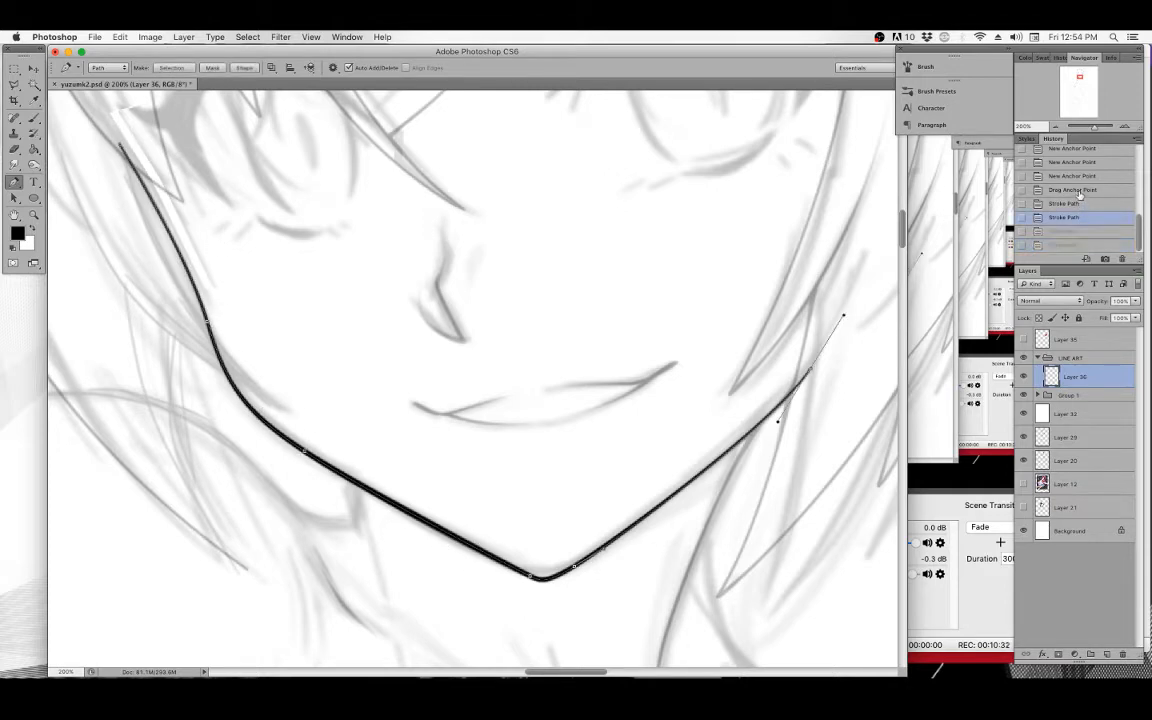
click(1074, 189)
click(1064, 203)
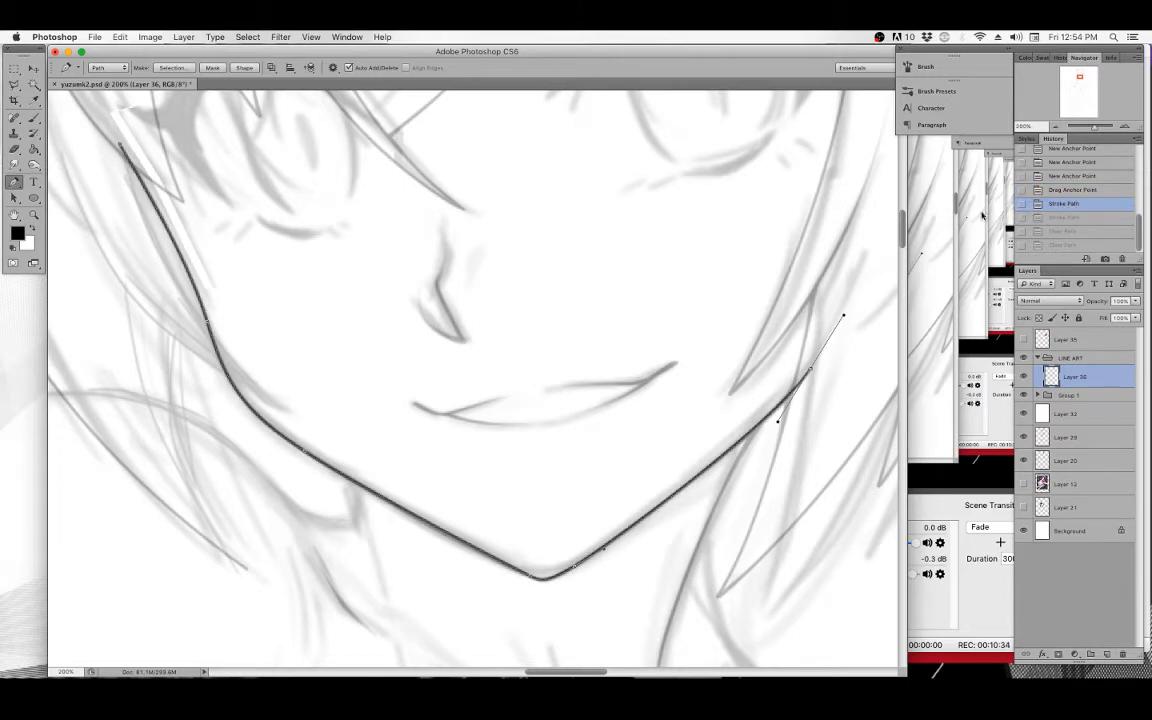
Stroke the jawline path with the brush using Simulate Pressure, then delete the path.
key(b)
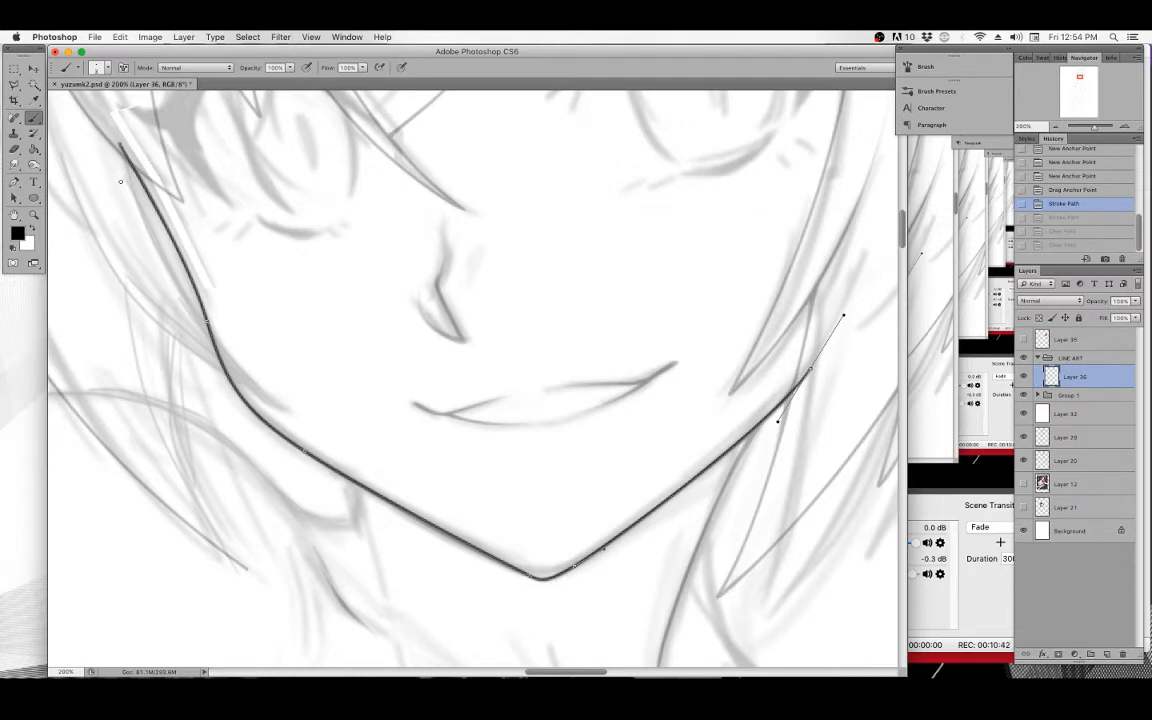
click(14, 181)
right_click(316, 253)
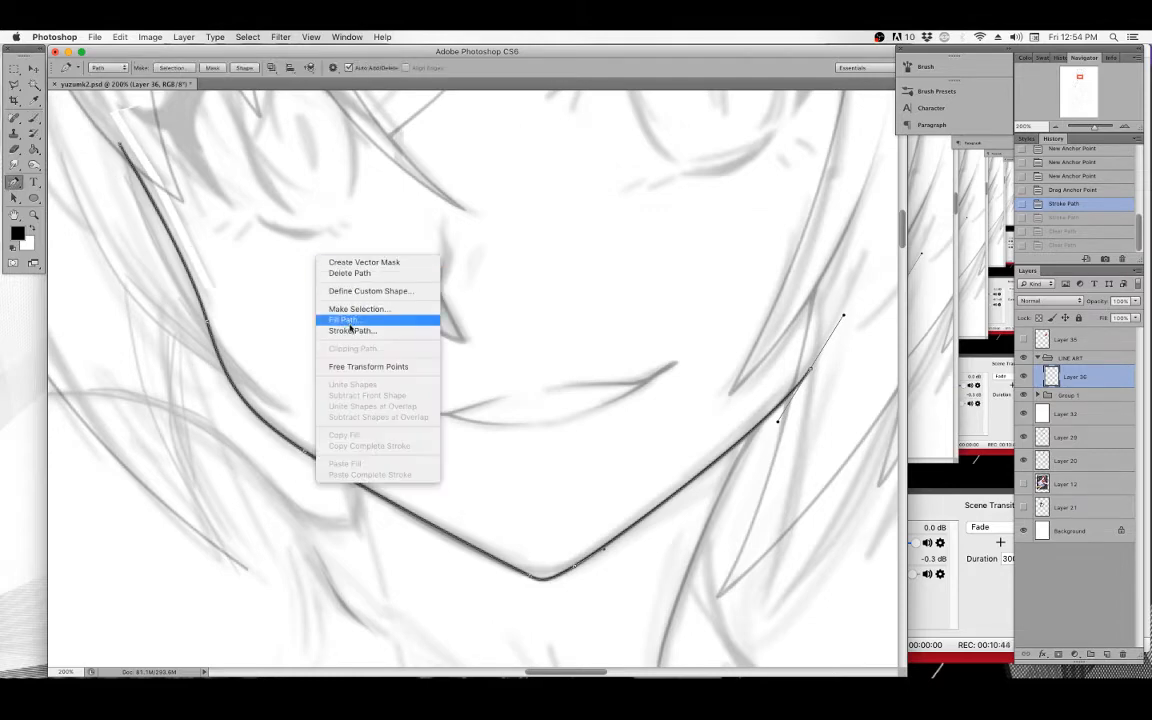
click(348, 331)
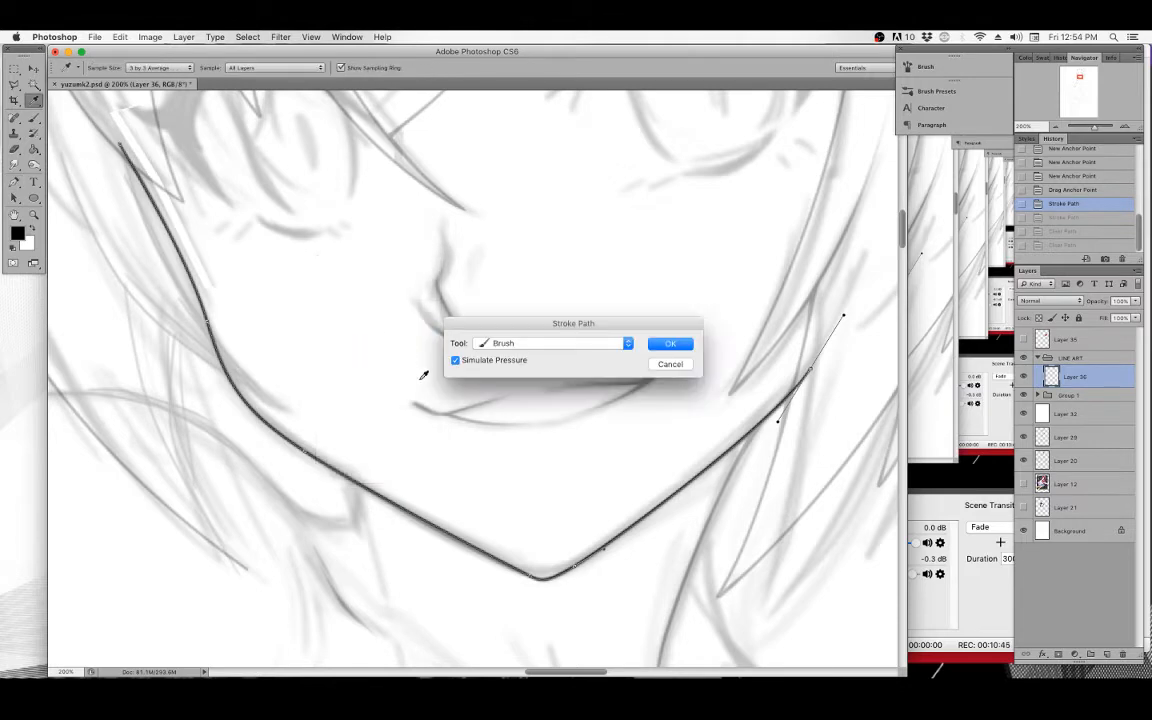
click(671, 346)
mouse_move(535, 297)
mouse_down()
mouse_move(480, 338)
mouse_move(563, 332)
mouse_up()
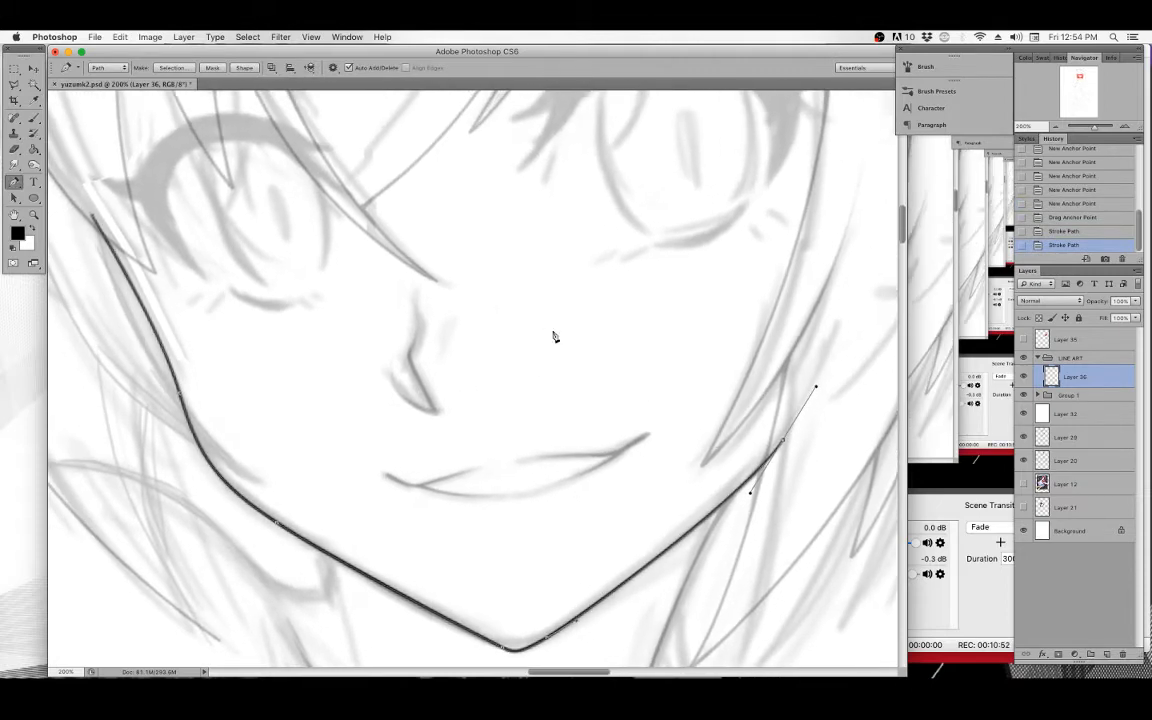
key(Delete)
key(Delete)
Zoom in on the nose and draw a curved two-point Pen path along the nose bridge.
drag(555, 337, 543, 333)
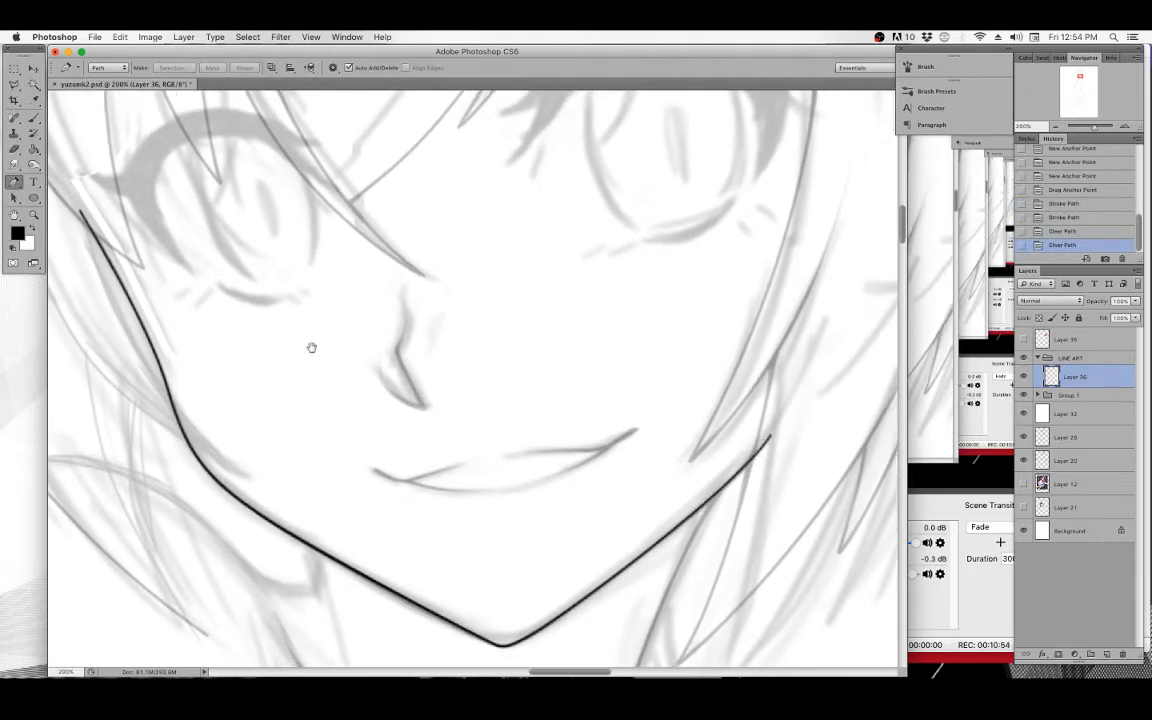
click(31, 212)
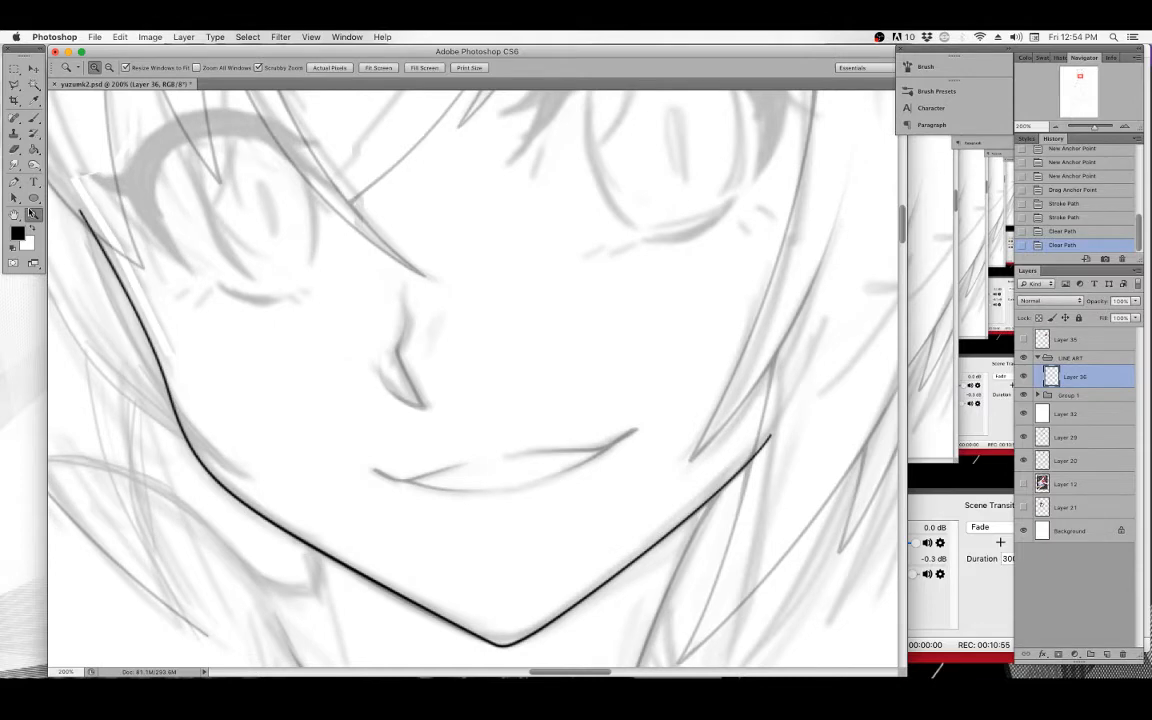
click(465, 337)
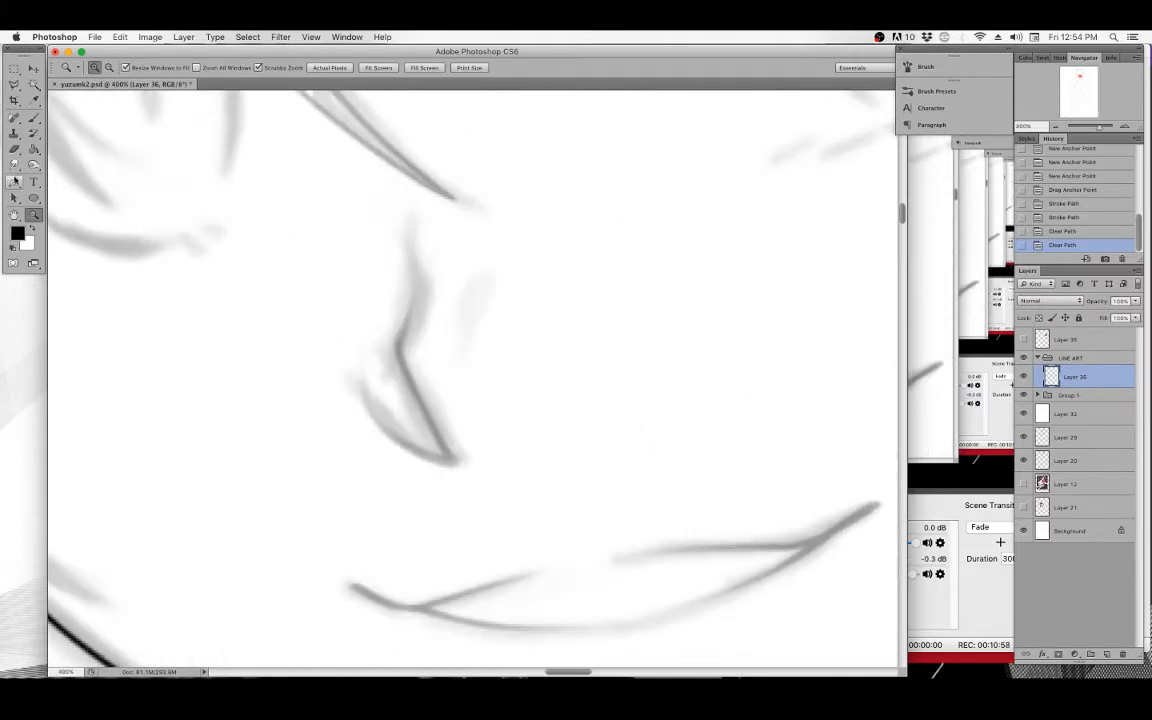
click(15, 181)
click(414, 266)
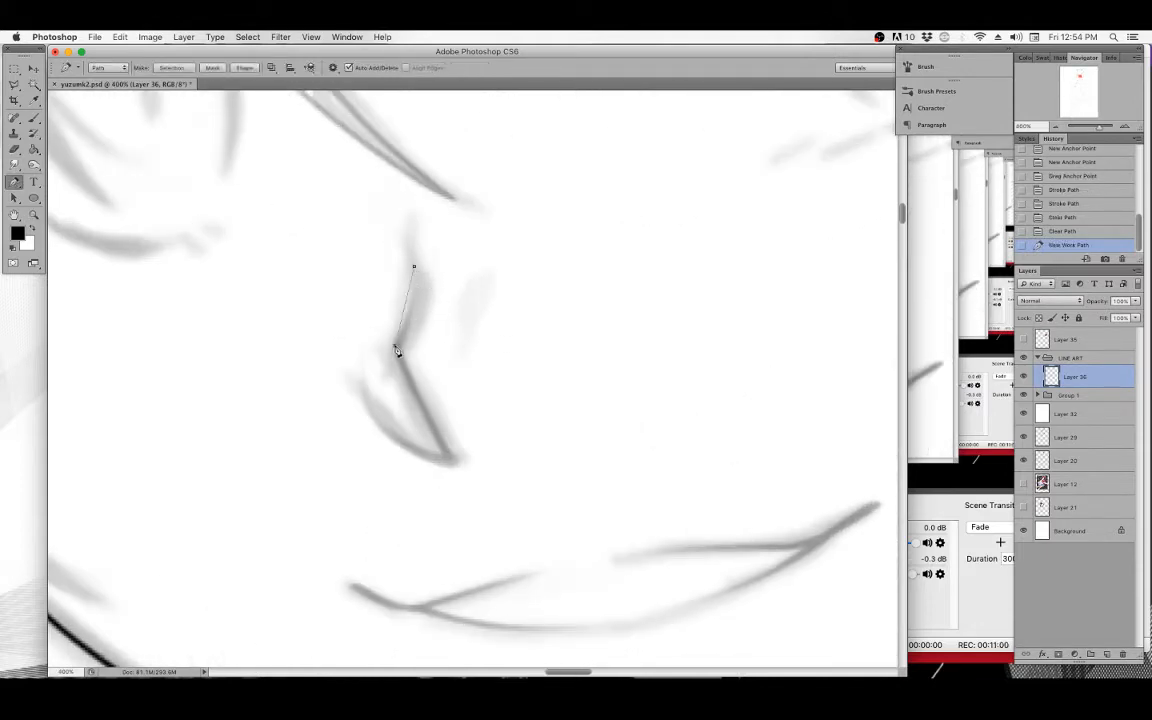
drag(390, 350, 421, 317)
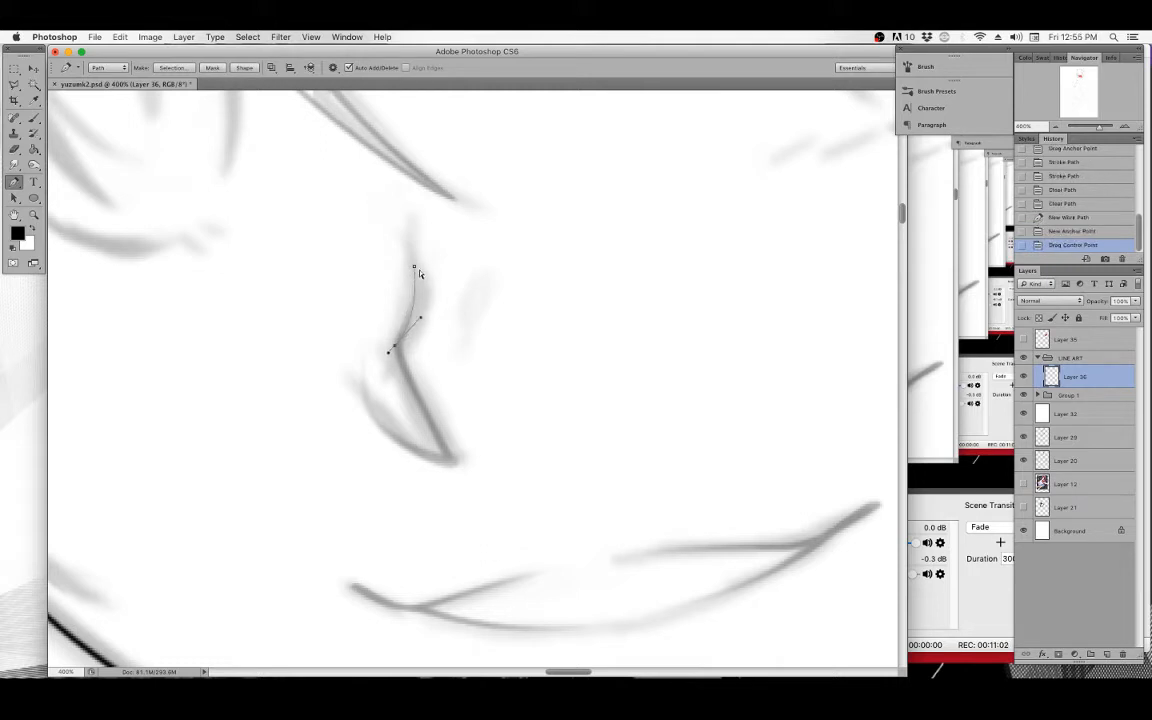
drag(414, 266, 368, 266)
Stroke the nose path with the brush, keeping Simulate Pressure enabled.
click(34, 117)
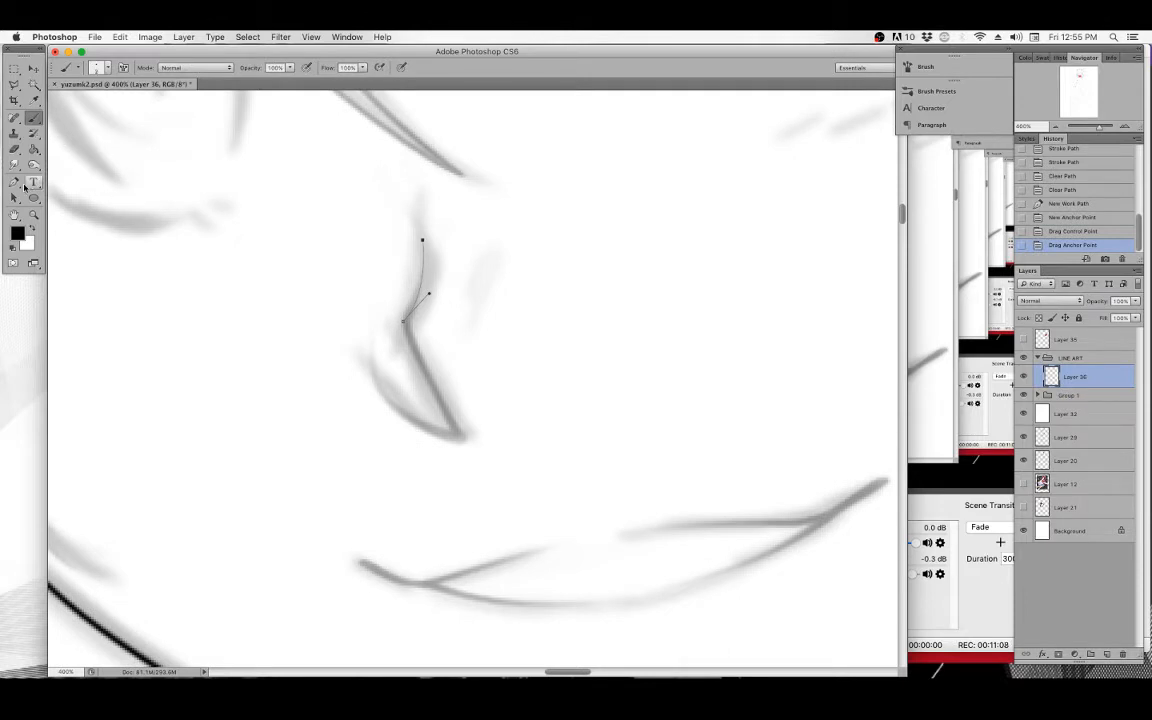
click(15, 182)
right_click(432, 240)
click(465, 314)
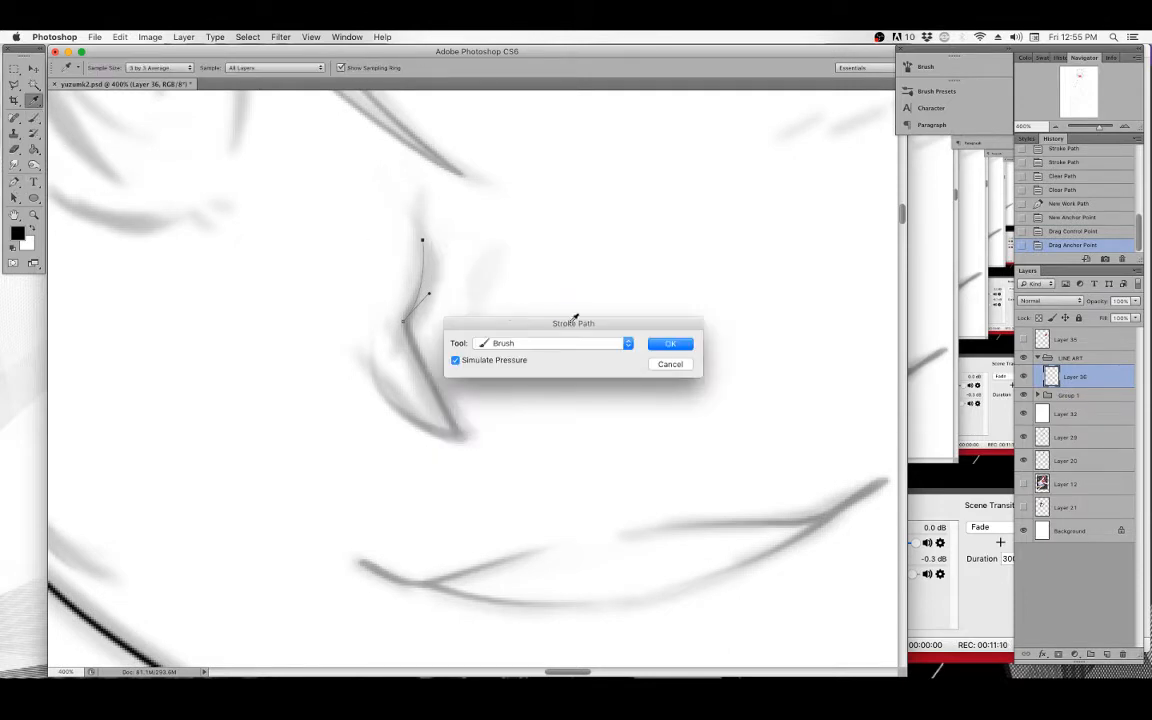
click(668, 345)
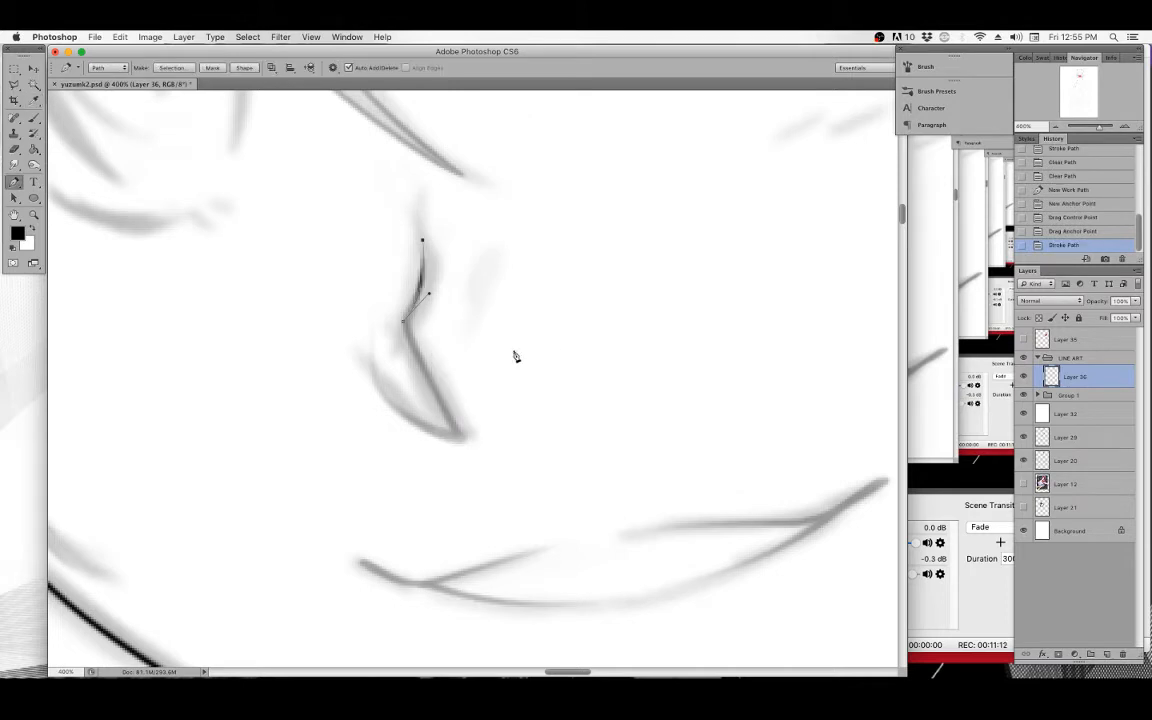
Extend the nose path down to the nose tip and stroke it again with Simulate Pressure.
click(462, 437)
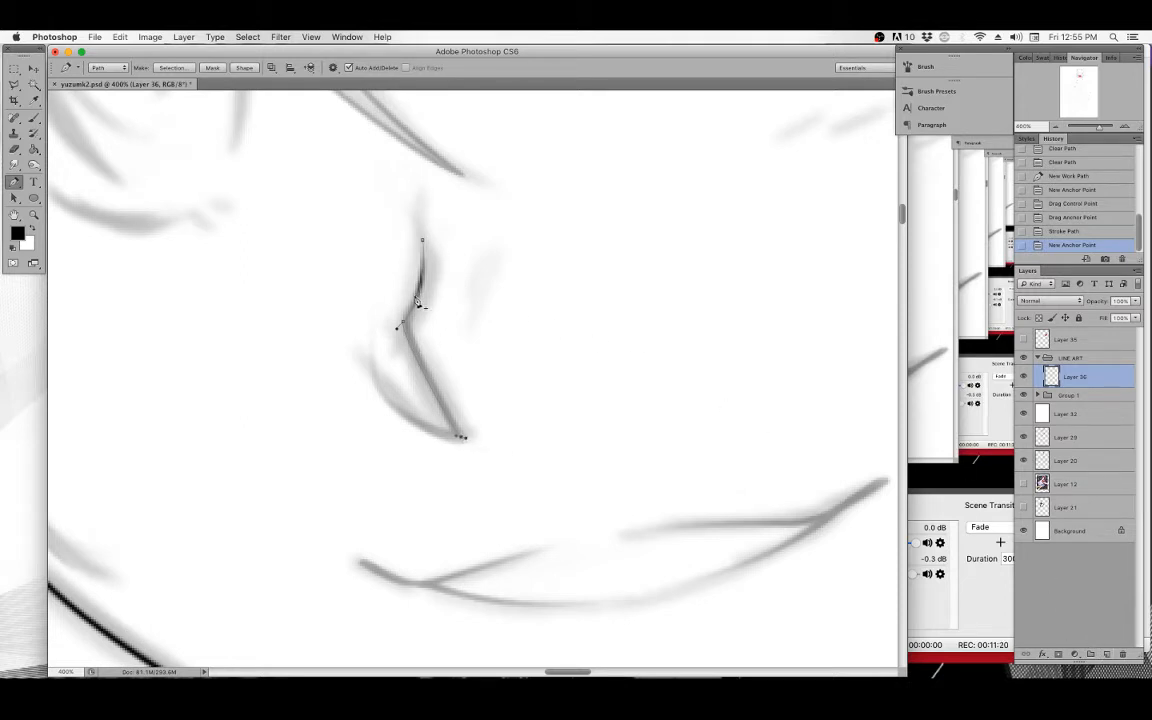
right_click(416, 293)
click(452, 388)
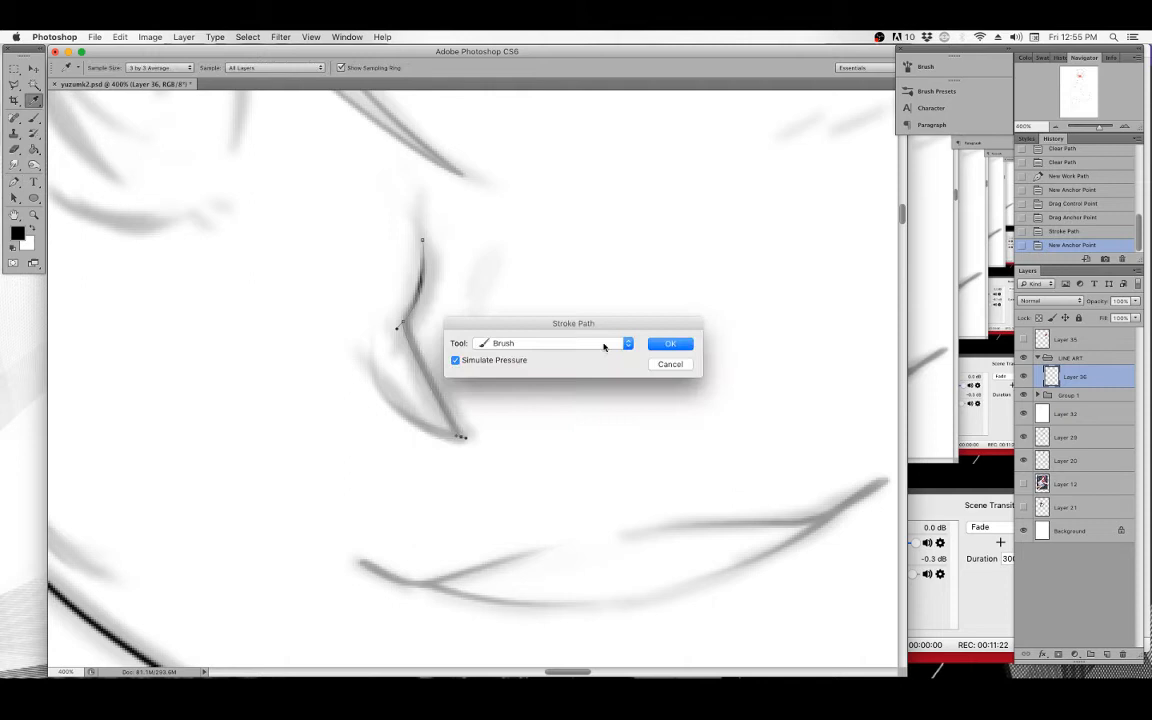
click(664, 345)
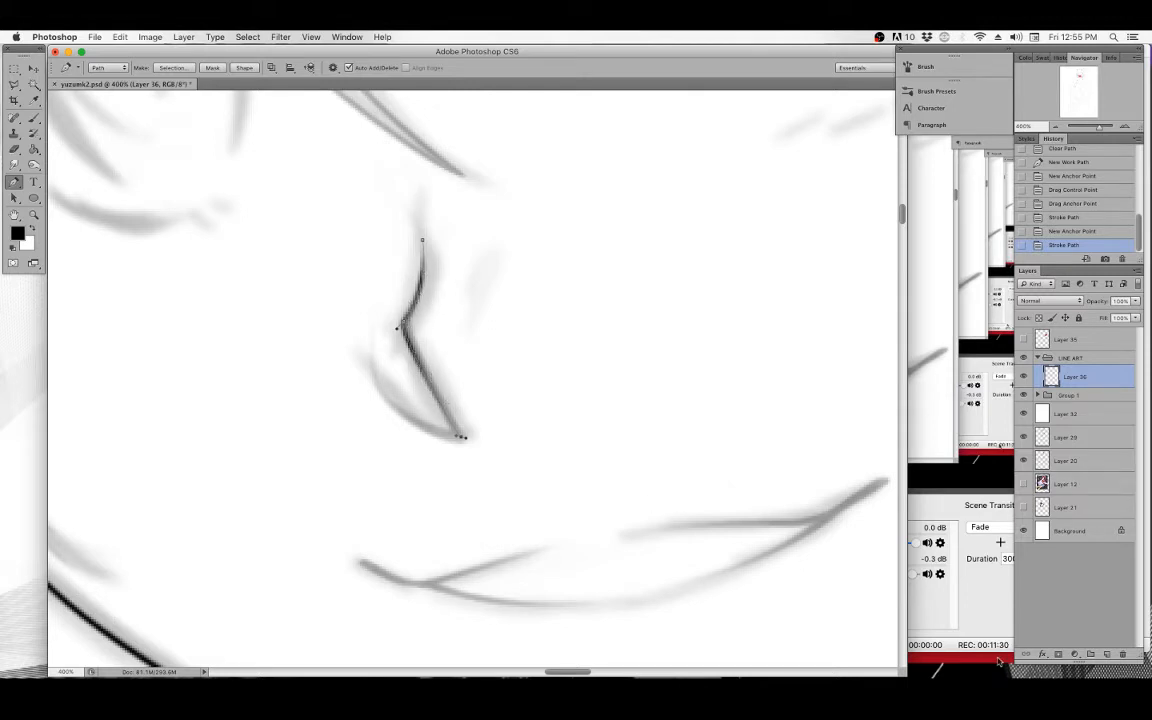
Create a new layer and stroke the nose path onto it with the brush and Simulate Pressure.
click(1108, 655)
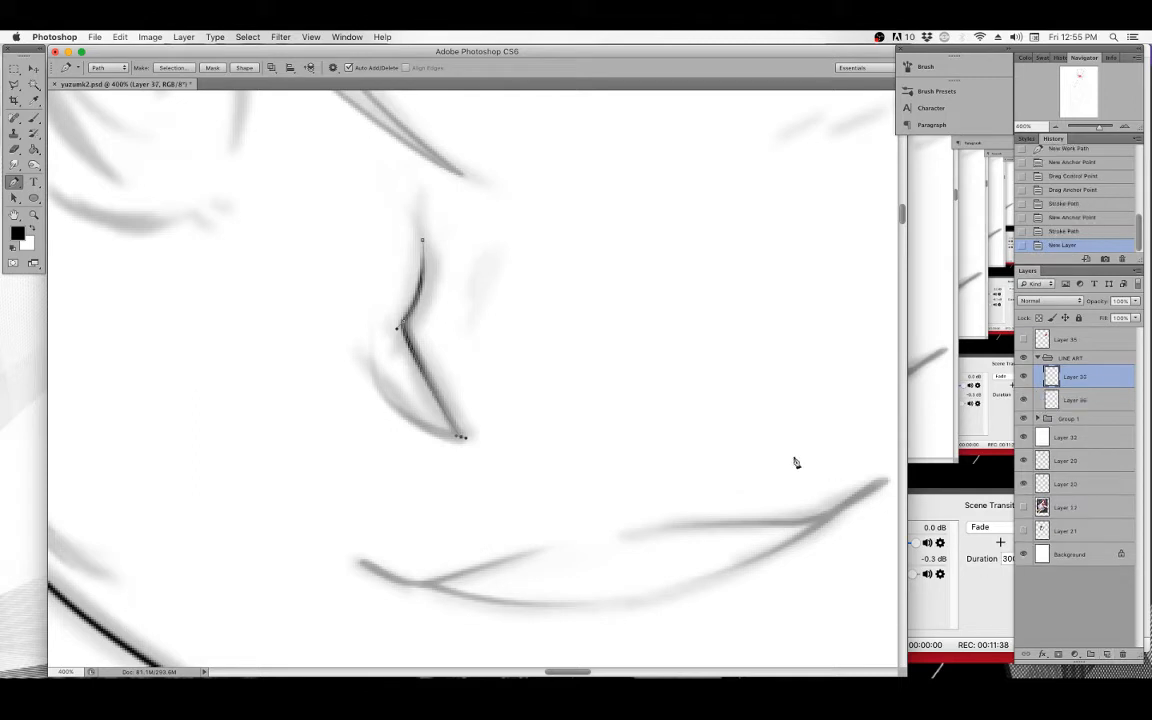
right_click(452, 232)
click(483, 305)
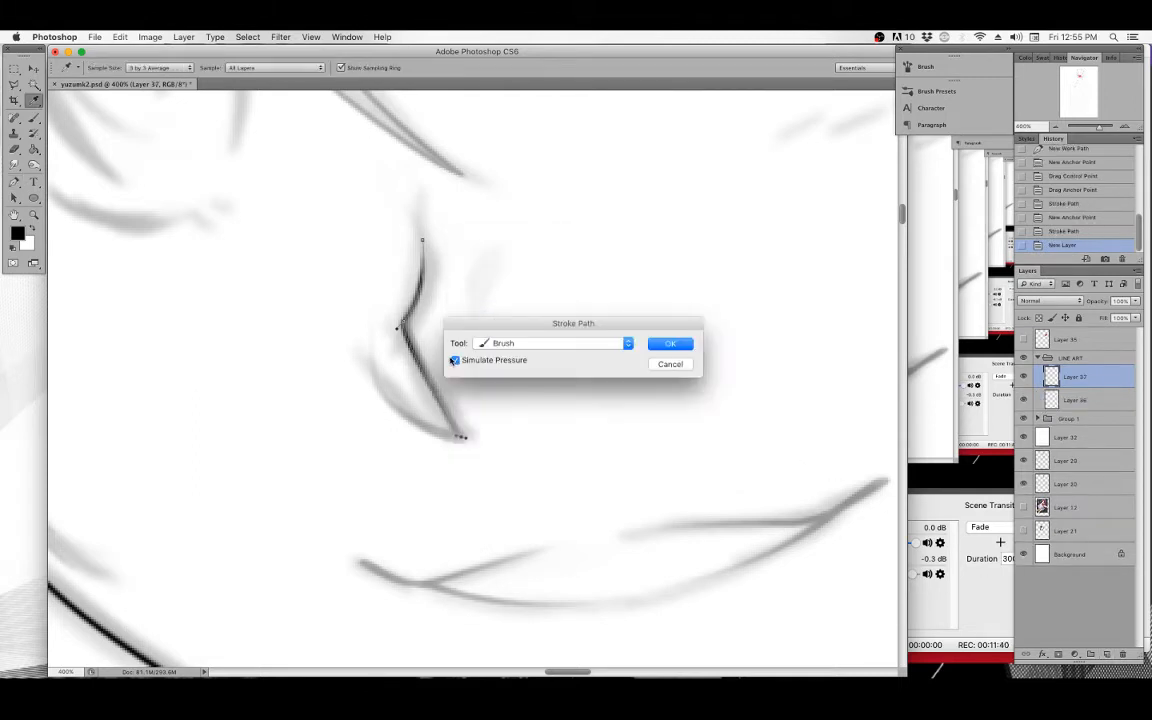
click(668, 344)
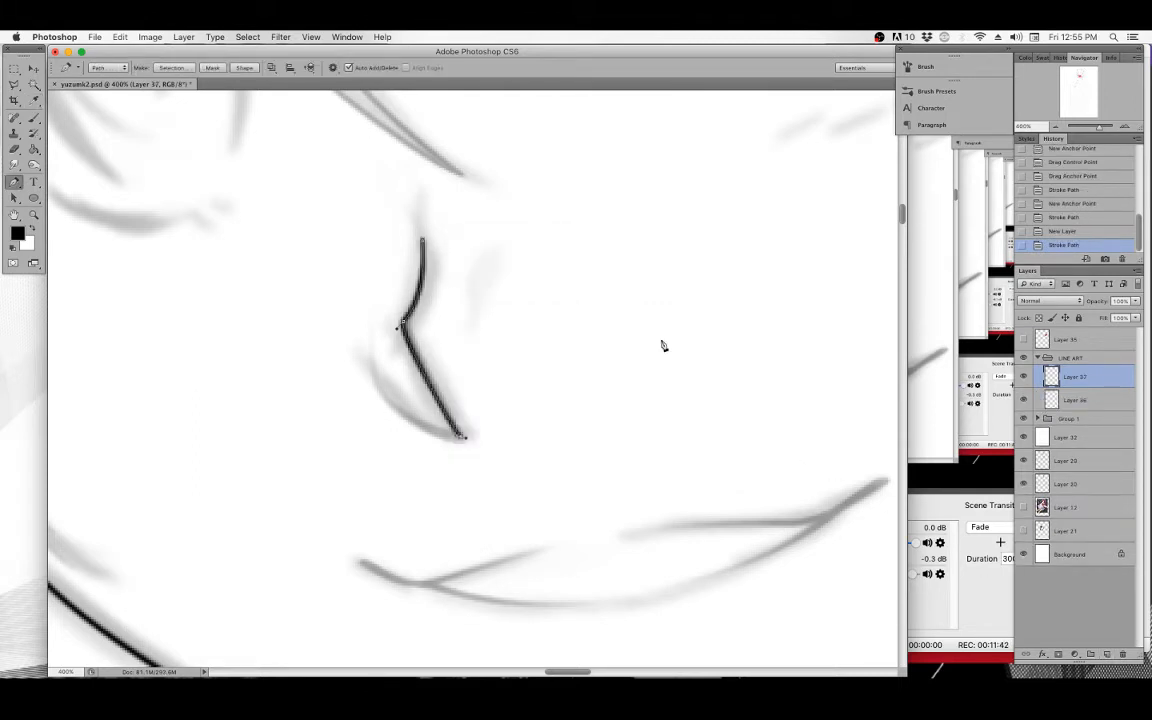
Delete the path and erase the upper end of the nose stroke.
key(Delete)
key(Delete)
drag(424, 227, 429, 258)
mouse_move(427, 238)
mouse_down()
mouse_move(427, 304)
mouse_move(432, 284)
mouse_up()
drag(428, 260, 428, 306)
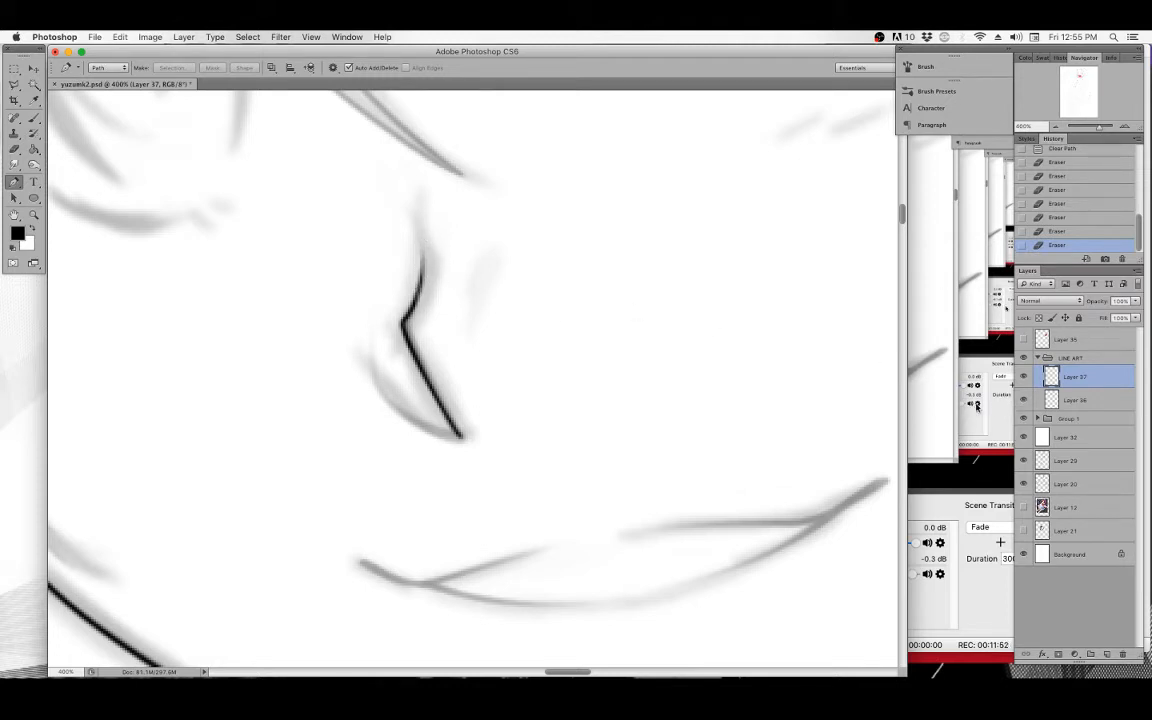
Merge the nose stroke layer down into Layer 36.
key(super+e)
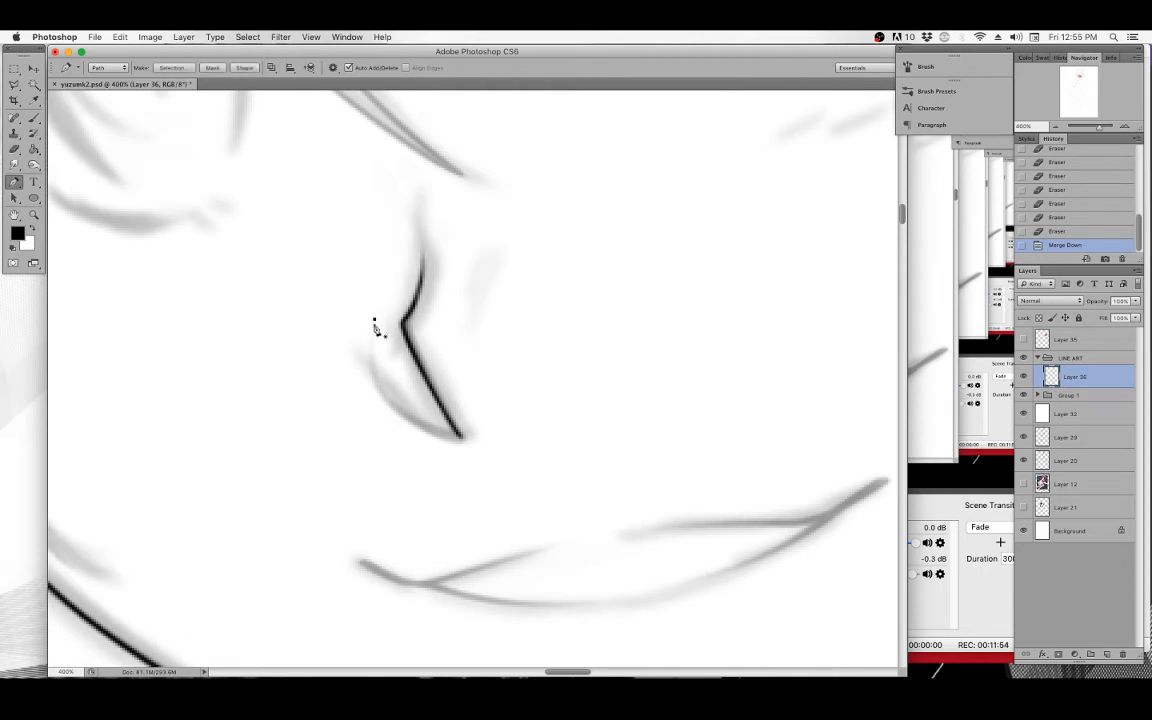
click(374, 320)
key(super+z)
In a blank canvas area, draw a straight horizontal path, stroke it with the brush without Simulate Pressure, and delete the path.
scroll(342, 368, left, 3)
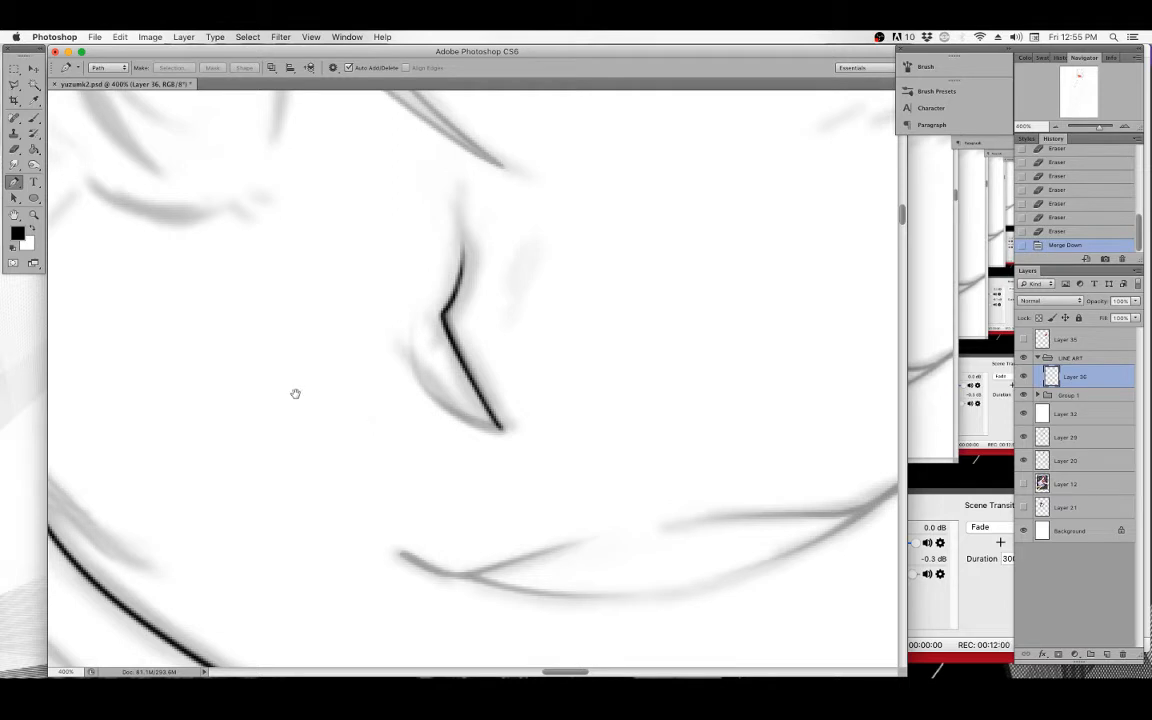
scroll(293, 391, left, 10)
scroll(503, 348, left, 2)
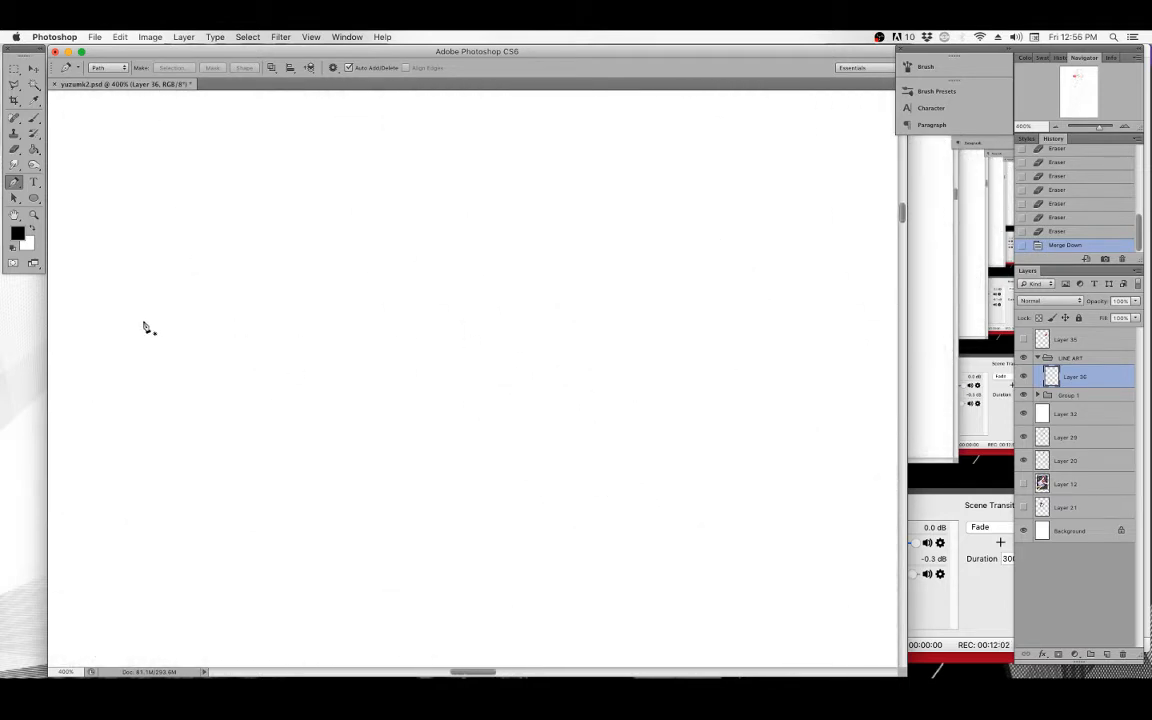
click(146, 325)
click(646, 325)
right_click(461, 240)
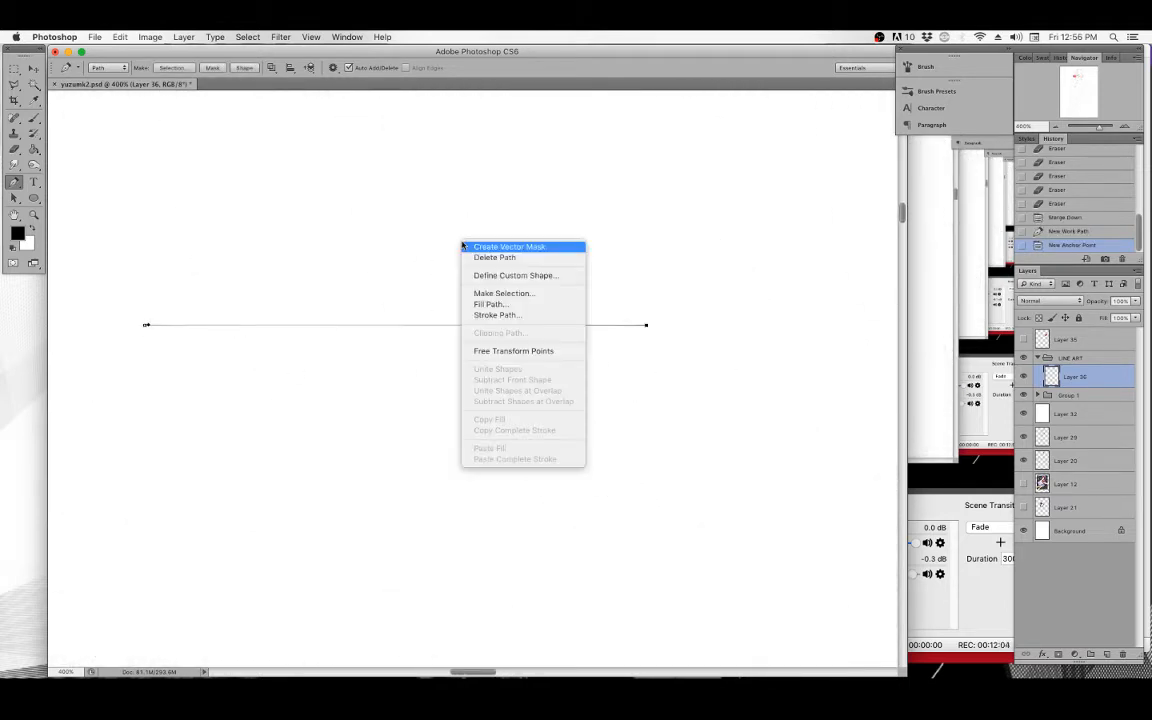
click(499, 316)
click(466, 358)
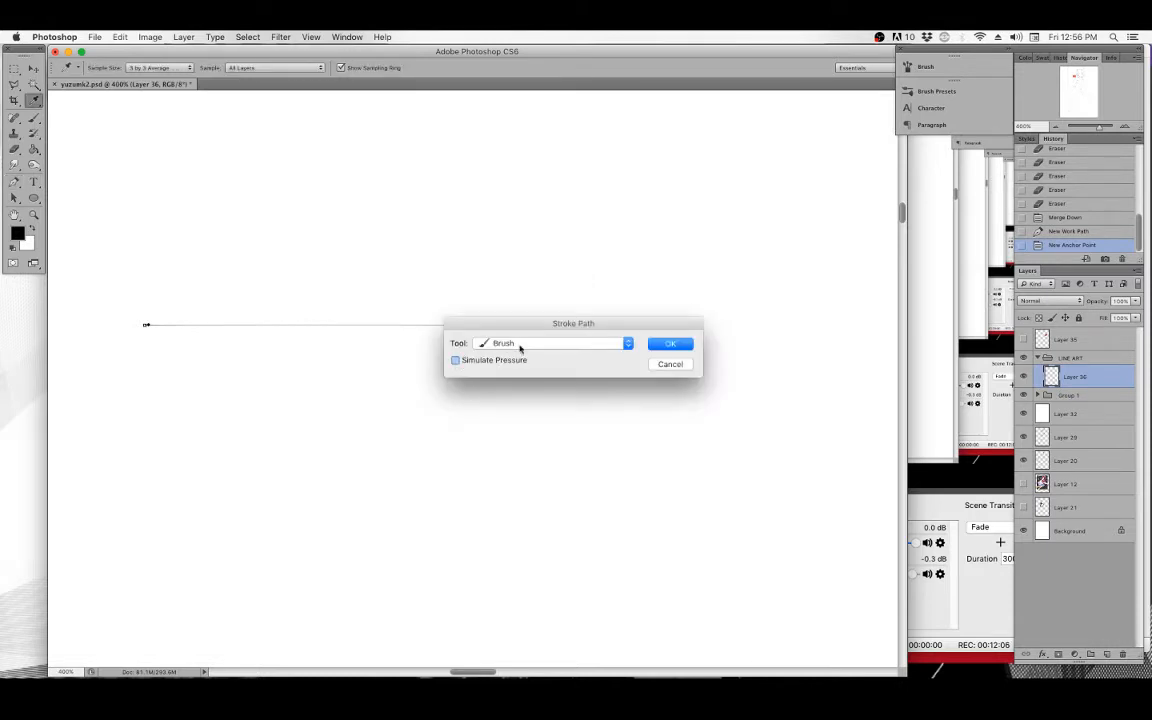
click(669, 343)
key(BackSpace)
key(BackSpace)
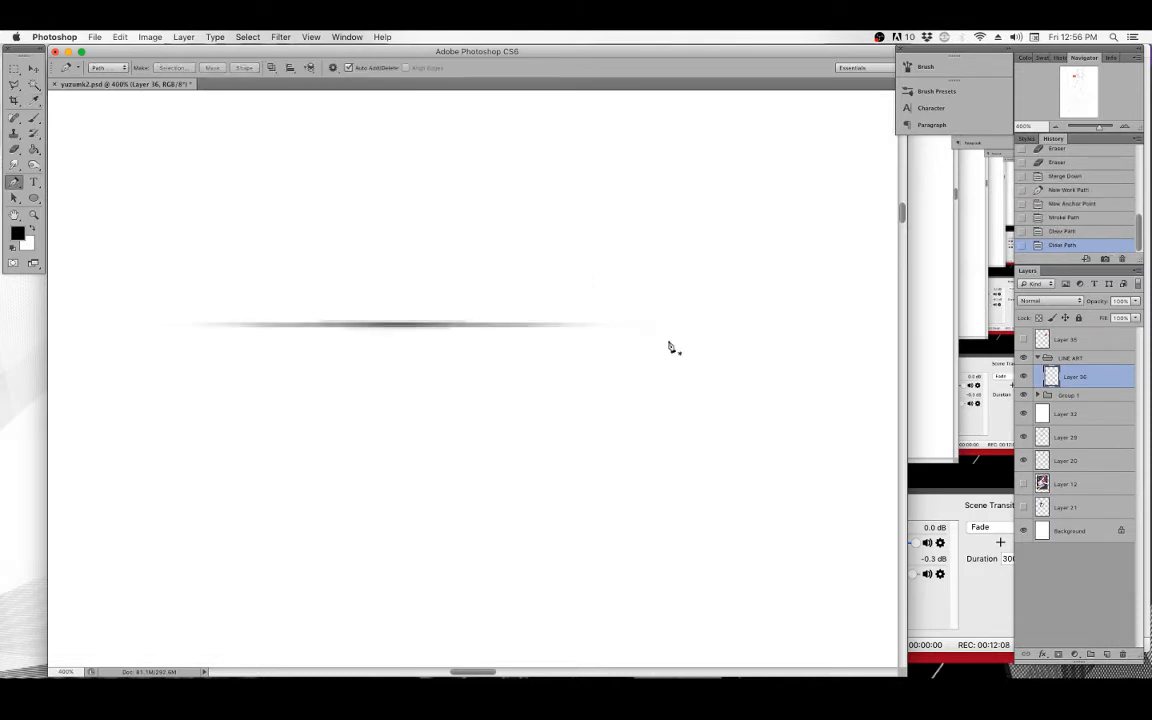
Draw a shorter horizontal path below the first line and stroke it with the brush.
click(130, 380)
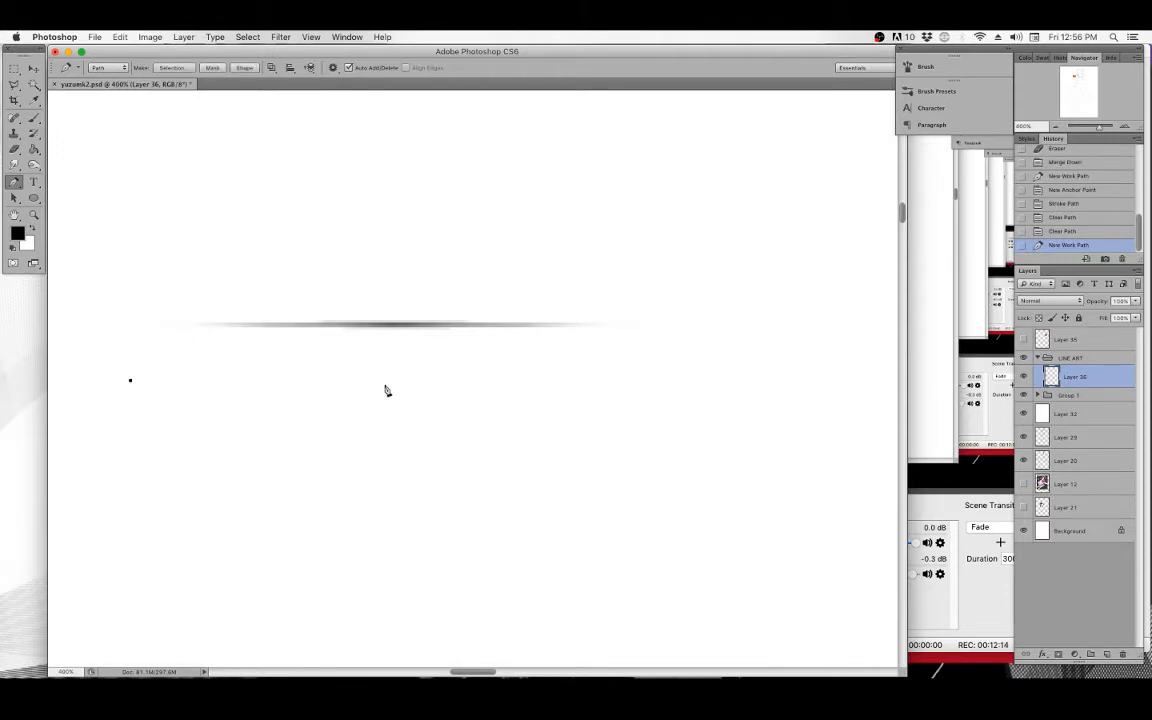
click(339, 381)
right_click(360, 333)
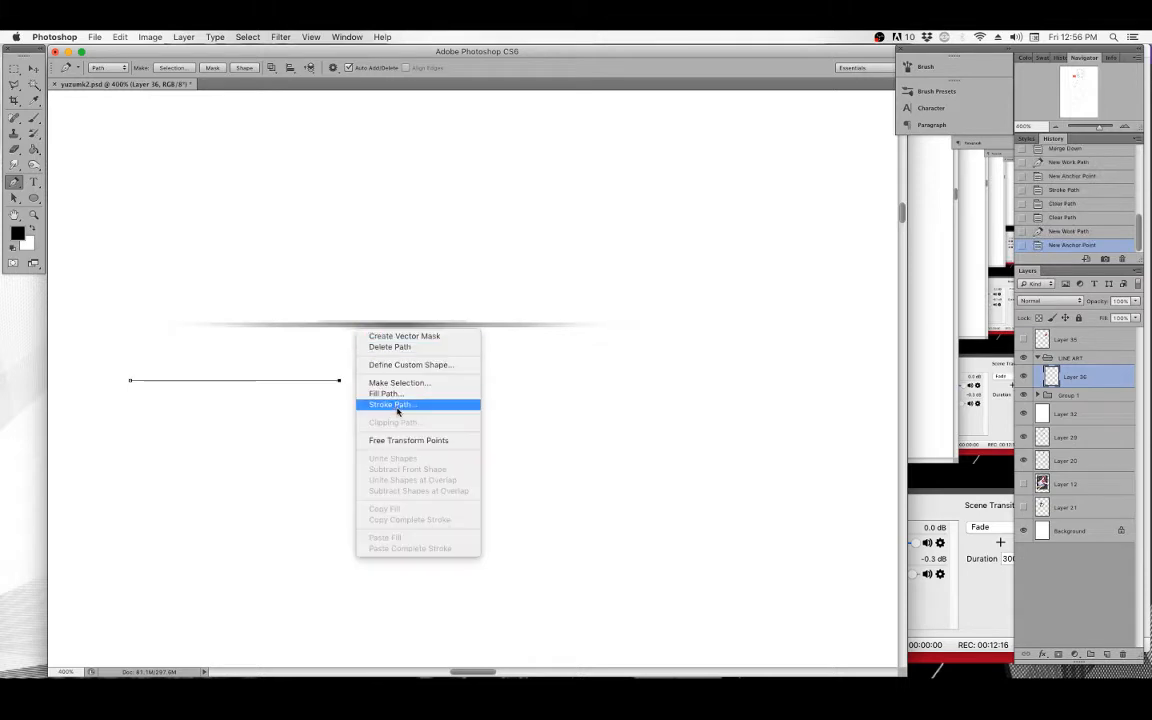
click(392, 404)
click(679, 345)
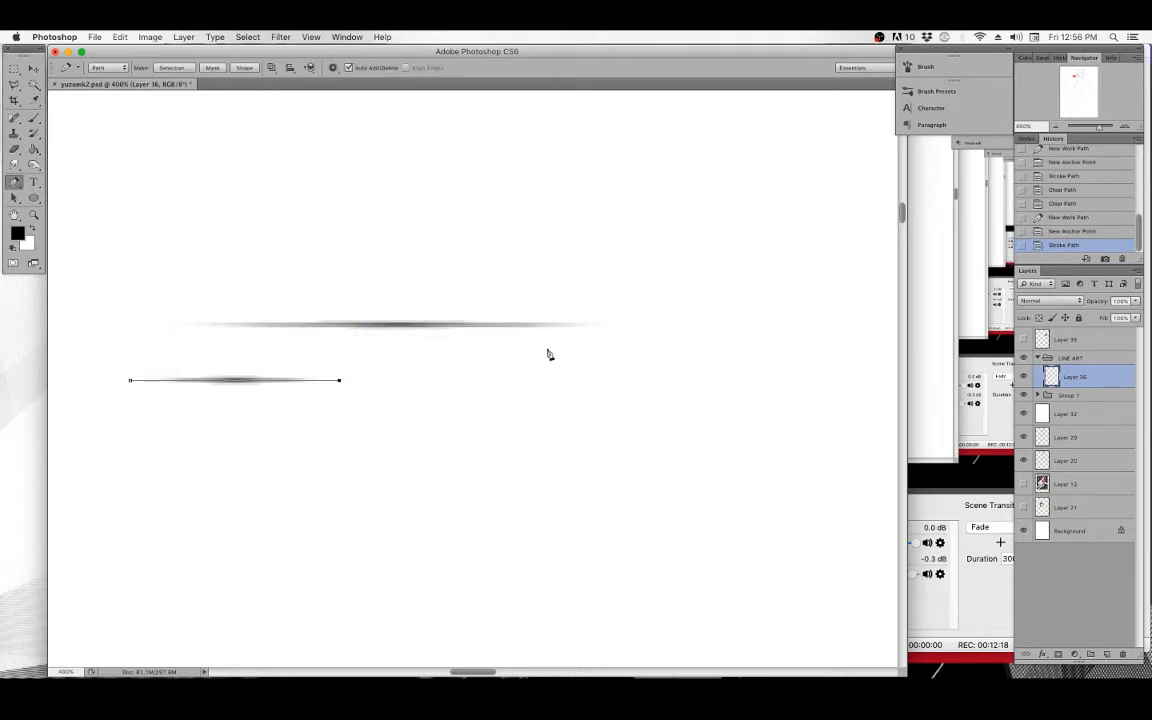
Lengthen the path to the right and stroke it on a new layer with Simulate Pressure.
drag(340, 384, 620, 414)
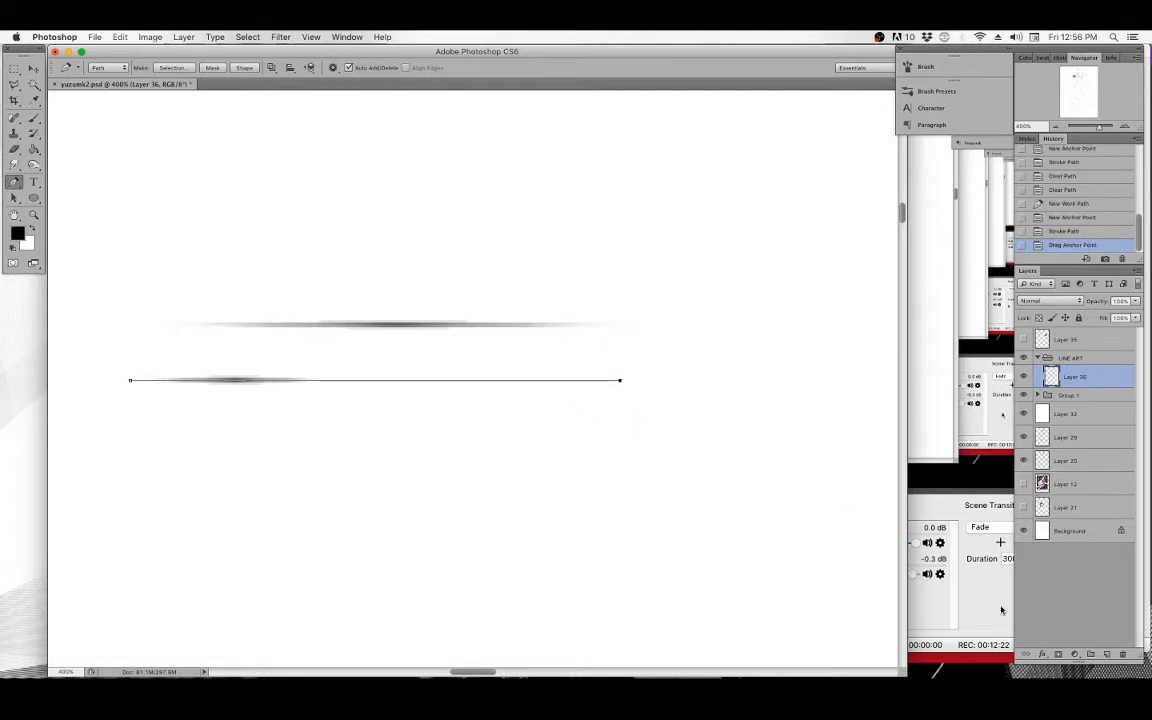
click(1106, 654)
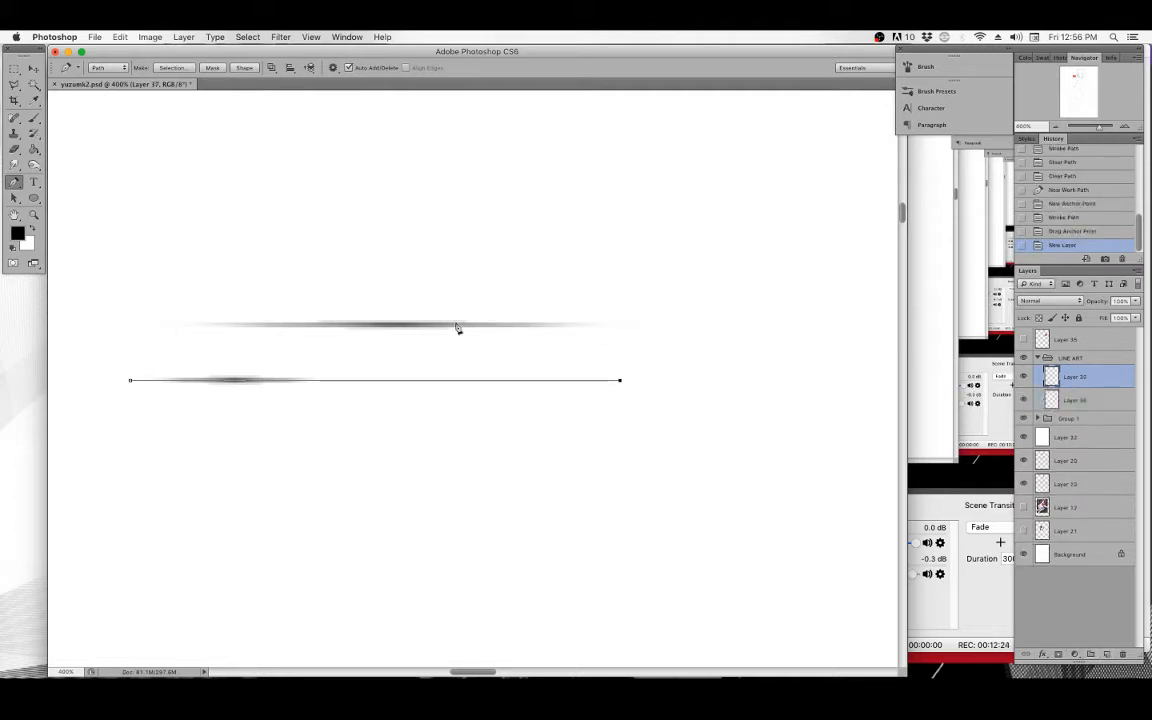
right_click(342, 312)
click(372, 383)
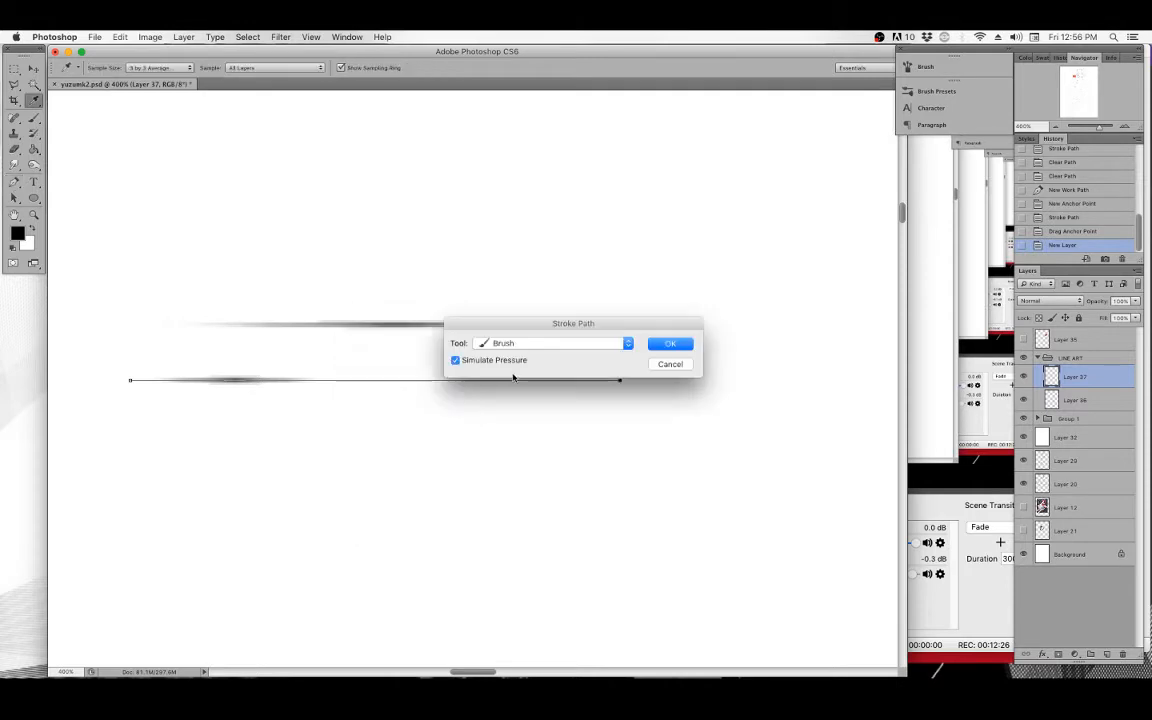
click(670, 343)
Erase the left end of the new stroke so it blends into the shorter line beneath.
key(BackSpace)
drag(128, 376, 293, 382)
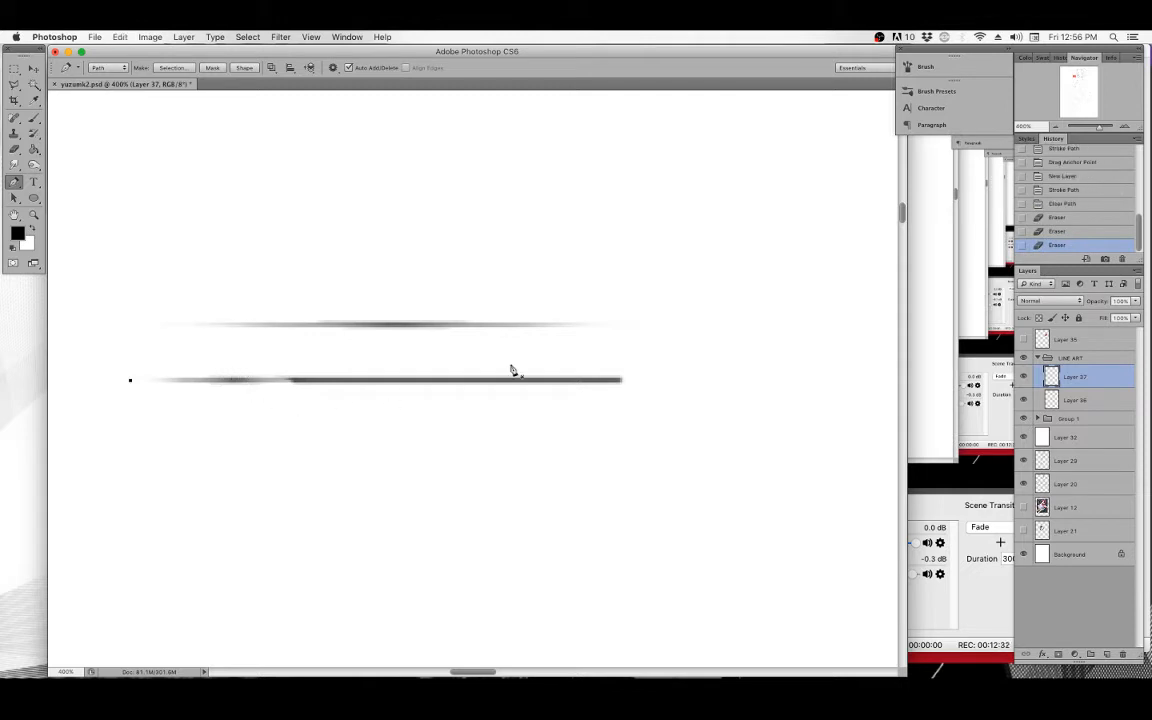
click(1057, 231)
click(1057, 217)
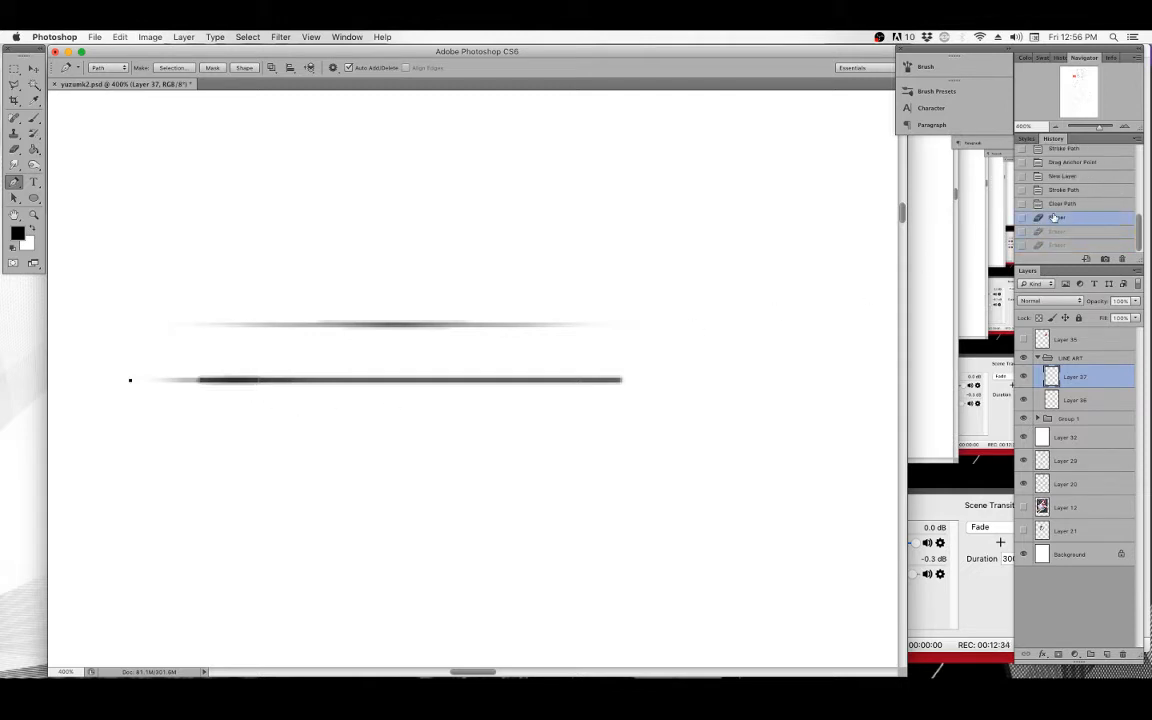
click(229, 381)
click(231, 382)
click(233, 383)
click(236, 383)
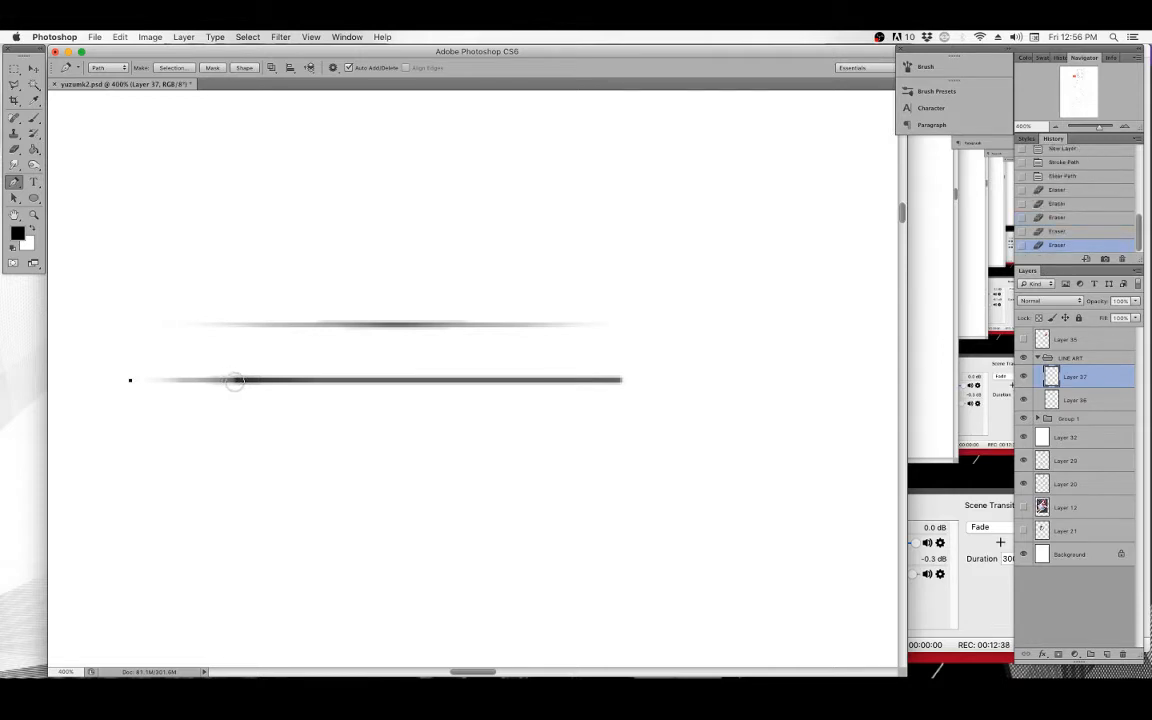
click(239, 384)
Delete the path and merge the stroke layer down.
key(BackSpace)
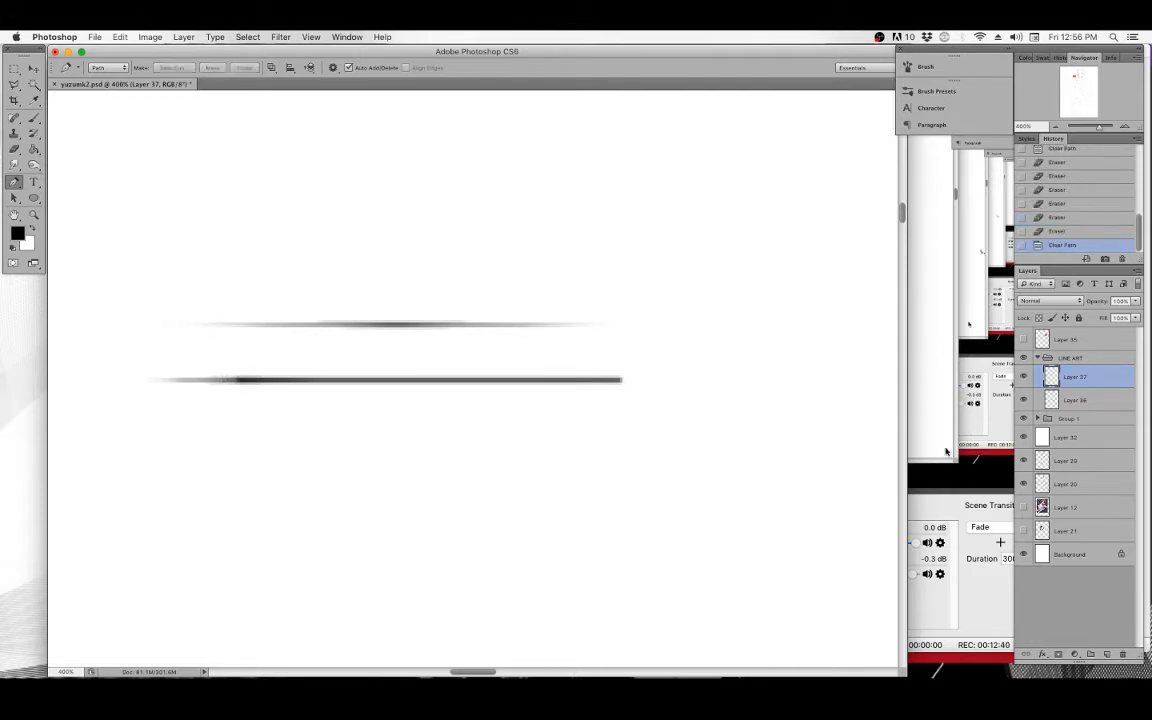
key(super+e)
key(m)
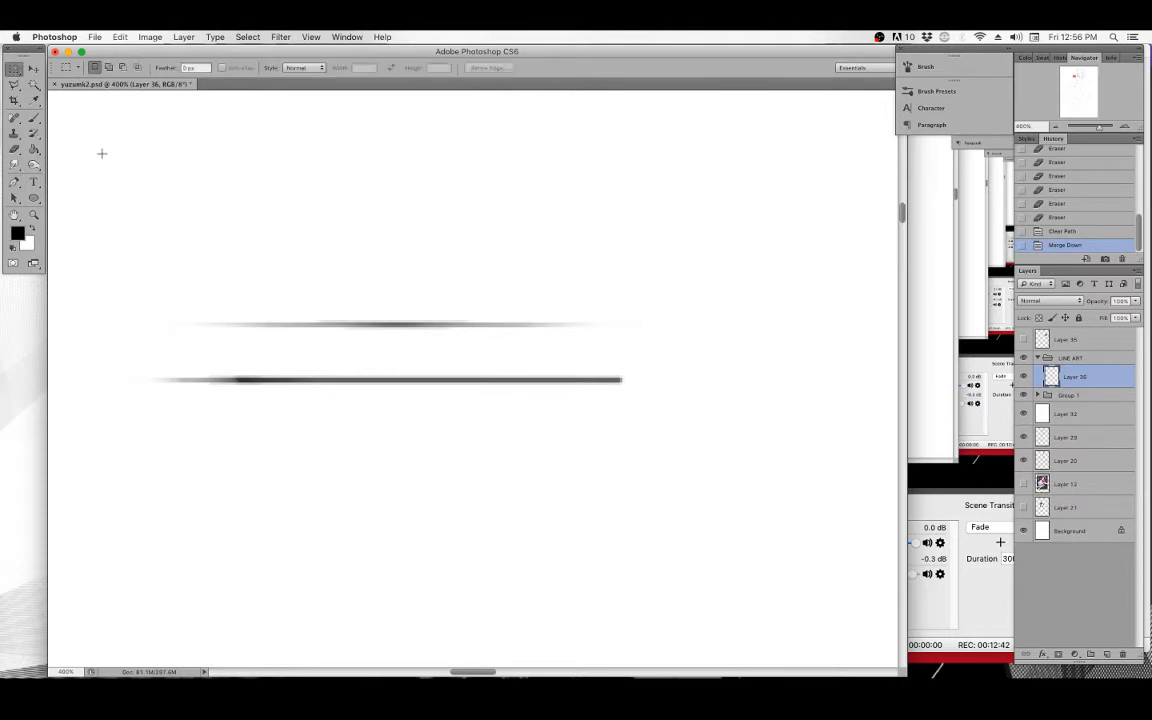
drag(111, 207, 759, 499)
key(super+d)
key(super+minus)
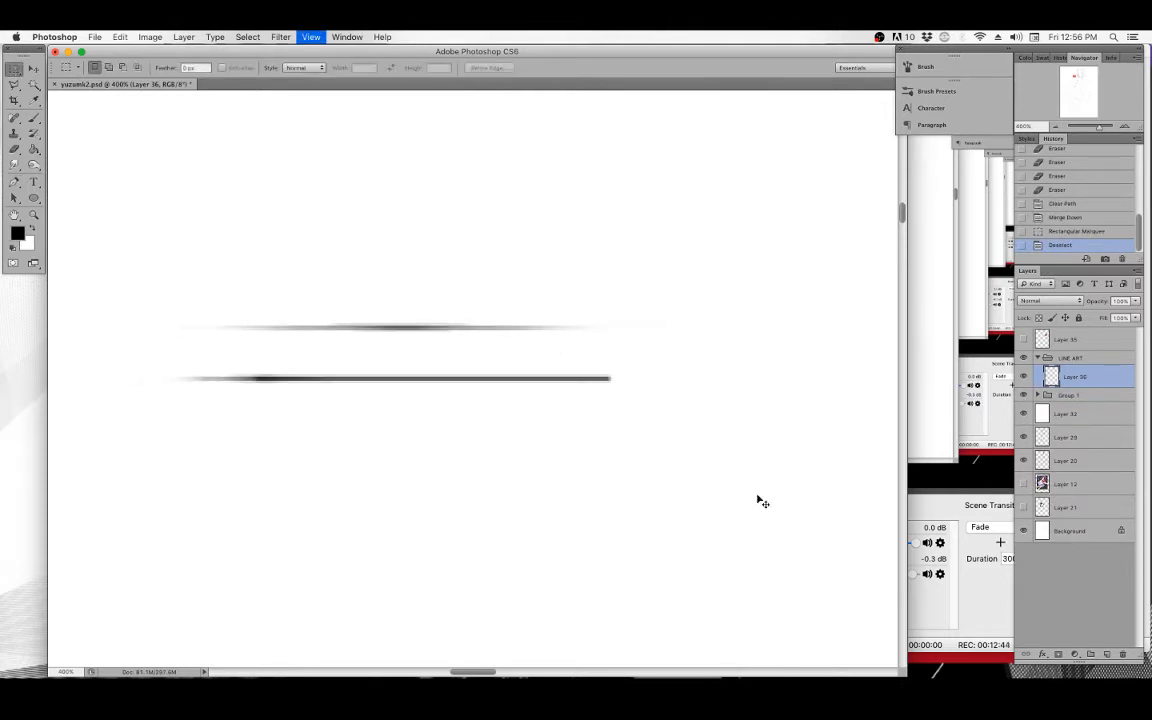
Select the two horizontal test lines with a rectangular marquee, delete them, and deselect.
key(super+minus)
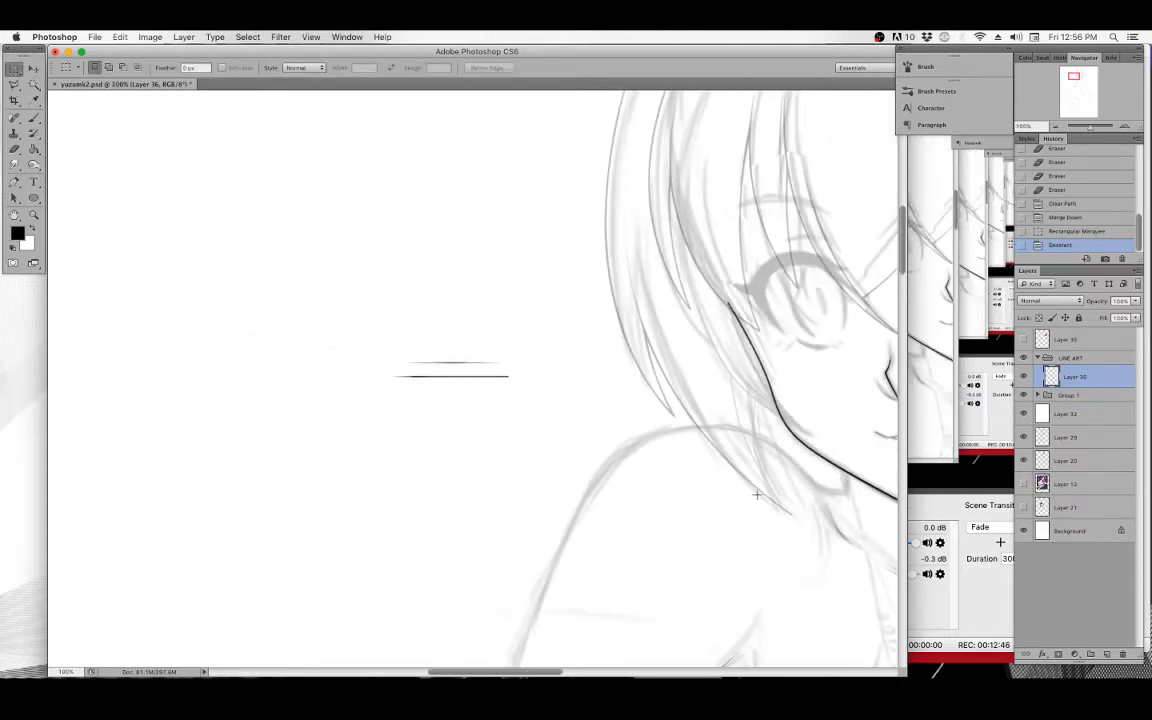
drag(368, 325, 544, 427)
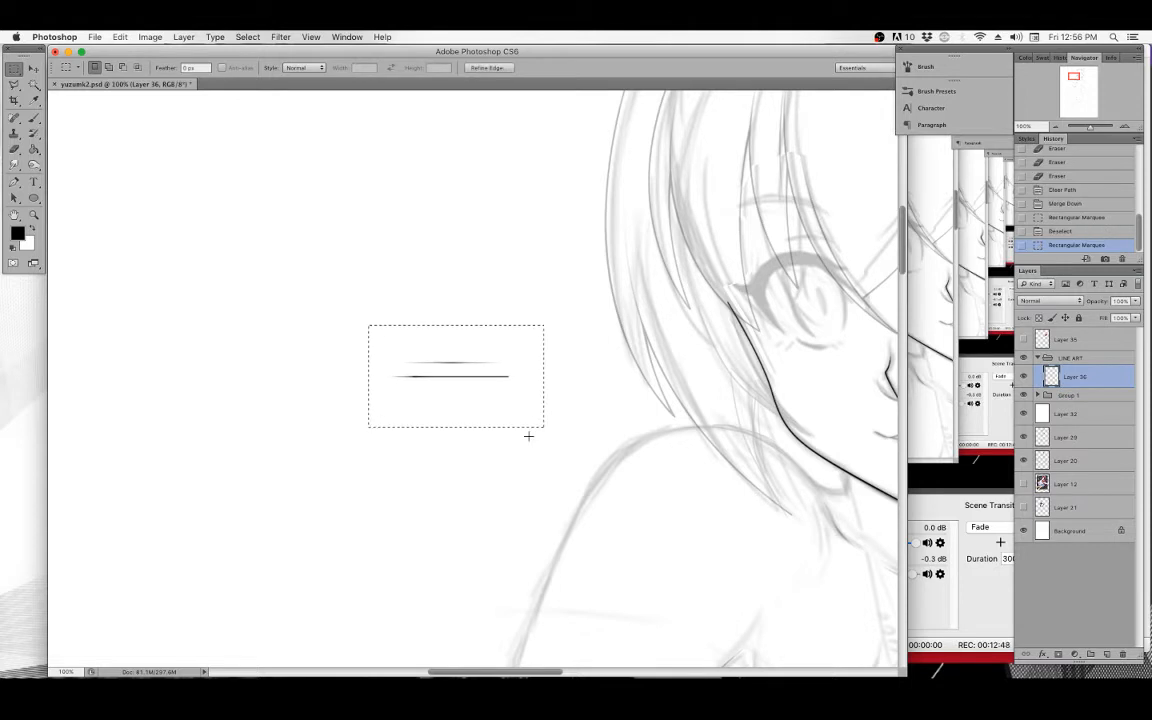
key(Delete)
scroll(528, 436, right, 6)
scroll(414, 334, up, 2)
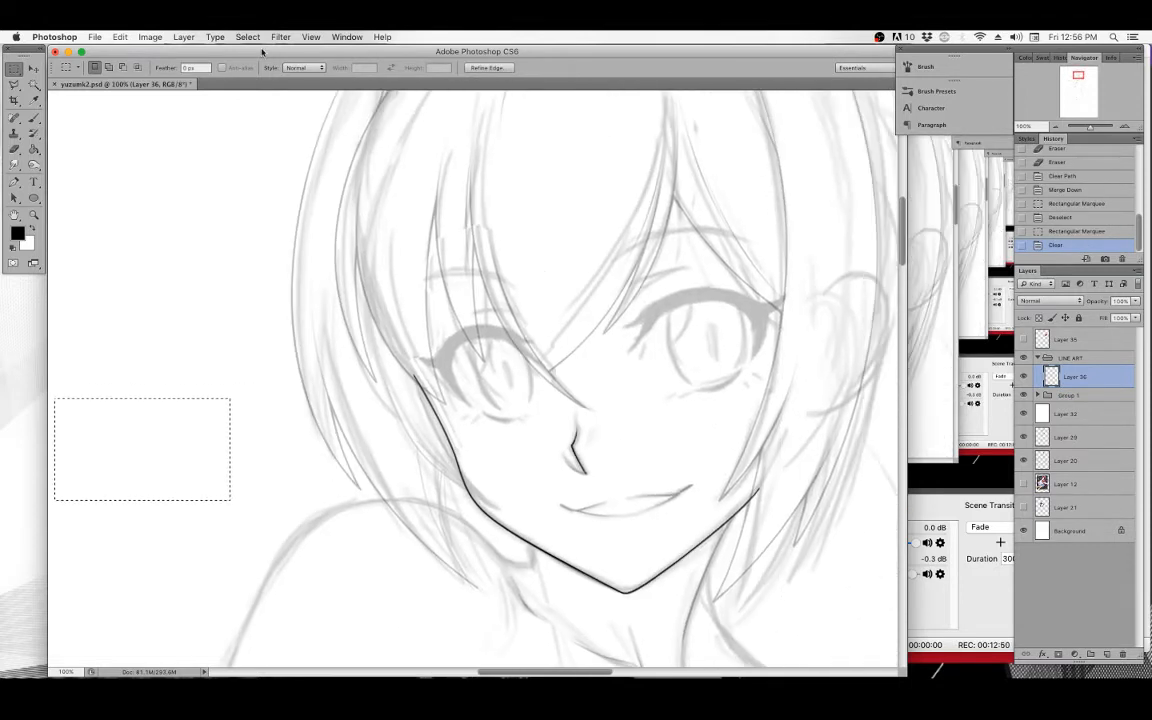
click(247, 37)
click(248, 63)
Zoom in on the nose and draw a curved Pen path along the underside of the nose.
click(33, 215)
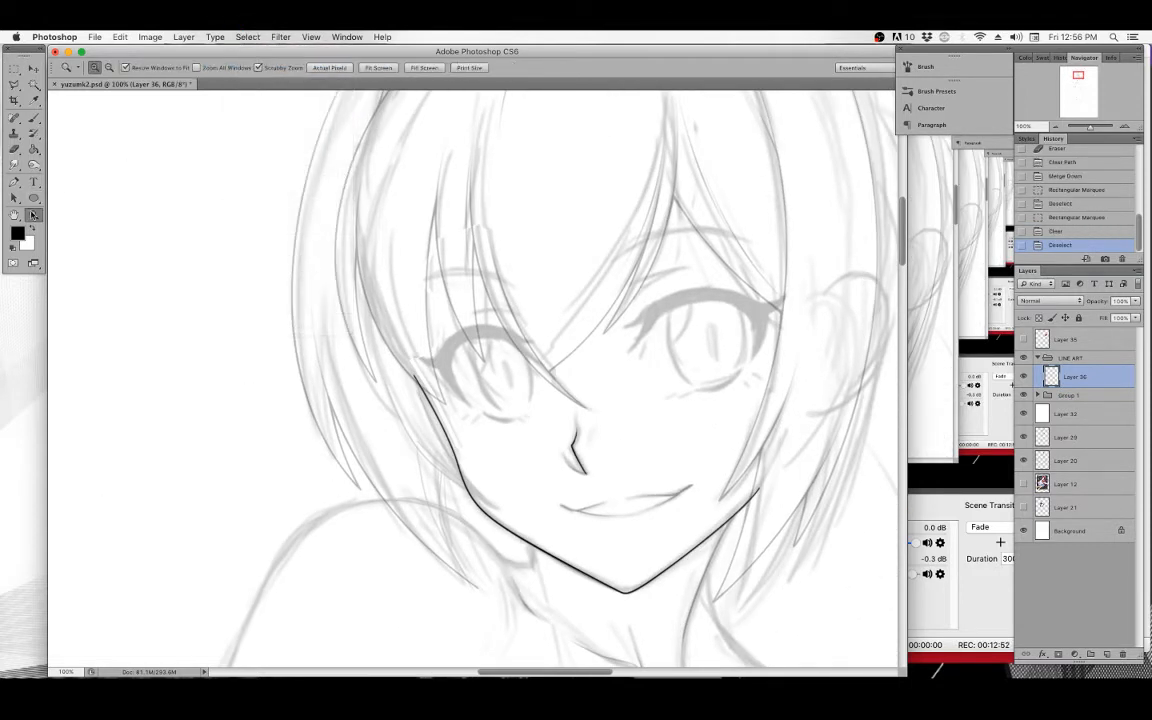
click(638, 470)
drag(574, 443, 451, 358)
click(480, 371)
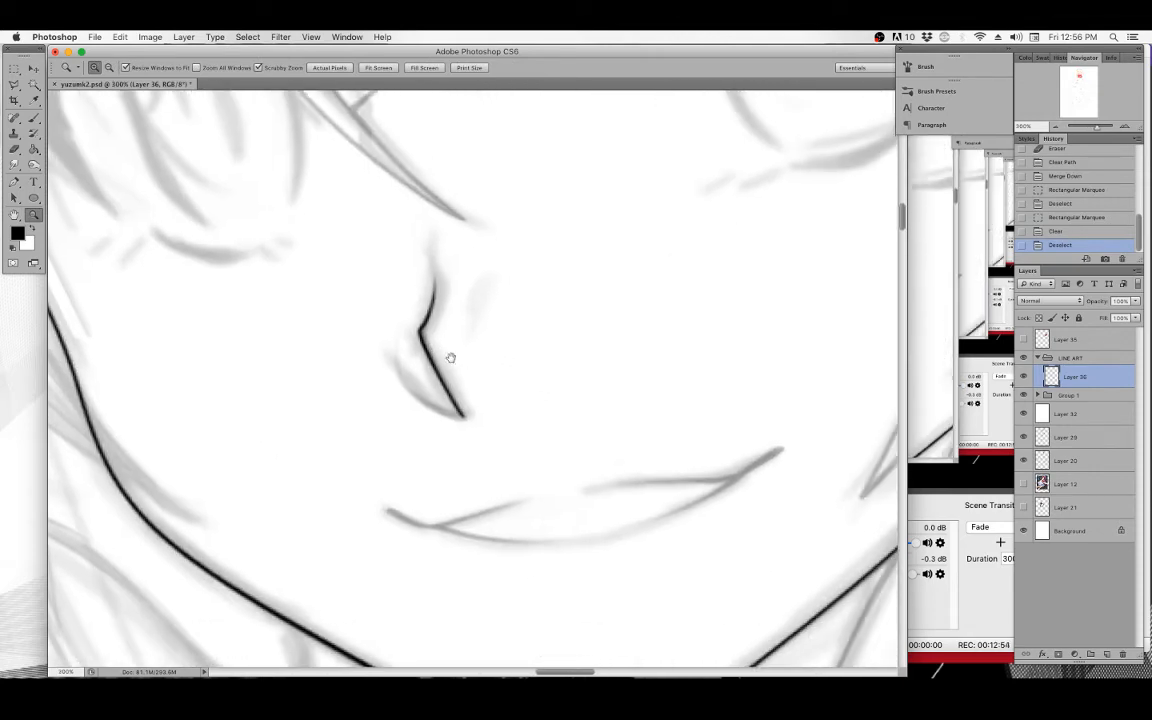
click(451, 358)
click(31, 116)
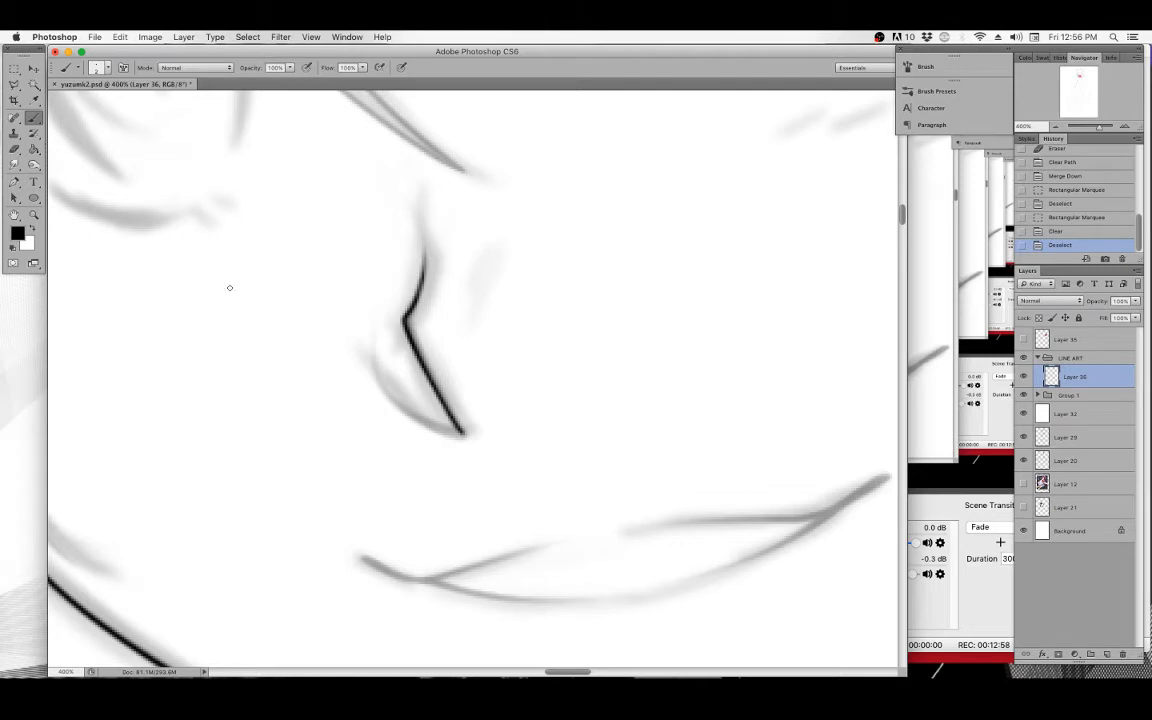
click(15, 182)
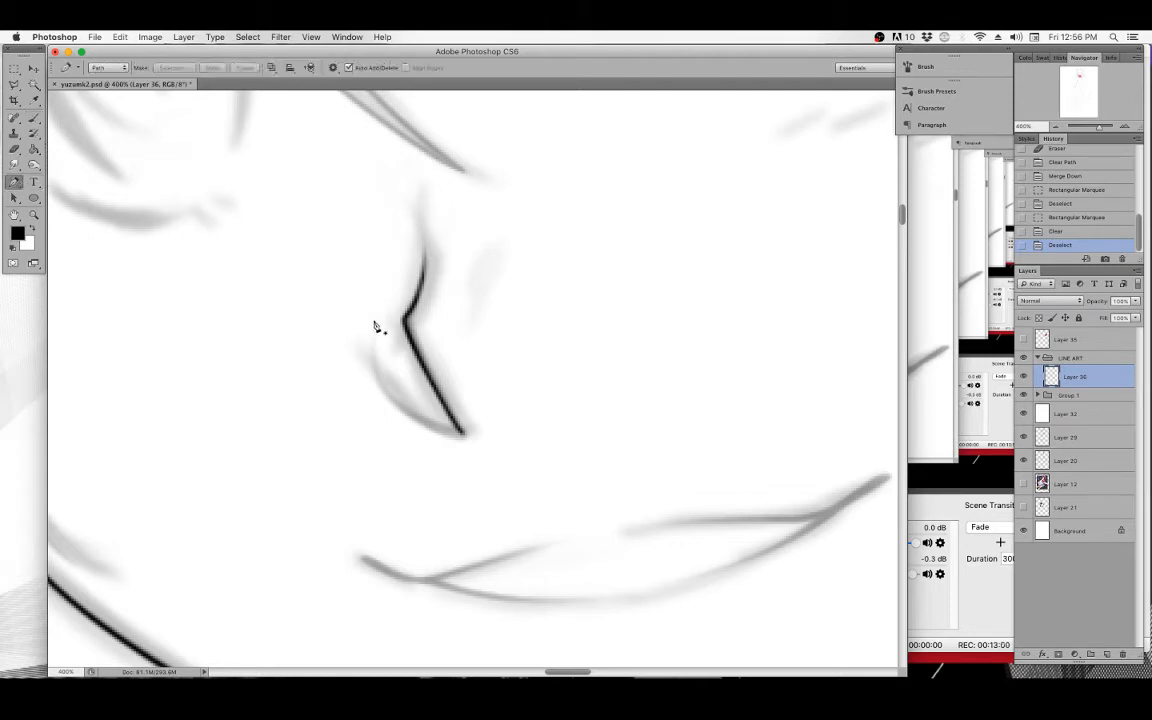
click(376, 320)
drag(388, 401, 421, 434)
click(465, 440)
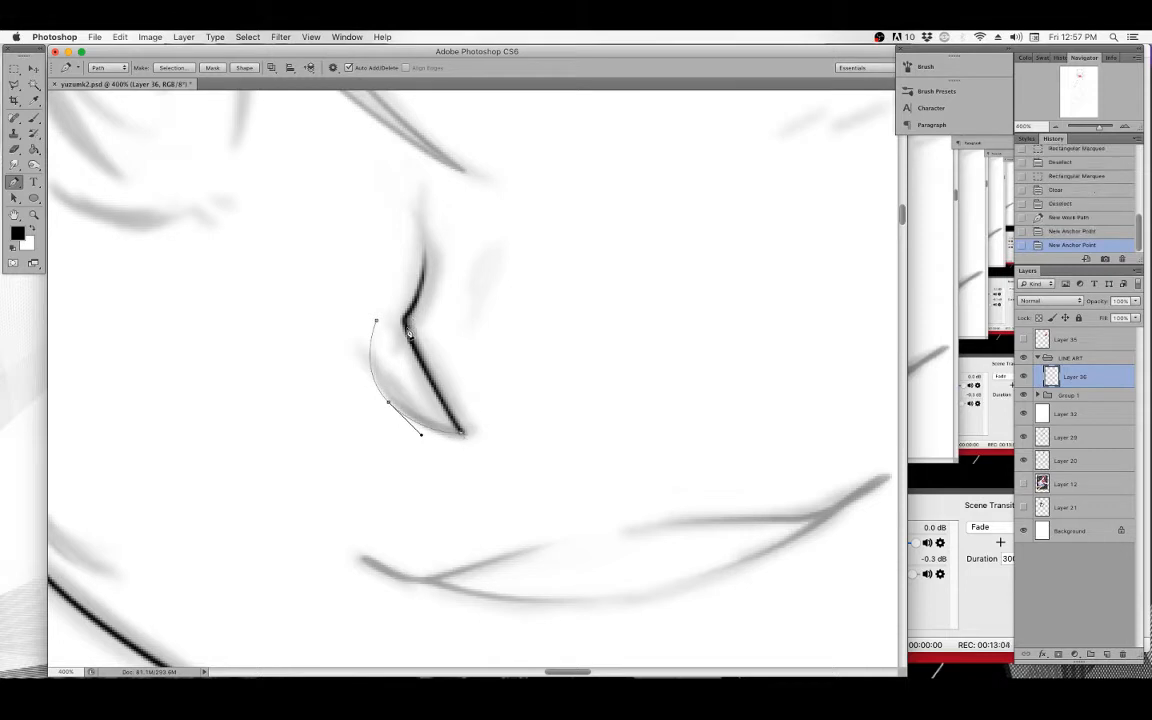
click(401, 307)
Stroke the nose path with the Brush using Simulate Pressure.
click(34, 118)
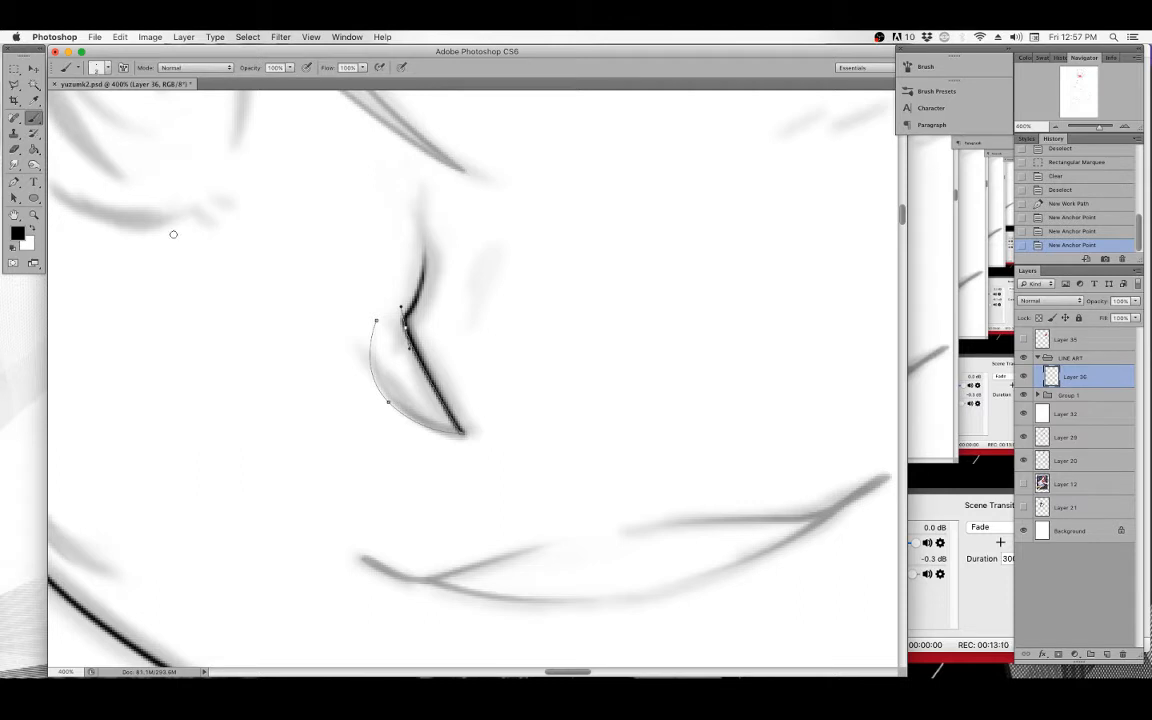
click(15, 185)
right_click(418, 367)
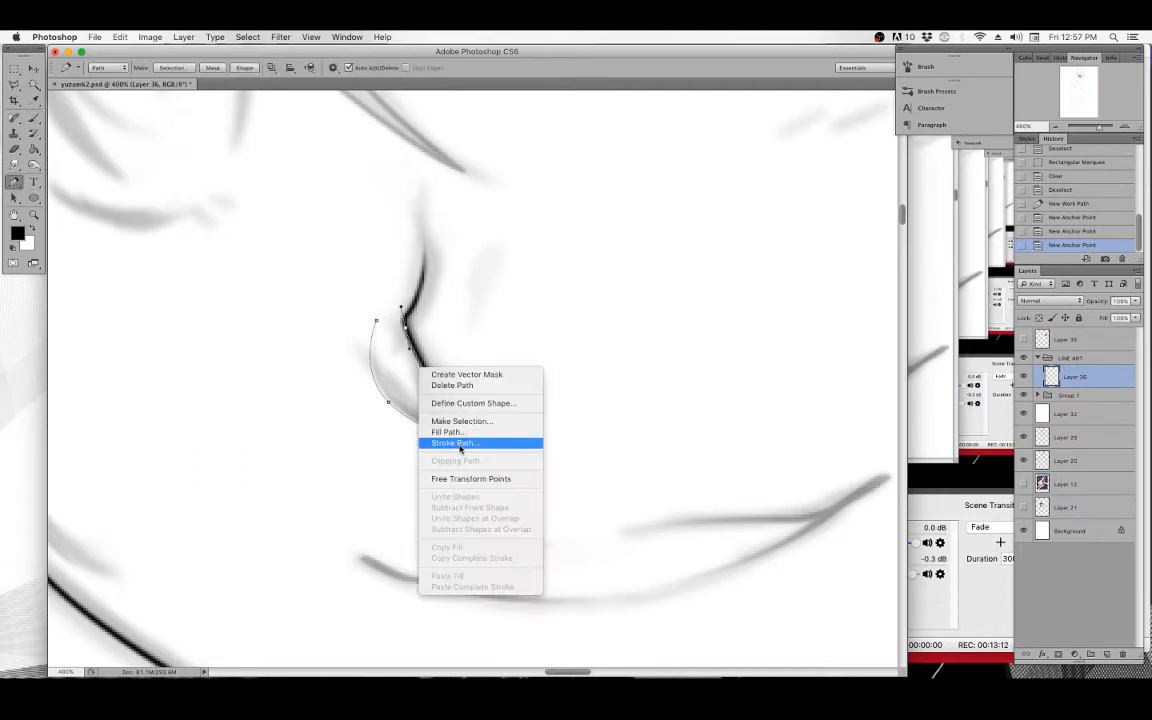
click(459, 444)
click(458, 360)
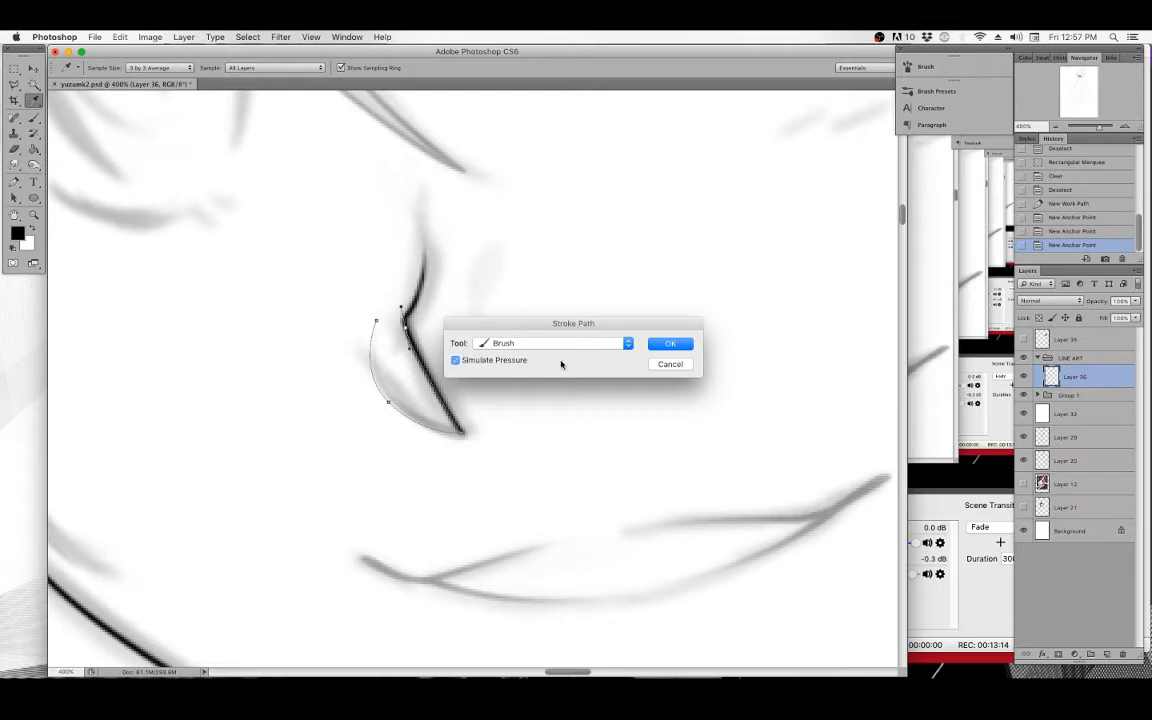
click(669, 346)
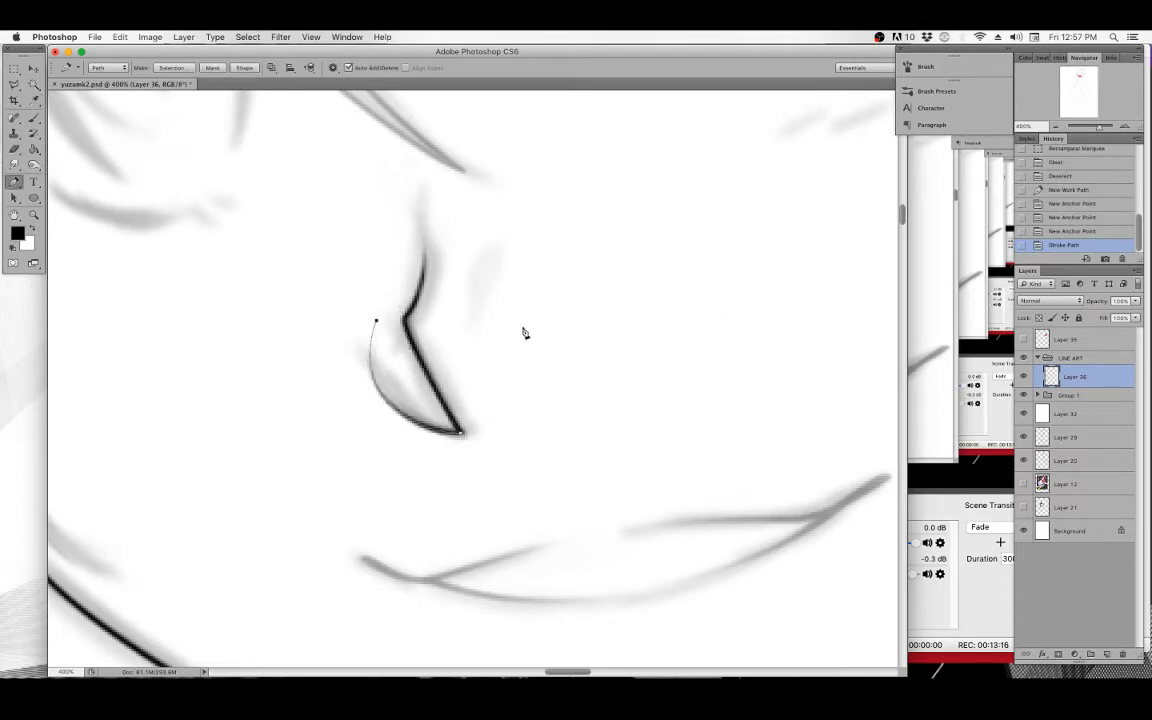
key(BackSpace)
key(BackSpace)
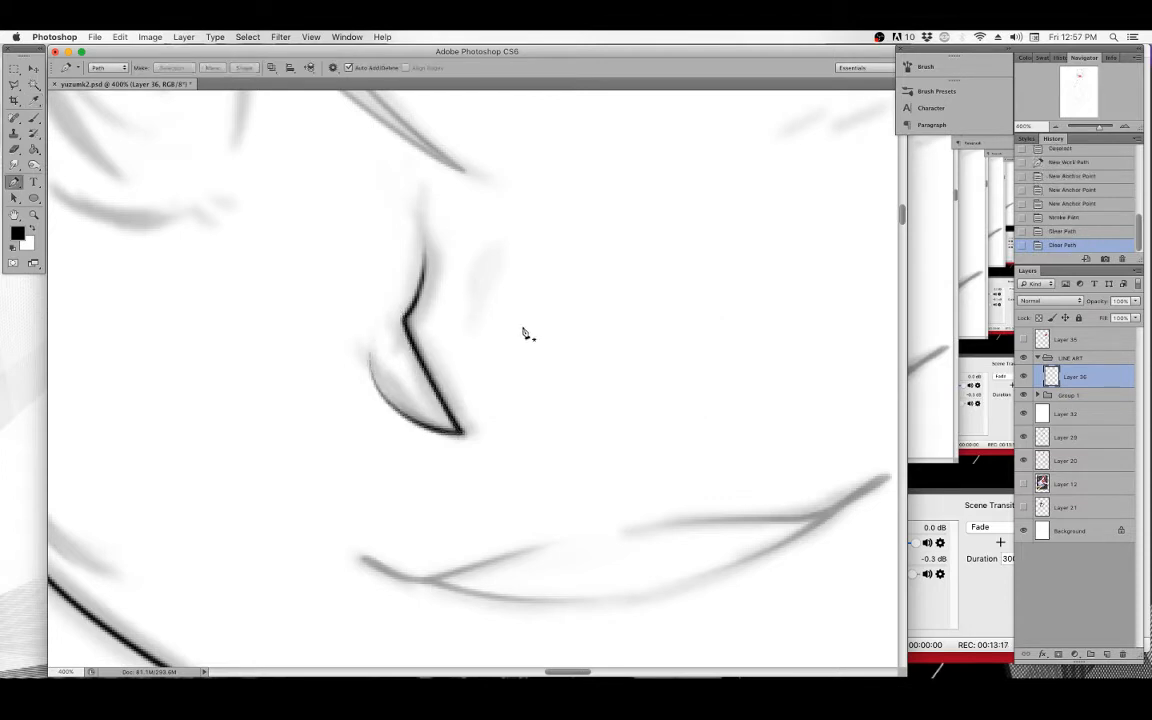
click(386, 401)
click(459, 430)
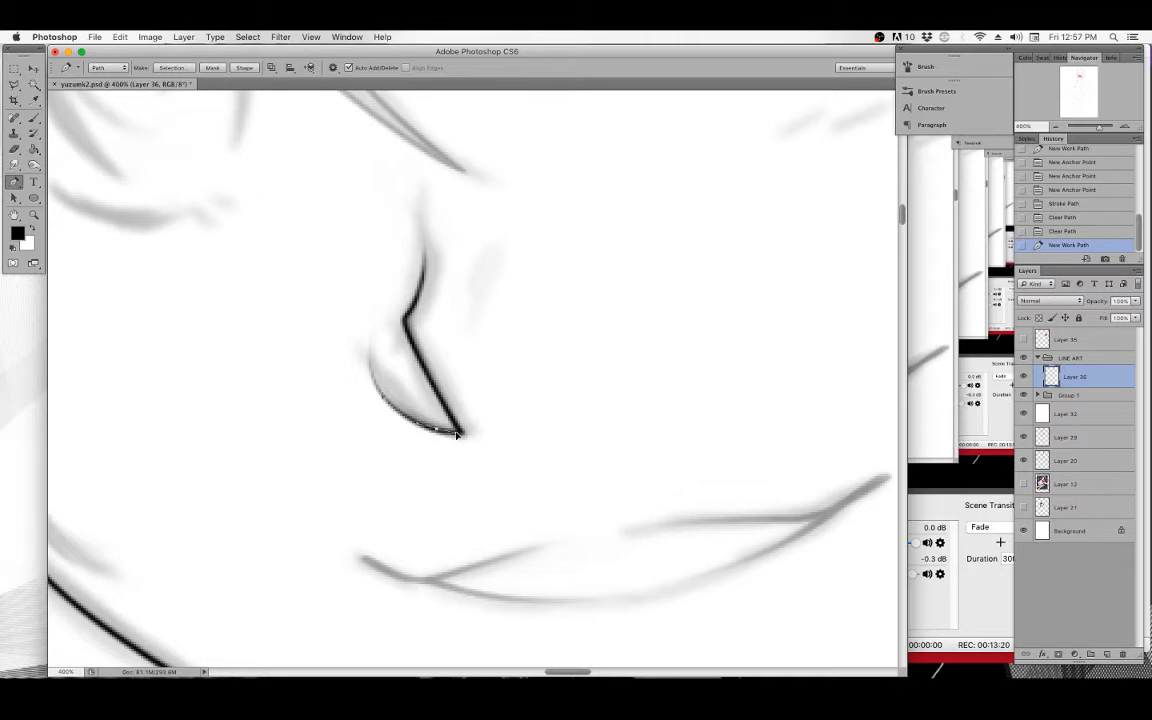
click(409, 345)
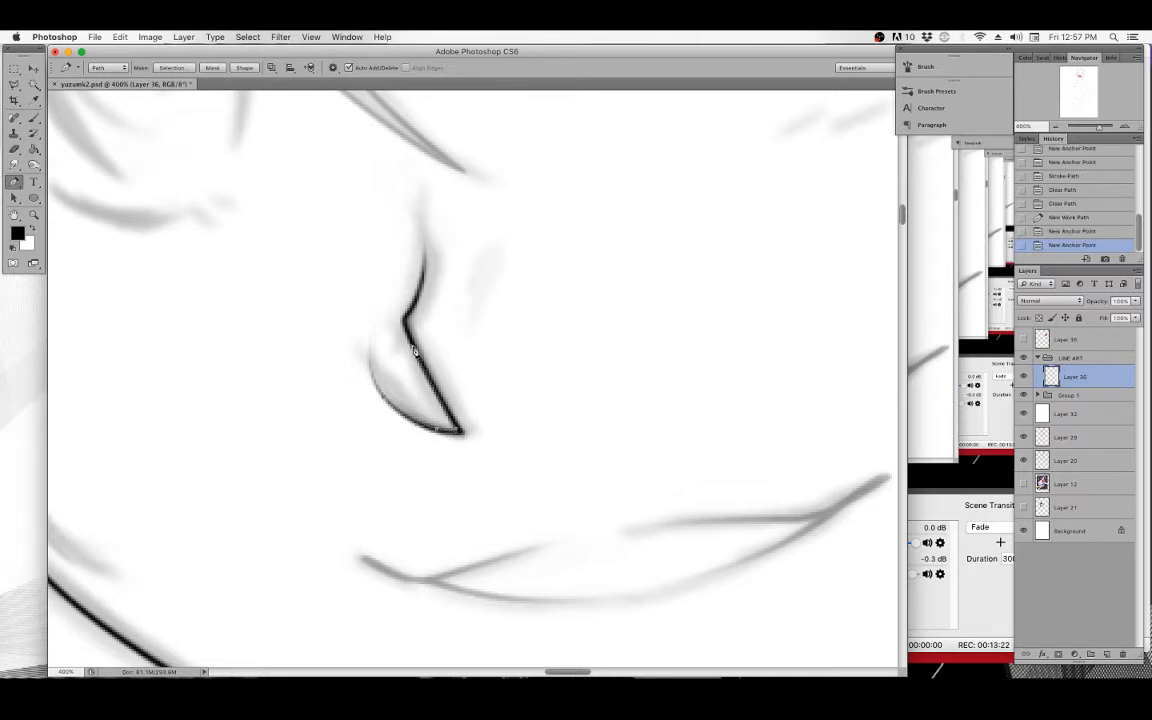
click(444, 404)
drag(458, 432, 459, 430)
click(1070, 203)
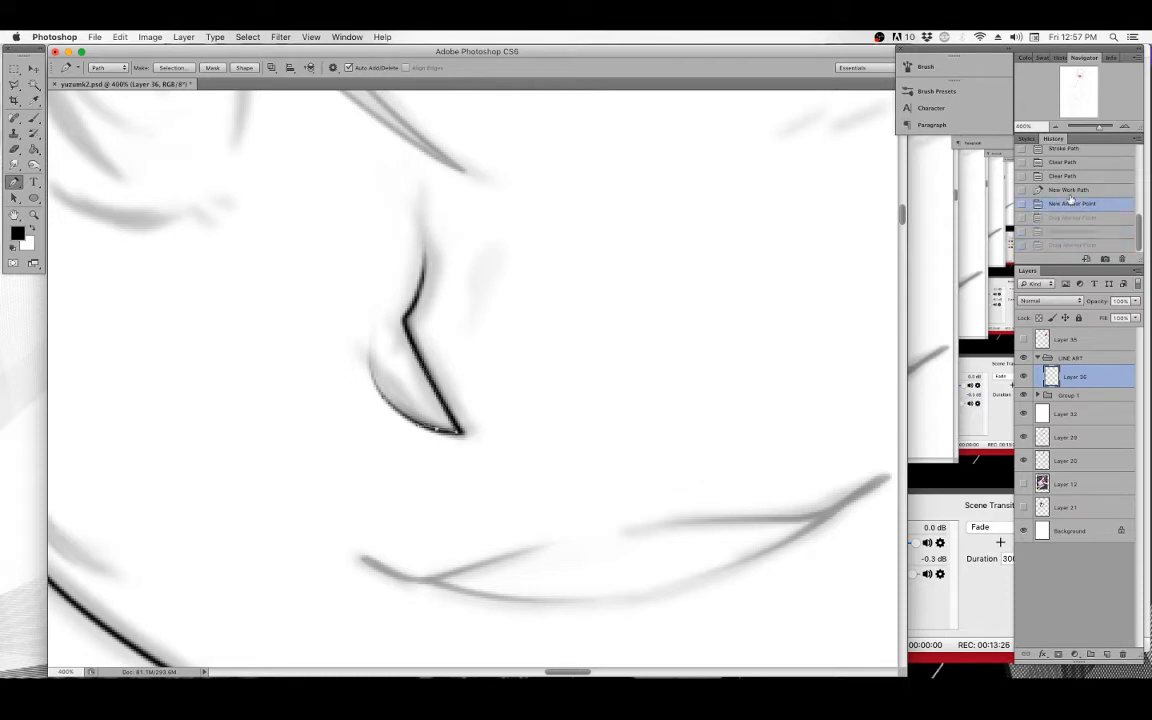
click(1070, 189)
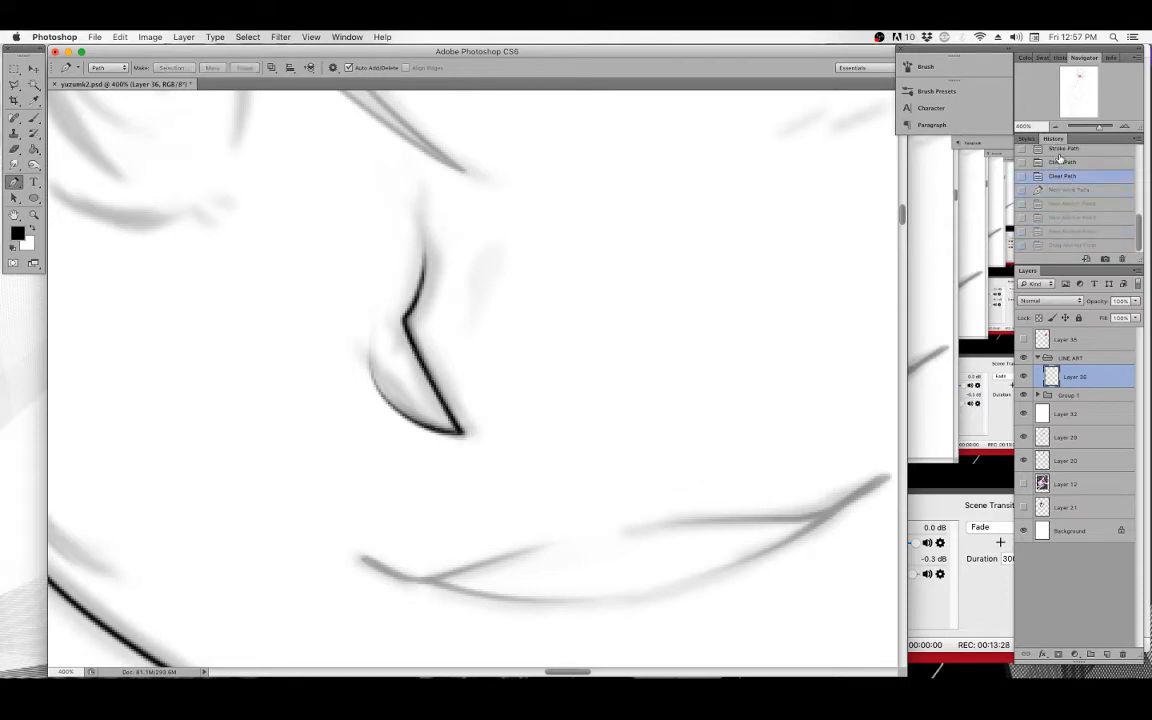
click(1063, 152)
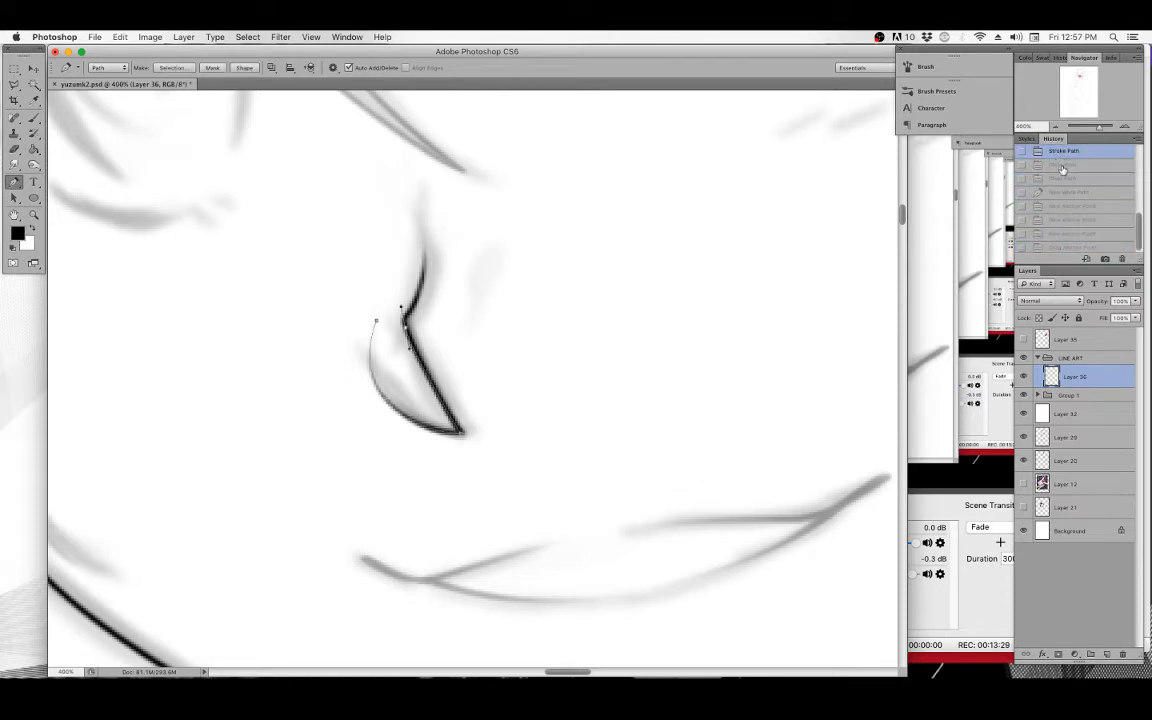
Adjust the nose path's end anchor points and stroke it again with the Brush.
click(460, 435)
click(459, 432)
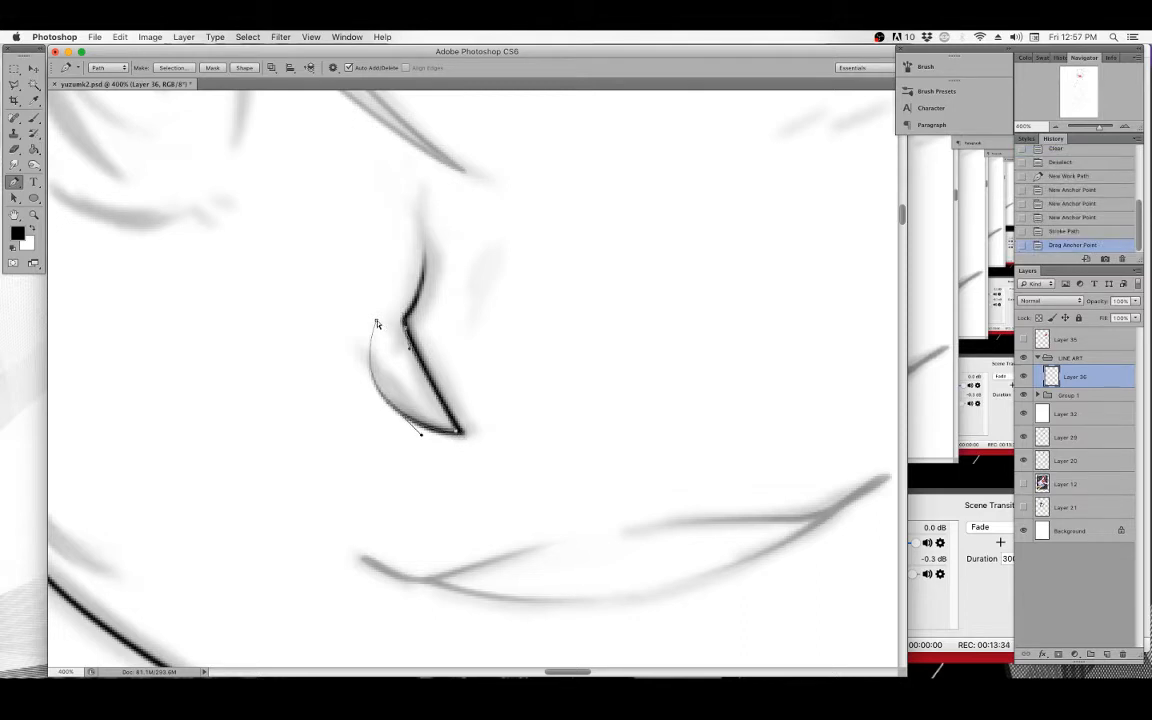
drag(377, 324, 373, 327)
click(460, 435)
right_click(432, 368)
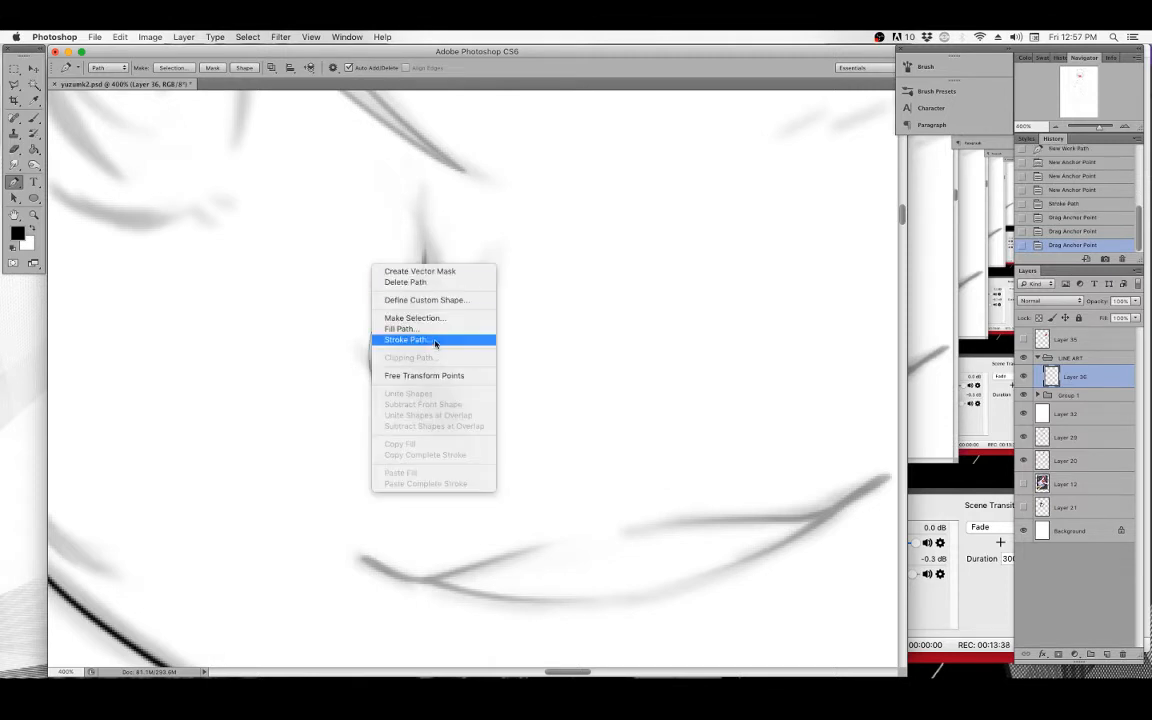
click(432, 337)
click(669, 344)
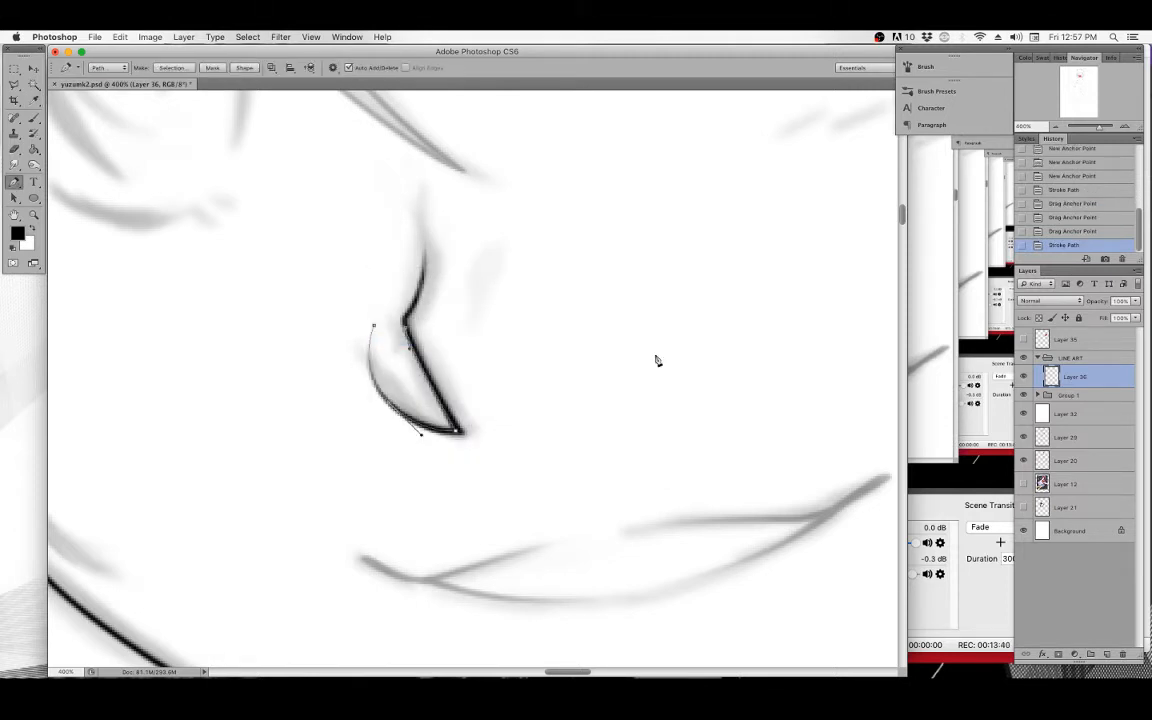
Delete the nose path.
key(p)
key(BackSpace)
key(BackSpace)
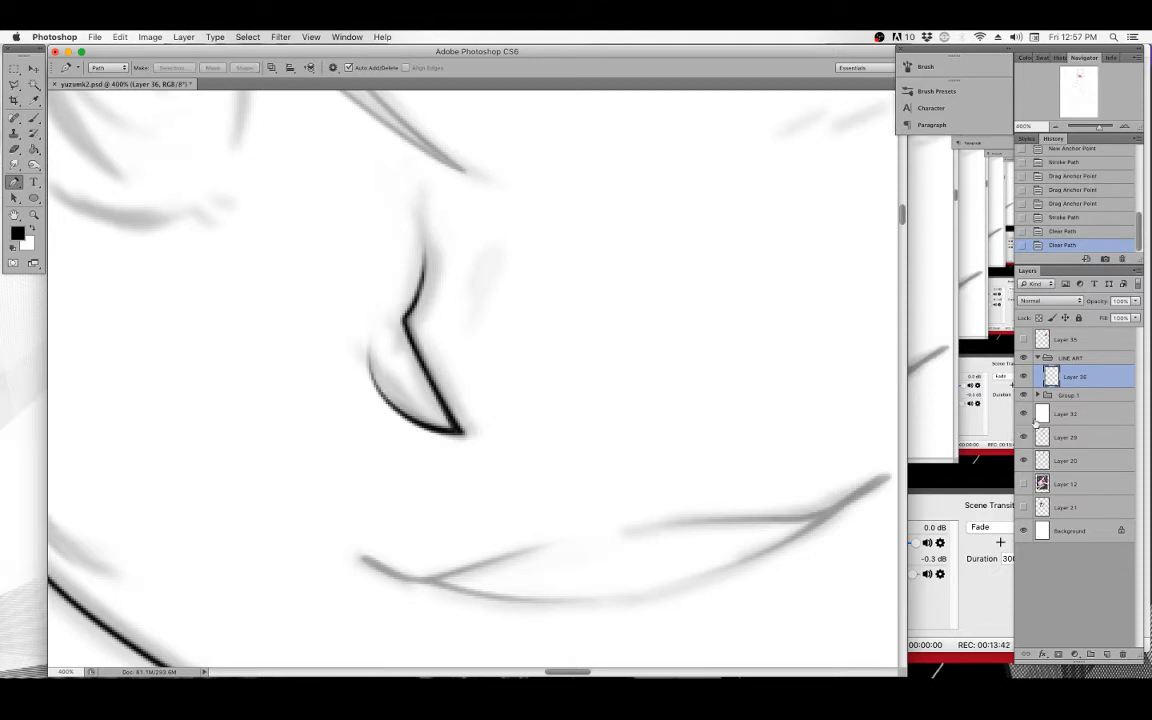
Select Layer 32 and temporarily hide the sketch layers to check the inked nose line.
click(1077, 418)
click(1023, 396)
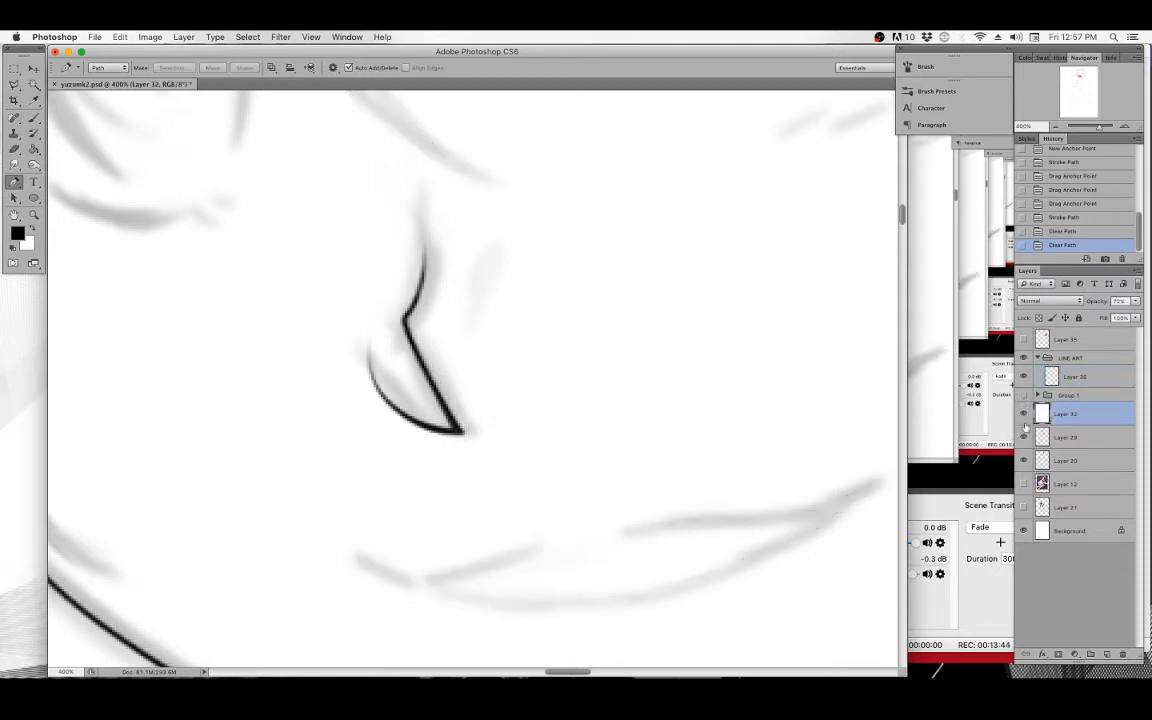
click(1023, 438)
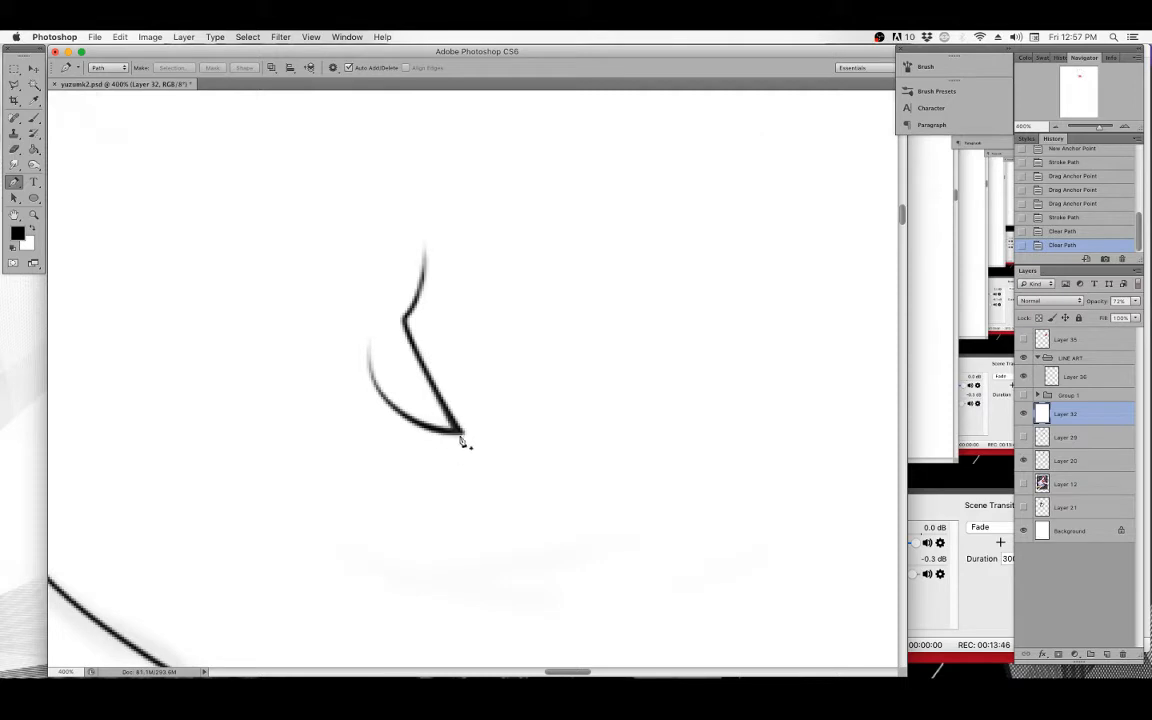
click(34, 117)
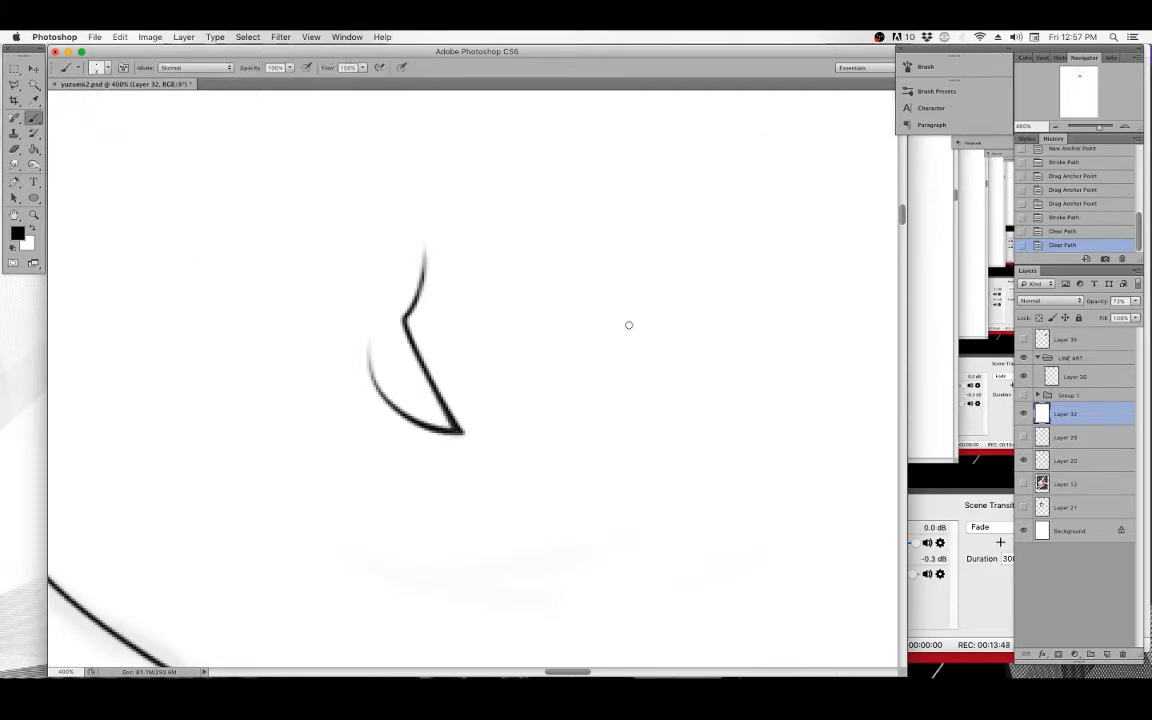
click(1023, 438)
click(1023, 395)
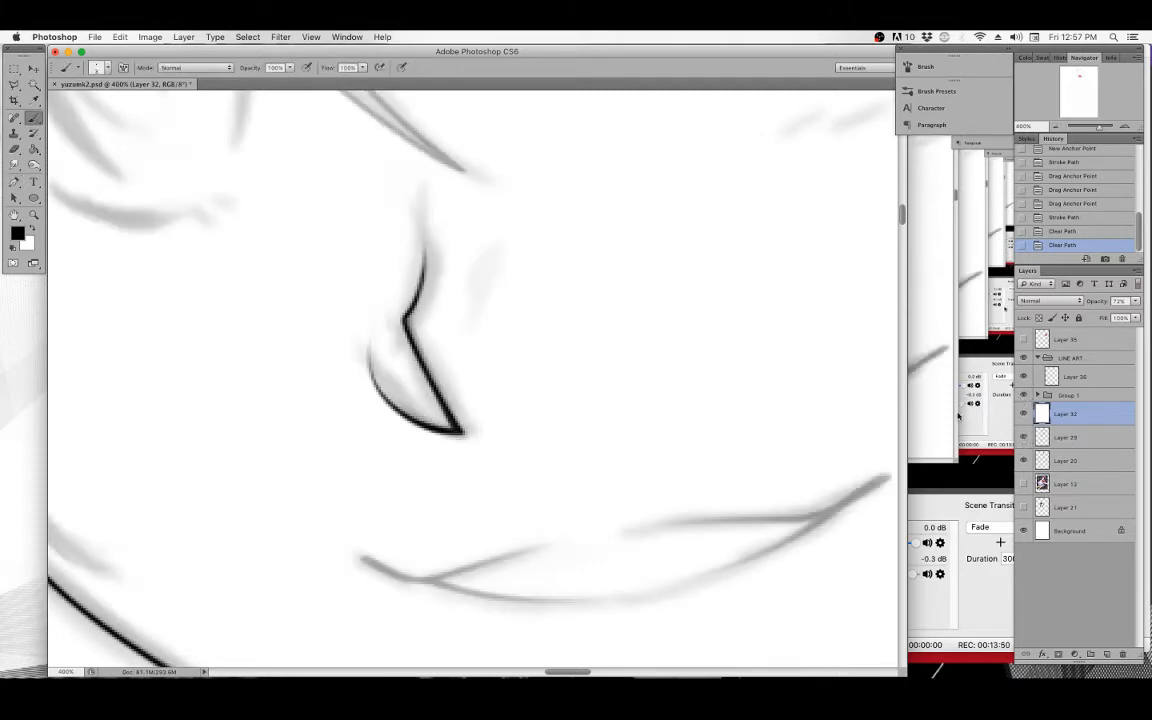
Move to the eye and start a Pen path curving up from the outer corner of the upper eyelid.
drag(472, 236, 466, 261)
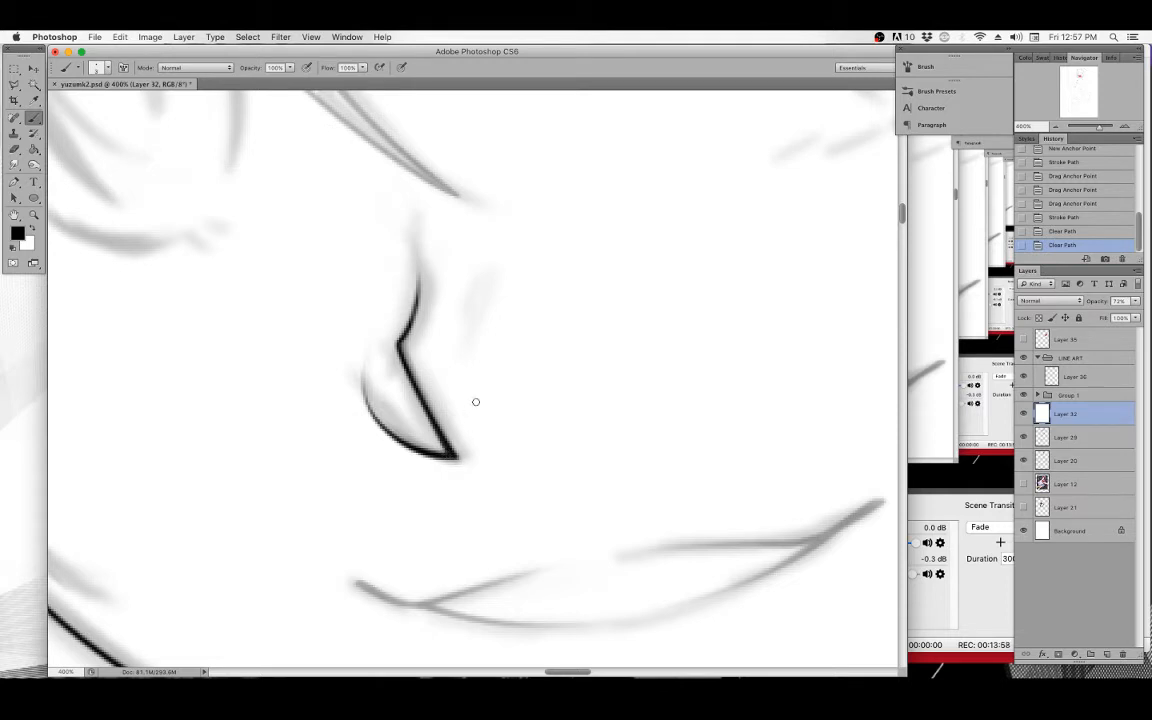
drag(639, 359, 492, 457)
drag(599, 347, 521, 430)
drag(351, 516, 582, 310)
drag(534, 396, 507, 475)
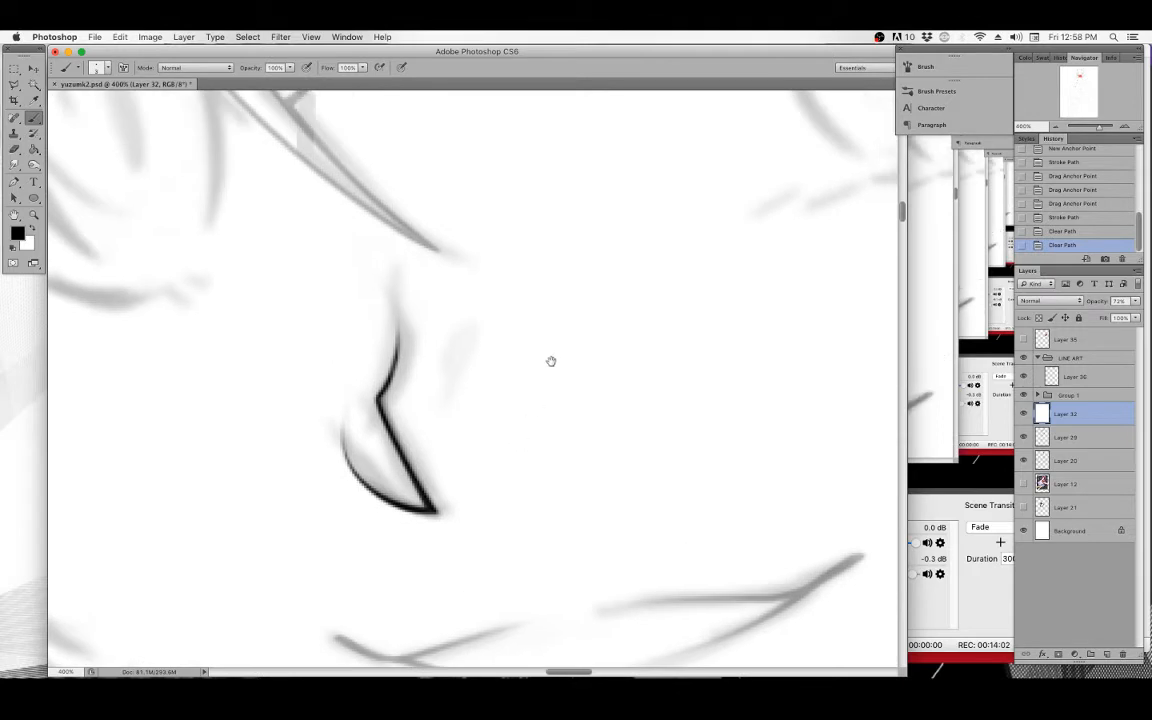
drag(551, 361, 536, 403)
key(super+minus)
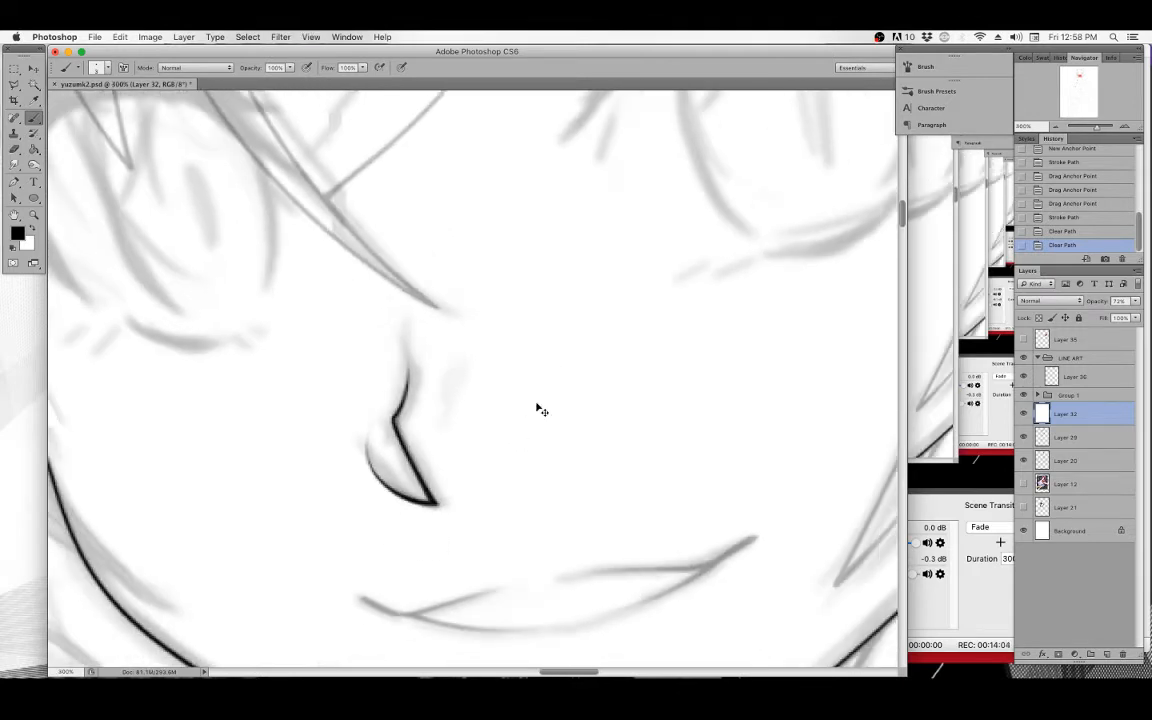
drag(635, 347, 373, 443)
mouse_move(520, 364)
mouse_down()
mouse_move(555, 355)
mouse_move(597, 249)
mouse_move(472, 339)
mouse_move(517, 368)
mouse_move(391, 432)
mouse_move(478, 447)
mouse_move(502, 393)
mouse_up()
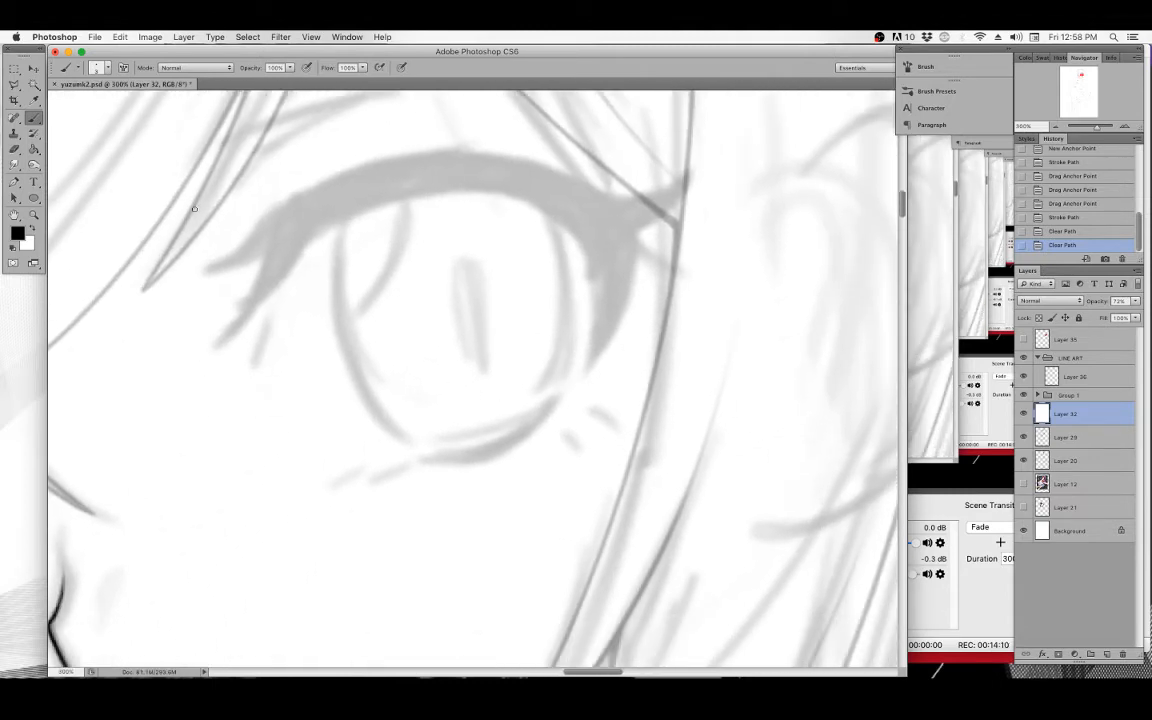
click(16, 181)
mouse_move(383, 272)
mouse_down()
mouse_move(434, 326)
mouse_move(439, 351)
mouse_up()
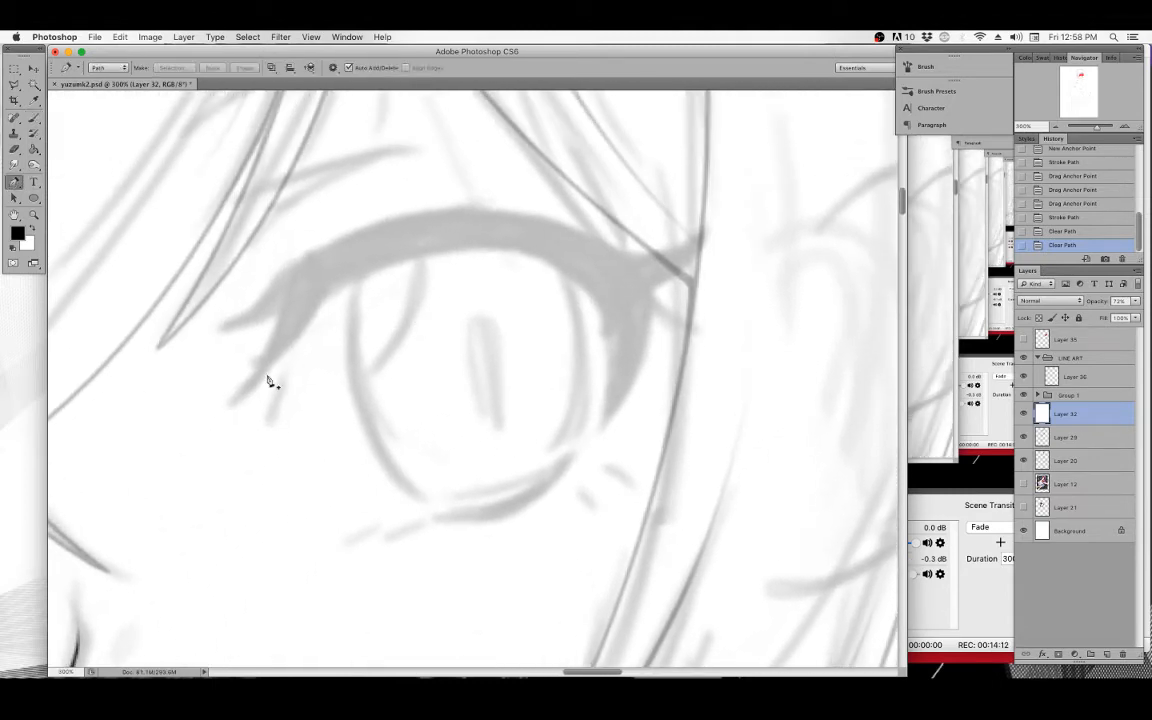
click(230, 407)
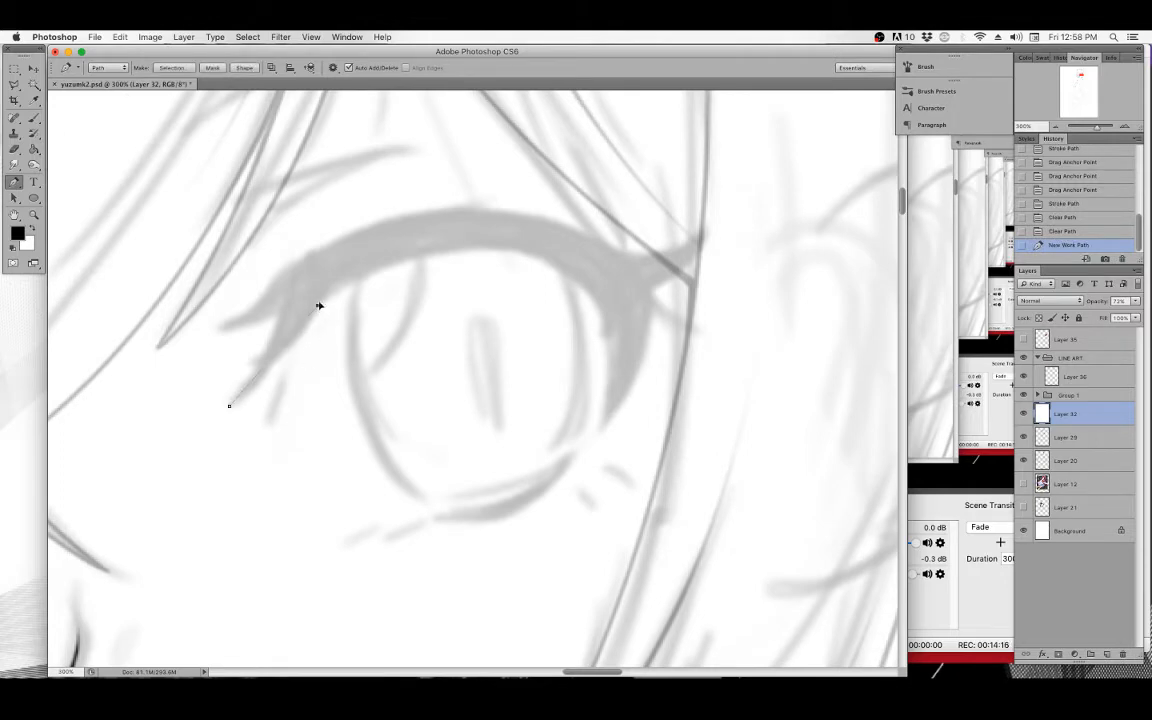
drag(318, 305, 284, 366)
key(super+z)
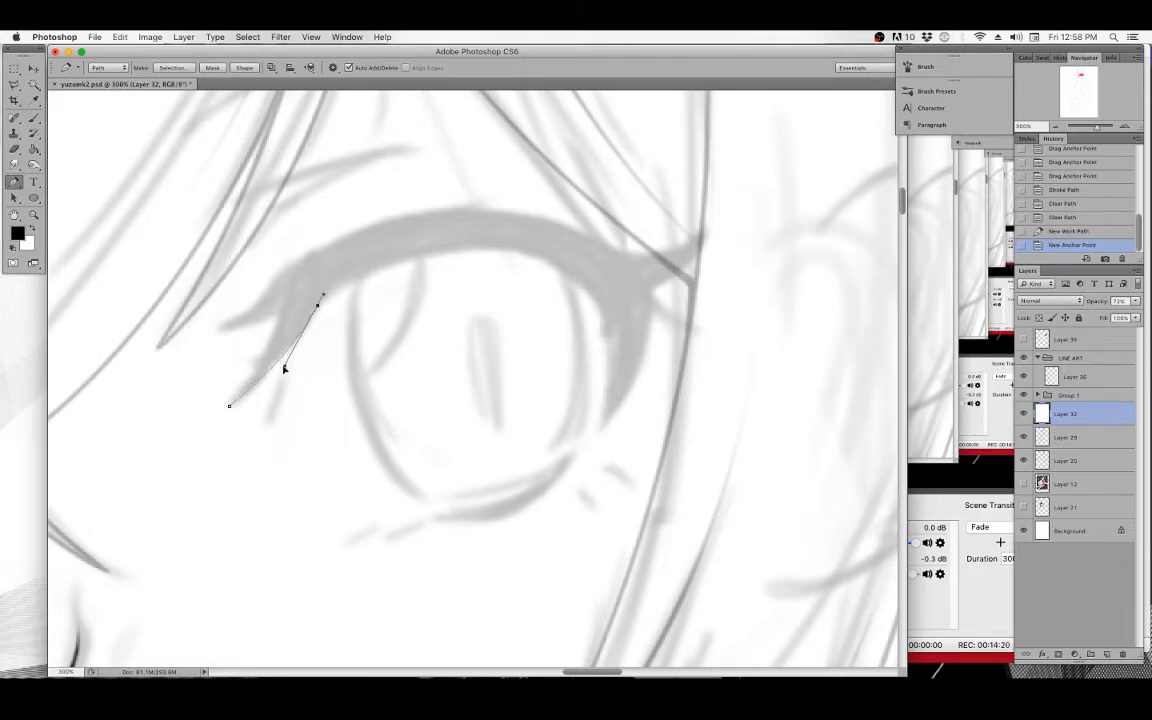
Extend the eyelid path across the top of the eye and down its inner side, adjusting the last anchors.
drag(489, 249, 586, 254)
drag(611, 352, 611, 388)
drag(612, 318, 619, 317)
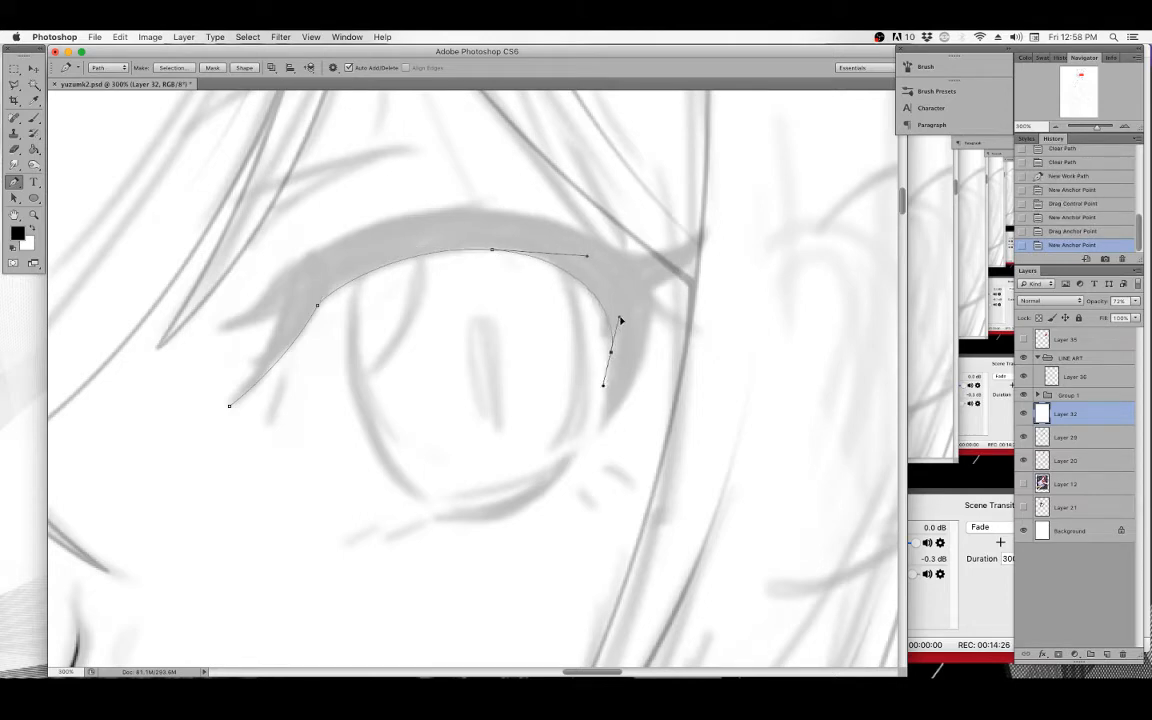
click(589, 438)
drag(607, 388, 612, 351)
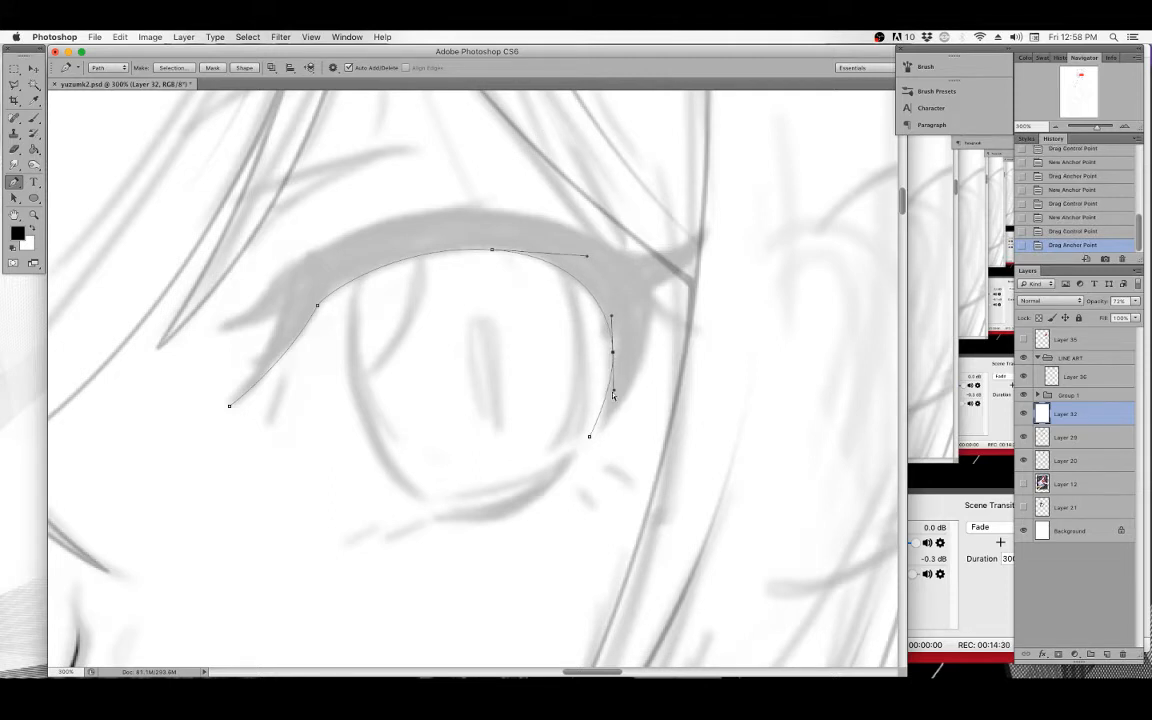
Continue the eyelid path back along its upper edge, add a lash flick at the outer corner, and close it at the starting anchor.
drag(652, 321, 659, 250)
drag(461, 208, 559, 205)
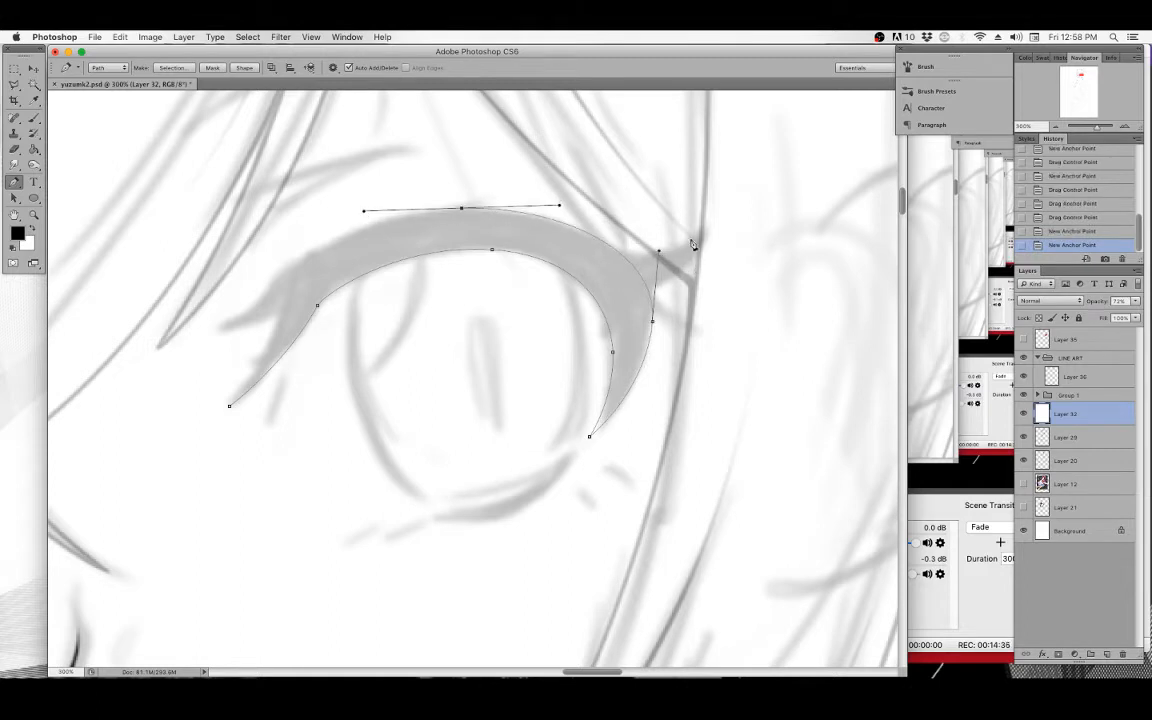
drag(220, 323, 283, 275)
super+click(285, 274)
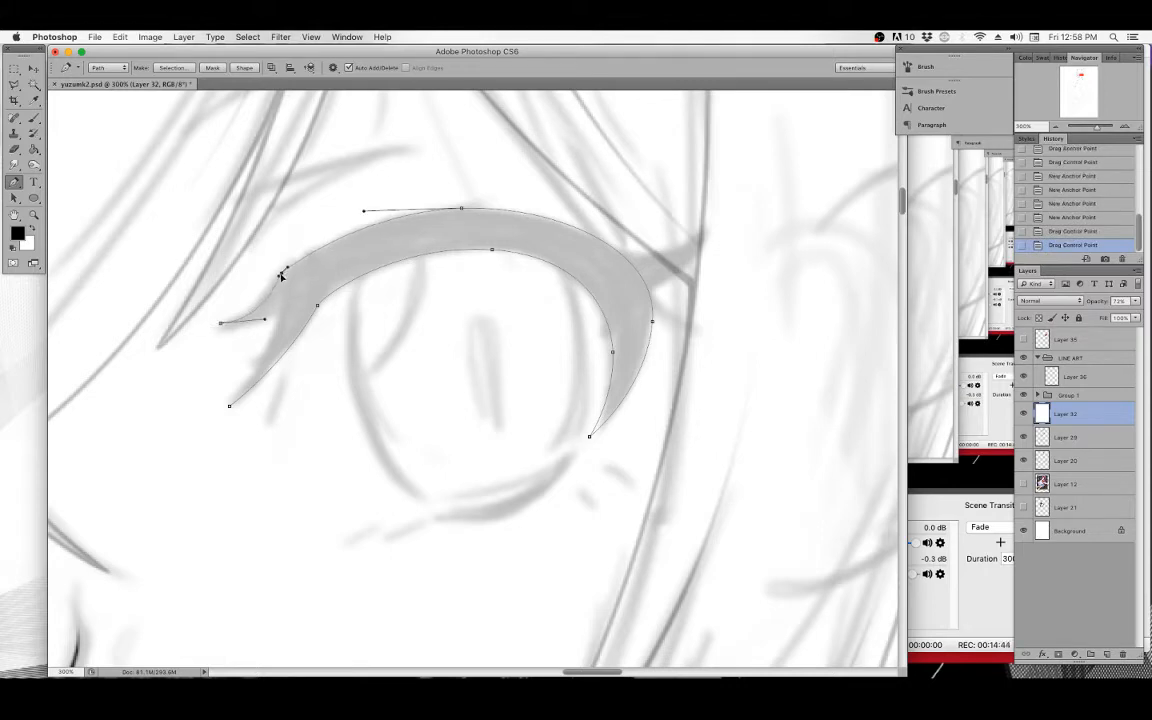
drag(221, 324, 266, 325)
mouse_move(226, 406)
mouse_down()
mouse_move(215, 415)
mouse_move(229, 406)
mouse_up()
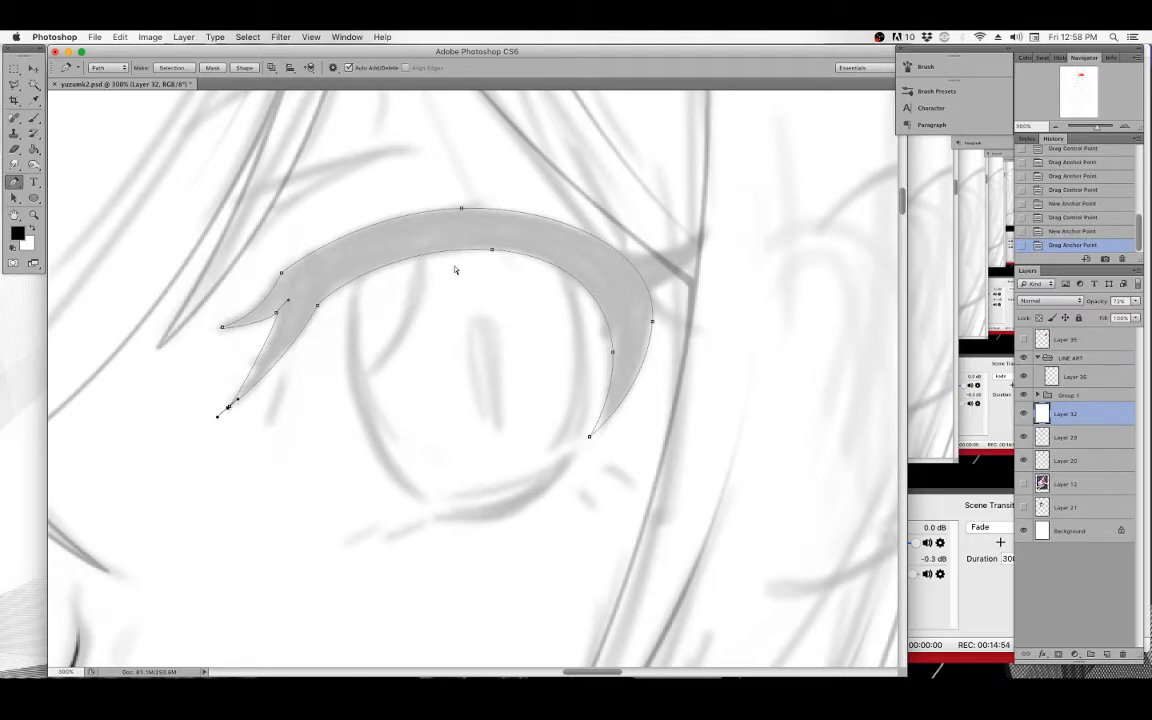
Refine the closed eyelid shape by adjusting its middle and inner-corner anchors and their direction handles.
click(493, 252)
drag(493, 252, 493, 251)
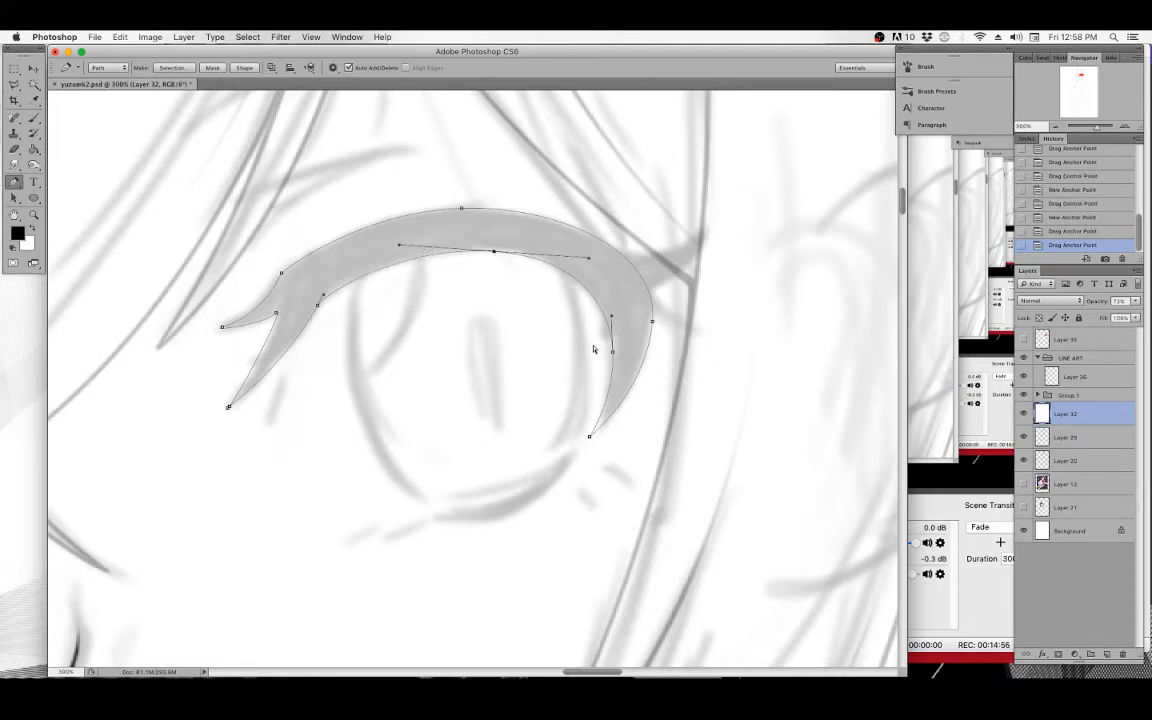
drag(614, 354, 617, 396)
drag(652, 321, 656, 320)
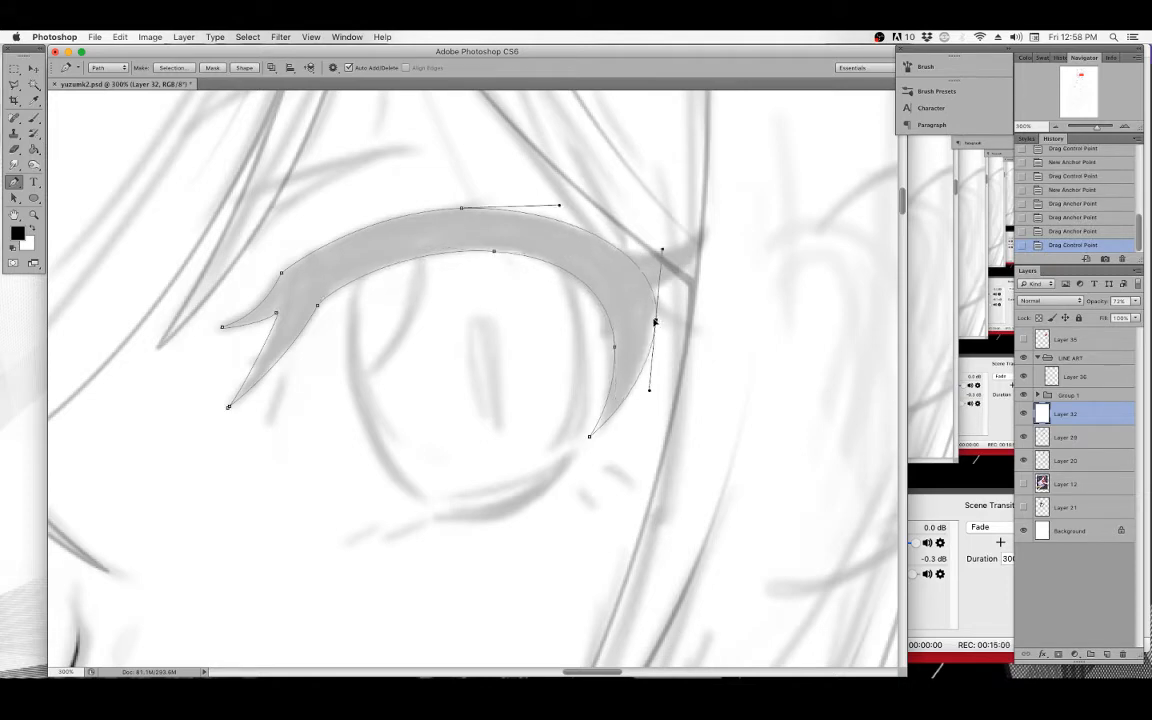
drag(662, 251, 663, 259)
drag(560, 207, 564, 203)
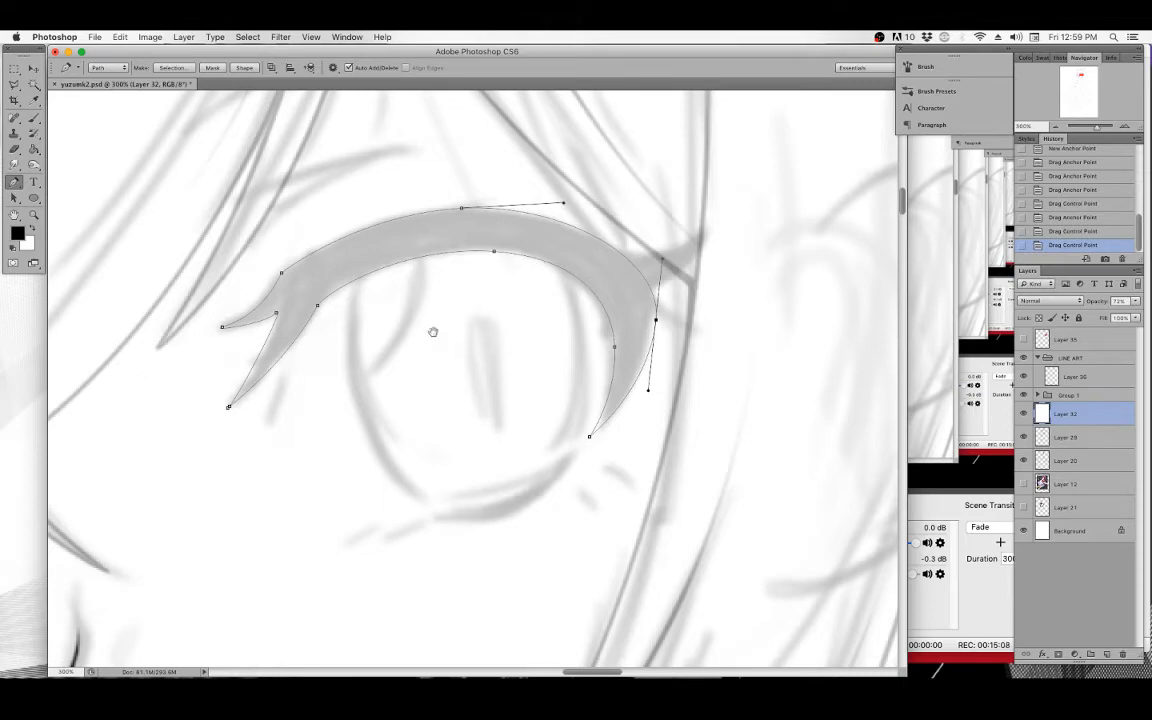
drag(427, 309, 458, 299)
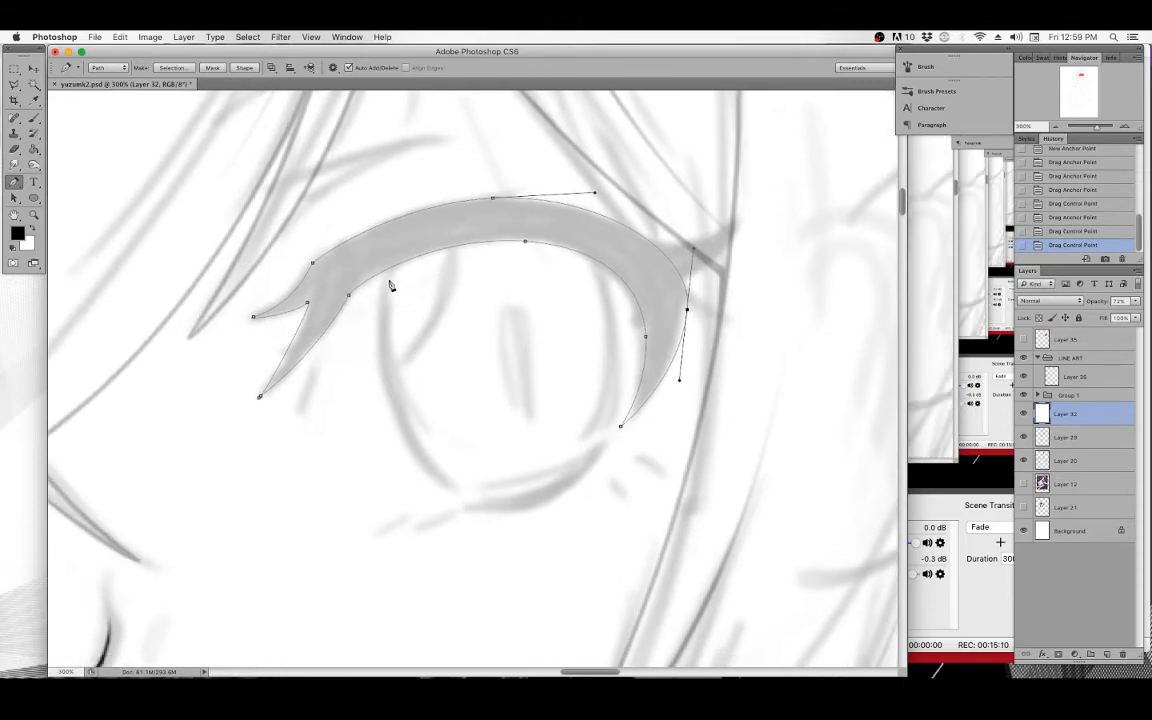
Fill the closed eyelid path with the foreground color at Normal mode and 100% opacity.
right_click(365, 253)
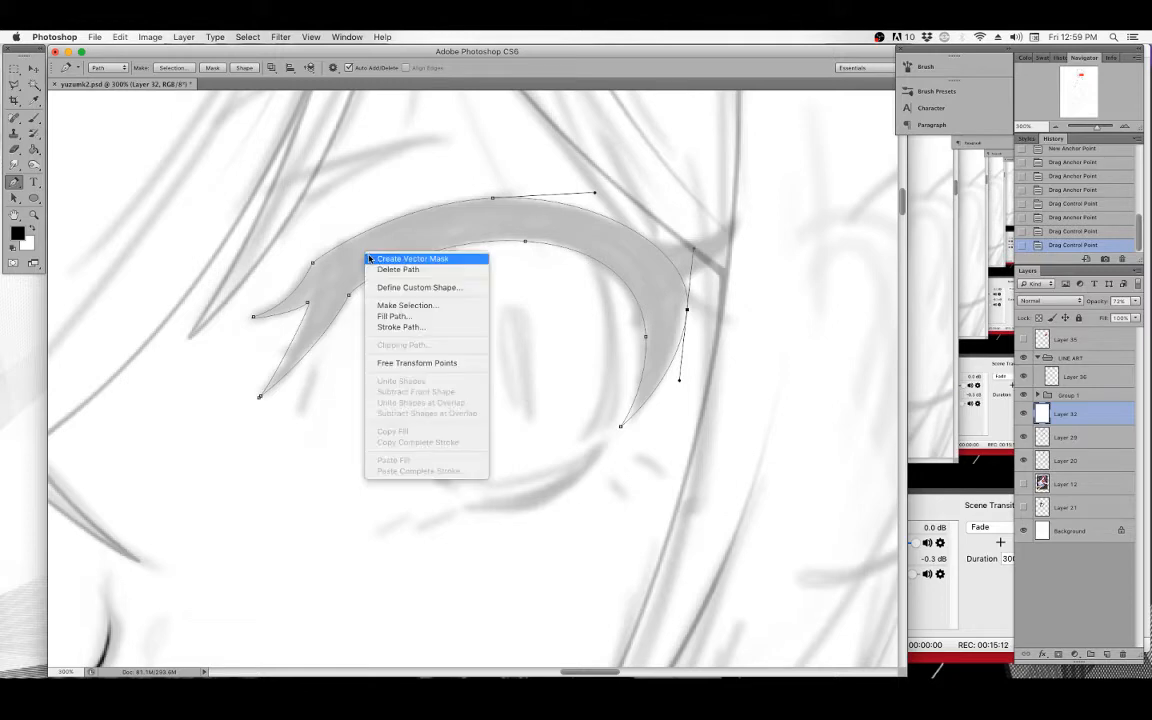
click(404, 318)
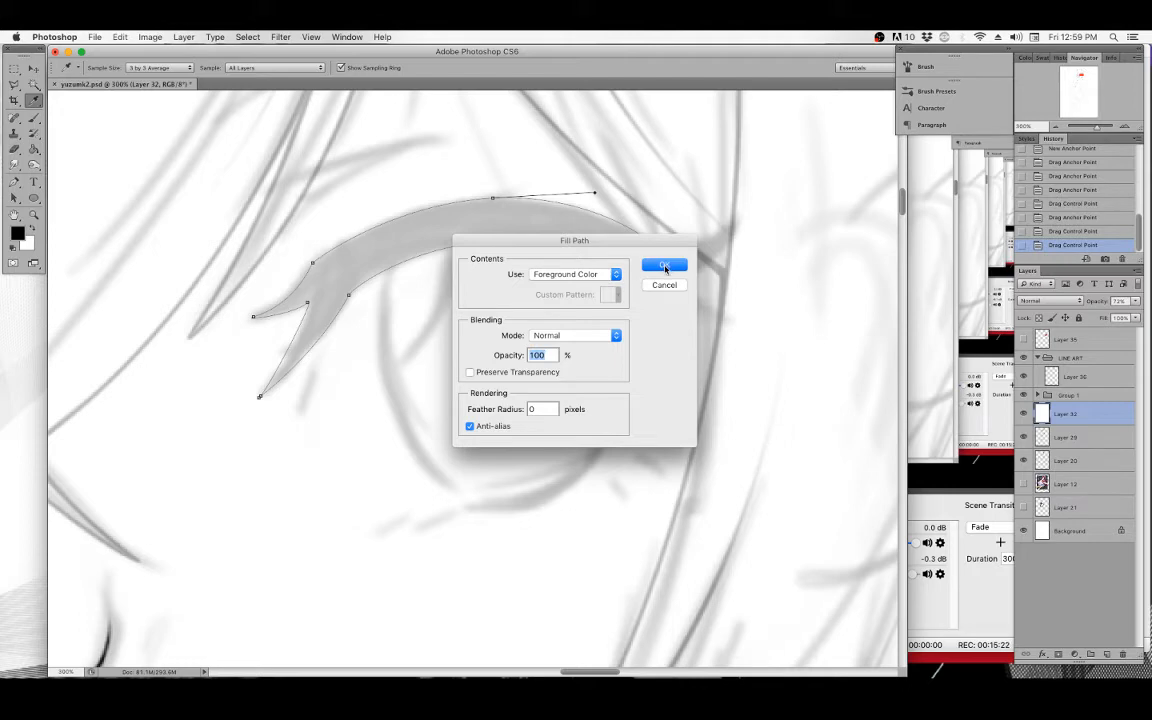
Apply the eyelid fill and clear the work path.
click(662, 268)
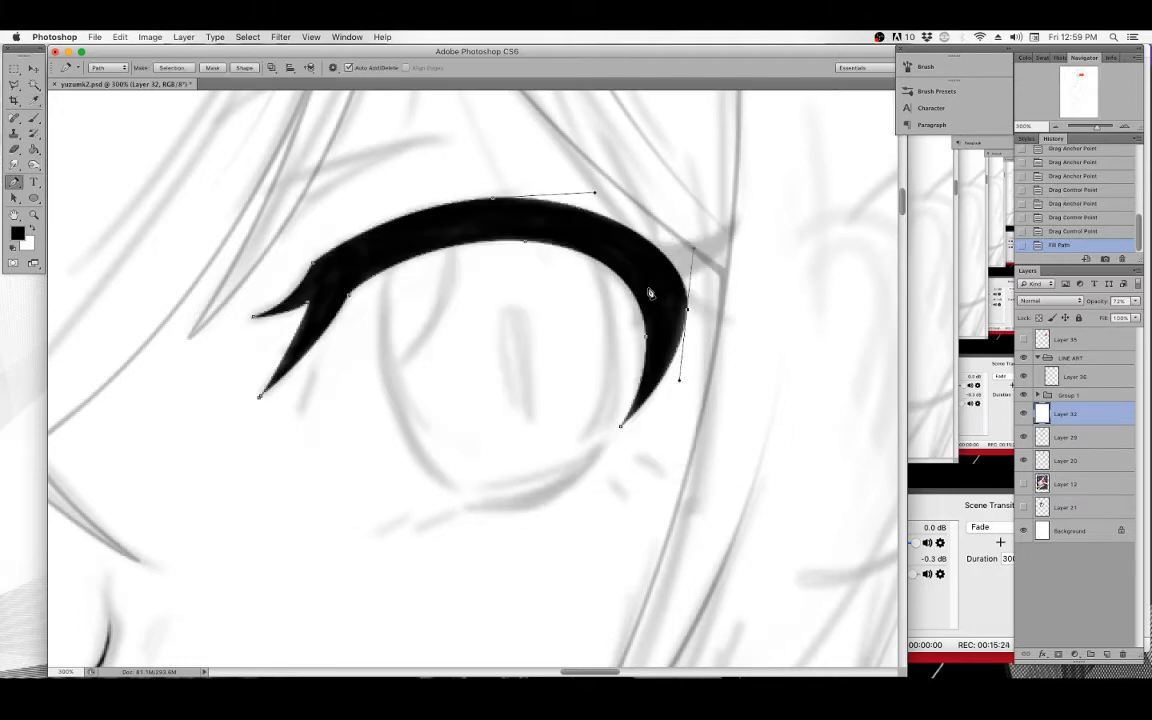
key(BackSpace)
key(BackSpace)
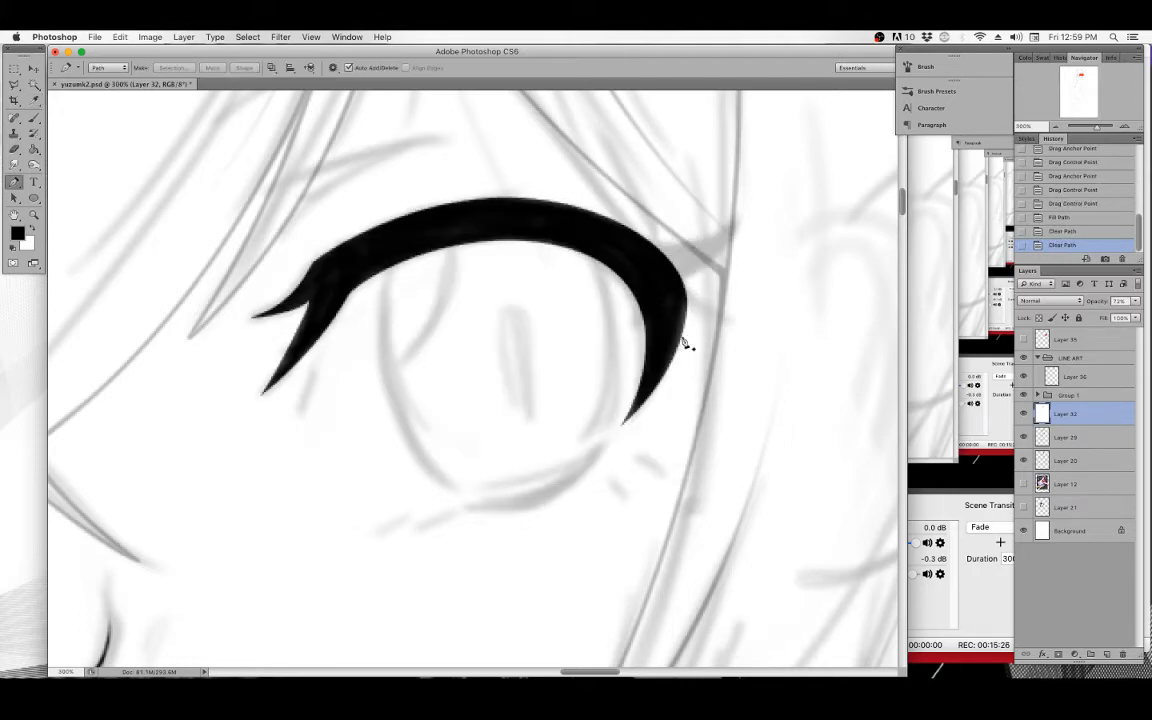
Compare the filled eyelid by zooming and stepping backward and forward through the history.
key(super+minus)
key(super+minus)
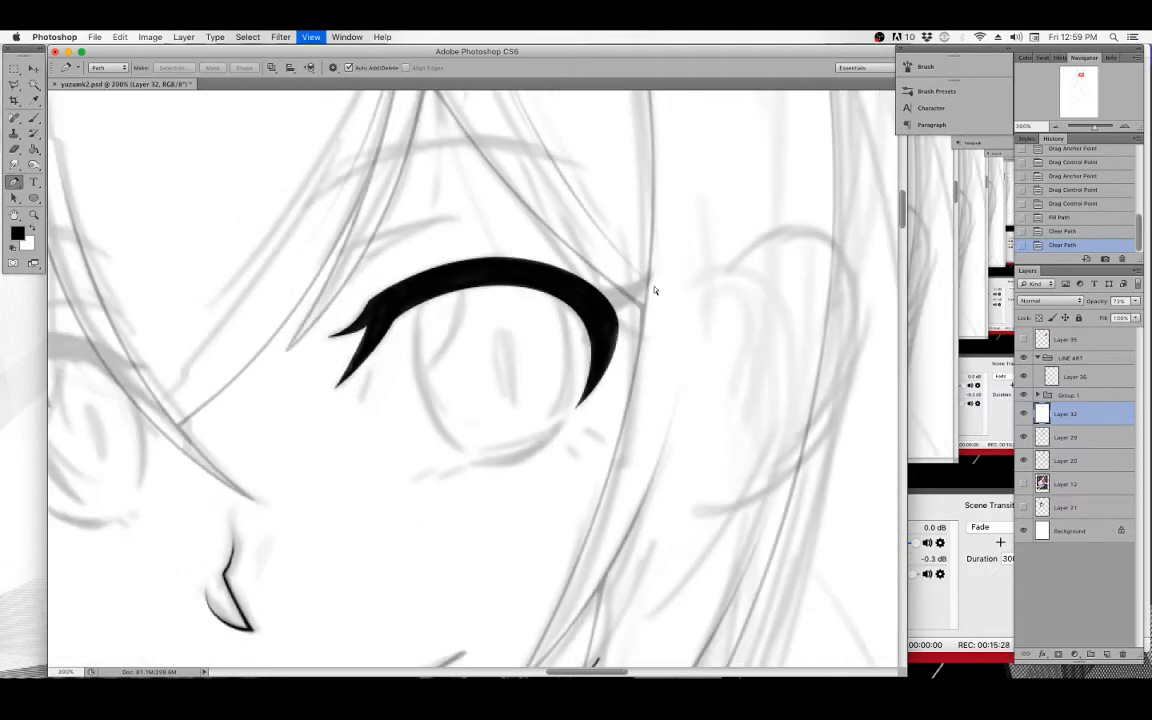
key(super+minus)
key(super+plus)
key(super+plus)
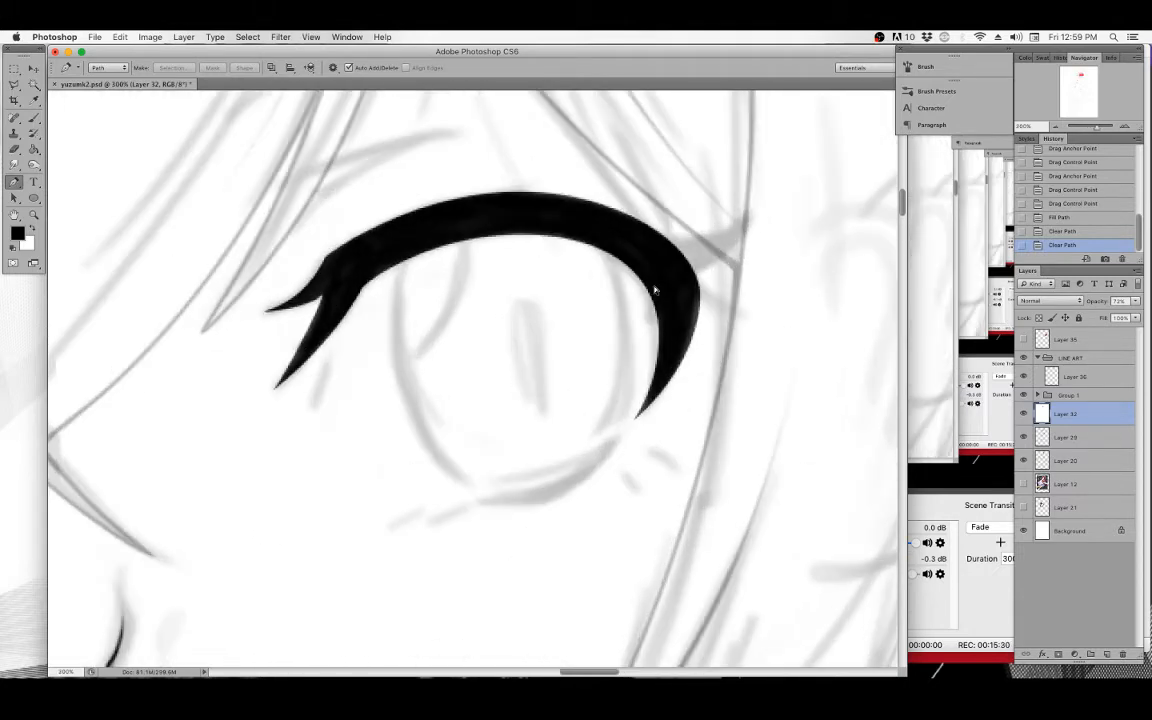
key(super+alt+z)
key(super+alt+z)
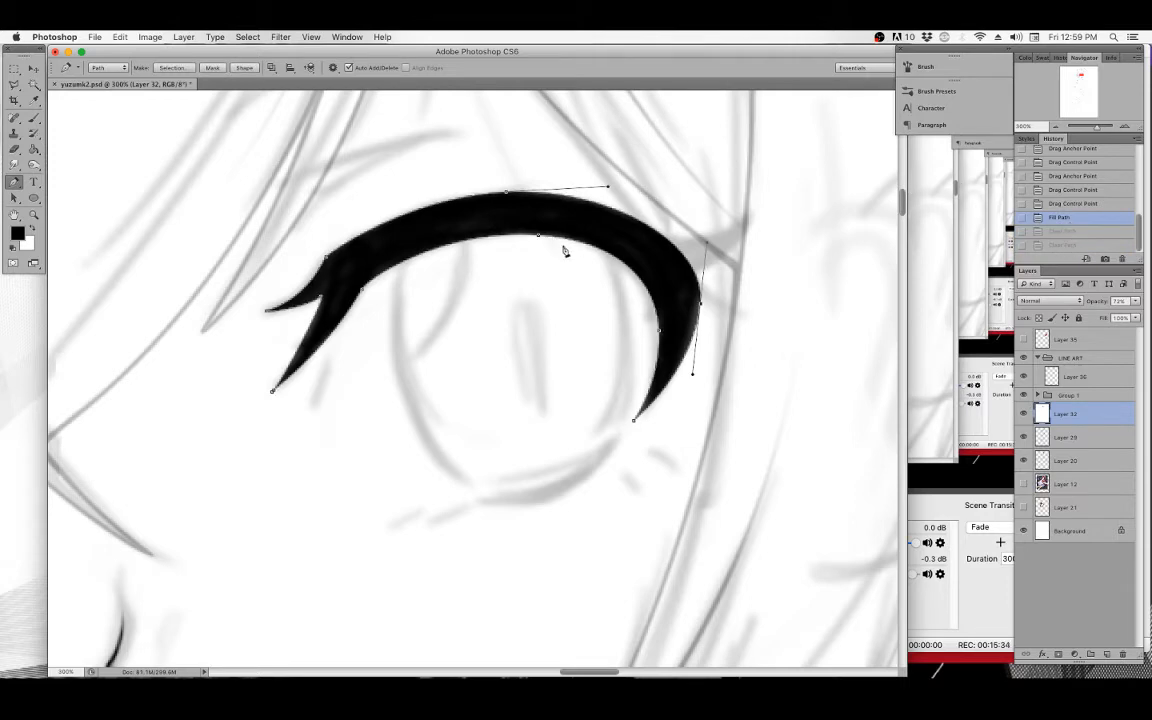
key(super+shift+z)
key(super+shift+z)
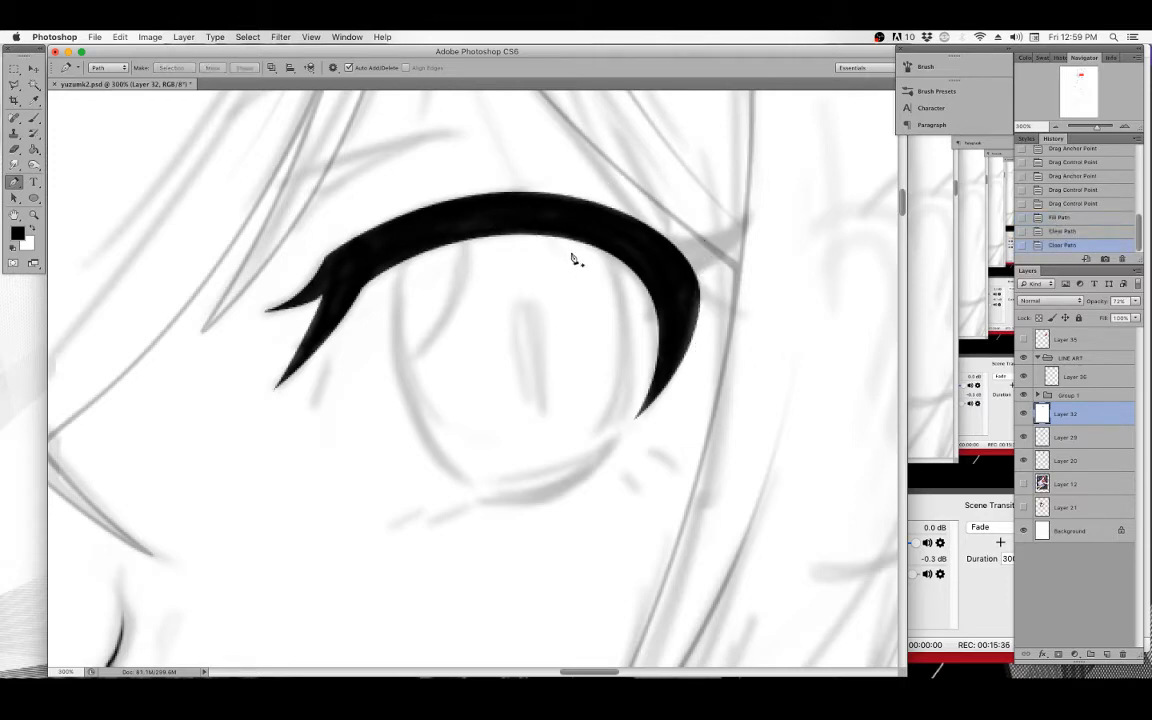
Stroke the restored eyelid path with the Brush and clear the path.
key(super+alt+z)
key(super+alt+z)
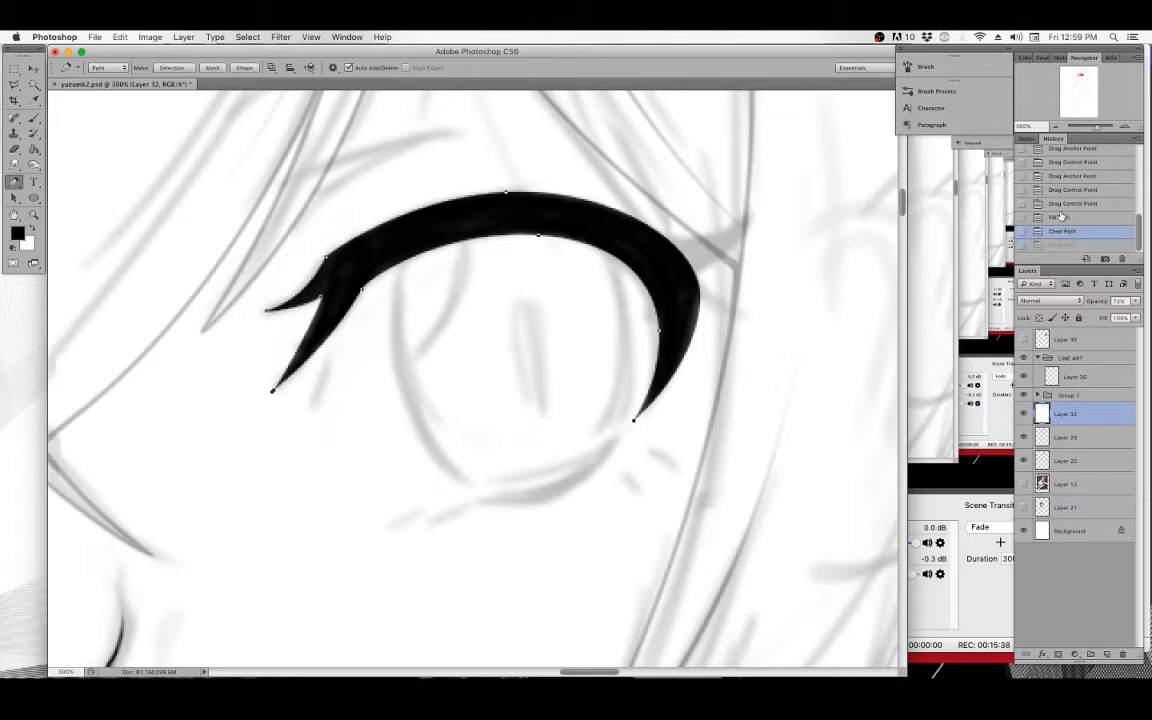
right_click(547, 228)
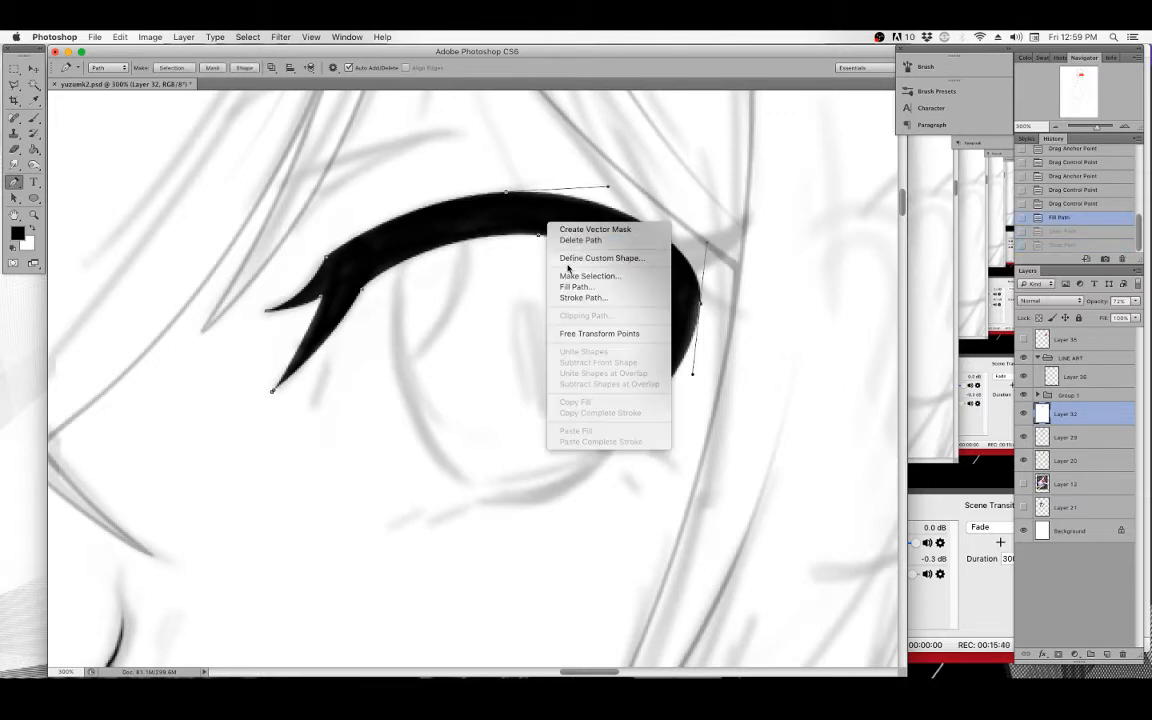
click(580, 298)
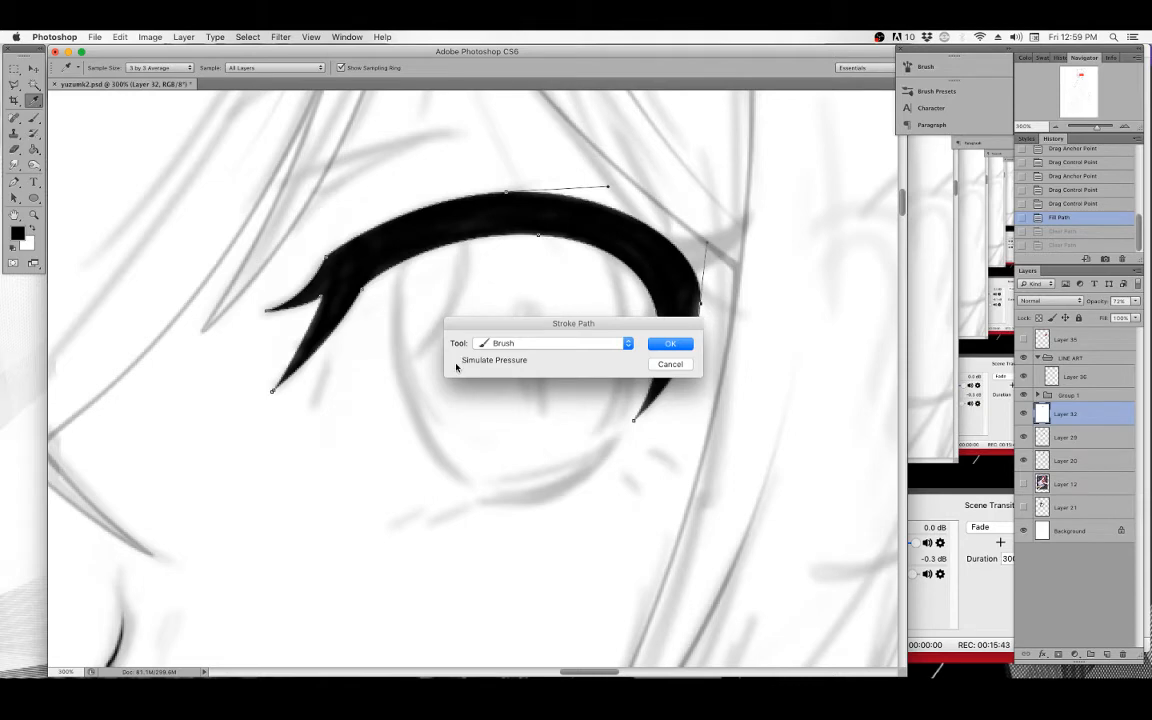
click(670, 343)
key(BackSpace)
key(BackSpace)
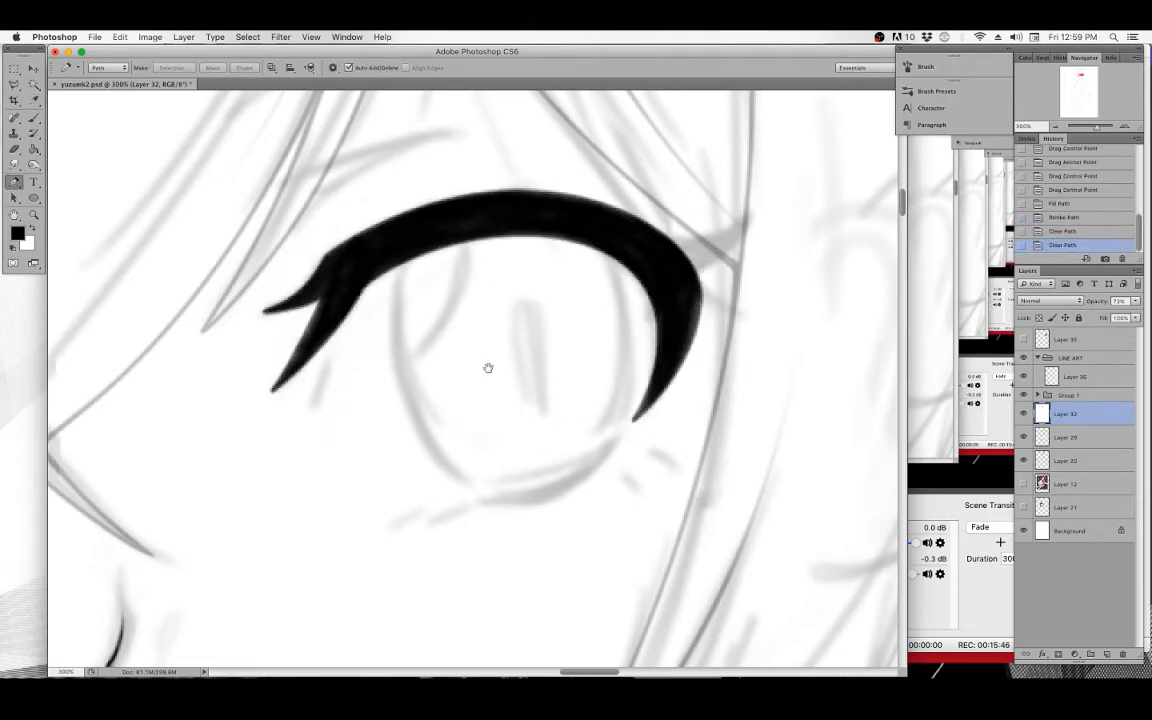
Revert the history to the last eyelid path edit before the fill.
scroll(494, 409, left, 5)
scroll(488, 385, down, 3)
scroll(488, 385, left, 3)
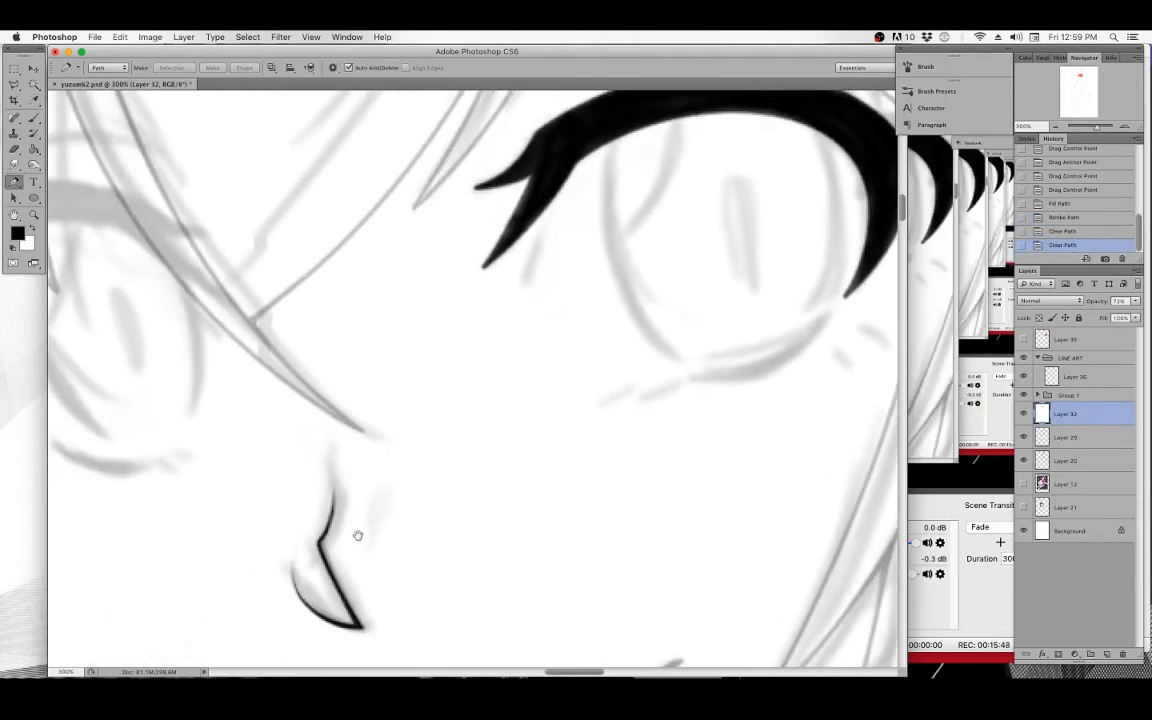
scroll(368, 510, down, 5)
scroll(368, 510, left, 4)
drag(537, 247, 409, 437)
drag(412, 380, 445, 447)
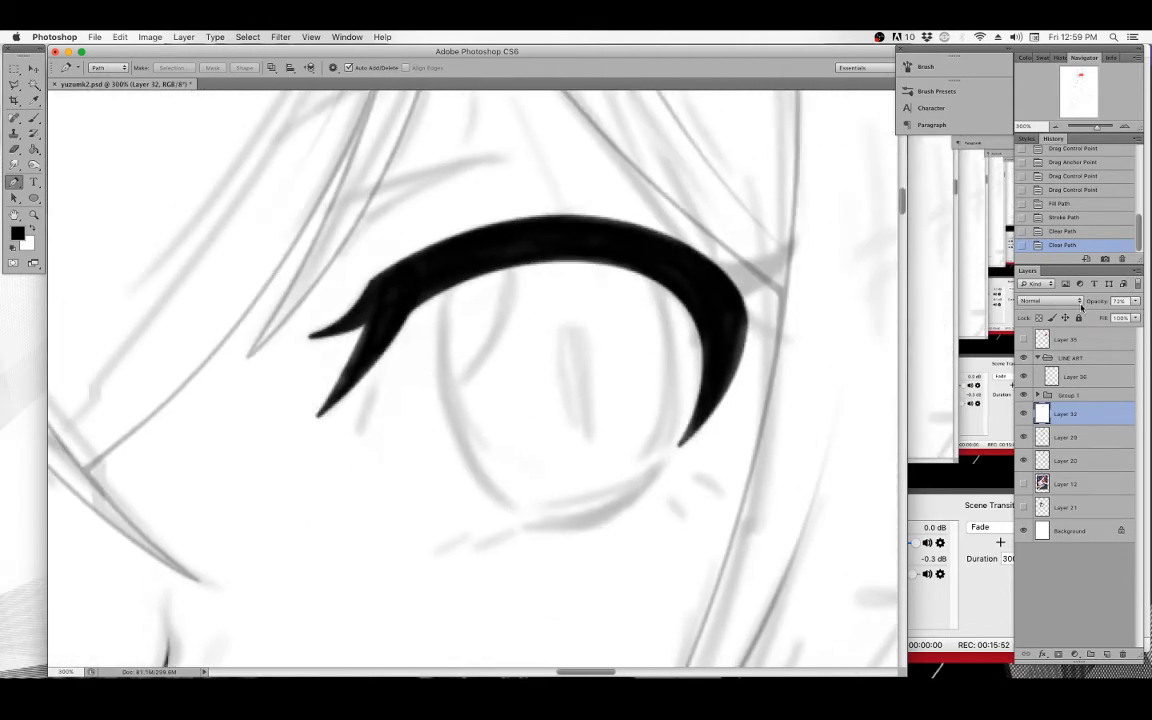
click(1066, 217)
click(1062, 203)
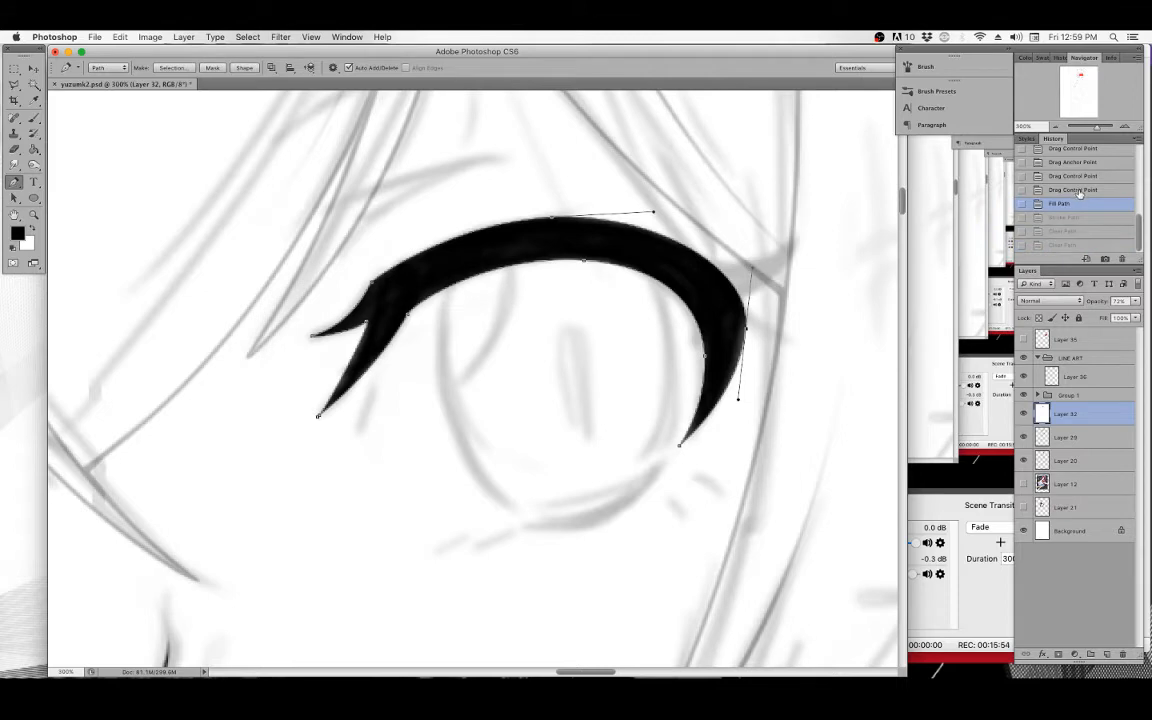
click(1078, 190)
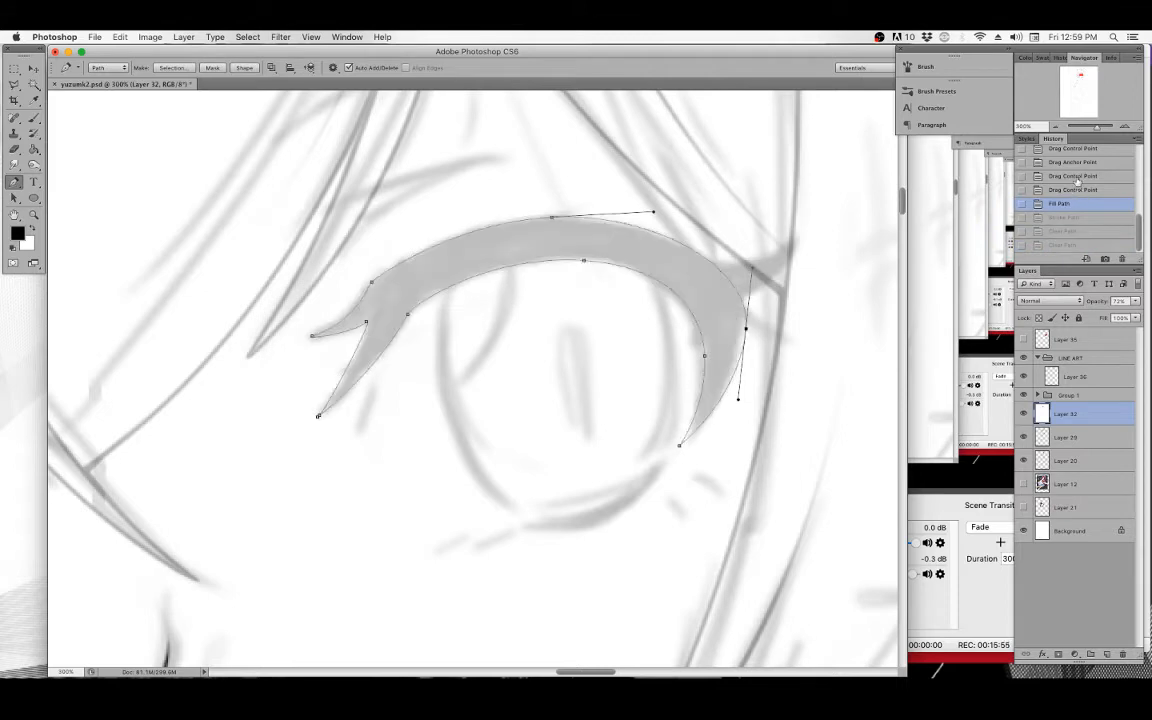
Switch to Layer 36 and stroke the eyelid path with the Brush.
click(1068, 376)
right_click(617, 240)
click(627, 316)
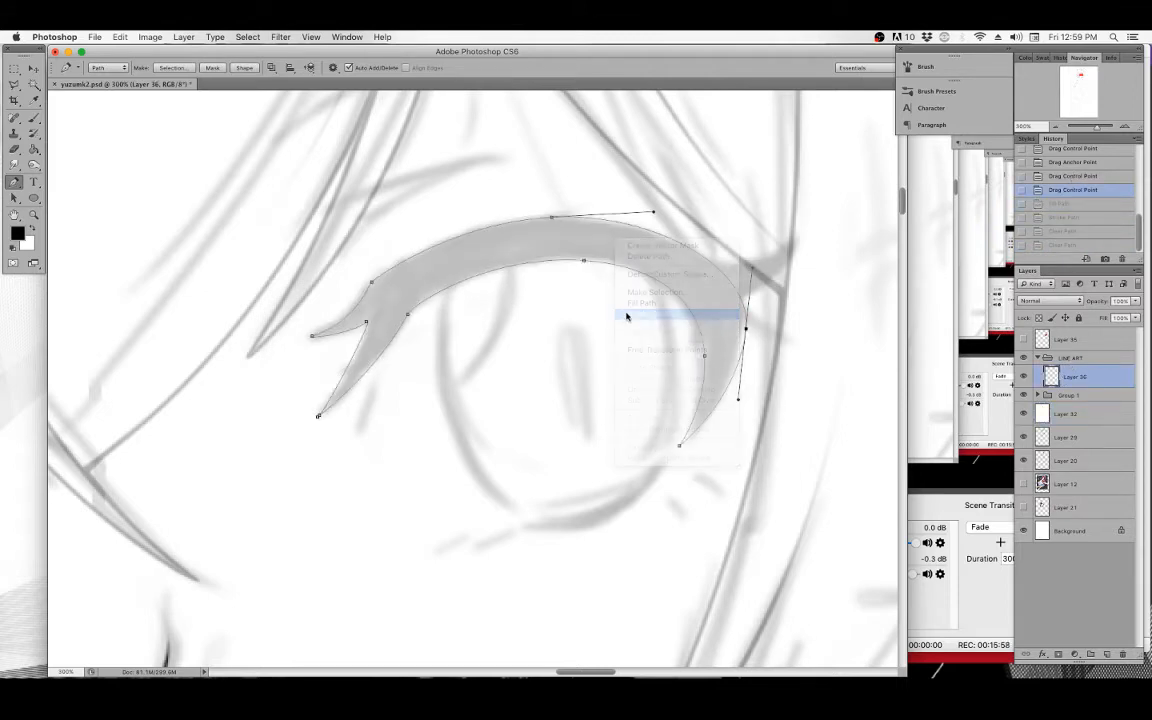
click(670, 345)
Fill the eyelid path with the foreground color at Normal mode and 100% opacity, then clear the path.
right_click(645, 250)
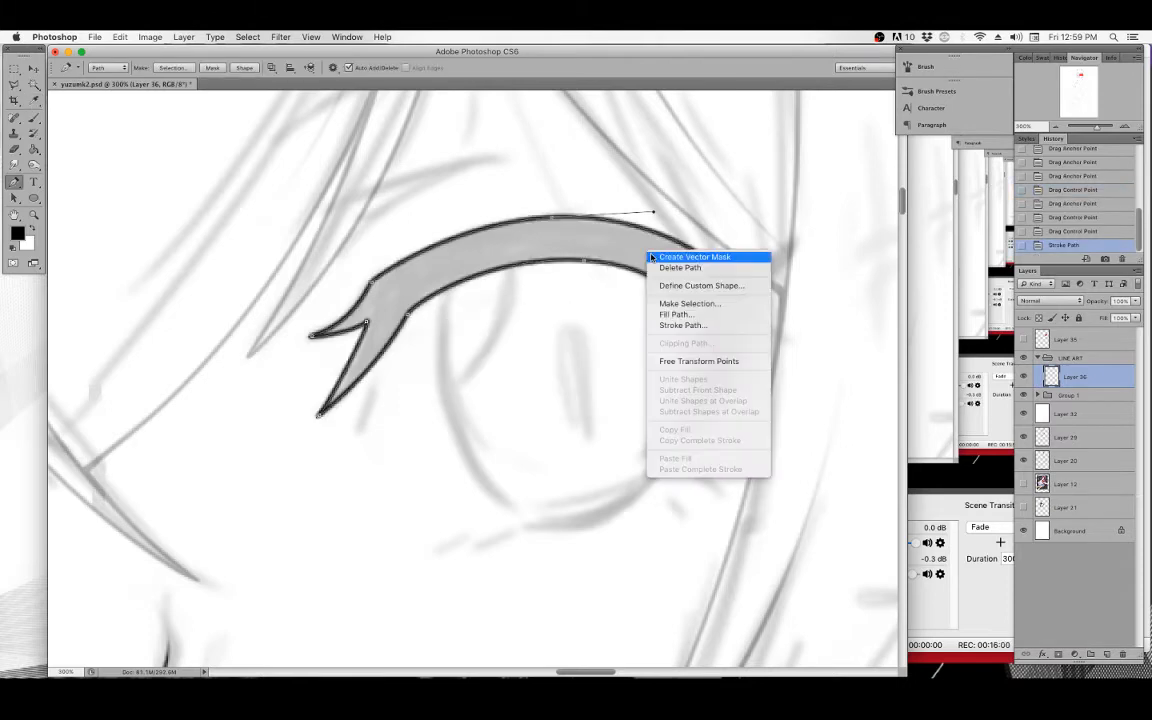
click(688, 316)
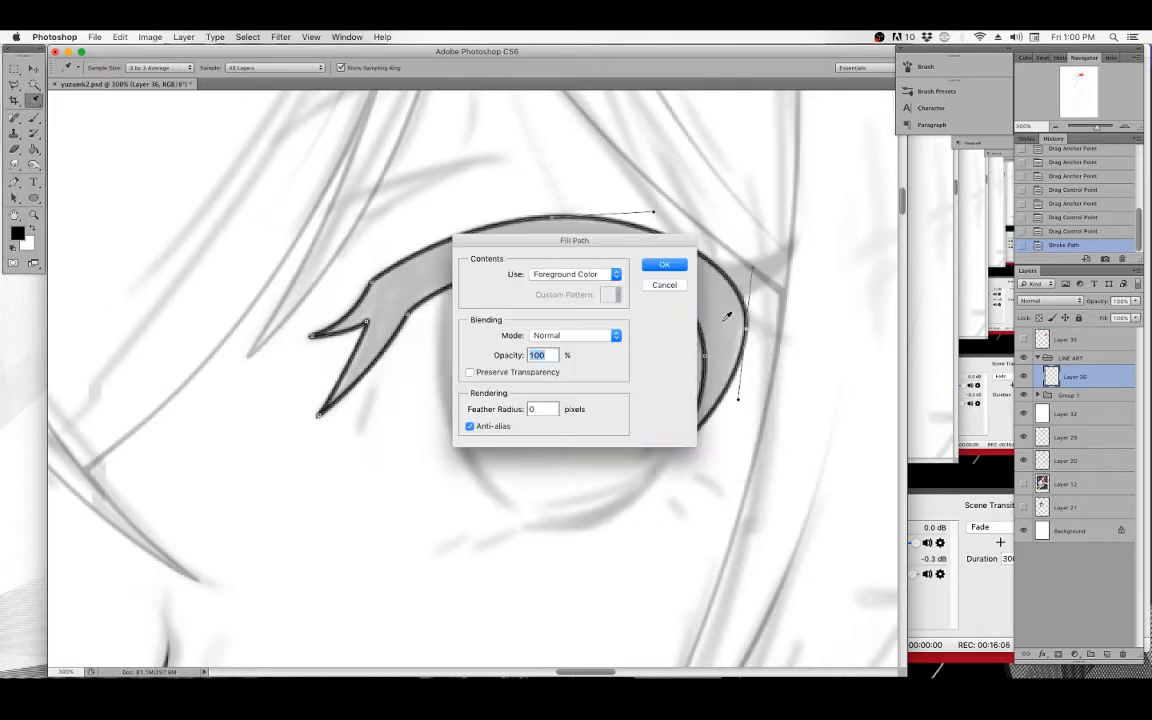
click(673, 264)
key(BackSpace)
key(BackSpace)
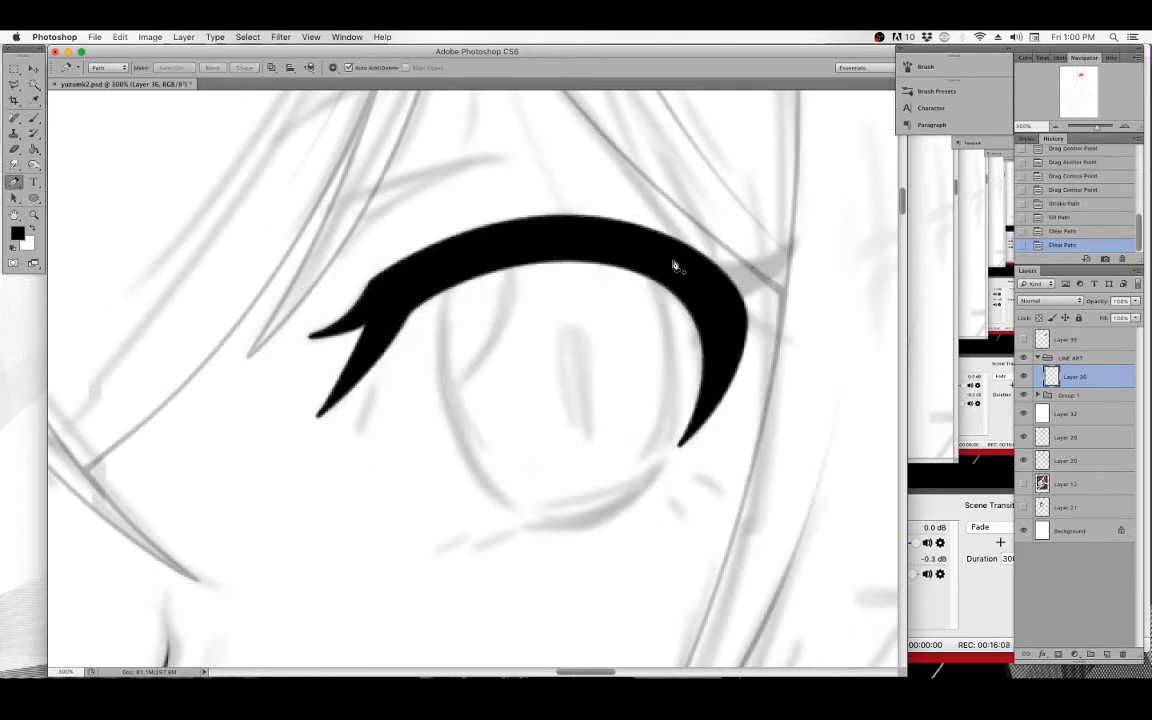
Erase the ends of the lash flick and the inner corner of the eyelid to taper them.
click(30, 117)
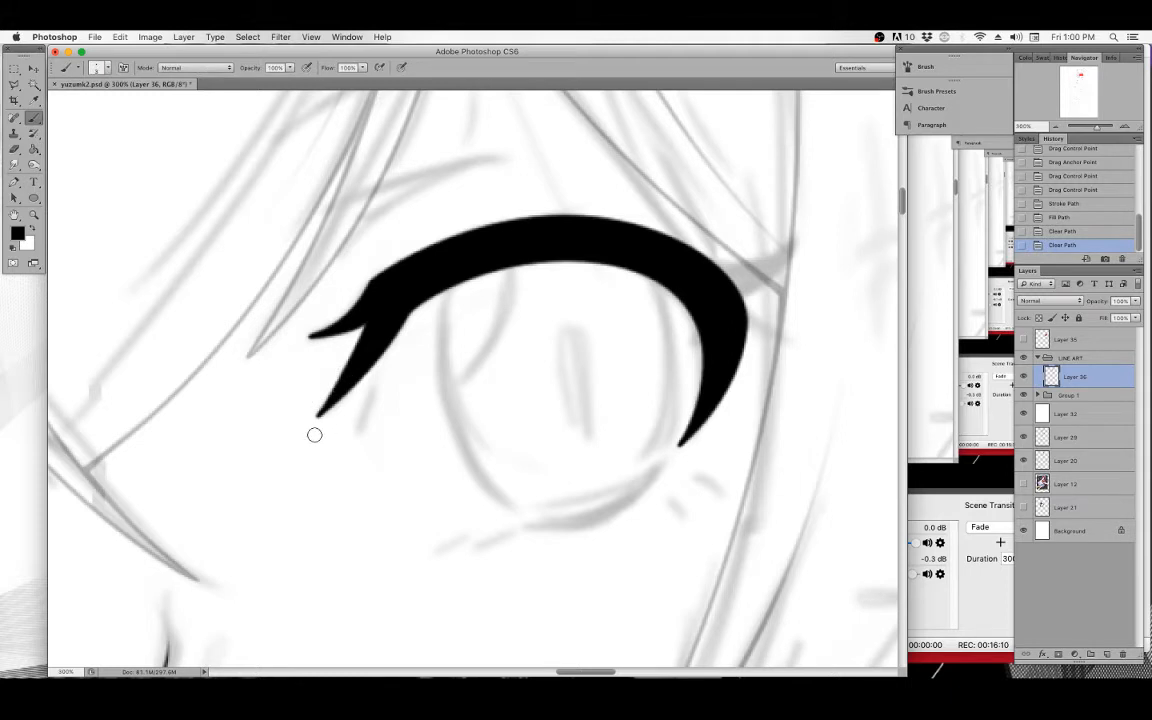
drag(315, 434, 359, 404)
drag(311, 345, 323, 350)
drag(308, 344, 322, 350)
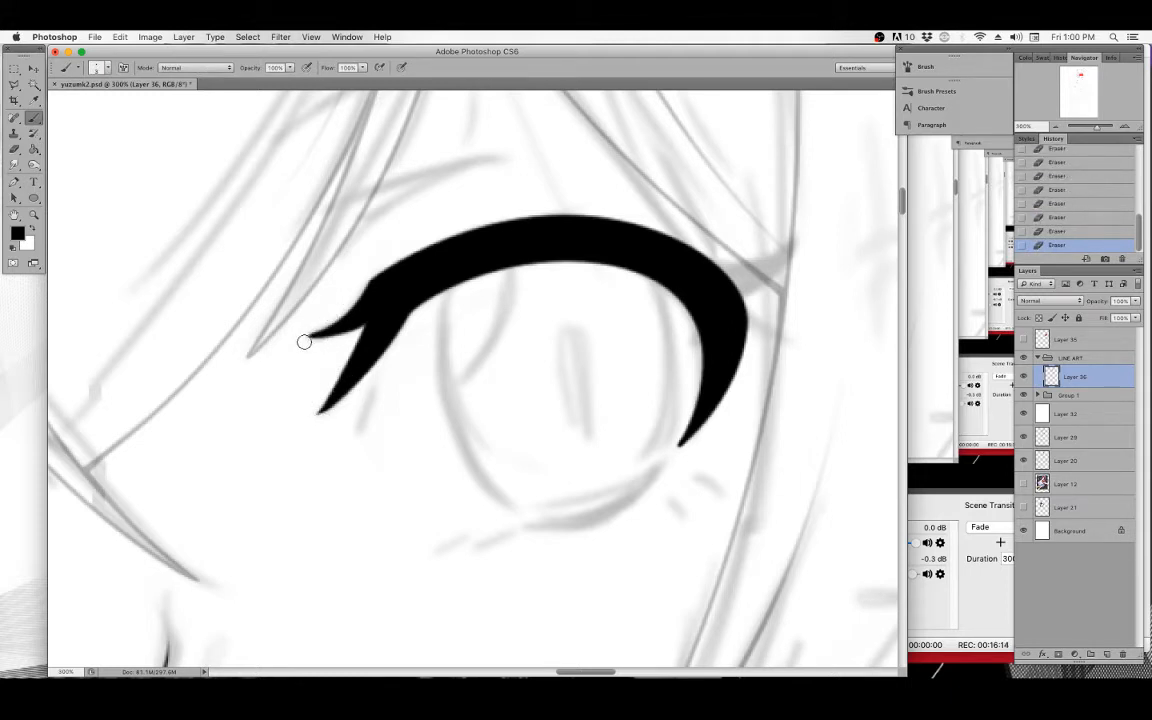
drag(699, 401, 709, 391)
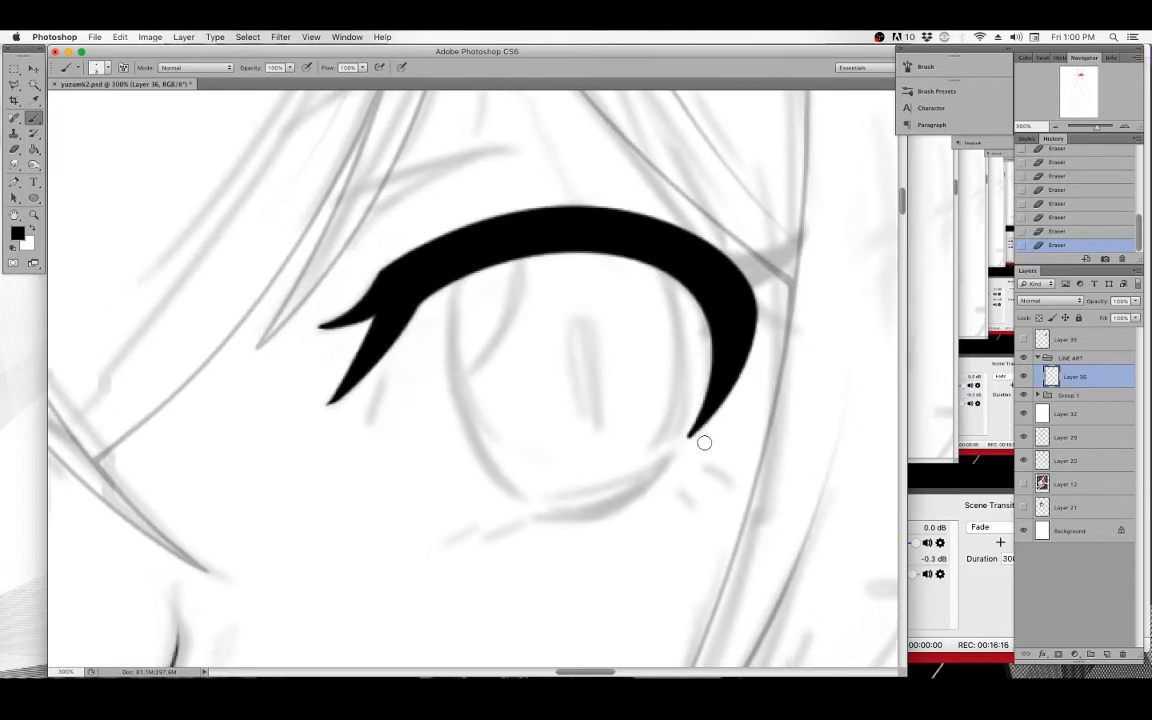
drag(683, 446, 703, 432)
drag(758, 344, 590, 398)
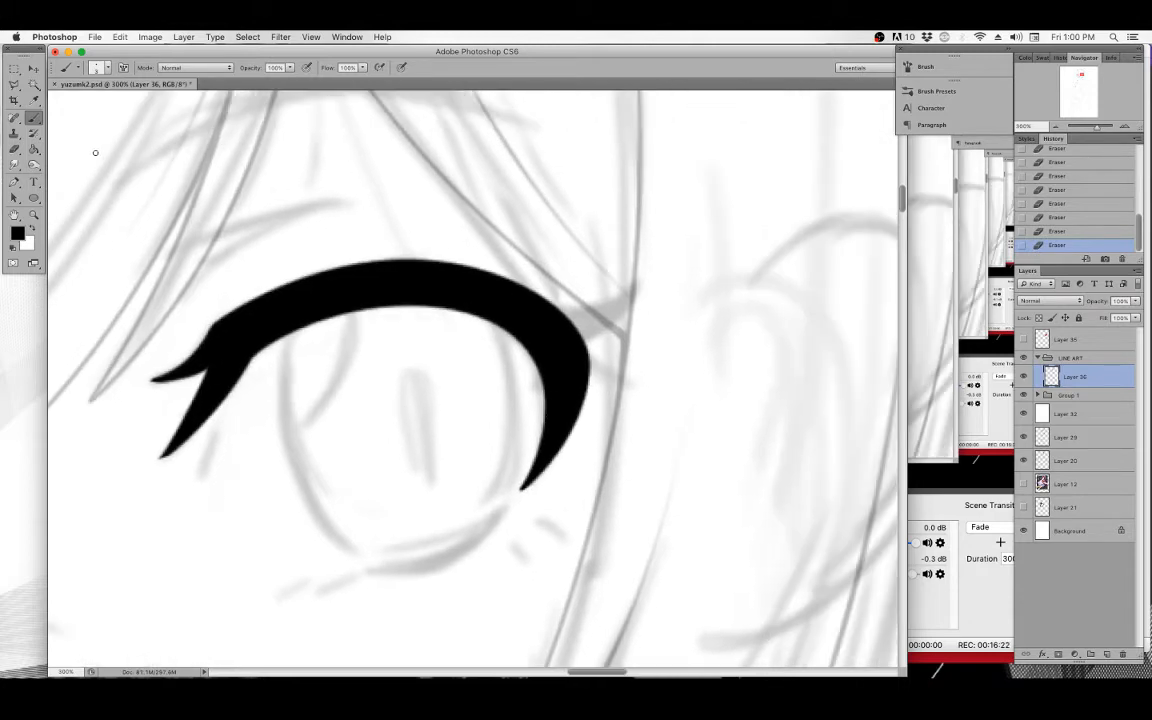
Draw a closed Pen path for an upward lash flick at the eyelid's outer corner, adjusting its tip handle.
click(14, 182)
click(561, 321)
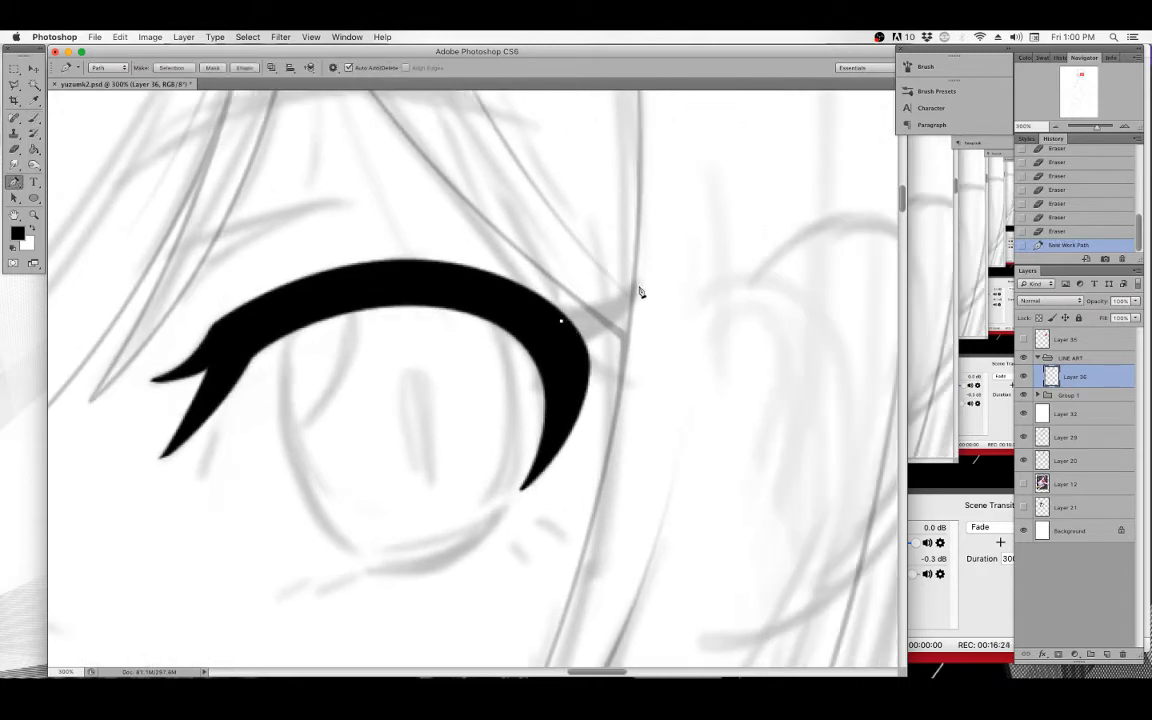
drag(640, 286, 662, 254)
drag(580, 355, 630, 335)
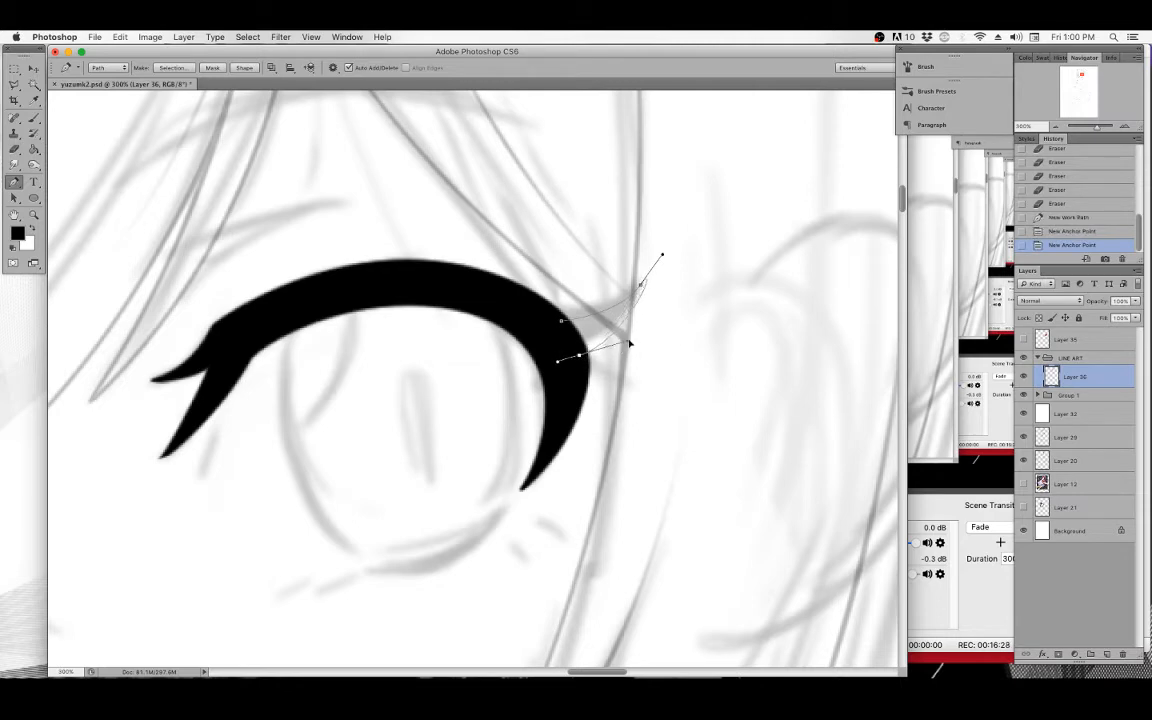
drag(663, 258, 646, 276)
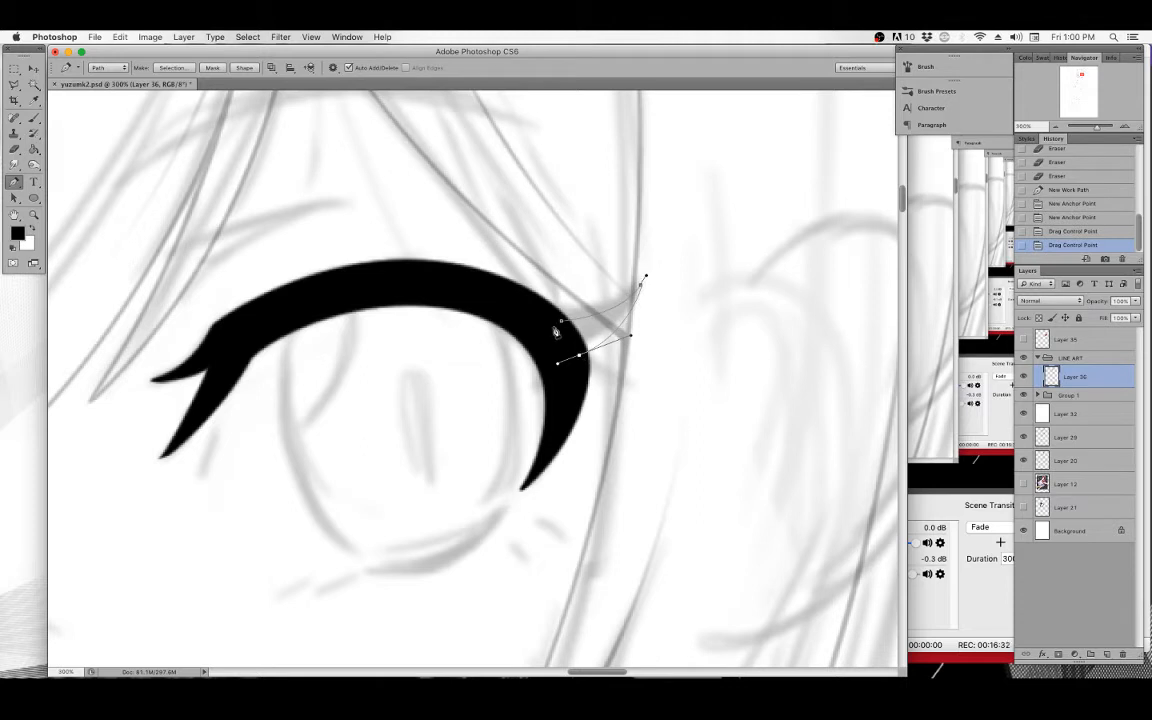
click(560, 322)
Fill the outer lash flick path with the foreground color.
right_click(569, 266)
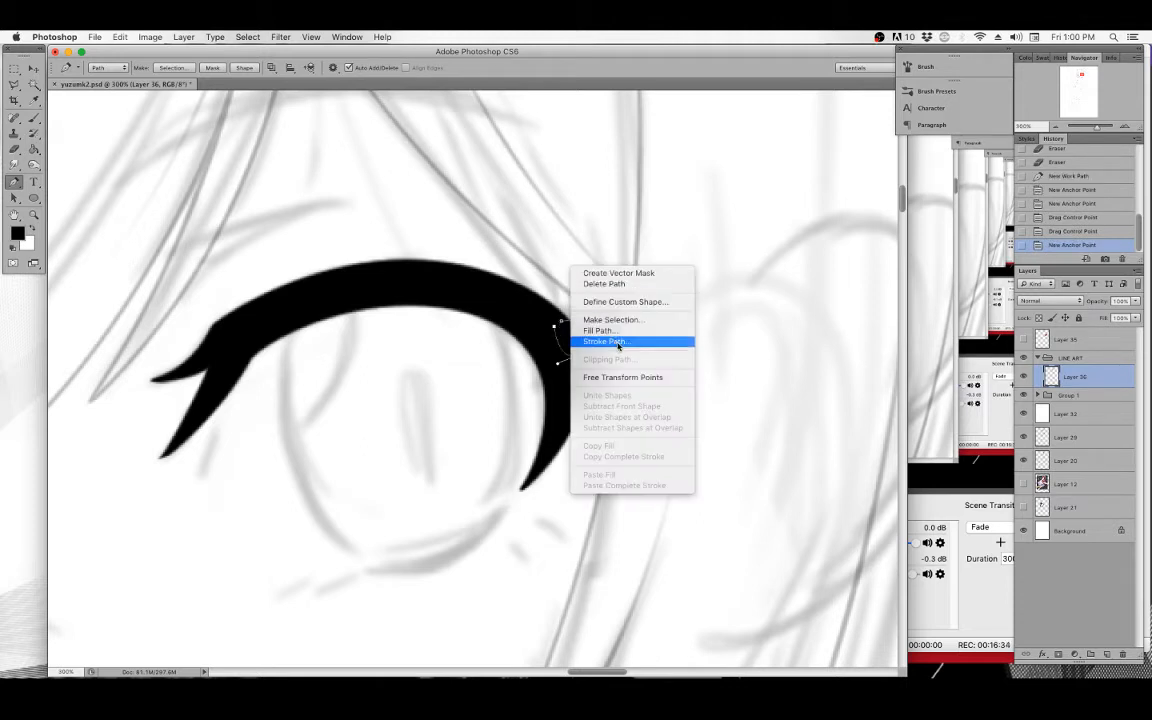
click(605, 330)
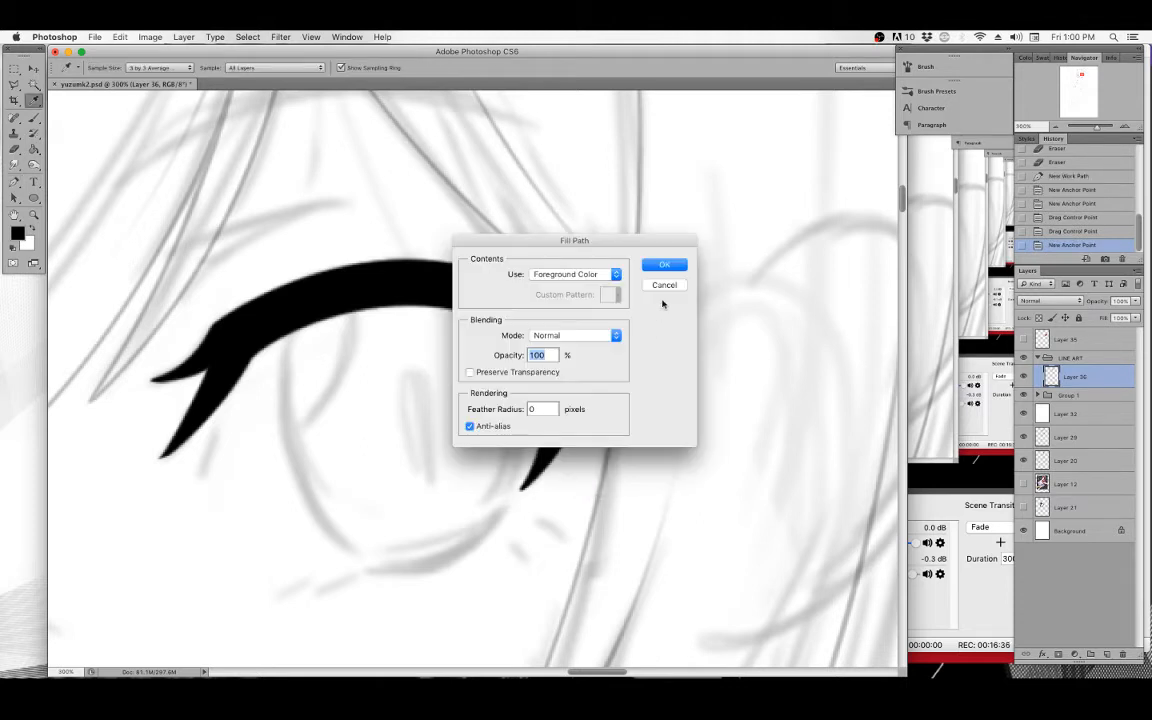
key(Return)
Stroke the outer lash flick path with the Brush and clear the path.
right_click(657, 288)
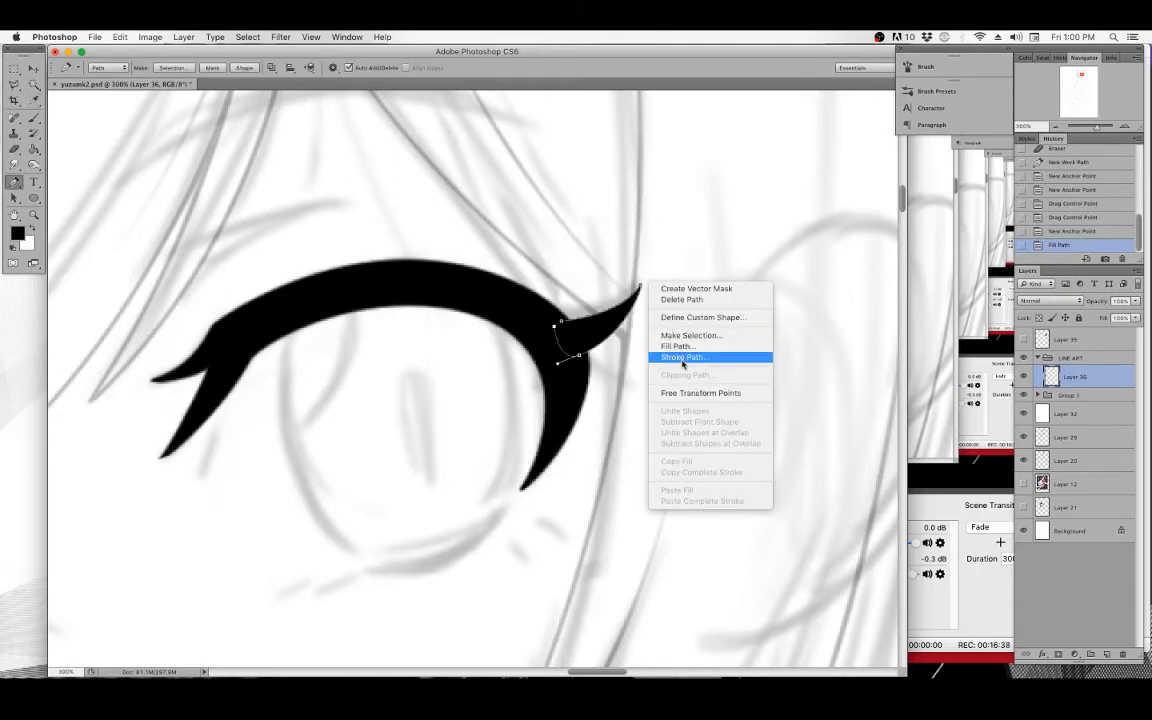
click(680, 356)
click(670, 345)
key(p)
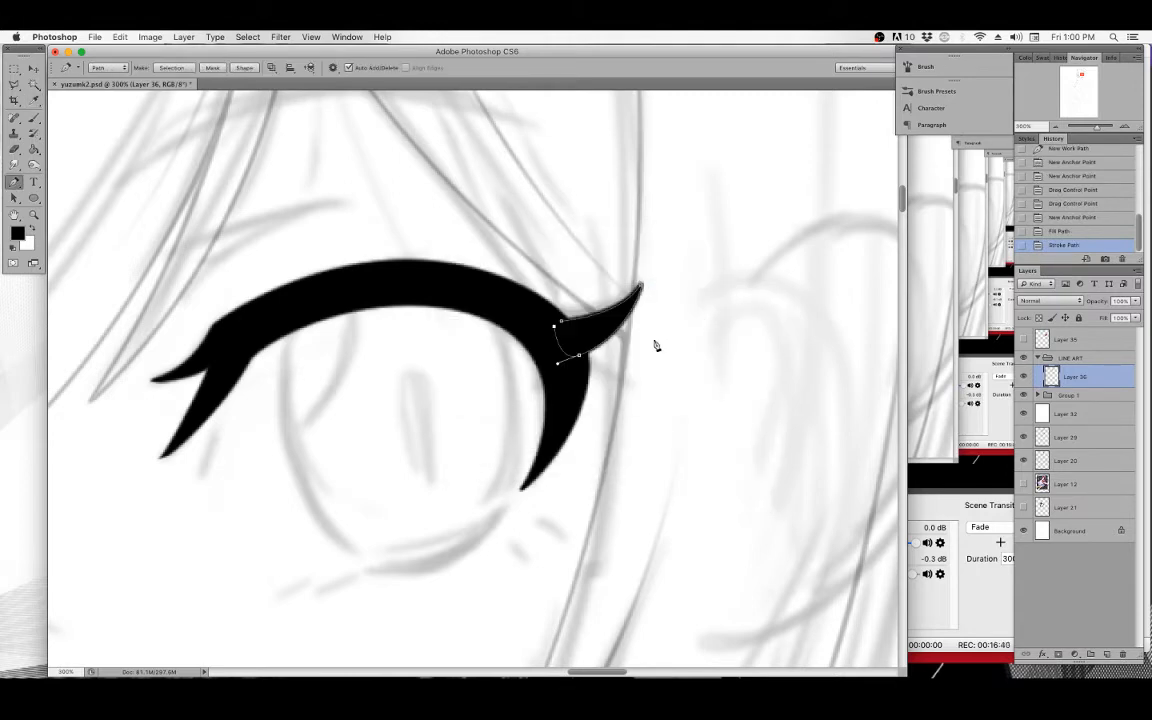
key(BackSpace)
key(BackSpace)
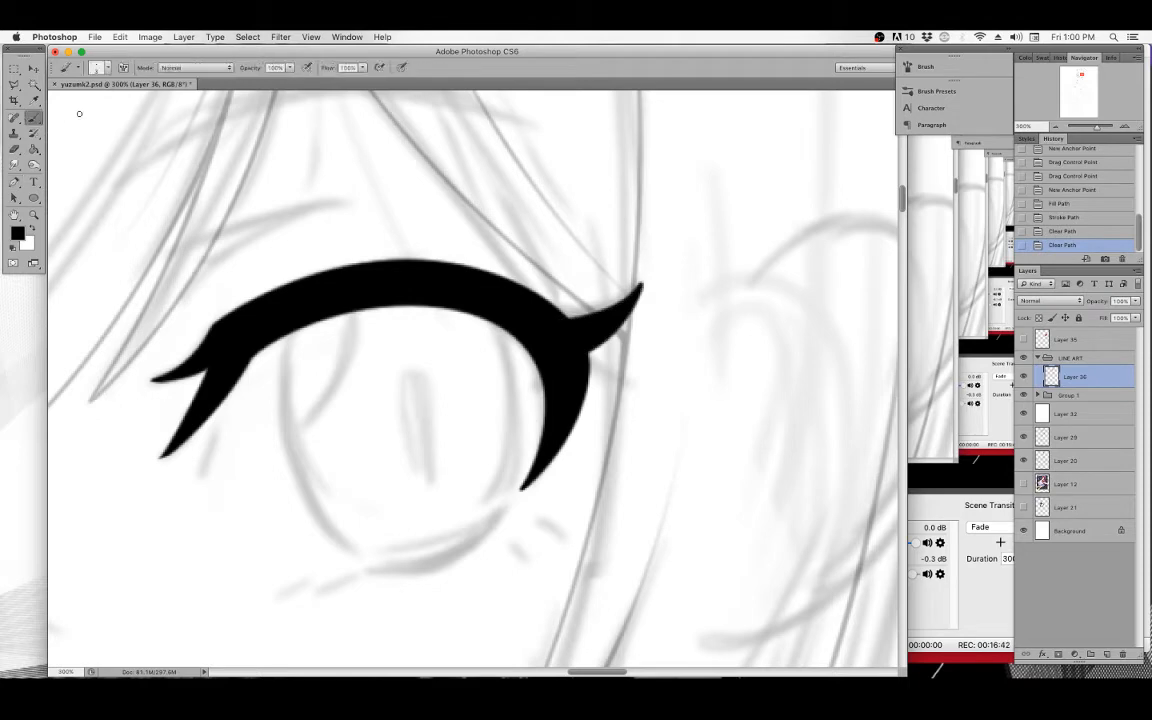
Erase around the outer lash flick's tip to sharpen it.
click(32, 115)
mouse_move(639, 272)
mouse_down()
mouse_move(652, 275)
mouse_move(650, 304)
mouse_move(649, 277)
mouse_up()
drag(649, 276, 650, 305)
mouse_move(650, 292)
mouse_down()
mouse_move(645, 316)
mouse_move(651, 291)
mouse_up()
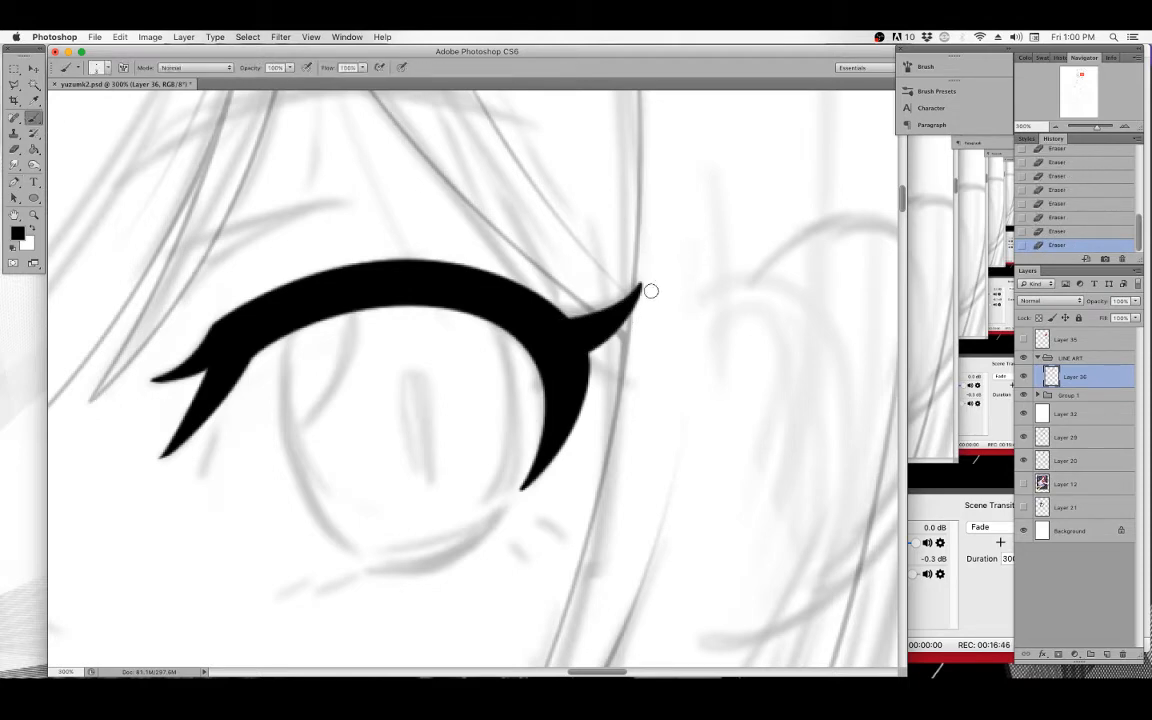
drag(576, 472, 652, 340)
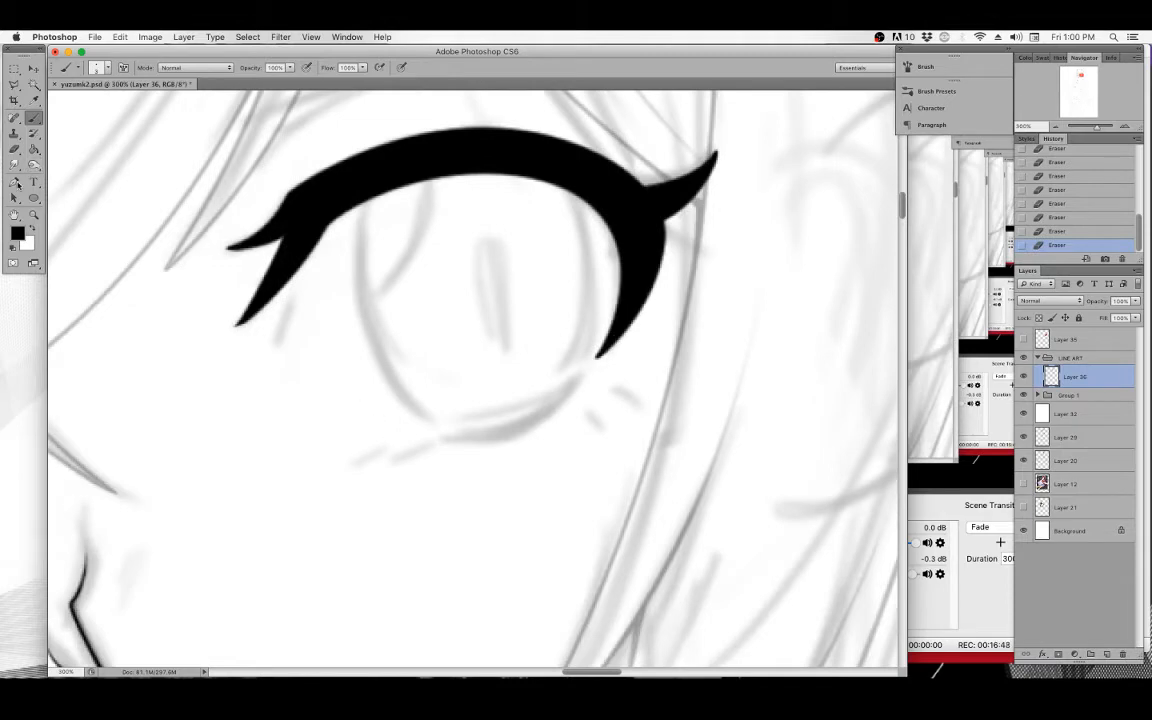
Draw a curved Pen path along the lower eye line, from its inner end up toward the eyelid's outer end.
click(18, 183)
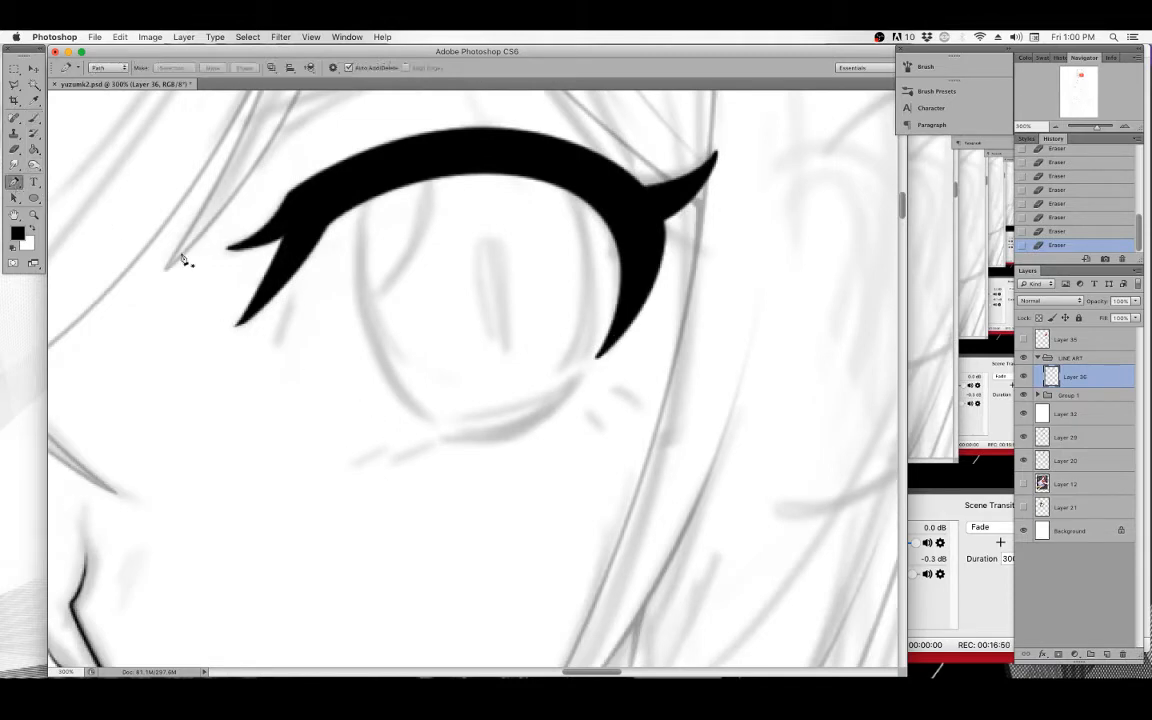
click(384, 469)
click(429, 442)
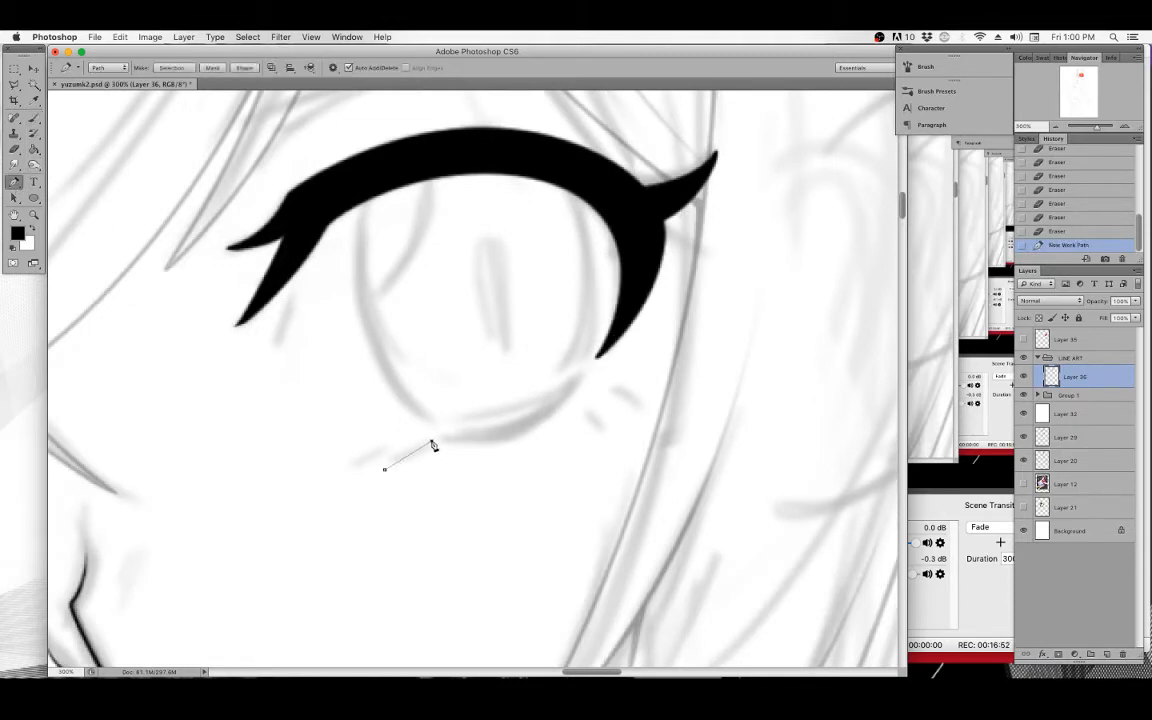
drag(427, 442, 425, 444)
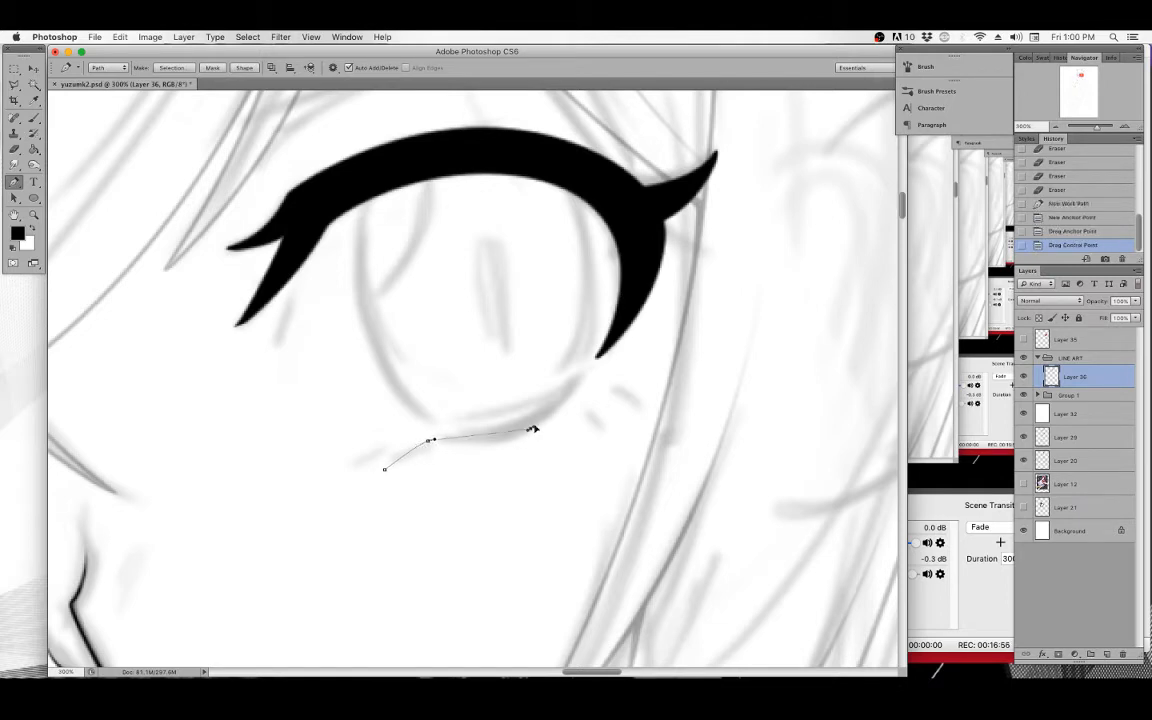
drag(530, 428, 555, 412)
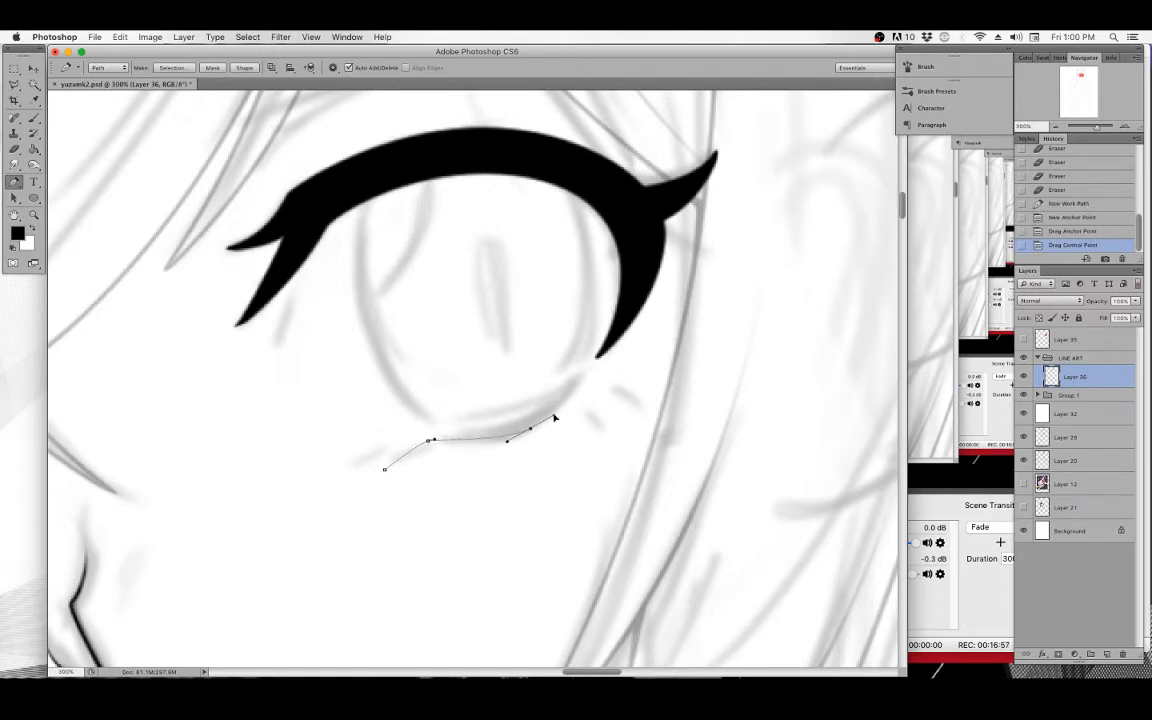
click(592, 372)
drag(555, 413, 561, 411)
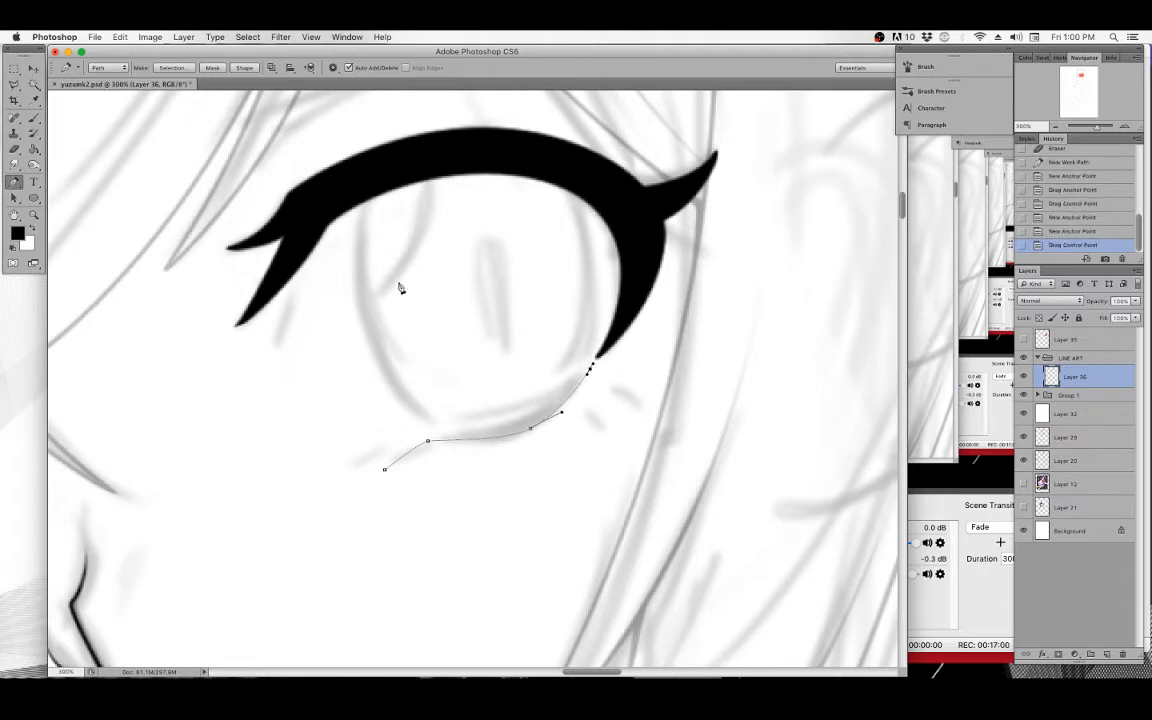
Stroke the lower eye line path with the Brush, then clear the path.
click(34, 117)
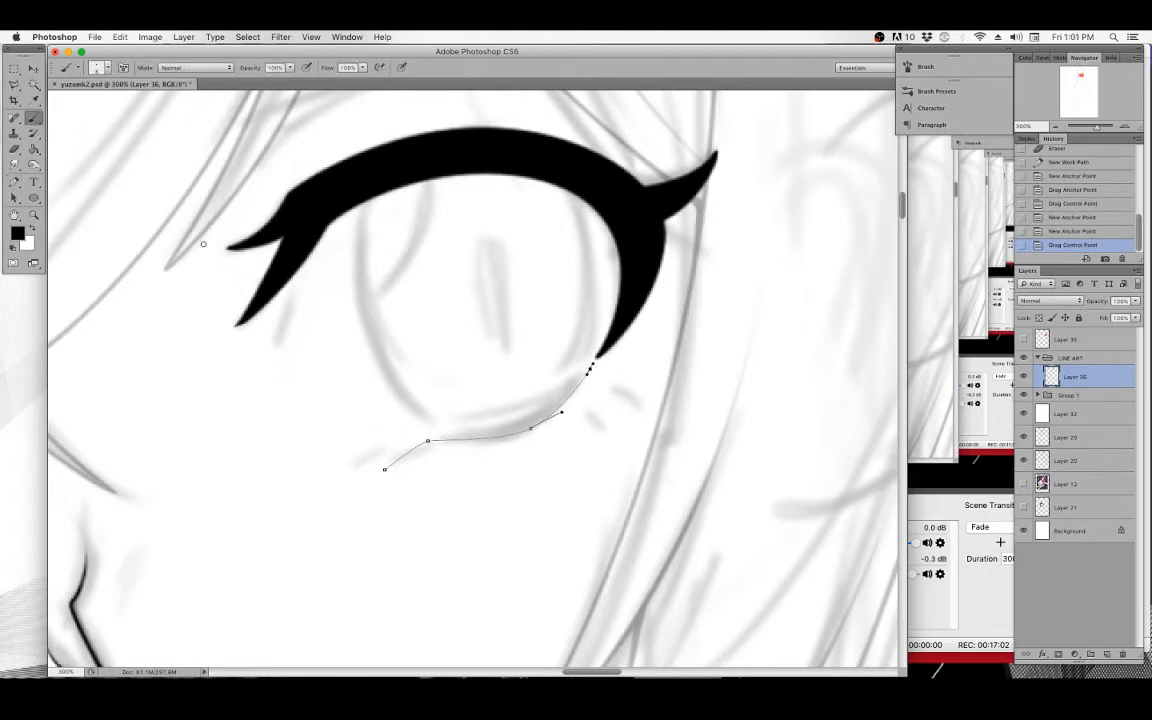
click(14, 182)
right_click(530, 310)
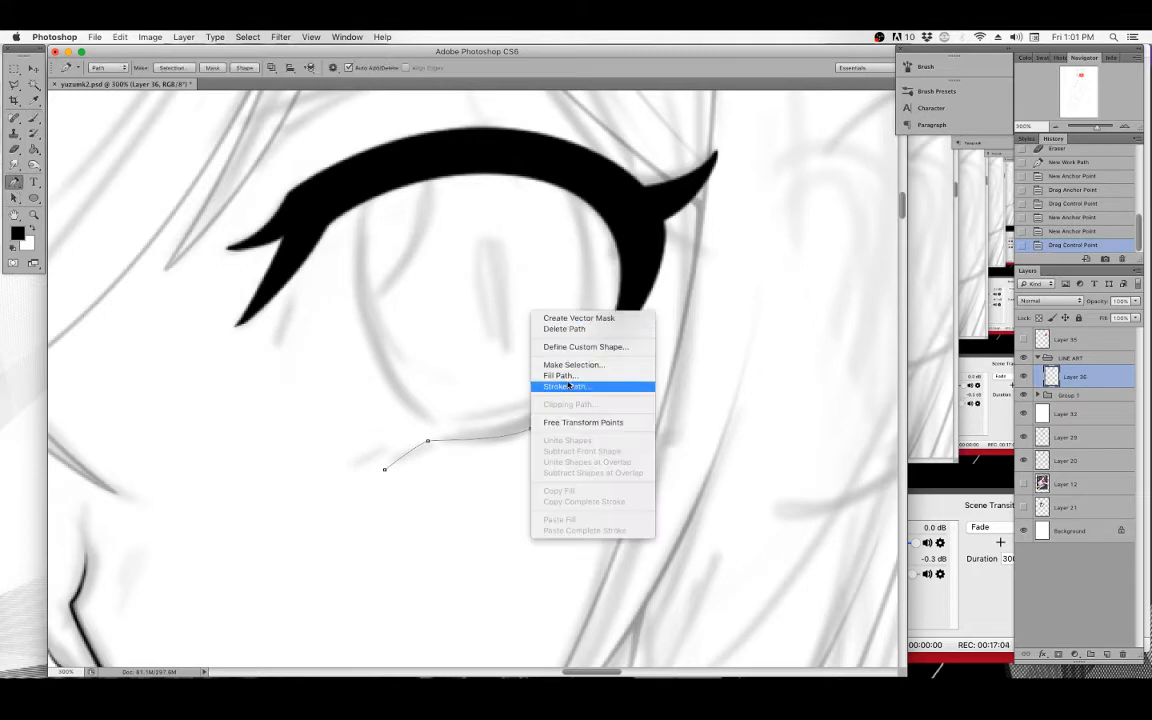
click(570, 386)
click(678, 345)
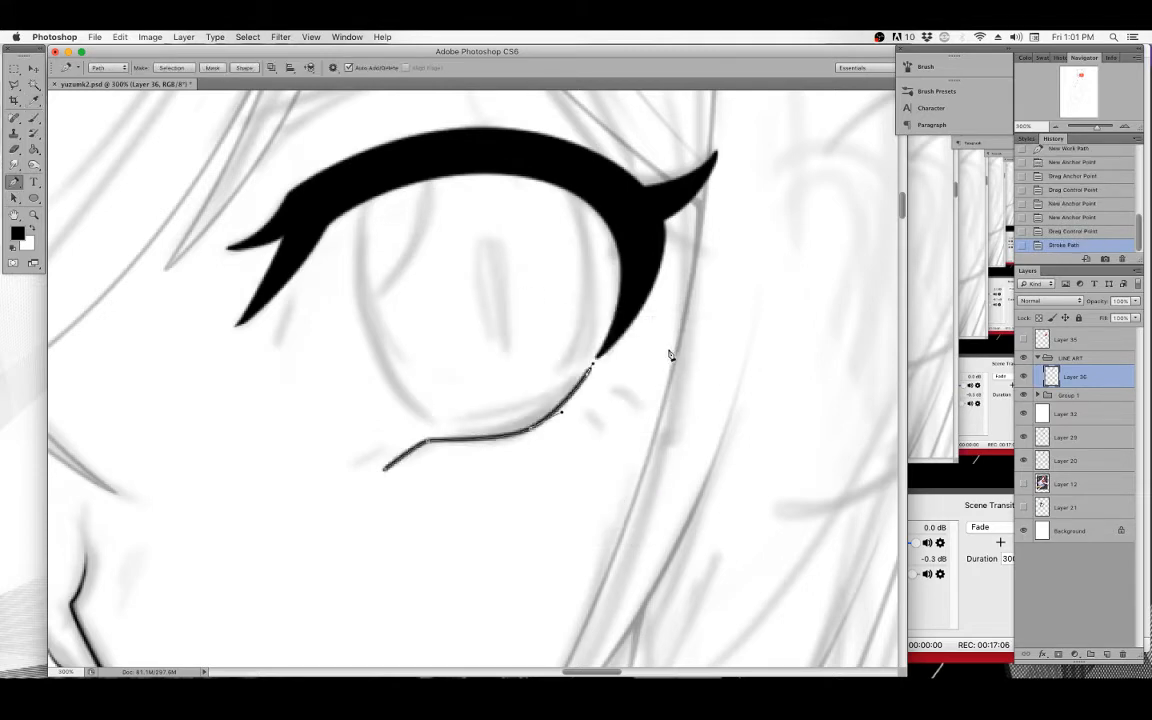
right_click(556, 328)
click(591, 402)
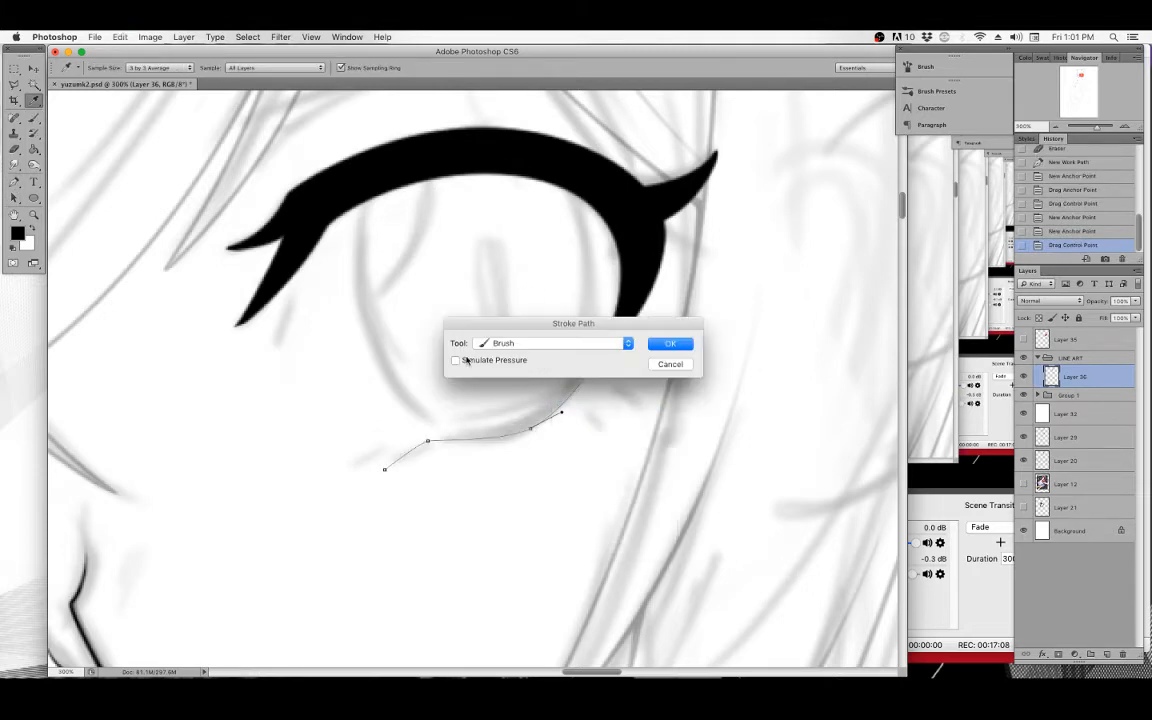
click(671, 347)
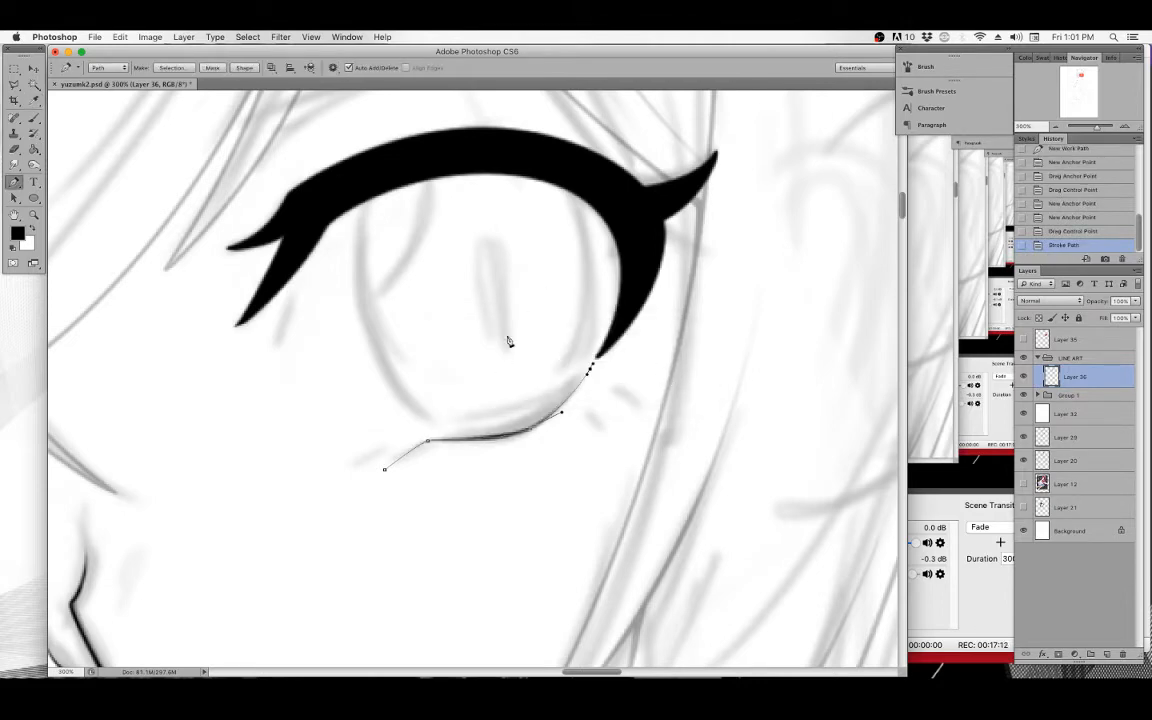
key(BackSpace)
key(BackSpace)
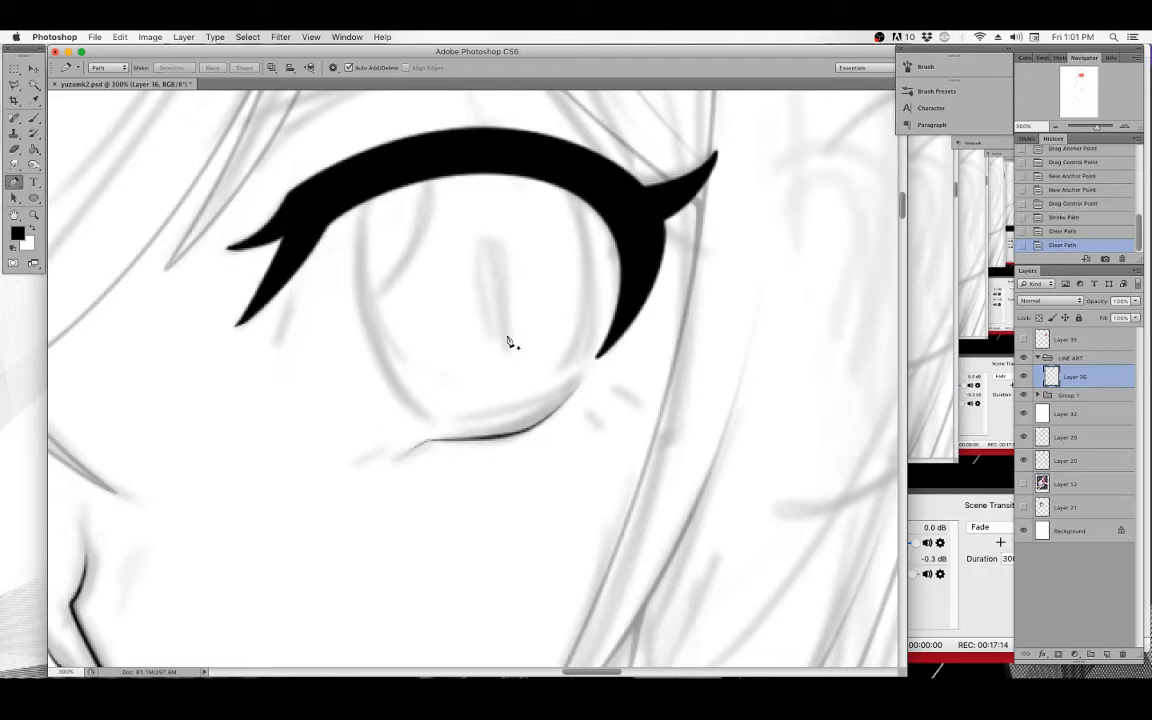
Draw a Pen path along the lower eye line up to the eyelid's outer end, stroke it with the Brush, and clear it.
click(429, 439)
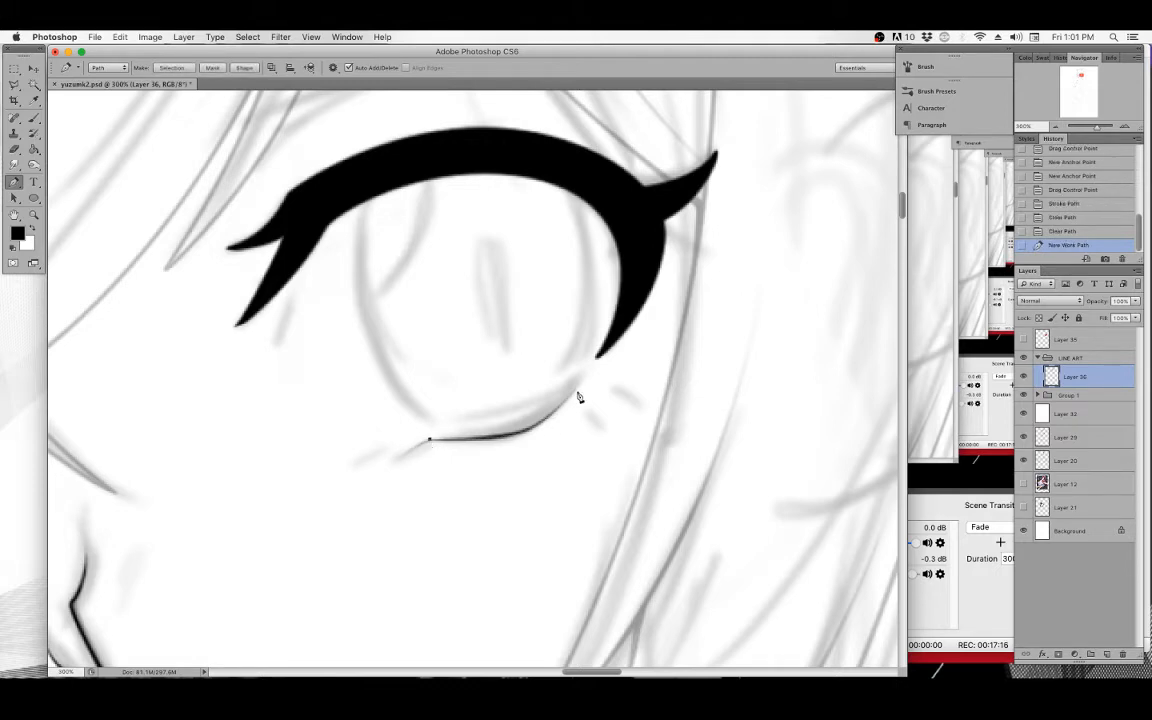
drag(577, 385, 626, 320)
right_click(609, 357)
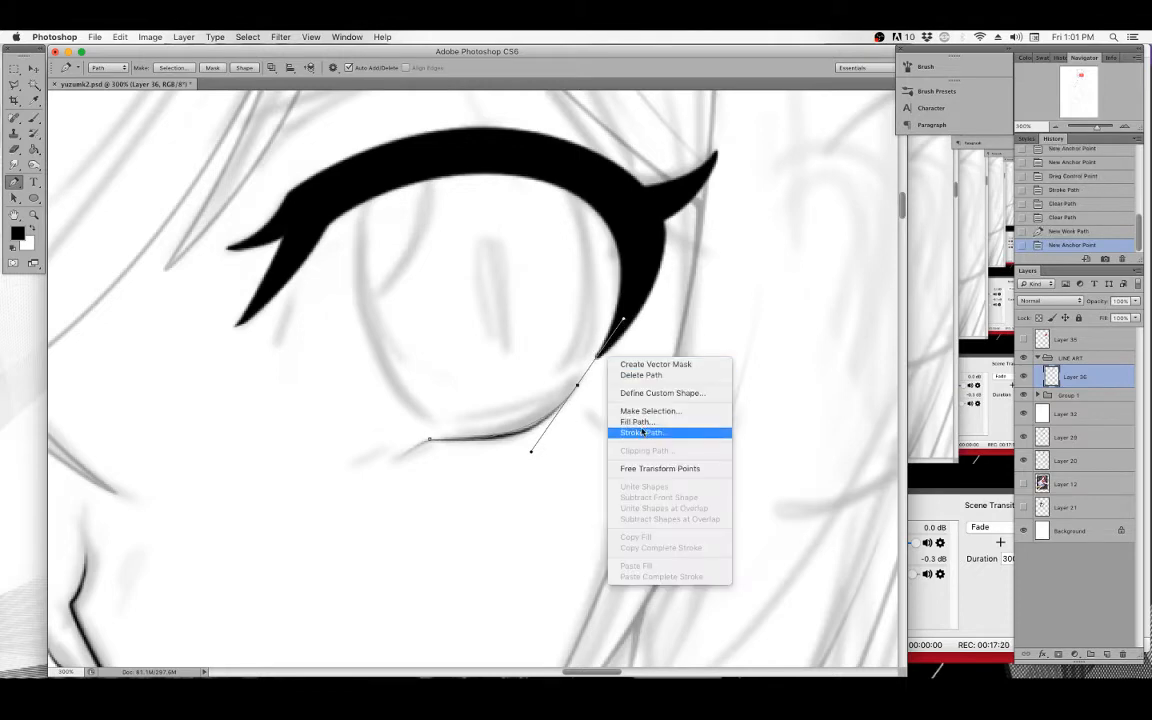
click(640, 432)
click(686, 346)
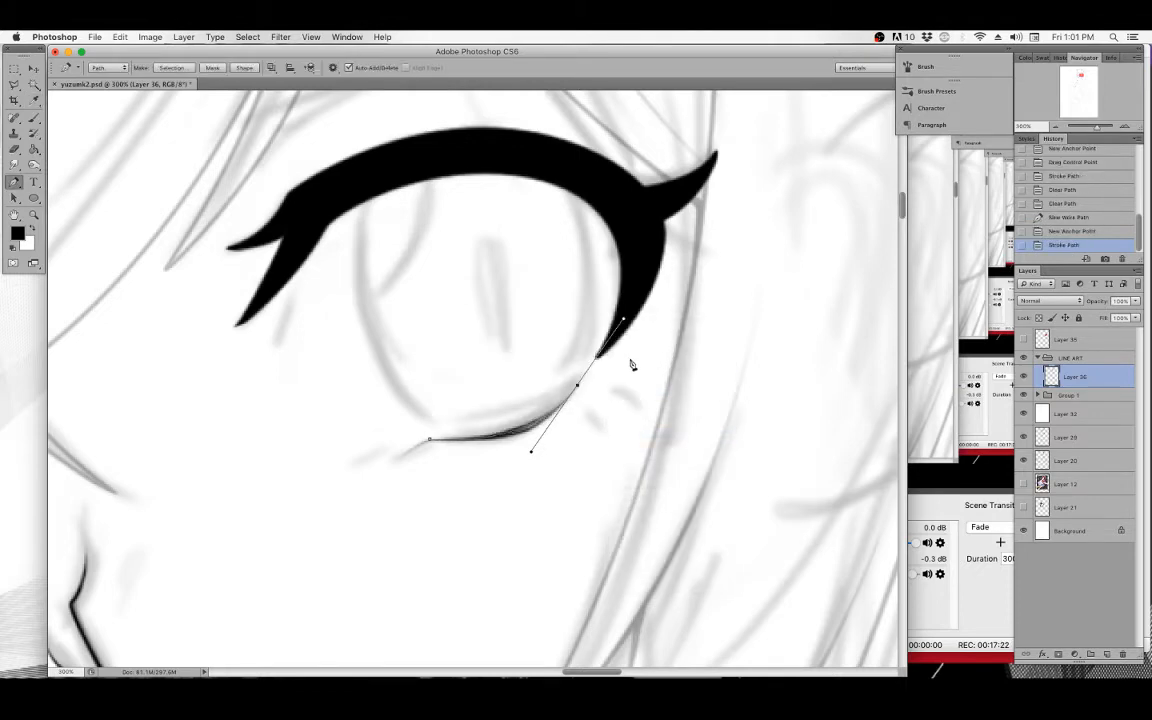
key(BackSpace)
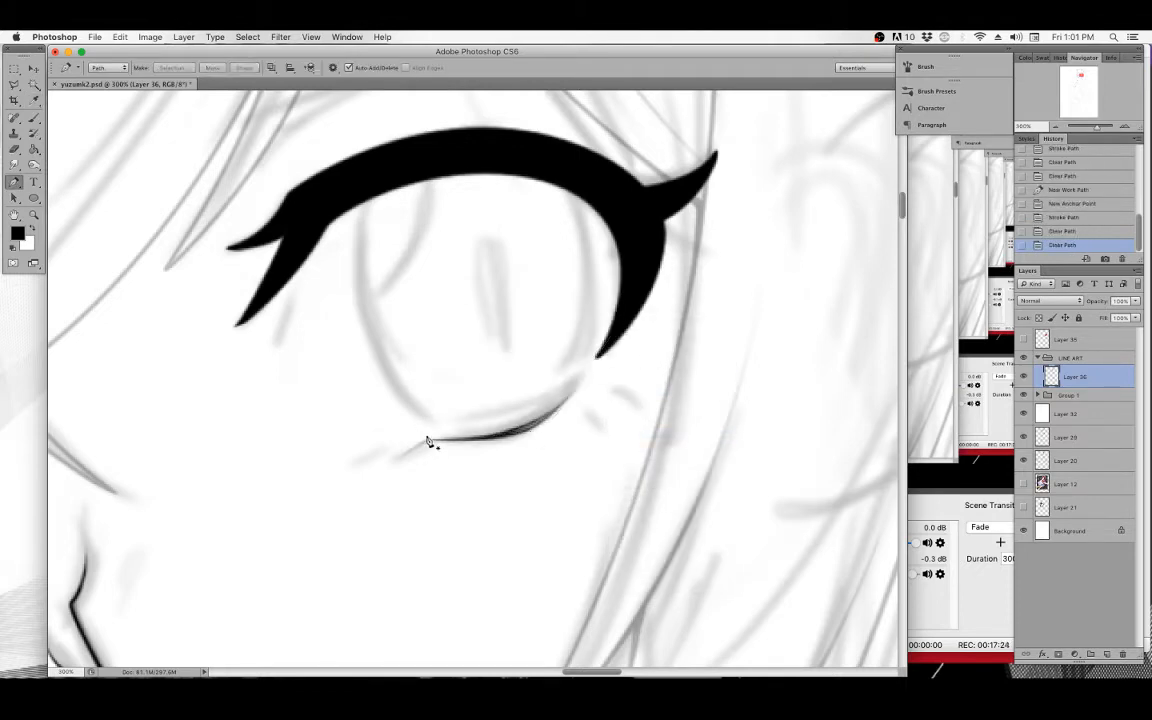
Draw another Pen path along the lower eye line toward the eyelid's outer end and stroke it with the Brush.
click(430, 441)
drag(577, 389, 627, 334)
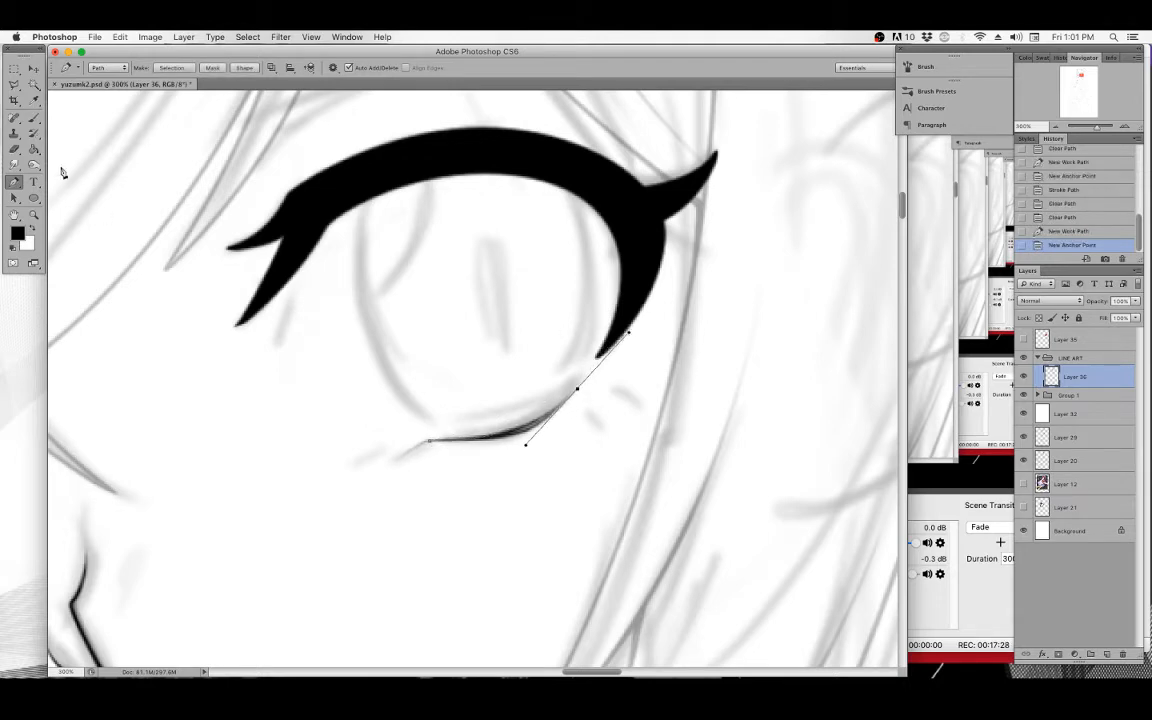
click(35, 119)
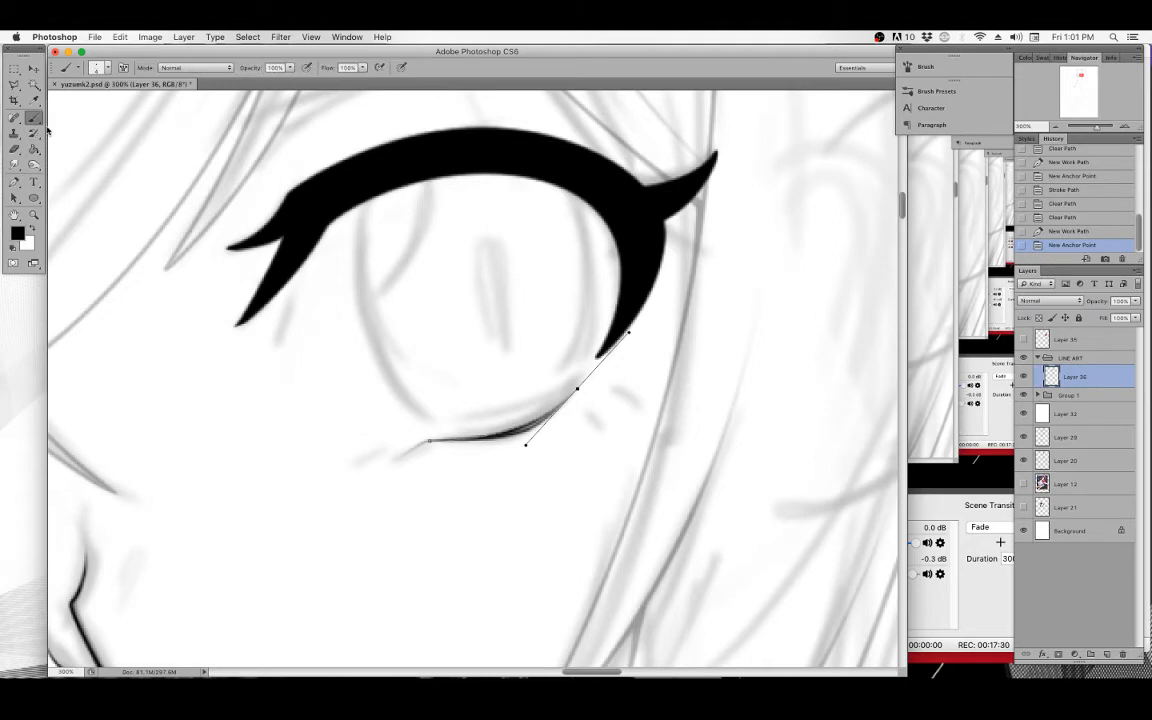
click(15, 181)
right_click(489, 276)
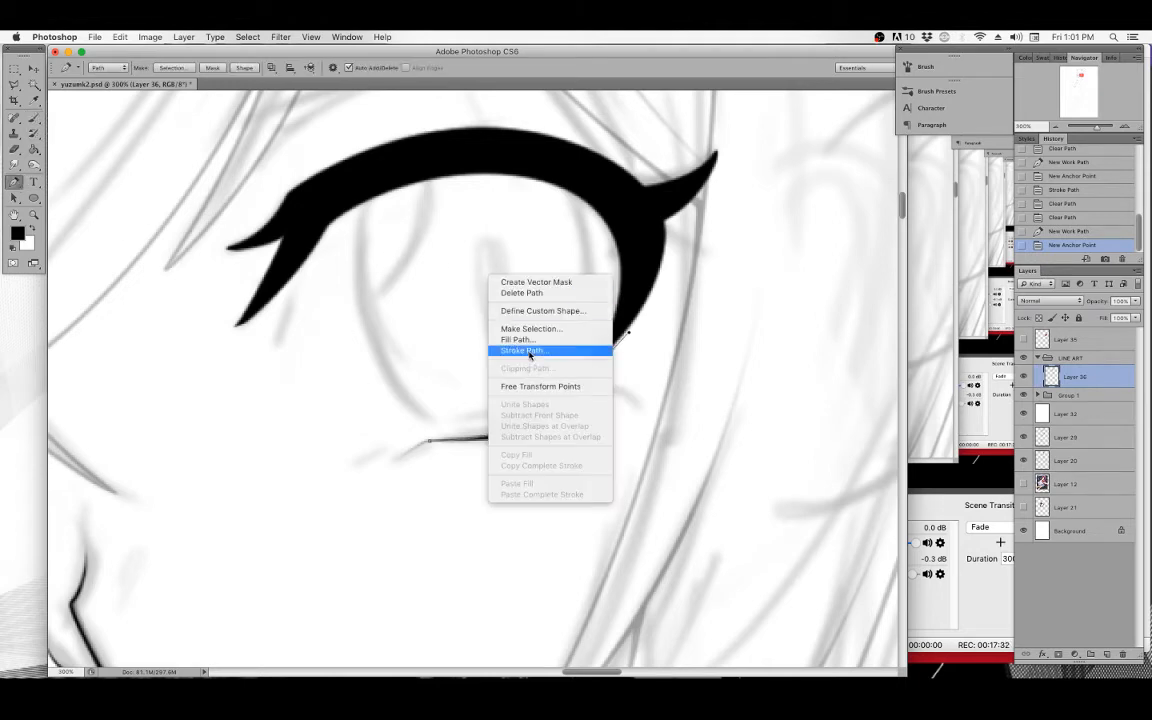
click(530, 351)
click(676, 341)
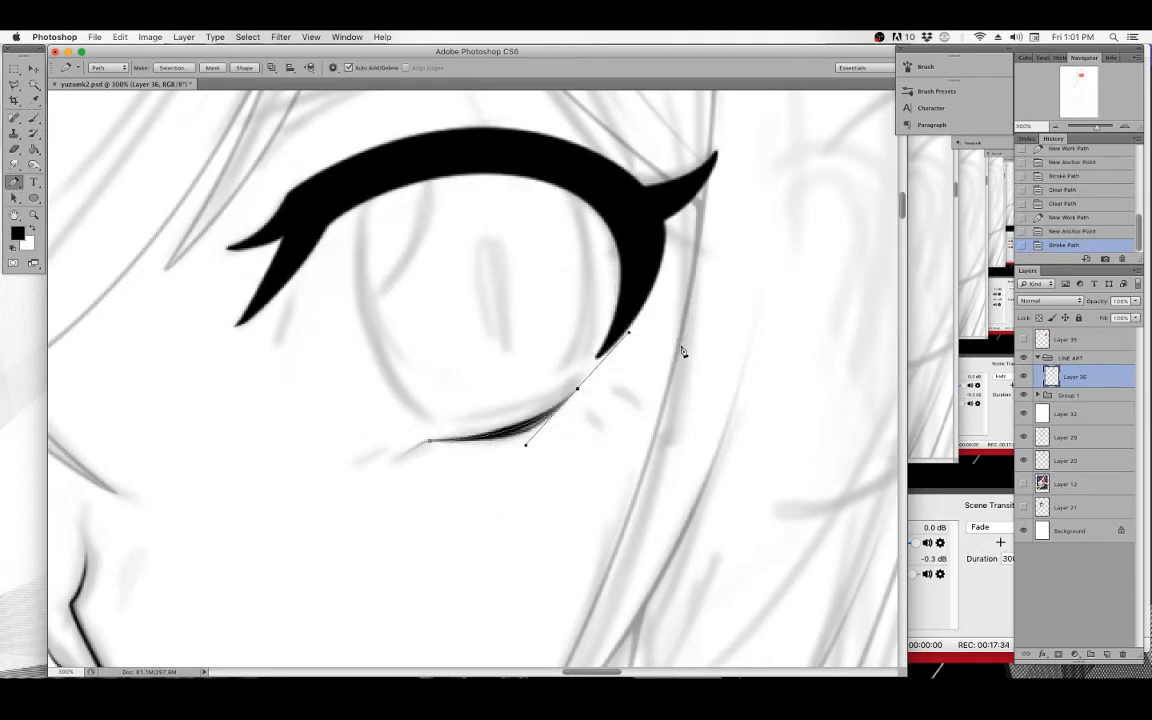
Adjust the path's lower handle, stroke it again with Simulate Pressure on, and clear the path.
drag(527, 449, 532, 452)
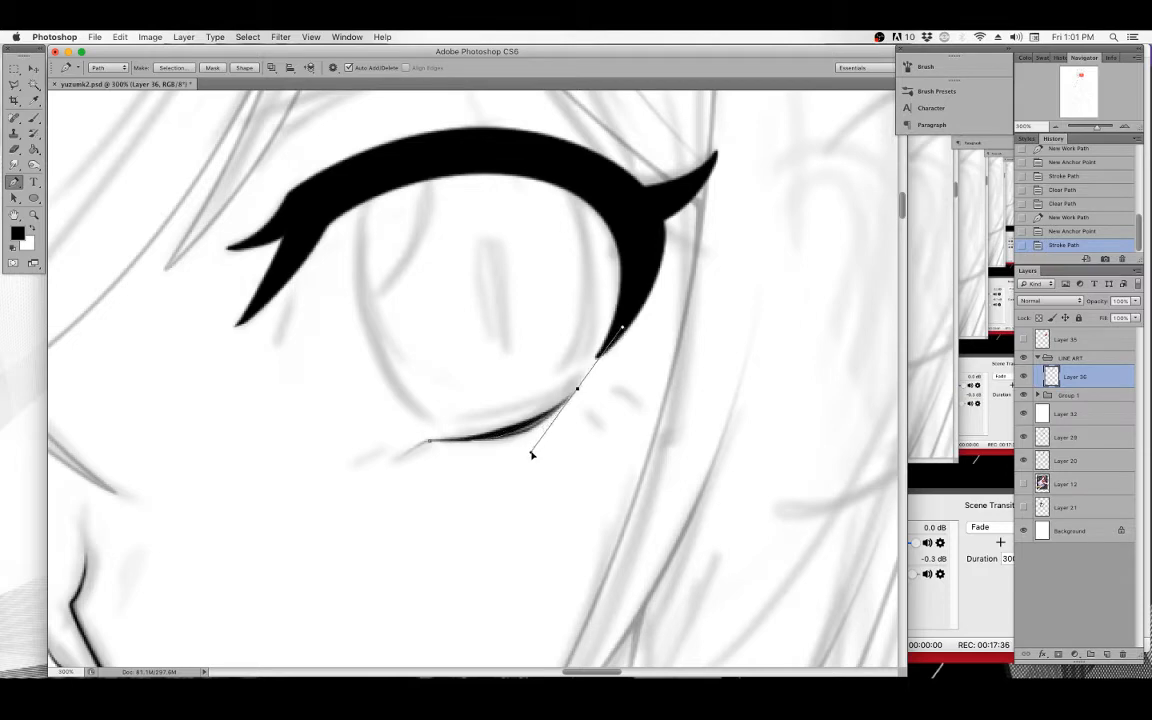
right_click(490, 357)
click(531, 433)
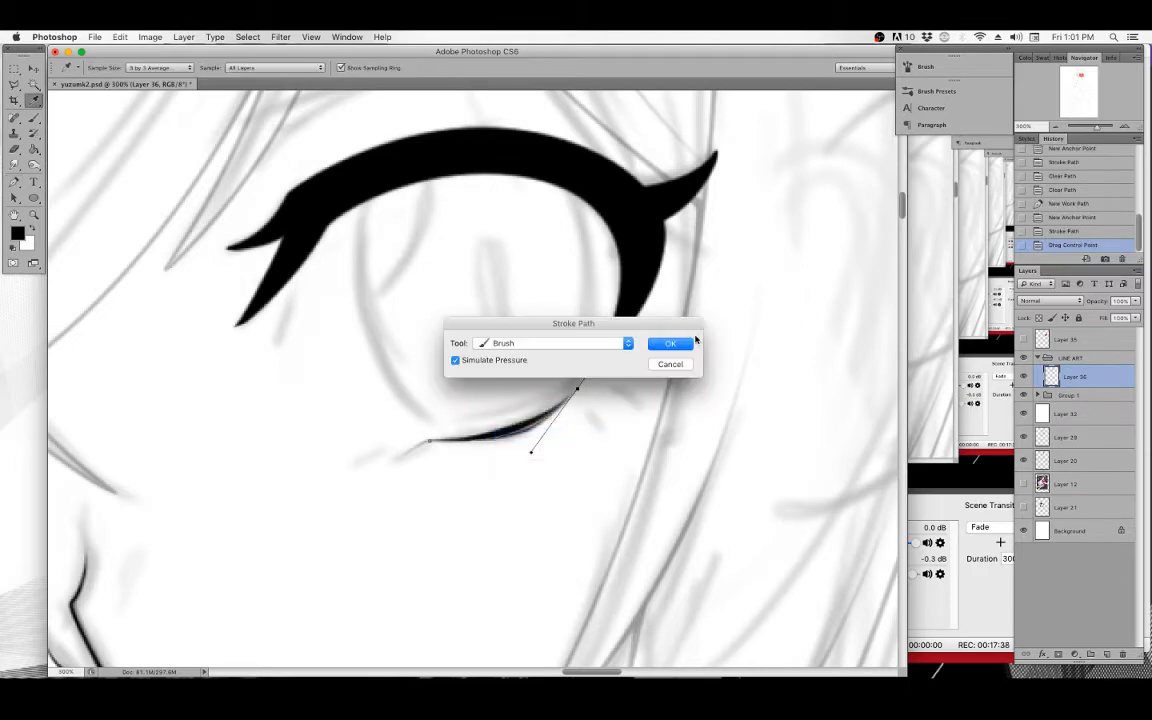
click(682, 340)
key(BackSpace)
key(BackSpace)
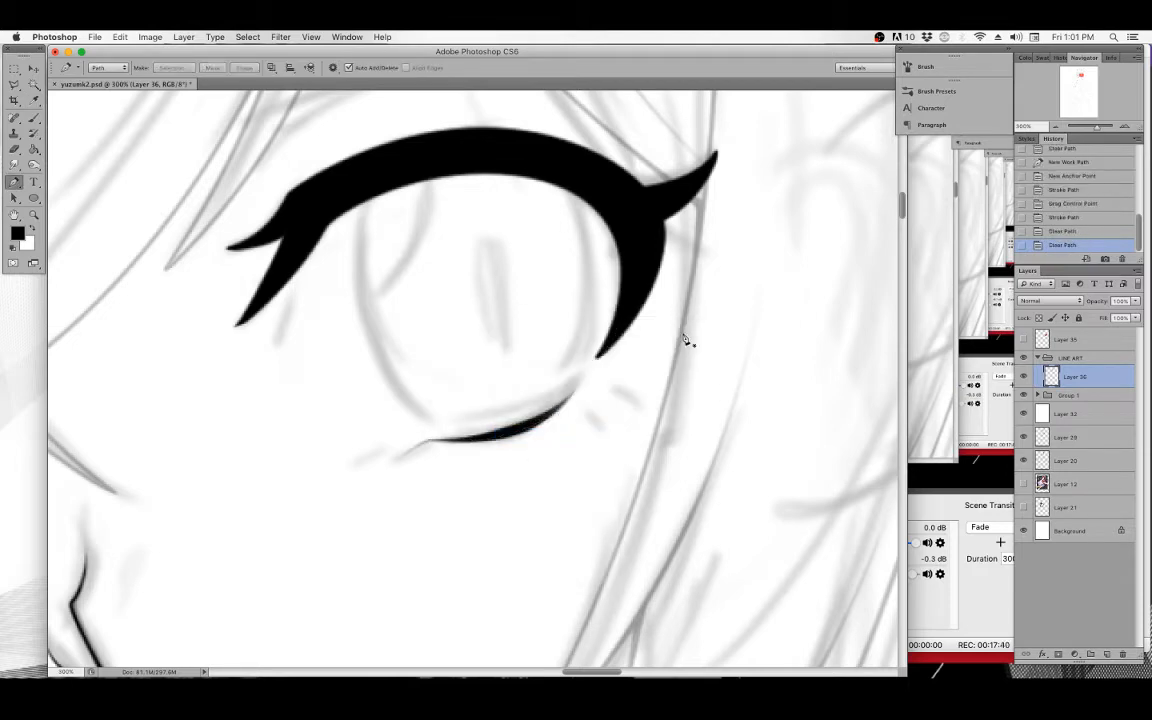
Draw a short Pen path extending the lower eye line's inner end, stroke it with simulated pressure, and clear it.
key(b)
drag(308, 254, 303, 290)
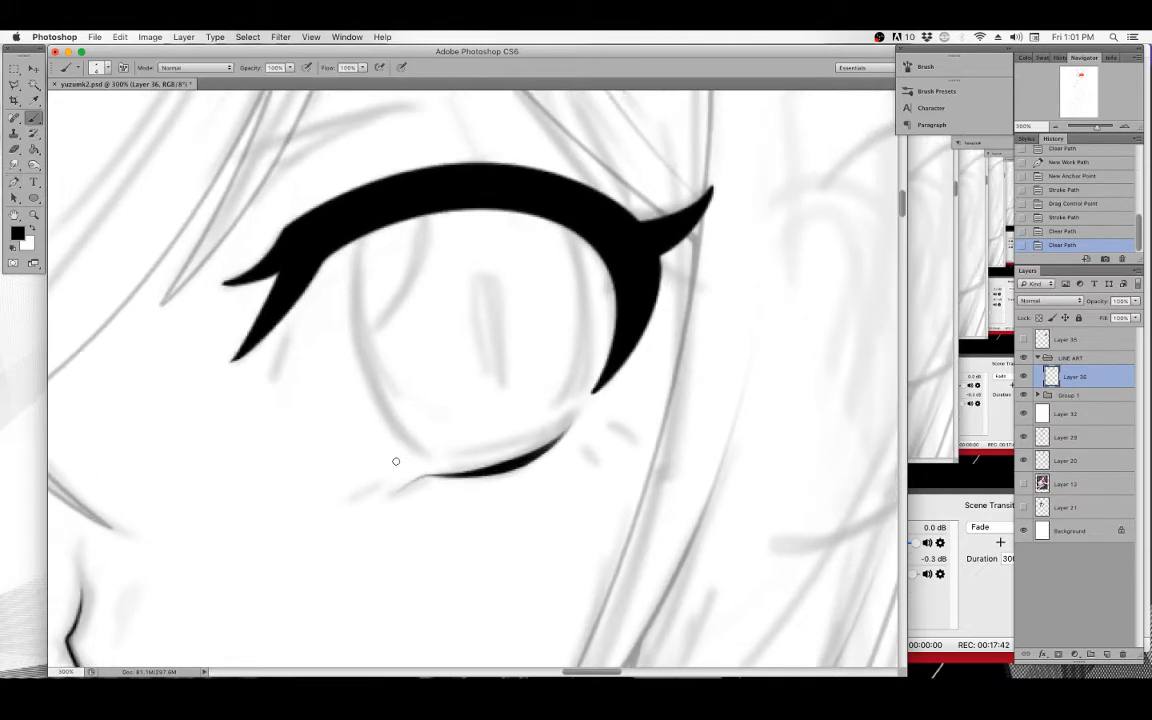
key(p)
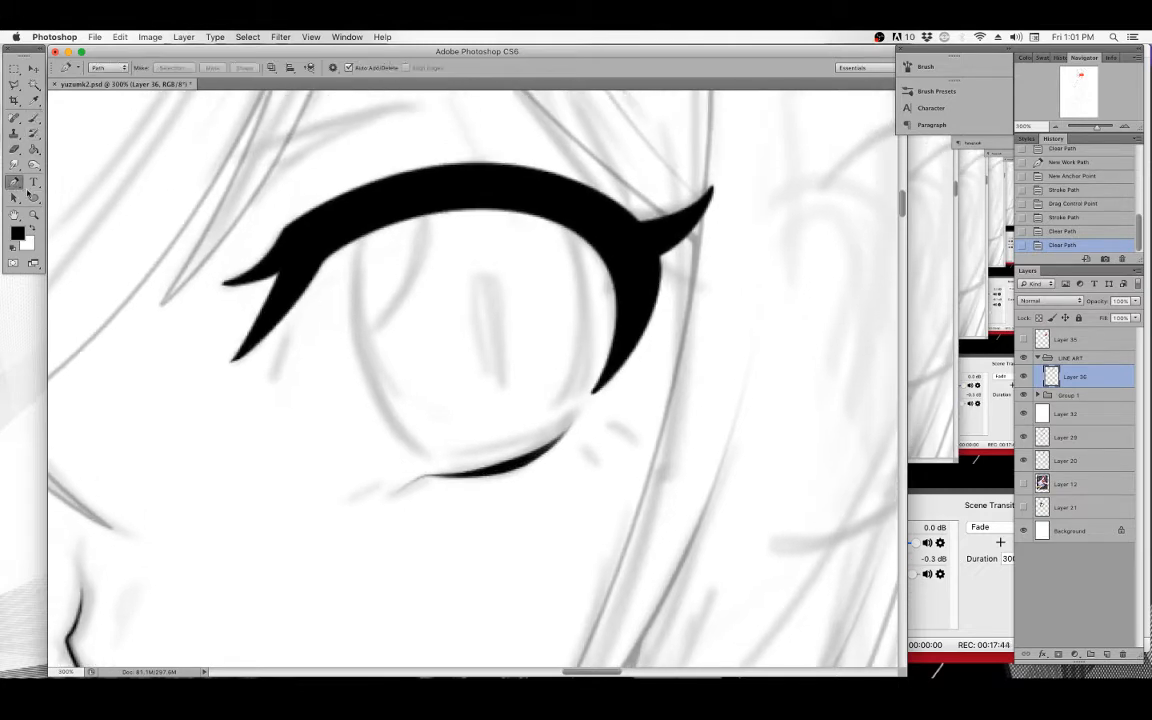
click(389, 493)
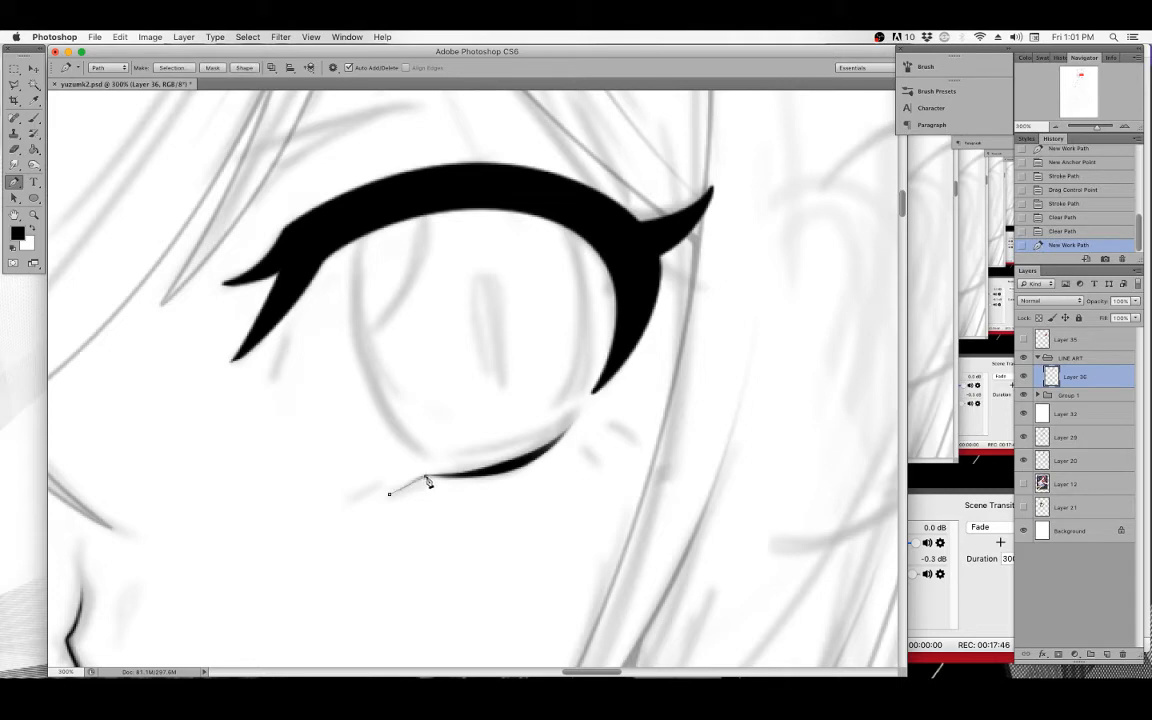
click(432, 478)
click(461, 477)
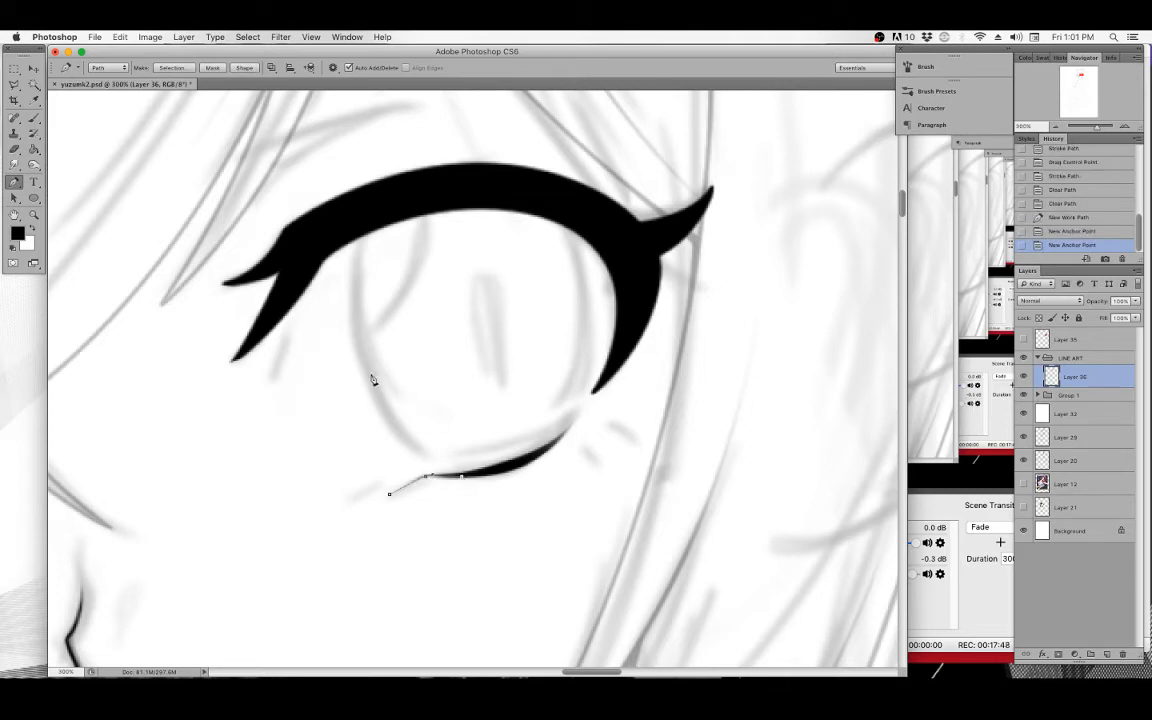
right_click(423, 382)
click(462, 456)
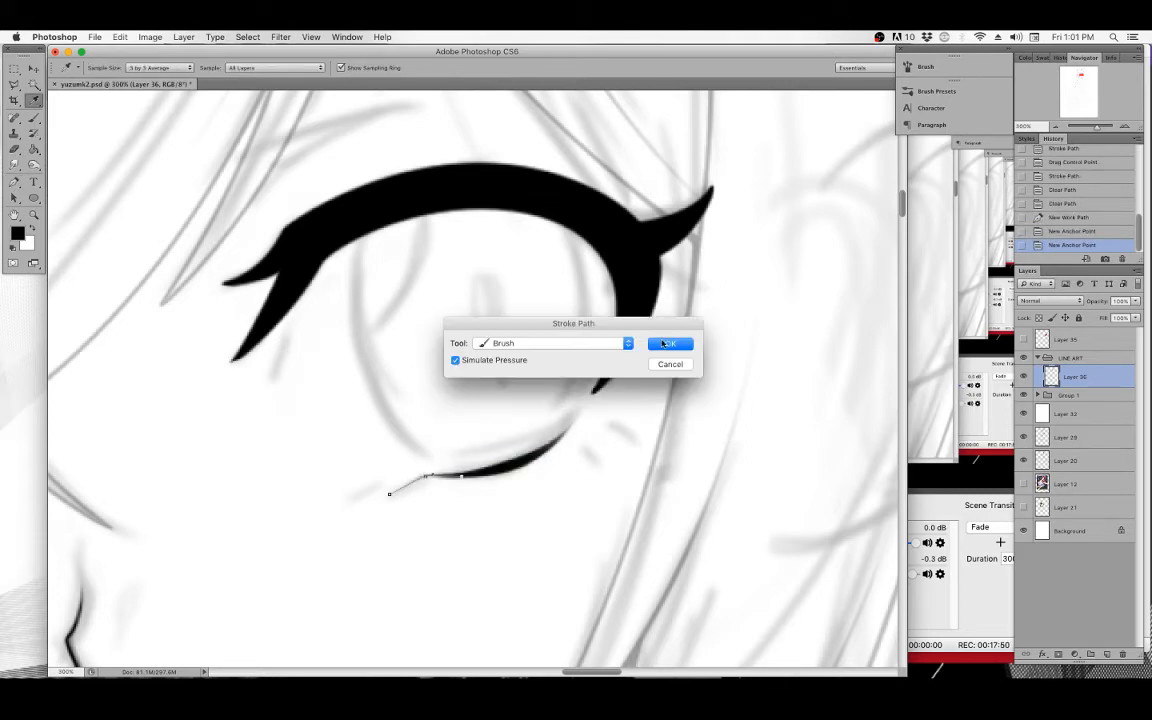
click(668, 342)
key(BackSpace)
key(BackSpace)
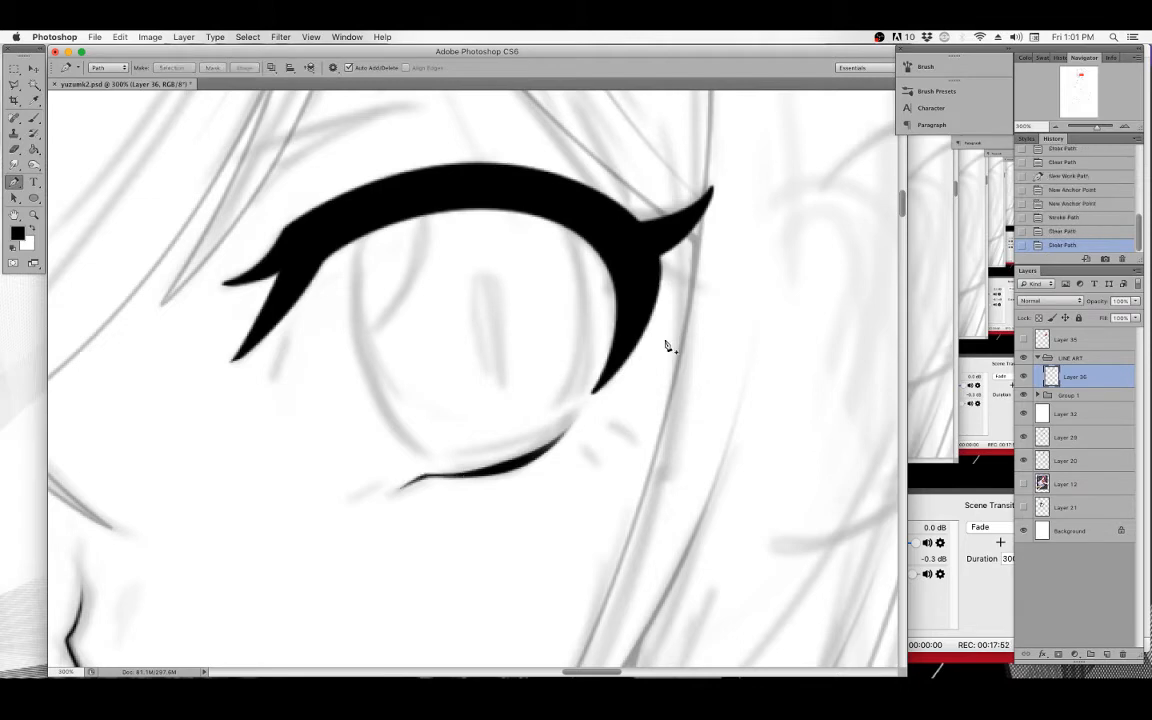
Draw a curved Pen path from the lower line's outer end up the eye's outer edge to the eyelid, adjusting its handle.
drag(437, 447, 487, 478)
drag(597, 429, 500, 418)
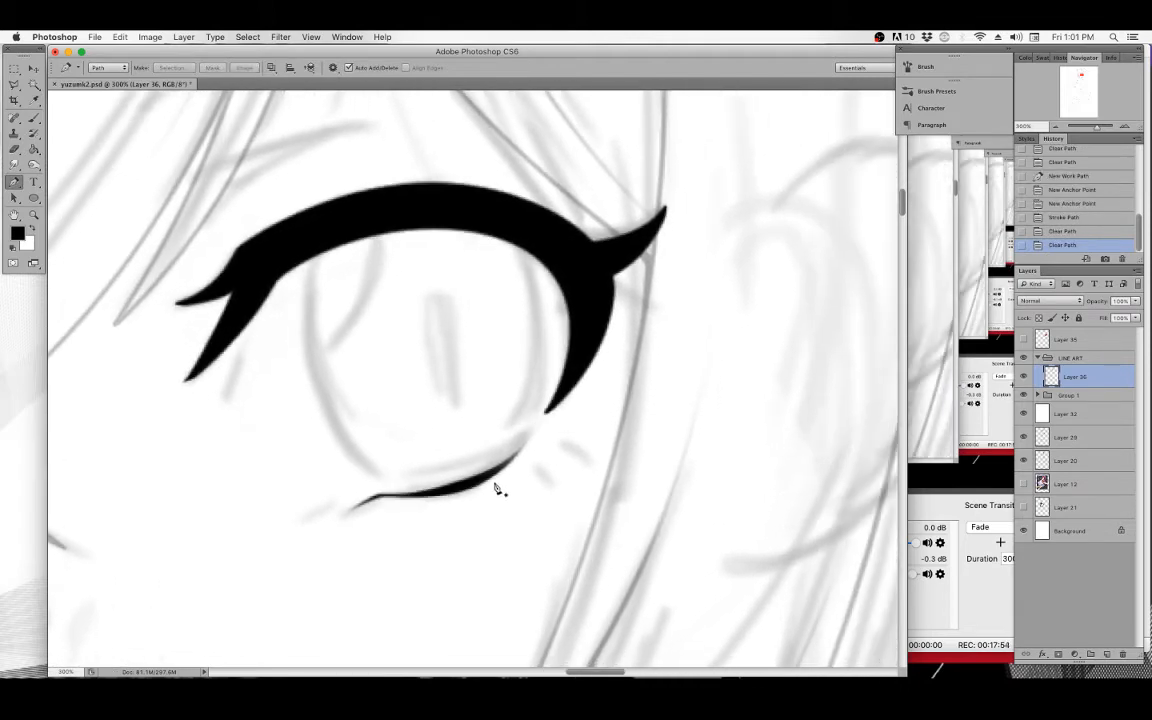
click(493, 487)
drag(599, 297, 587, 192)
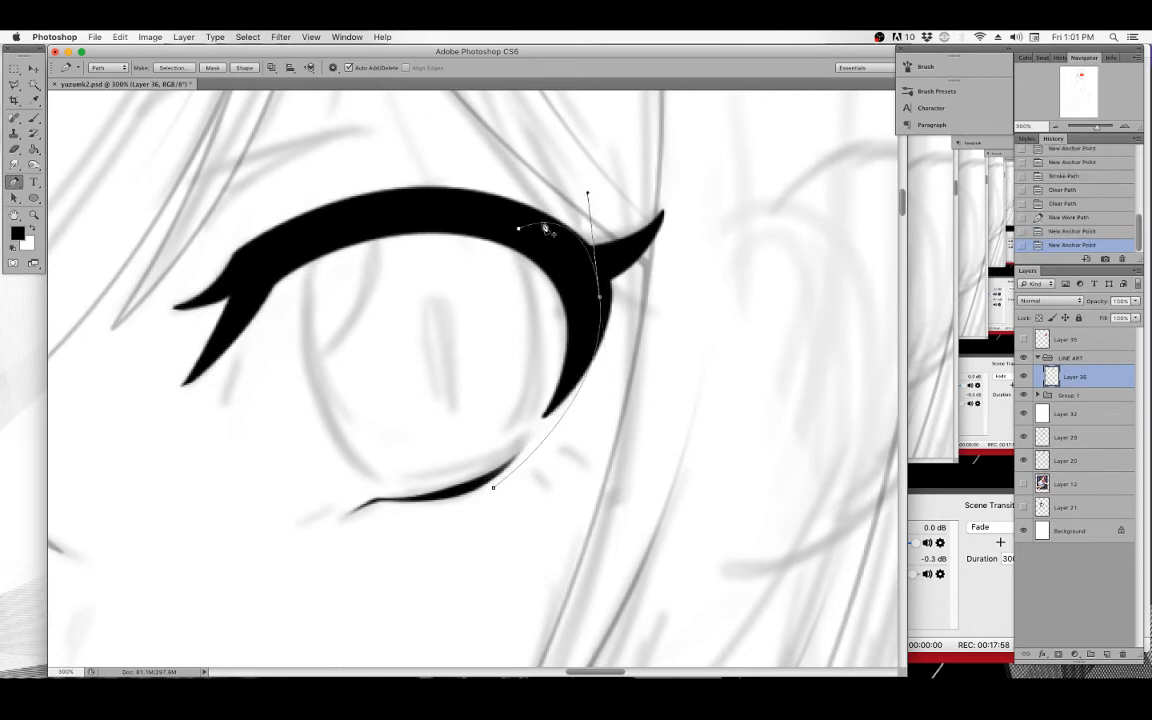
click(481, 210)
drag(588, 194, 589, 208)
Stroke the outer eye edge path twice with the Brush using simulated pressure, then clear the path.
right_click(569, 336)
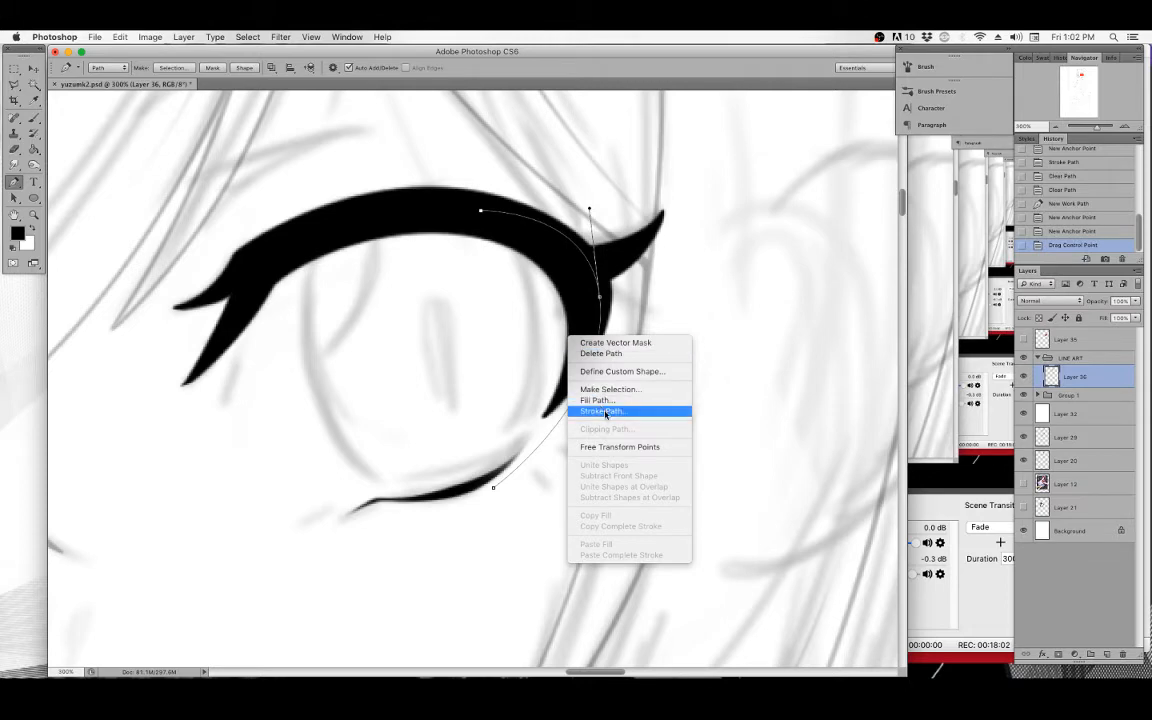
click(605, 412)
click(672, 345)
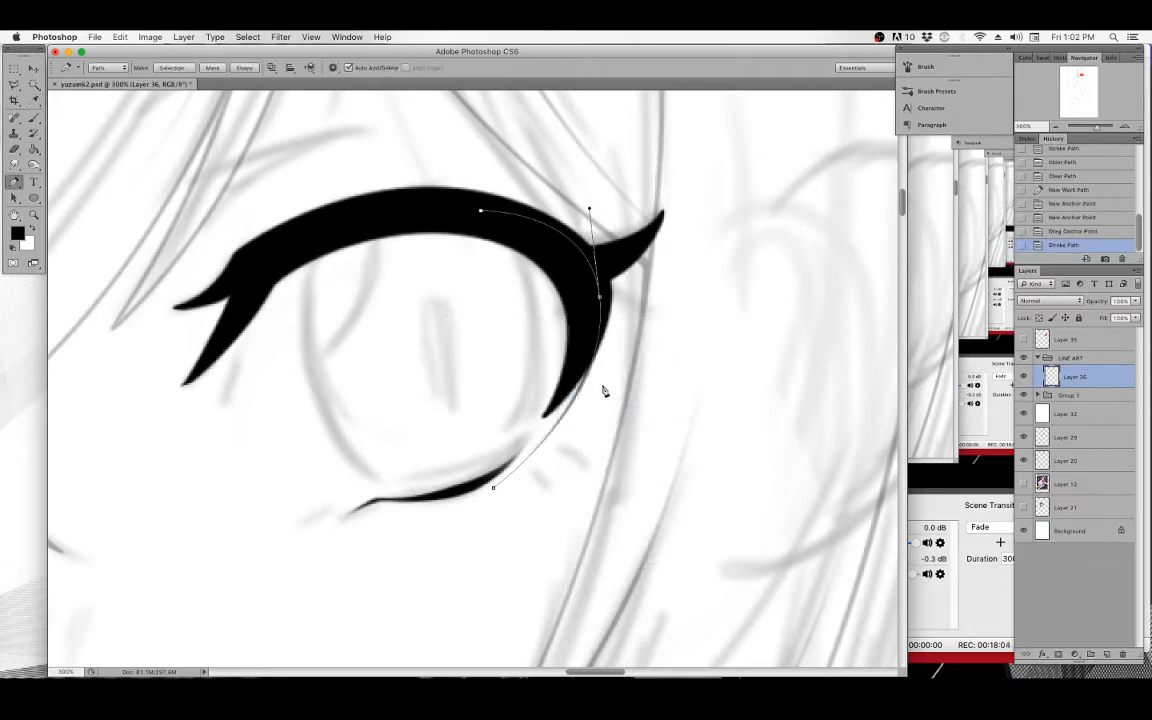
click(33, 117)
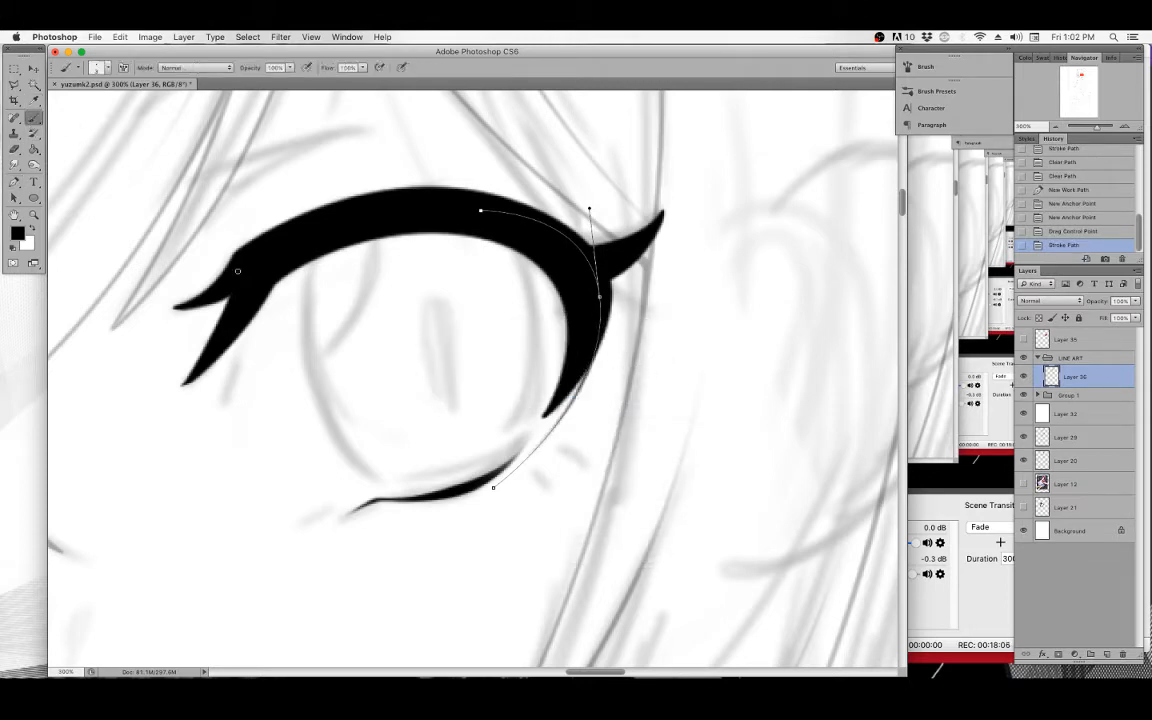
click(15, 182)
right_click(580, 274)
click(610, 349)
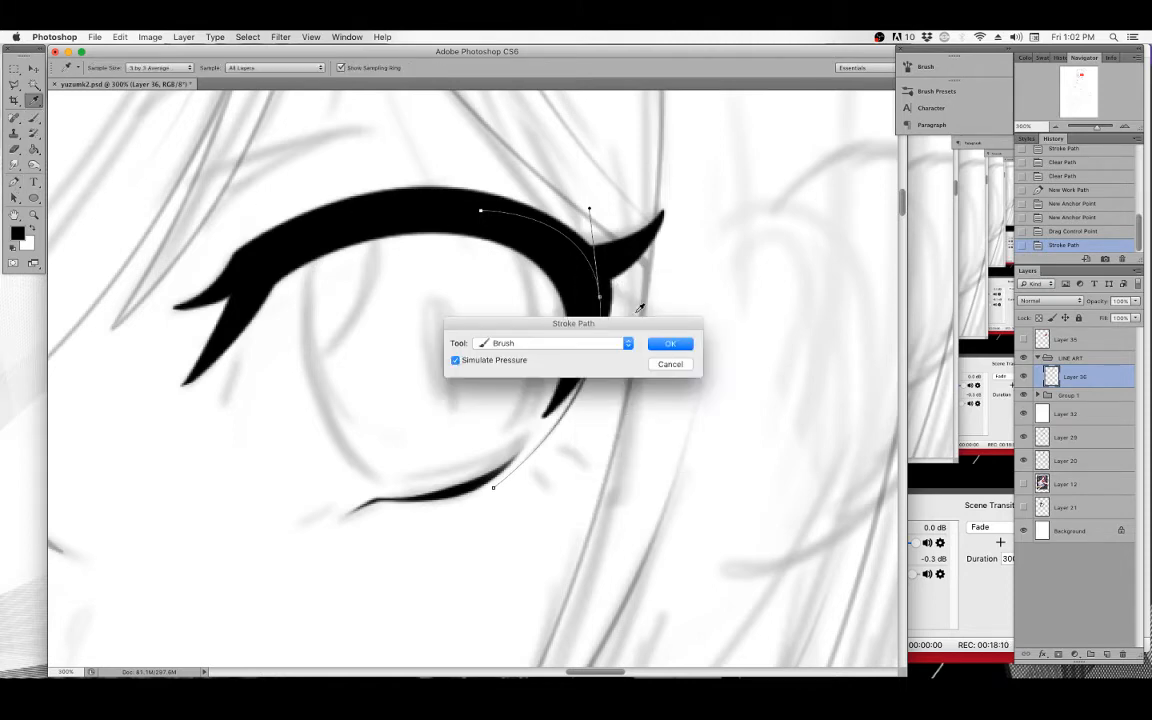
click(670, 343)
key(BackSpace)
key(BackSpace)
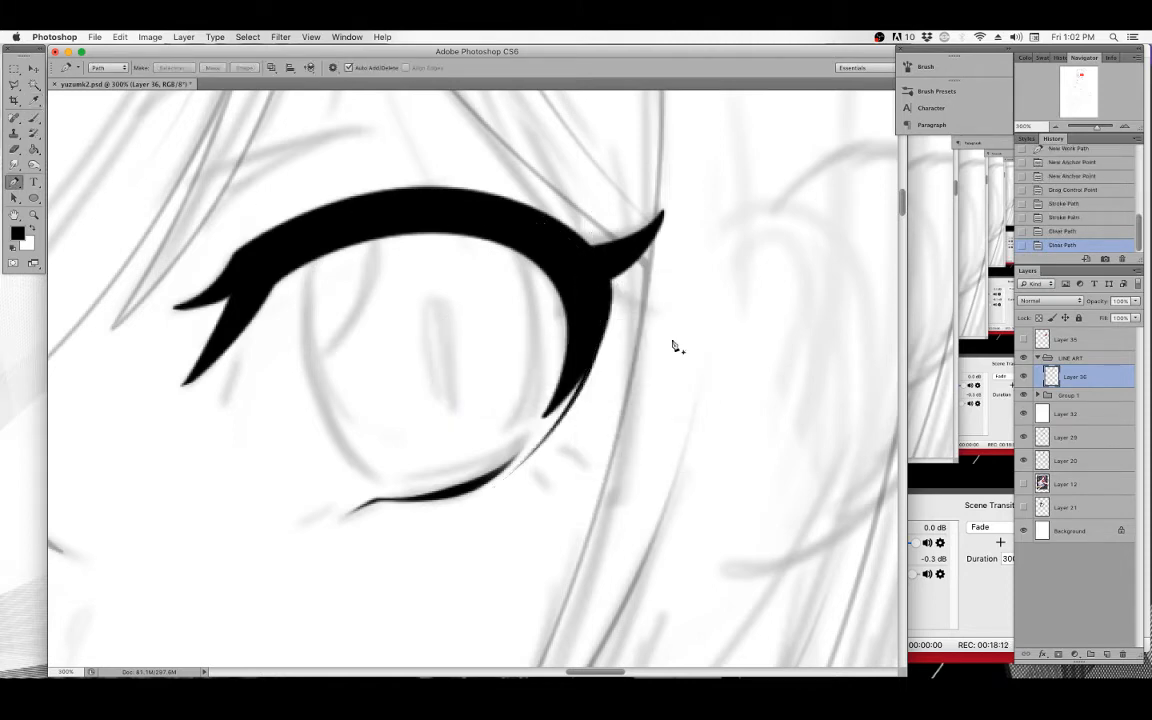
Erase the stray tip at the lower end of the eye's outer edge stroke with the Eraser.
drag(364, 255, 386, 265)
click(34, 118)
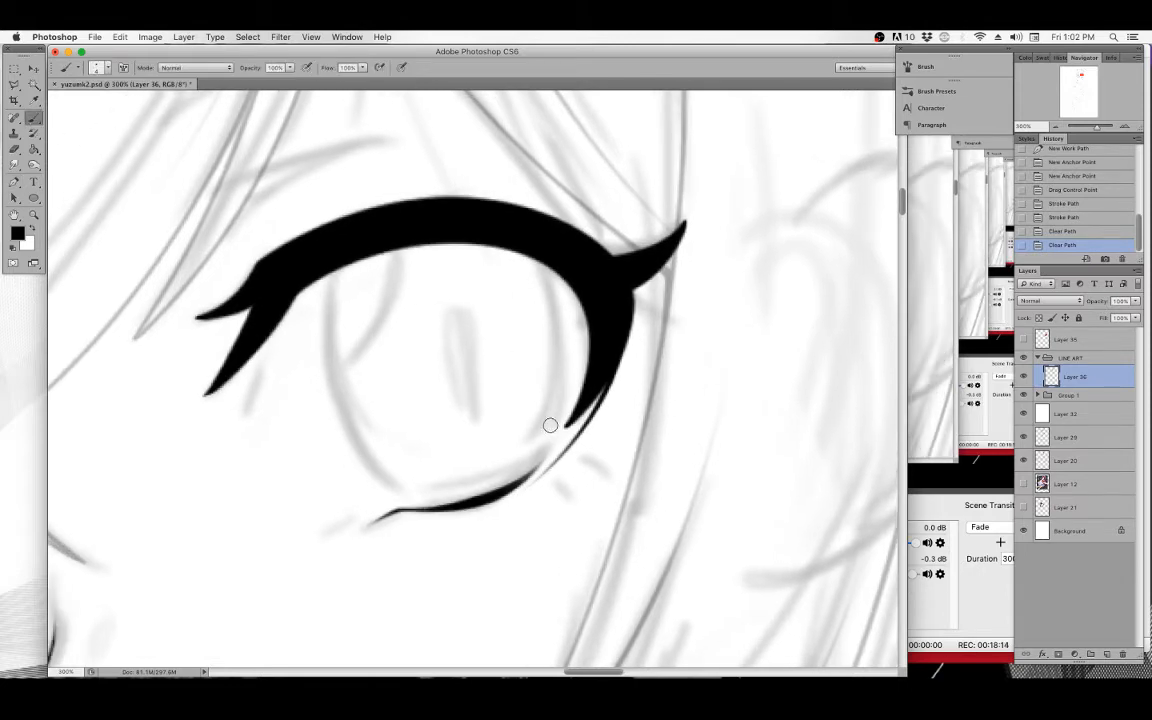
drag(548, 424, 556, 411)
mouse_move(554, 414)
mouse_down()
mouse_move(559, 401)
mouse_move(559, 411)
mouse_up()
drag(556, 418, 562, 412)
drag(446, 381, 497, 313)
mouse_move(251, 231)
mouse_down()
mouse_move(319, 342)
mouse_move(329, 393)
mouse_up()
drag(375, 344, 448, 394)
drag(400, 257, 440, 208)
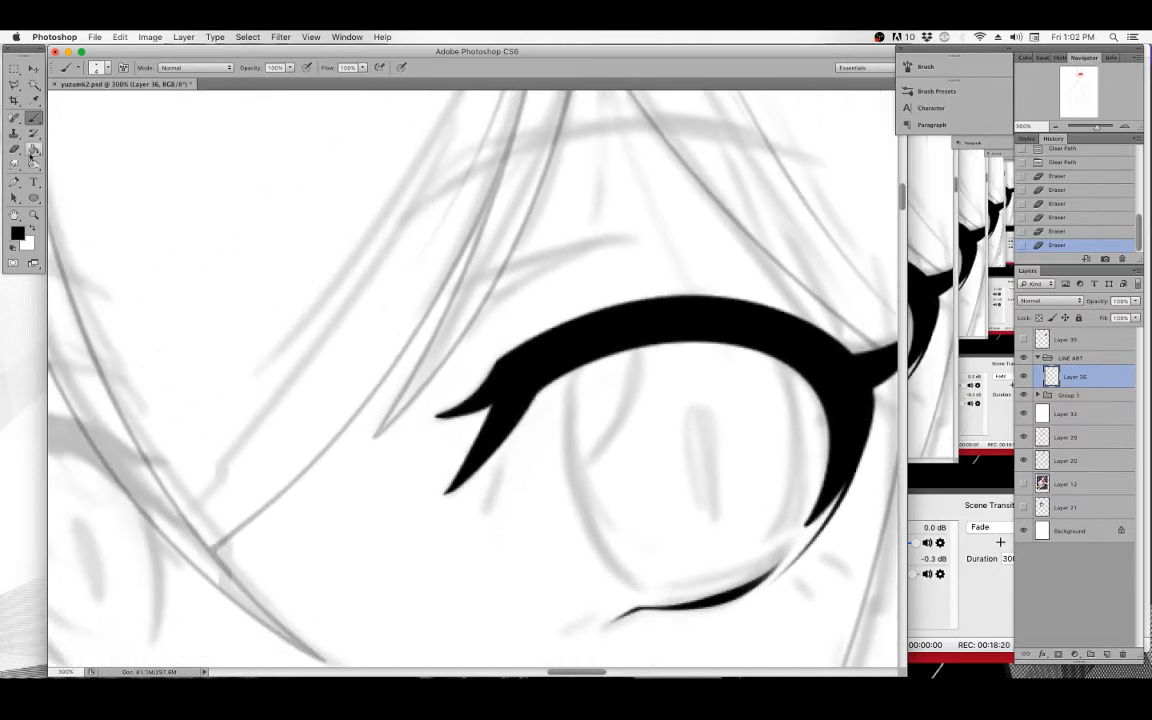
mouse_move(339, 357)
mouse_down()
mouse_move(285, 293)
mouse_move(277, 306)
mouse_up()
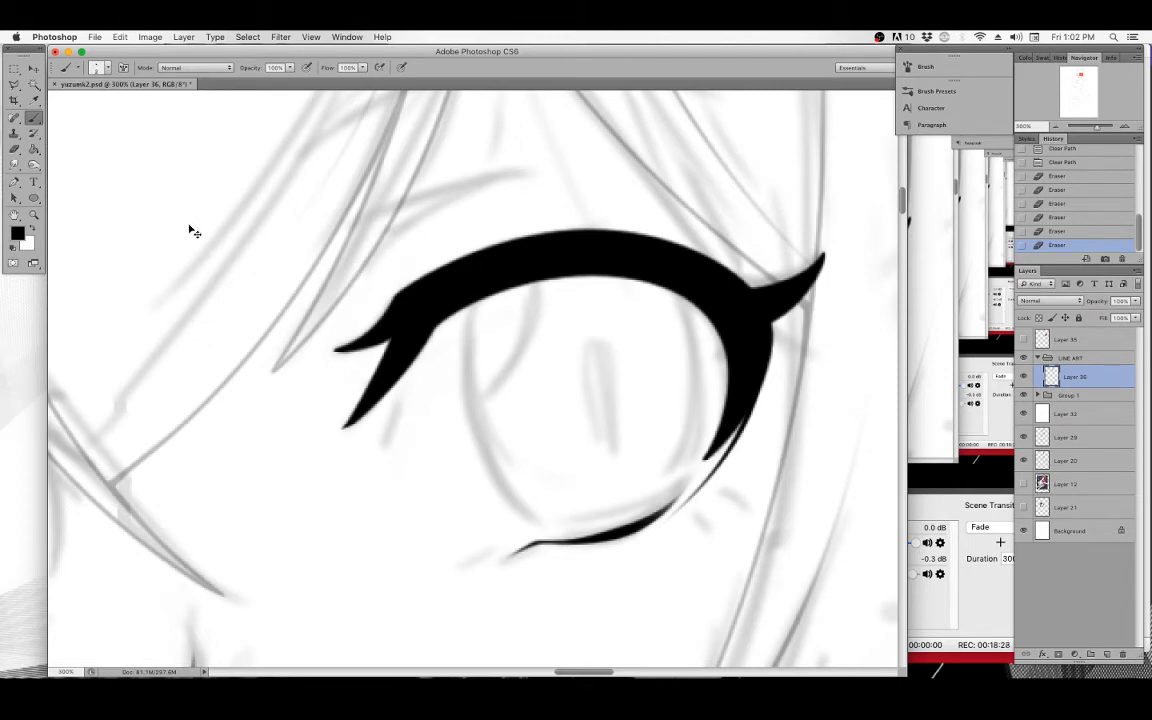
key(super+minus)
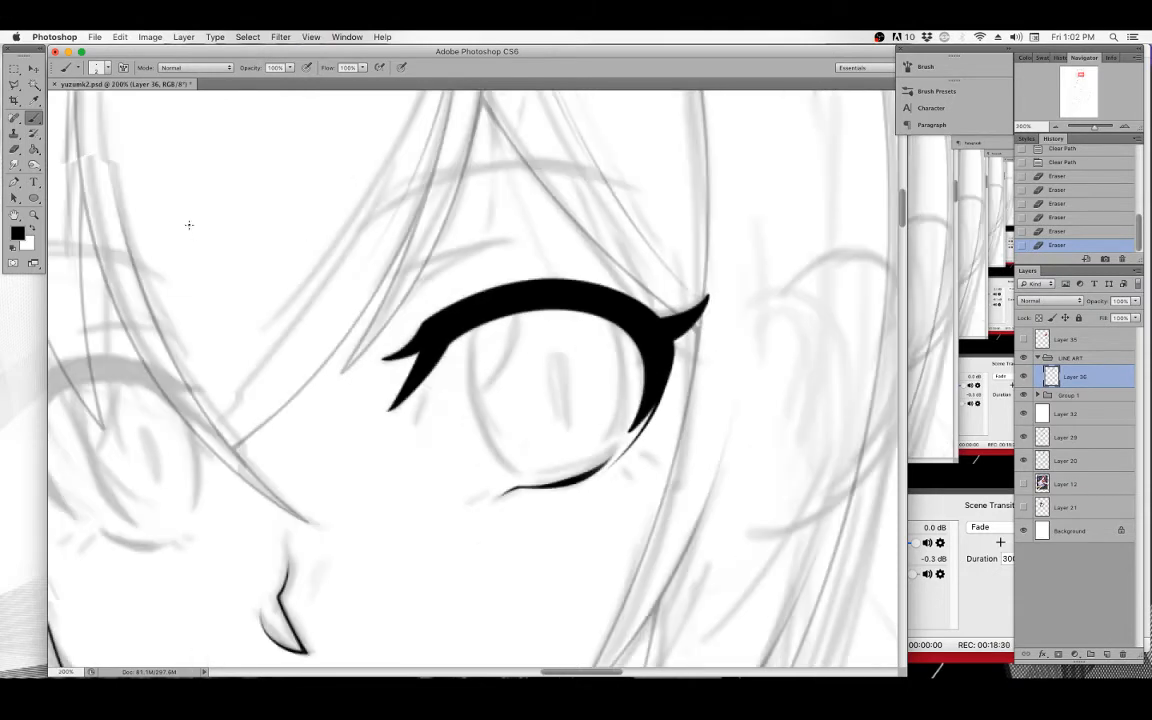
mouse_move(189, 225)
mouse_down()
mouse_move(339, 267)
mouse_move(427, 273)
mouse_move(425, 316)
mouse_move(424, 273)
mouse_move(404, 332)
mouse_move(399, 237)
mouse_move(396, 275)
mouse_move(382, 267)
mouse_move(438, 284)
mouse_move(395, 261)
mouse_up()
key(p)
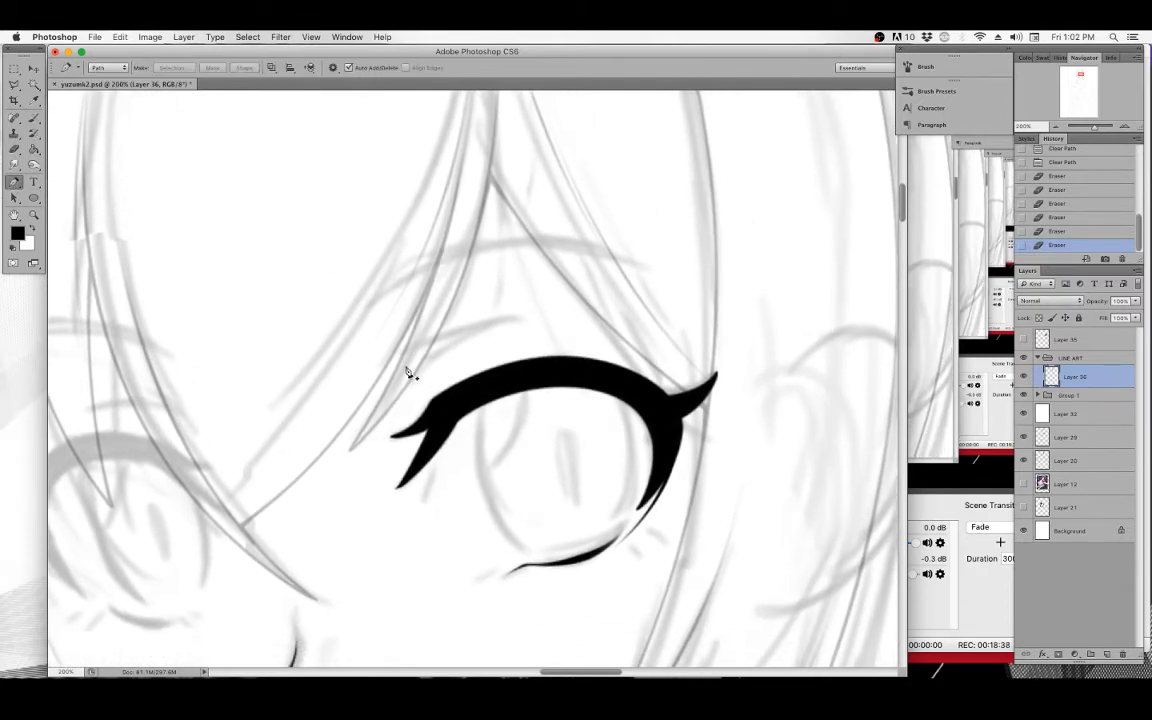
click(391, 395)
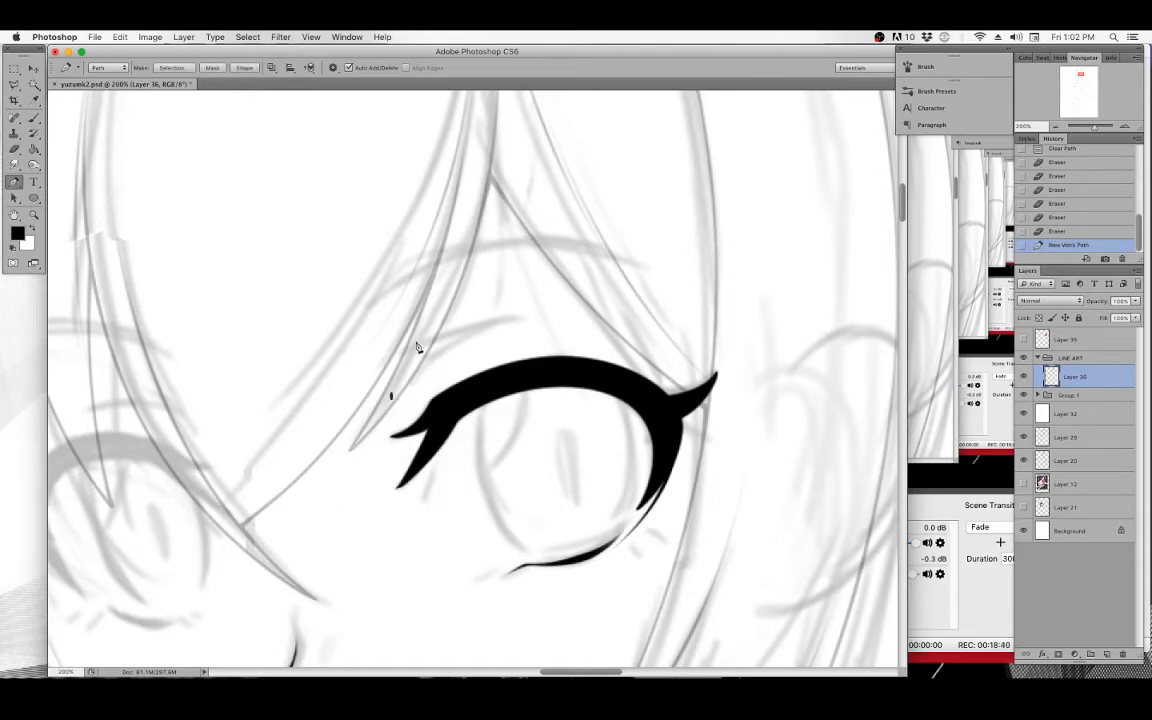
drag(418, 338, 413, 356)
click(518, 316)
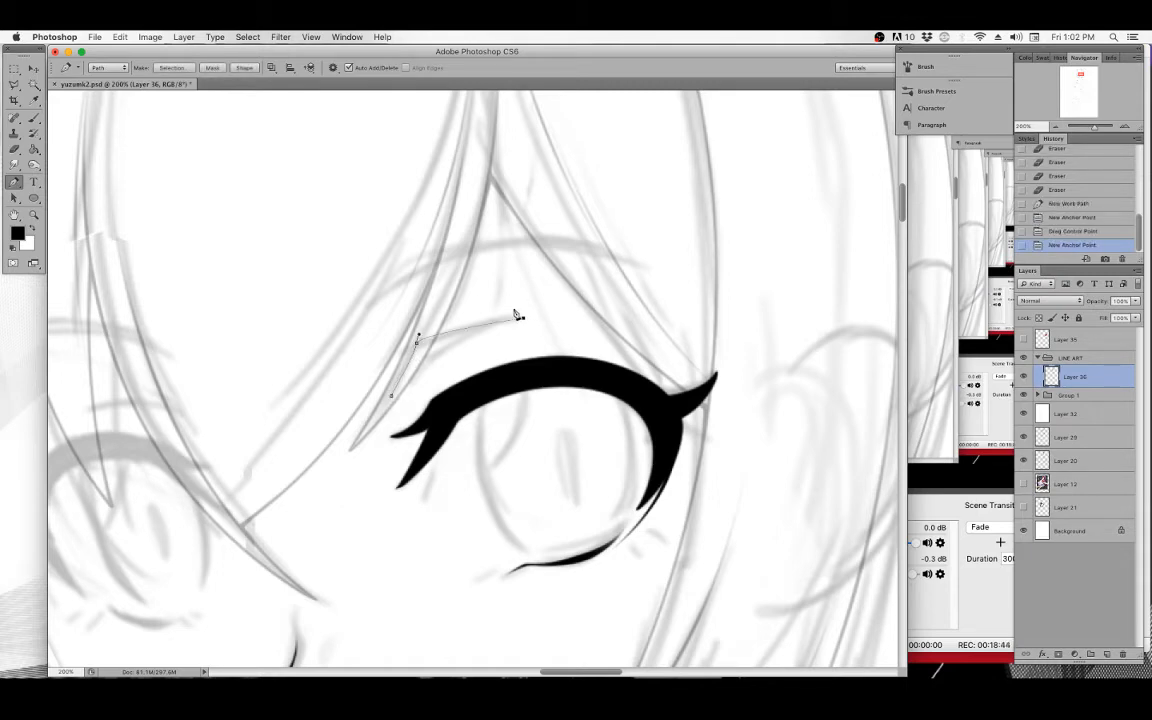
key(BackSpace)
key(BackSpace)
Draw a curved Pen path along a hair strand above the eye, stroke it with simulated pressure, and clear it.
drag(340, 312, 394, 500)
drag(301, 249, 319, 224)
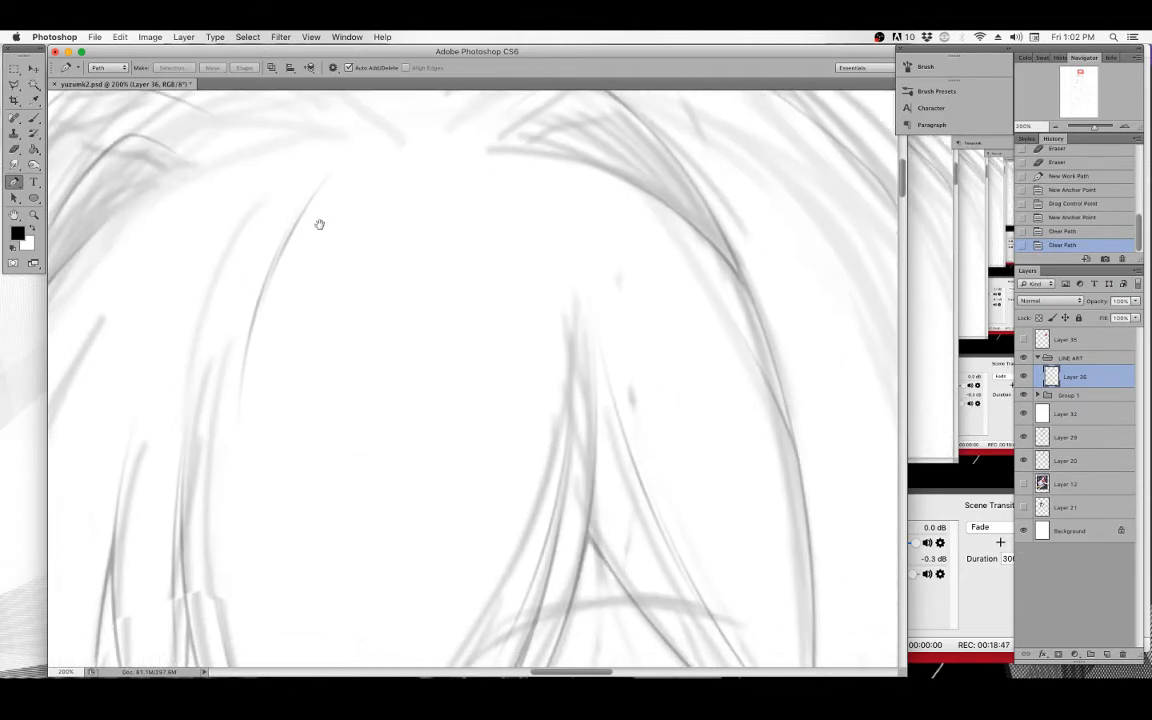
click(344, 157)
drag(257, 336, 240, 436)
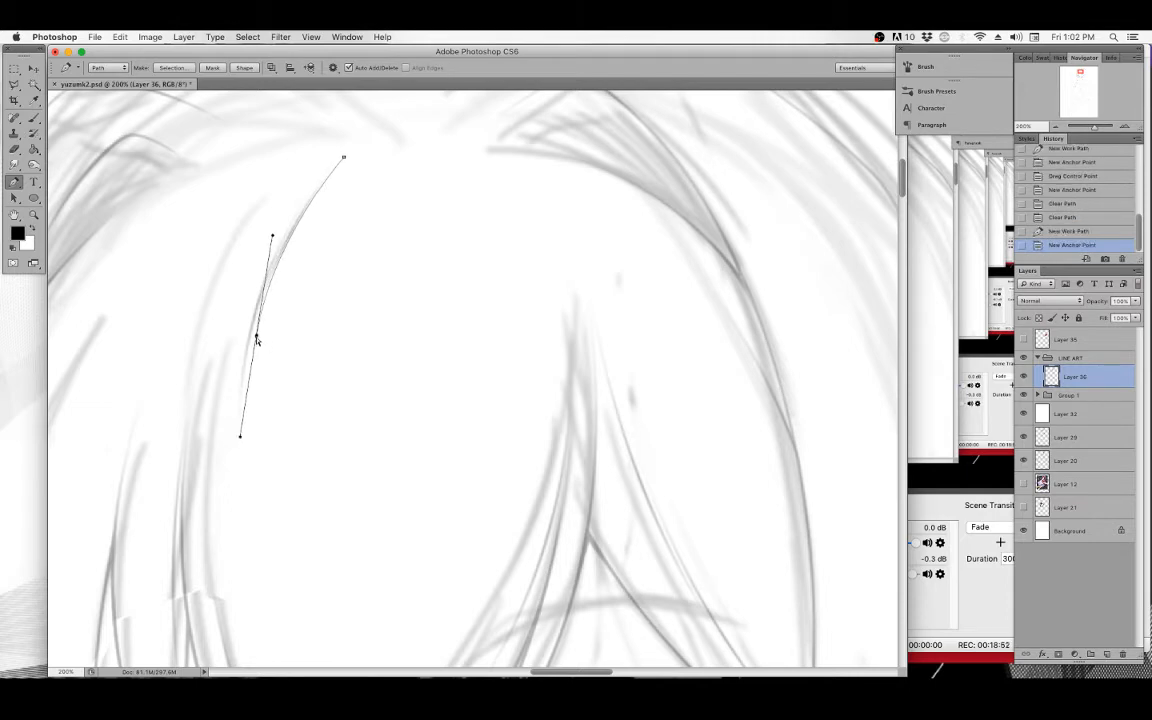
drag(256, 337, 254, 336)
right_click(342, 203)
click(378, 278)
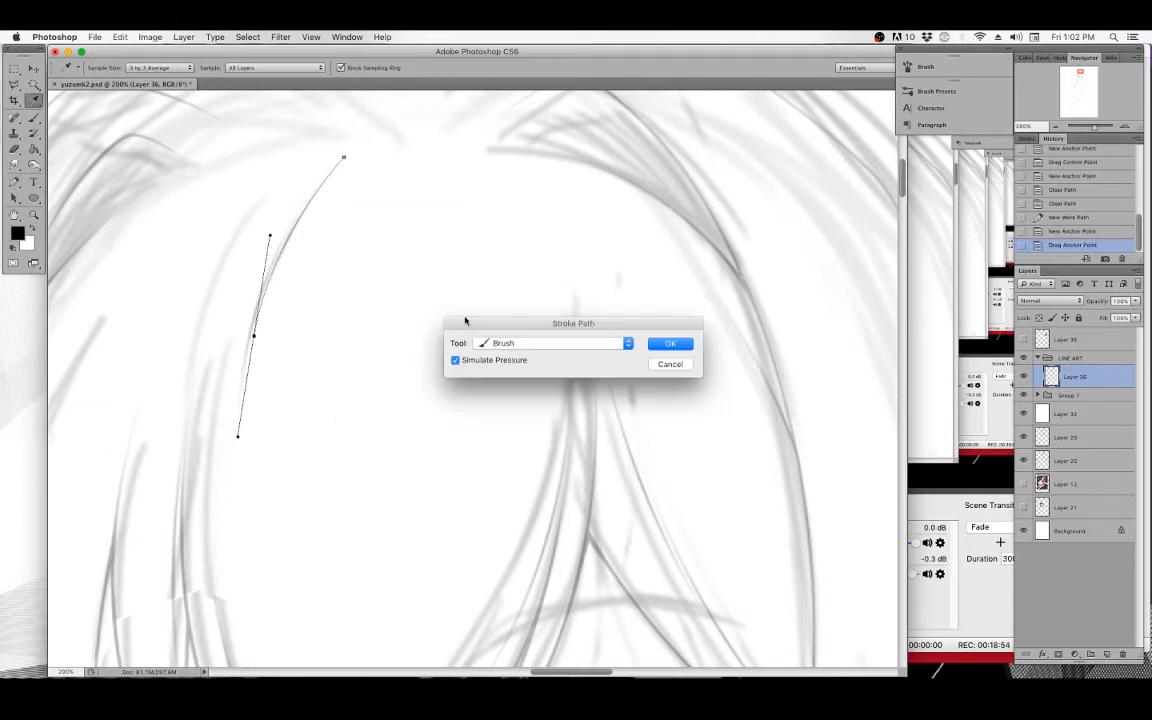
click(670, 344)
key(BackSpace)
key(BackSpace)
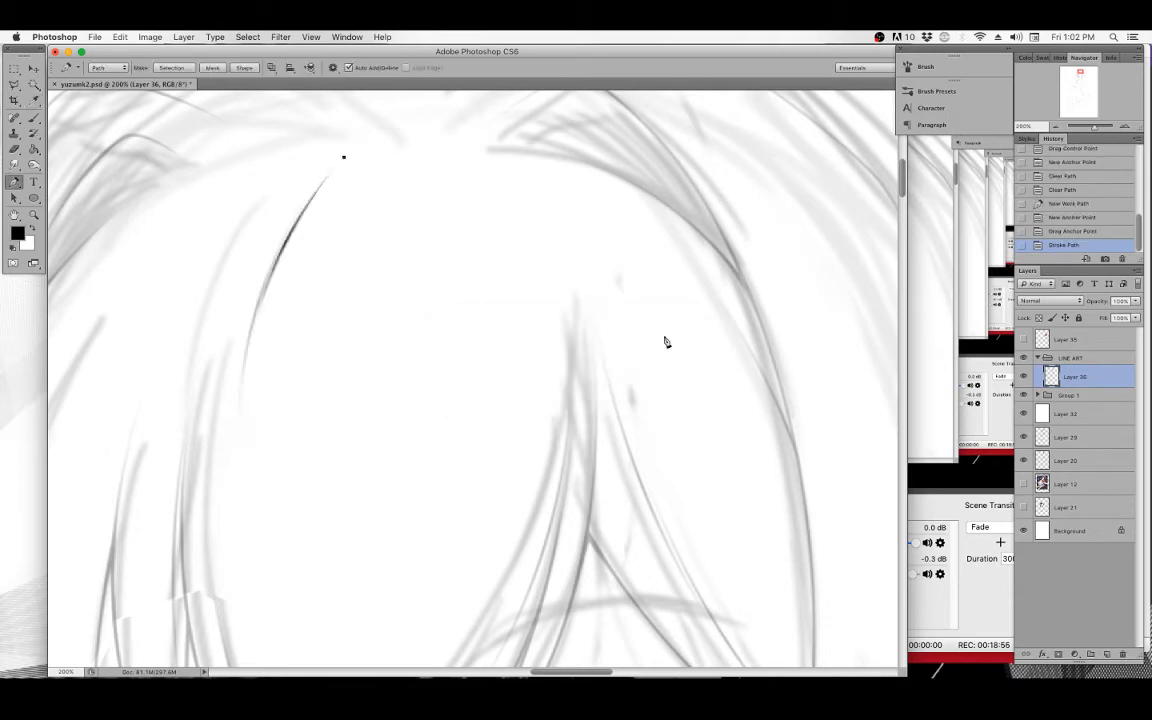
Draw a second Pen path over the same hair strand, stroke it with simulated pressure, and clear it.
key(p)
click(302, 203)
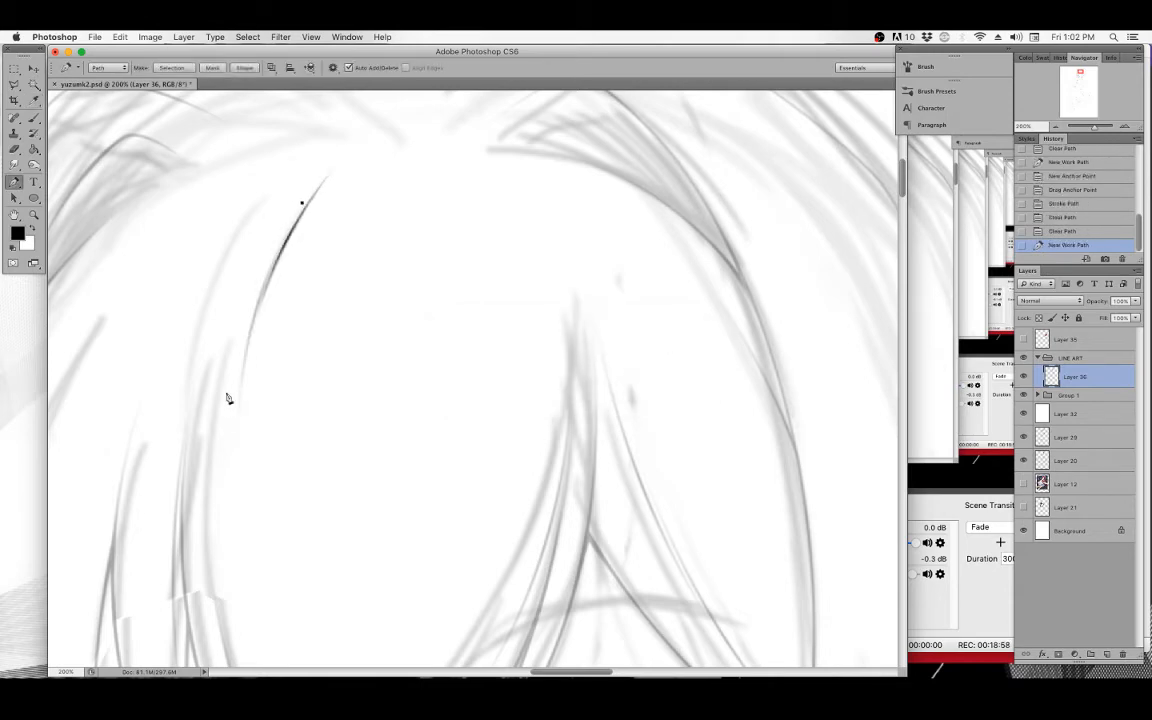
drag(240, 415, 247, 537)
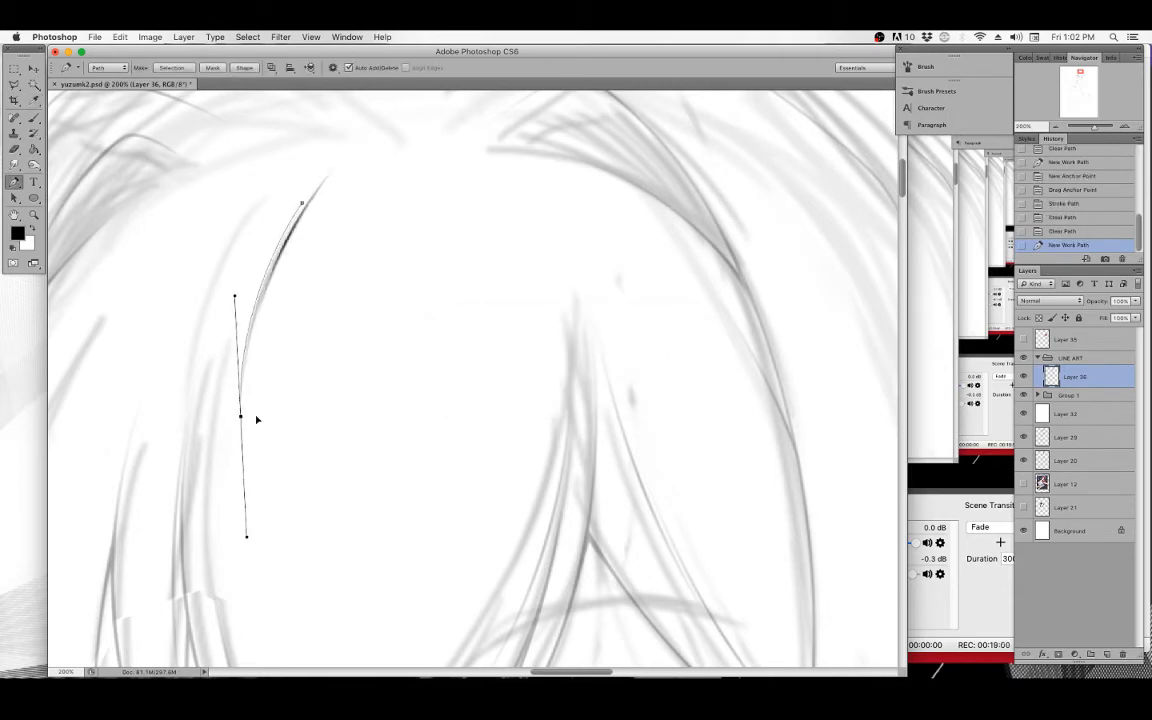
drag(302, 204, 309, 196)
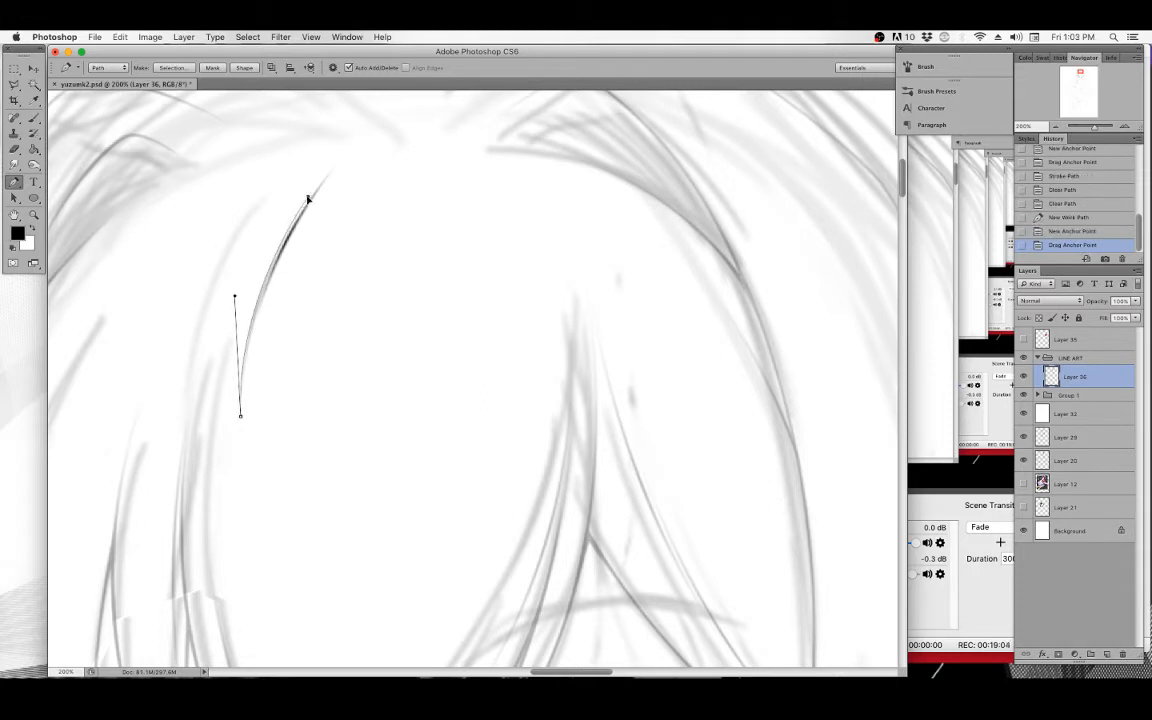
drag(309, 198, 309, 197)
right_click(329, 267)
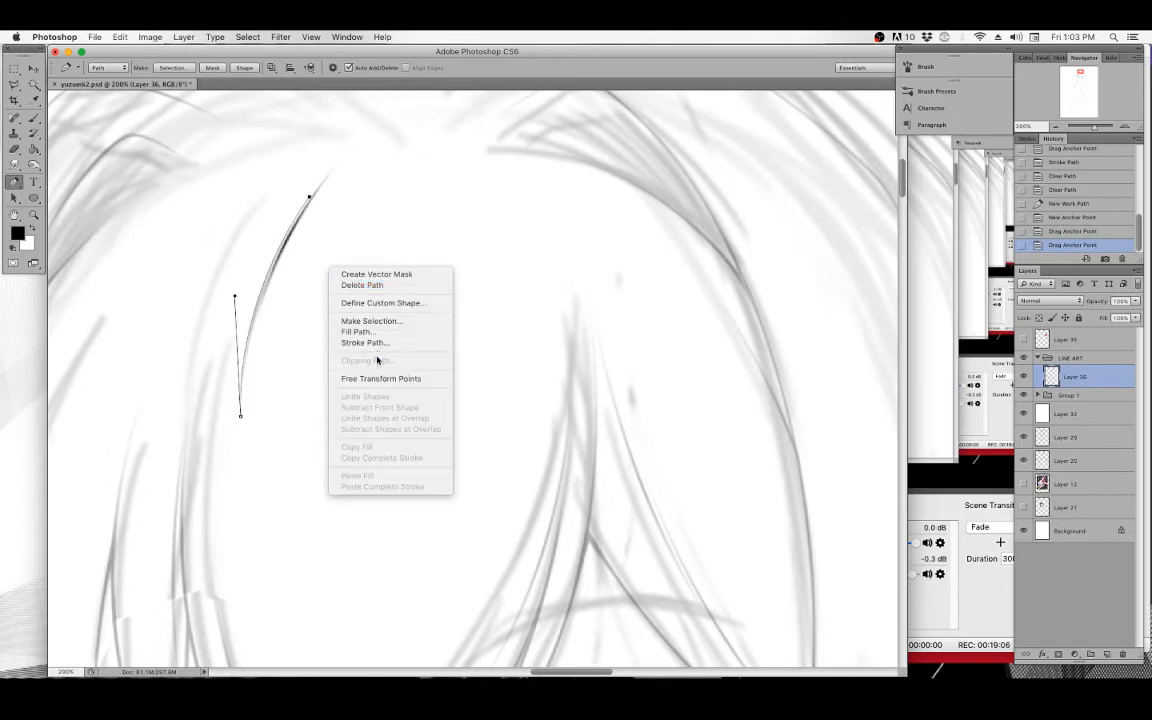
click(377, 344)
click(666, 338)
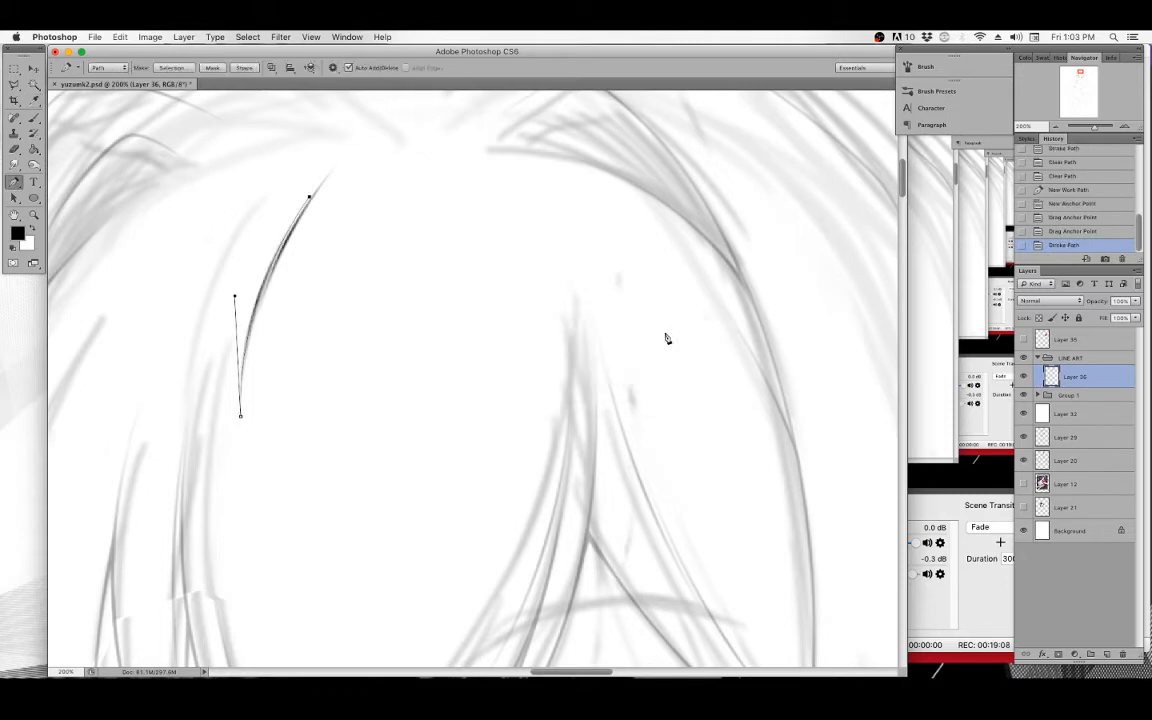
key(BackSpace)
key(BackSpace)
Draw a long curved Pen path down a hair strand left of the eye, adjust its anchors, and stroke it with simulated pressure.
drag(401, 458, 420, 300)
drag(480, 505, 399, 321)
drag(598, 278, 638, 299)
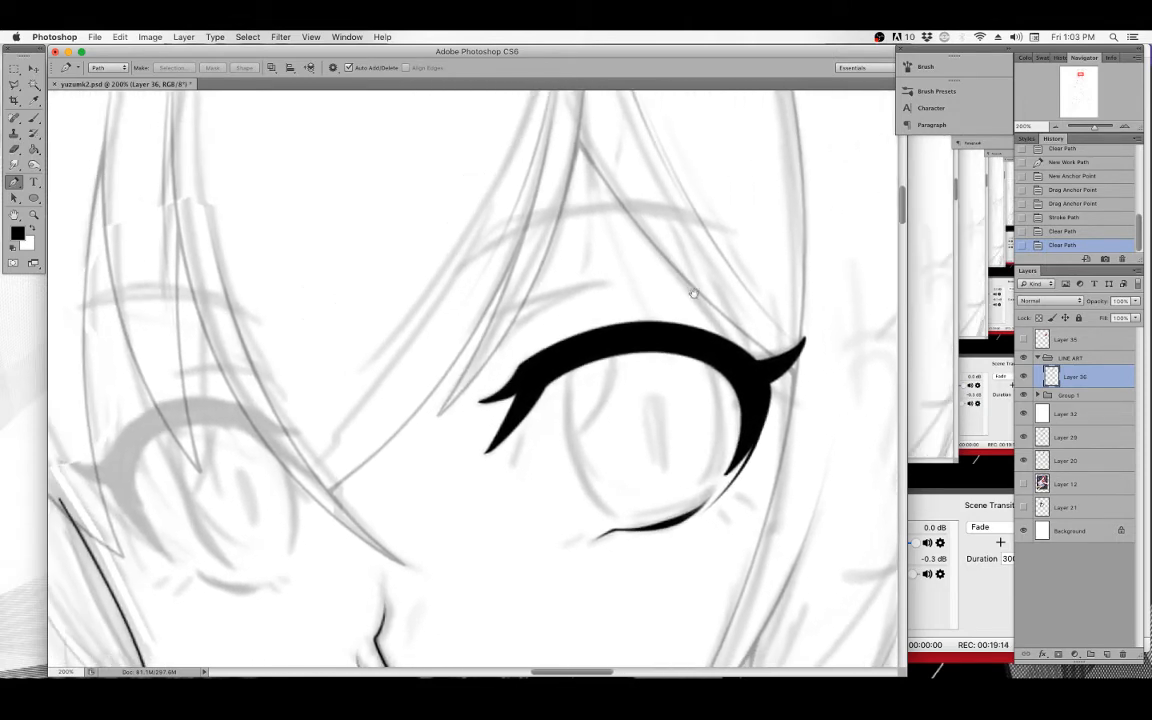
drag(390, 140, 481, 324)
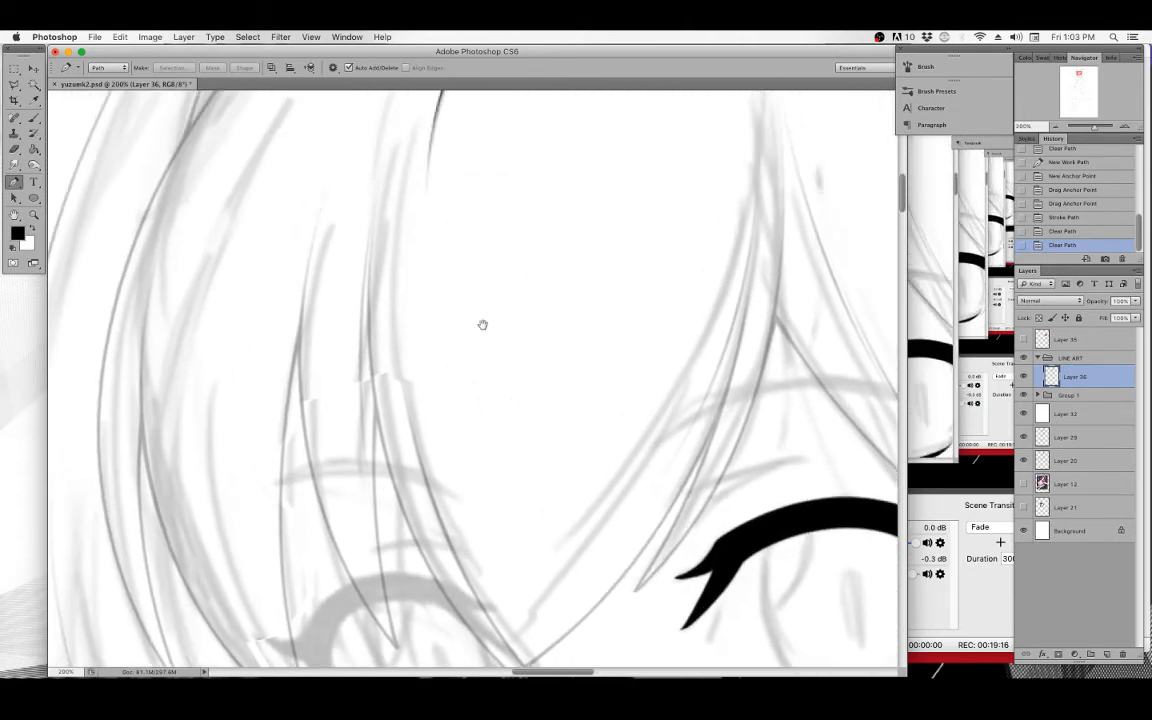
click(338, 144)
scroll(306, 275, down, 2)
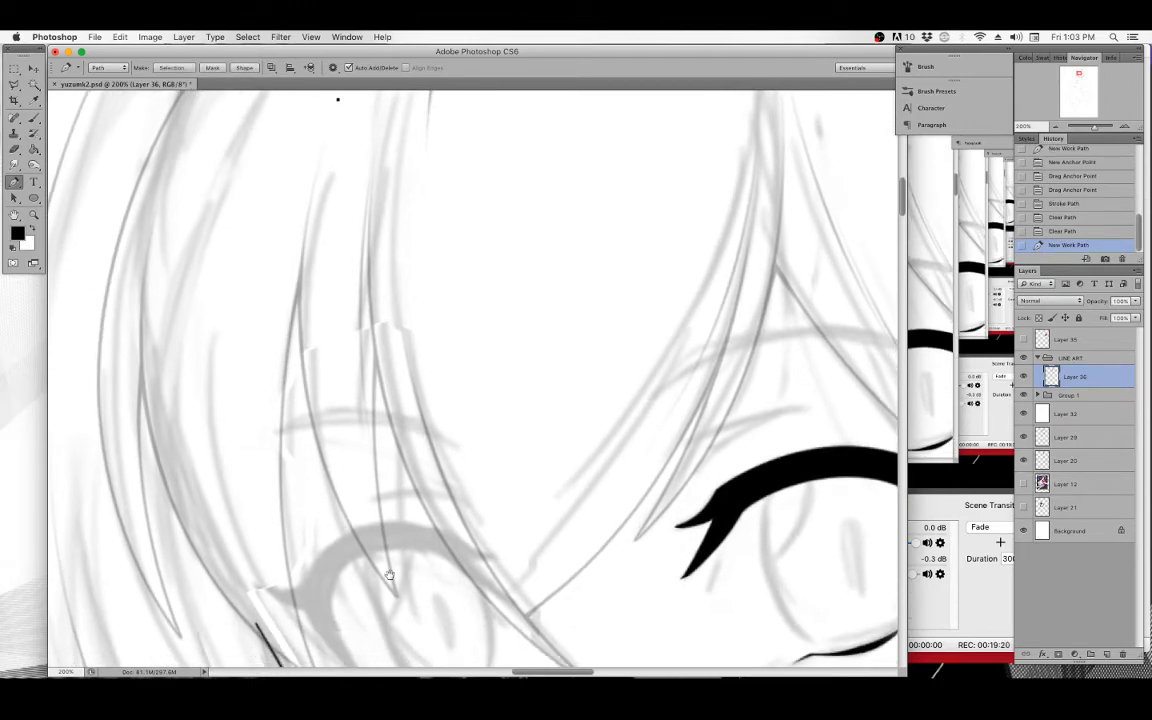
scroll(389, 575, down, 5)
drag(370, 475, 193, 250)
scroll(321, 167, up, 8)
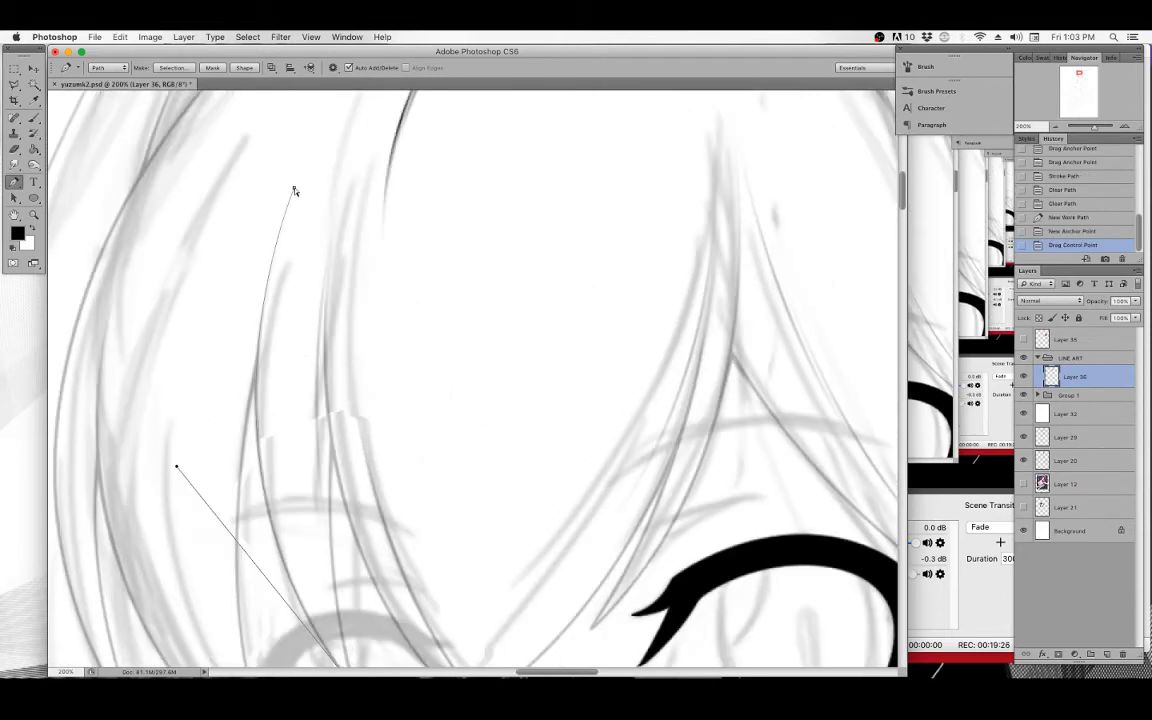
drag(294, 190, 295, 182)
scroll(300, 460, down, 9)
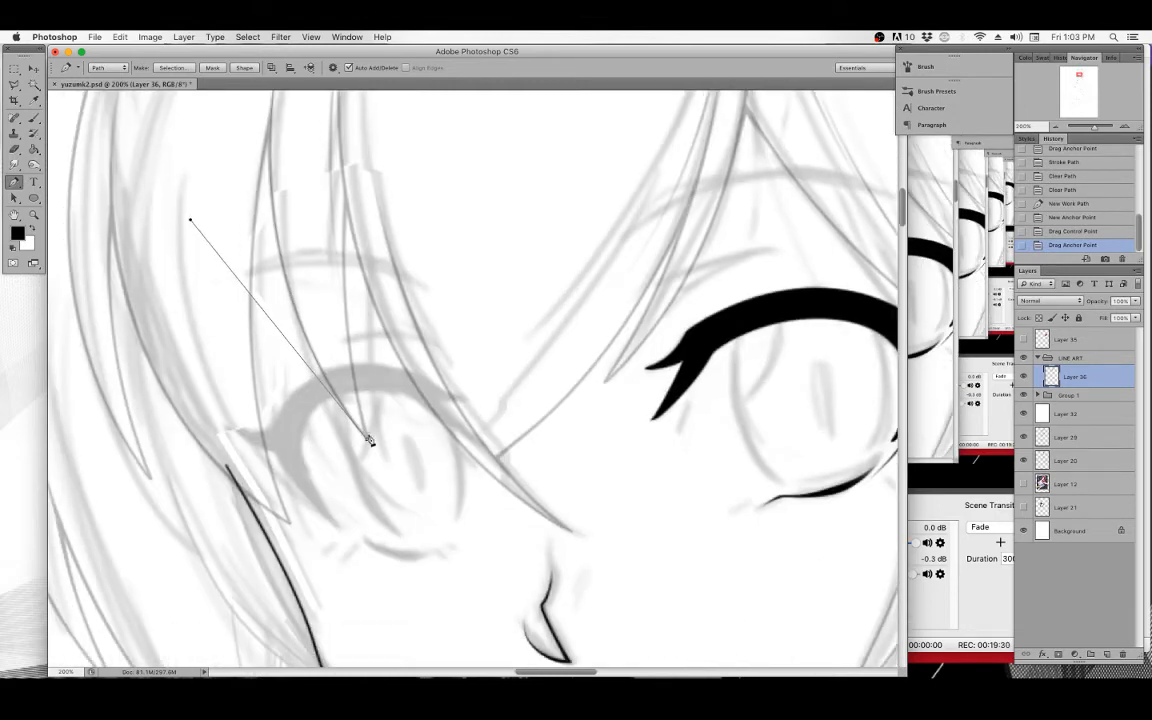
drag(304, 270, 308, 341)
scroll(320, 360, up, 5)
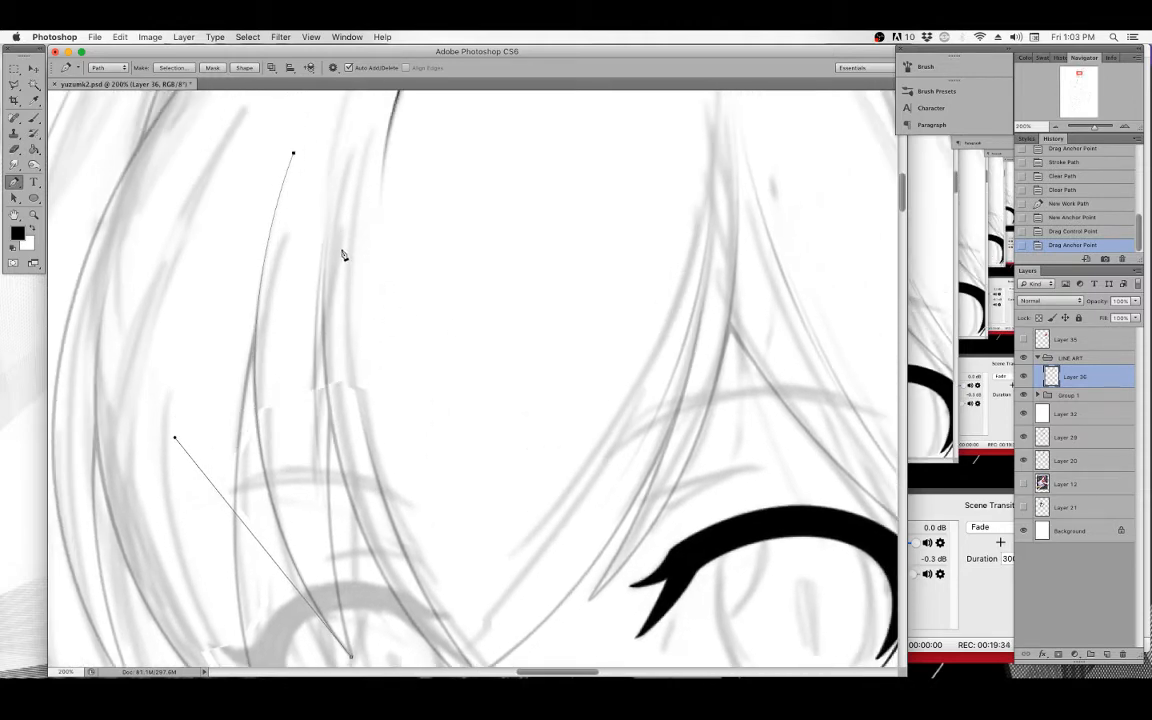
right_click(341, 254)
click(365, 324)
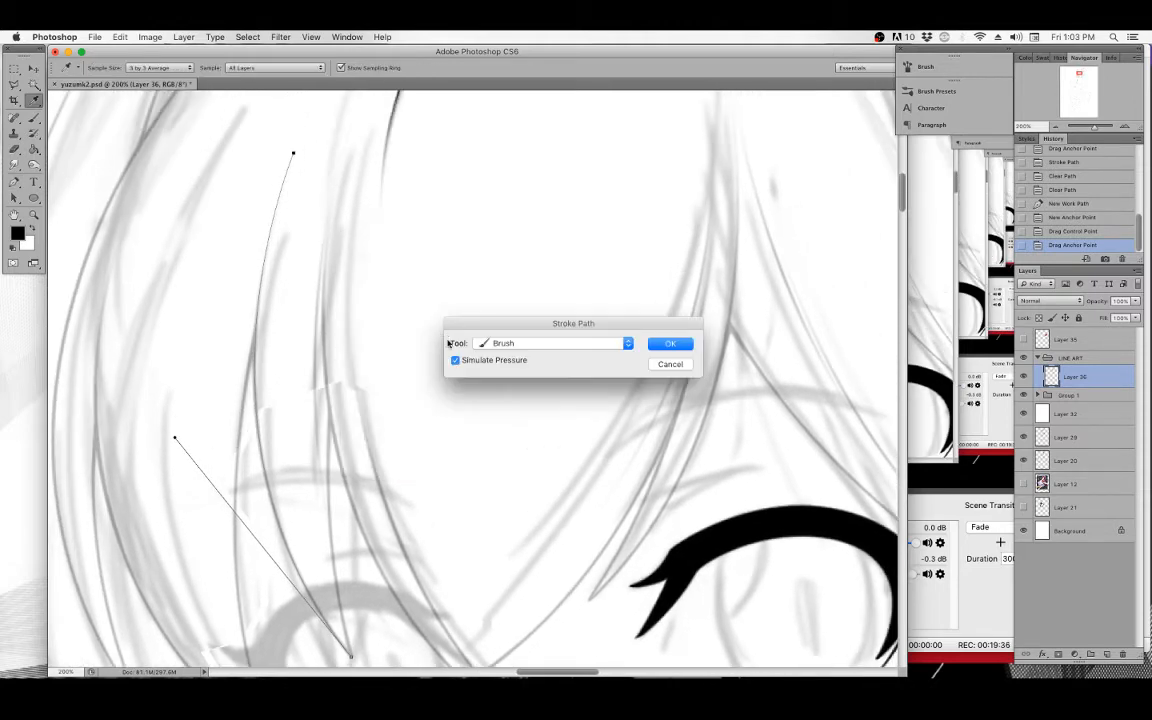
click(670, 344)
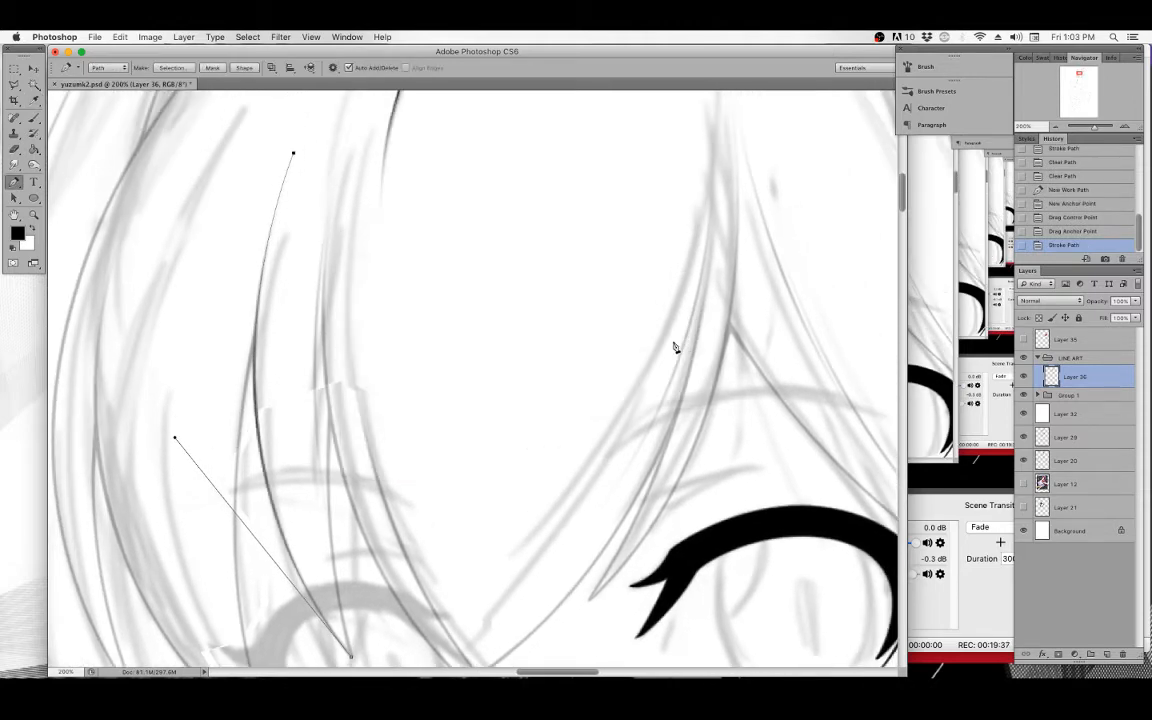
On a new layer, stroke the same path again with Simulate Pressure off, then clear the path.
click(1105, 653)
right_click(352, 250)
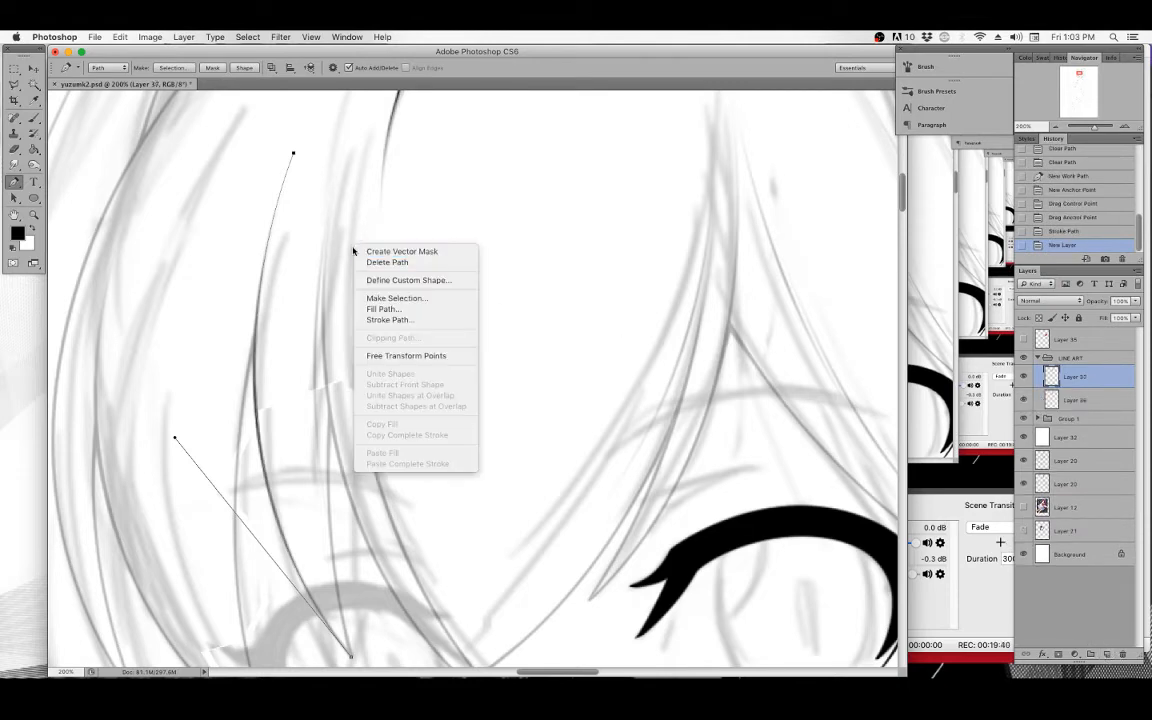
click(386, 319)
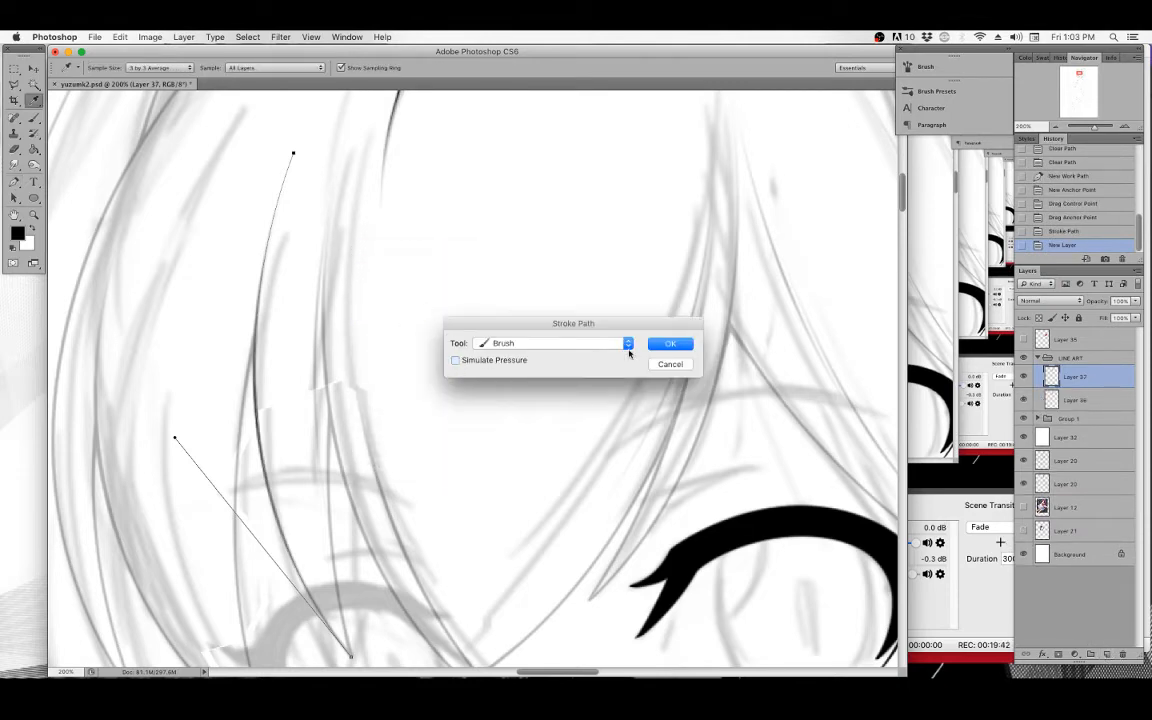
click(668, 344)
key(p)
key(BackSpace)
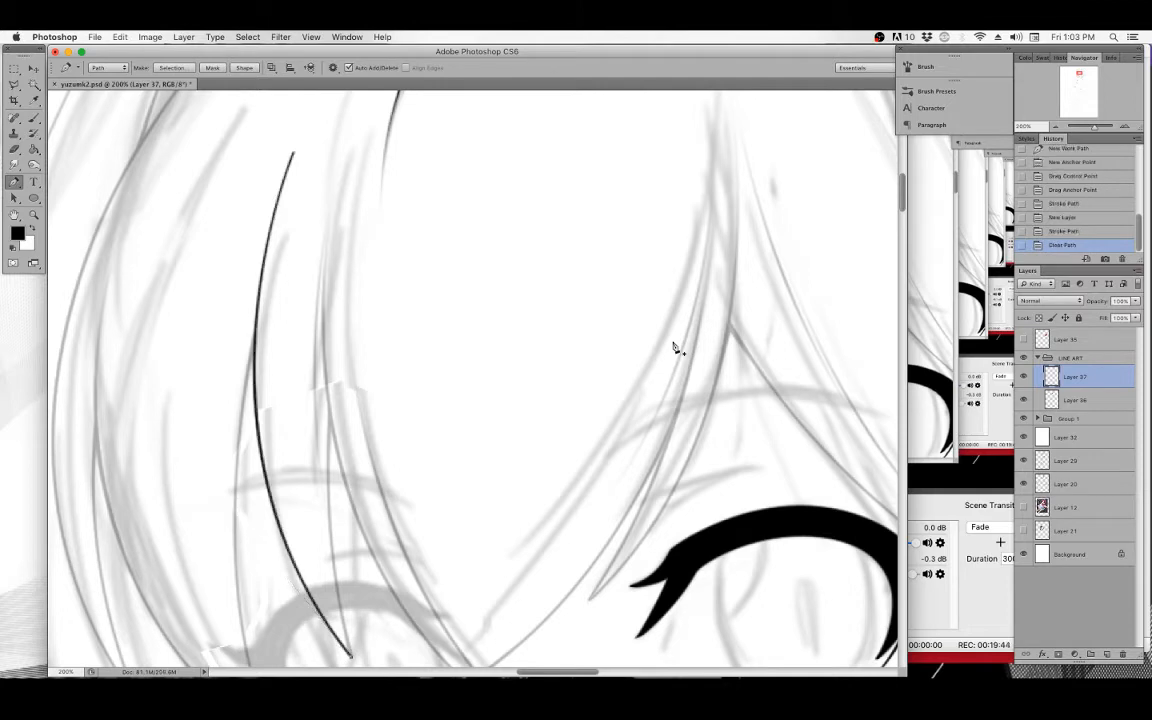
key(BackSpace)
Erase the upper part of the new strand line and merge its layer down.
mouse_move(298, 154)
mouse_down()
mouse_move(296, 192)
mouse_move(283, 205)
mouse_move(283, 186)
mouse_move(267, 235)
mouse_move(272, 223)
mouse_move(260, 315)
mouse_up()
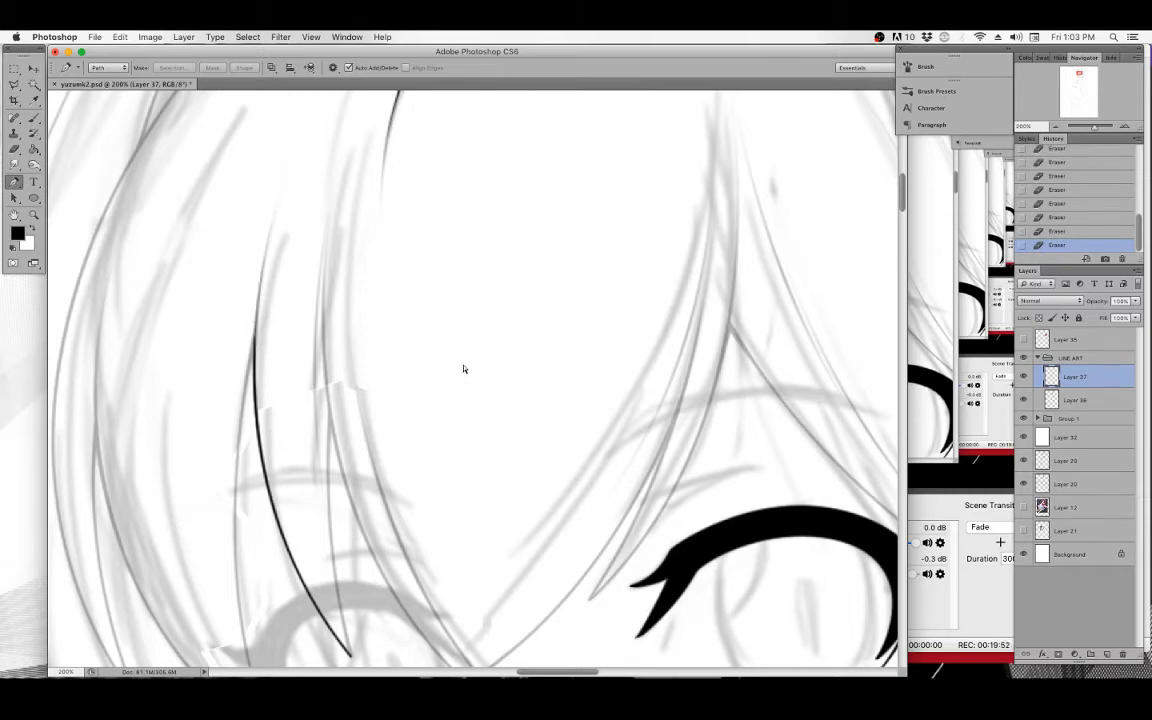
key(super+e)
scroll(573, 327, down, 5)
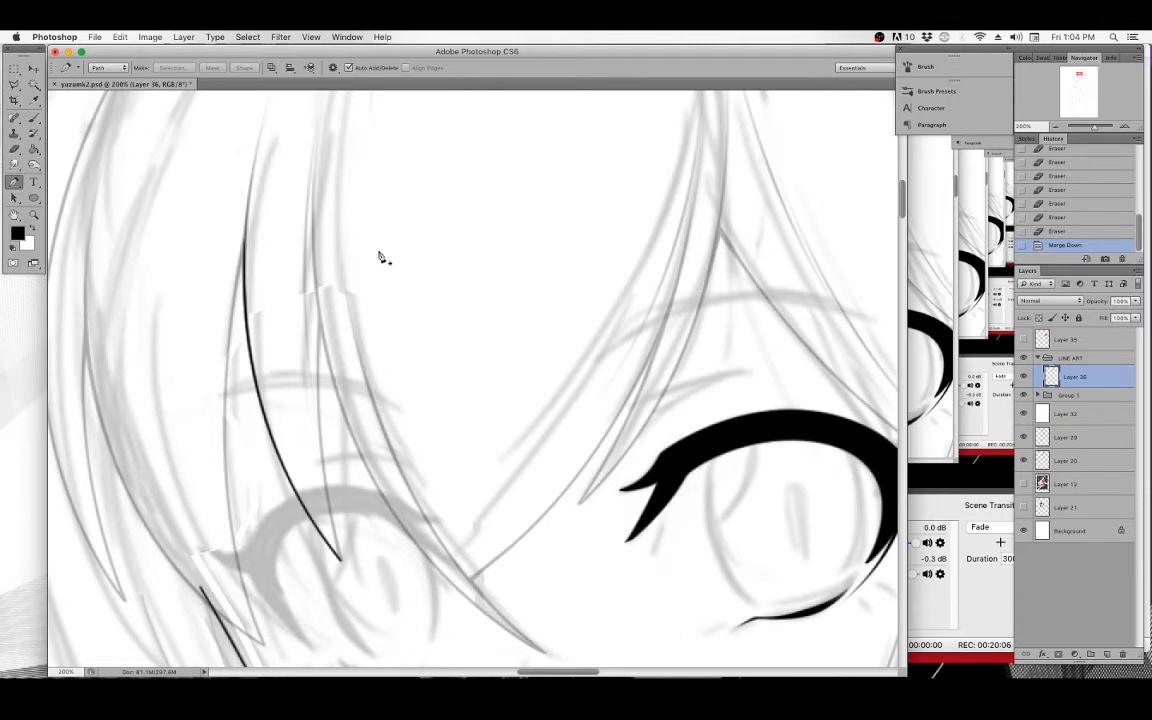
scroll(350, 242, up, 3)
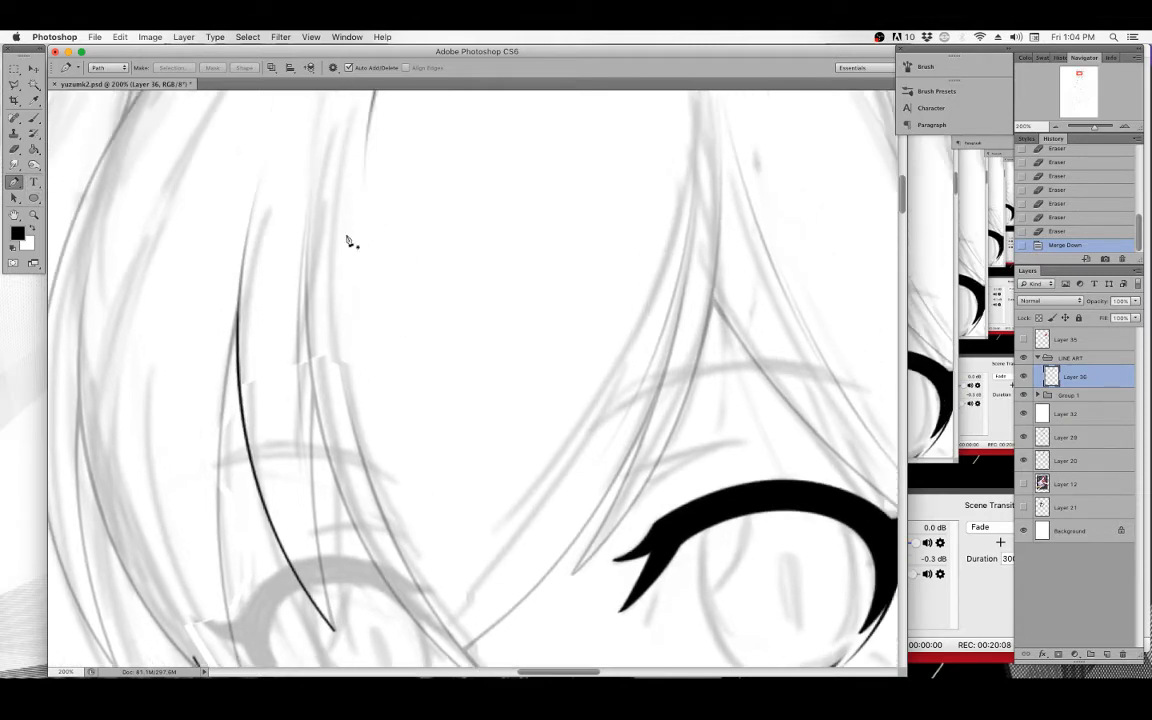
scroll(315, 340, down, 3)
key(super+z)
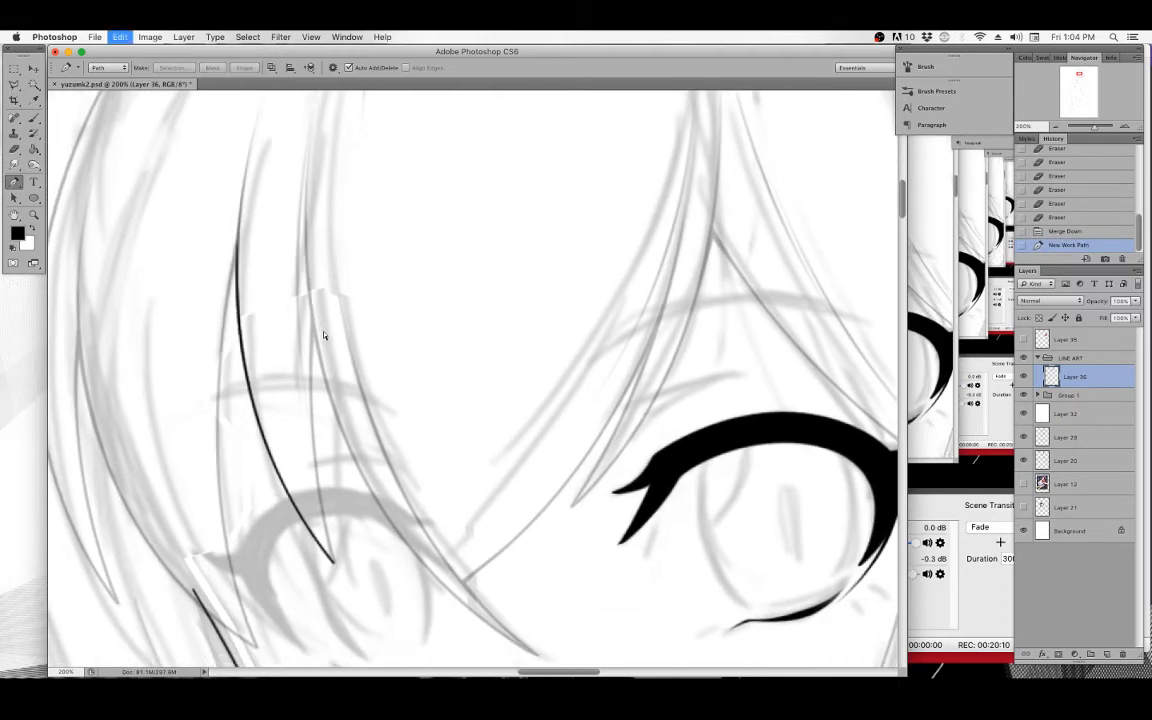
Draw a curved Pen path down the short hair strand beside the eye, stroke it with the brush, and clear the path.
scroll(337, 210, down, 2)
click(340, 201)
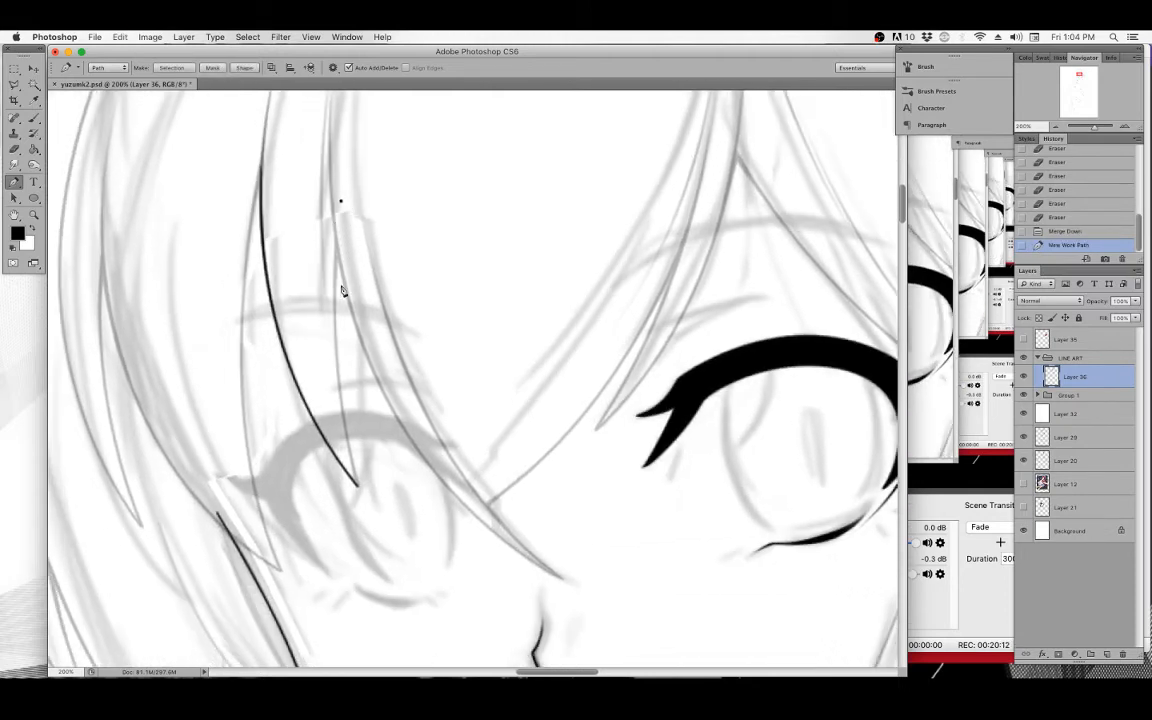
drag(359, 488, 401, 622)
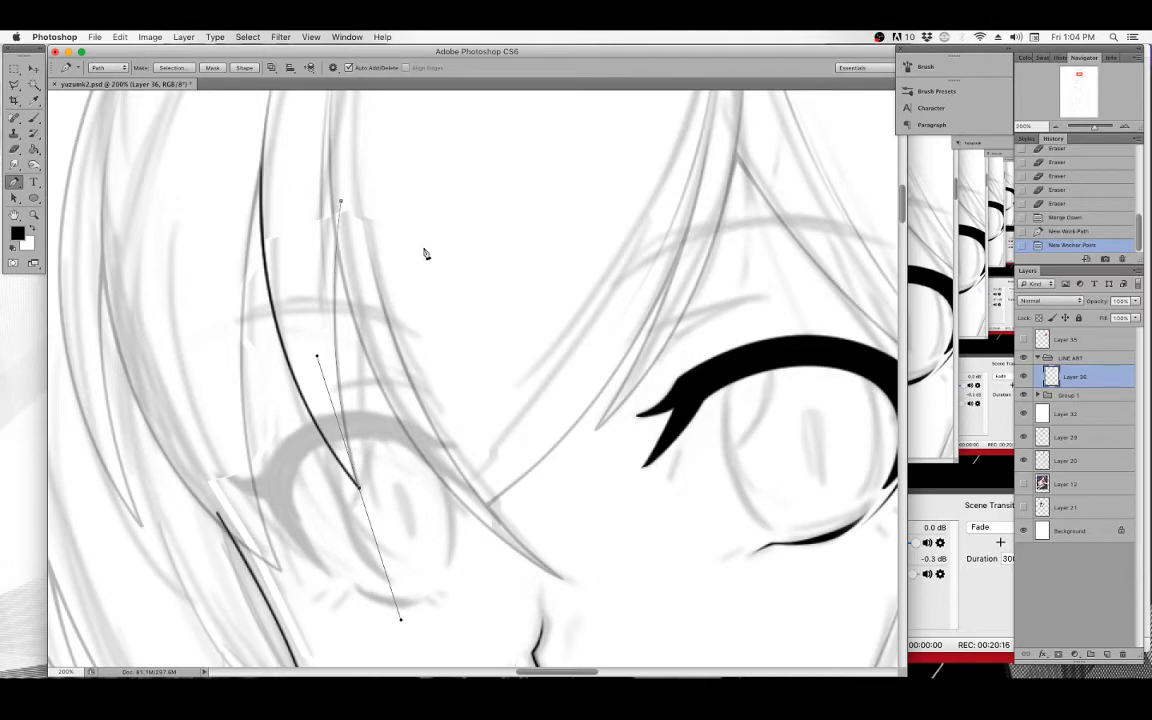
scroll(429, 288, up, 2)
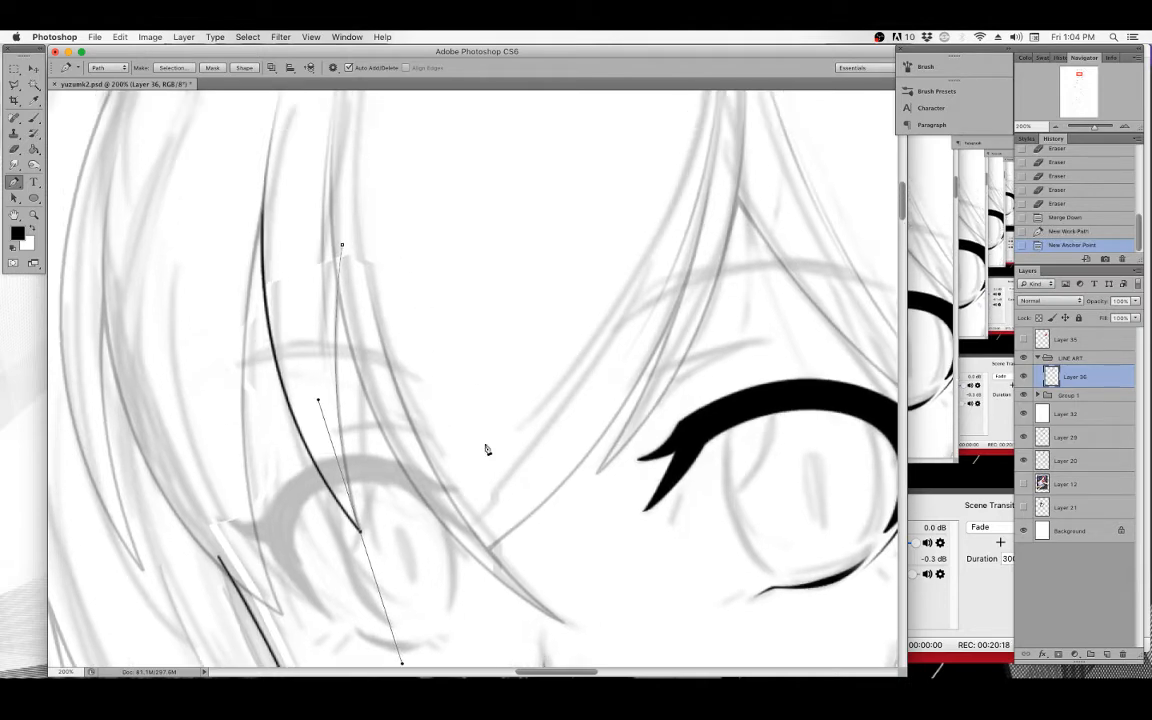
right_click(367, 299)
click(395, 377)
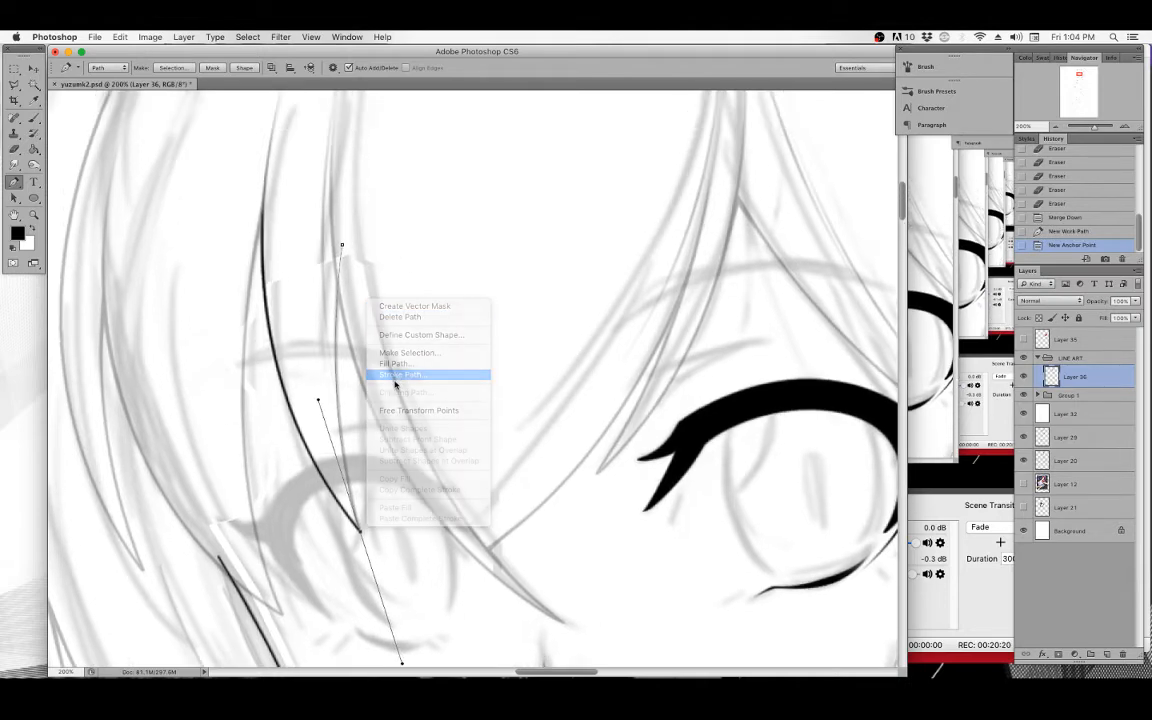
click(681, 349)
key(BackSpace)
key(BackSpace)
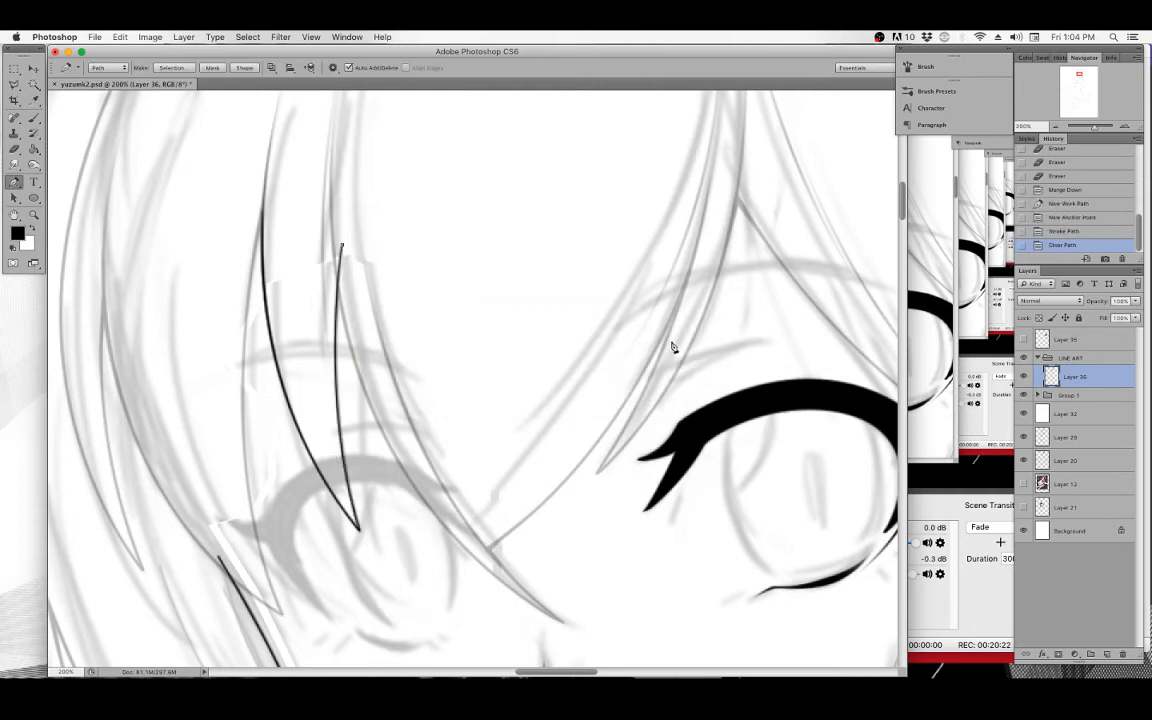
Zoom in, draw a Pen path along the strand's pointed lower tip, stroke it with Simulate Pressure on, and clear it.
key(super+equal)
key(super+equal)
drag(296, 465, 345, 331)
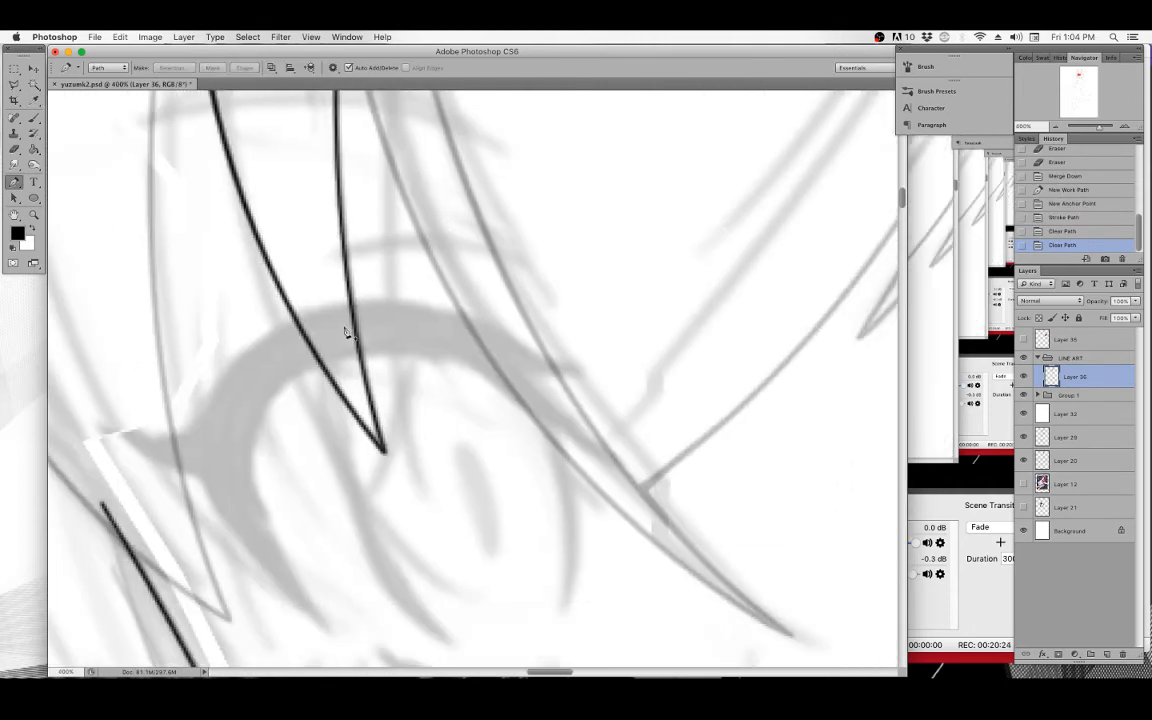
click(300, 328)
click(383, 448)
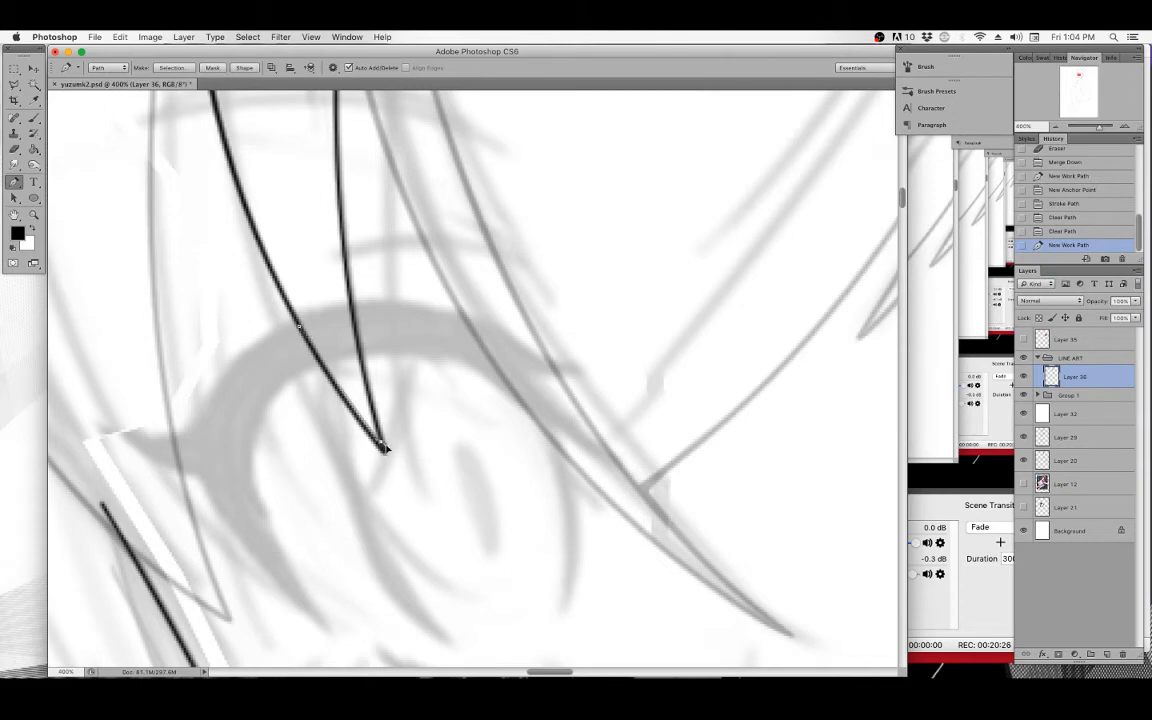
drag(381, 446, 352, 287)
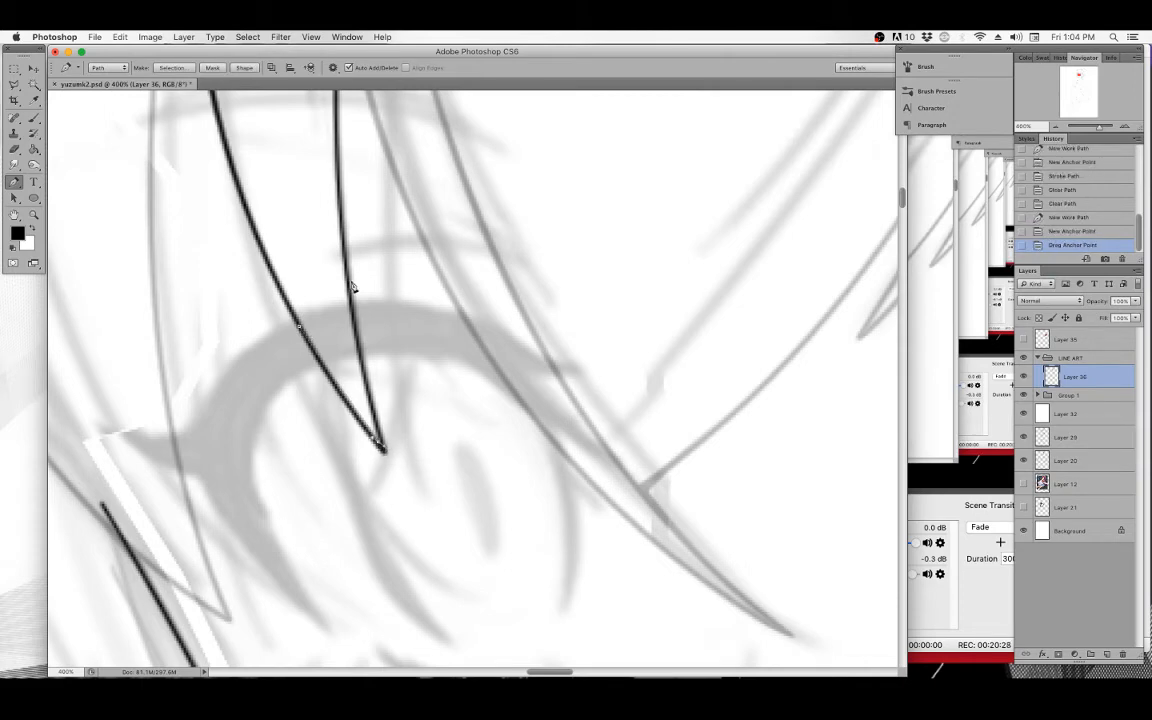
click(358, 373)
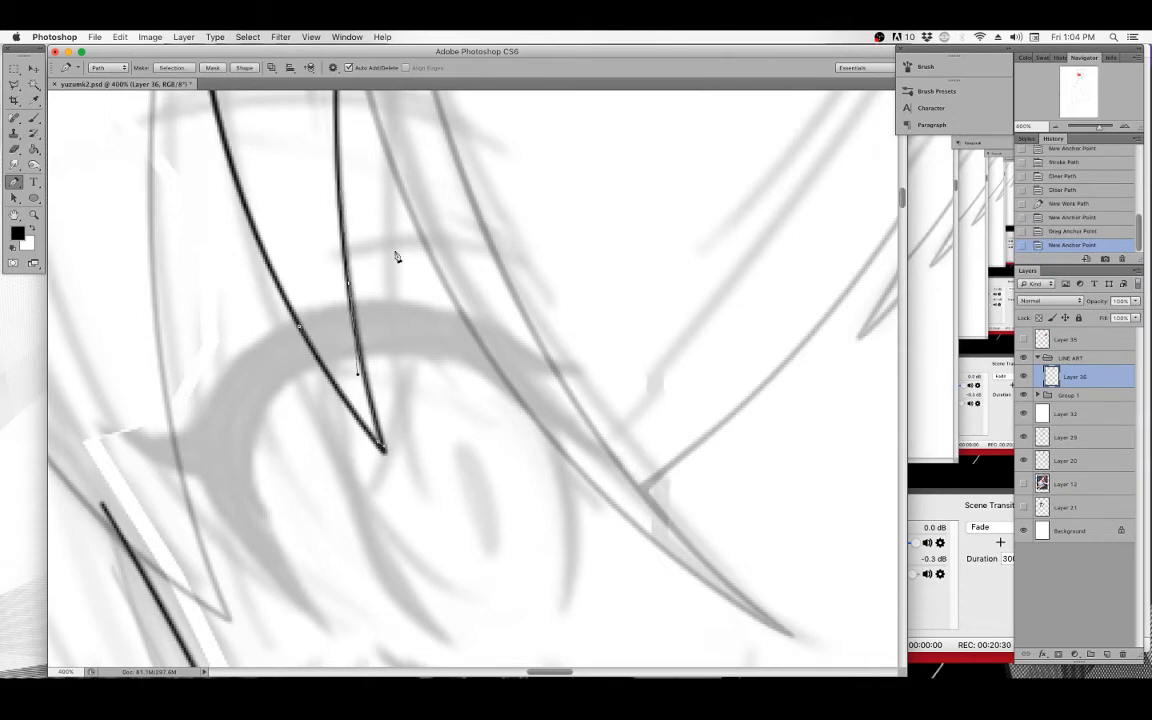
right_click(428, 286)
click(462, 360)
click(455, 360)
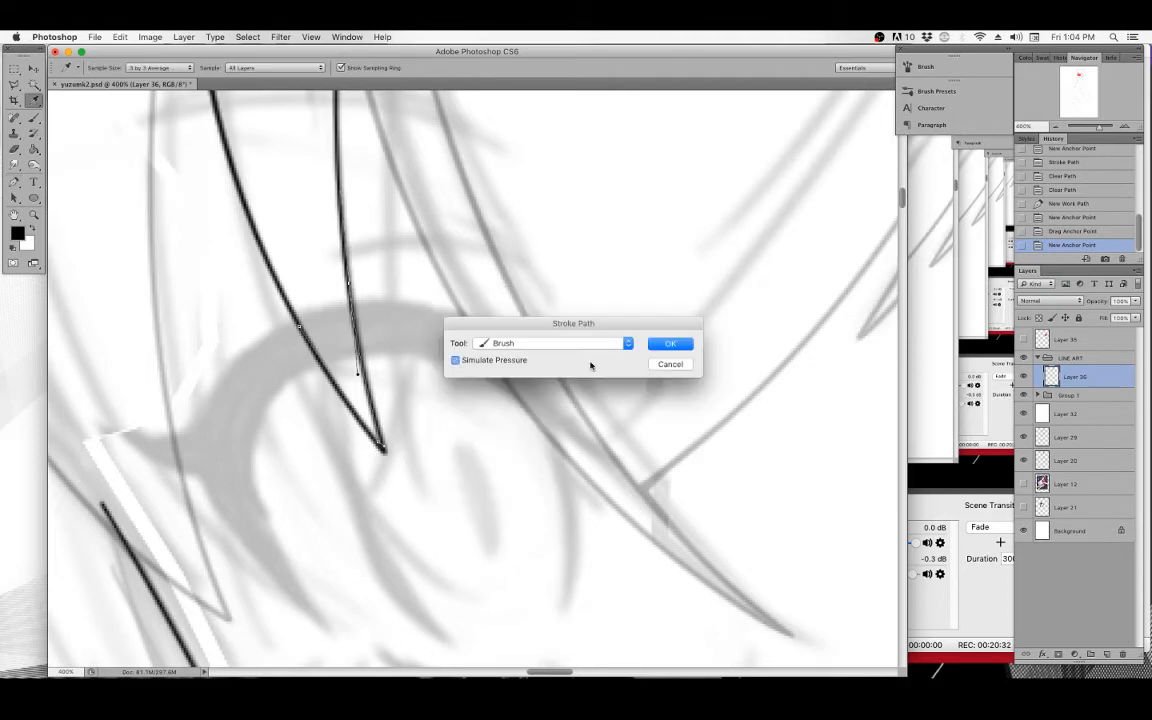
click(668, 345)
key(BackSpace)
key(BackSpace)
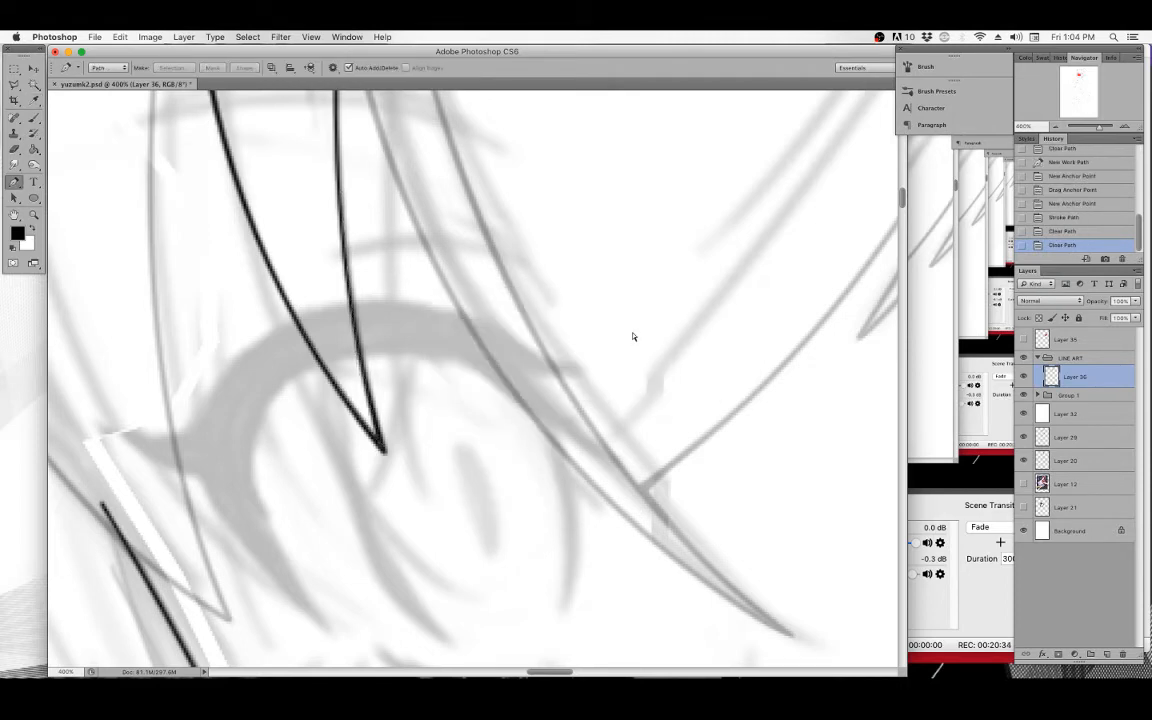
key(super+minus)
key(super+minus)
key(super+minus)
drag(632, 332, 530, 436)
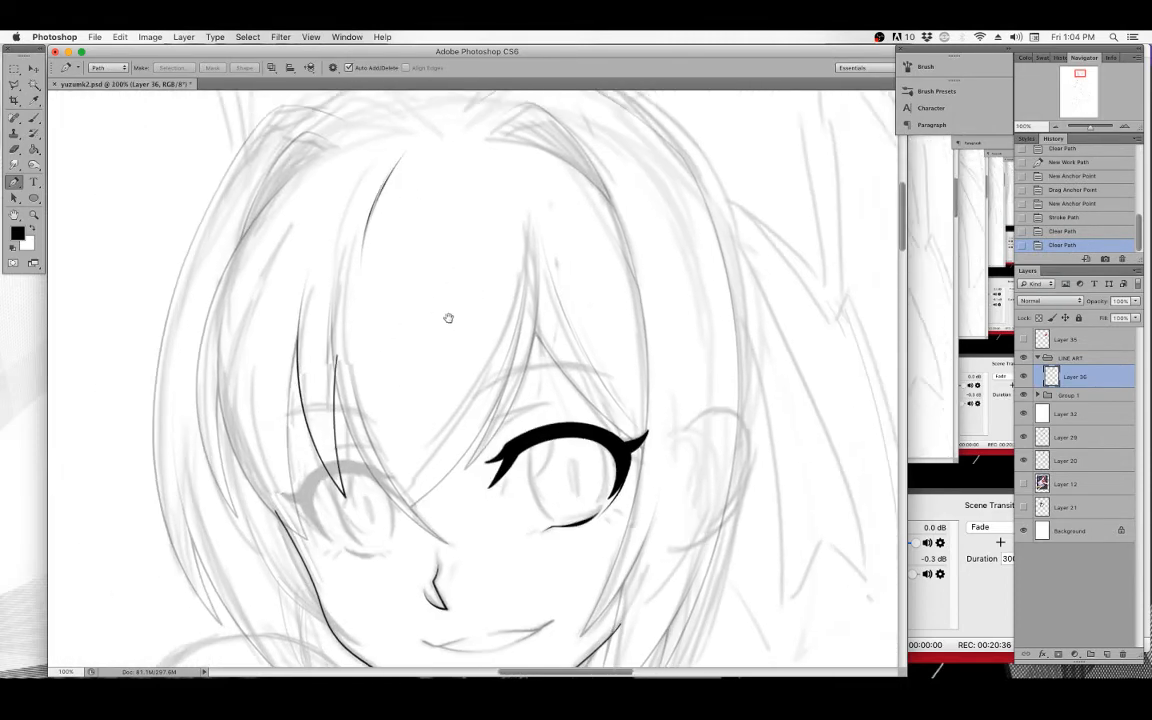
click(33, 215)
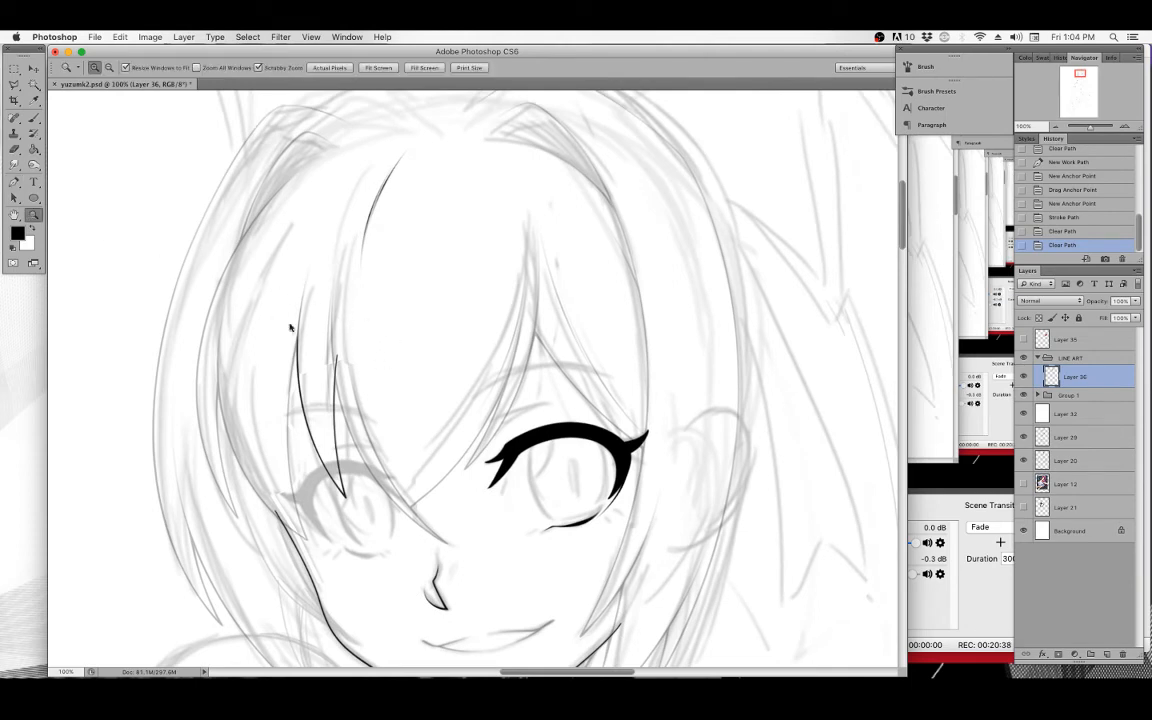
click(345, 380)
click(15, 181)
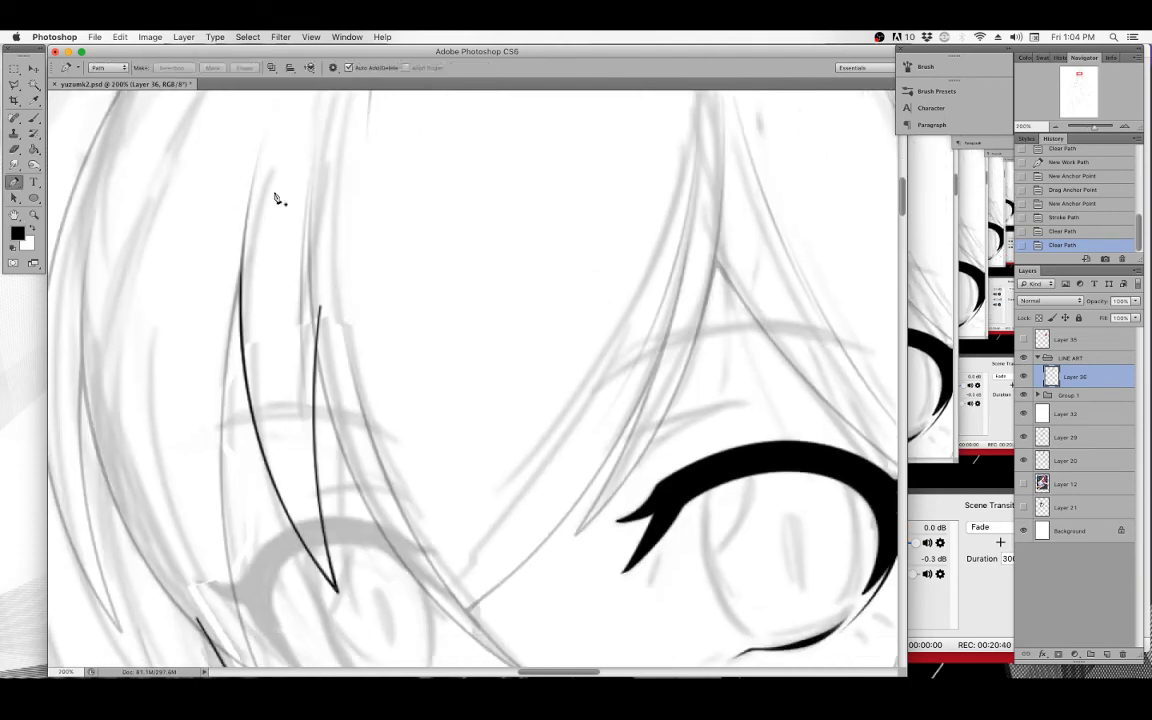
scroll(320, 137, down, 5)
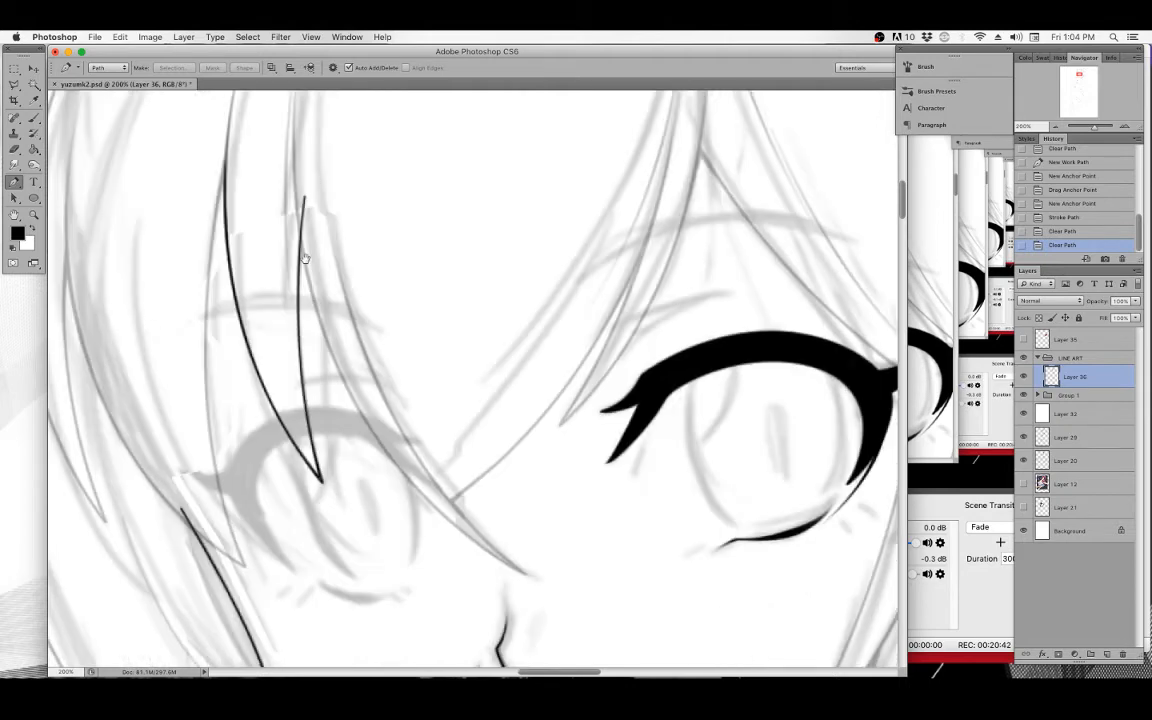
drag(534, 567, 549, 578)
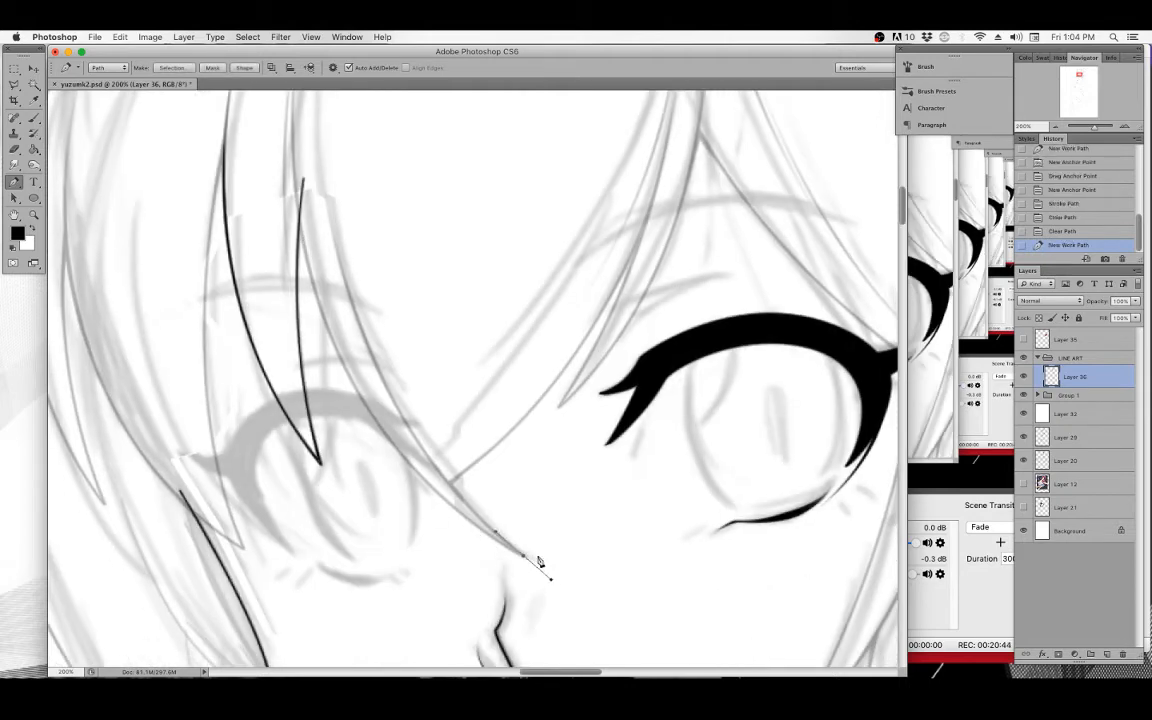
key(BackSpace)
drag(365, 244, 380, 327)
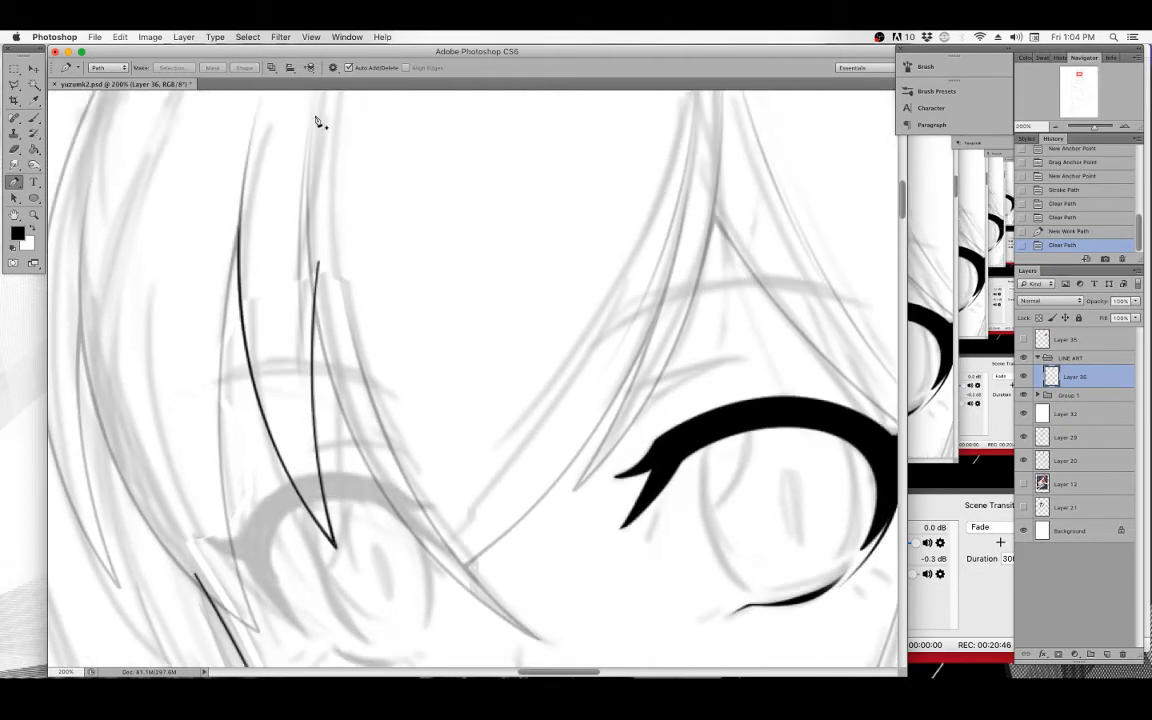
Draw a long curved Pen path from the top of the hair down along a strand toward the nose.
click(316, 117)
scroll(342, 337, down, 5)
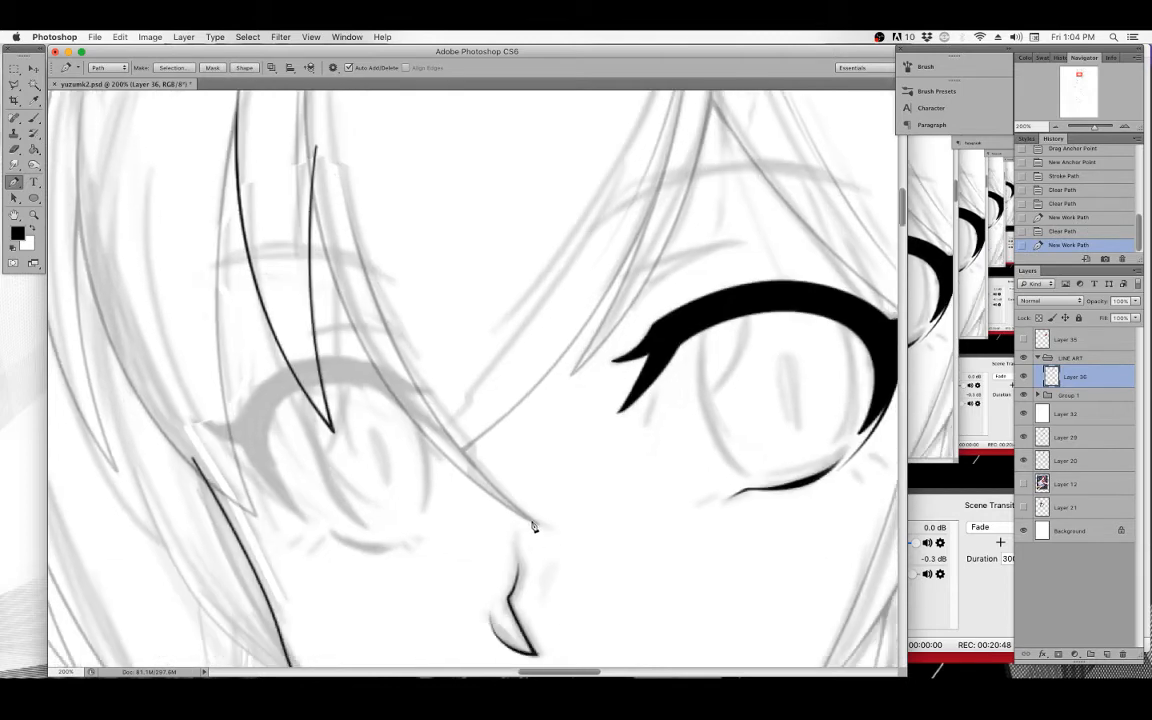
drag(536, 524, 235, 342)
scroll(270, 162, up, 6)
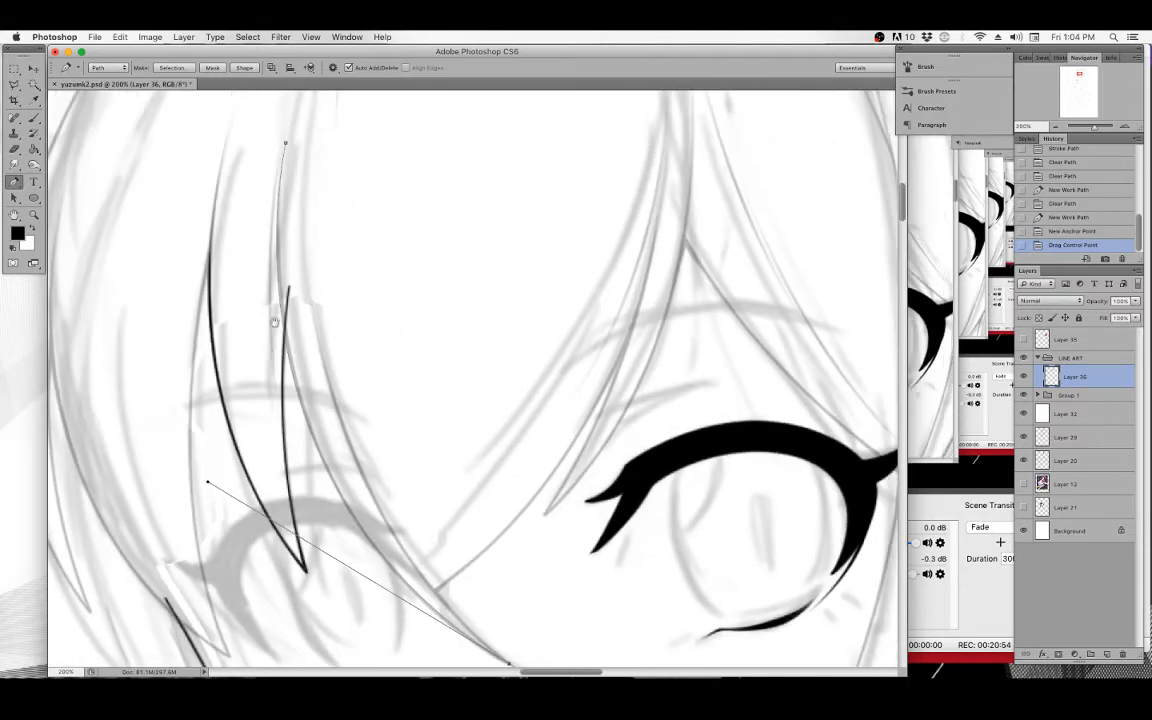
Erase the upper end of the short strand line with the Eraser.
click(35, 115)
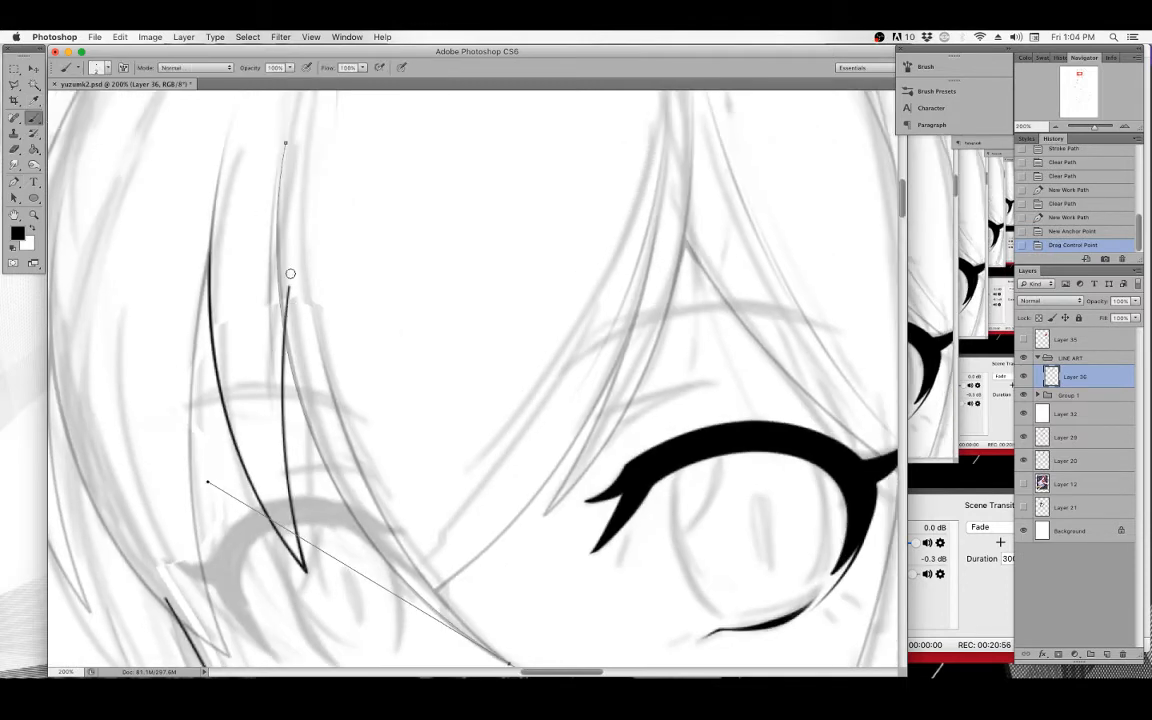
drag(290, 273, 288, 328)
drag(291, 336, 293, 338)
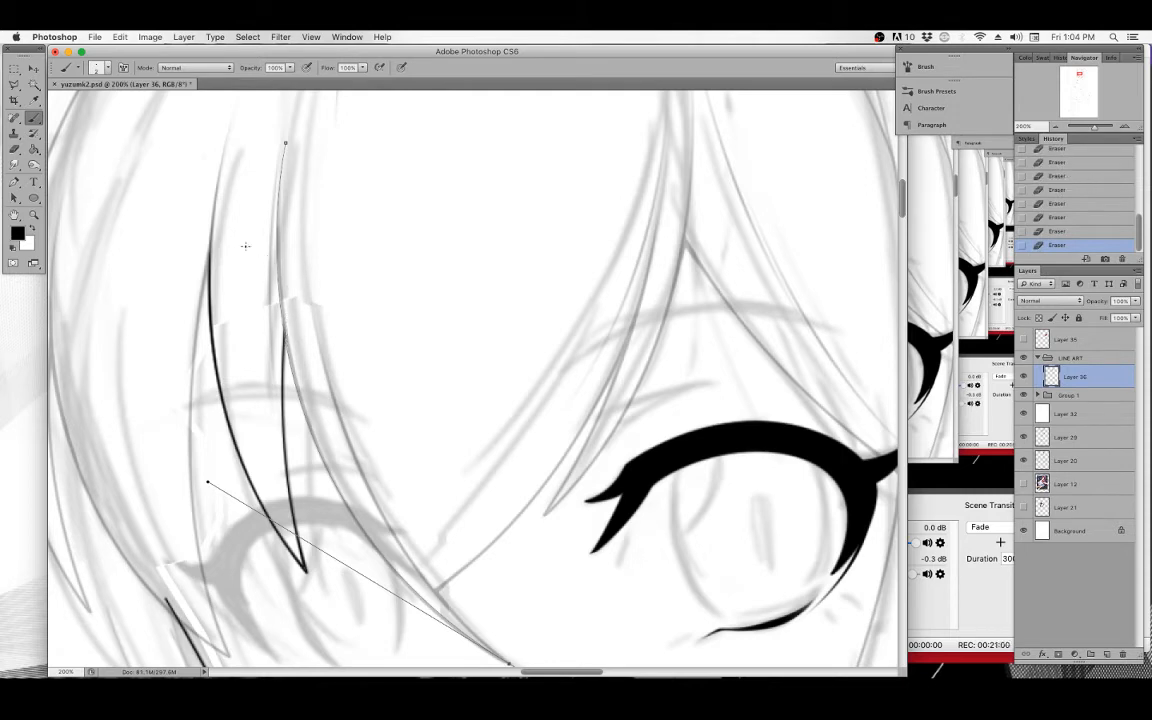
Stroke the long path with the brush, with Simulate Pressure on.
click(15, 182)
right_click(405, 222)
click(437, 297)
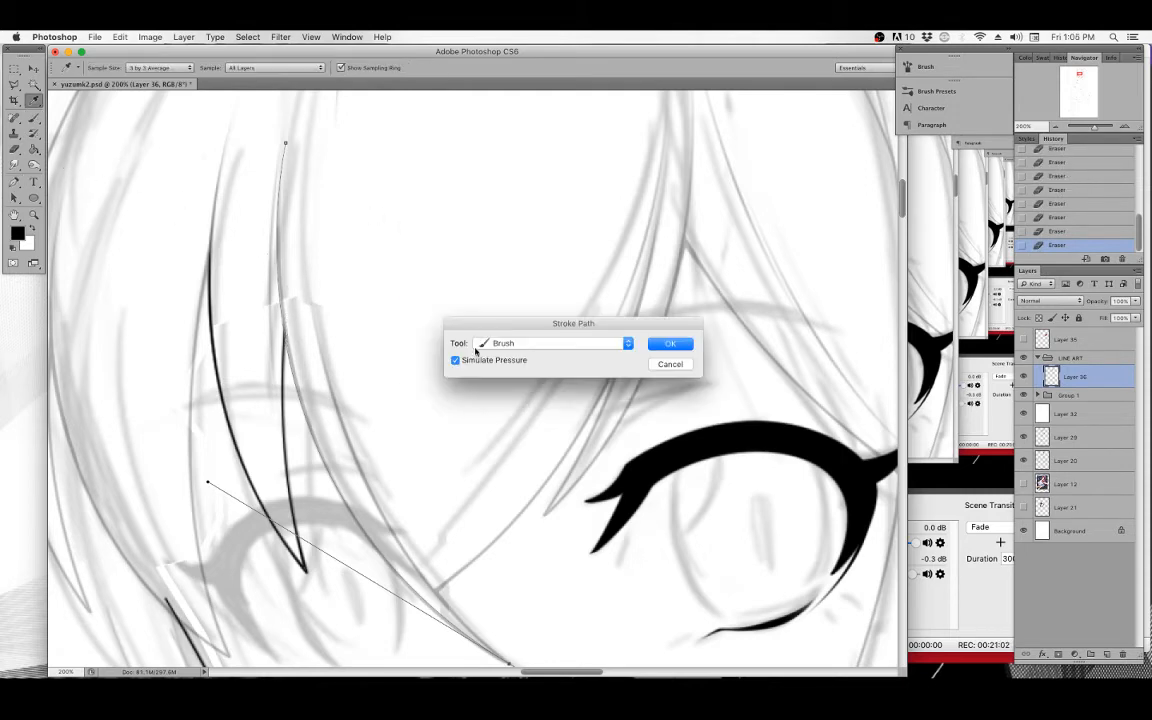
click(690, 349)
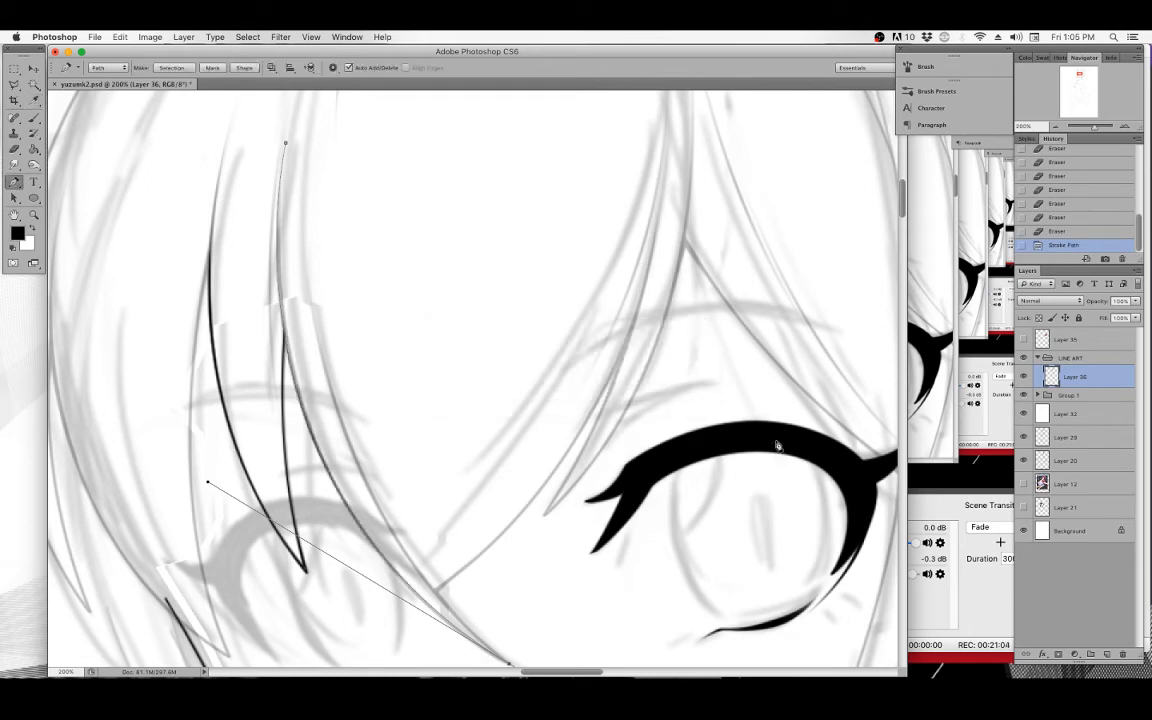
Add a new layer, stroke the same path onto it again, and clear the path.
click(1107, 655)
right_click(312, 312)
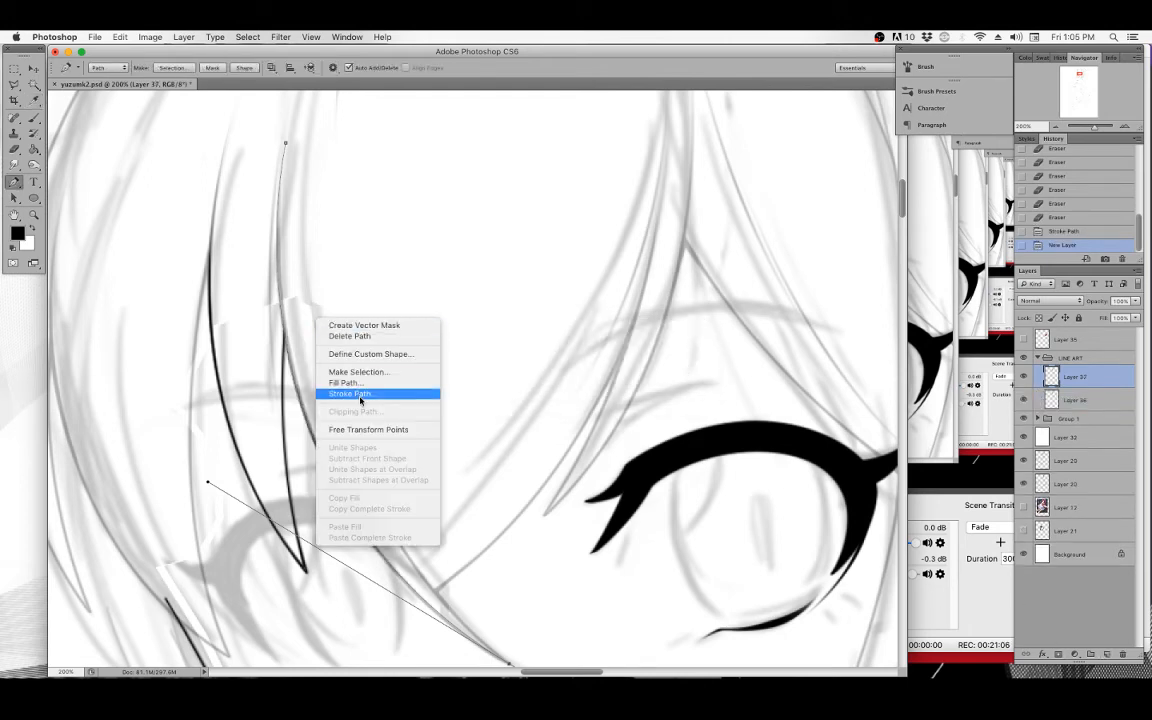
click(370, 388)
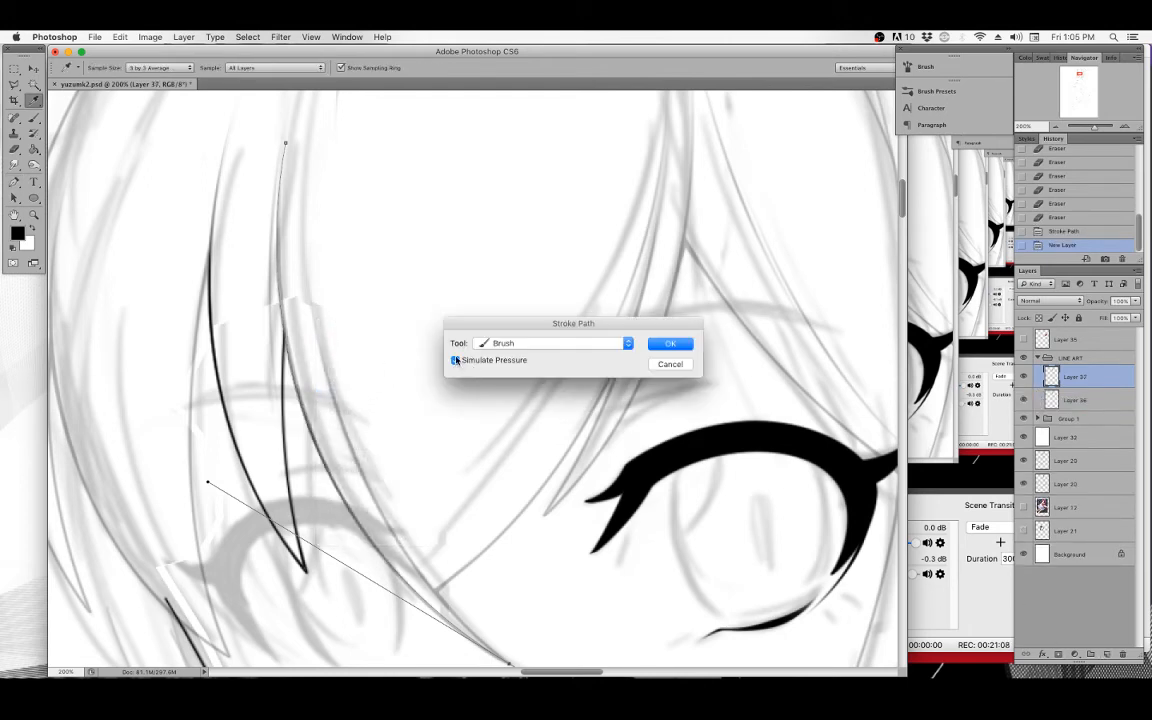
click(687, 344)
key(BackSpace)
key(BackSpace)
key(p)
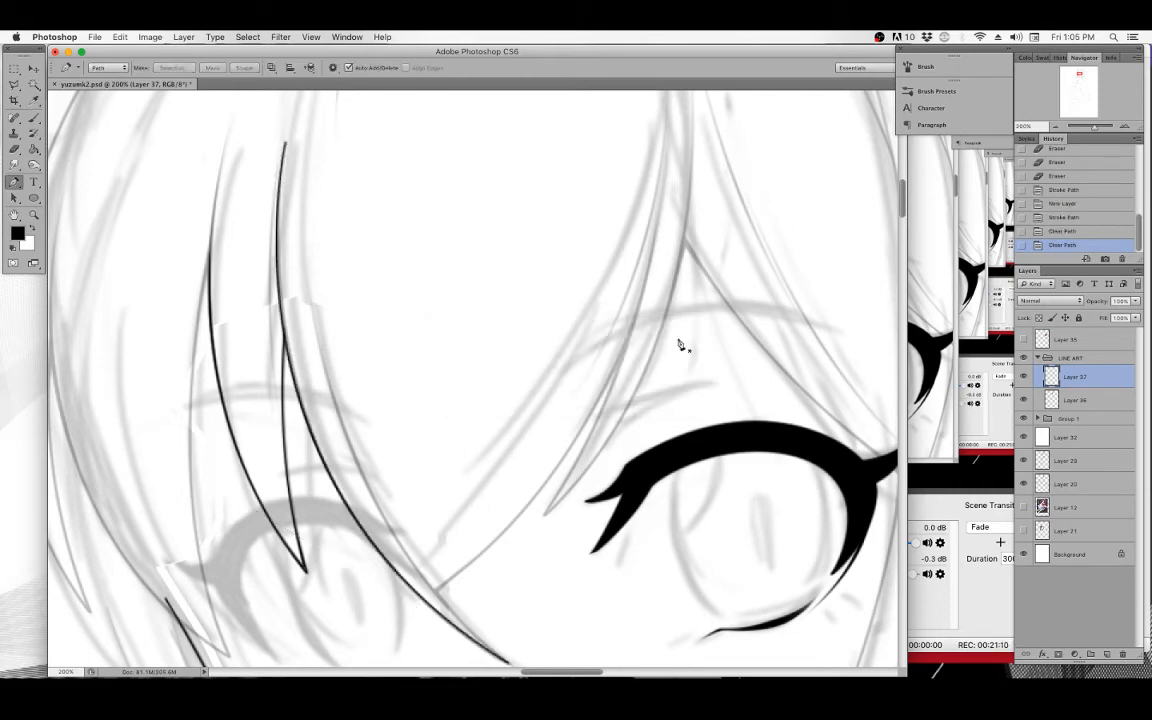
Erase the upper part of the new strand line and merge its layer down.
drag(281, 166, 284, 134)
drag(279, 188, 283, 154)
drag(277, 237, 279, 196)
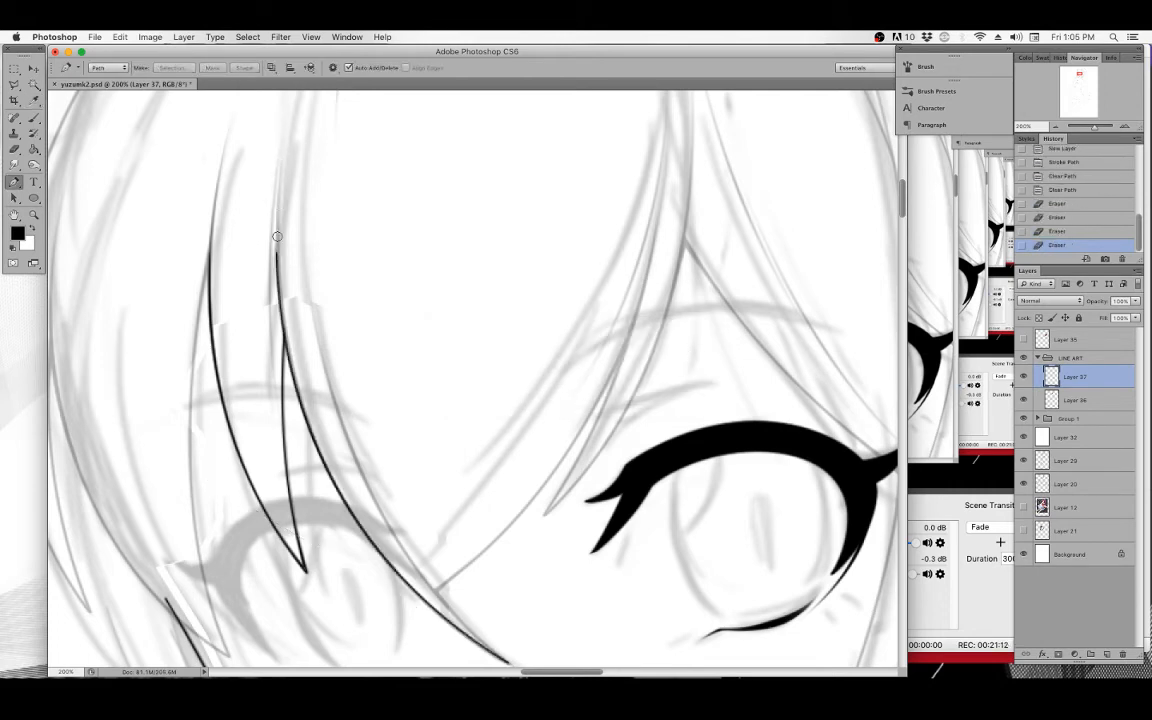
mouse_move(278, 280)
mouse_down()
mouse_move(276, 232)
mouse_move(278, 262)
mouse_up()
drag(285, 320, 280, 282)
drag(285, 318, 281, 299)
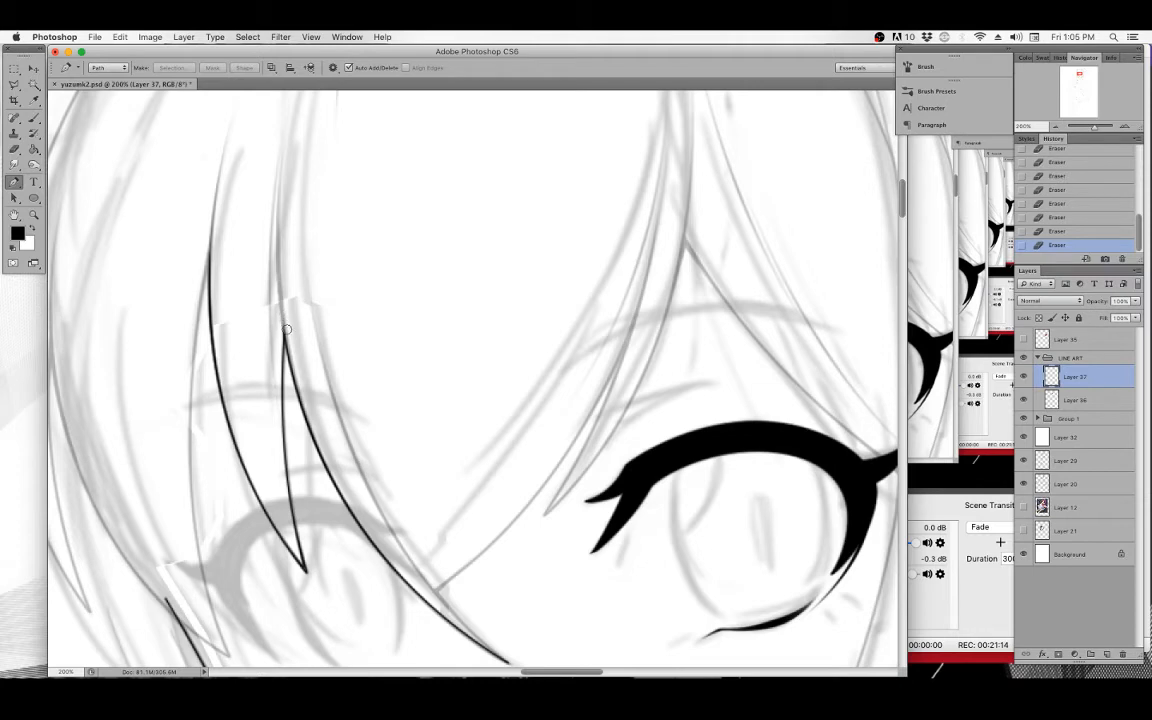
key(super+e)
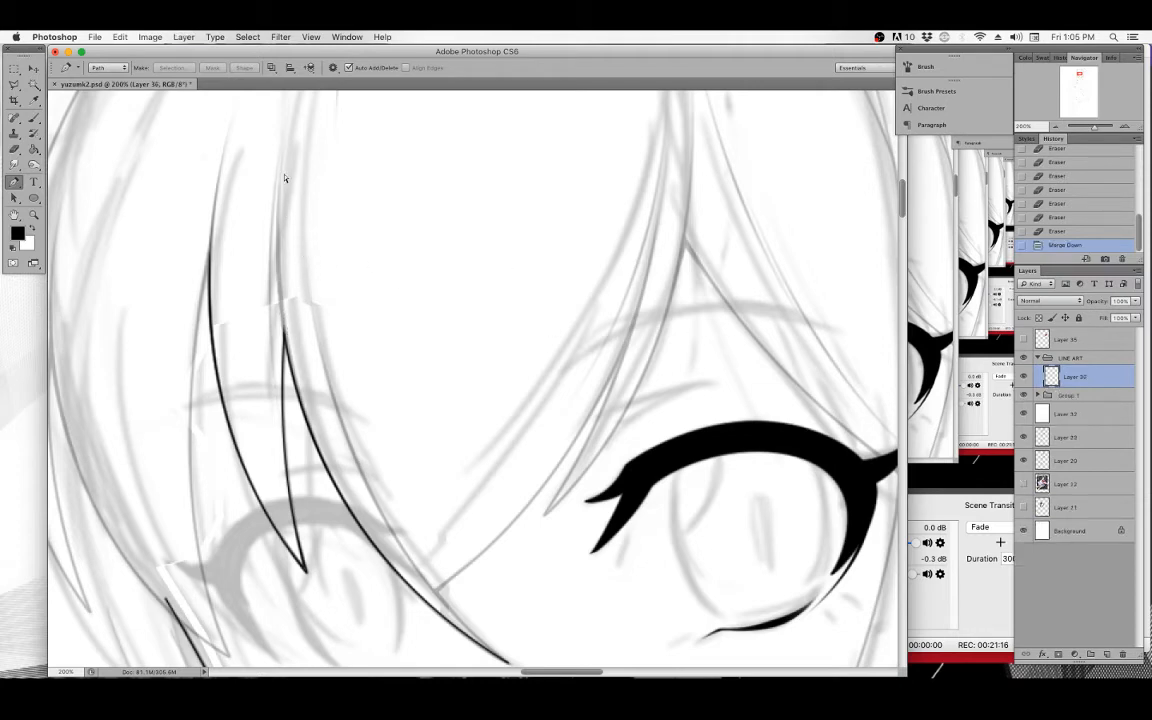
Draw a Pen path along the long strand's upper section, stroke it with Simulate Pressure off, and clear the path.
click(280, 176)
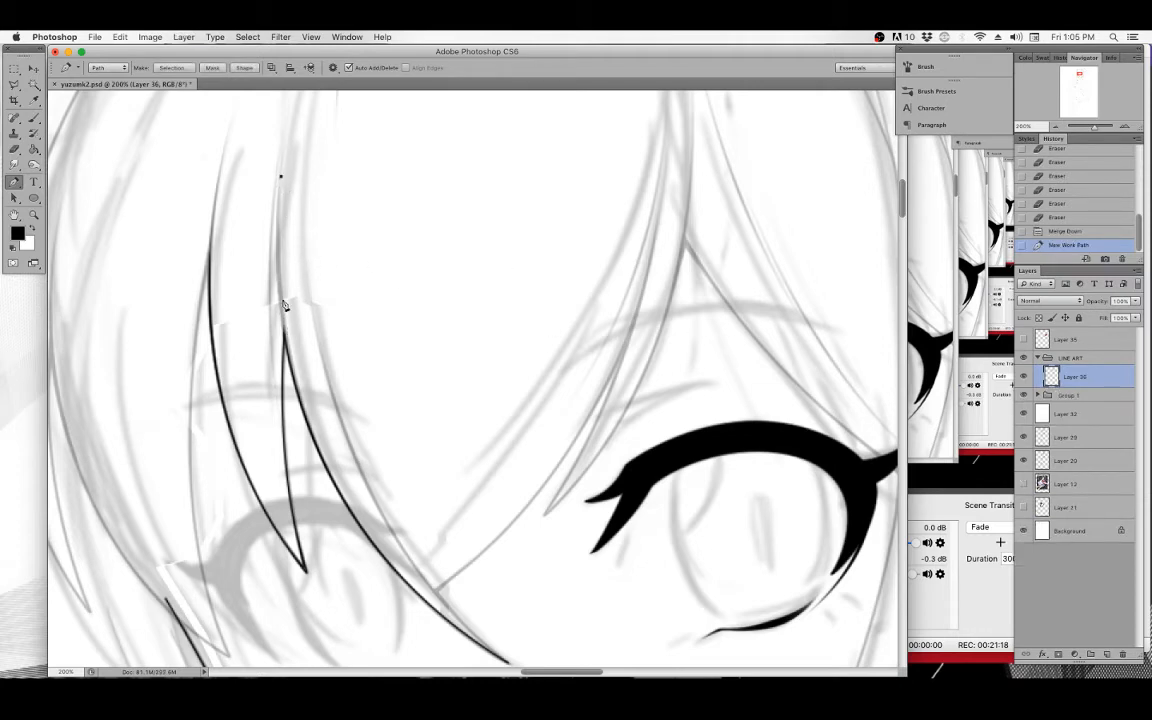
drag(318, 449, 370, 565)
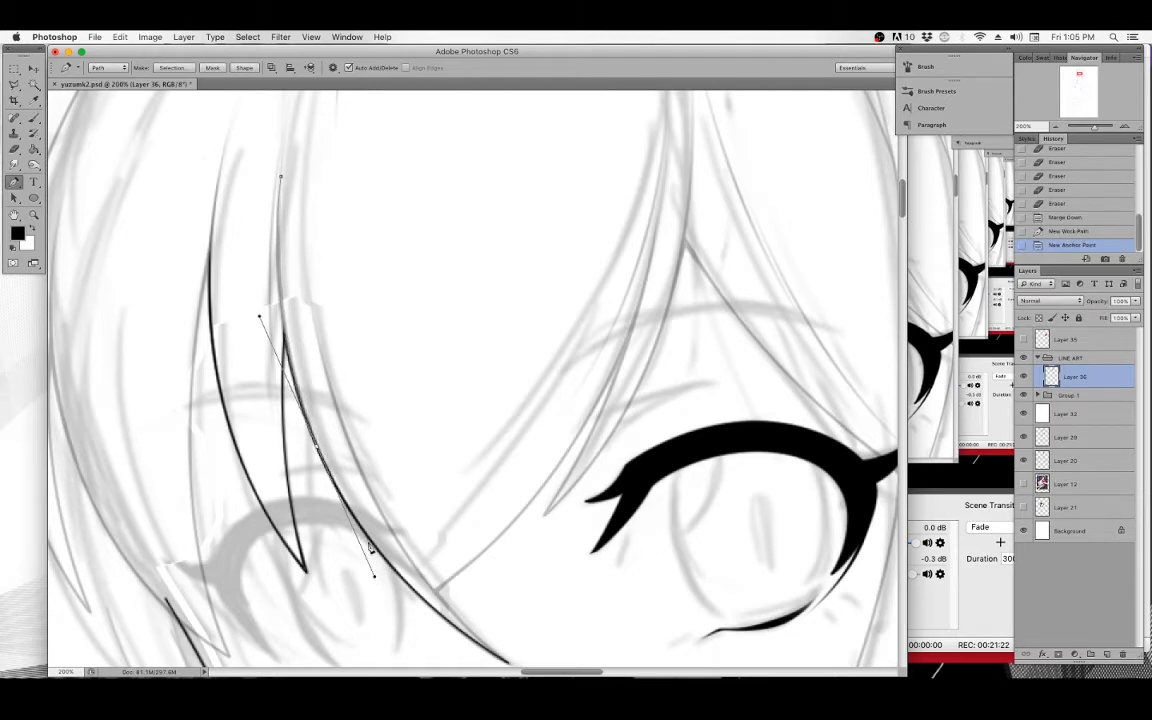
right_click(373, 252)
click(428, 327)
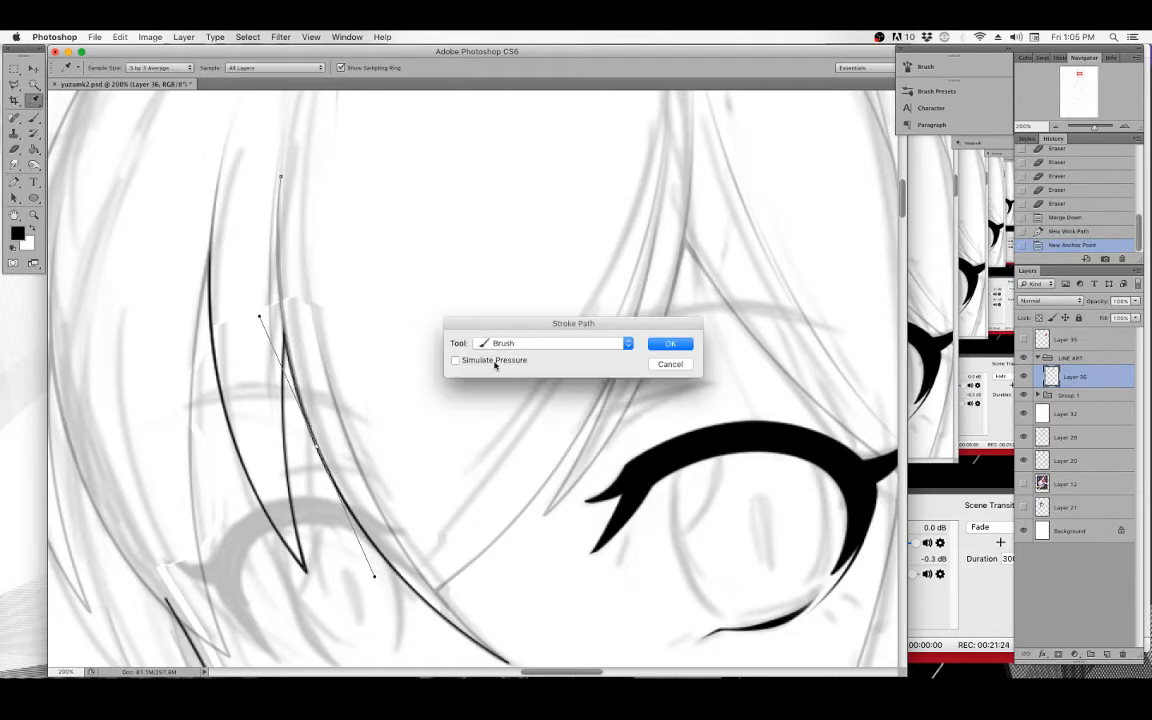
click(673, 344)
key(BackSpace)
key(BackSpace)
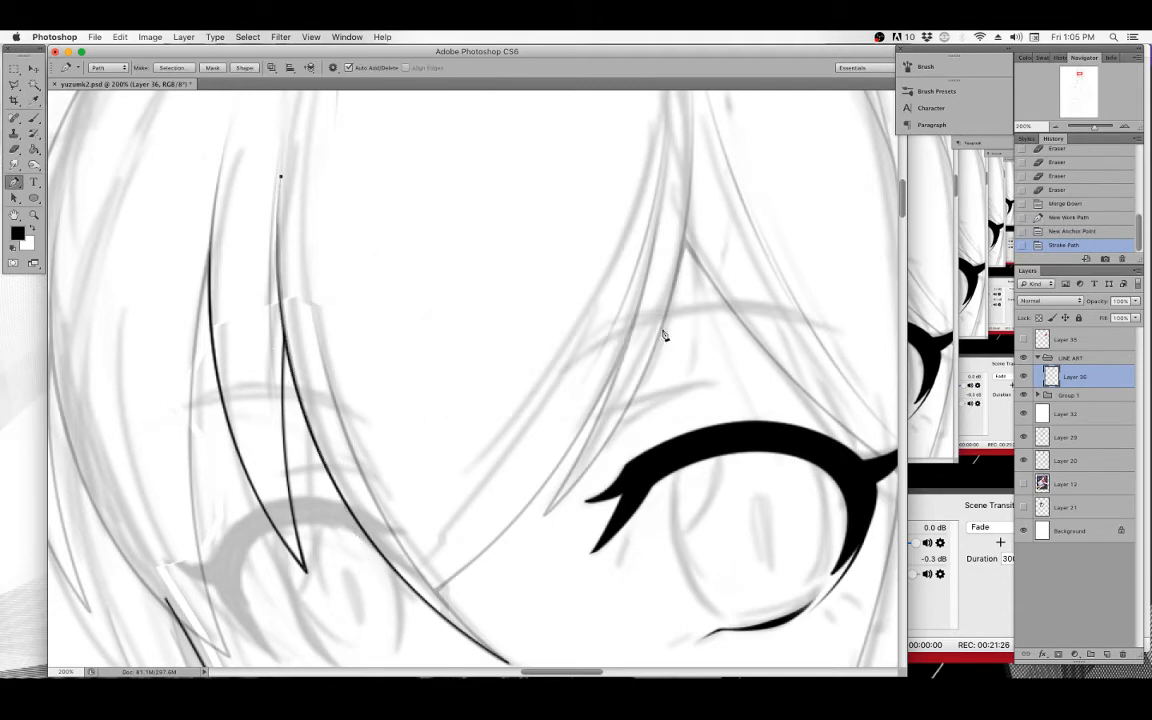
key(p)
scroll(429, 279, down, 3)
scroll(429, 279, up, 2)
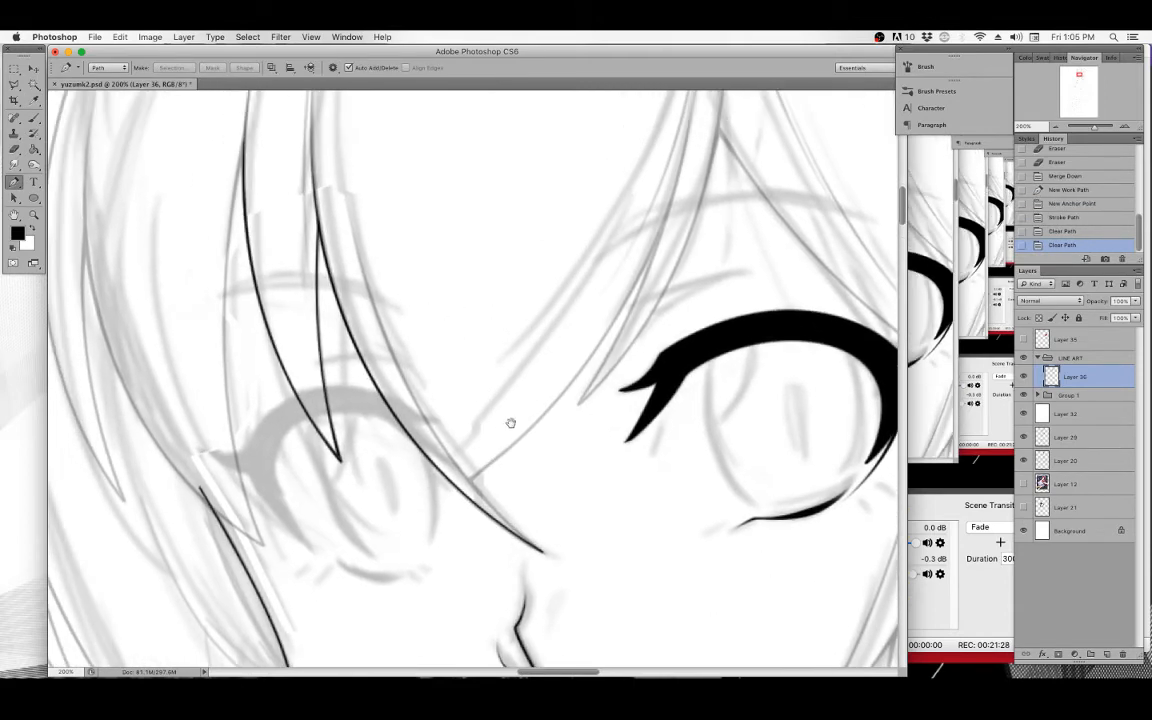
scroll(547, 390, right, 5)
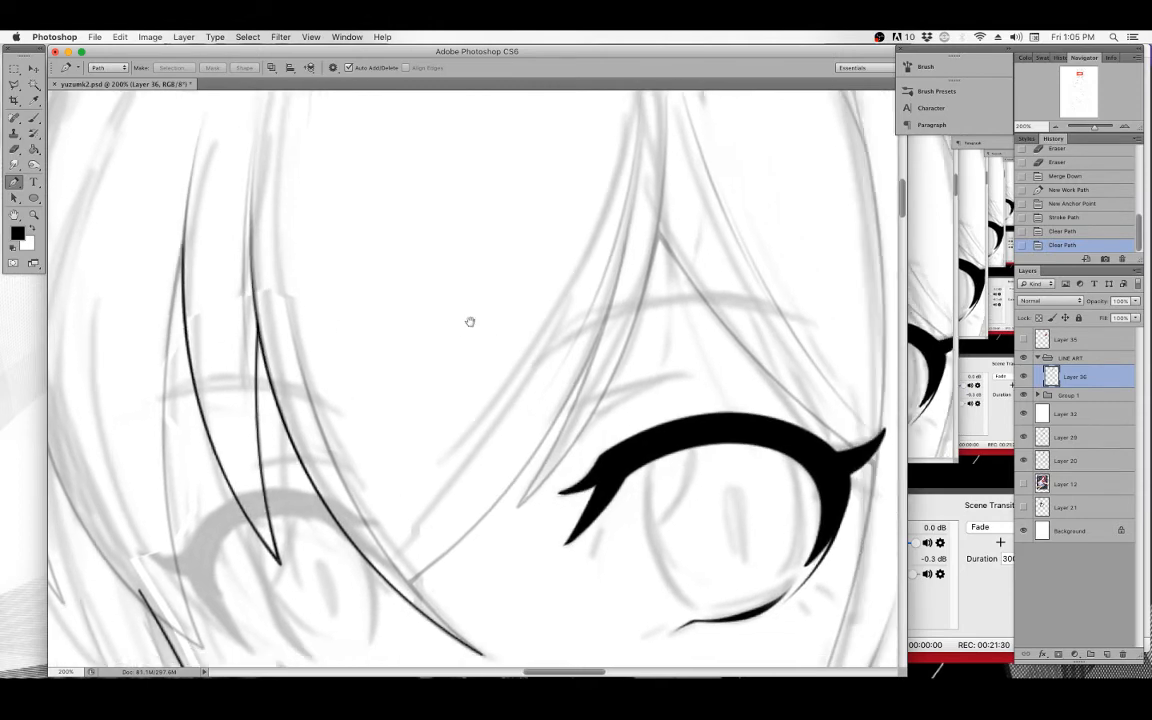
Draw an elliptical path over the iris with the Ellipse tool.
scroll(555, 323, right, 3)
scroll(555, 323, down, 2)
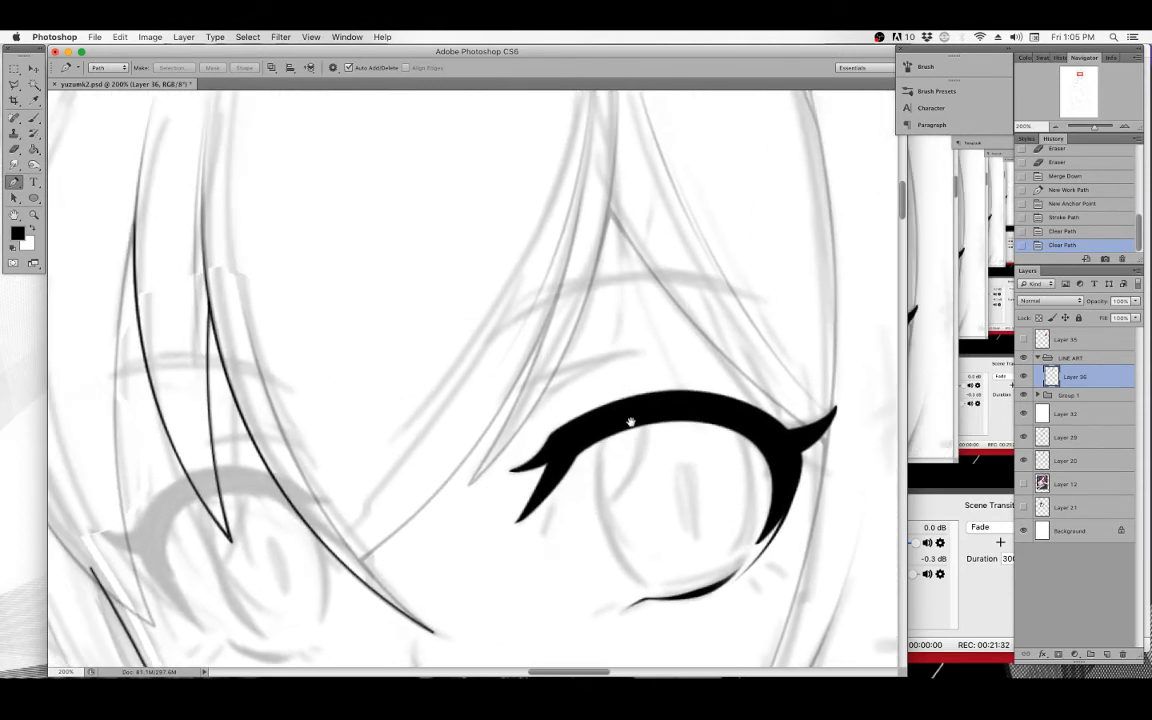
scroll(547, 330, right, 3)
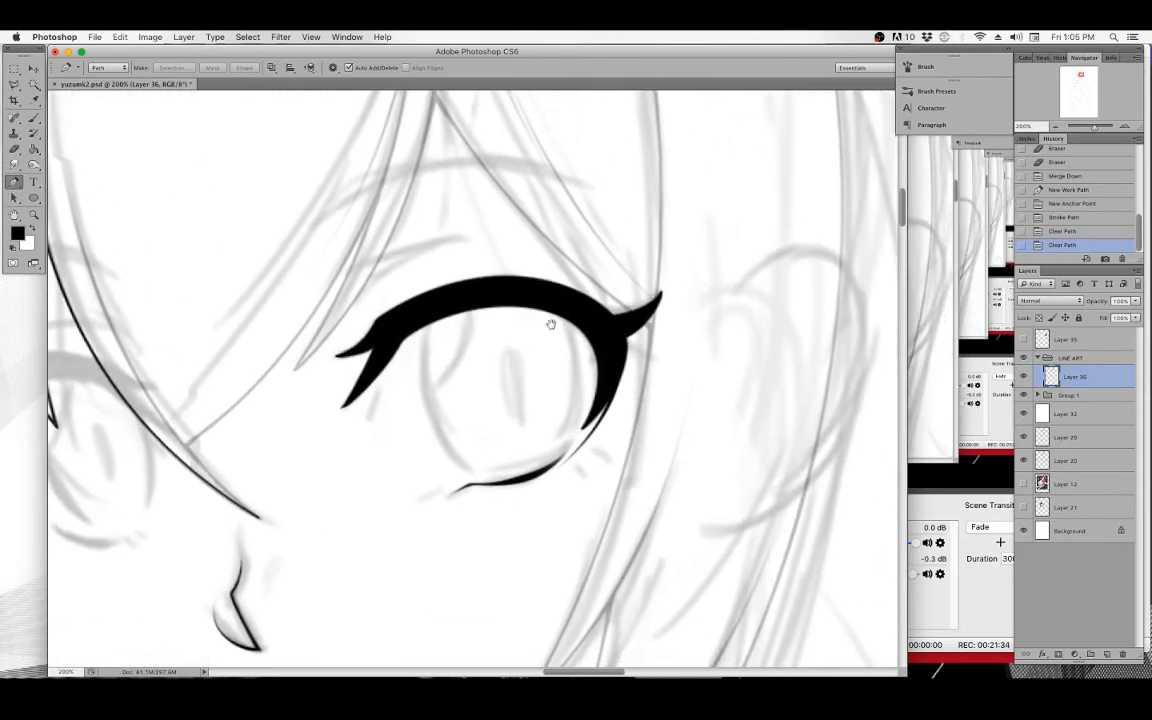
scroll(468, 304, right, 2)
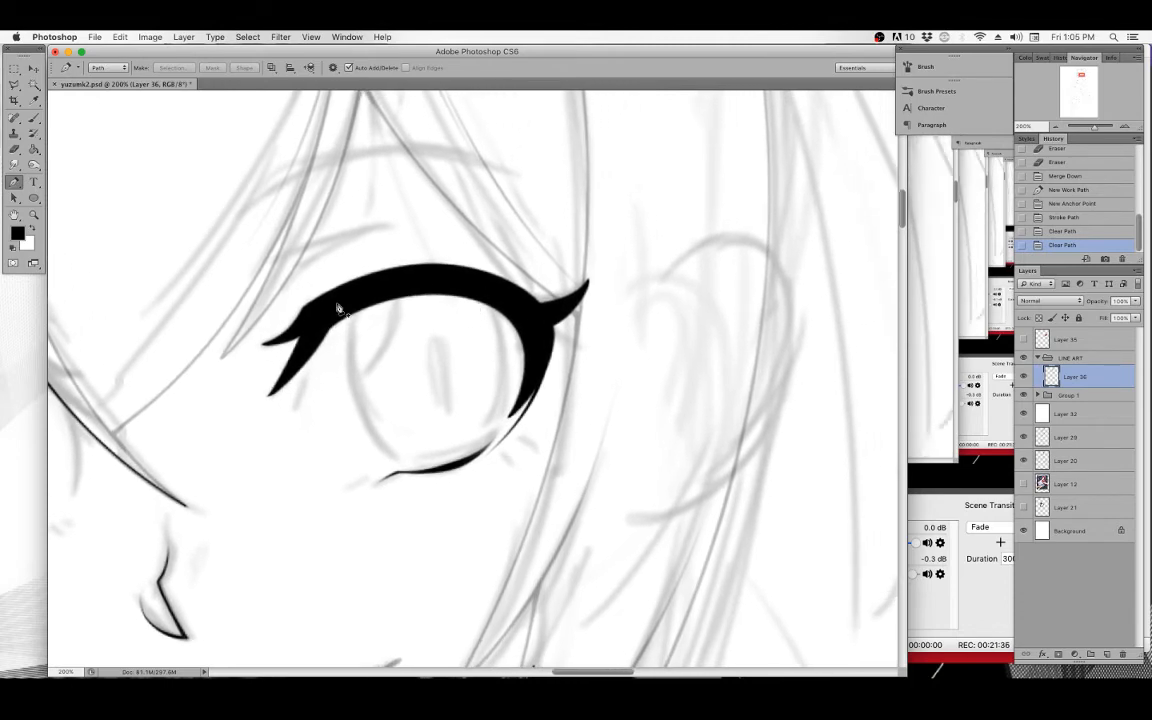
click(33, 197)
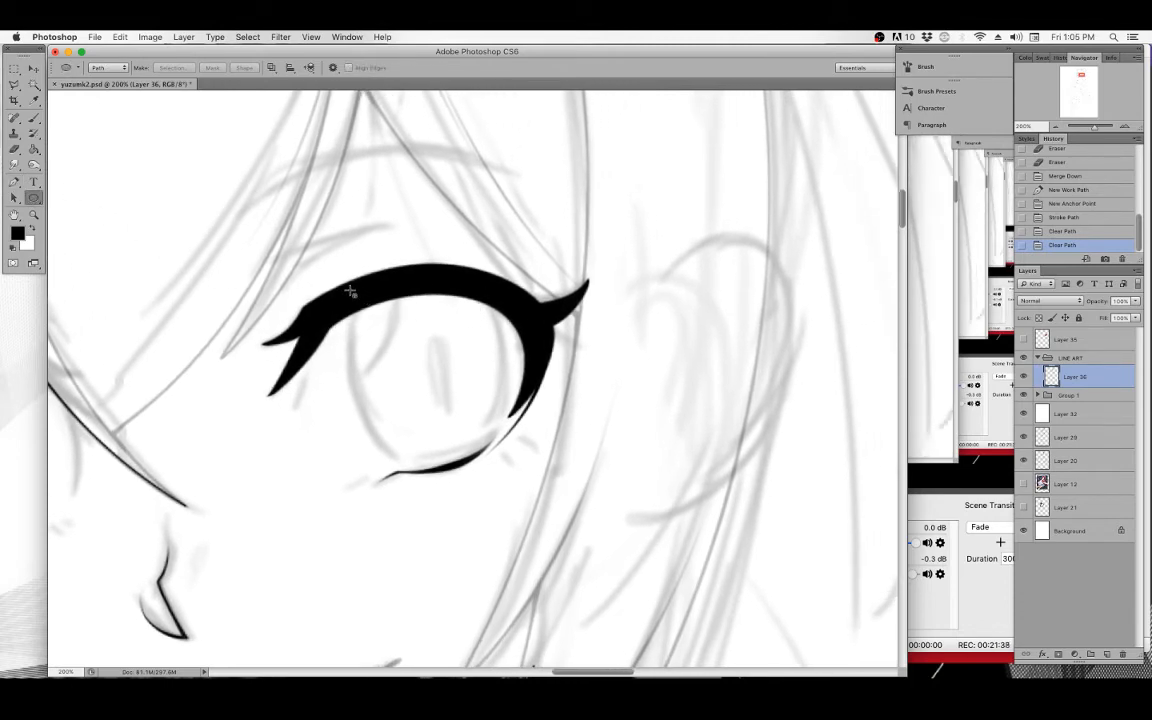
click(35, 200)
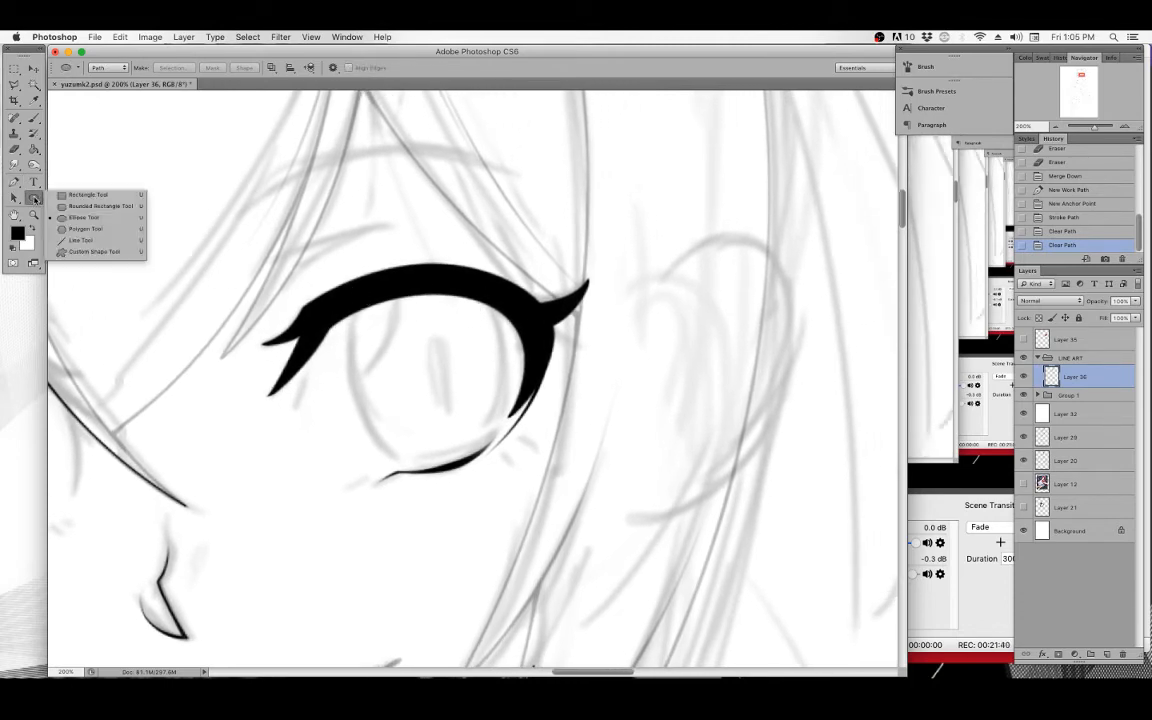
click(84, 217)
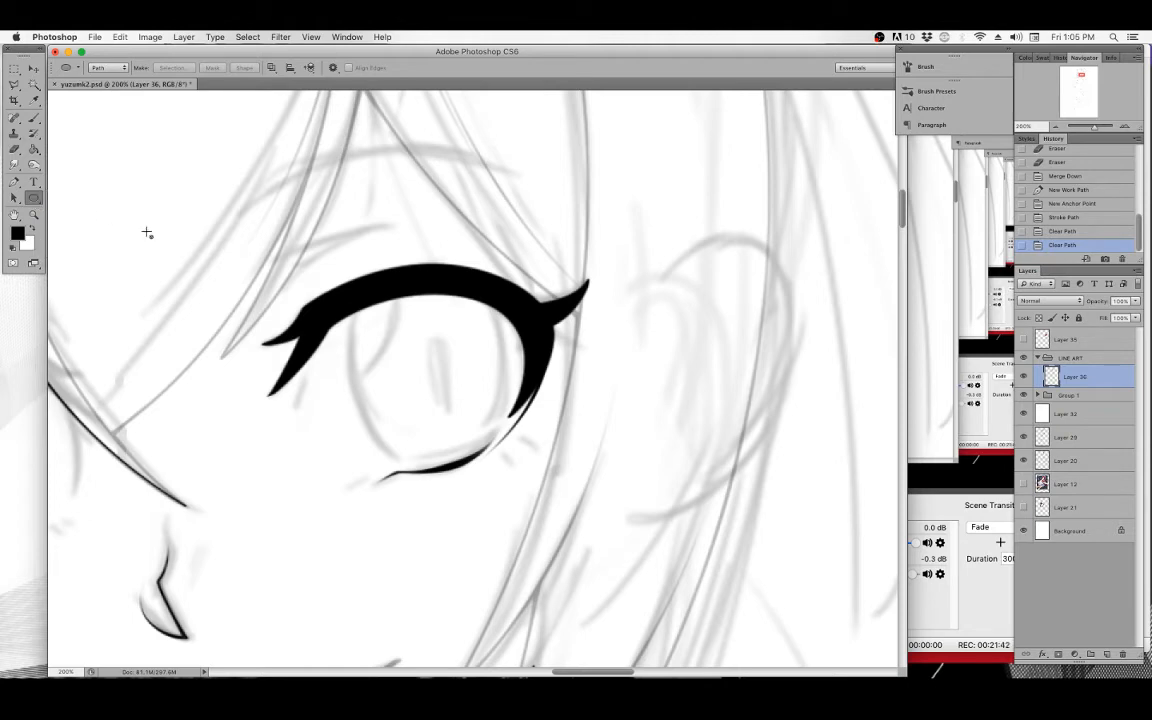
drag(352, 267, 516, 474)
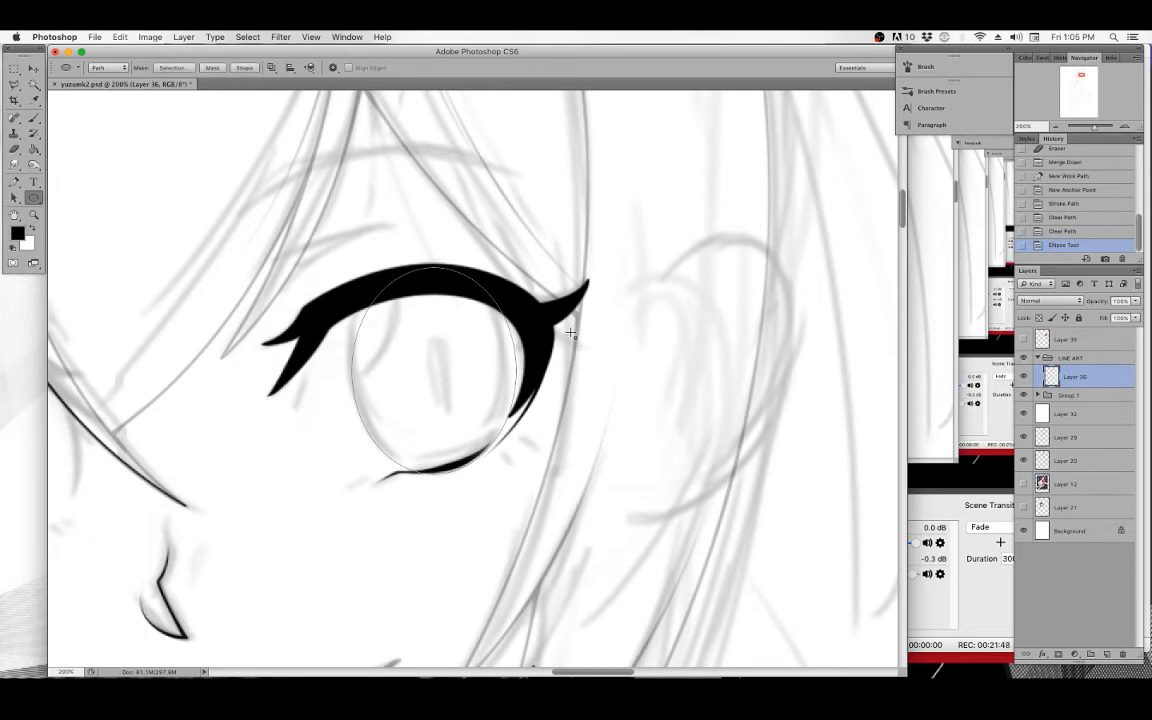
Free-transform the ellipse path, rotating and narrowing it to match the iris tilt.
key(super+t)
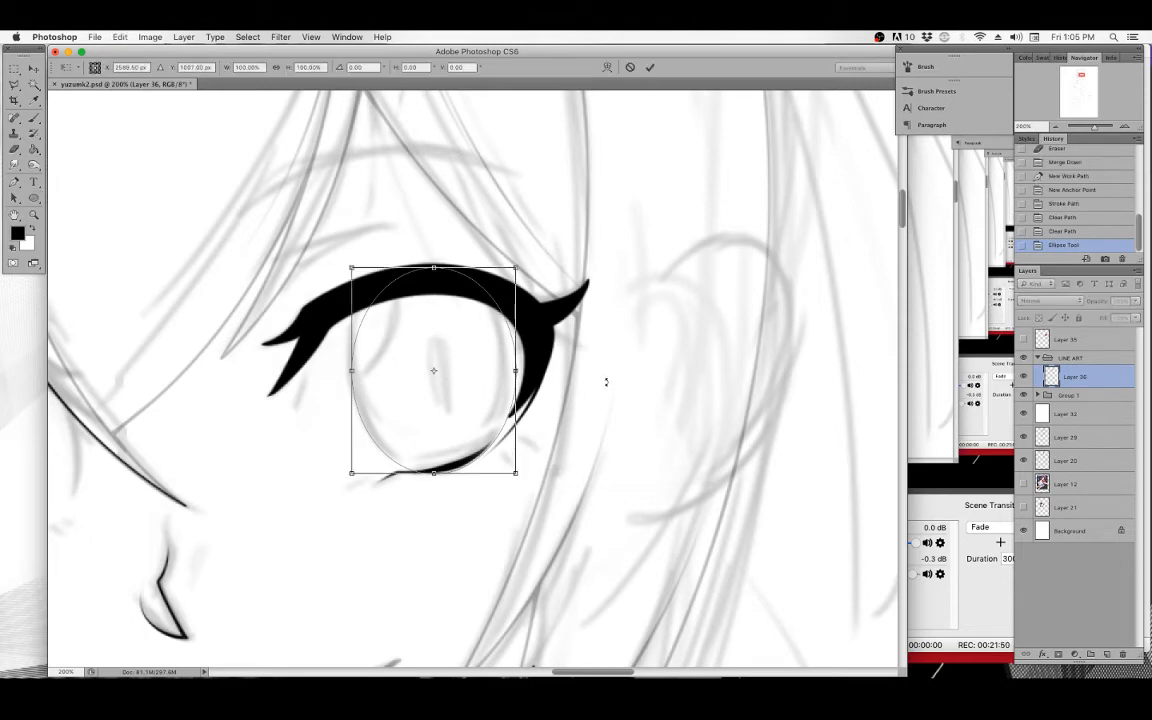
drag(578, 362, 512, 366)
click(120, 36)
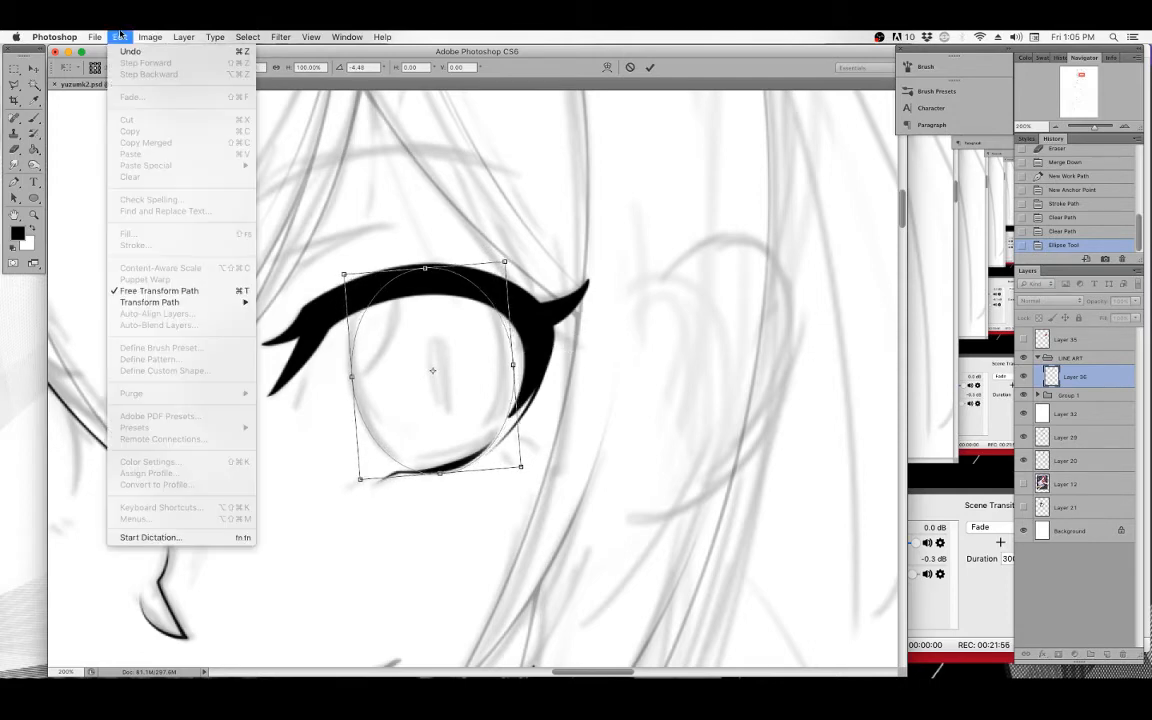
mouse_move(200, 302)
click(320, 361)
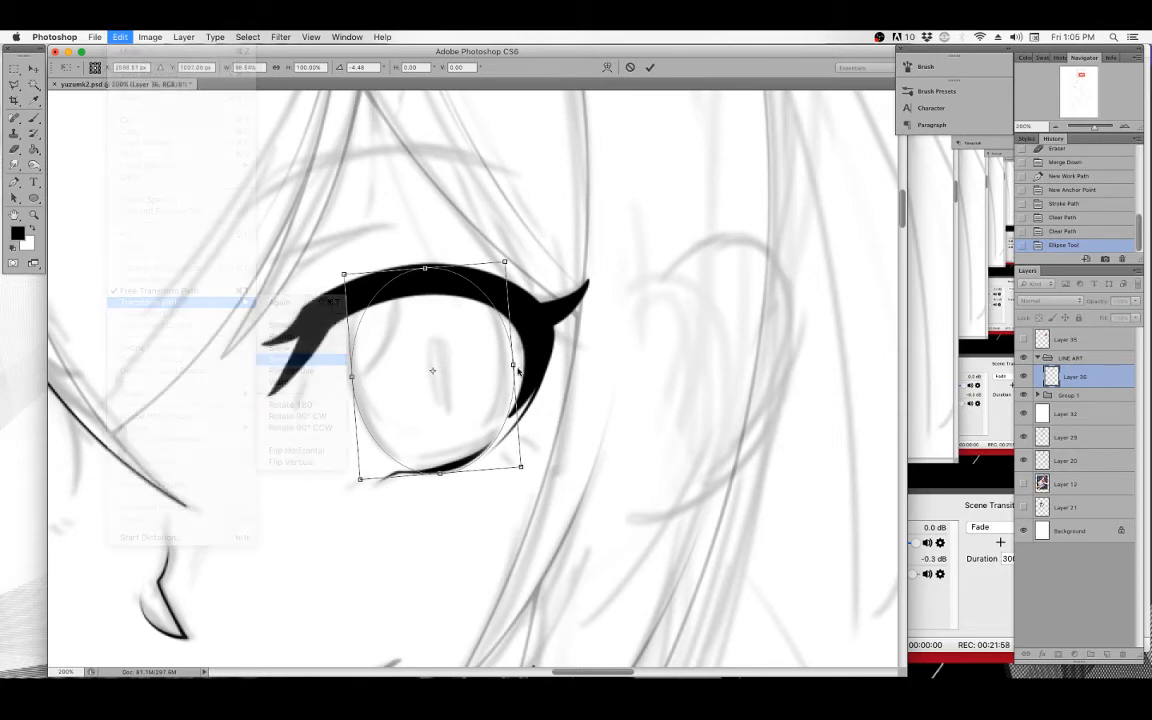
drag(514, 365, 515, 360)
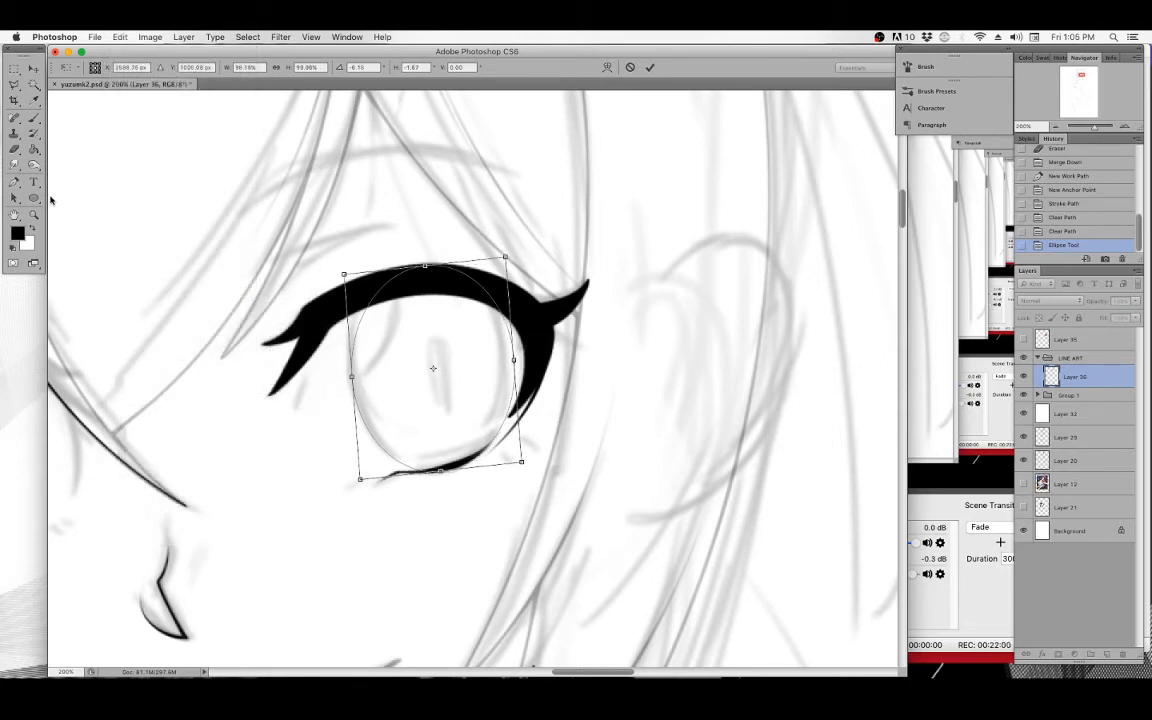
click(33, 198)
click(668, 250)
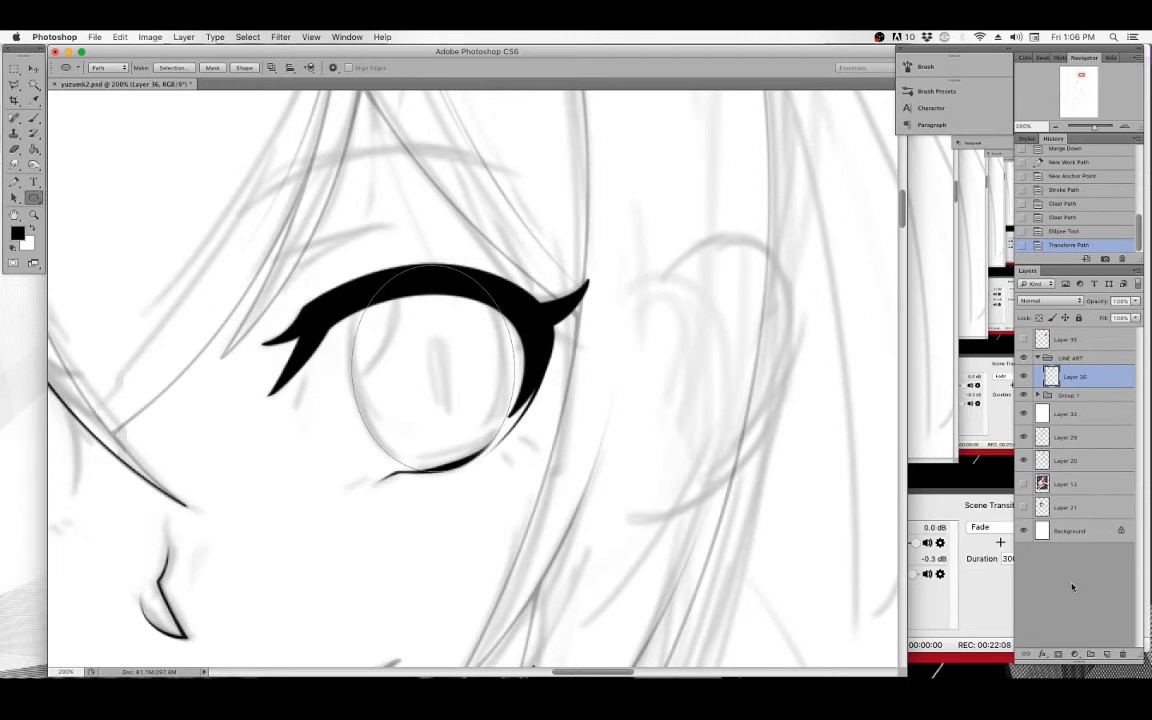
Add a new layer and stroke the ellipse path with the brush, Simulate Pressure off.
click(1107, 654)
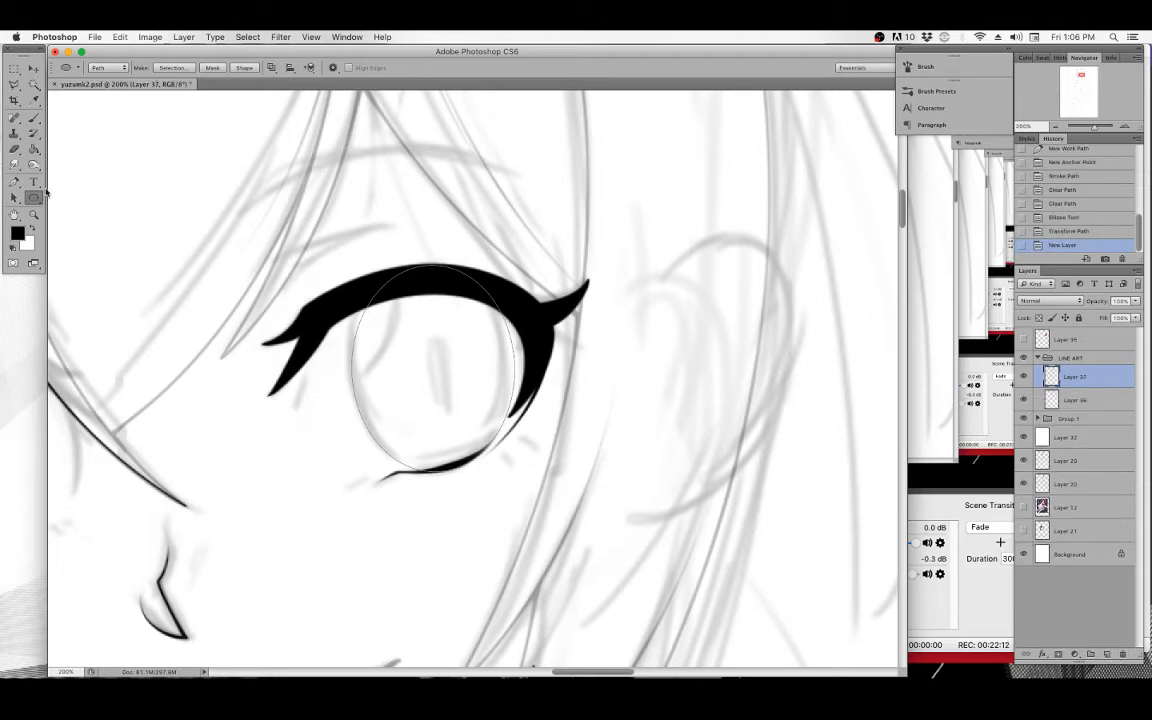
click(33, 117)
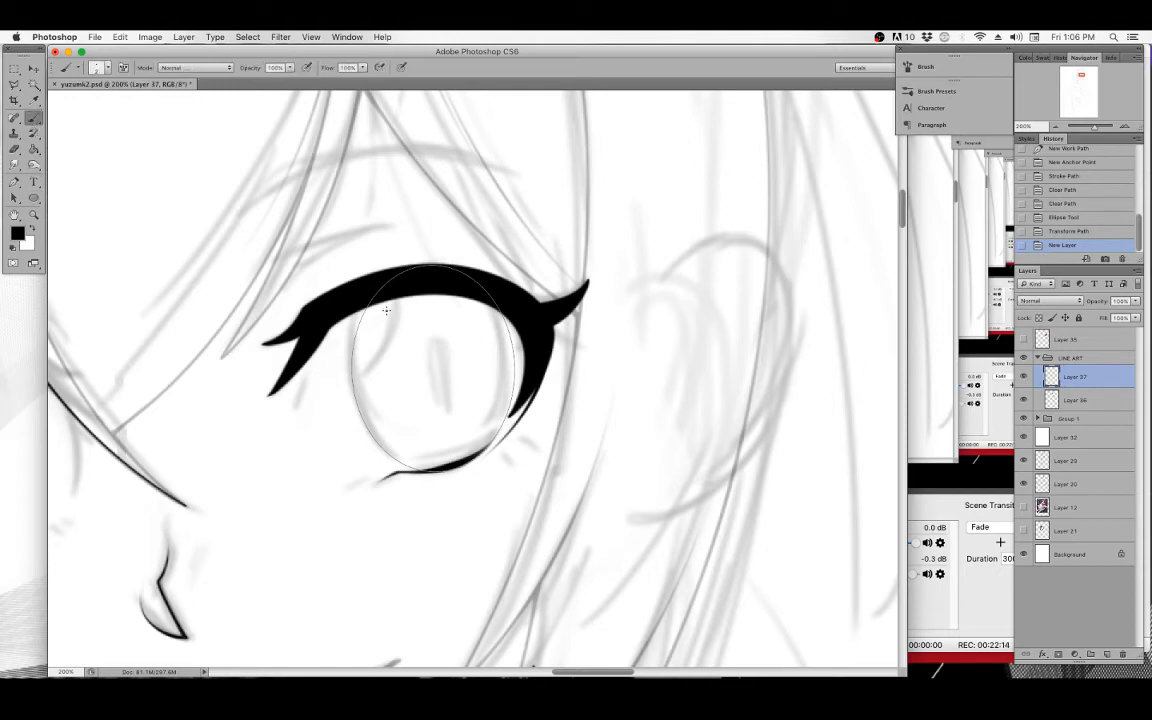
drag(303, 460, 588, 254)
drag(534, 354, 482, 525)
drag(554, 334, 271, 268)
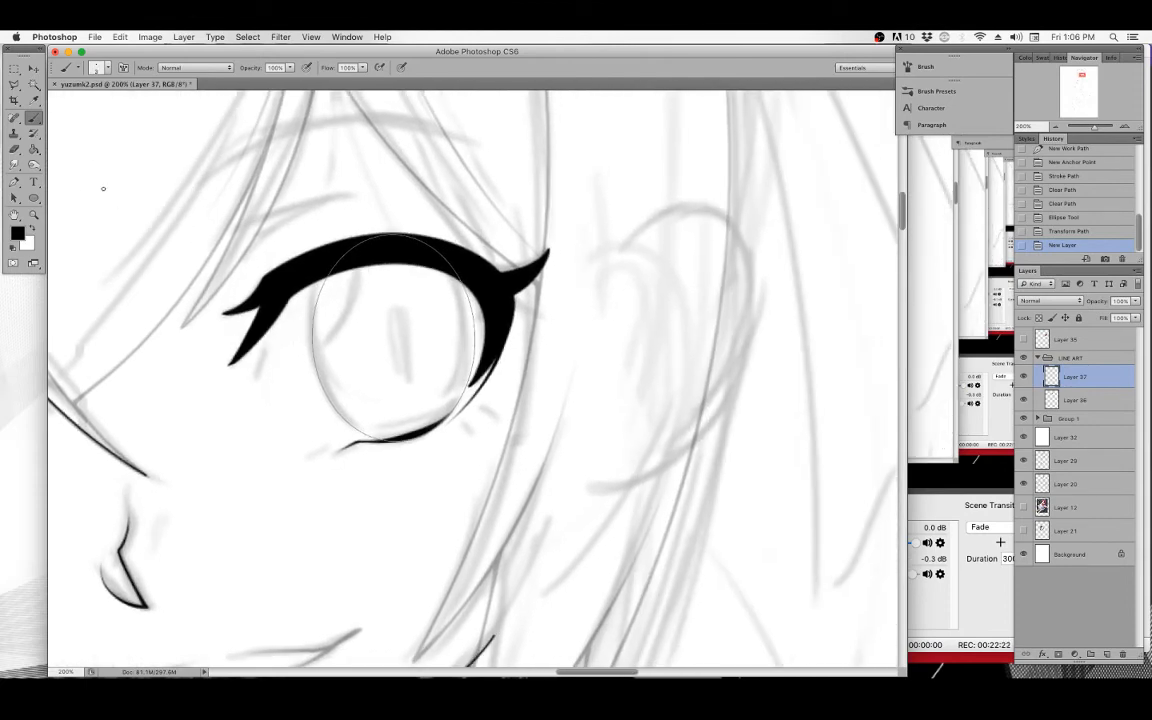
click(33, 199)
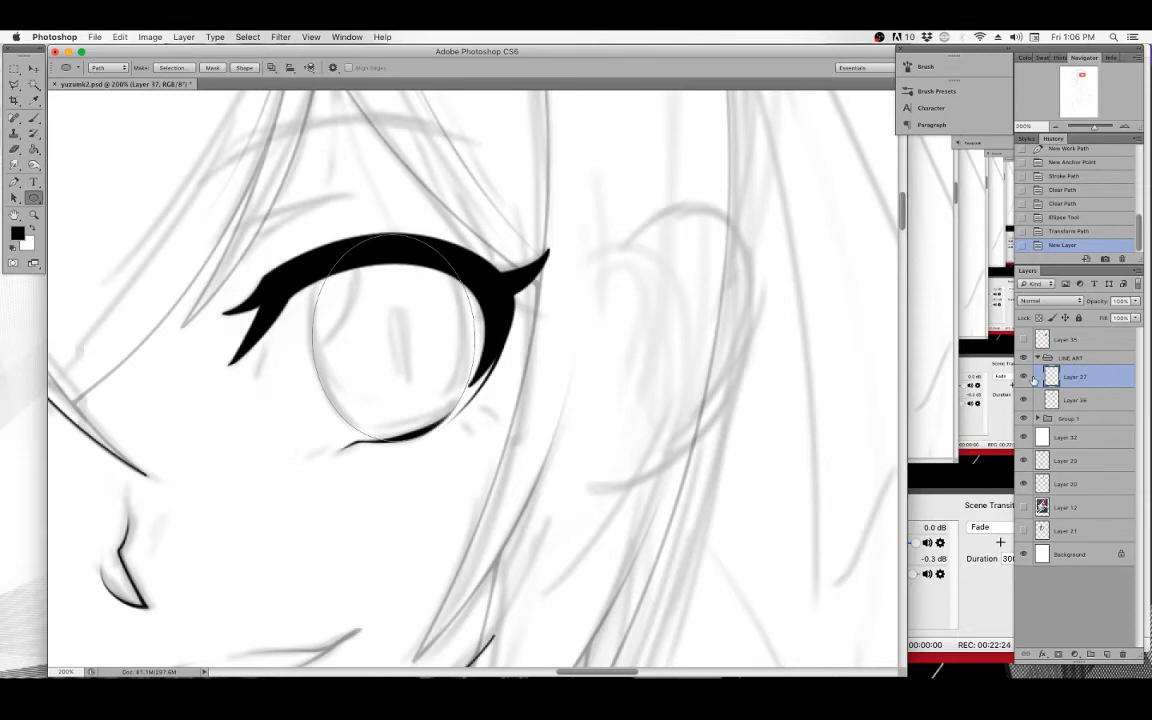
right_click(400, 297)
click(440, 357)
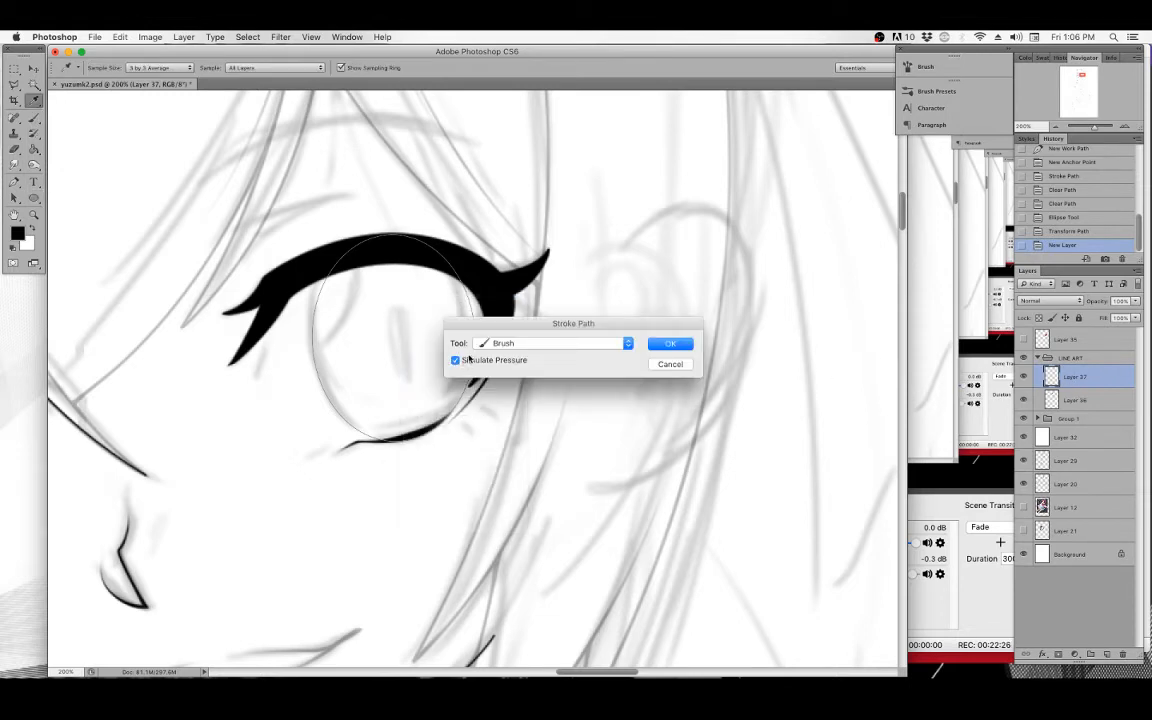
click(667, 344)
Stroke the ellipse path a second time to thicken the iris outline, then delete the path.
key(b)
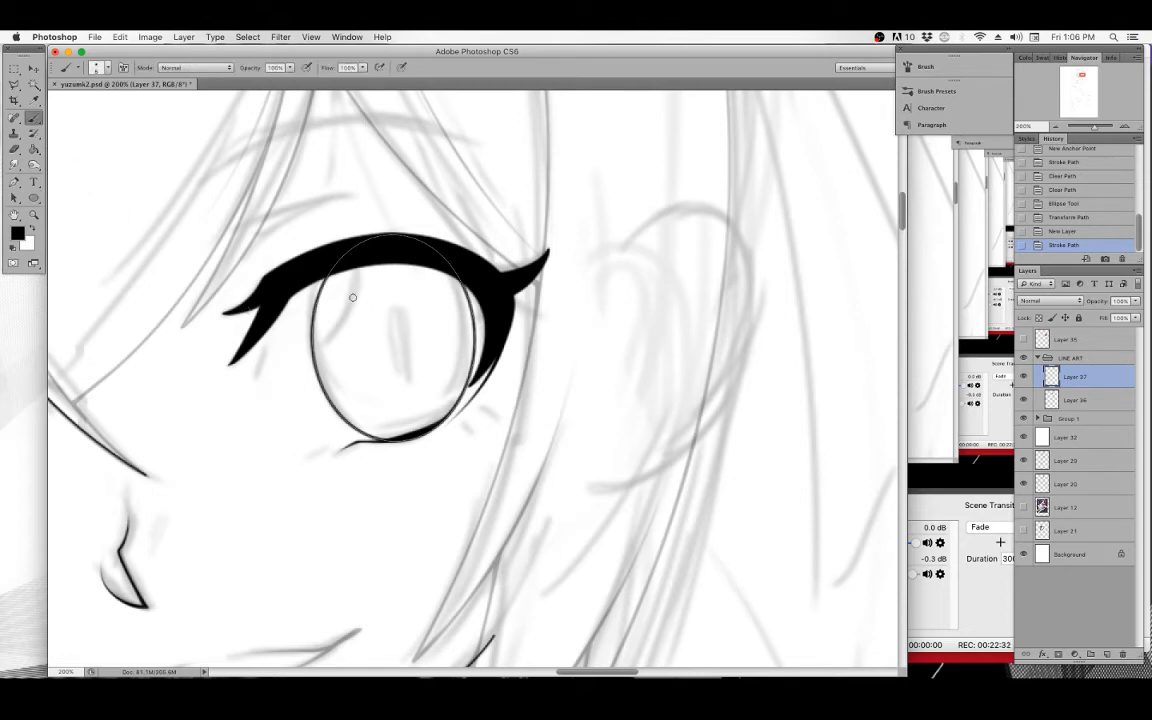
click(15, 182)
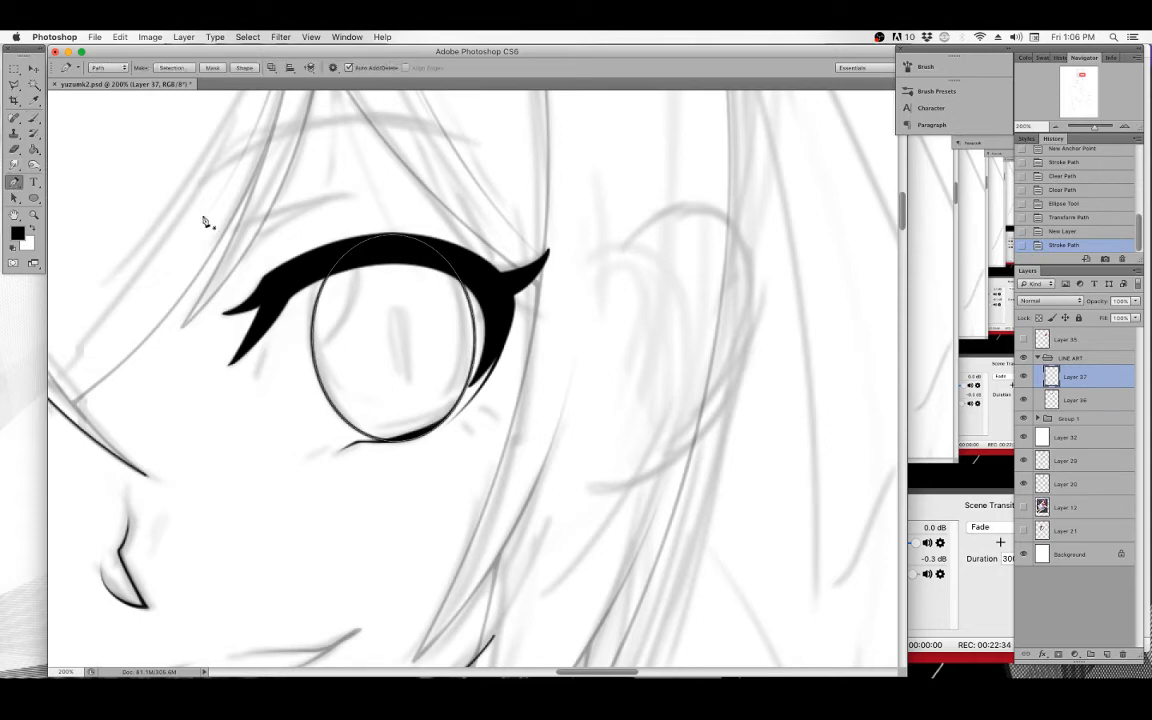
right_click(416, 283)
click(447, 357)
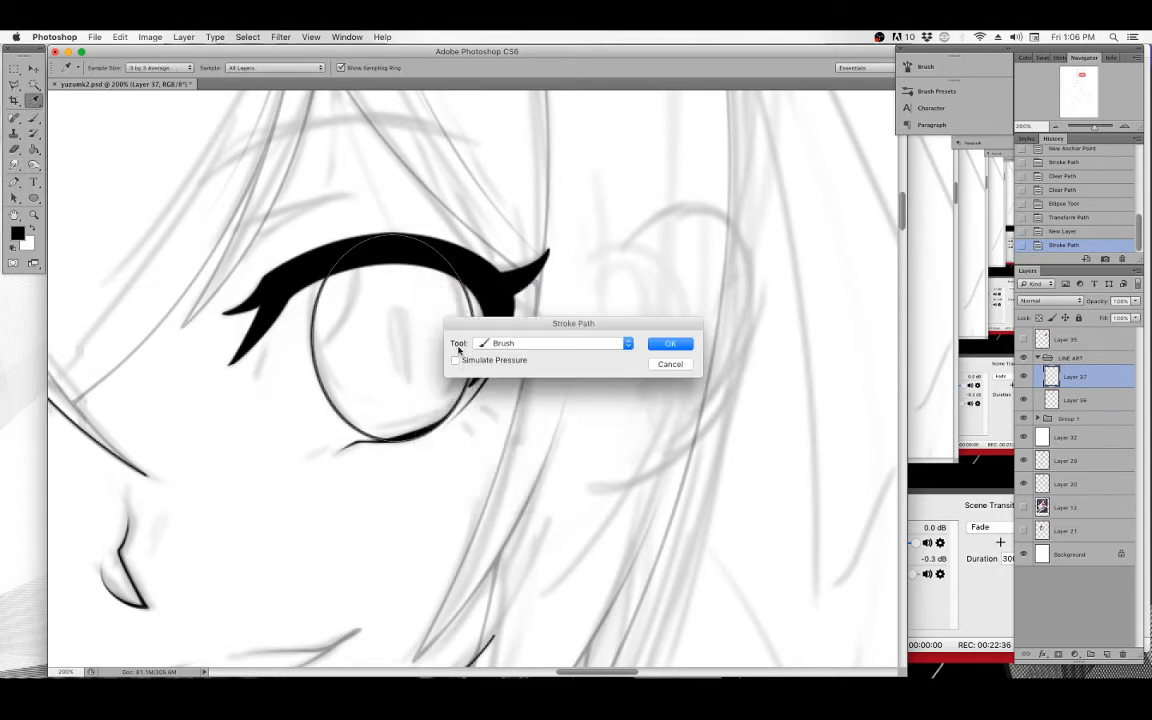
click(670, 345)
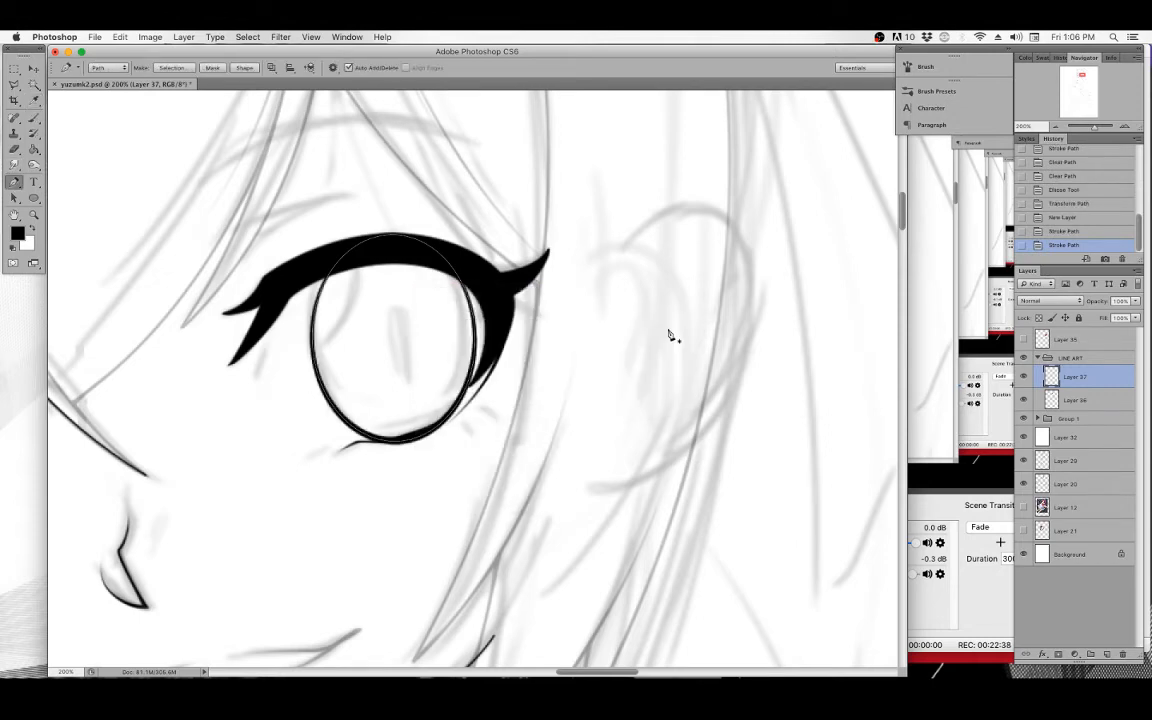
key(BackSpace)
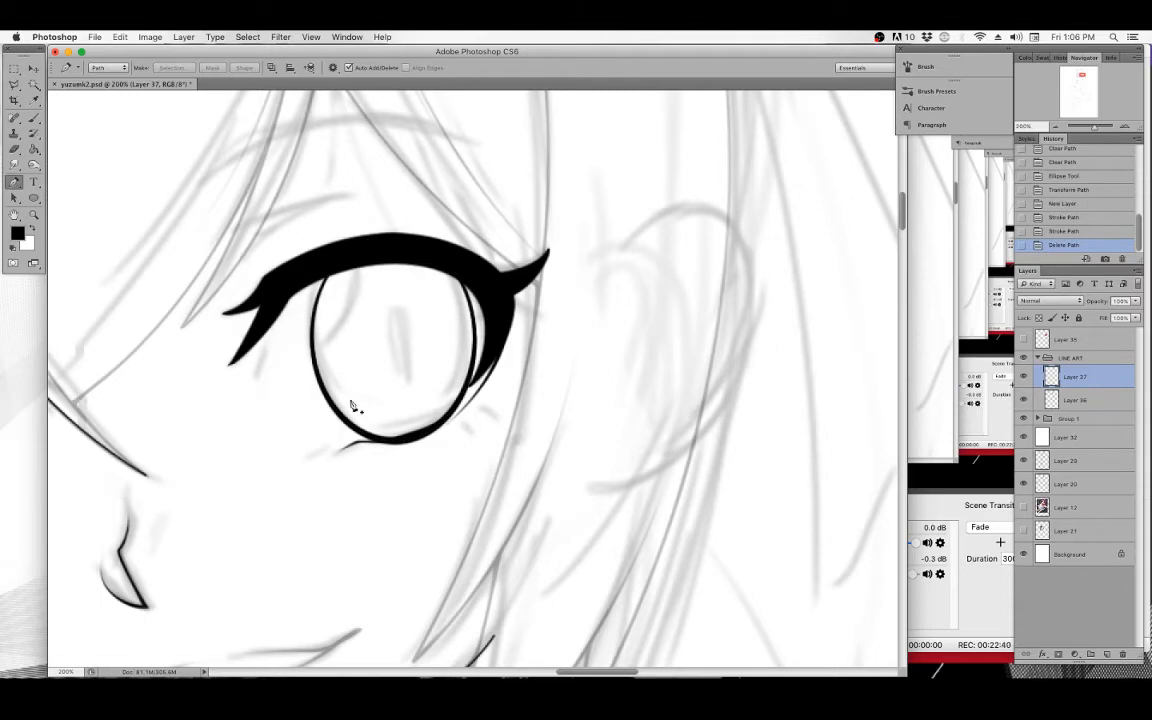
Apply a Rotate transform to the iris outline layer.
click(35, 68)
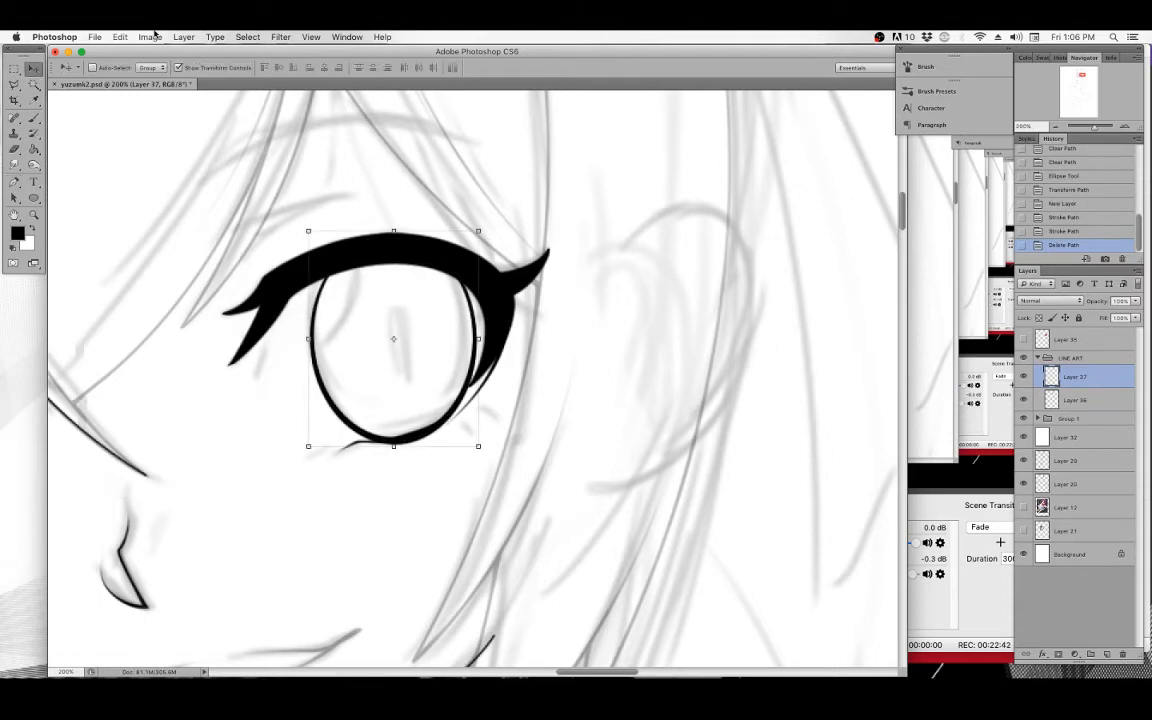
click(119, 37)
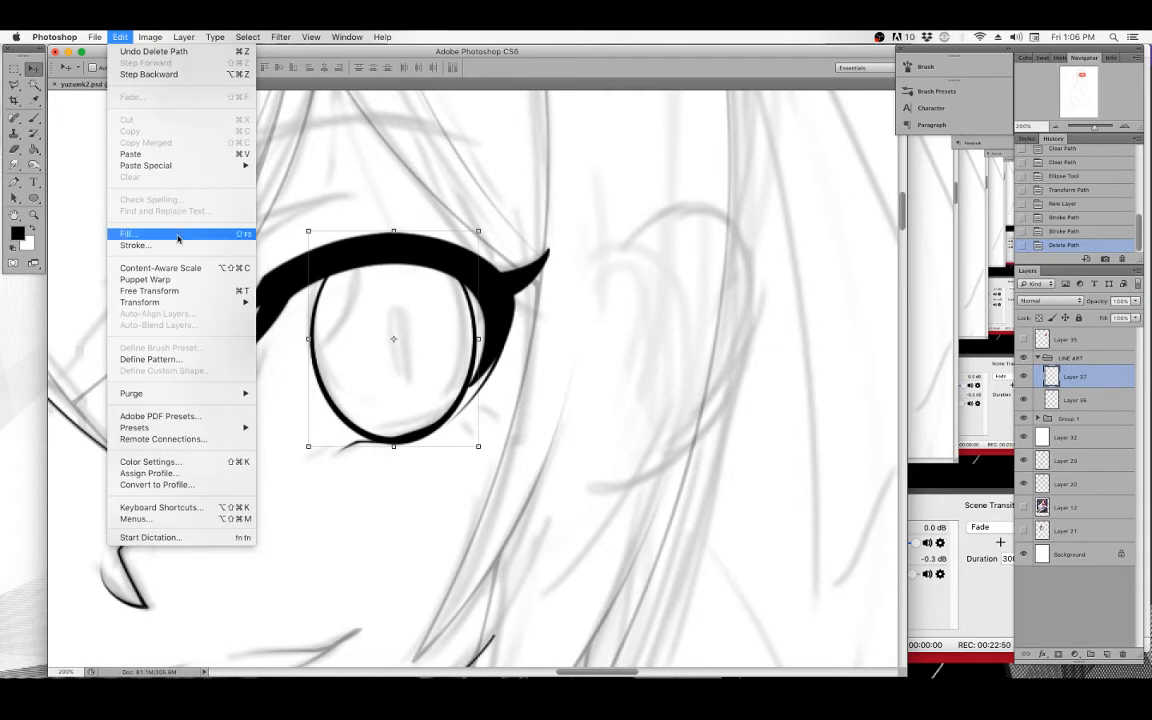
mouse_move(183, 303)
click(292, 404)
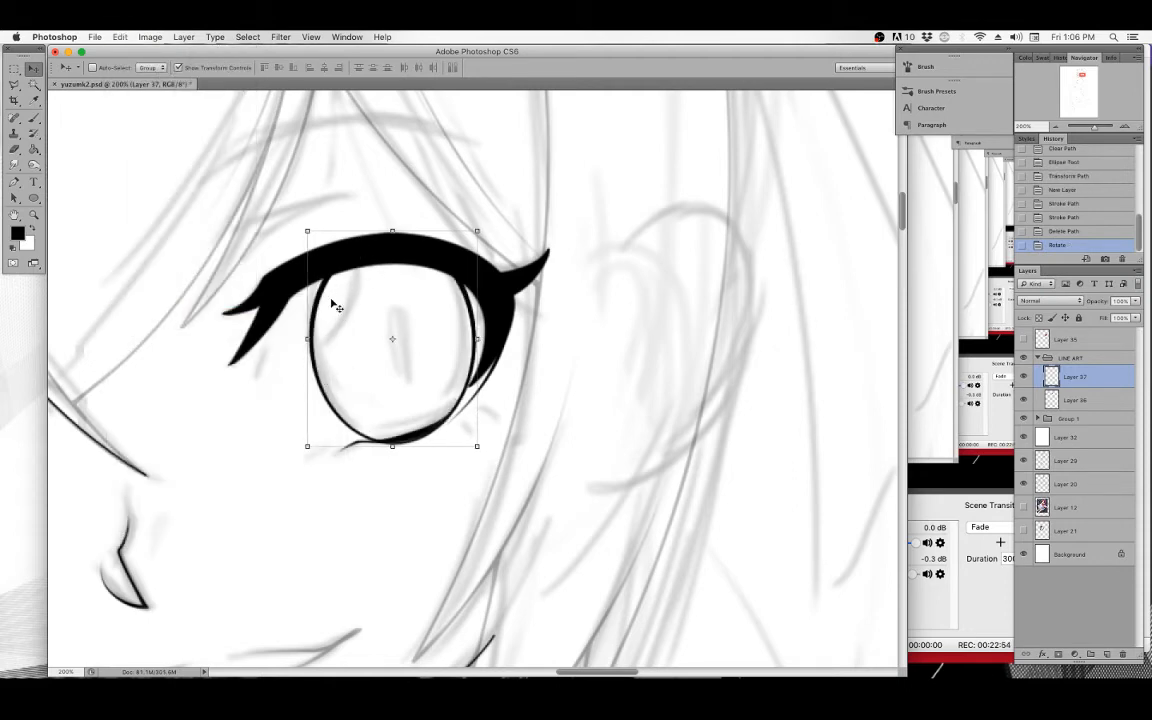
Erase the bottom of the iris outline where it overlaps the lower lash line.
click(34, 117)
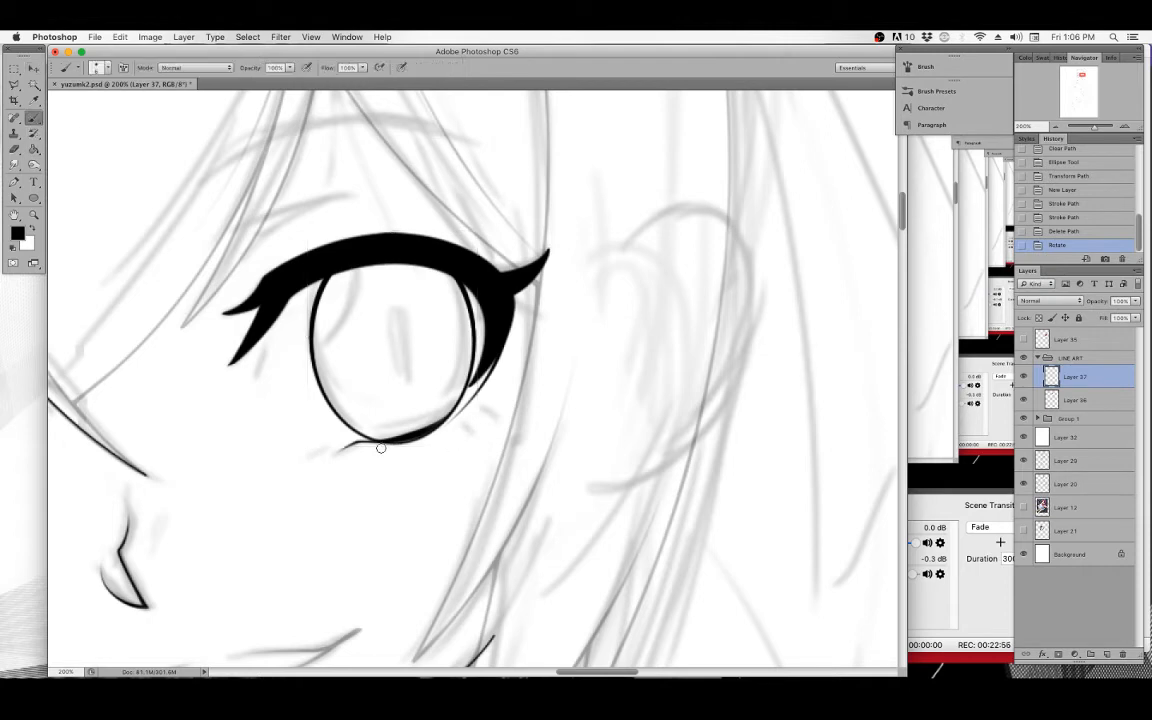
drag(380, 448, 442, 432)
drag(389, 447, 407, 436)
Zoom into the eye and draw a curved Pen path along the iris's upper-left inner edge.
click(36, 213)
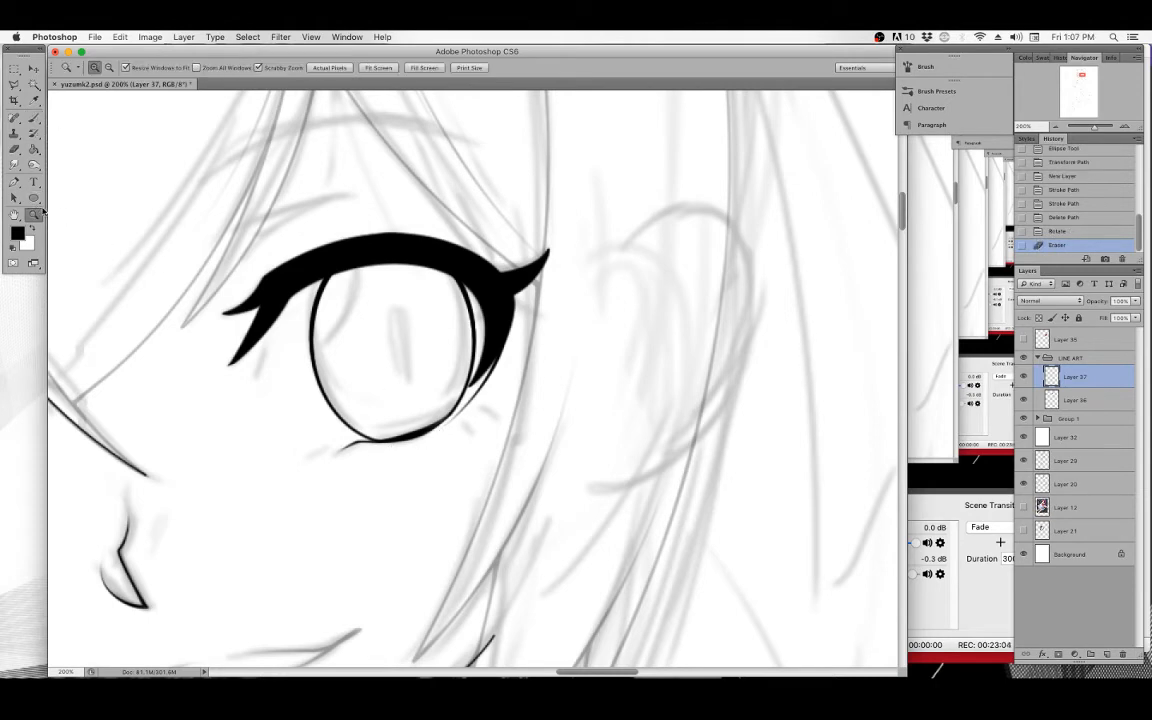
click(388, 300)
key(p)
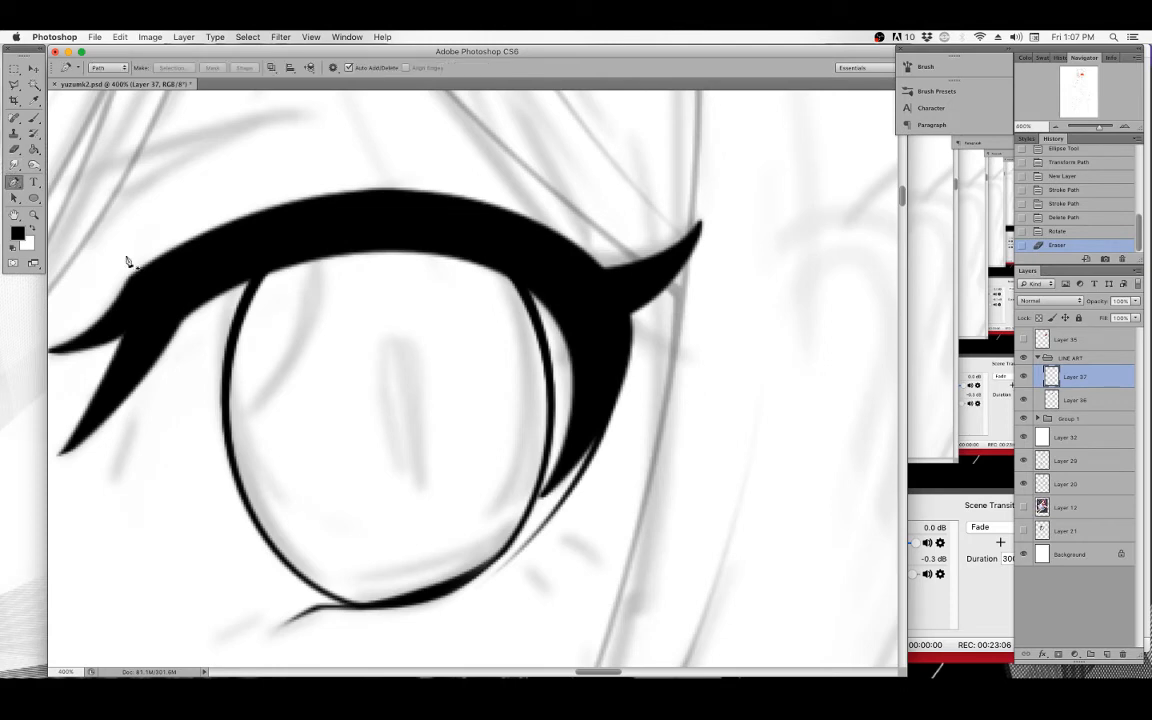
click(229, 346)
drag(251, 410, 283, 413)
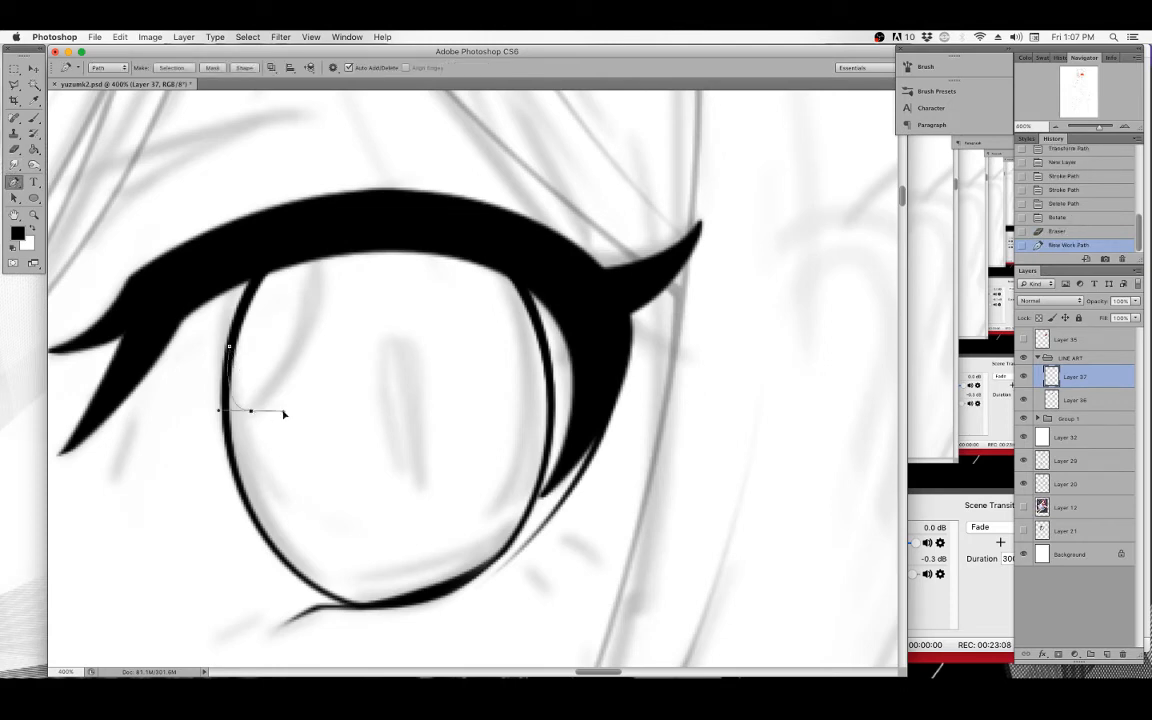
drag(310, 320, 311, 303)
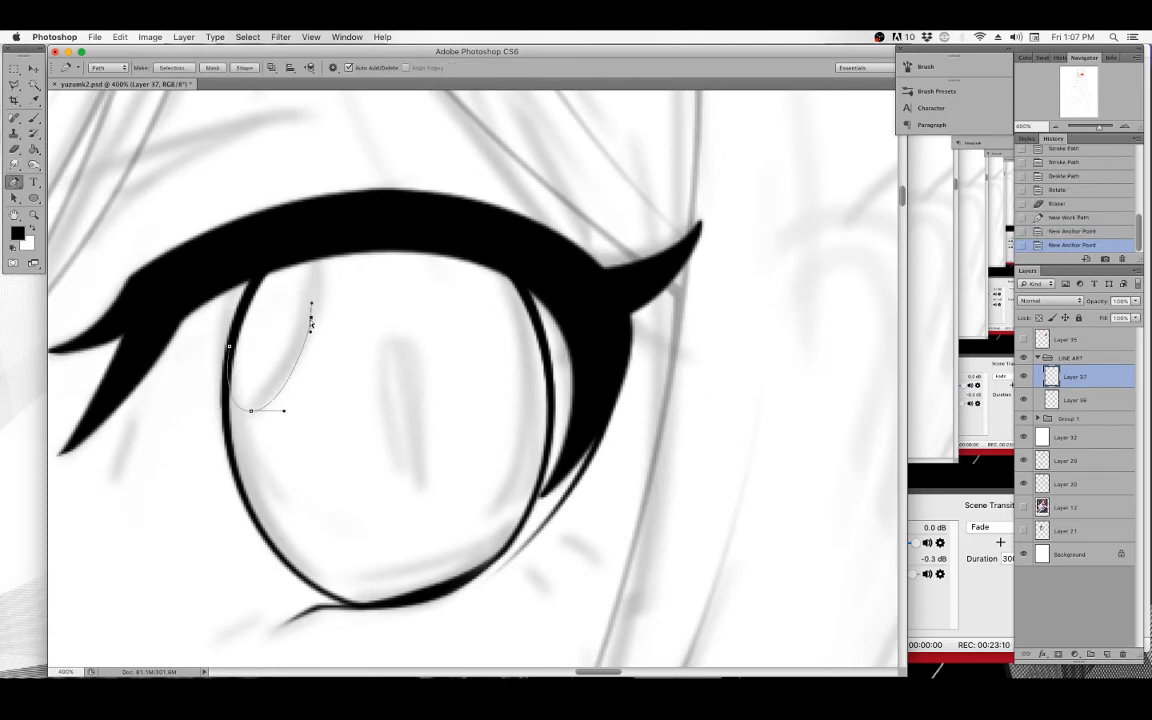
Stroke the curved path with Simulate Pressure off, then undo the stroke.
right_click(309, 326)
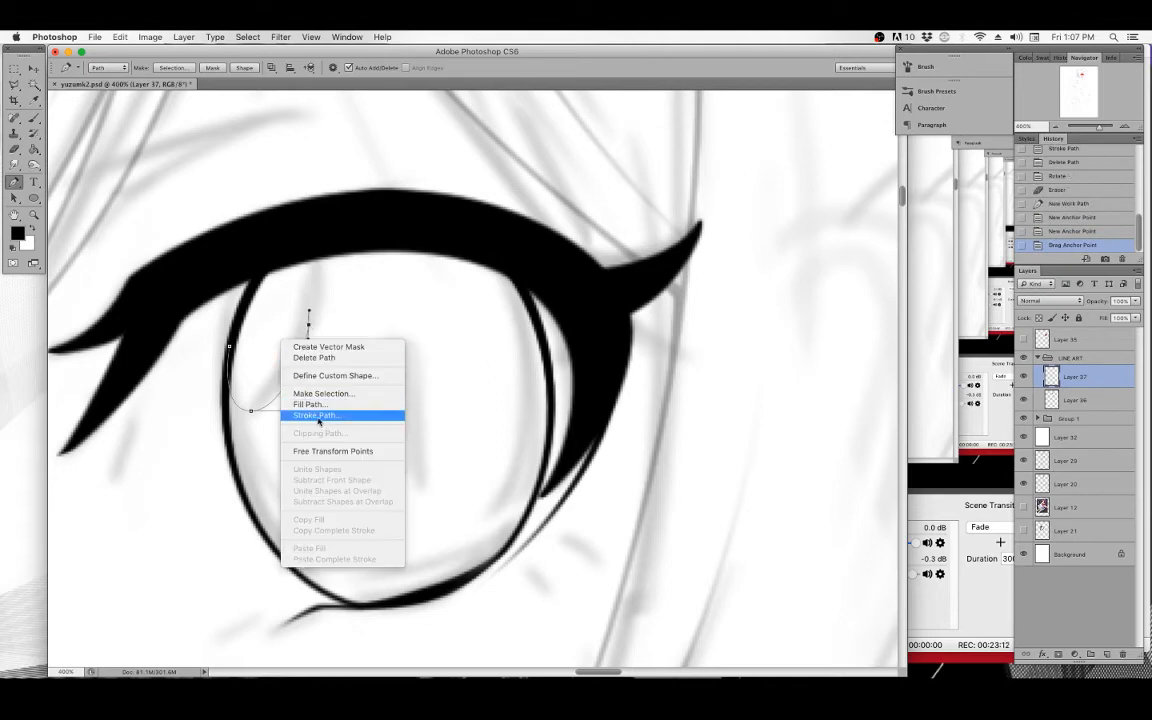
click(290, 378)
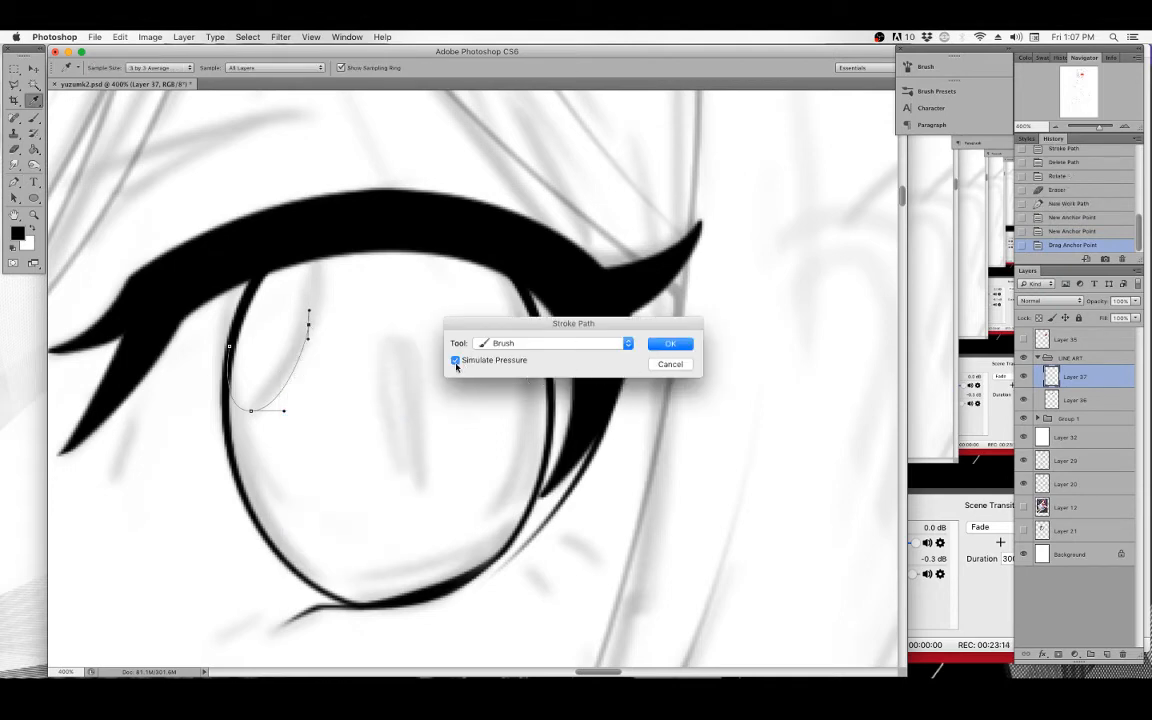
click(456, 361)
click(669, 344)
key(ctrl+z)
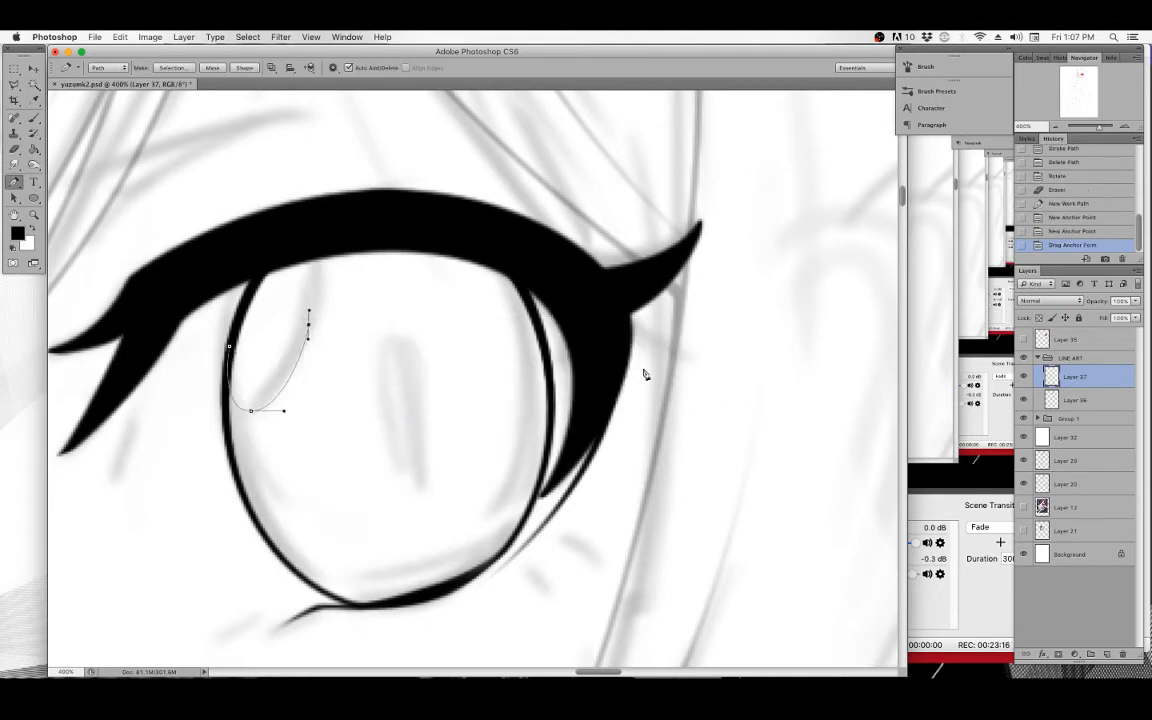
Stroke the curved path with Simulate Pressure on and clear the path.
right_click(296, 404)
click(337, 470)
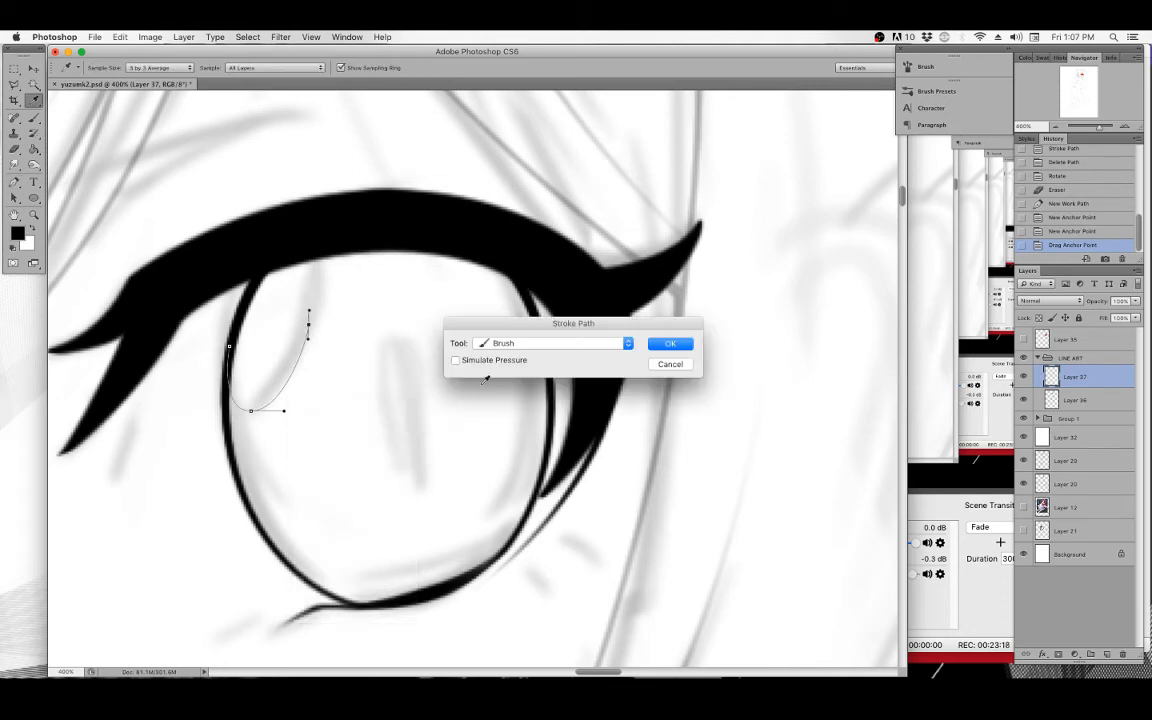
click(456, 361)
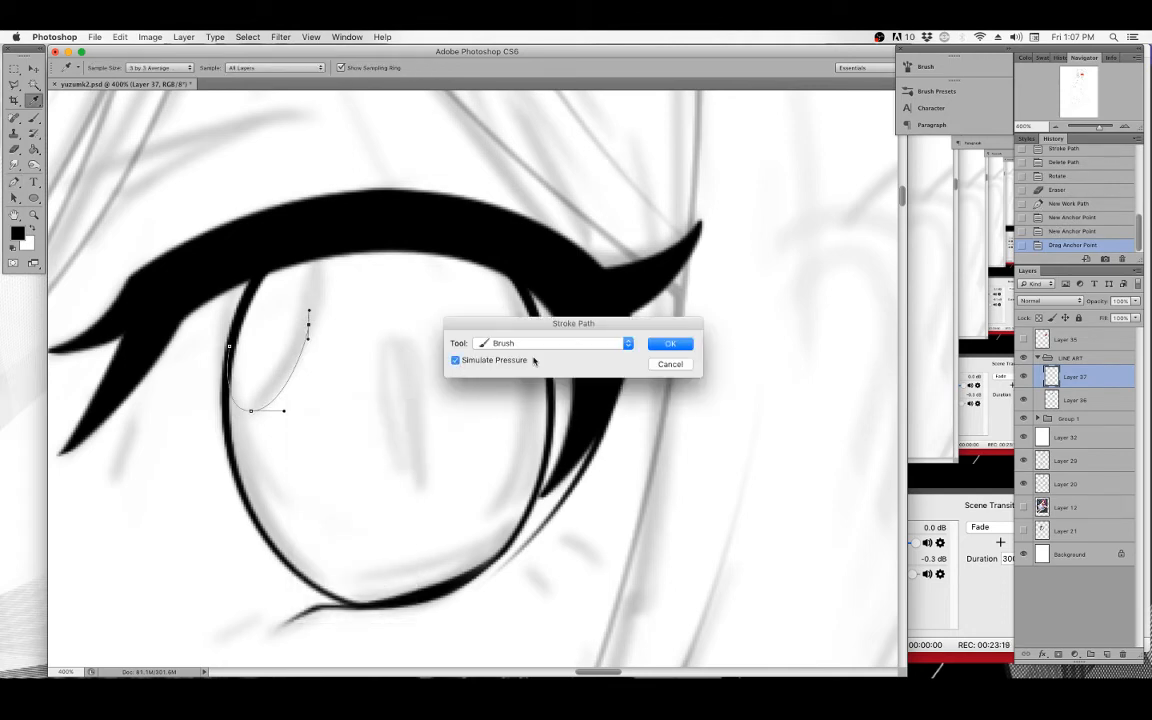
click(669, 344)
key(BackSpace)
key(BackSpace)
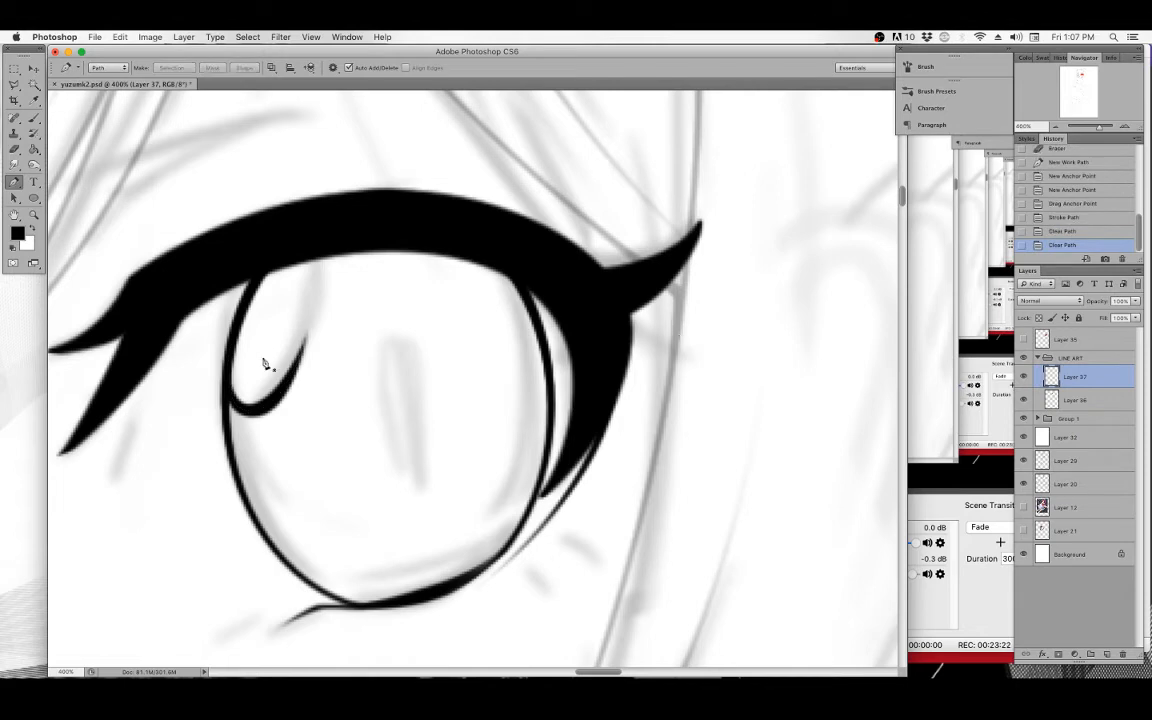
Draw a curved Pen path along the iris's inner left edge, stroke it with Simulate Pressure, and brush over its lower join.
click(237, 480)
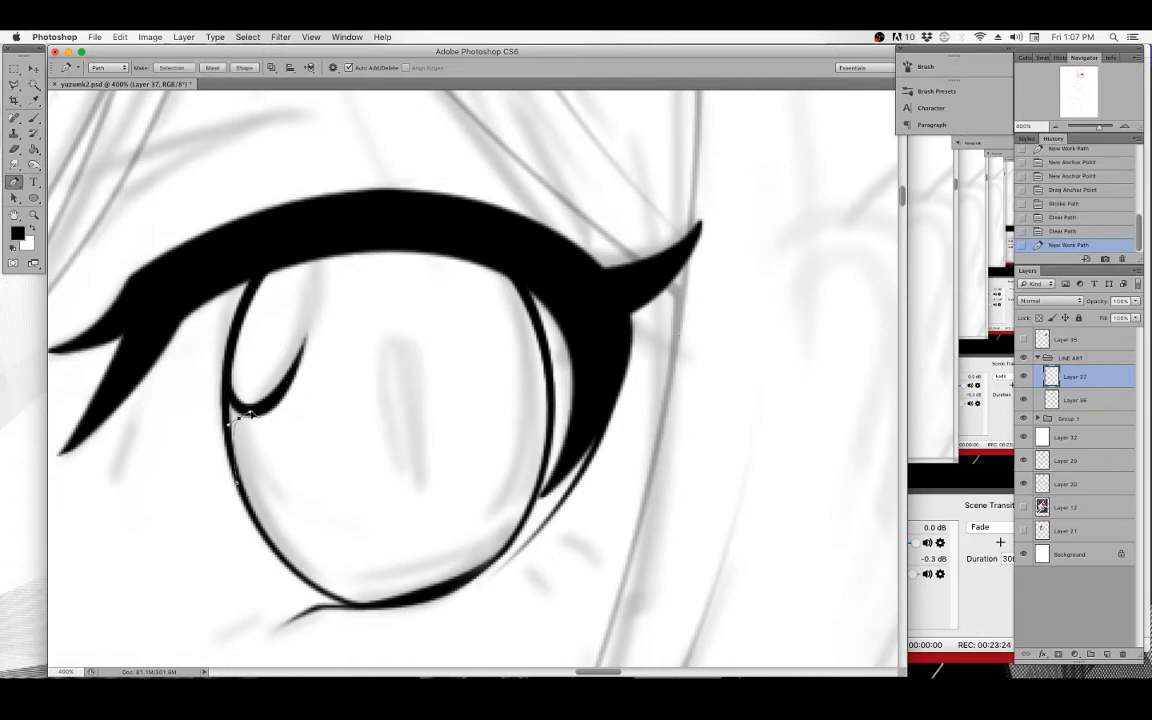
drag(240, 417, 254, 410)
click(311, 335)
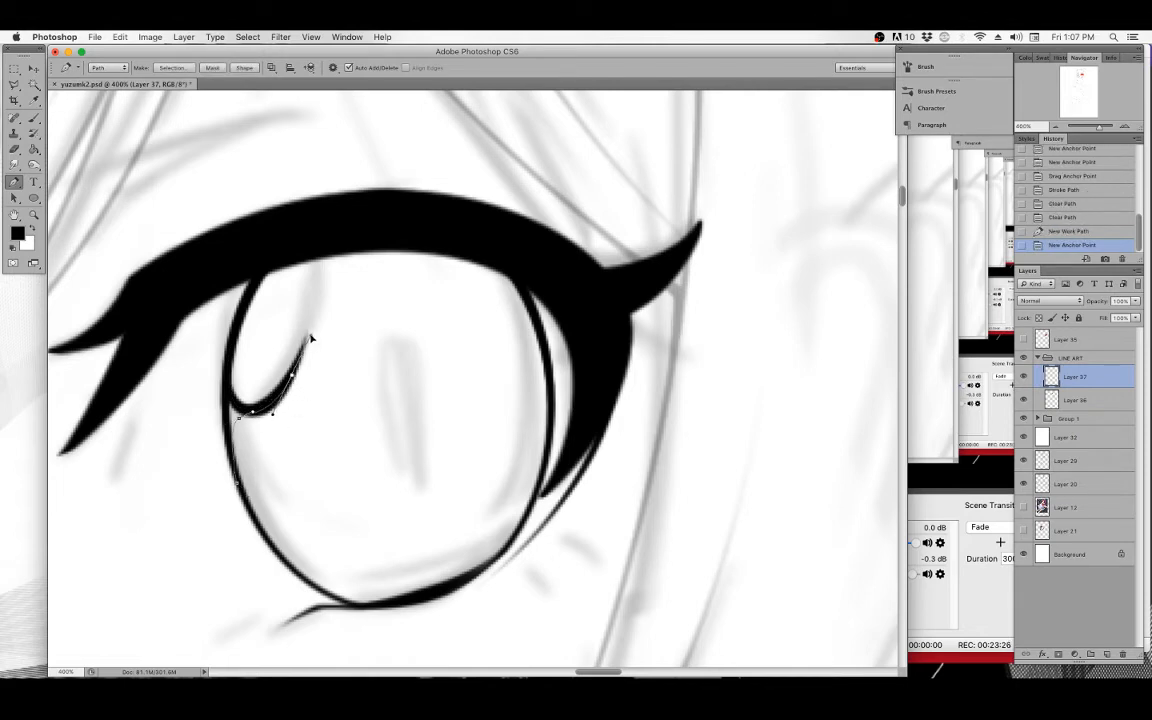
right_click(325, 328)
click(372, 404)
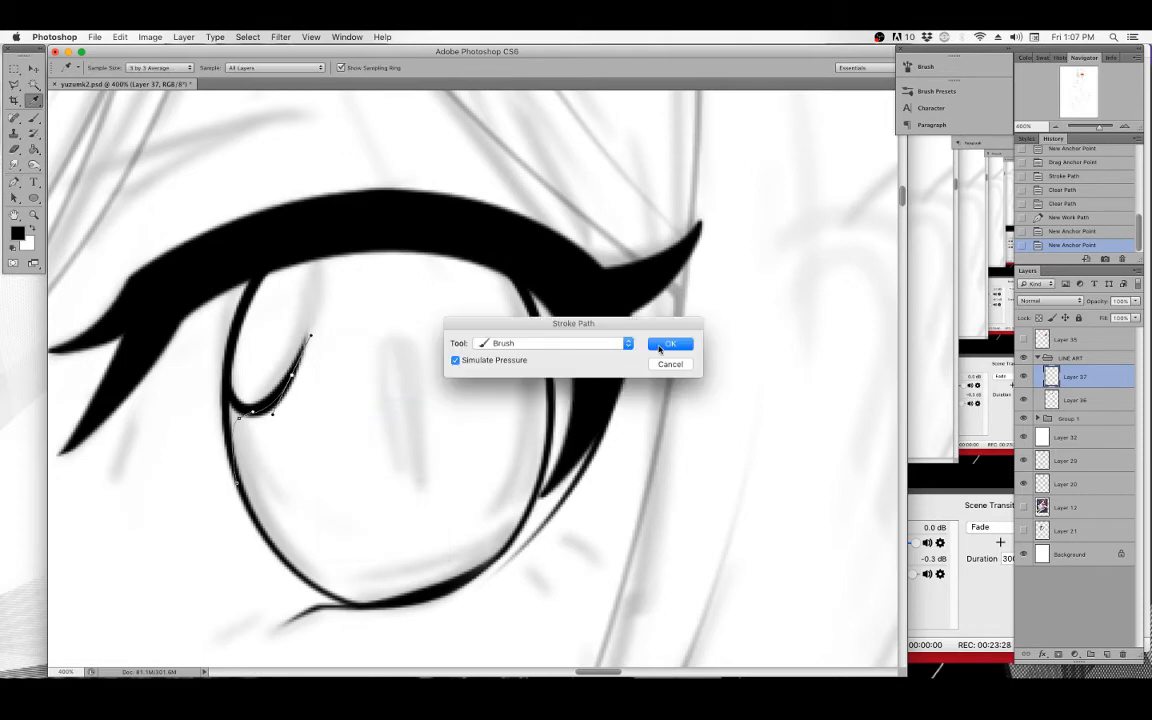
click(670, 344)
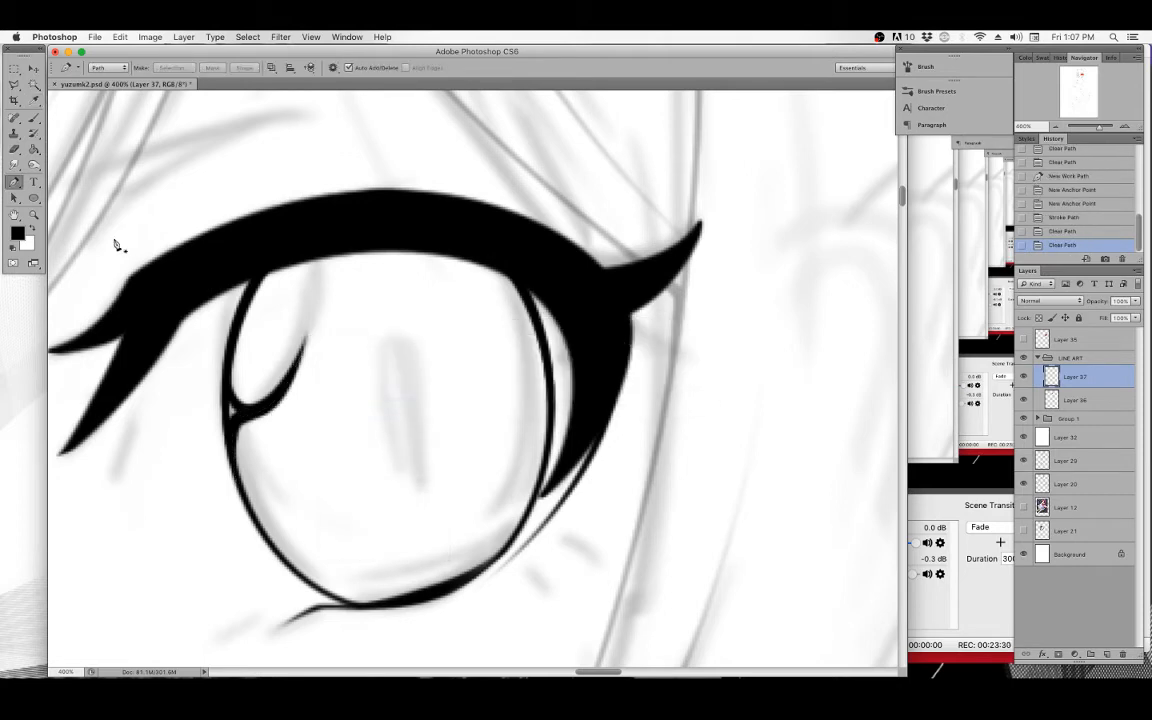
key(b)
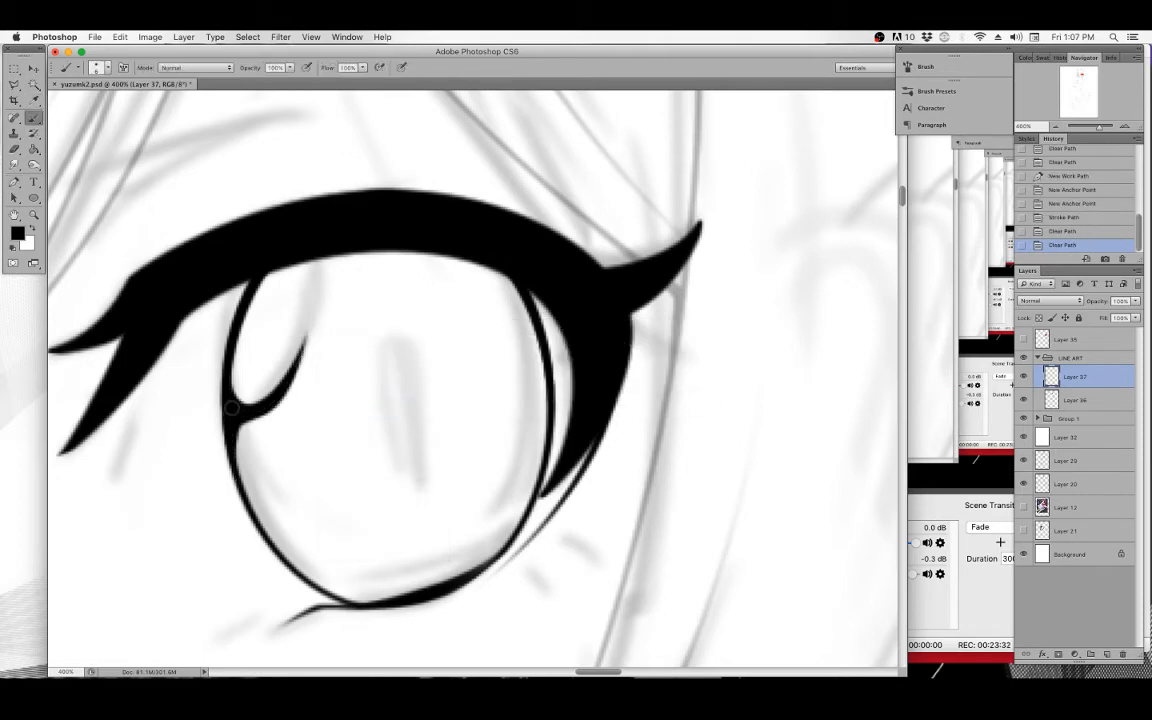
drag(231, 407, 245, 399)
Draw a Pen curve from the upper lash line down into the iris highlight, stroke it with pressure, and clear the path.
key(p)
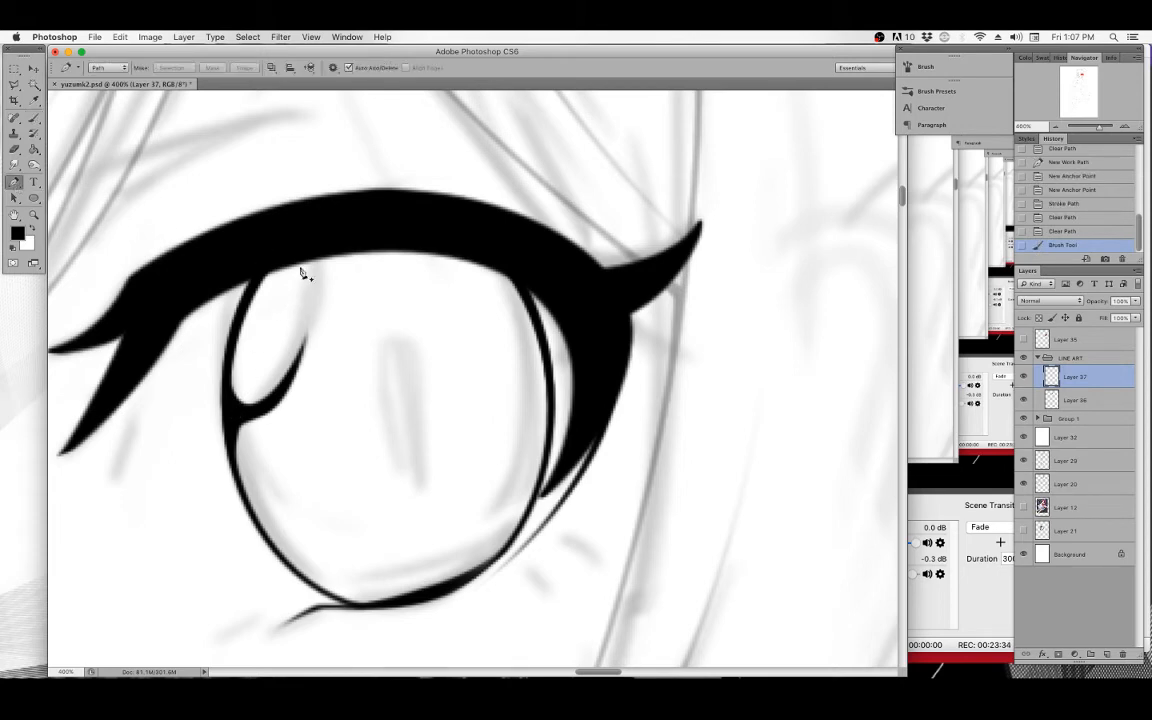
click(257, 282)
drag(306, 270, 326, 287)
click(311, 318)
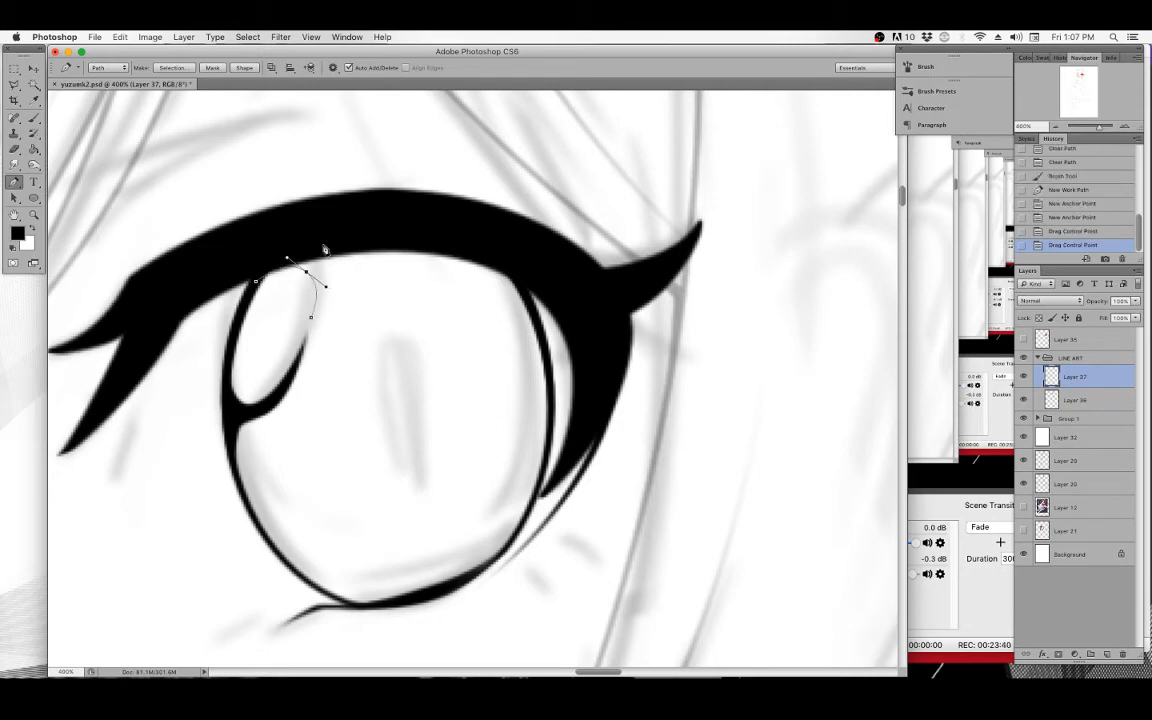
right_click(311, 211)
click(352, 289)
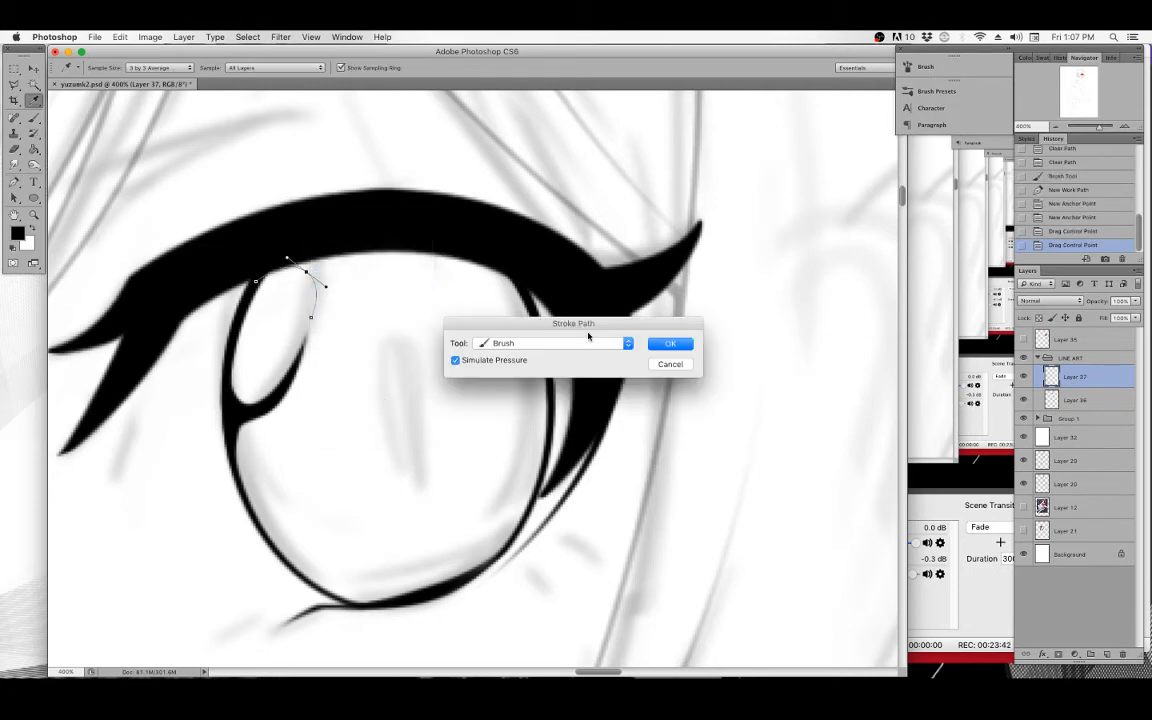
click(668, 344)
key(BackSpace)
key(BackSpace)
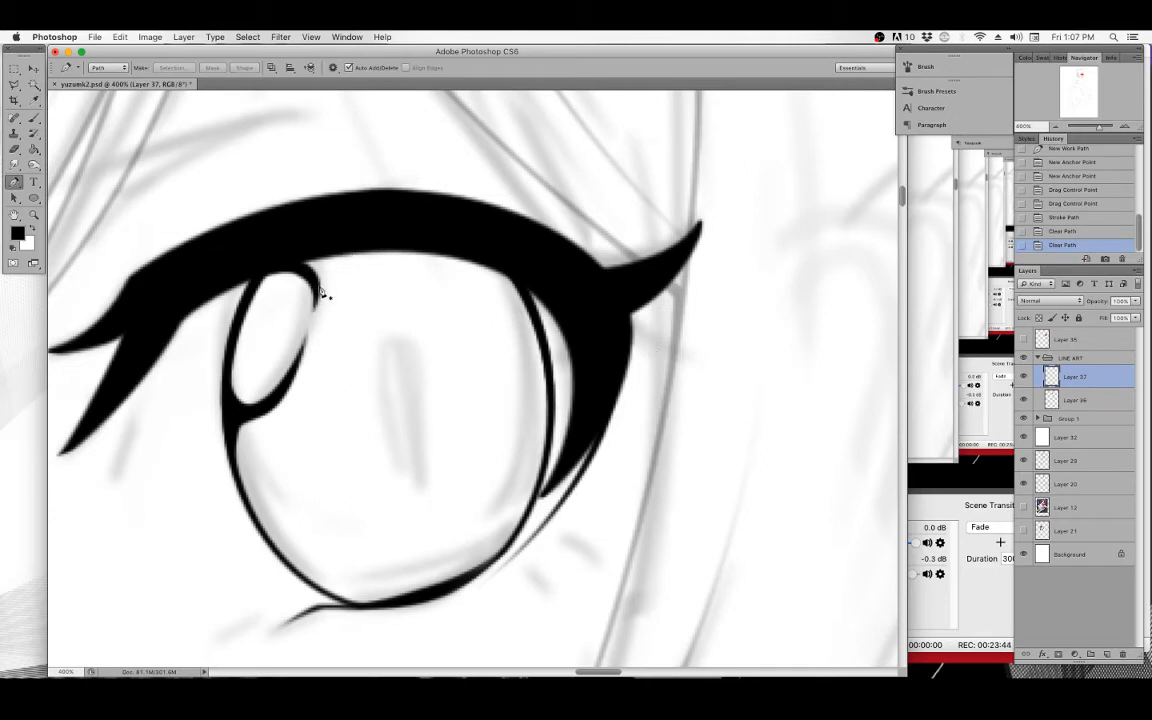
Draw a short Pen path along the iris's top edge under the lash line, stroke it, and clear the path.
drag(302, 268, 334, 255)
click(397, 243)
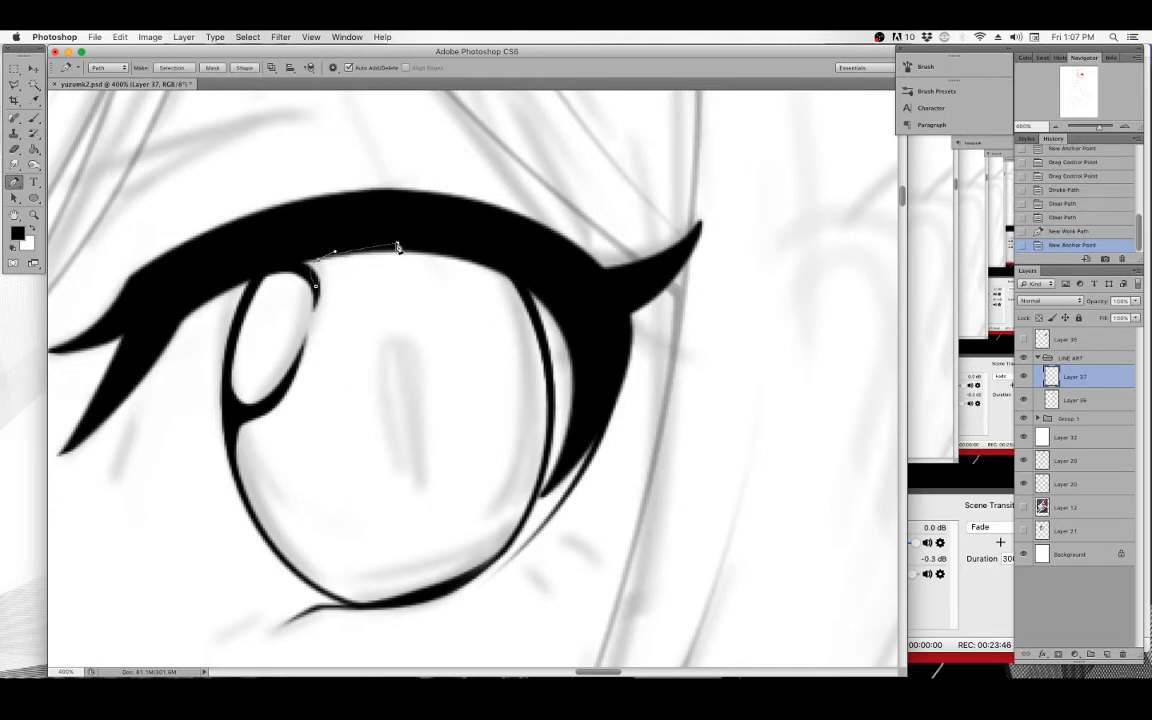
right_click(424, 210)
click(455, 286)
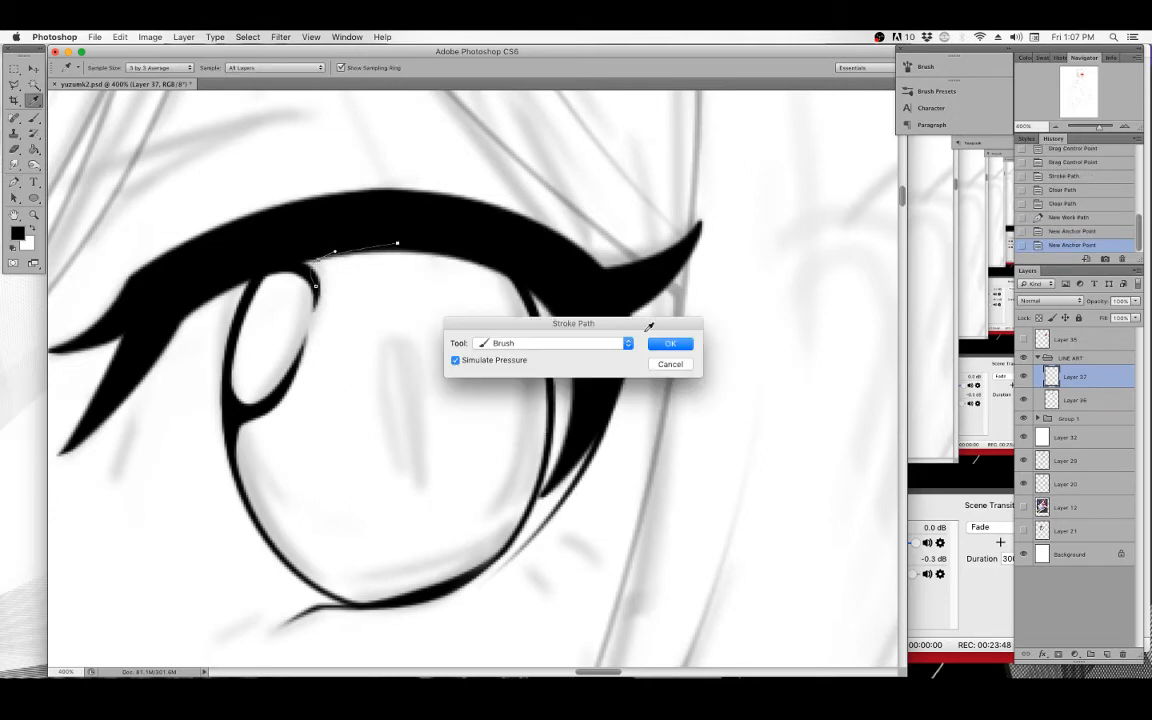
click(668, 340)
key(BackSpace)
key(BackSpace)
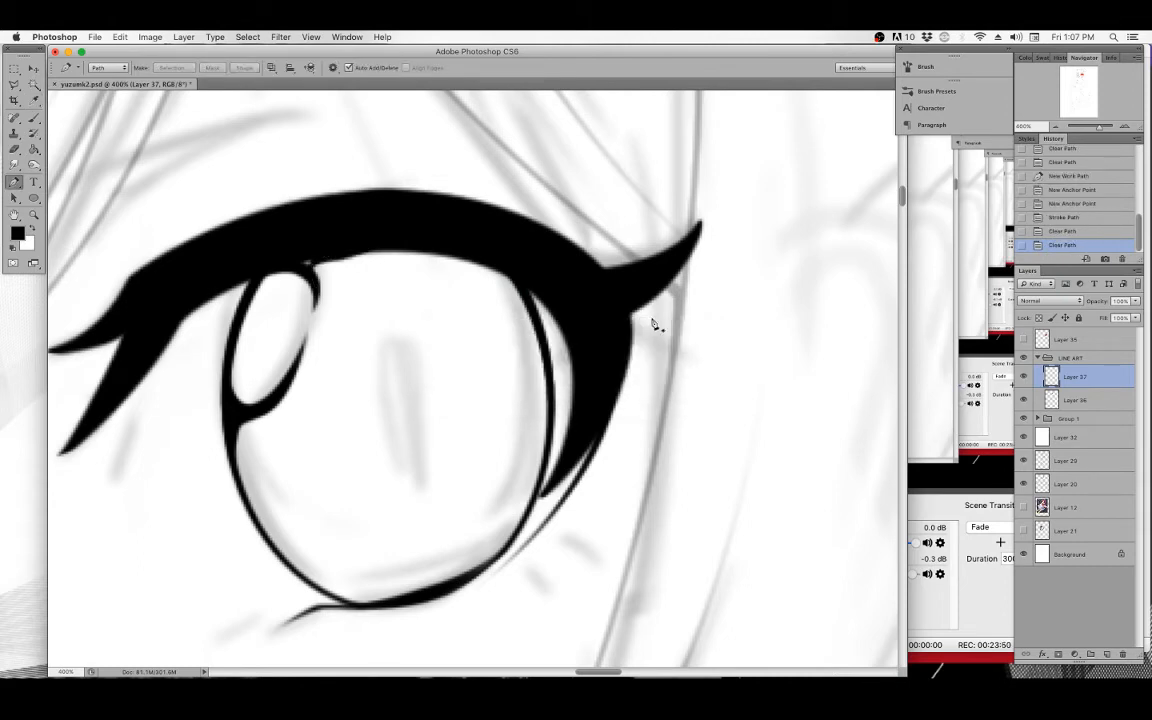
Brush in the join between the highlight outline and the upper lash line.
click(34, 118)
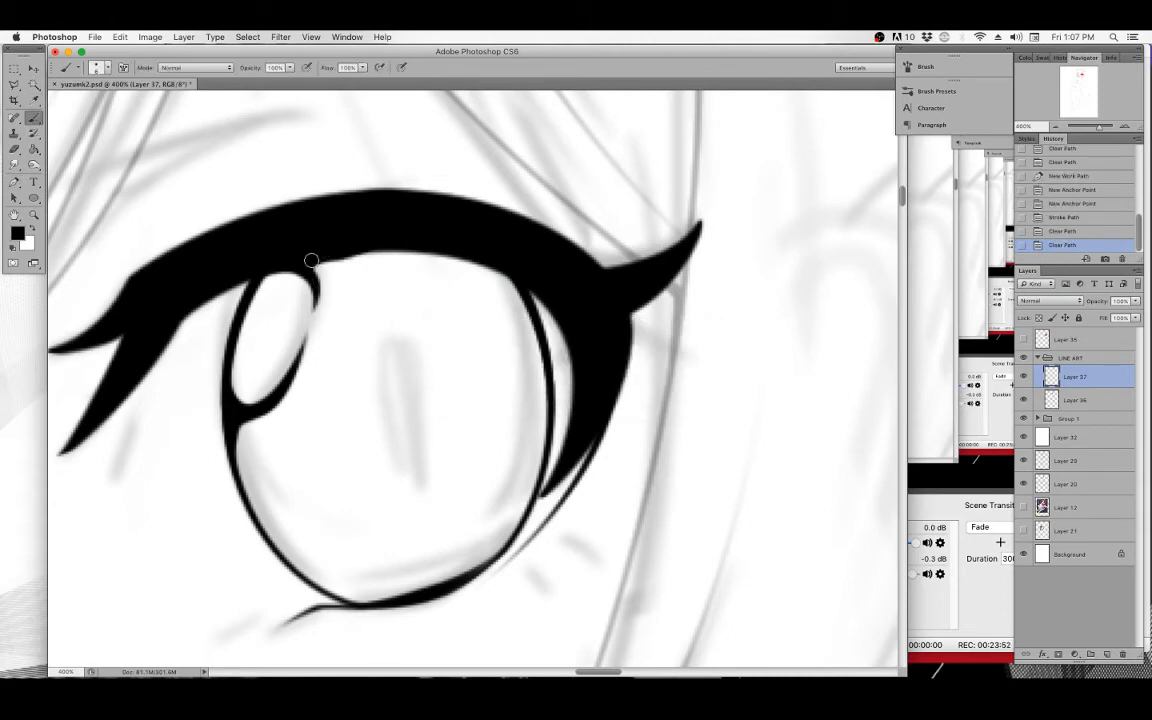
drag(311, 259, 320, 257)
mouse_move(319, 258)
mouse_down()
mouse_move(307, 267)
mouse_move(337, 246)
mouse_move(357, 250)
mouse_move(338, 269)
mouse_move(359, 269)
mouse_move(350, 267)
mouse_up()
mouse_move(339, 272)
mouse_down()
mouse_move(362, 267)
mouse_move(316, 281)
mouse_up()
drag(318, 266, 318, 276)
Draw a Pen curve along the iris's upper-right inner edge, stroke it with pressure, and clear the path.
click(14, 181)
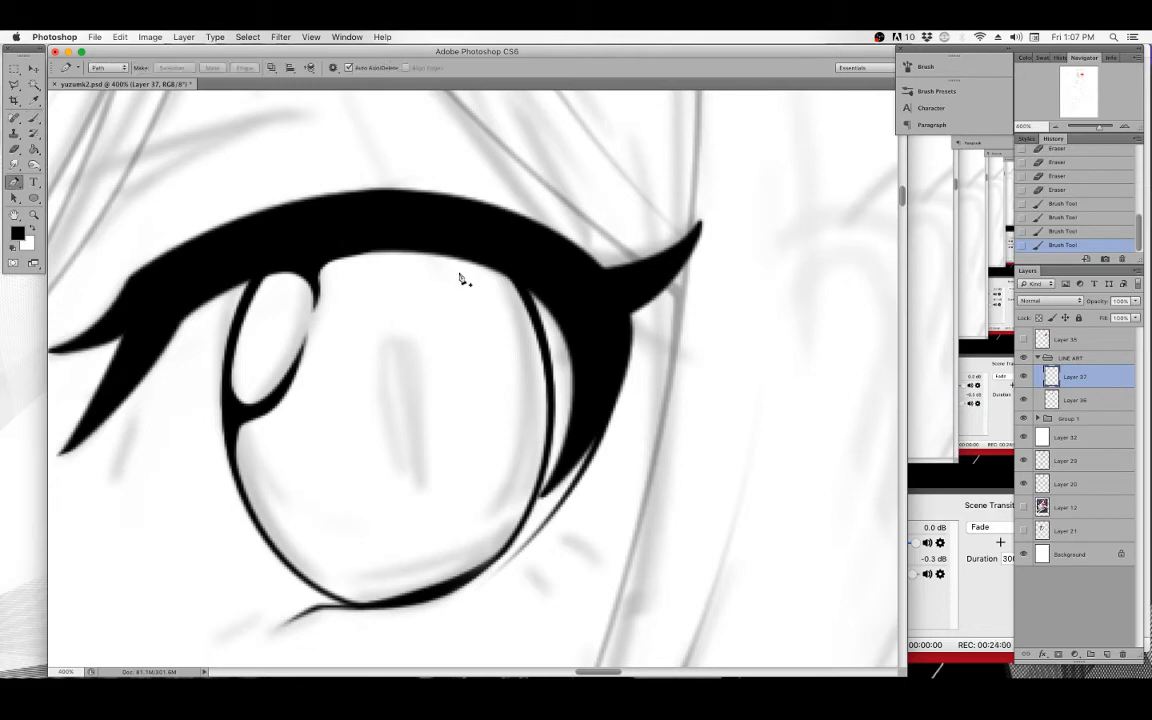
click(409, 245)
drag(548, 399, 555, 566)
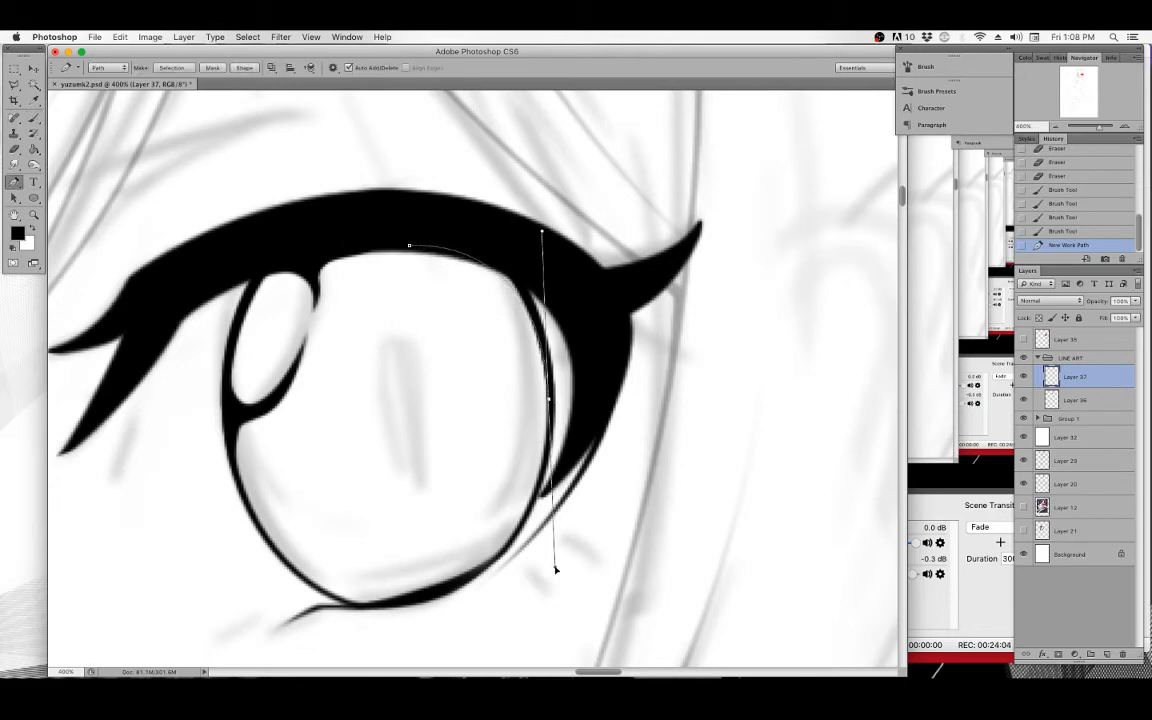
right_click(584, 214)
click(626, 289)
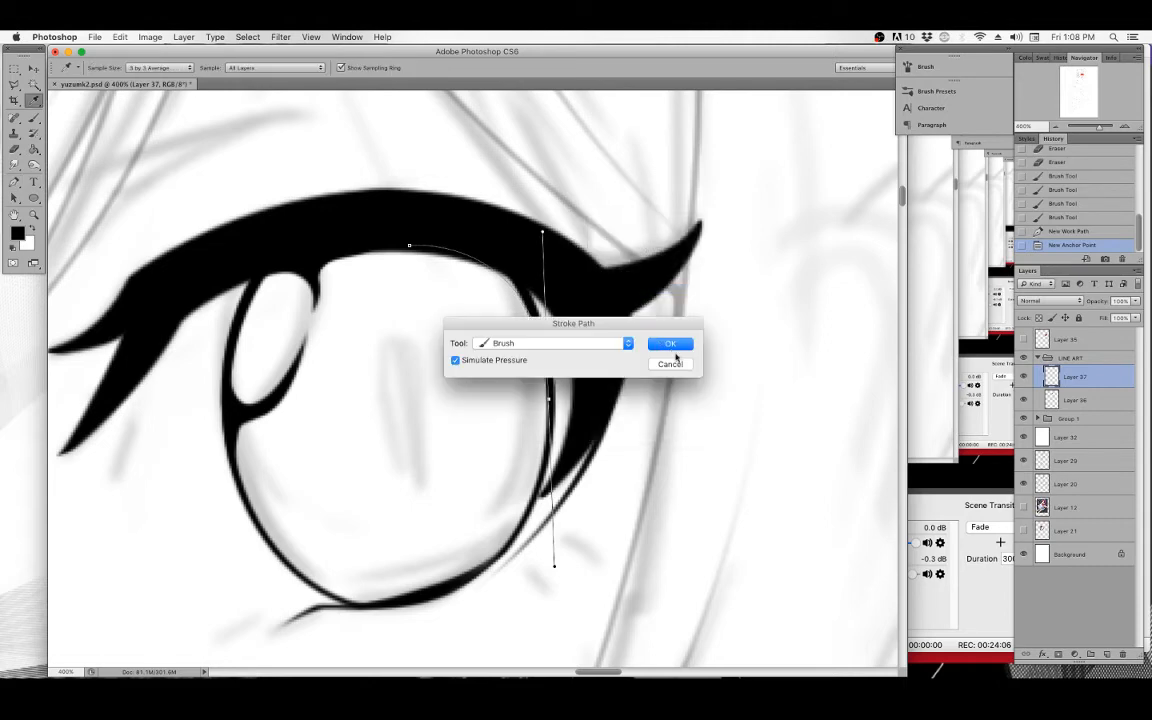
click(669, 340)
key(BackSpace)
key(BackSpace)
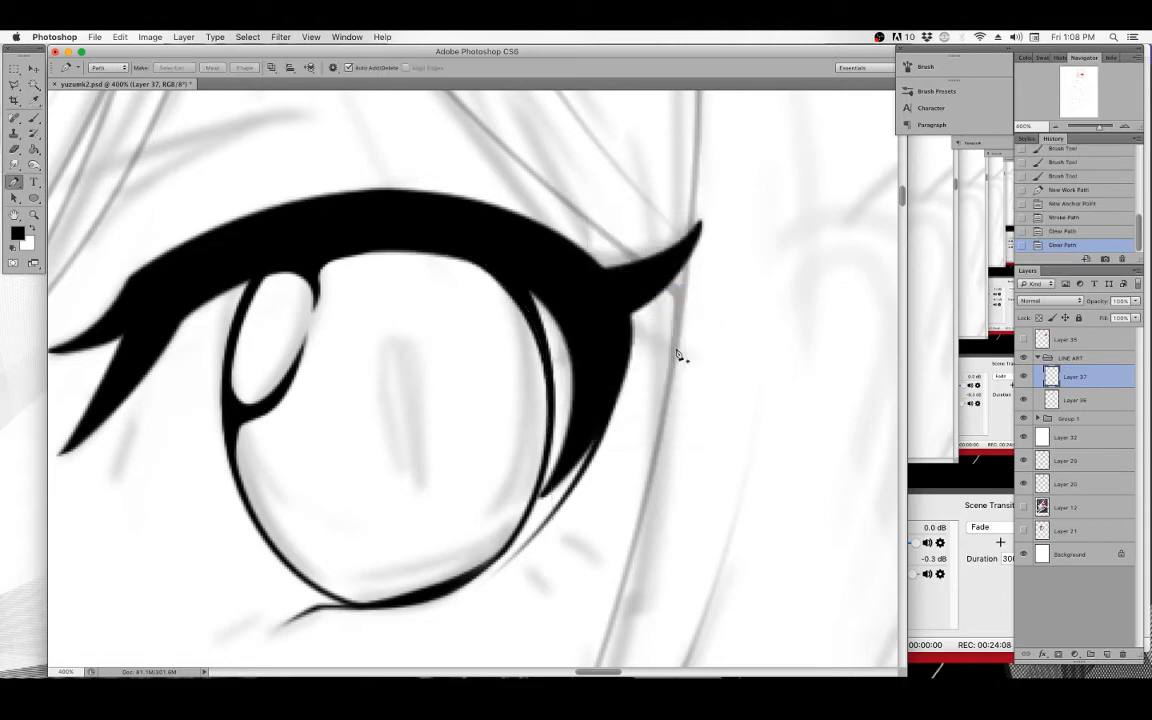
Try freehand brush strokes for the left hair strand beside the face, undoing each attempt.
key(super+minus)
key(super+minus)
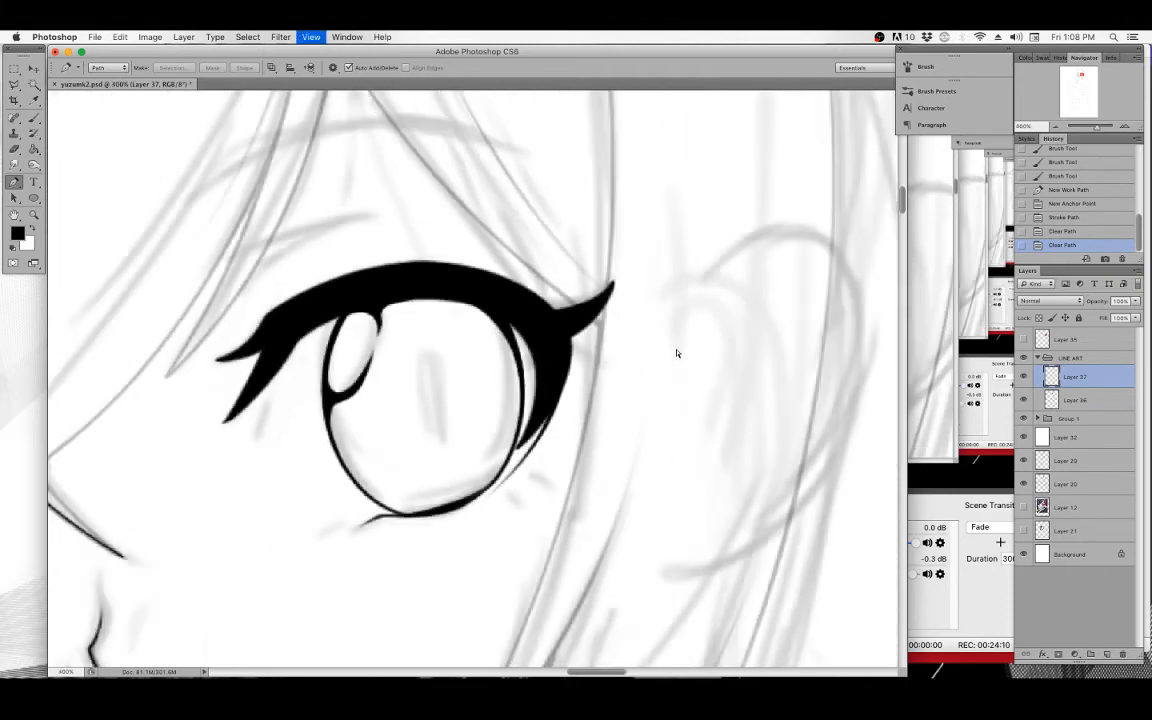
key(super+minus)
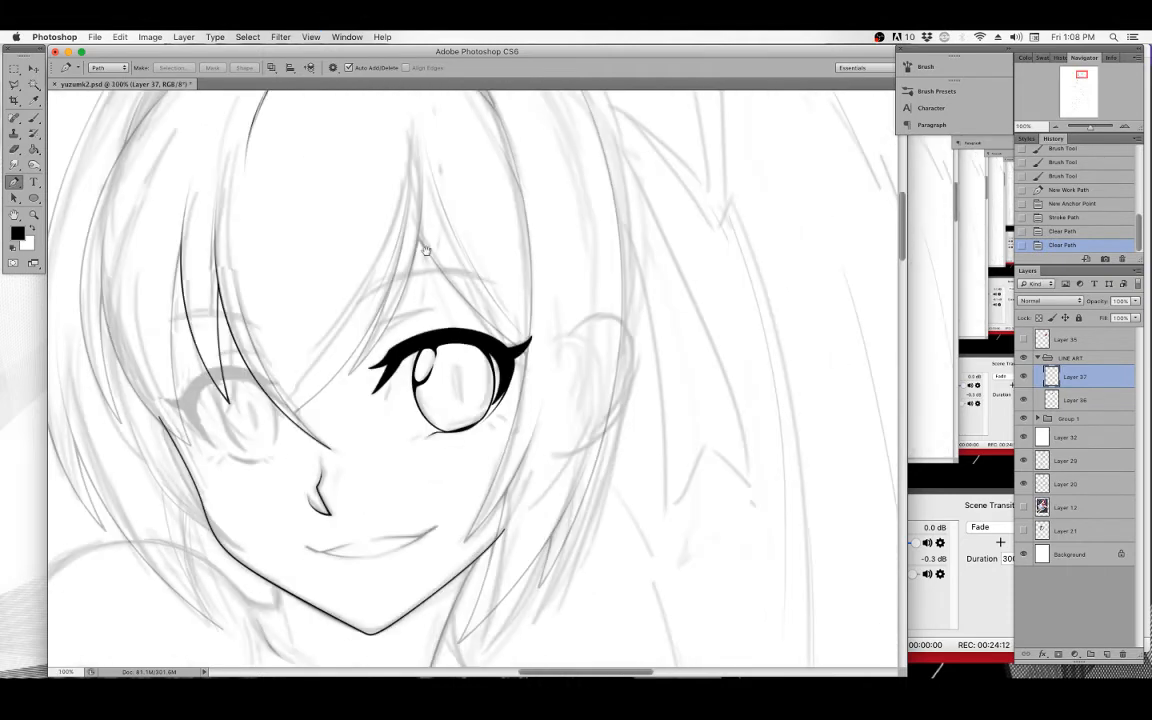
drag(294, 371, 452, 364)
click(34, 119)
drag(266, 170, 249, 298)
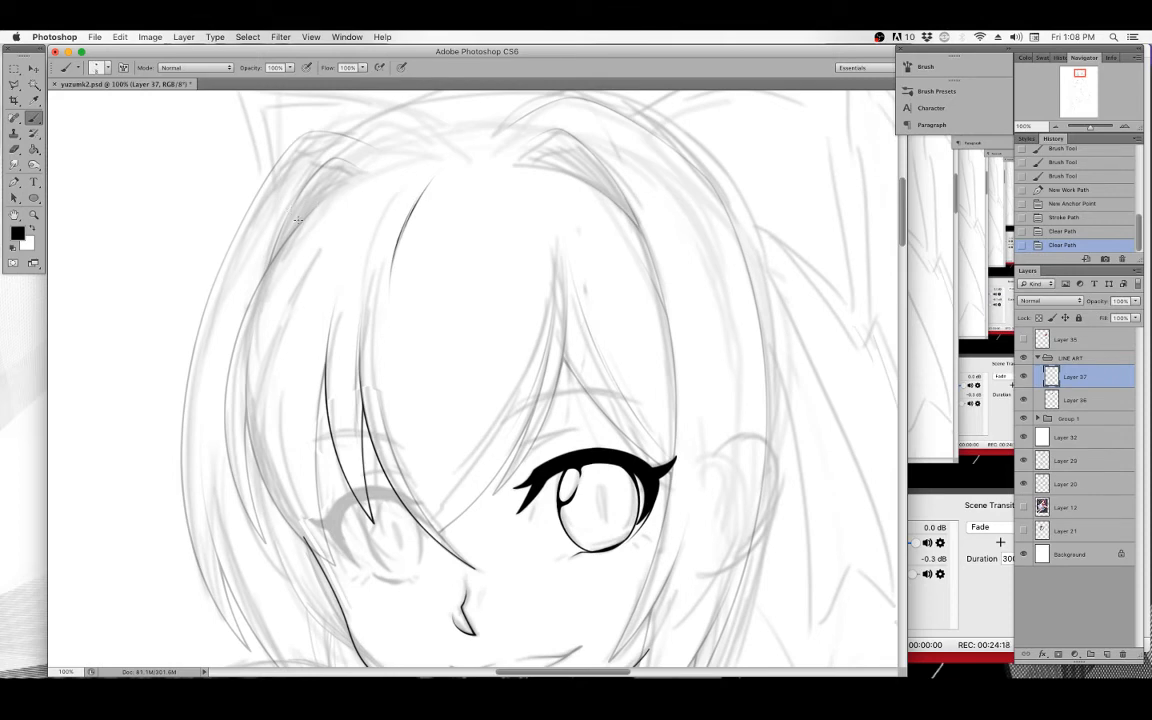
drag(325, 197, 203, 440)
key(super+z)
drag(330, 194, 218, 464)
drag(234, 543, 238, 548)
key(super+z)
drag(330, 188, 256, 514)
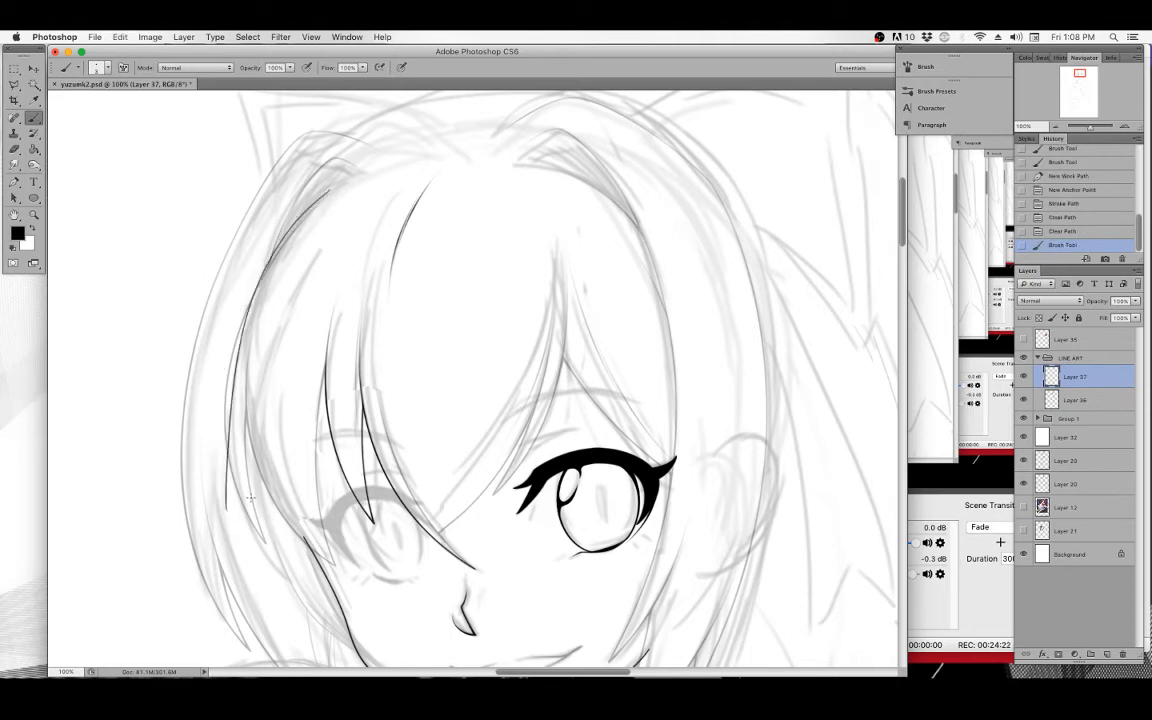
key(super+z)
drag(325, 199, 256, 536)
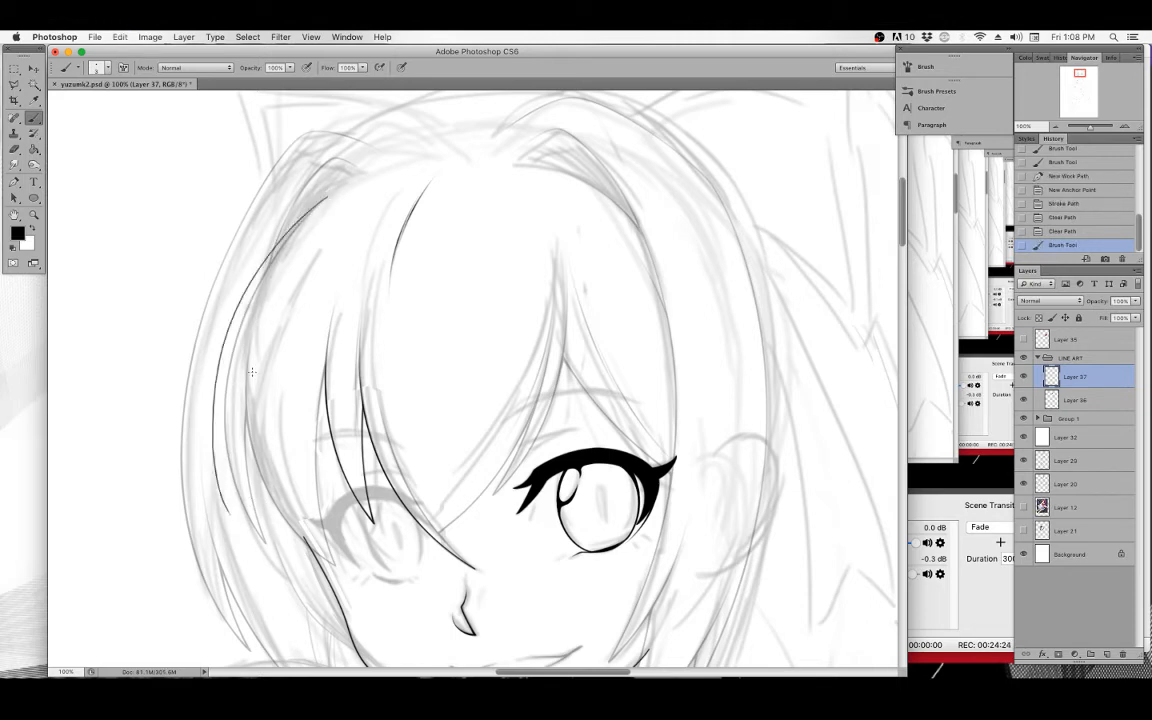
key(super+z)
drag(322, 200, 265, 533)
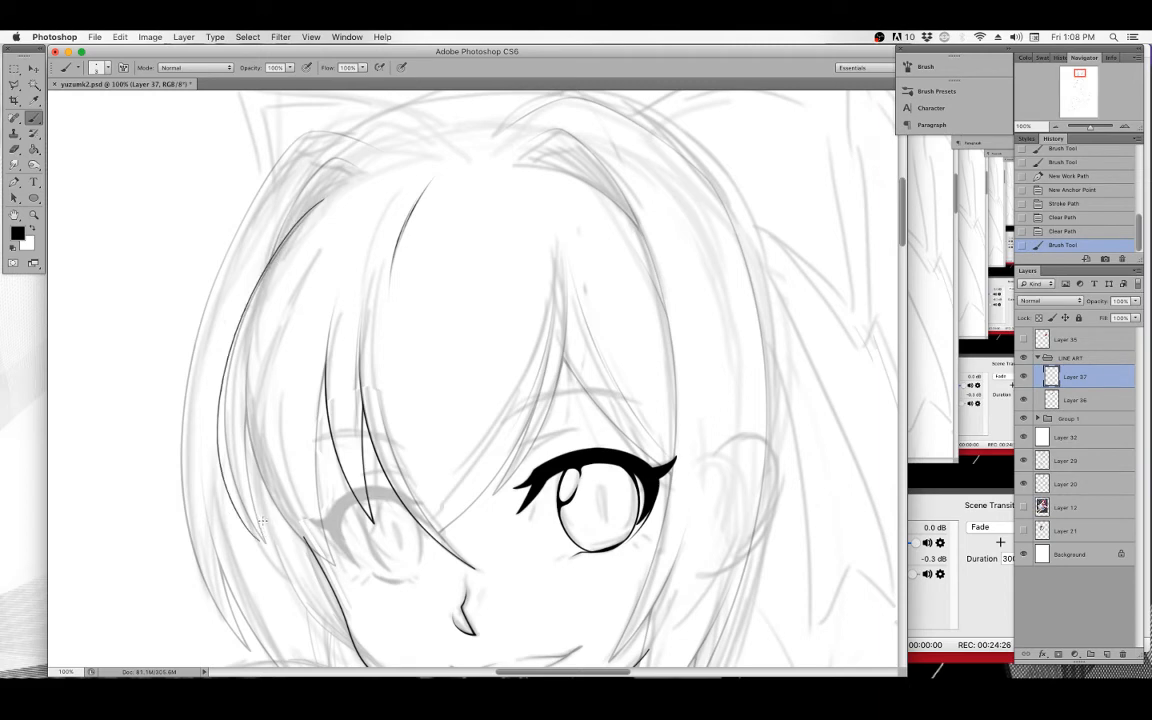
key(super+z)
mouse_move(320, 202)
mouse_down()
mouse_move(232, 300)
mouse_move(262, 528)
mouse_up()
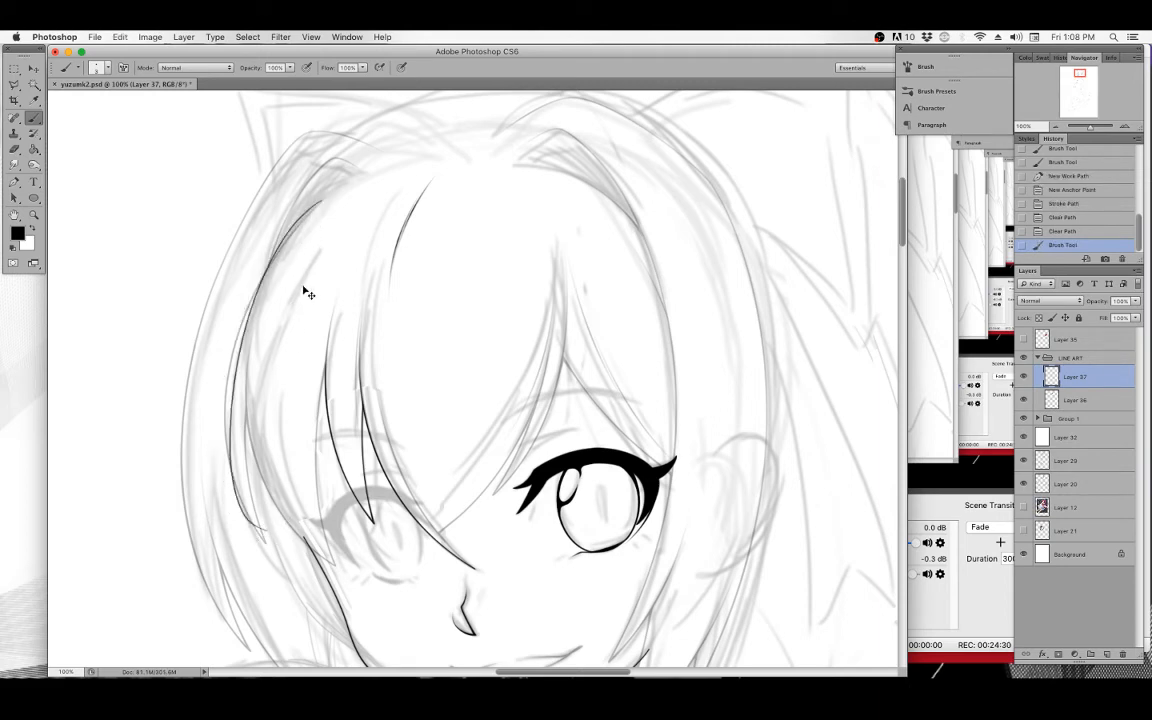
key(super+z)
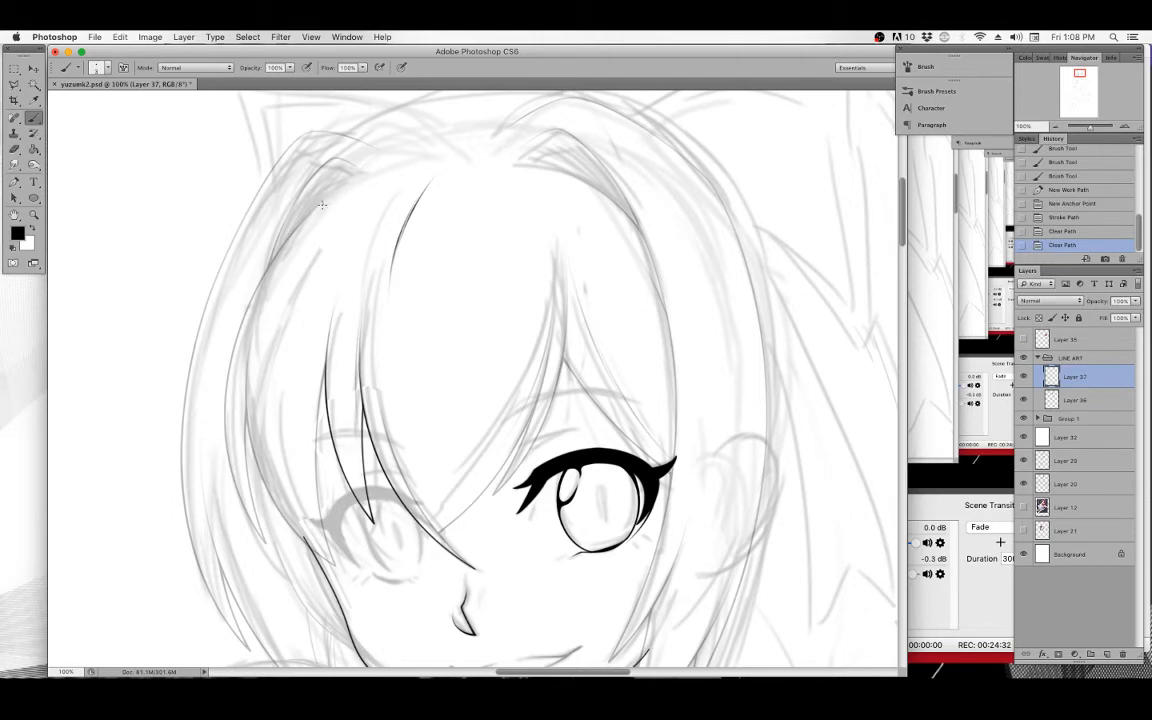
mouse_move(322, 204)
mouse_down()
mouse_move(224, 434)
mouse_move(266, 540)
mouse_up()
key(super+z)
Draw a curved Pen path for the left hair strand from the crown down to the cheek and stroke it with the brush.
click(14, 185)
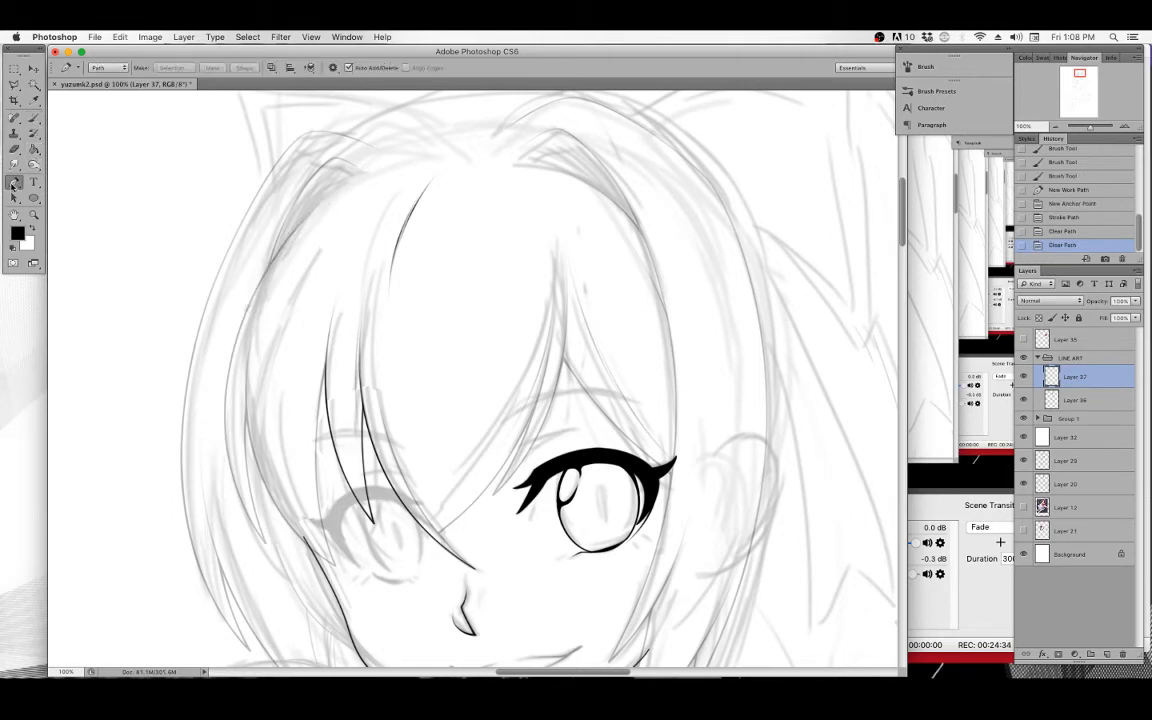
click(335, 189)
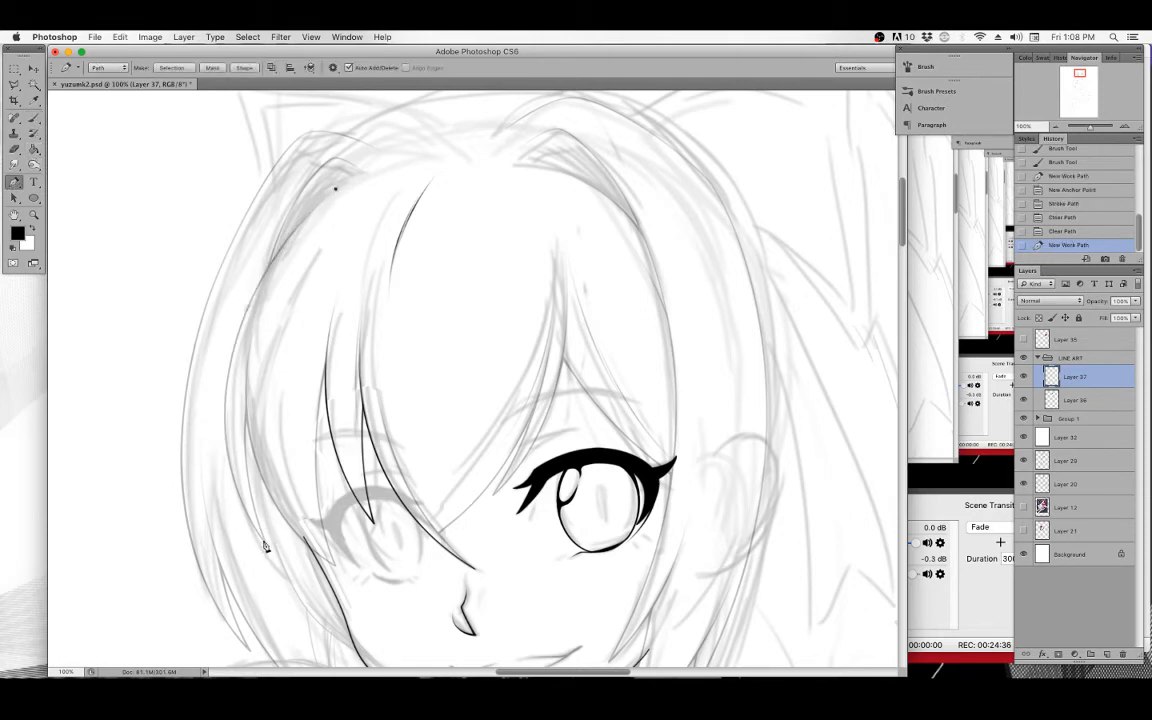
drag(266, 544, 142, 351)
super+drag(266, 544, 264, 544)
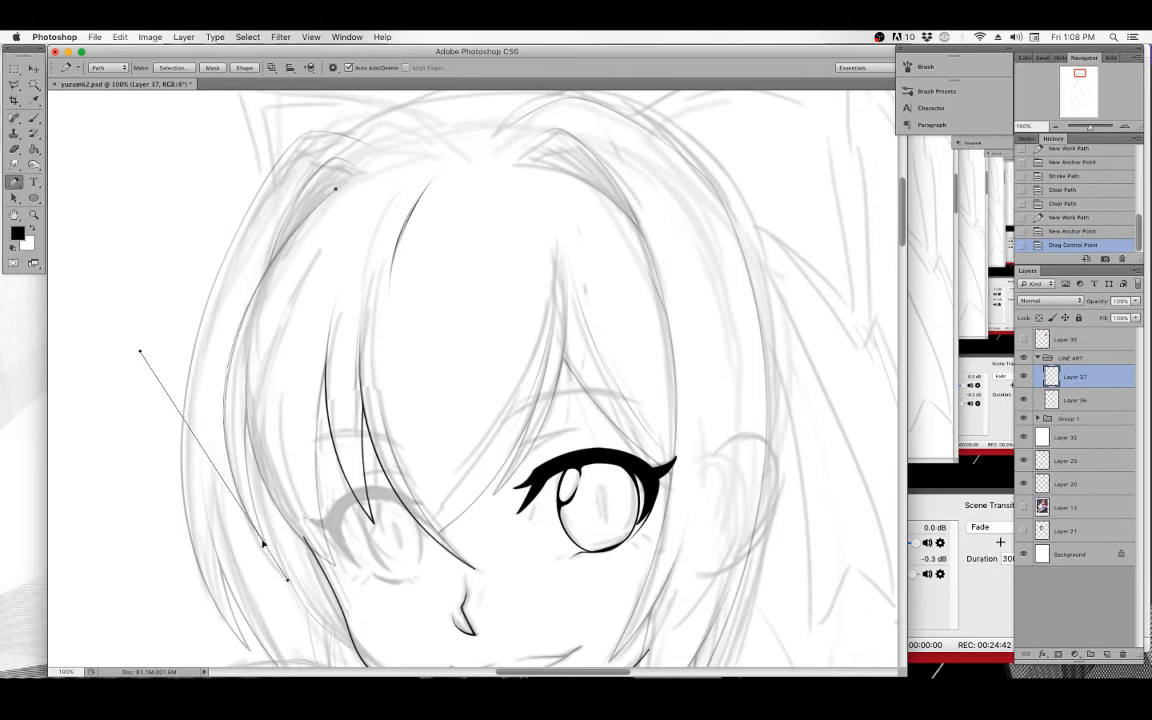
drag(141, 351, 144, 348)
click(34, 119)
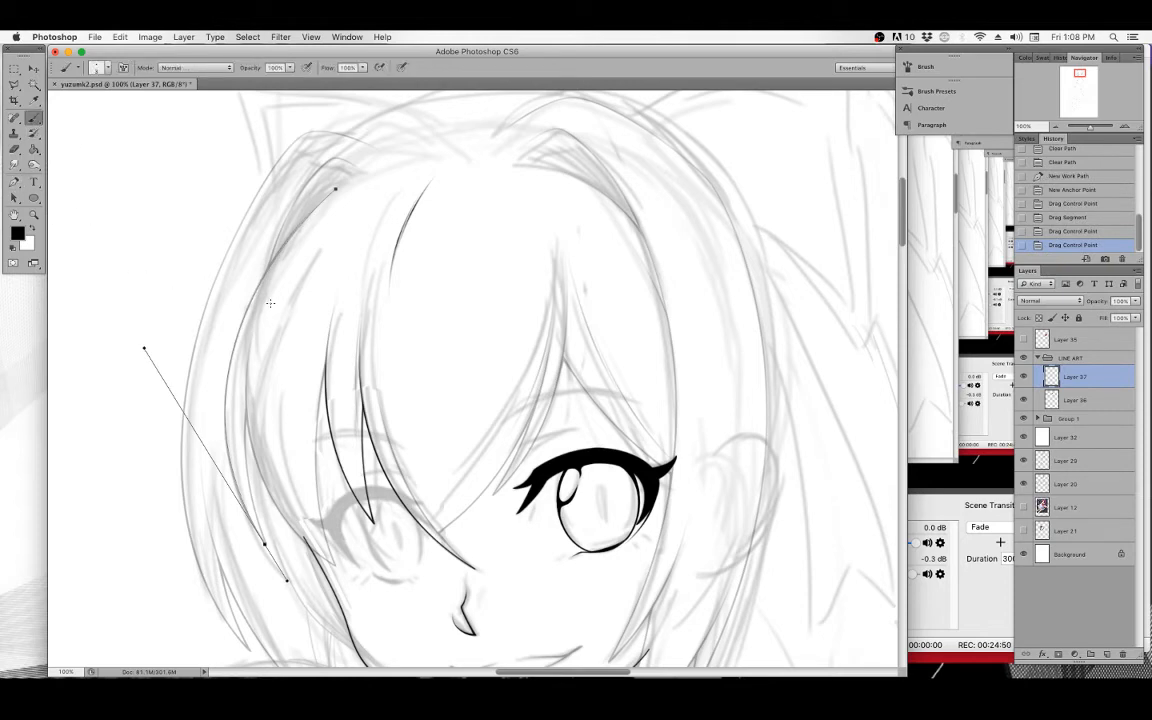
key(p)
right_click(285, 235)
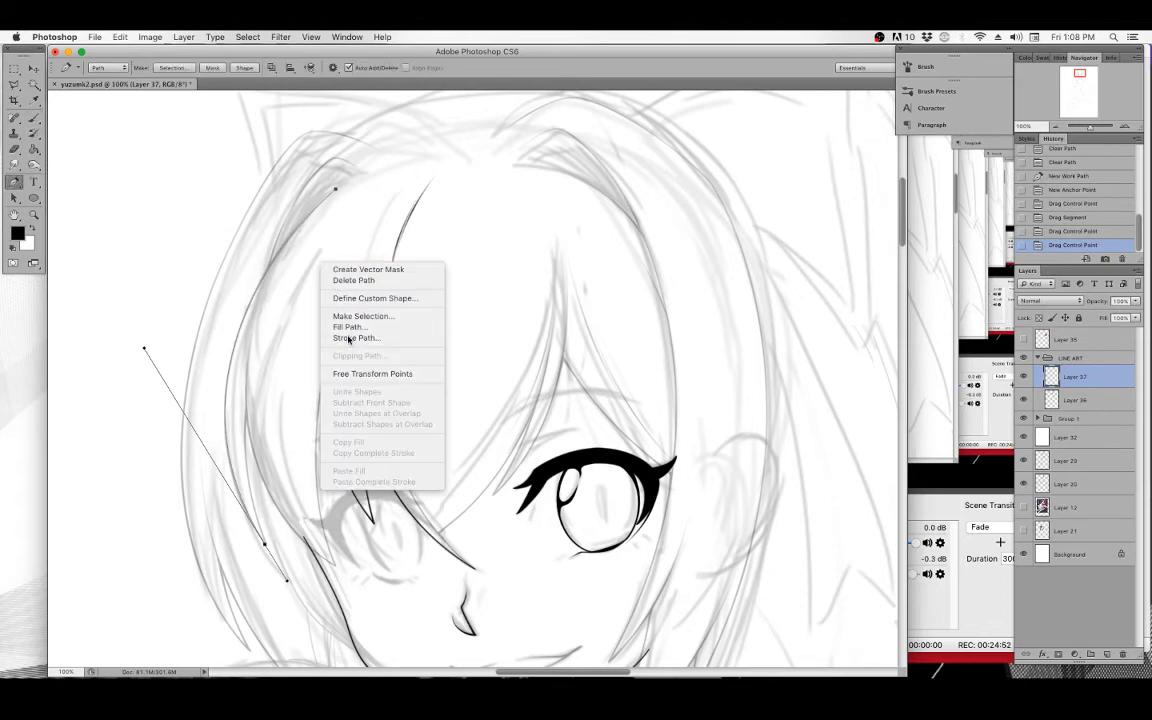
click(340, 336)
click(669, 344)
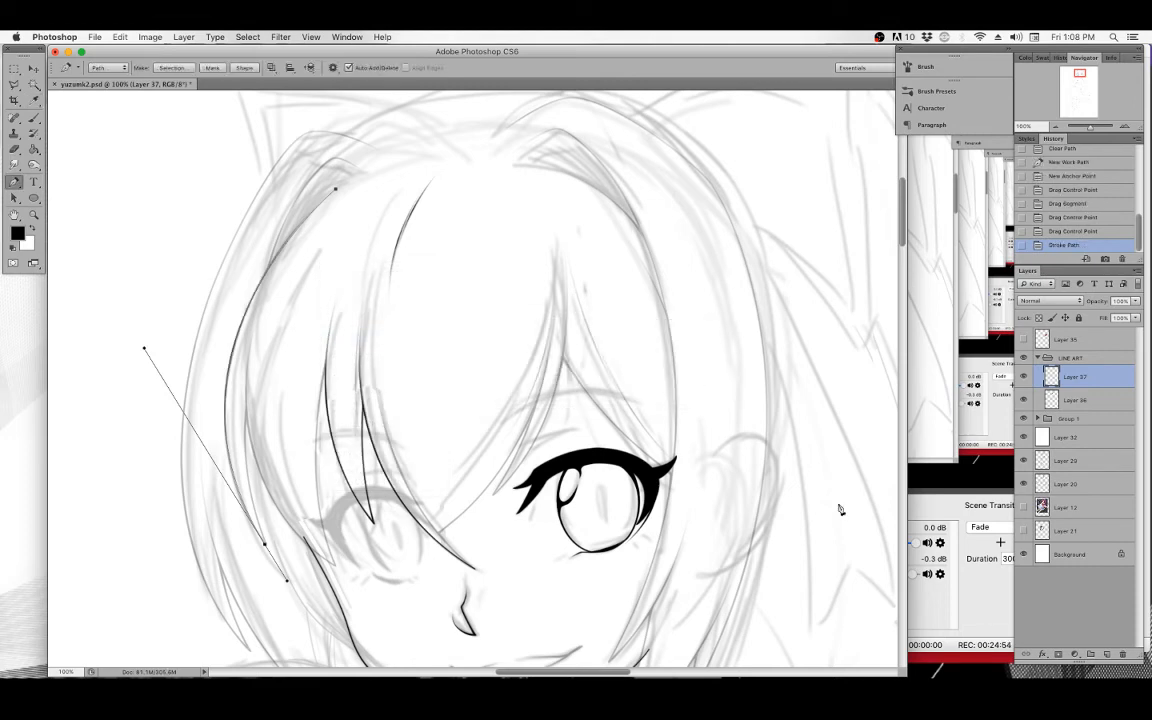
Add a new layer, stroke the hair strand path onto it with the brush, and clear the path.
click(1106, 654)
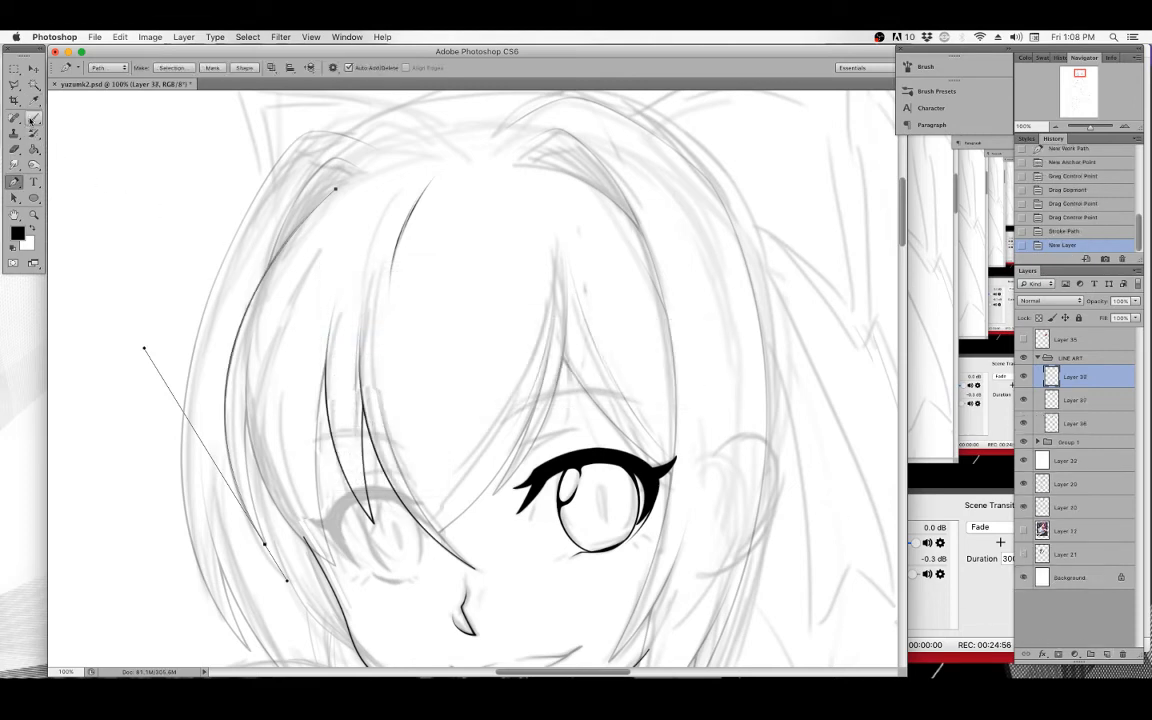
key(b)
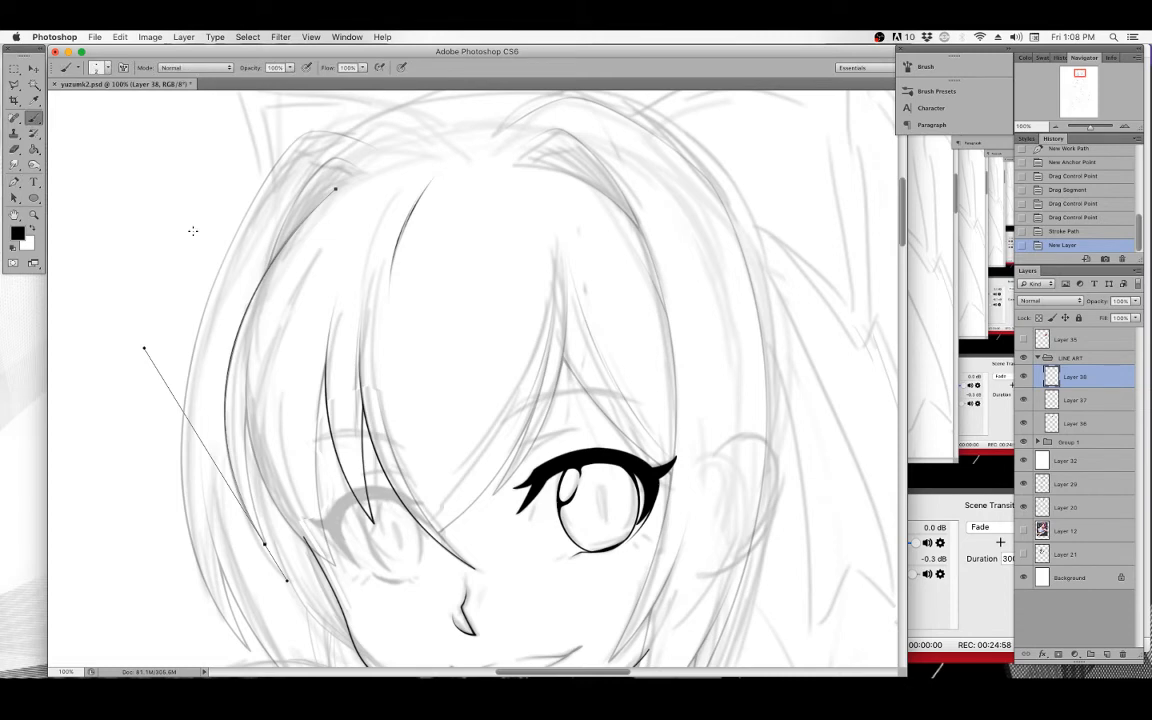
key(p)
right_click(363, 239)
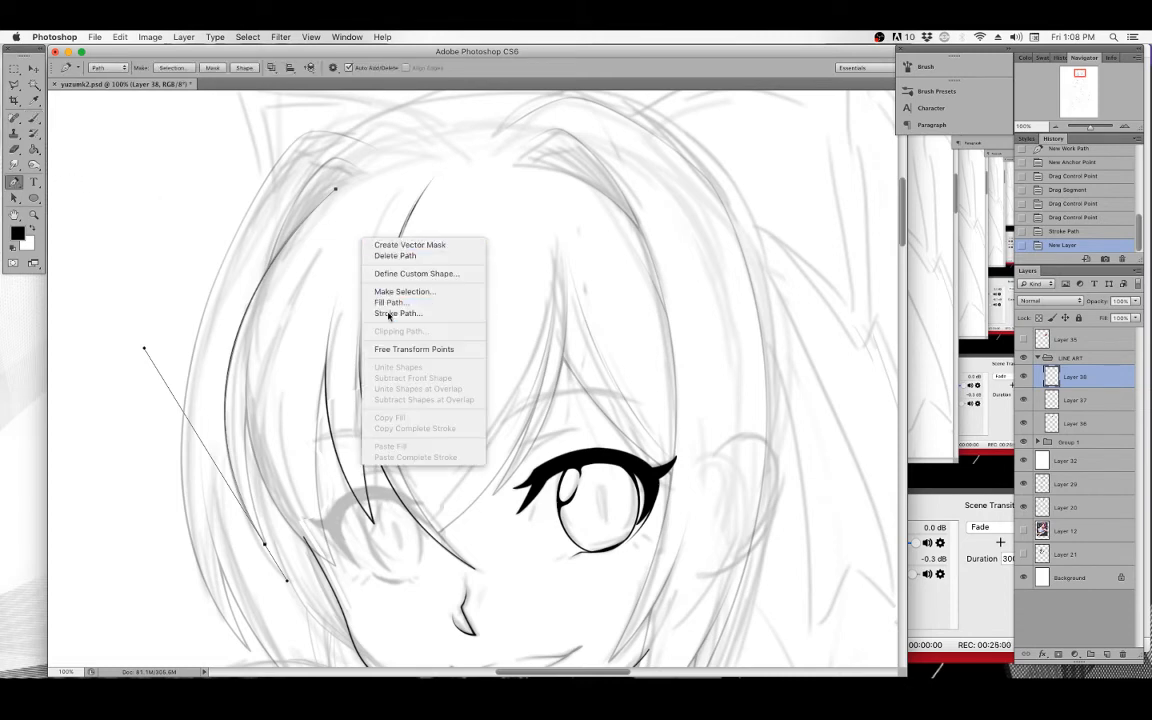
click(389, 314)
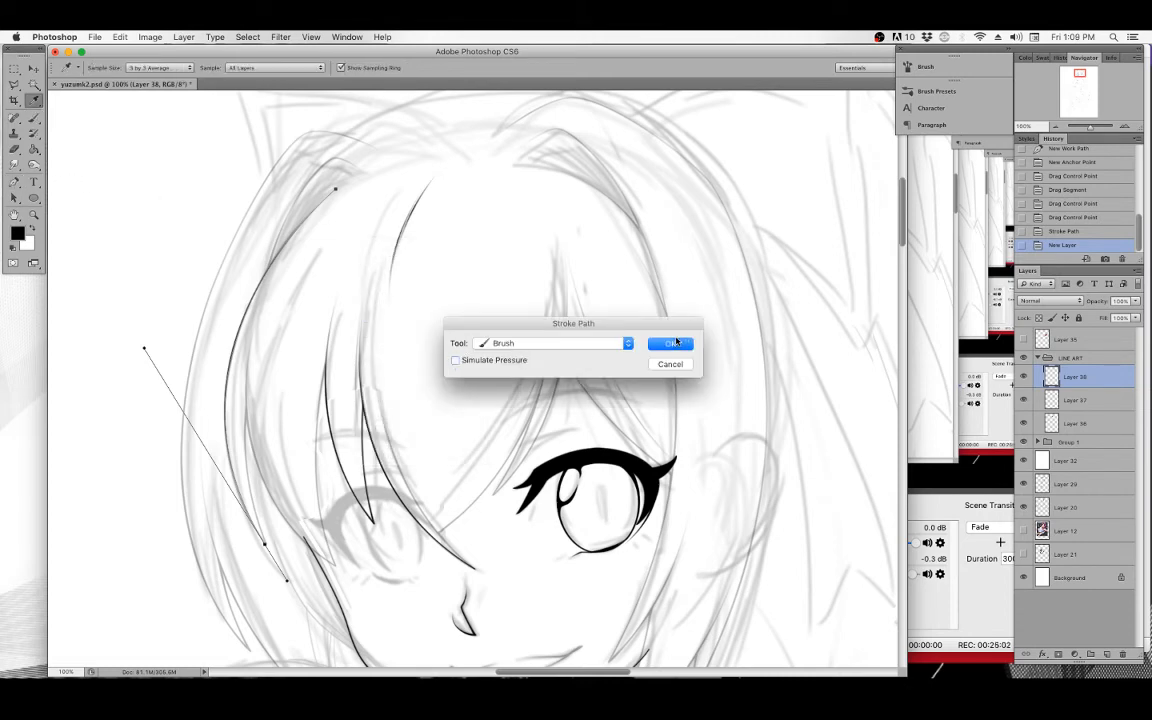
click(675, 342)
key(BackSpace)
key(BackSpace)
key(p)
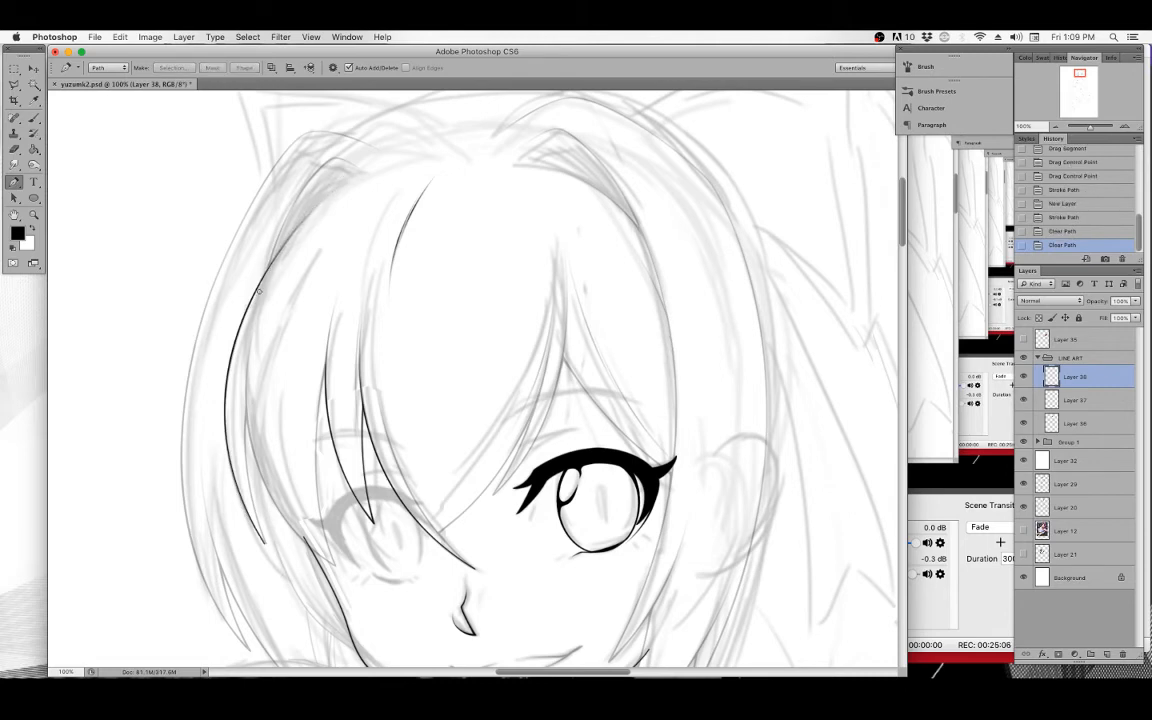
Erase a stray mark at the top of the strand and merge the new line layers down into Layer 36.
drag(265, 291, 266, 303)
key(super+e)
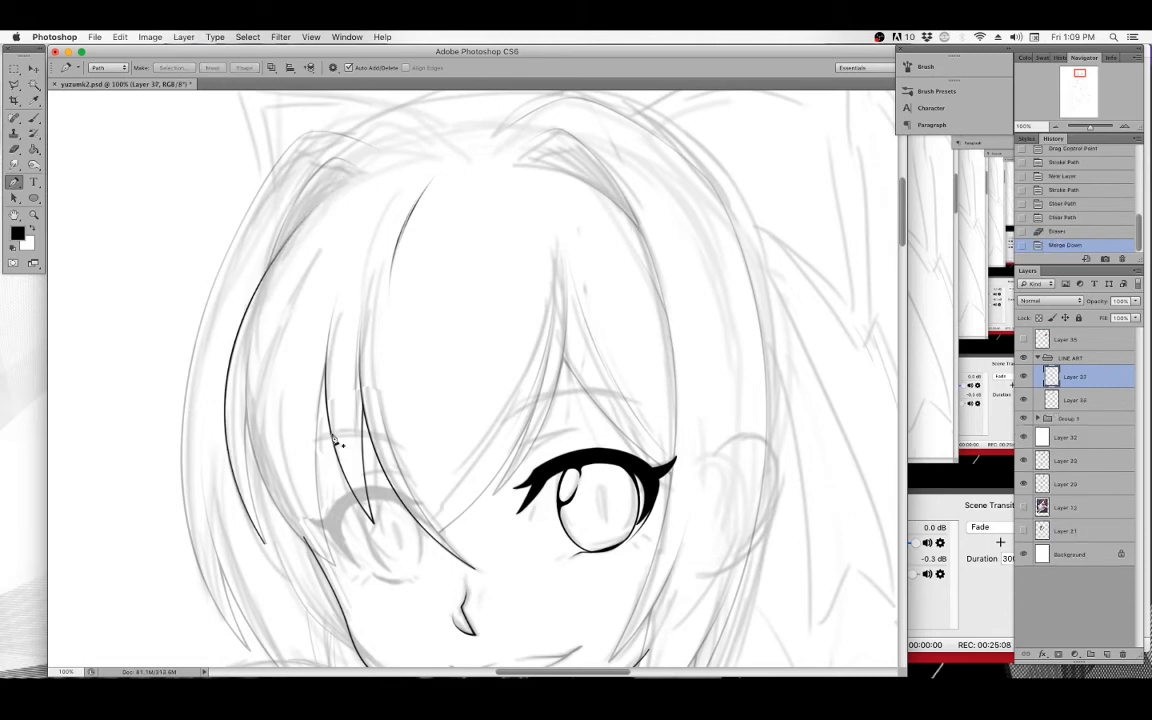
key(super+e)
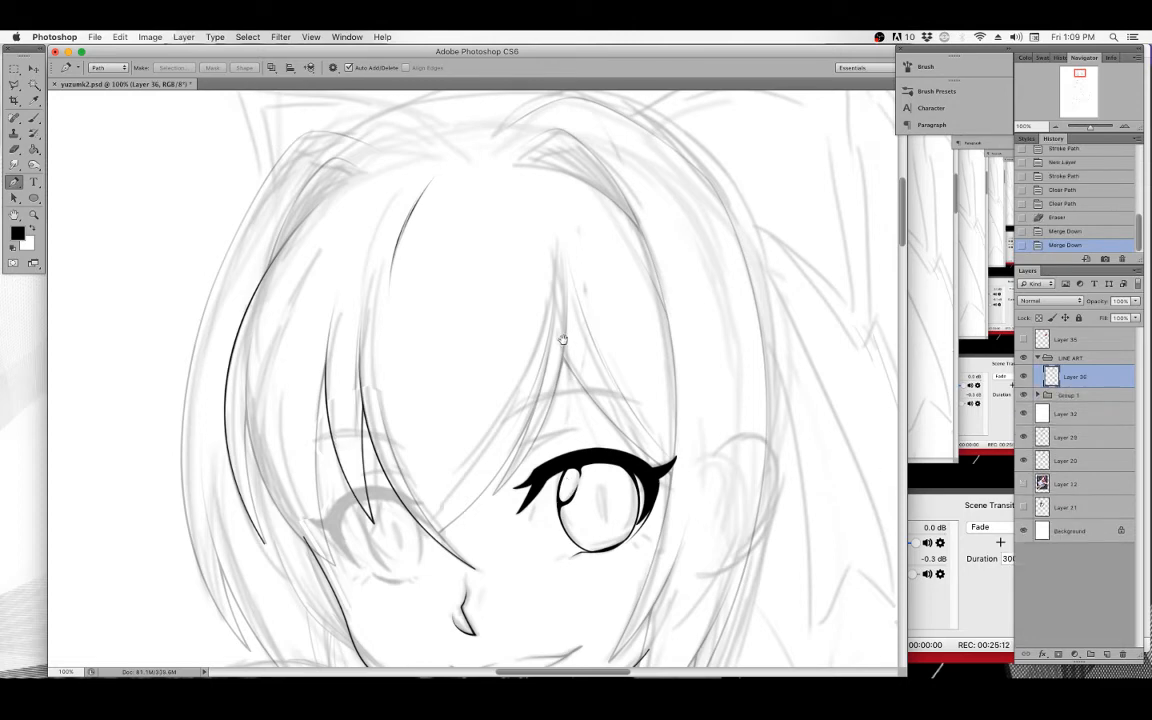
Pan around the face and hide the sketch layers to review the inked lines.
drag(563, 340, 536, 334)
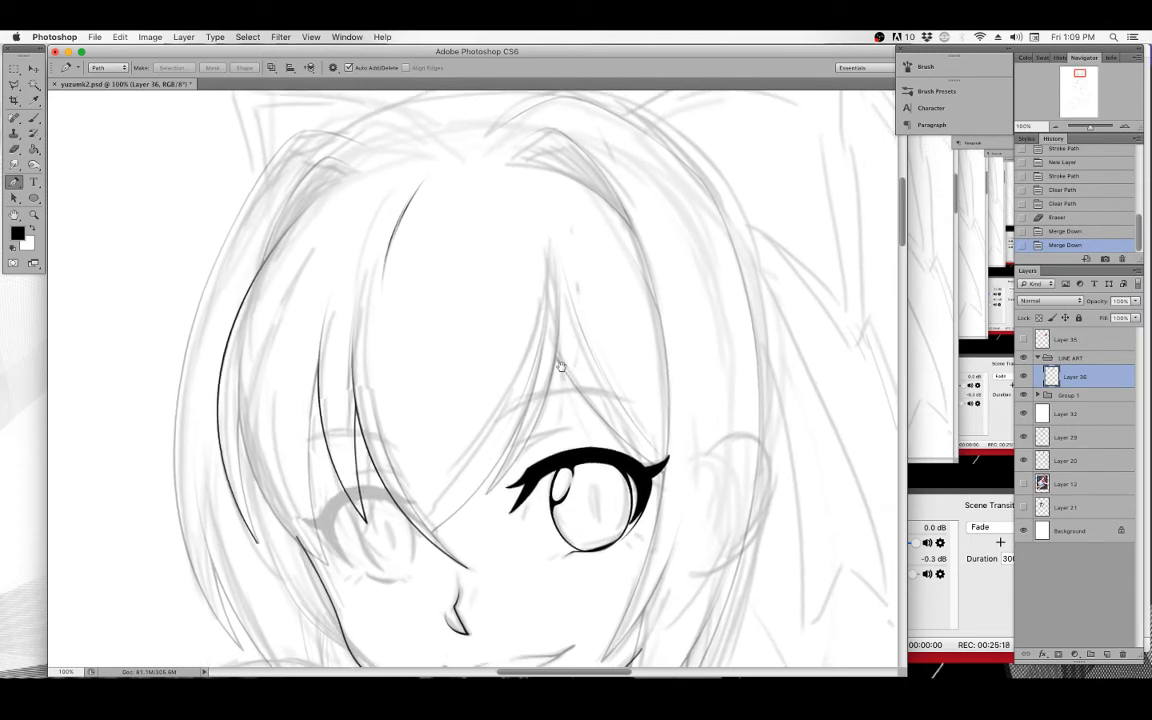
mouse_move(566, 370)
mouse_down()
mouse_move(575, 310)
mouse_move(560, 390)
mouse_up()
drag(628, 320, 578, 346)
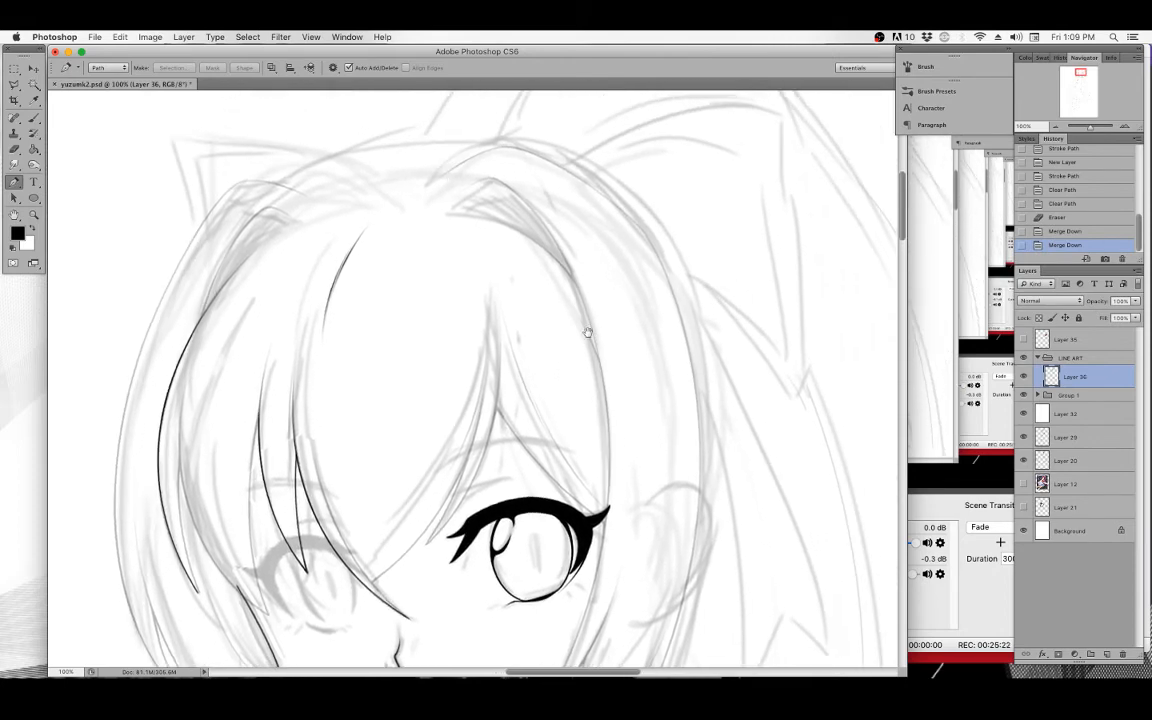
scroll(587, 332, down, 15)
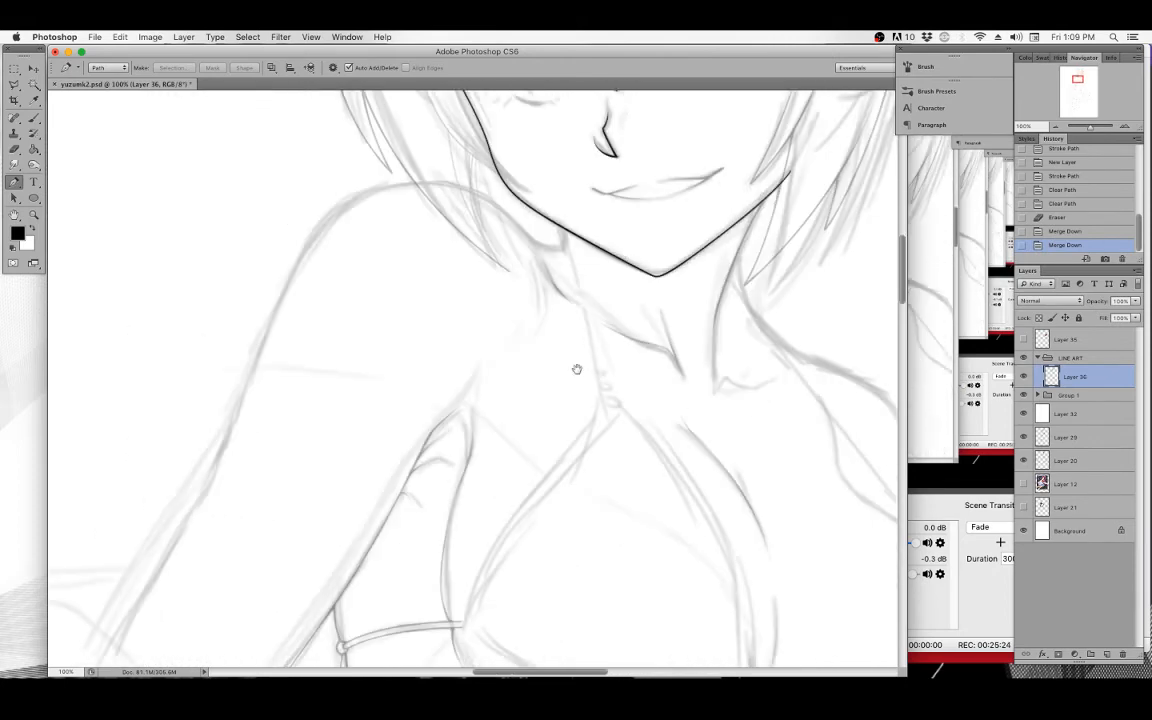
scroll(577, 369, up, 8)
key(super+minus)
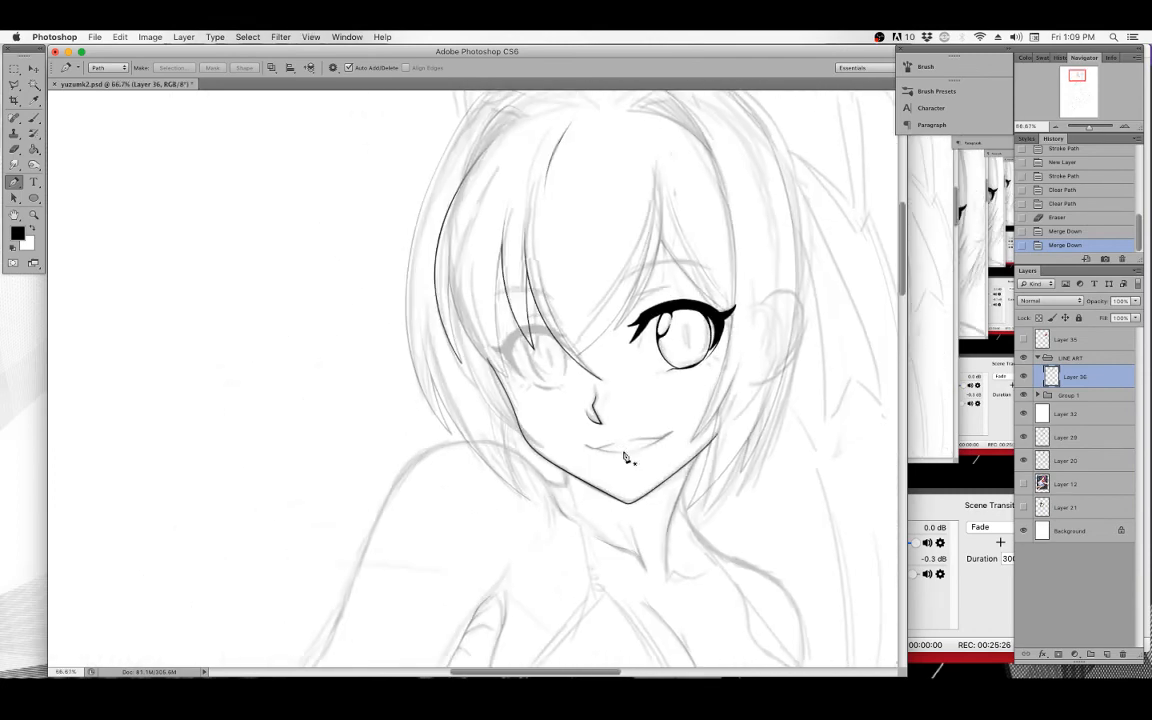
drag(657, 371, 577, 447)
click(1024, 437)
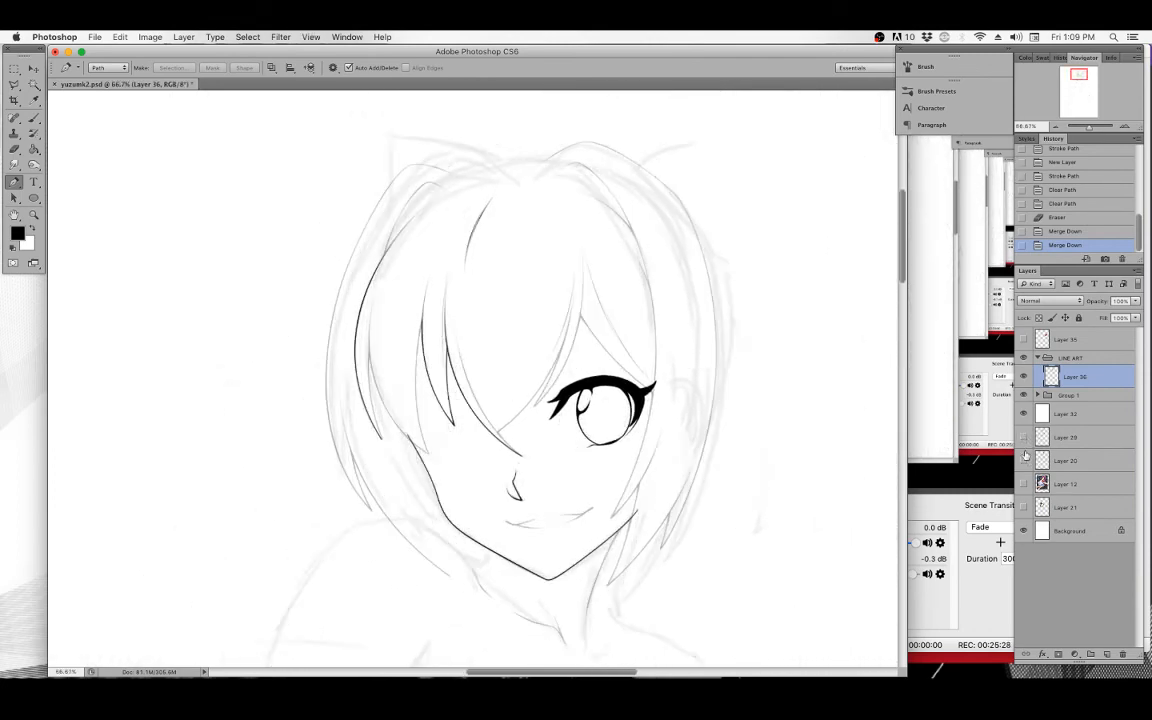
click(1024, 461)
click(1023, 395)
Zoom into the eye and clean up the highlight outline and iris edge with eraser and brush strokes.
drag(658, 419, 406, 305)
click(33, 215)
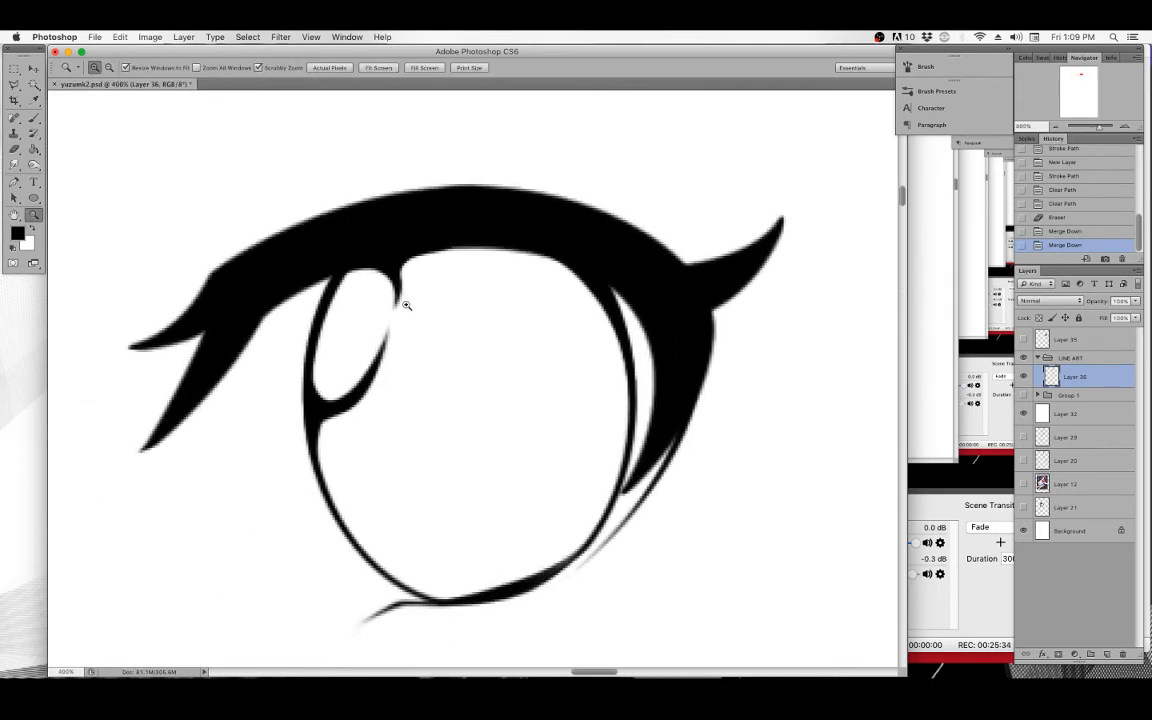
click(406, 305)
key(b)
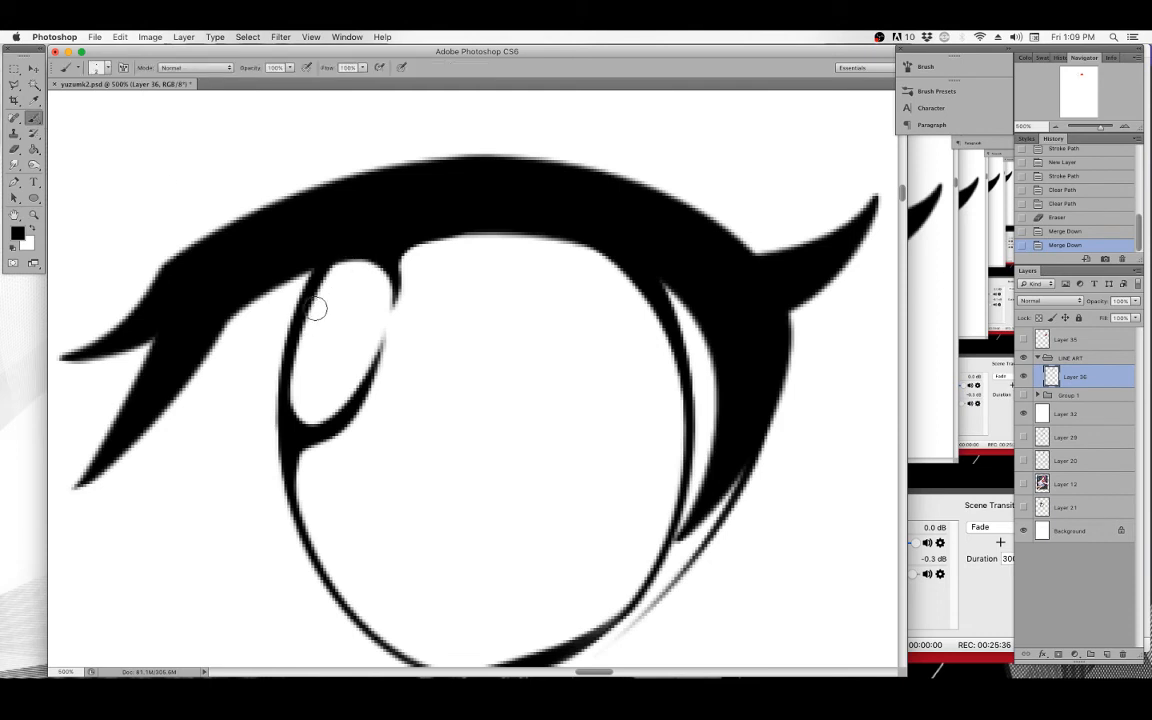
drag(320, 299, 304, 368)
mouse_move(328, 292)
mouse_down()
mouse_move(340, 282)
mouse_move(314, 315)
mouse_move(306, 401)
mouse_up()
mouse_move(309, 318)
mouse_down()
mouse_move(300, 381)
mouse_move(311, 311)
mouse_up()
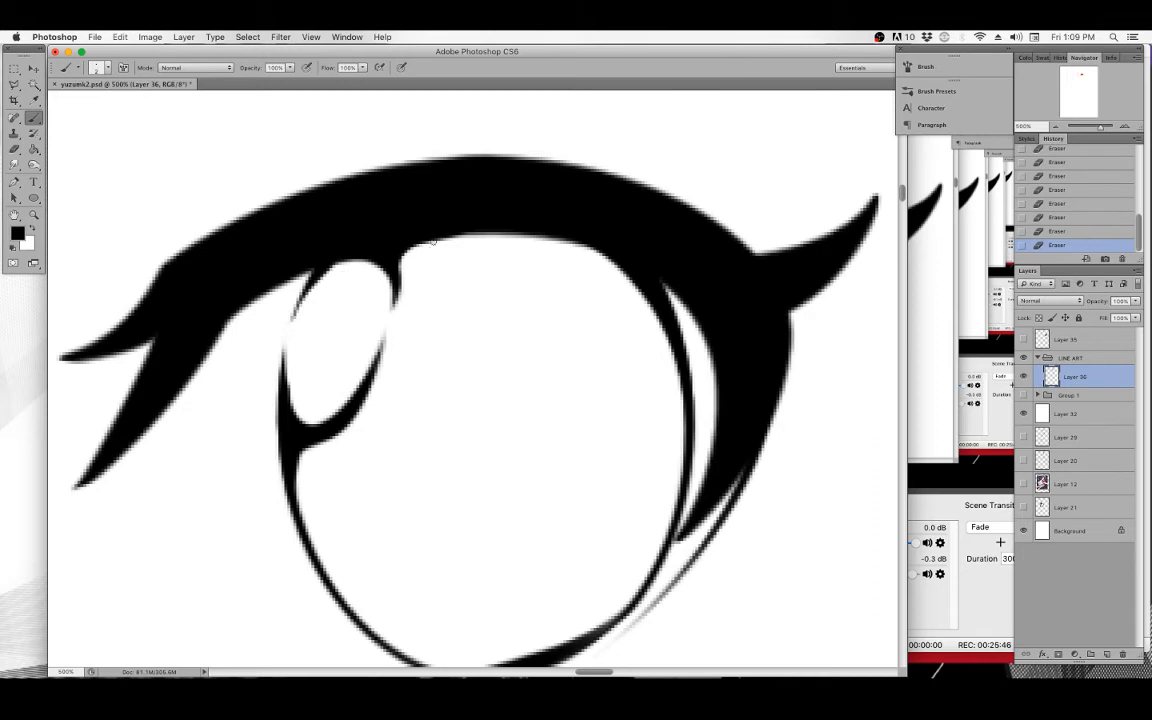
drag(396, 260, 418, 241)
key(super+z)
drag(587, 417, 547, 297)
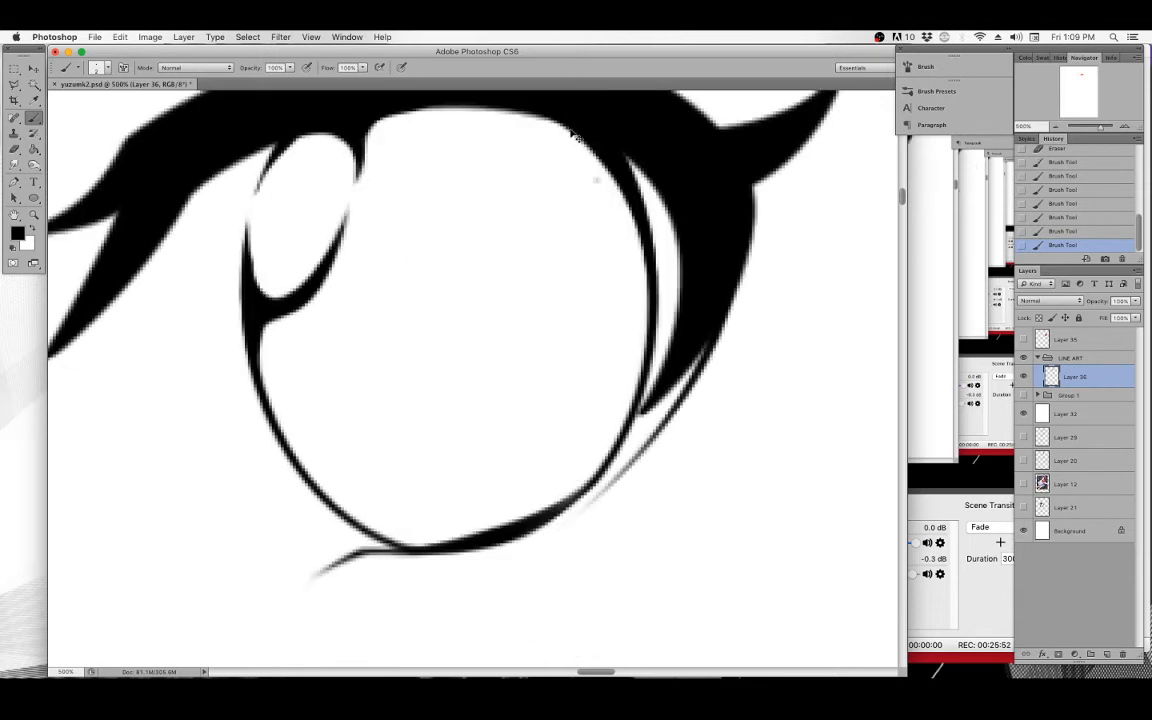
Zoom back out and pan across the face to review the inked eye and hair lines.
scroll(536, 470, up, 2)
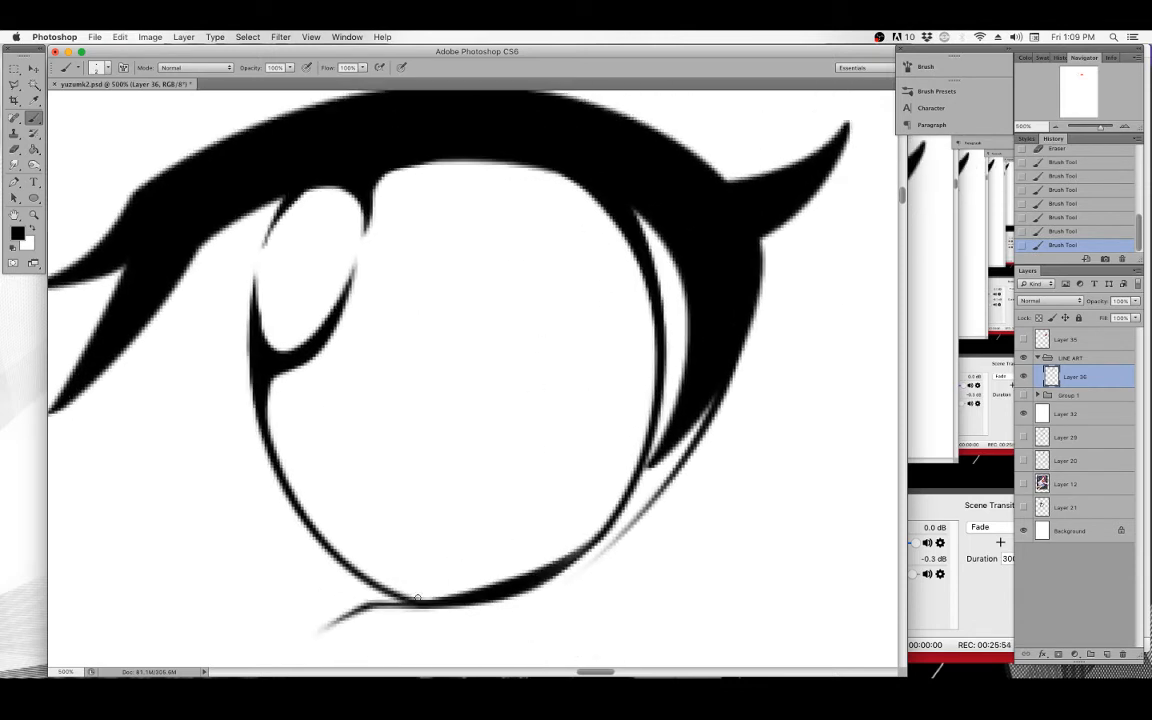
scroll(501, 465, up, 3)
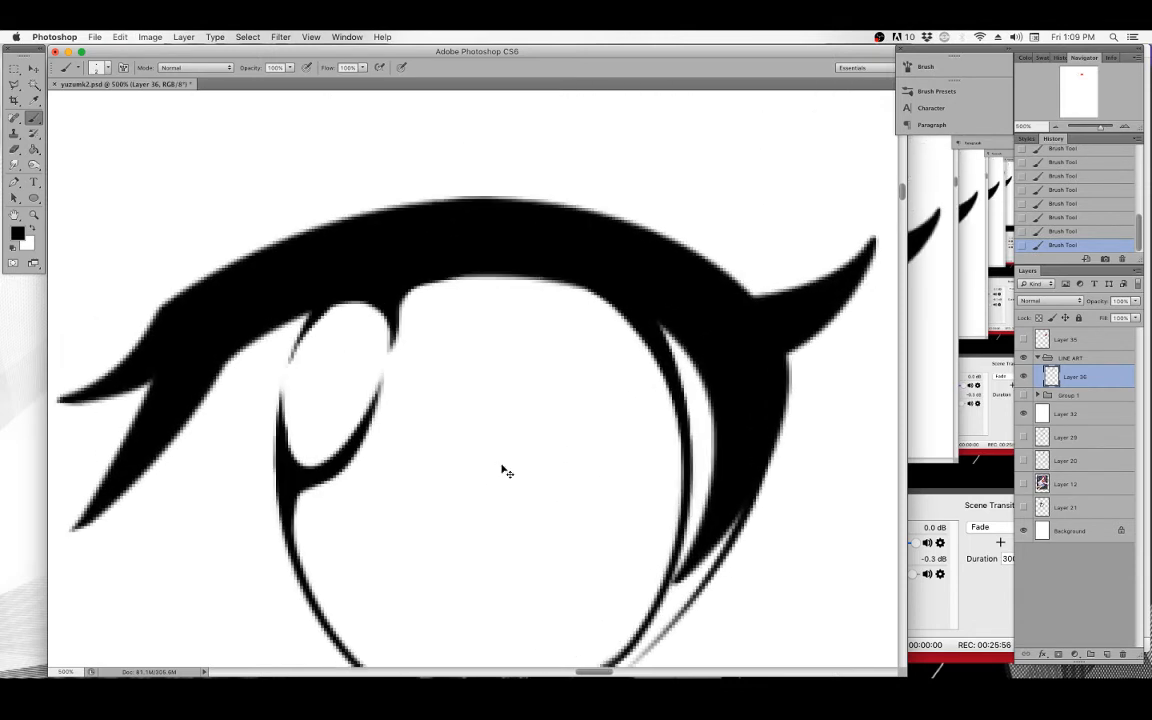
key(super+minus)
key(super+minus)
key(super+minus)
key(super+minus)
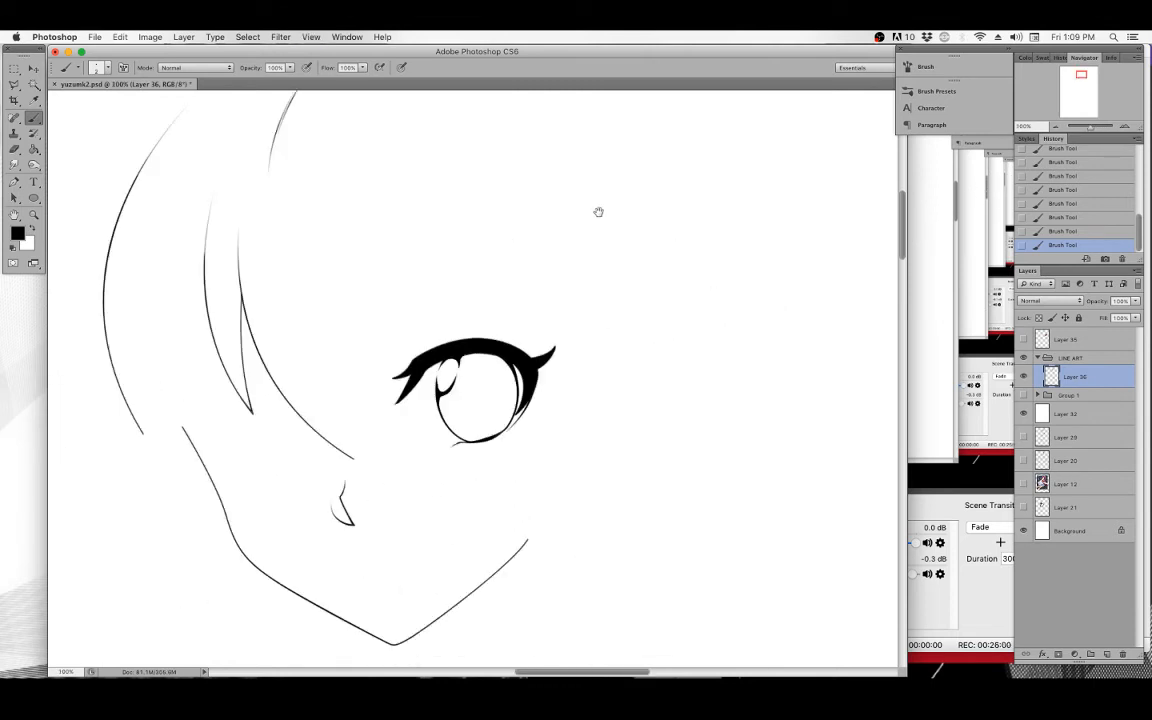
drag(529, 232, 547, 299)
drag(530, 473, 607, 362)
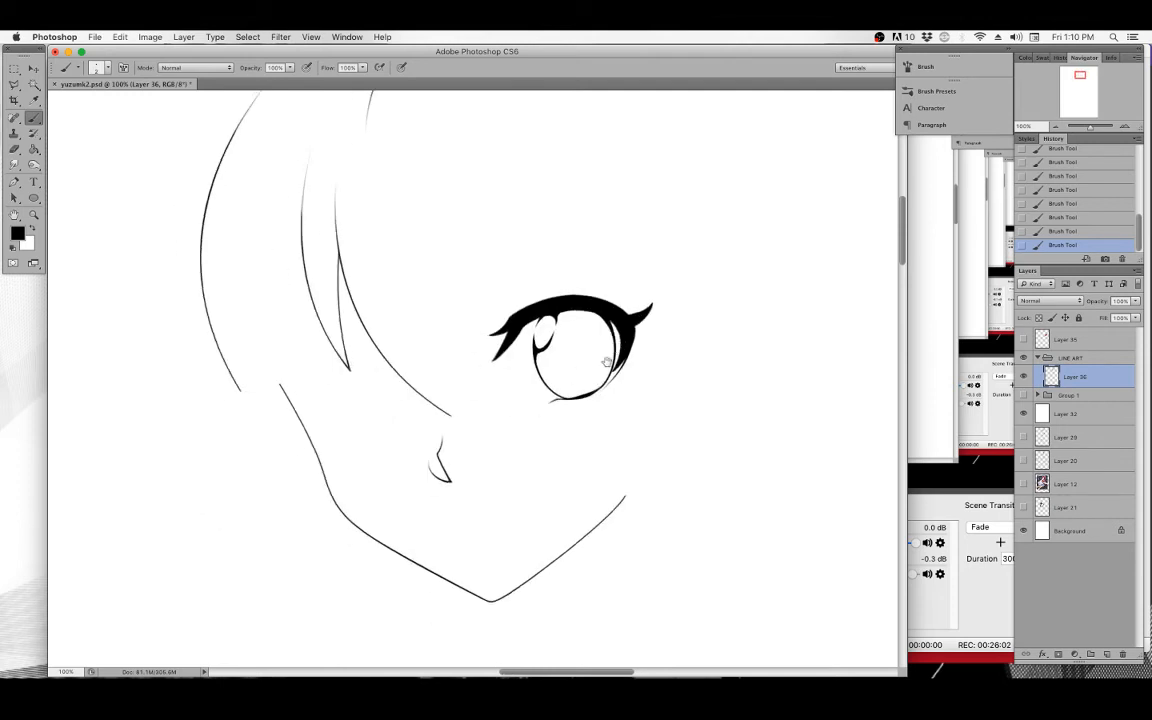
scroll(613, 362, up, 1)
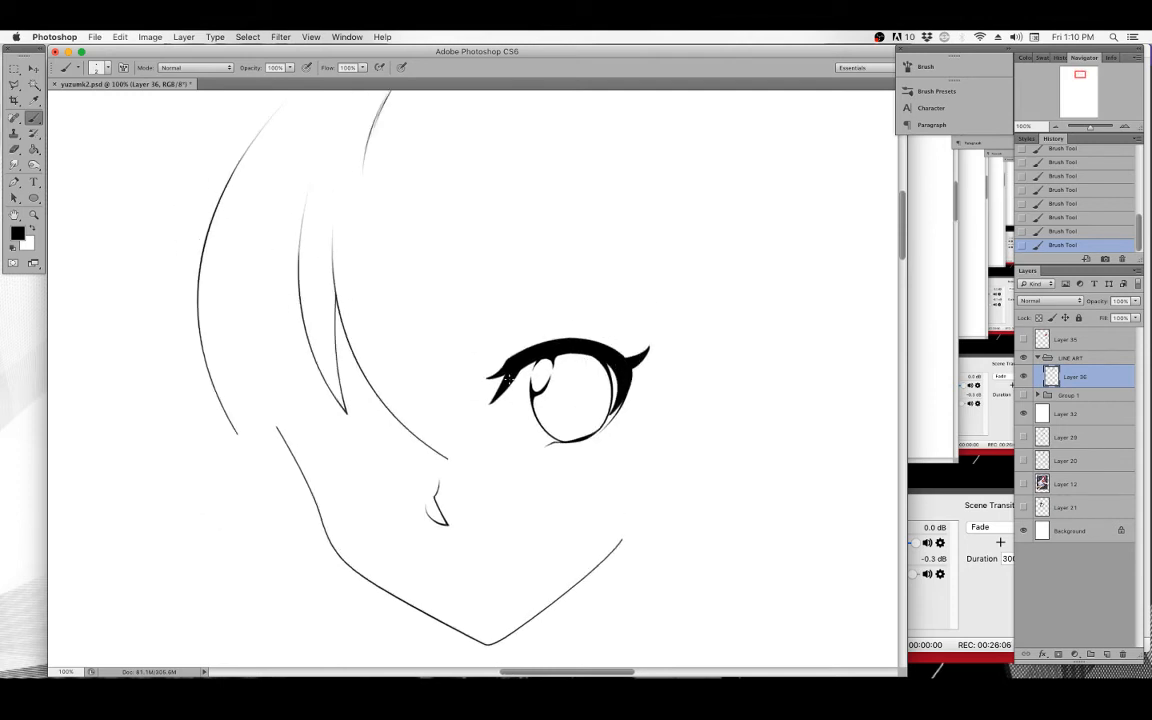
drag(514, 435, 497, 446)
mouse_move(558, 406)
mouse_down()
mouse_move(573, 422)
mouse_move(462, 470)
mouse_up()
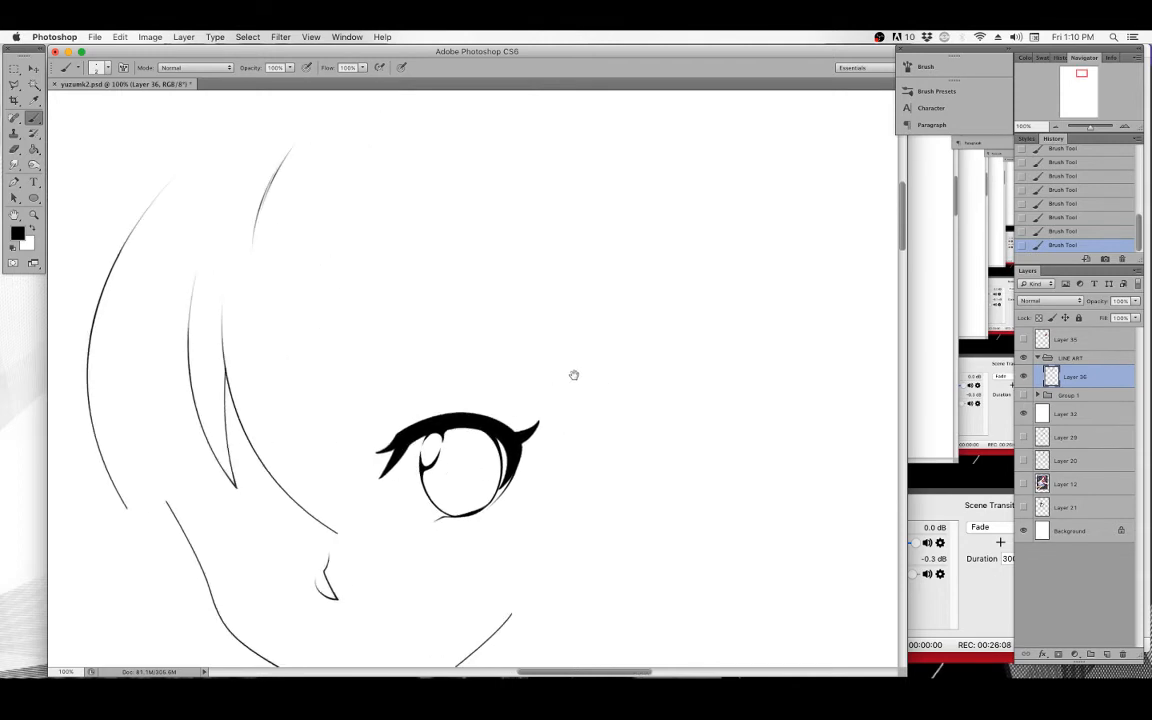
mouse_move(573, 375)
mouse_down()
mouse_move(617, 370)
mouse_move(563, 335)
mouse_up()
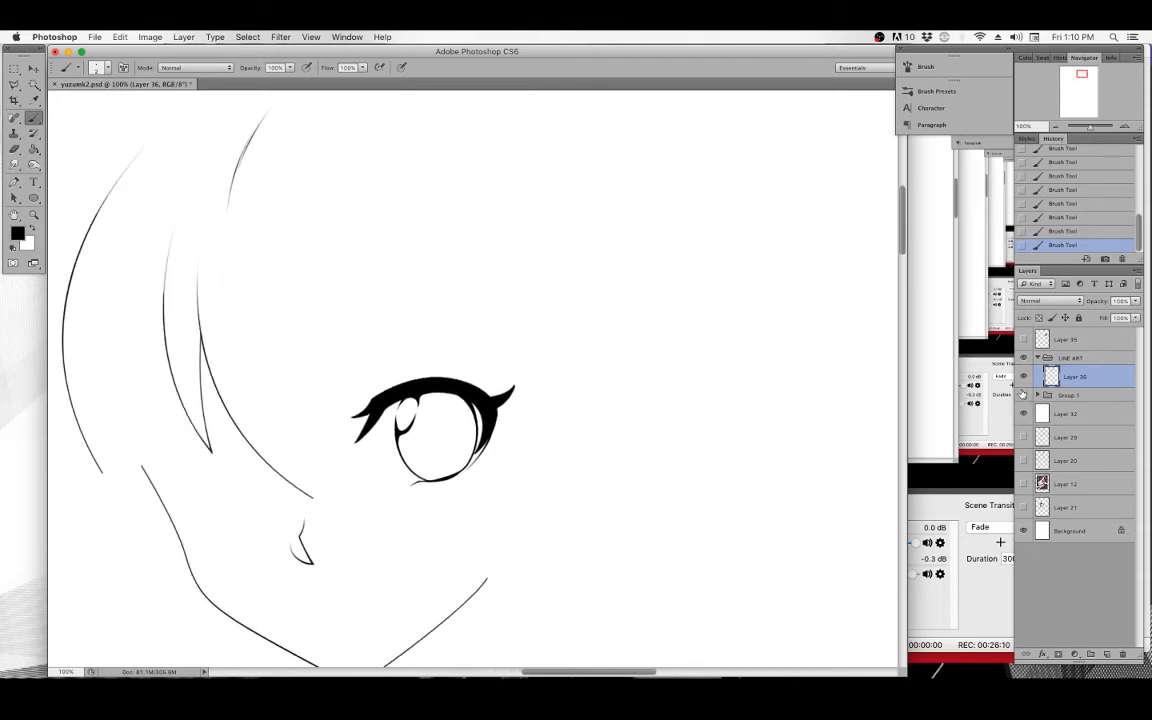
Show the sketch layers again and zoom into the figure's hip and thigh area.
click(1022, 436)
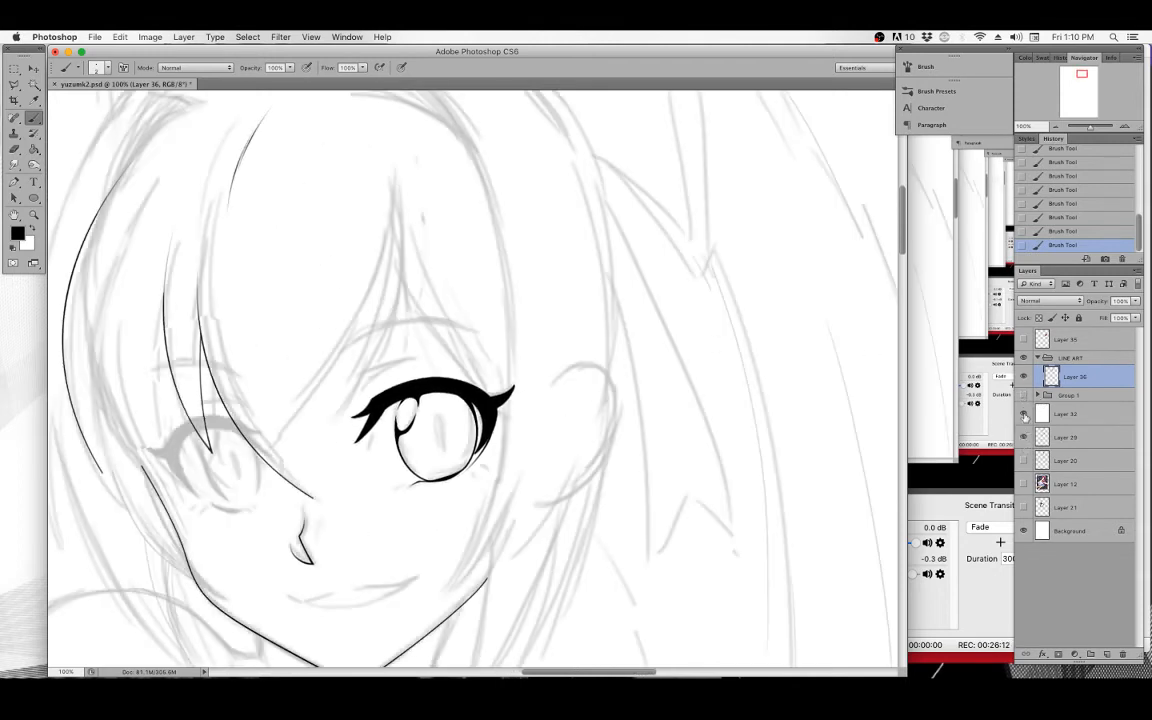
click(1023, 395)
click(1022, 437)
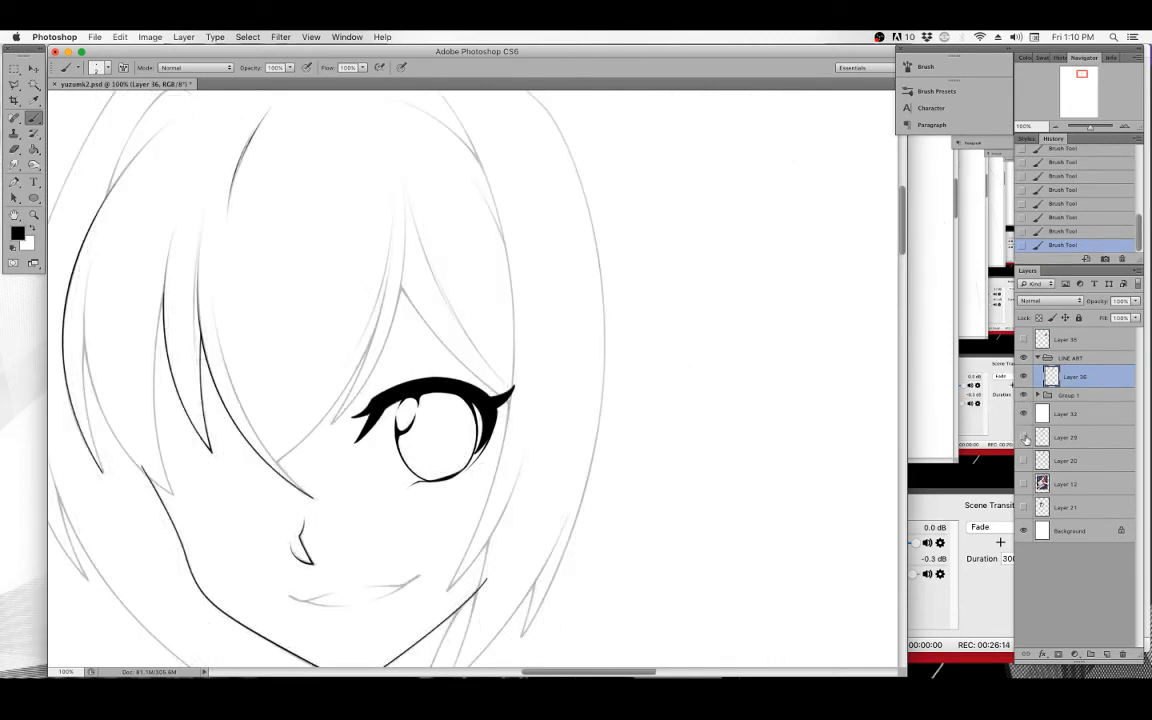
click(1022, 437)
mouse_move(612, 522)
mouse_down()
mouse_move(640, 447)
mouse_move(640, 352)
mouse_up()
scroll(489, 352, down, 5)
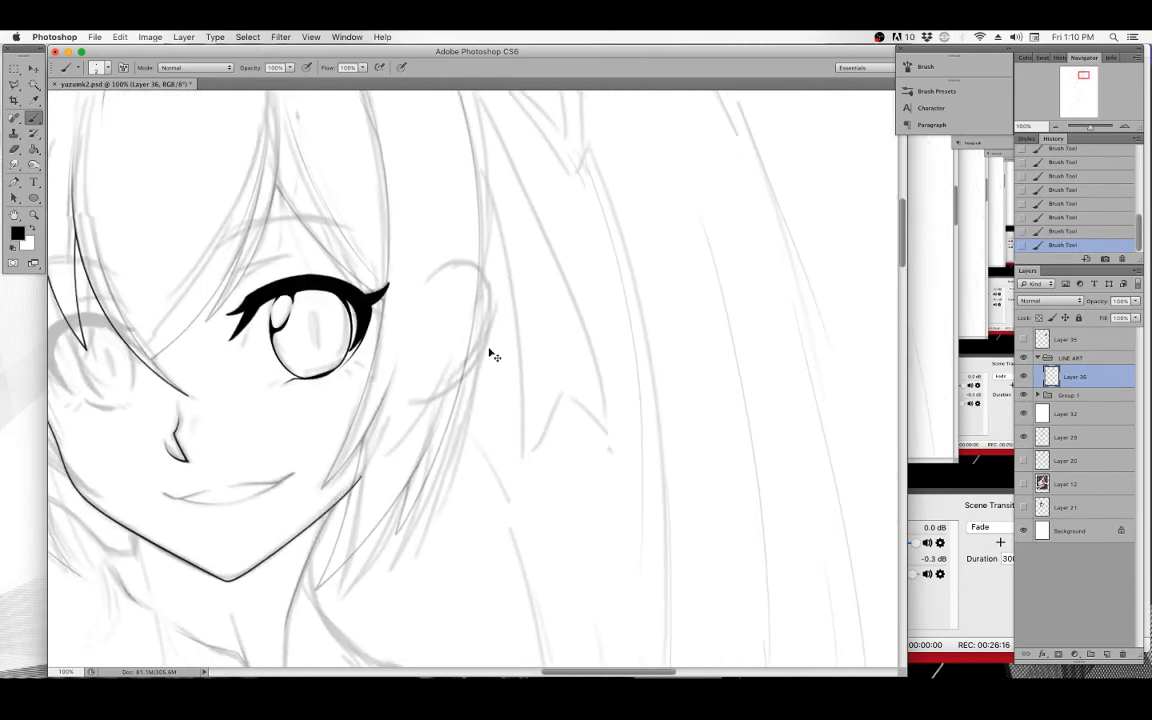
scroll(489, 348, down, 10)
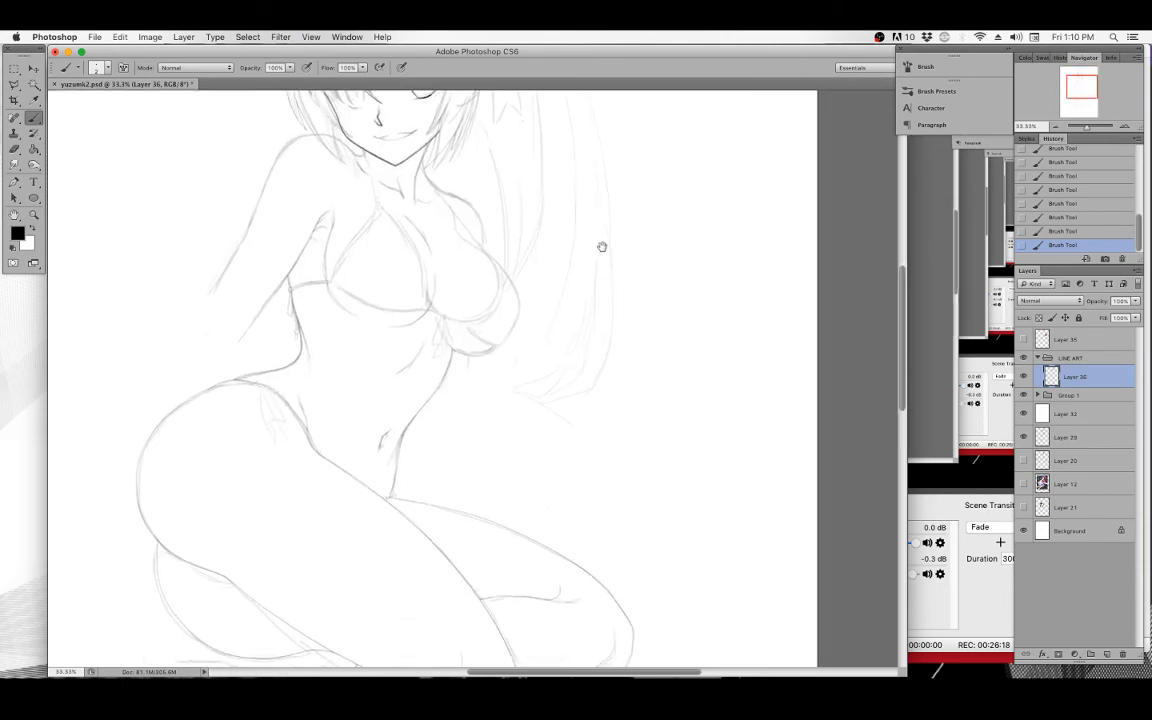
click(15, 181)
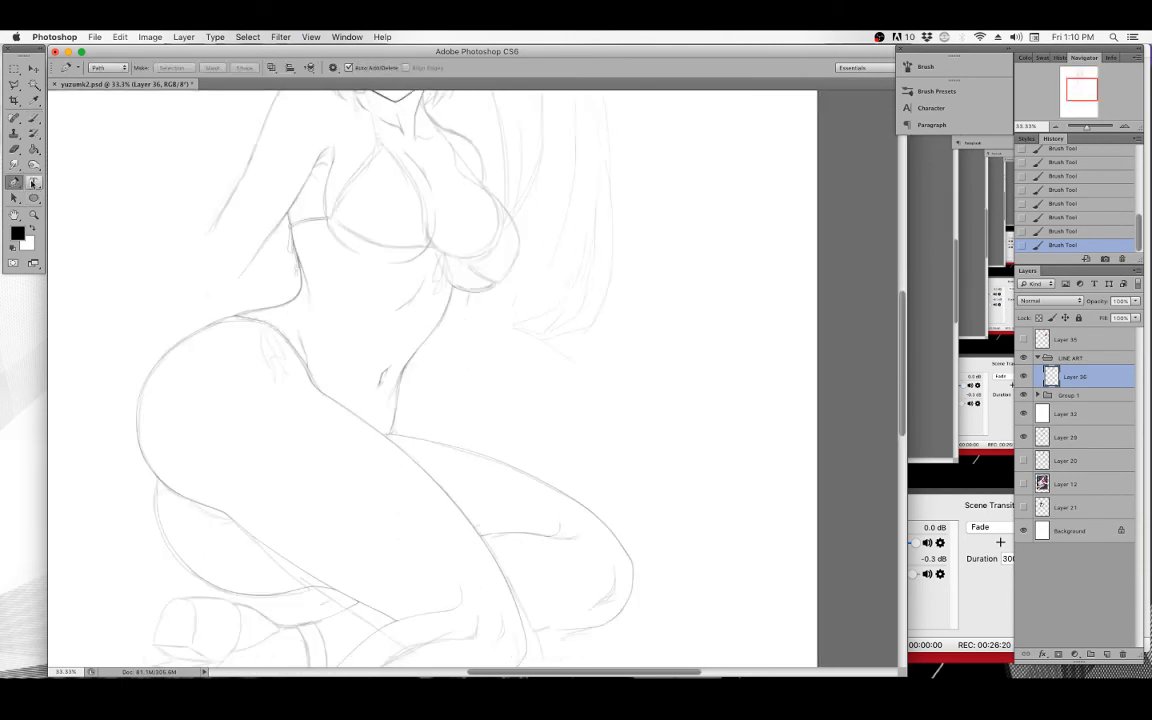
click(34, 215)
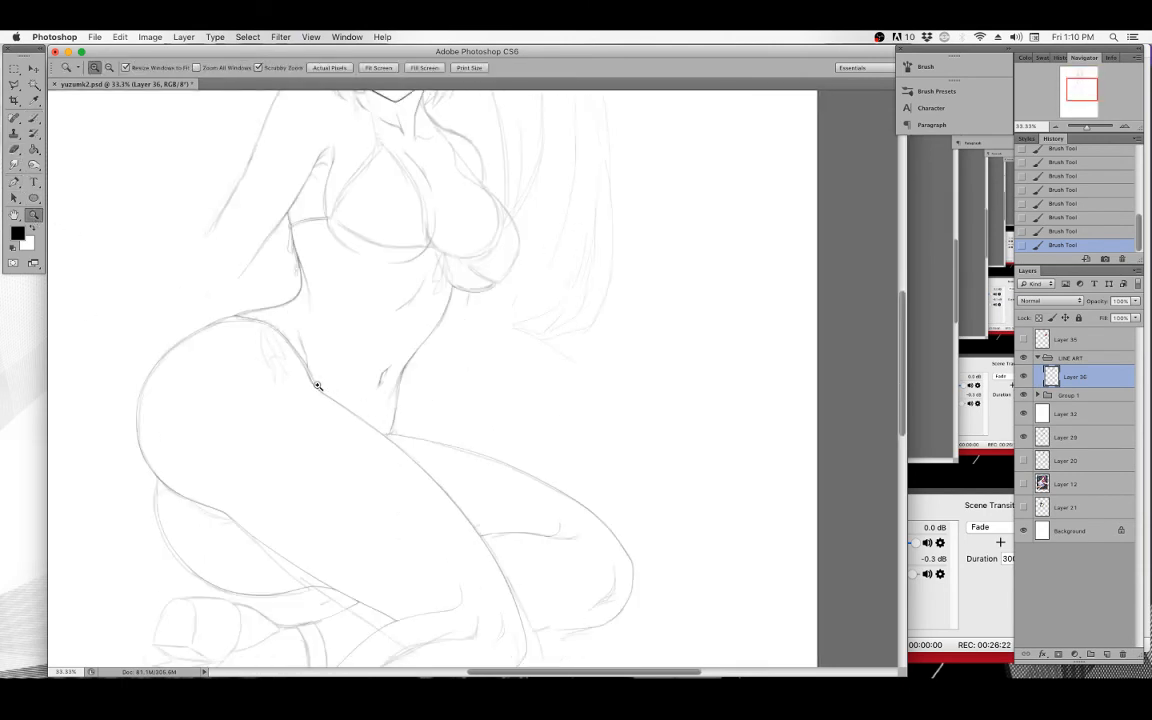
drag(305, 377, 367, 390)
drag(440, 489, 283, 299)
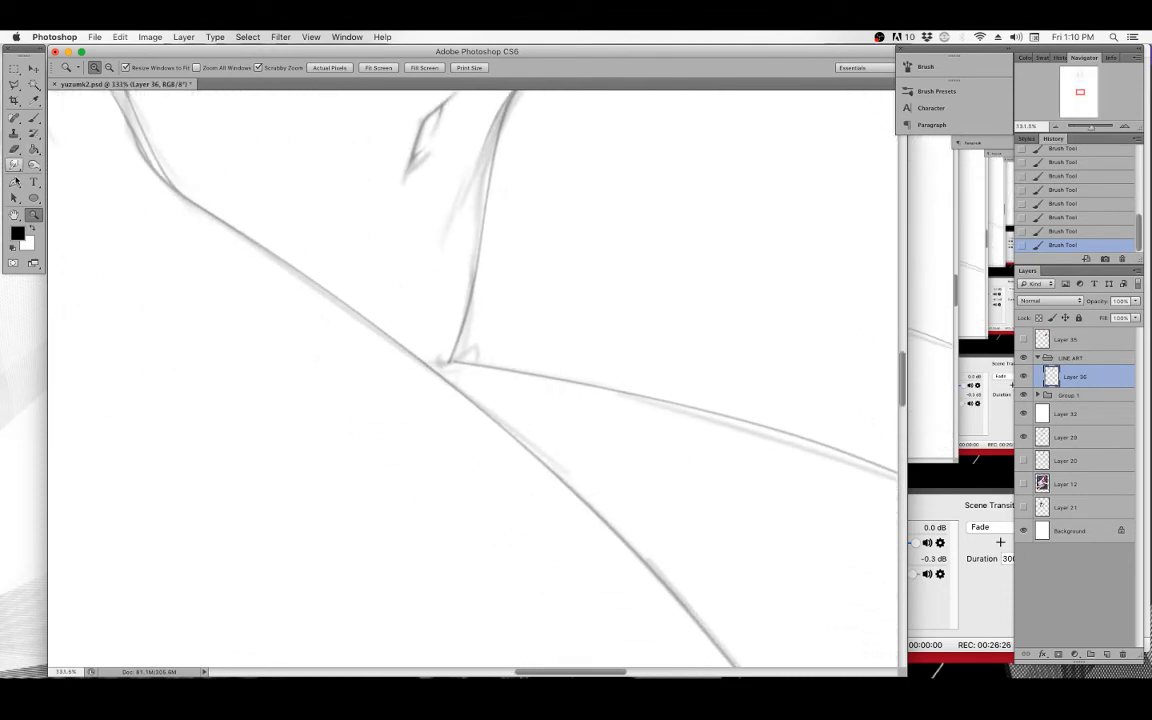
Trace the hip and outer thigh contour with a Pen path, adjusting its anchor and control points to follow the sketch.
click(15, 181)
drag(110, 117, 128, 178)
click(146, 183)
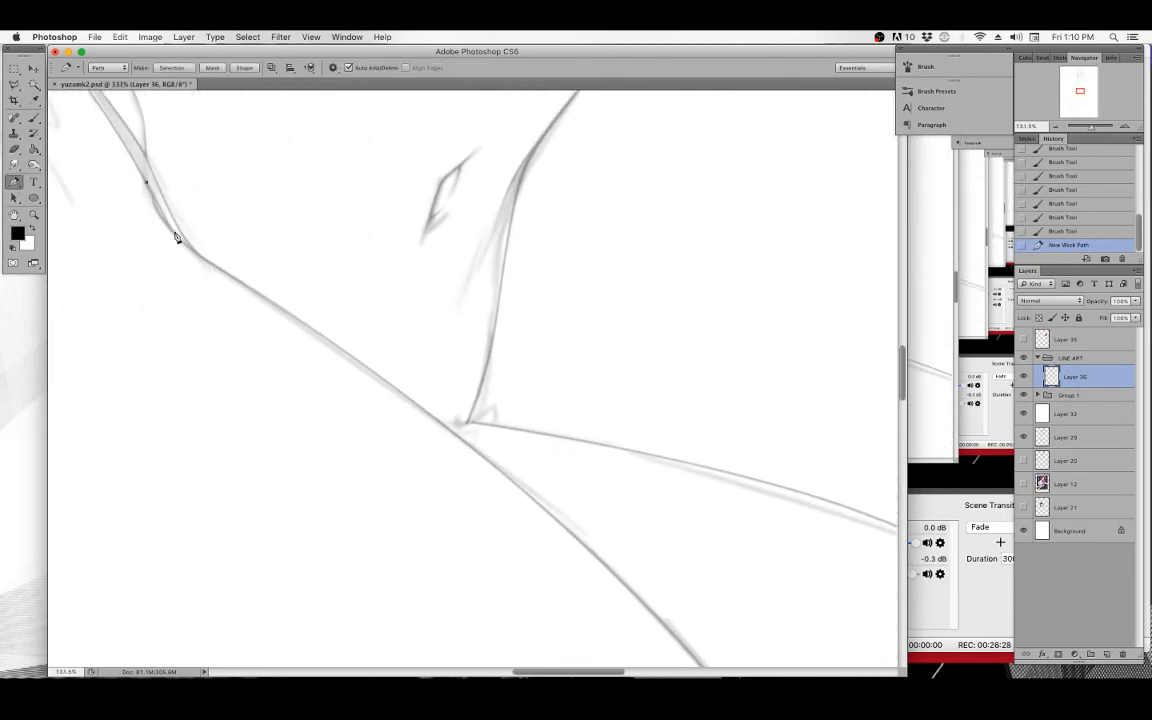
click(200, 260)
scroll(404, 398, down, 1)
scroll(404, 398, right, 1)
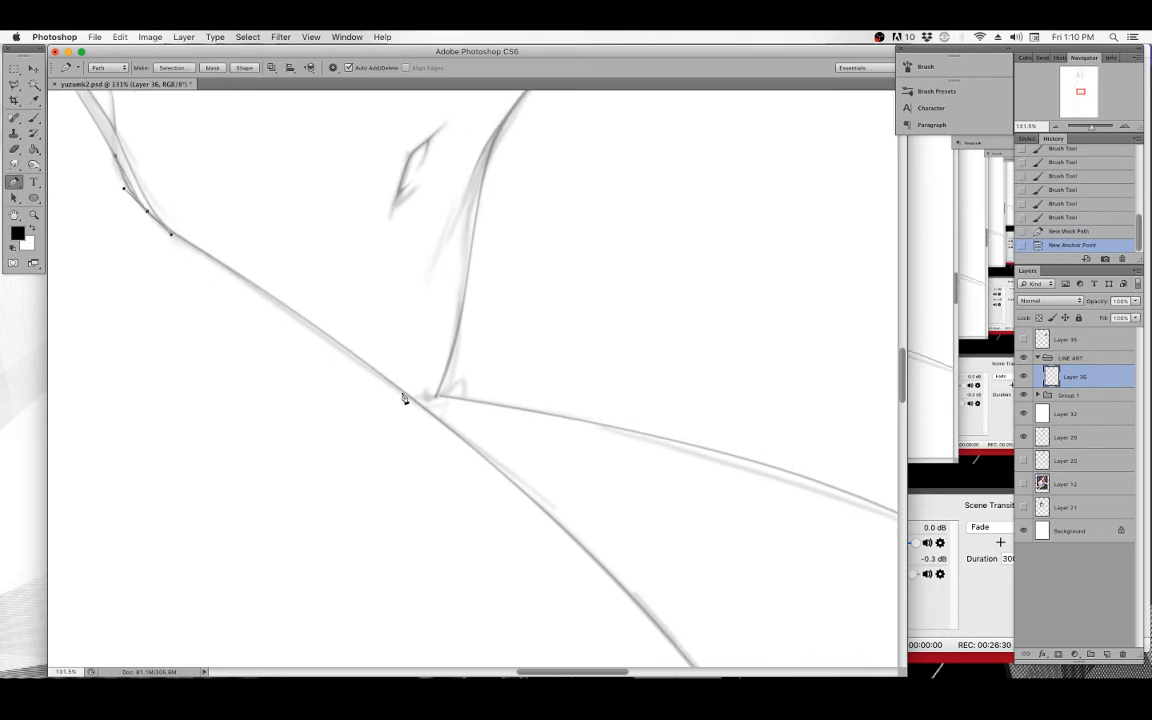
click(413, 400)
click(509, 476)
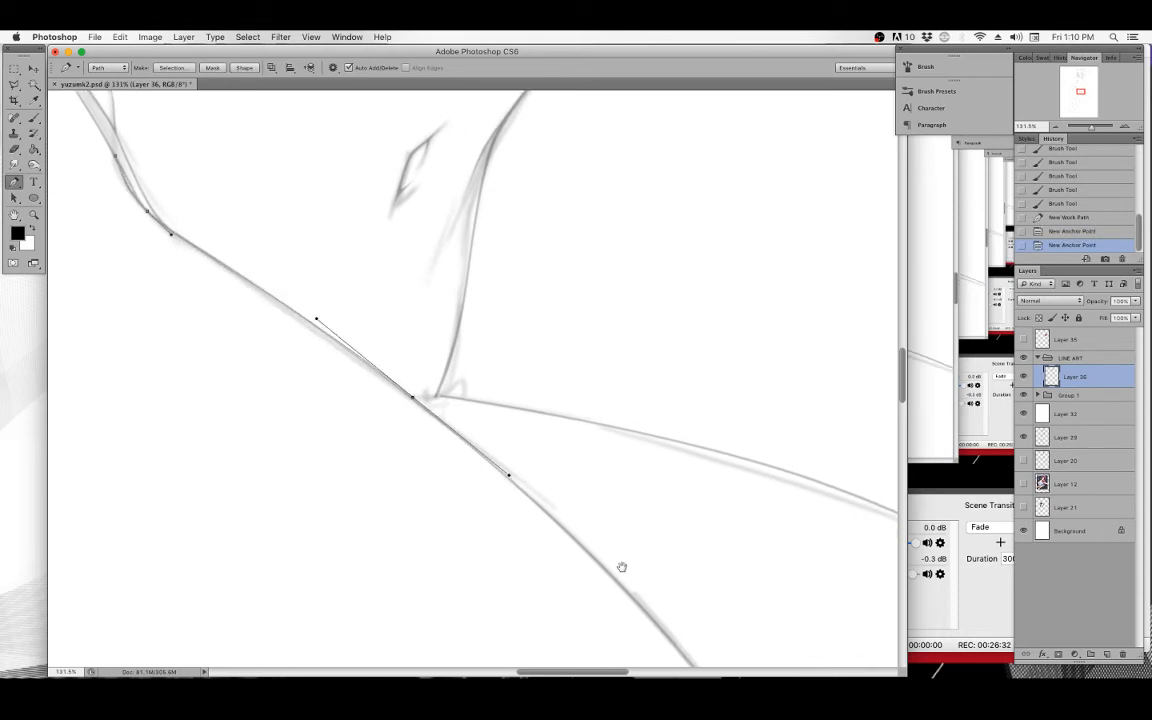
drag(620, 566, 435, 284)
drag(586, 509, 526, 350)
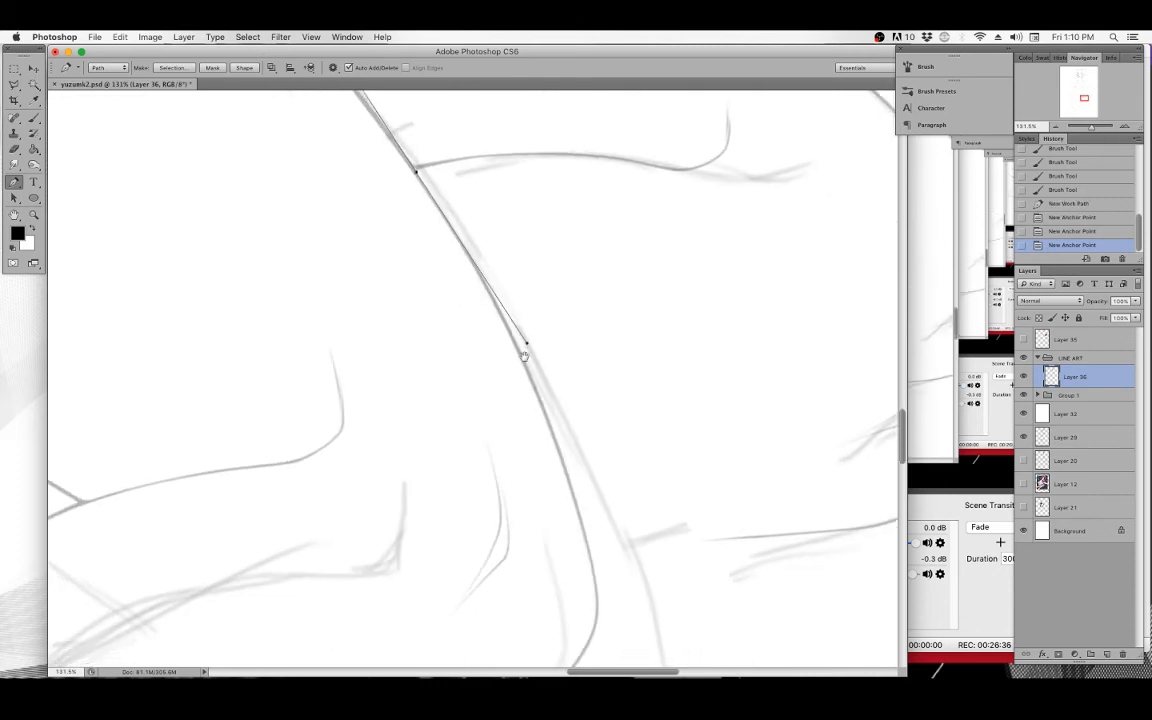
drag(586, 555, 534, 375)
drag(541, 435, 534, 514)
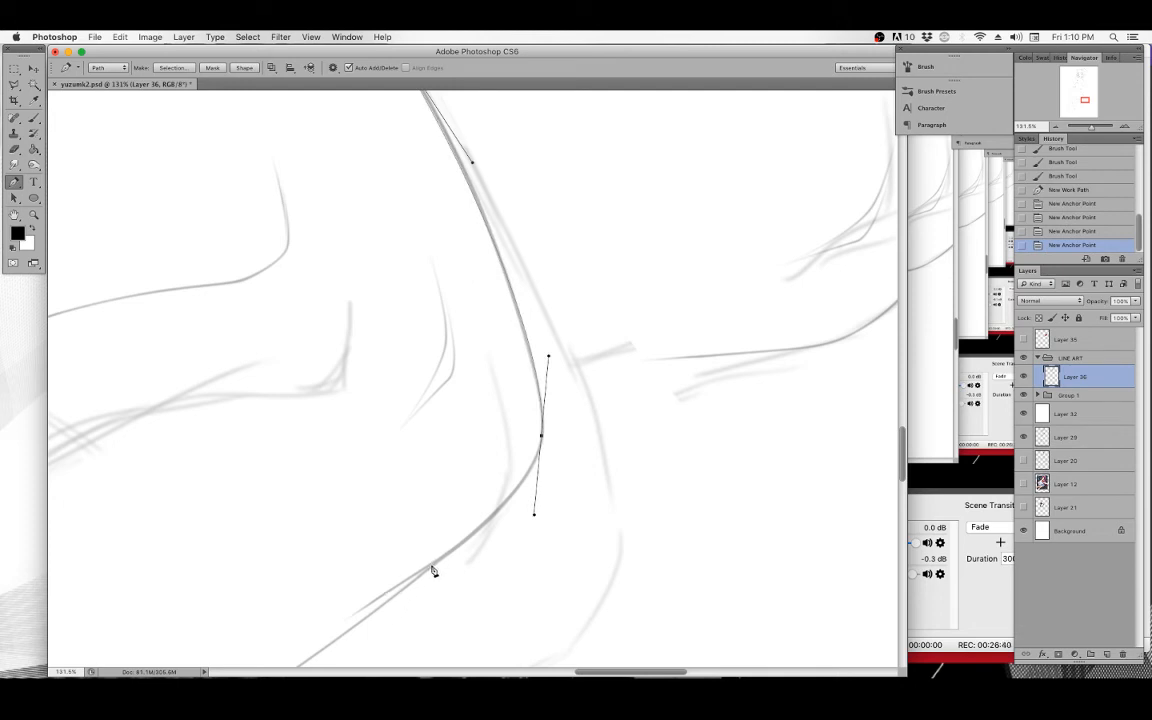
drag(433, 571, 488, 545)
drag(535, 513, 535, 500)
drag(471, 228, 553, 586)
drag(442, 347, 440, 348)
drag(544, 472, 507, 342)
drag(515, 390, 527, 401)
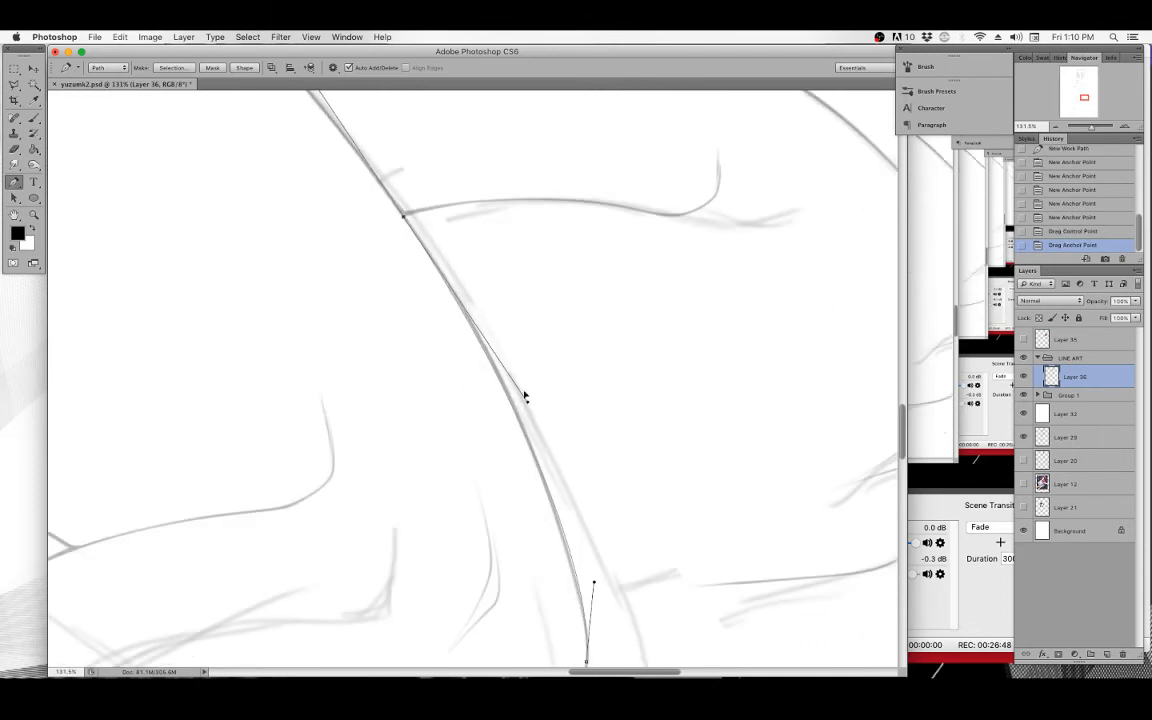
drag(405, 218, 678, 544)
drag(395, 165, 522, 329)
drag(406, 209, 490, 296)
Switch to the brush and back to the Pen, then stroke the thigh path with the brush.
click(33, 121)
key(p)
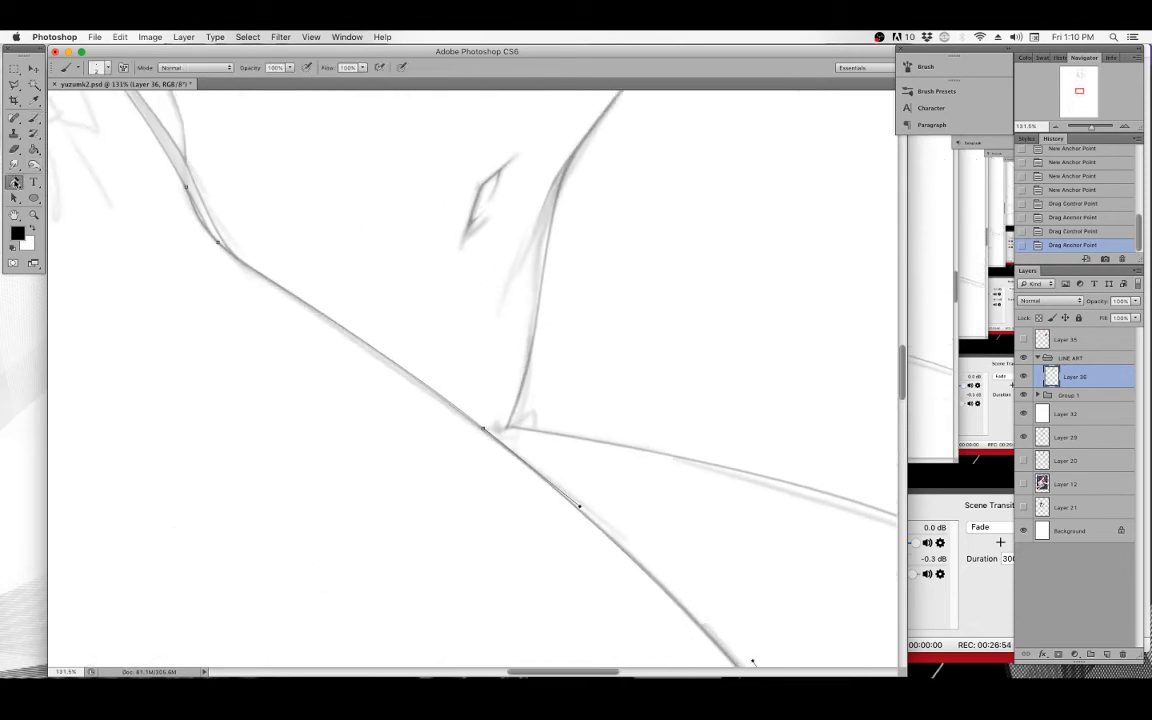
right_click(358, 216)
click(403, 288)
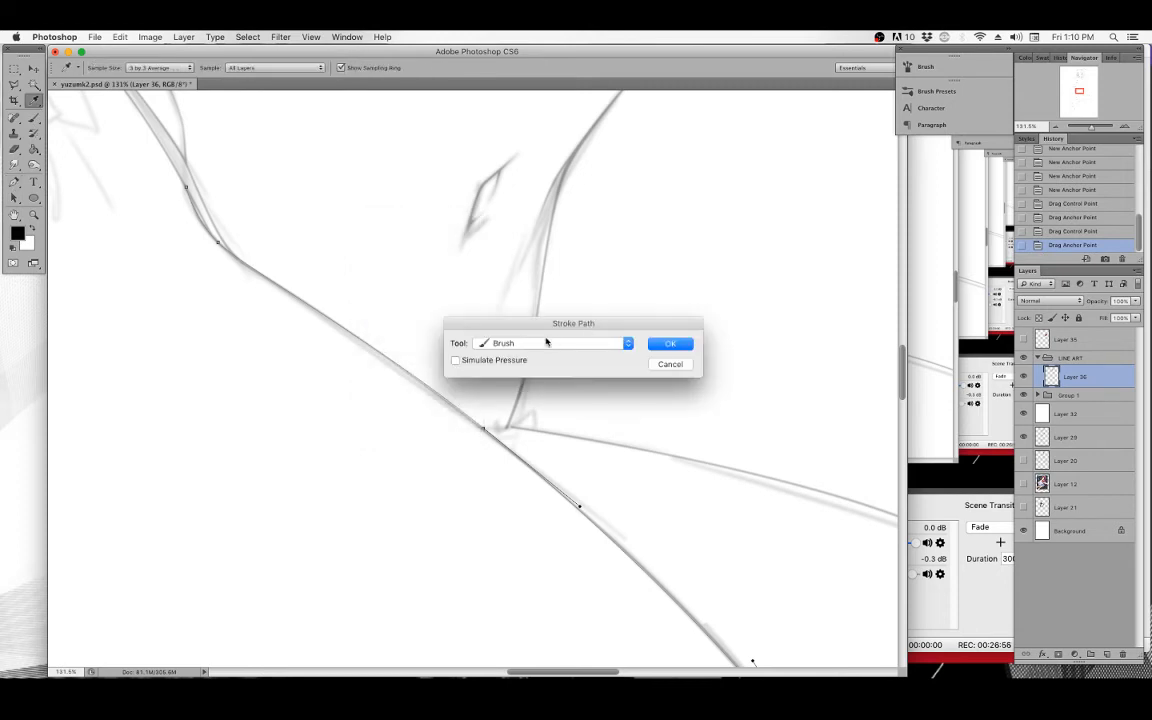
click(670, 344)
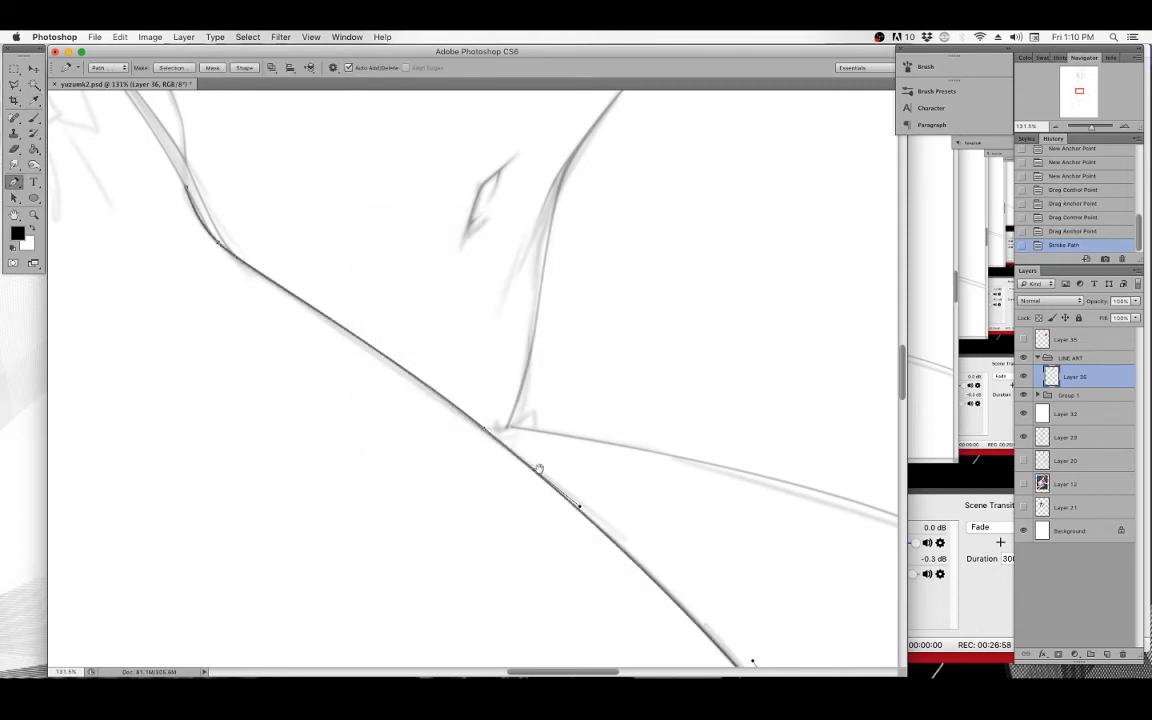
Stroke the thigh path again with the brush, this time with Simulate Pressure enabled.
scroll(400, 300, down, 2)
scroll(400, 300, right, 2)
click(33, 118)
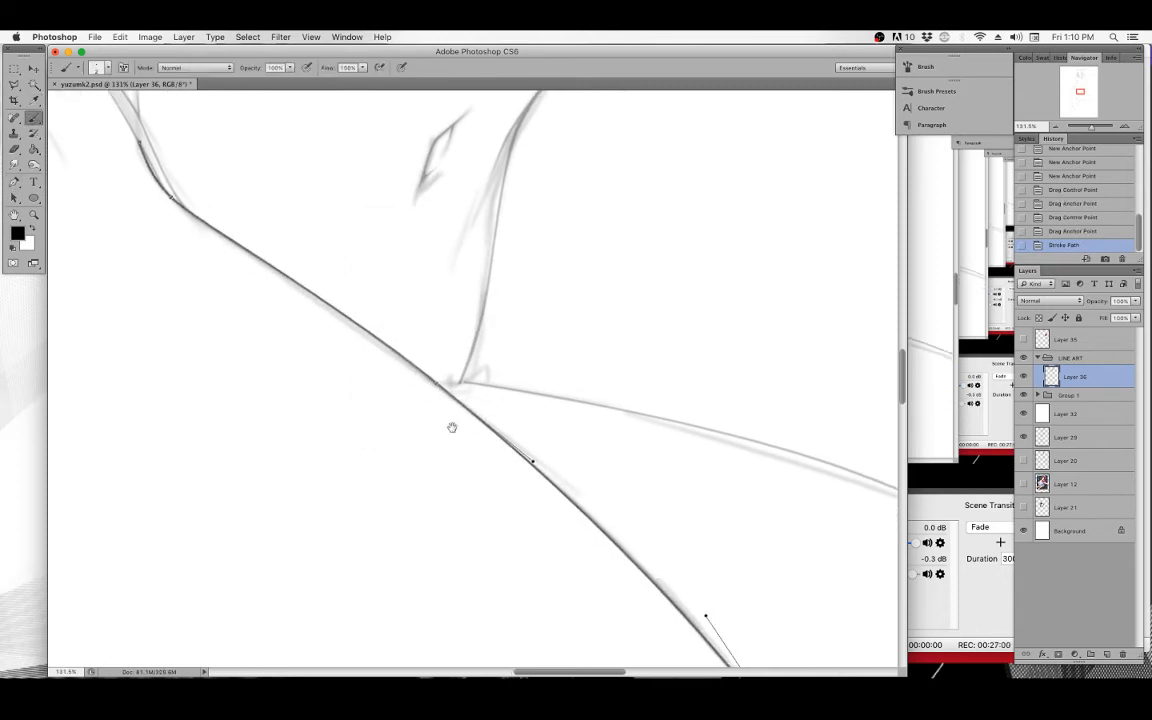
drag(452, 427, 410, 390)
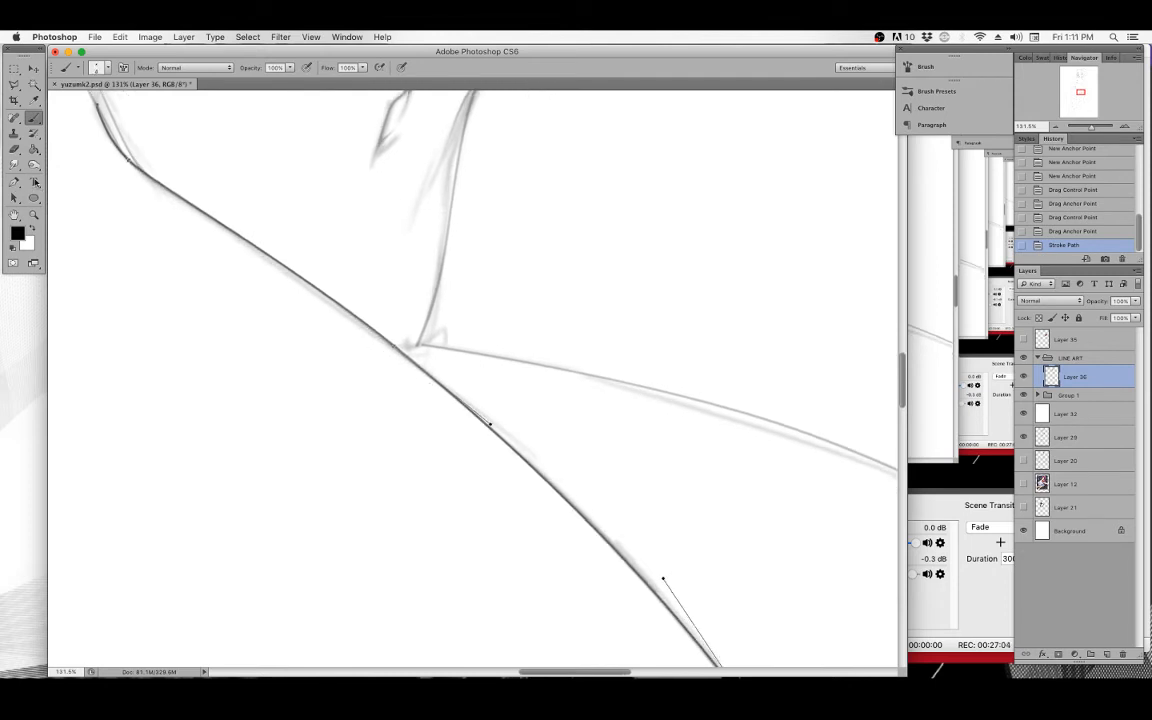
click(14, 182)
right_click(311, 212)
click(340, 284)
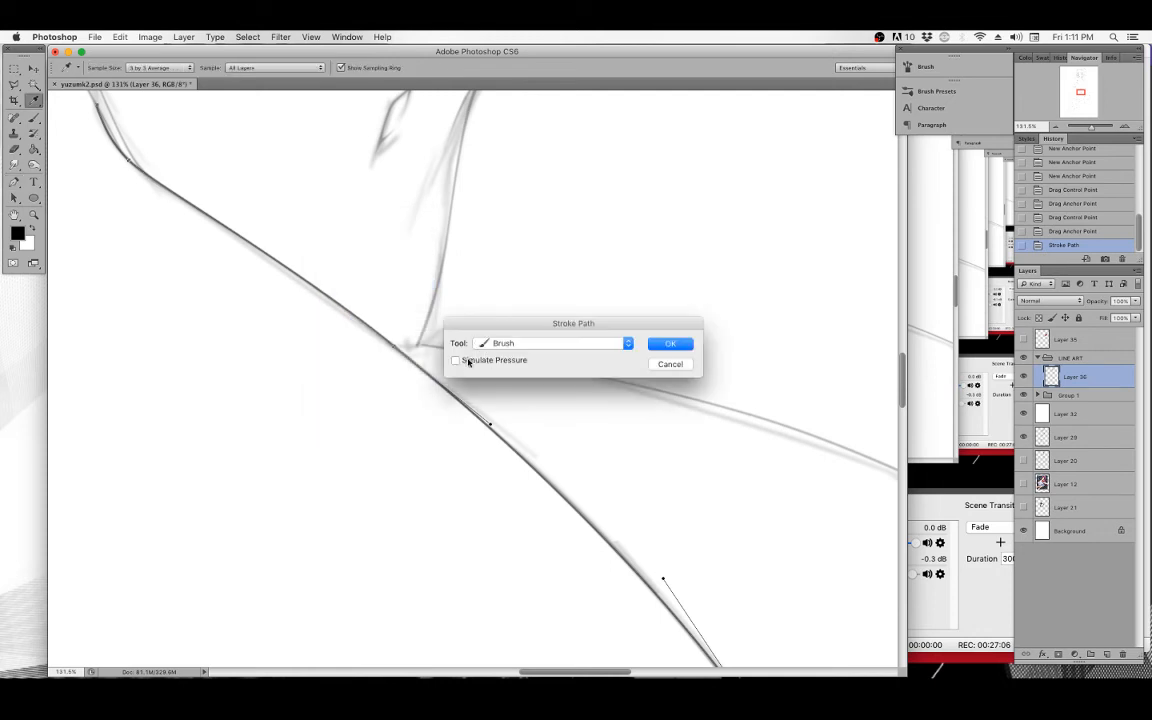
click(684, 348)
Delete the stroked work path.
scroll(541, 469, down, 5)
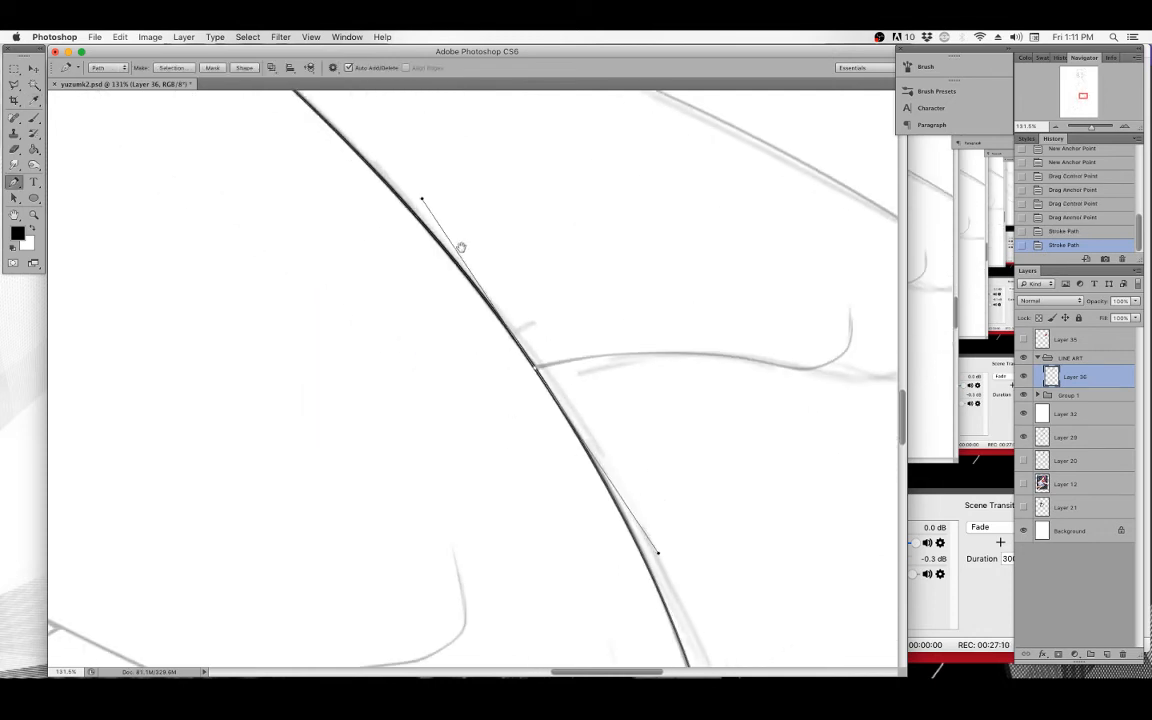
scroll(445, 237, down, 3)
scroll(514, 340, down, 5)
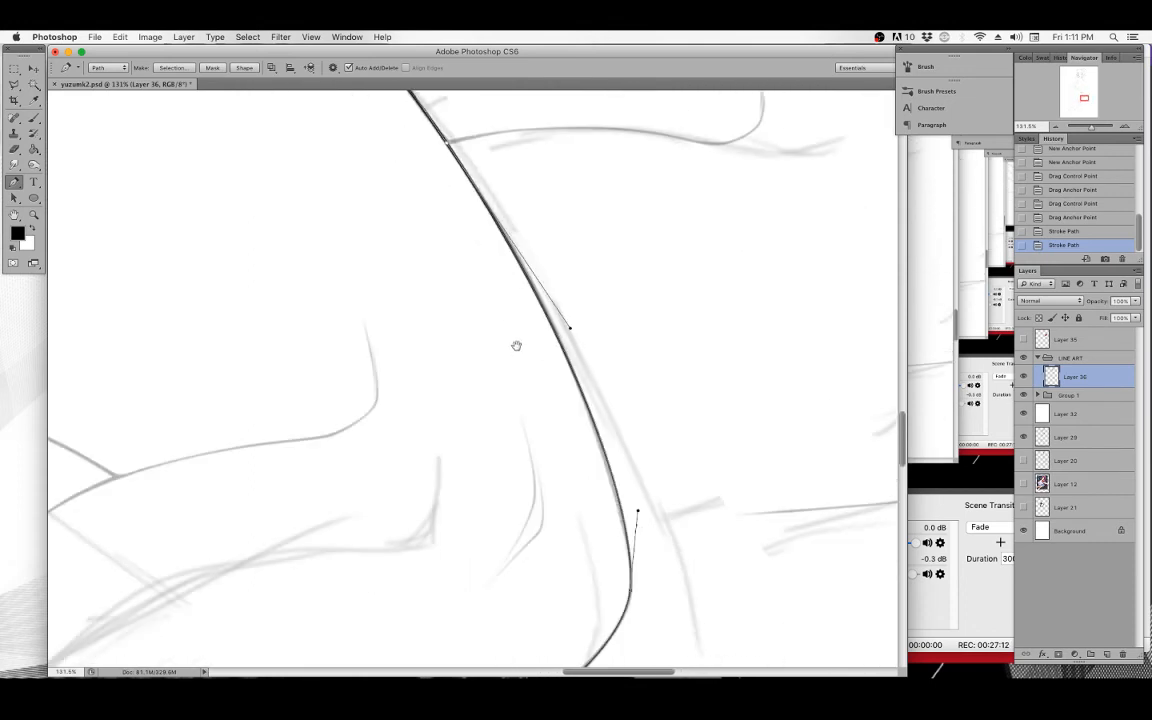
key(BackSpace)
key(BackSpace)
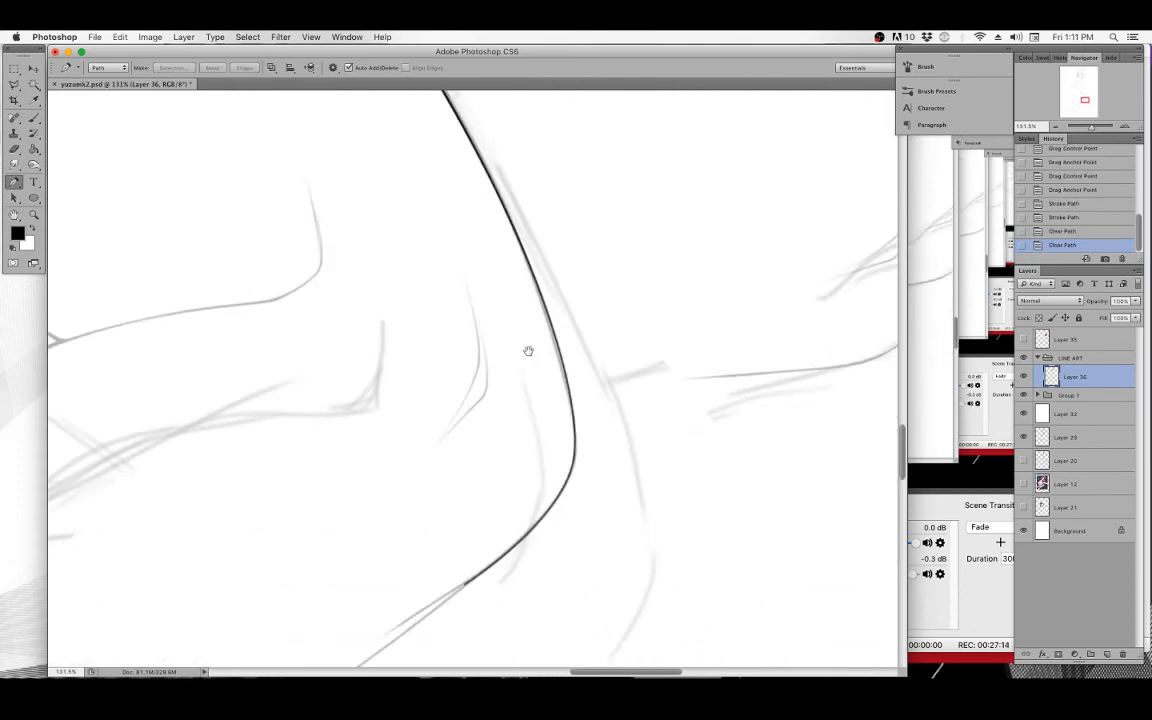
Draw a new Pen path continuing the thigh contour down and inward, adjusting its curve handles.
scroll(527, 350, down, 3)
click(478, 220)
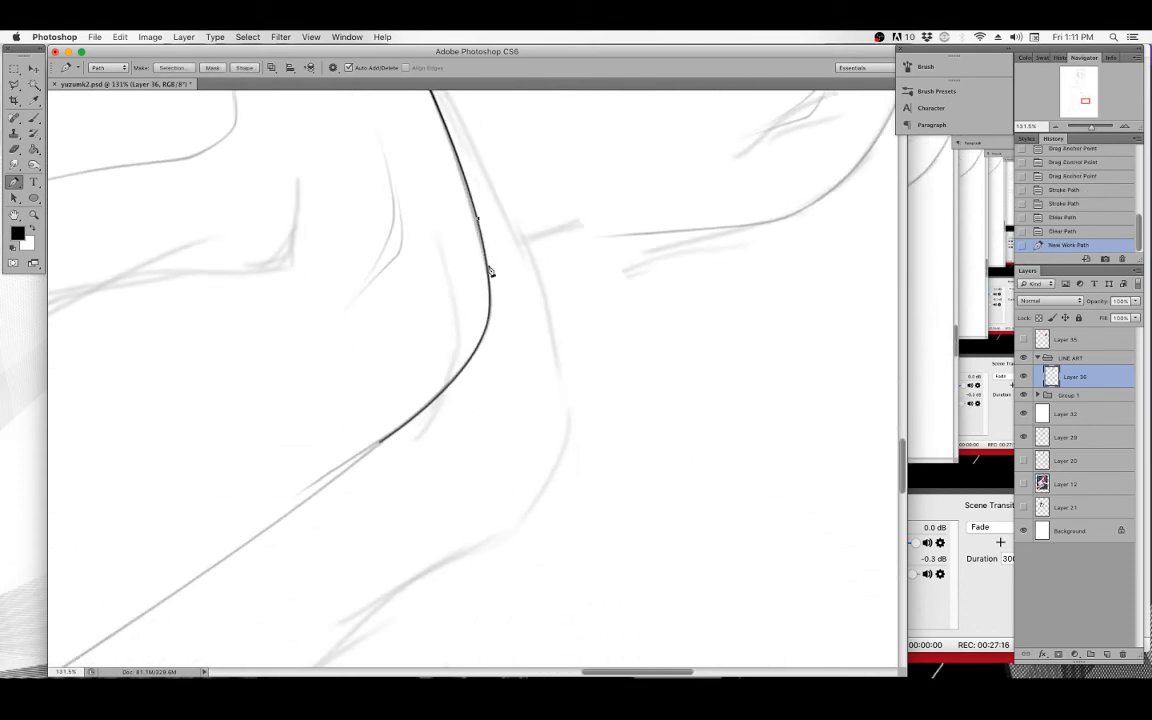
drag(486, 326, 474, 356)
drag(381, 441, 441, 398)
drag(487, 325, 488, 328)
super+click(442, 398)
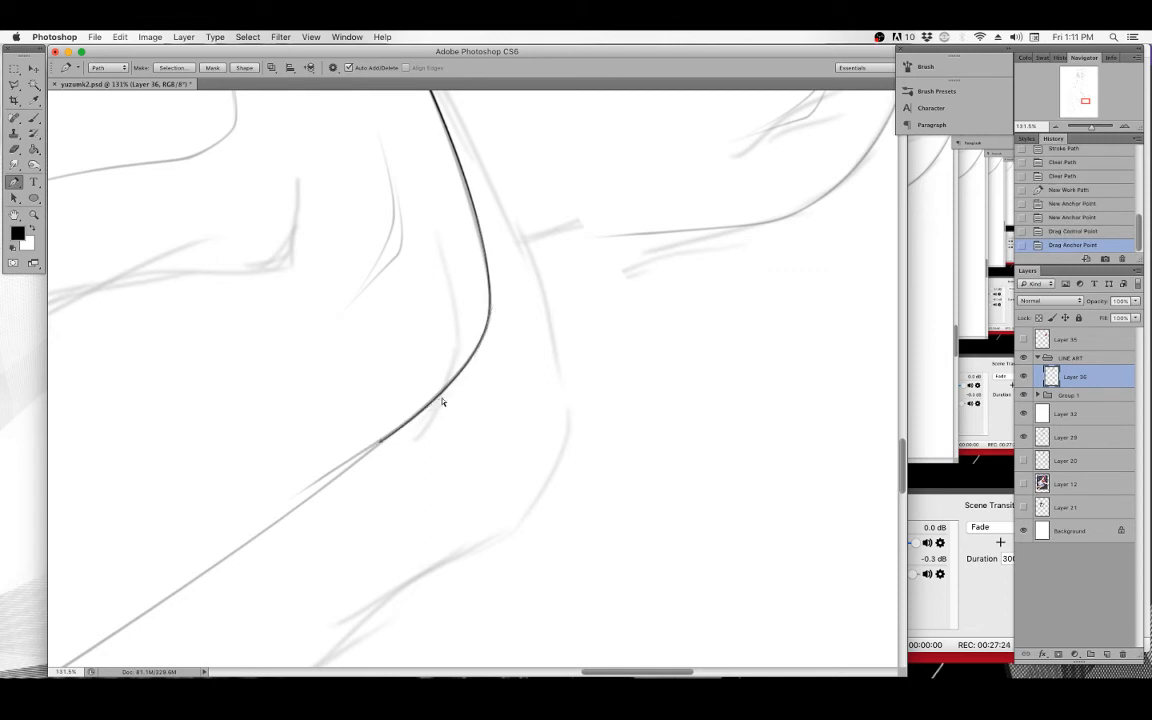
key(super+equal)
key(super+equal)
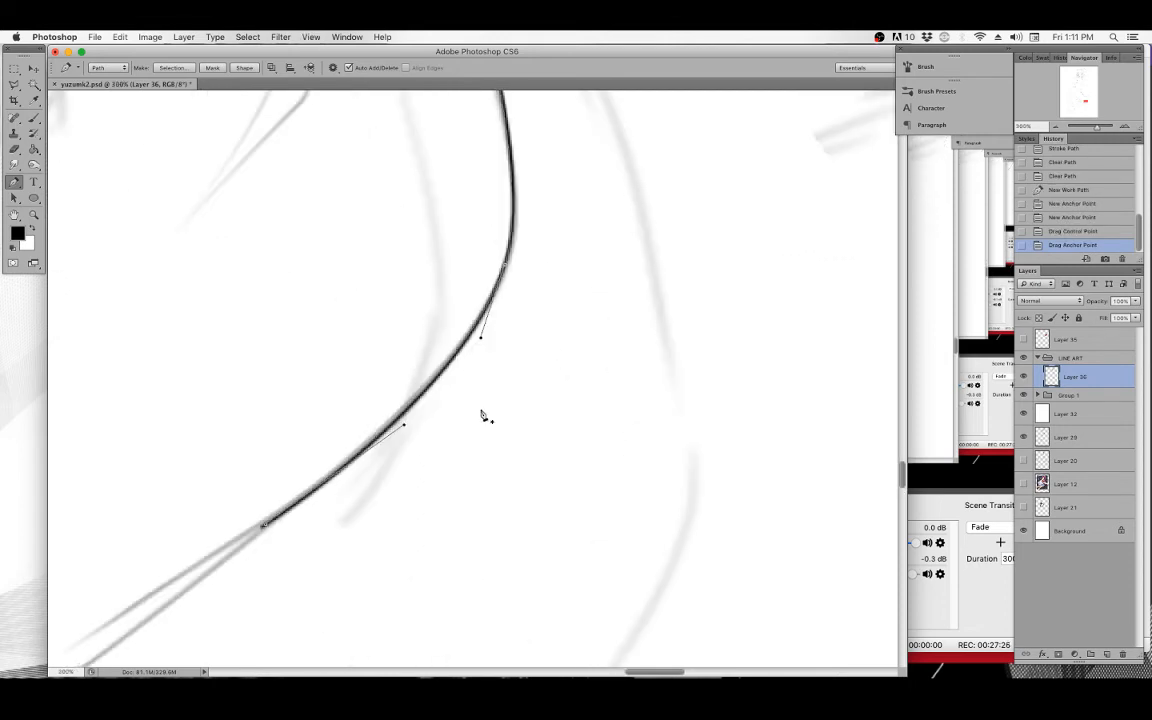
drag(404, 426, 408, 432)
drag(566, 239, 493, 398)
Stroke the new thigh path with the brush and delete the work path.
right_click(453, 260)
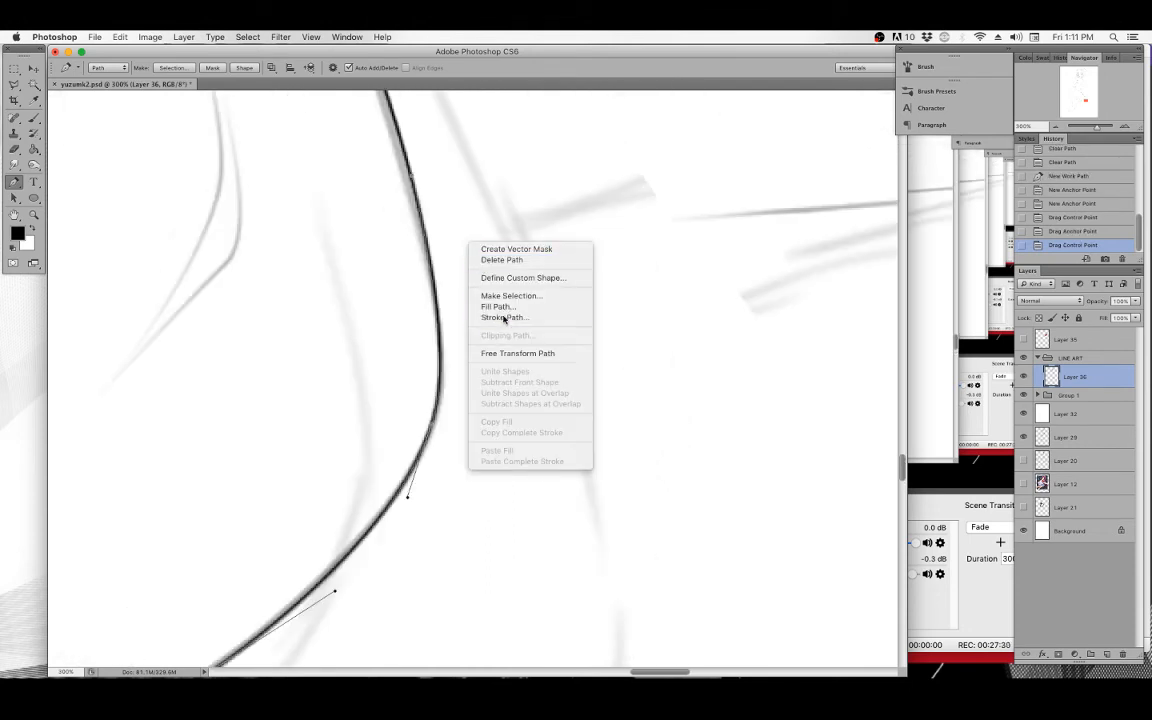
click(500, 317)
click(671, 343)
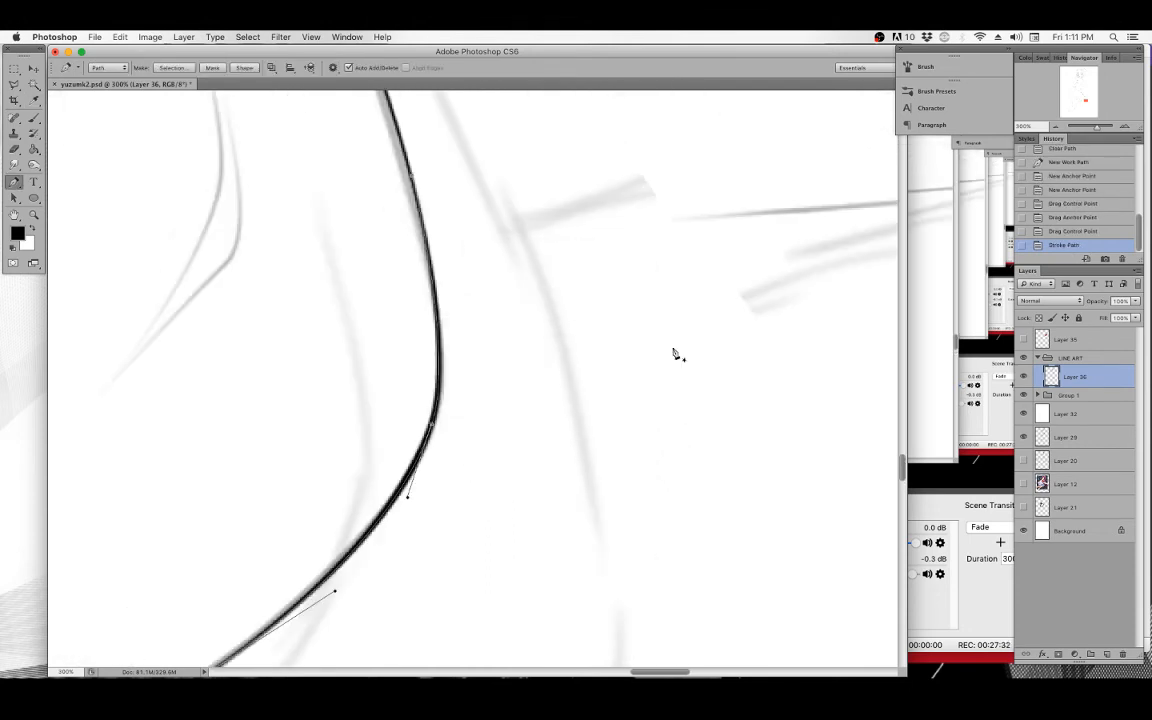
key(BackSpace)
key(BackSpace)
Zoom out and hide the sketch layers and group to review the inked thigh contour.
key(super+minus)
key(super+minus)
key(super+minus)
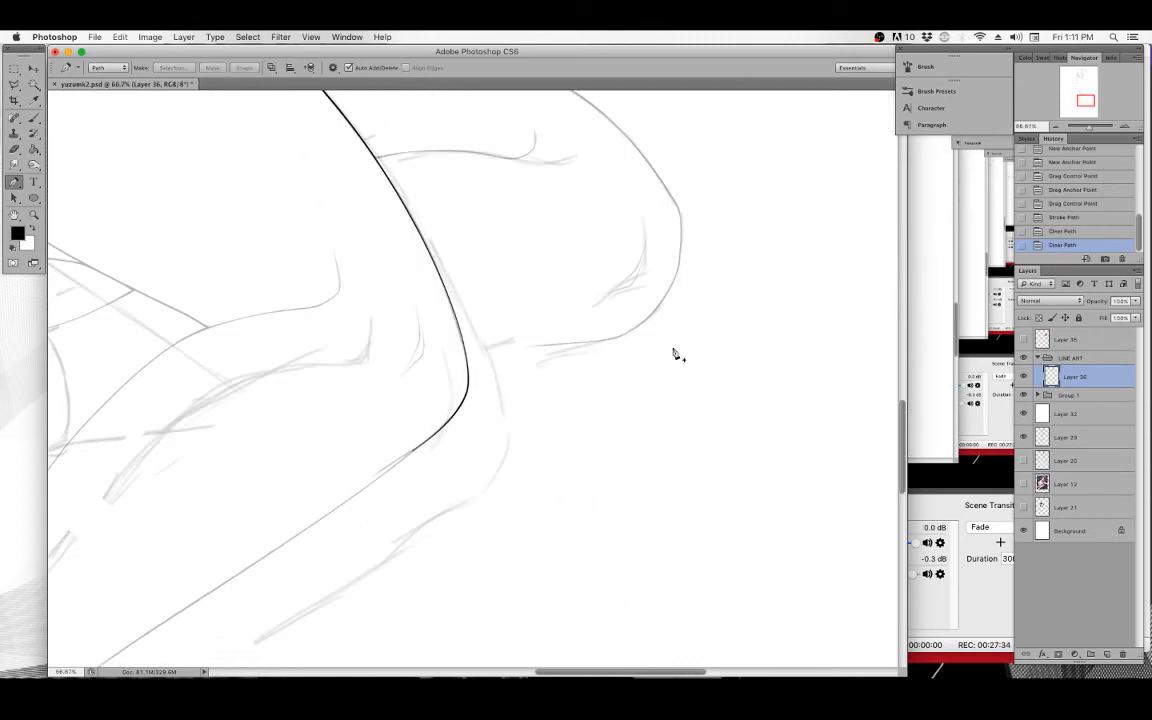
drag(528, 215, 648, 430)
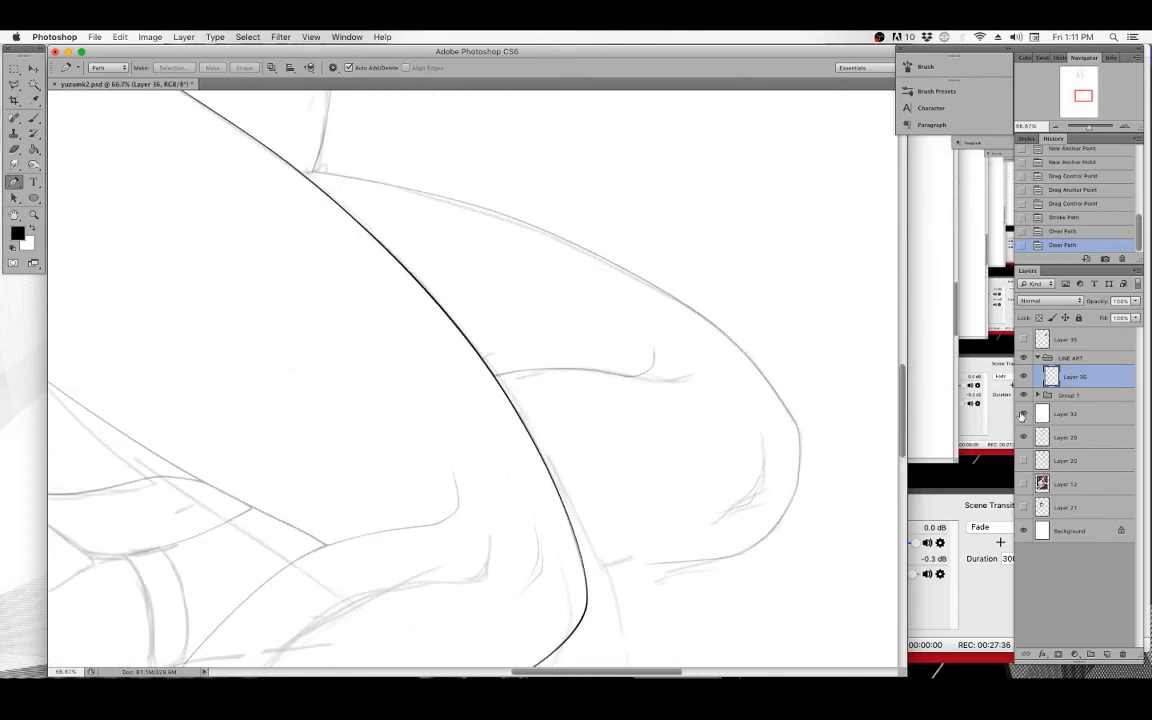
click(1023, 437)
click(1022, 414)
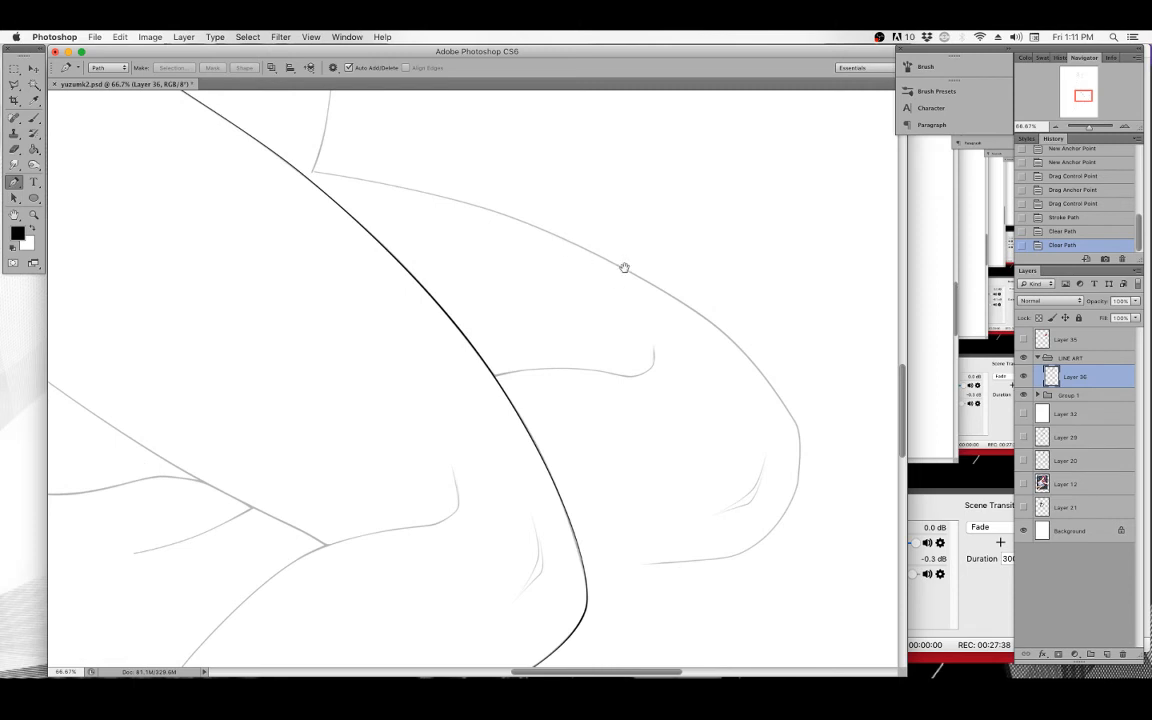
drag(624, 268, 654, 376)
click(1023, 396)
mouse_move(519, 401)
mouse_down()
mouse_move(568, 272)
mouse_move(563, 244)
mouse_move(581, 288)
mouse_up()
key(super+minus)
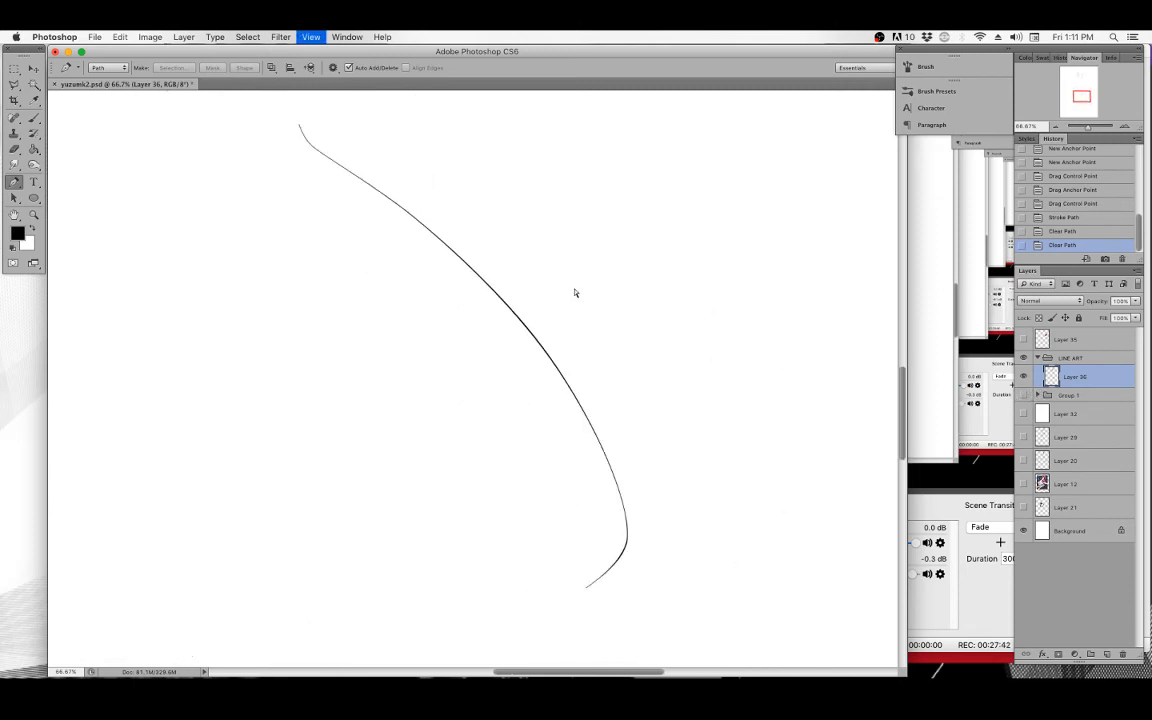
drag(550, 363, 508, 334)
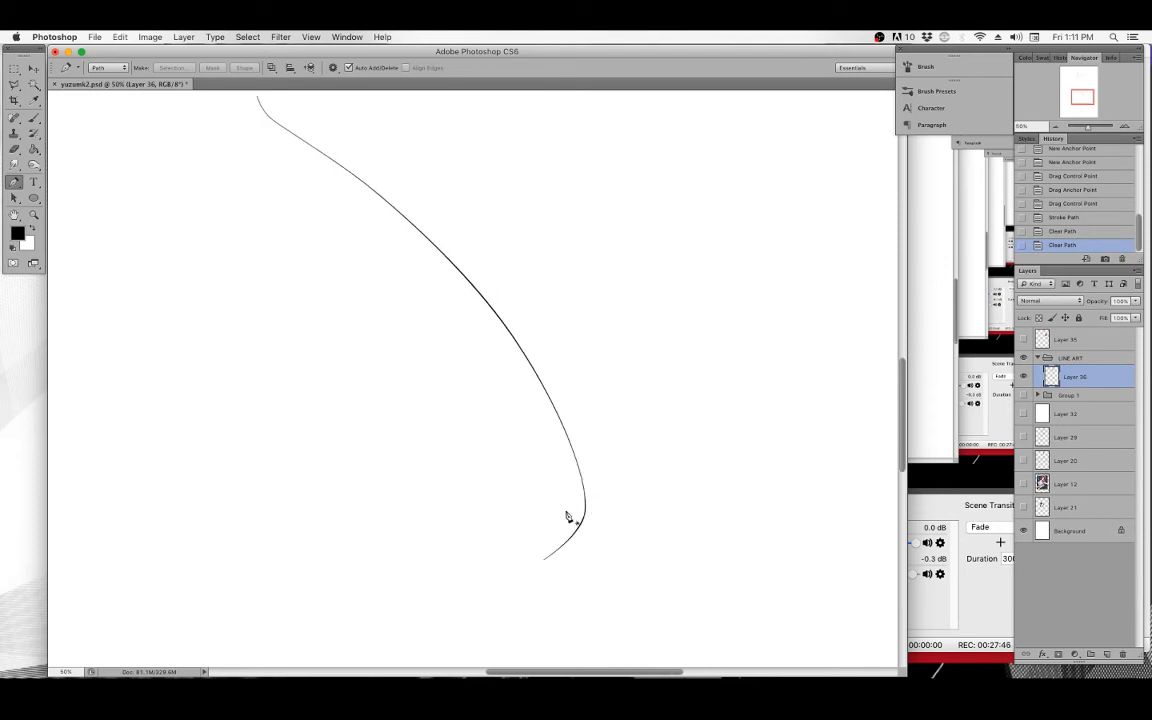
drag(560, 278, 542, 398)
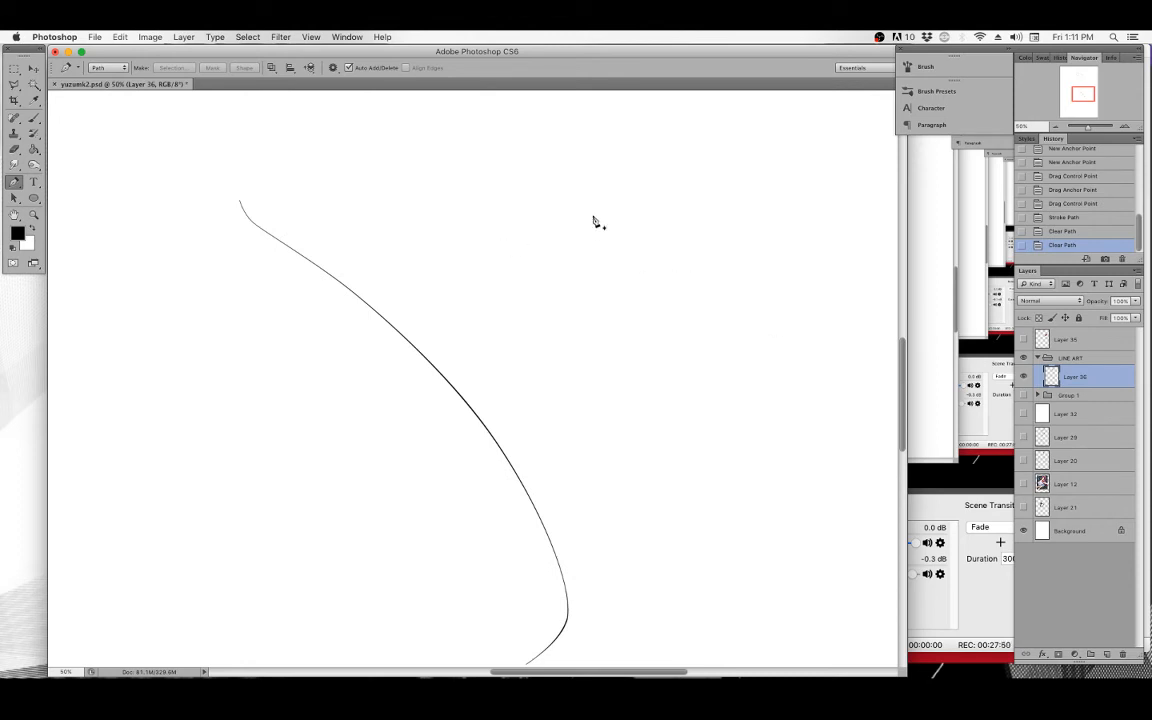
drag(586, 198, 578, 244)
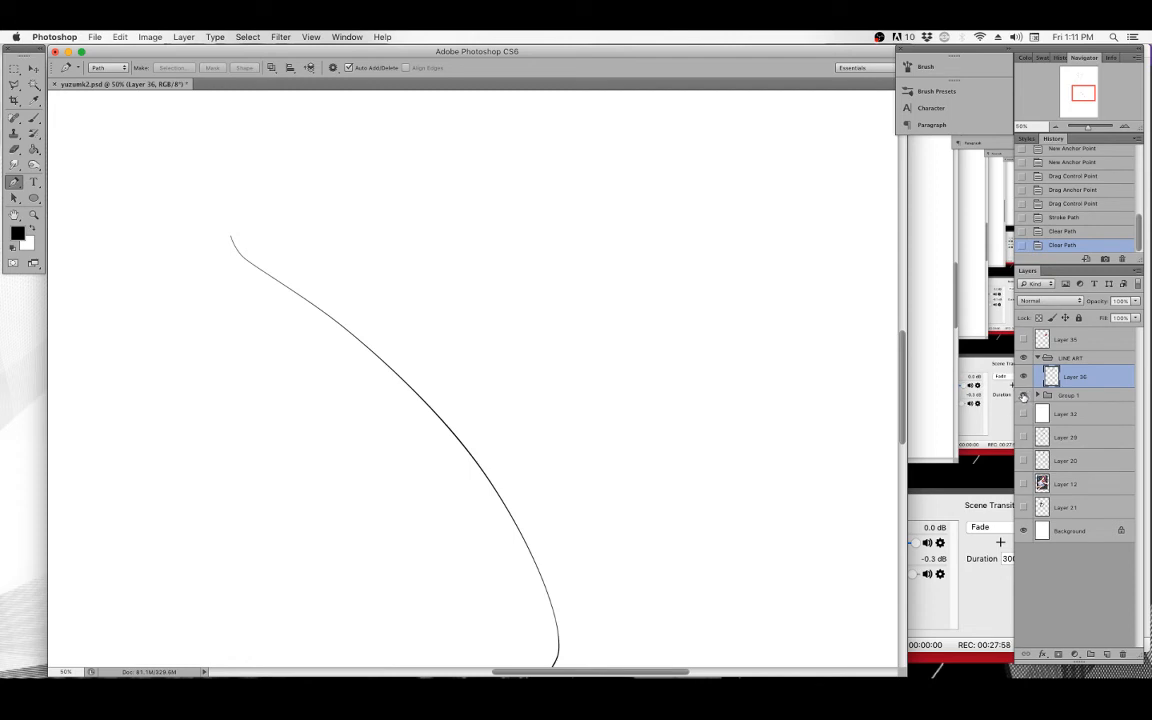
Show the sketch group again and zoom in on the face around the inked eye.
click(1023, 395)
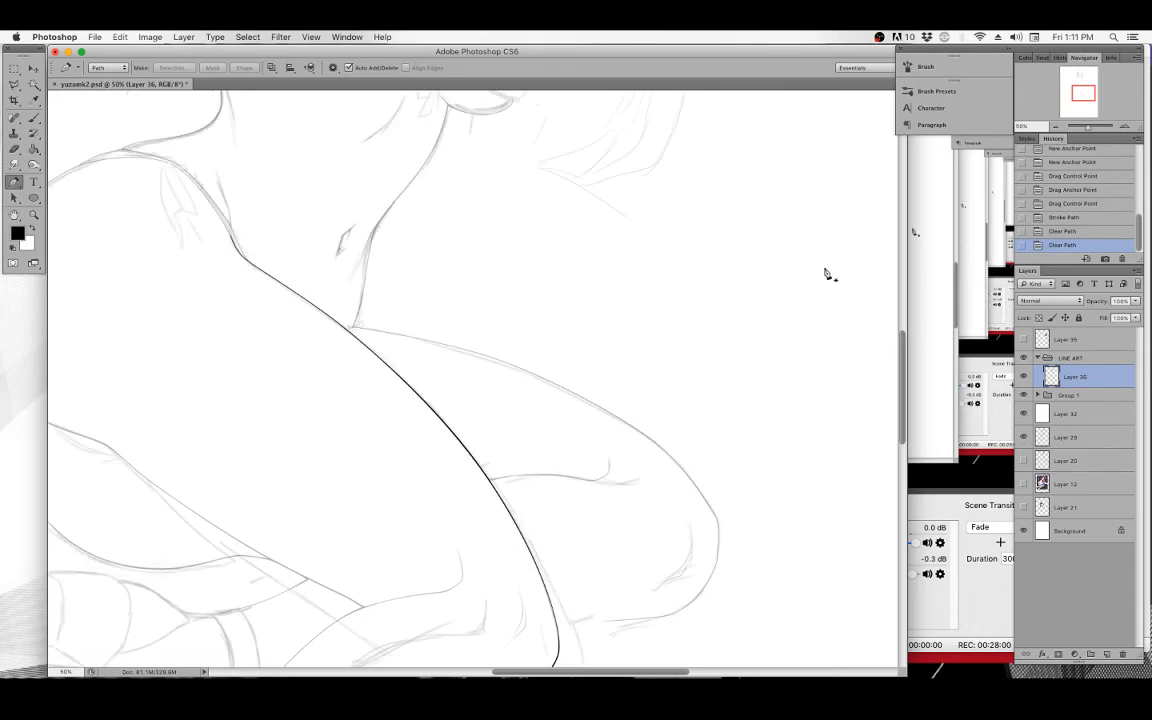
mouse_move(823, 270)
mouse_down()
mouse_move(680, 388)
mouse_move(699, 440)
mouse_move(674, 419)
mouse_up()
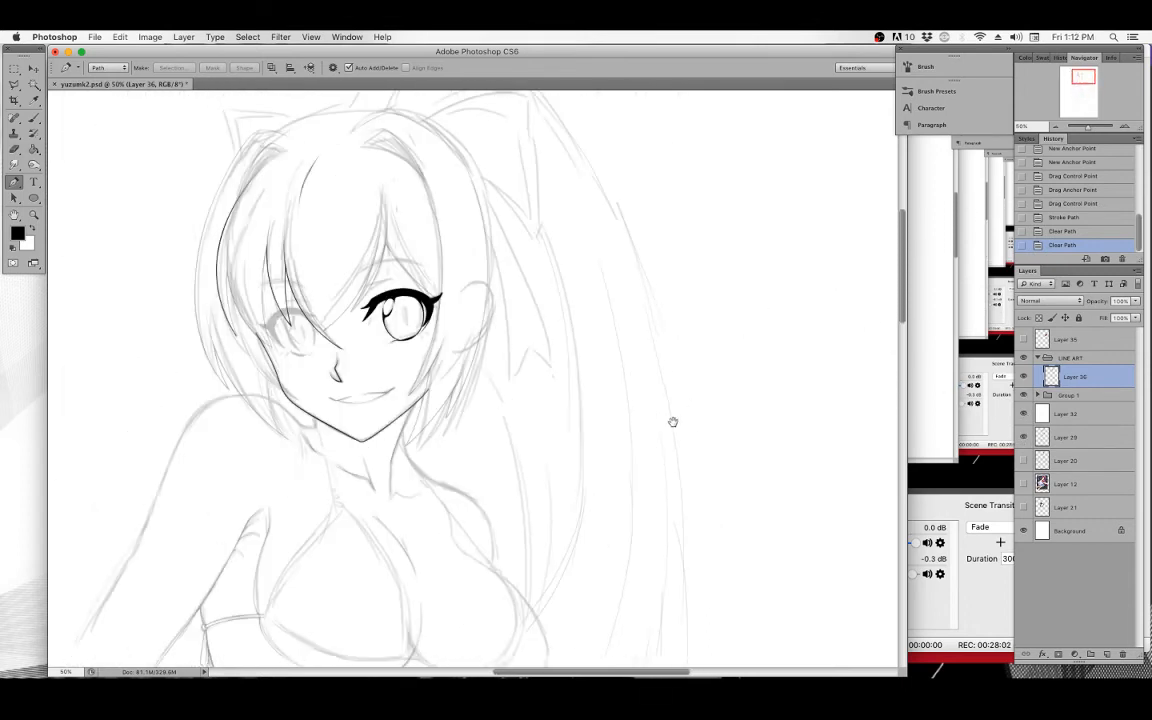
drag(666, 316, 695, 348)
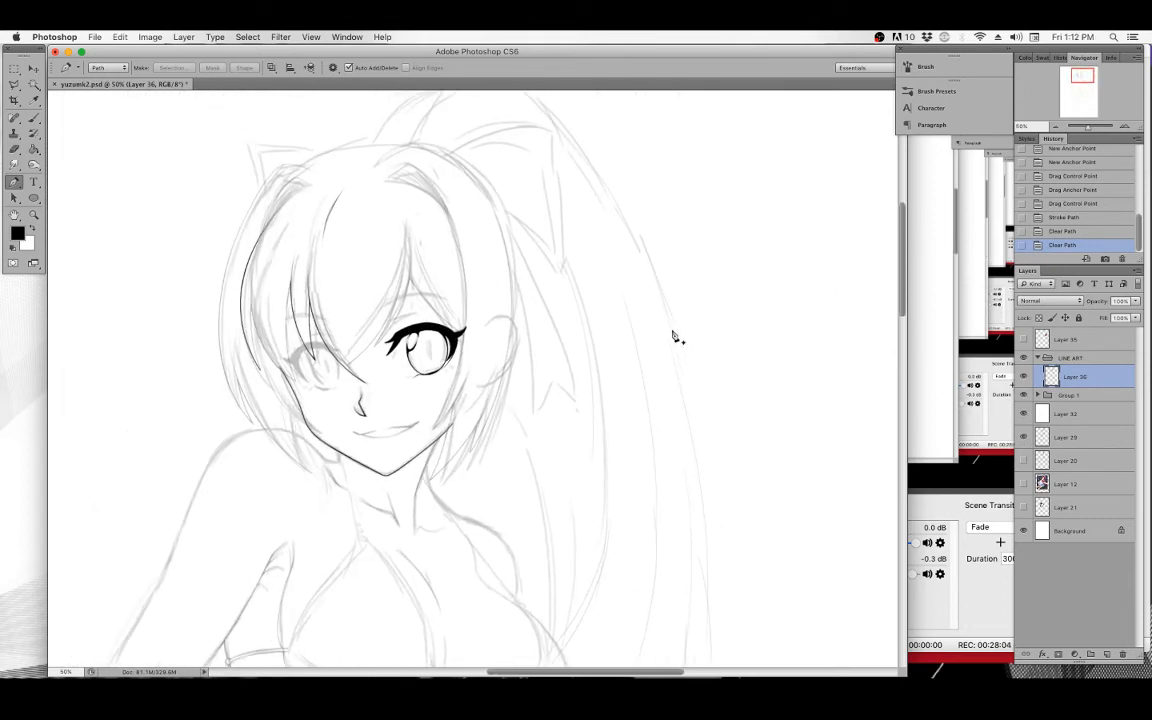
click(33, 118)
key(z)
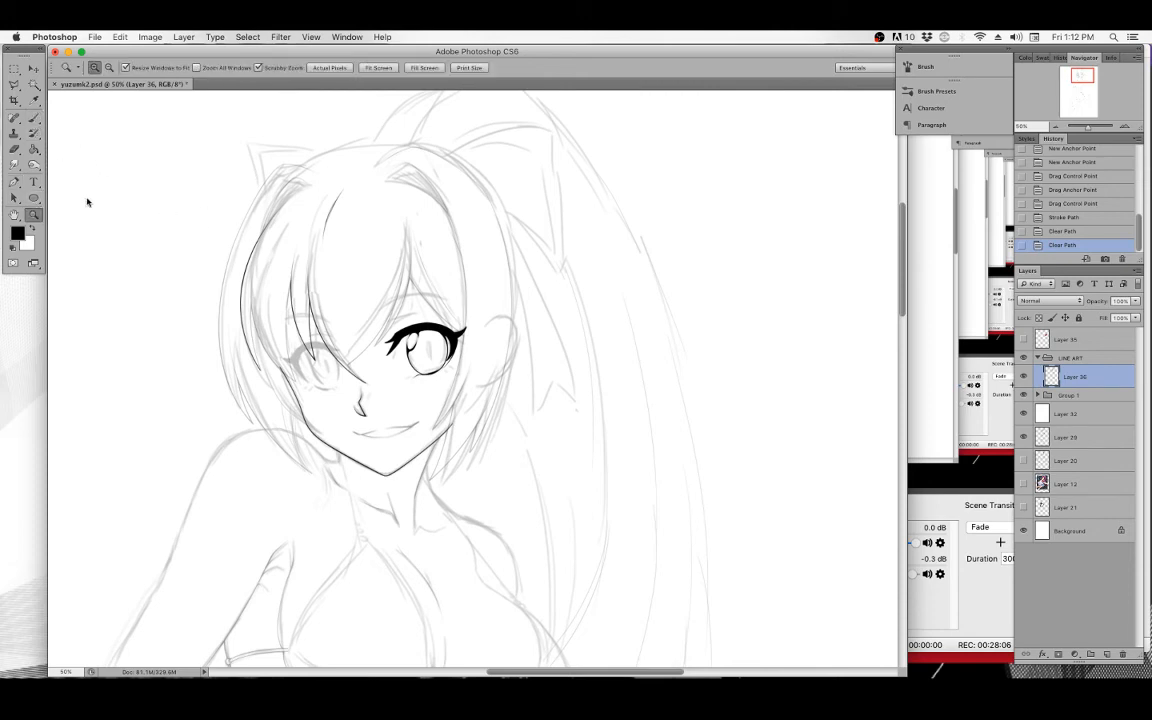
click(340, 305)
click(341, 300)
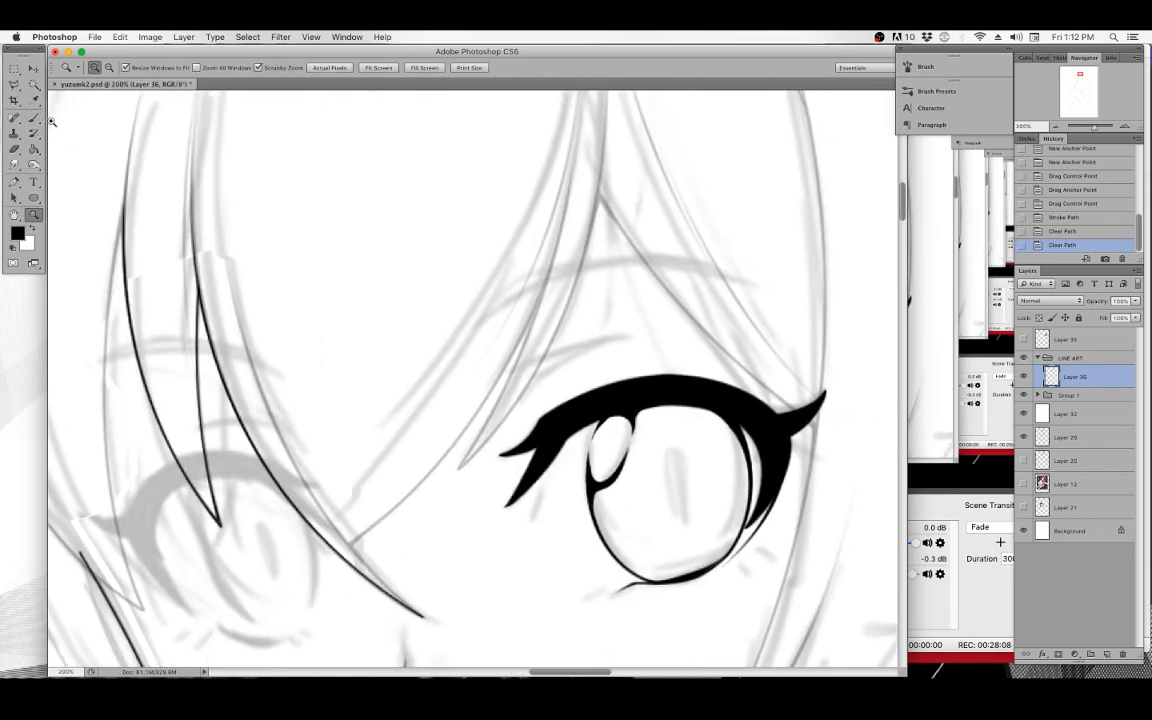
Draw a curved Pen path for a hair strand falling over the eye, adjusting its anchor and curve handles.
click(31, 117)
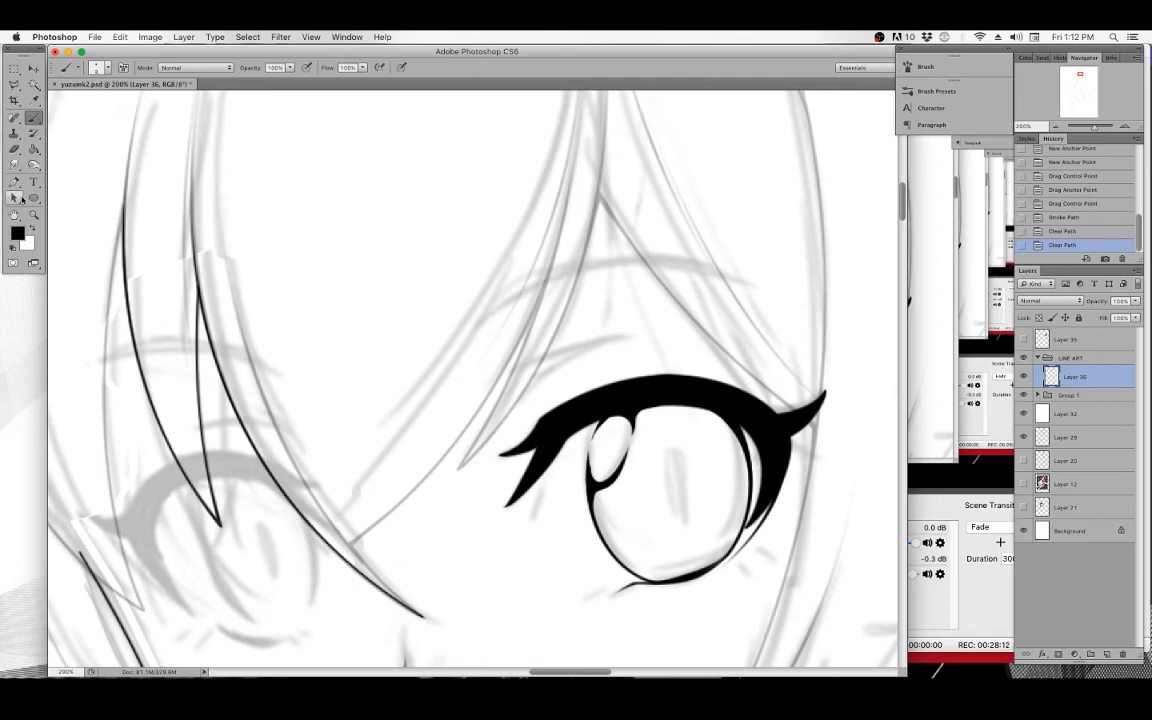
key(p)
scroll(265, 205, down, 3)
click(216, 167)
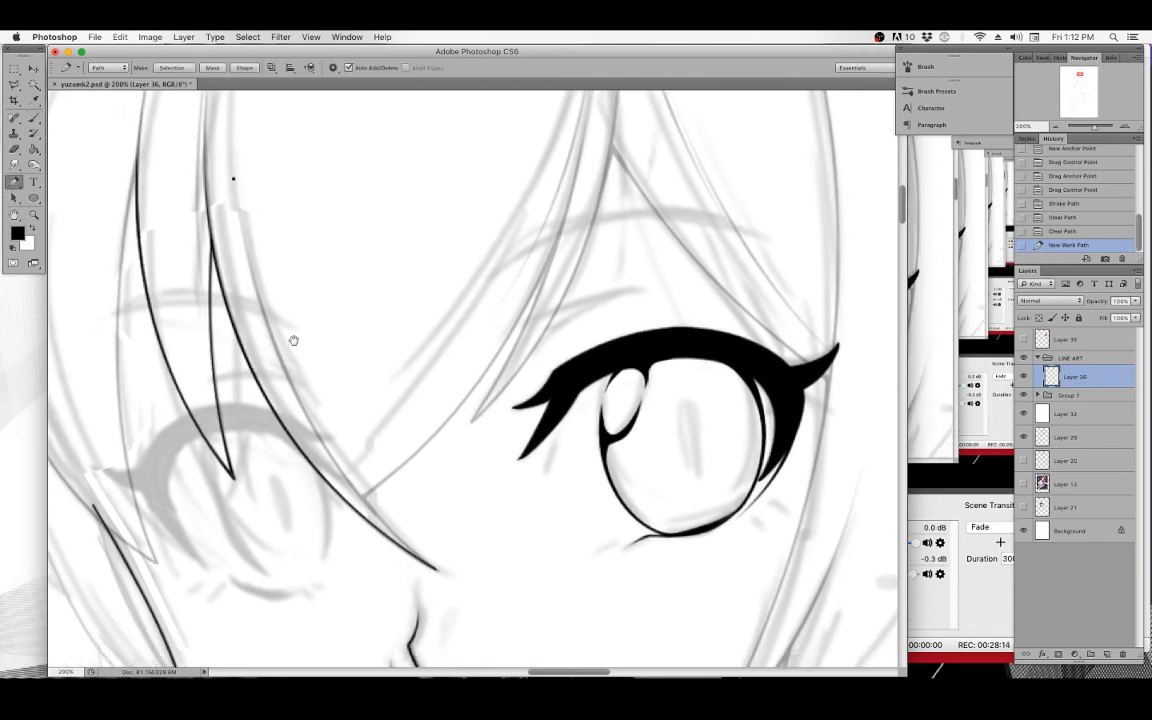
scroll(372, 443, down, 5)
scroll(372, 443, right, 2)
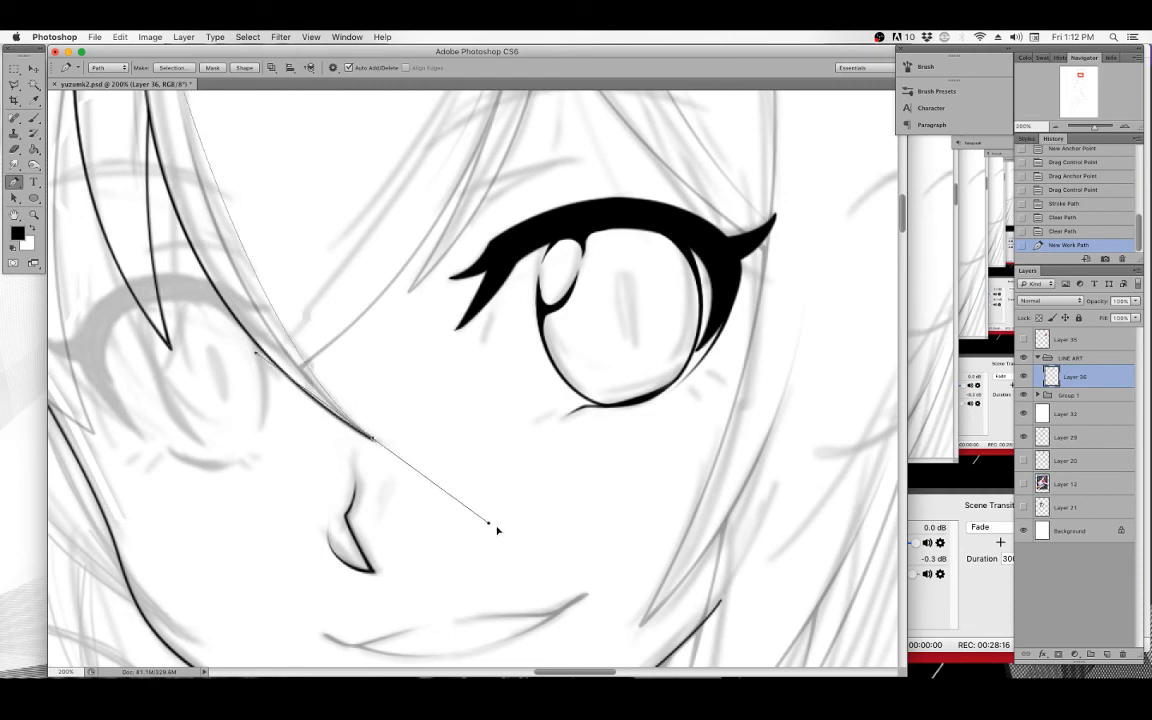
click(546, 556)
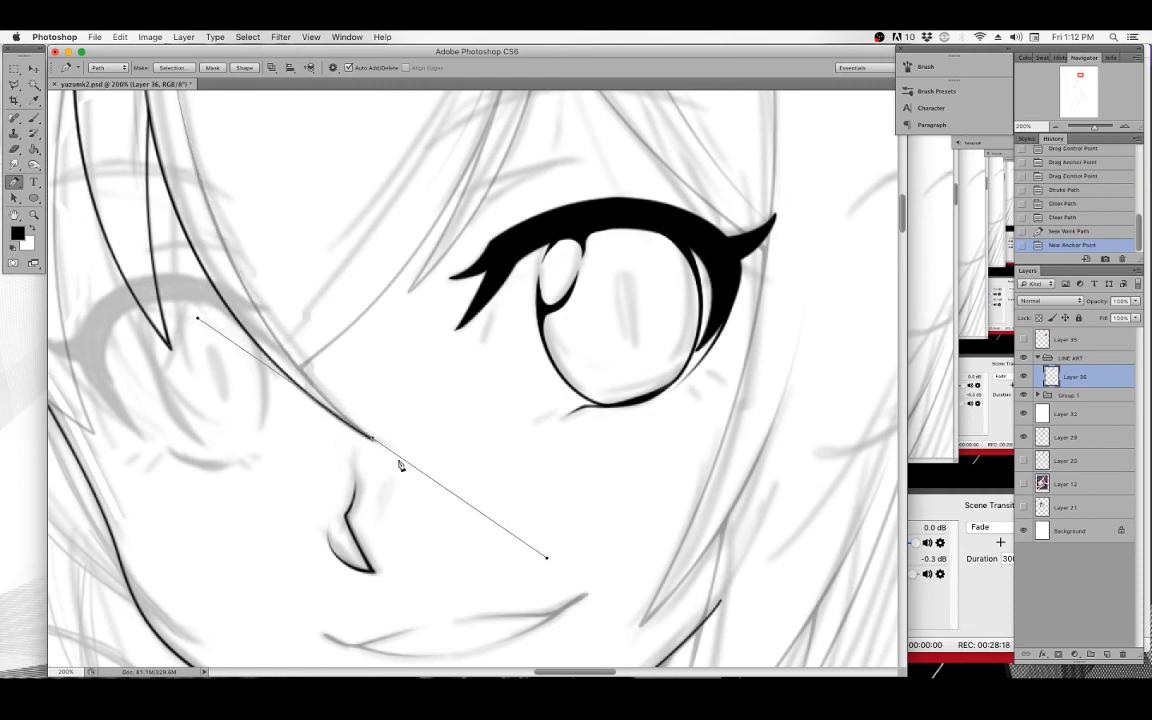
drag(373, 440, 370, 439)
drag(197, 321, 198, 312)
scroll(300, 225, up, 5)
scroll(300, 225, left, 2)
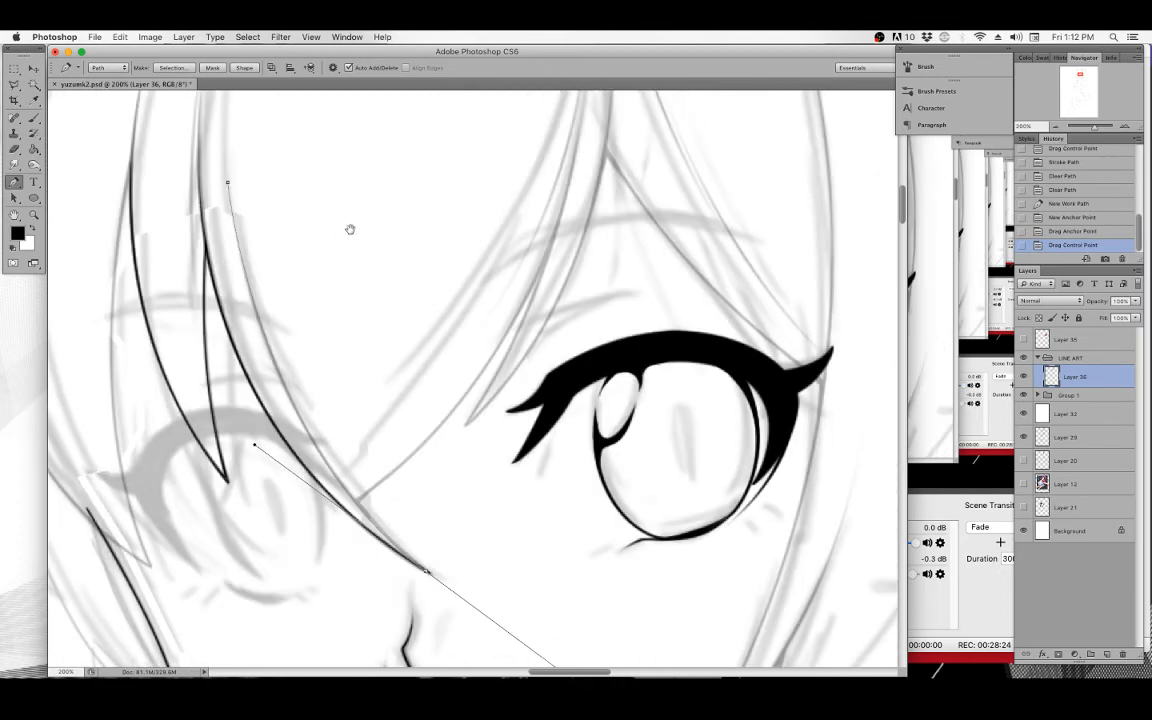
Stroke the hair strand path with the brush, with Simulate Pressure turned off.
right_click(361, 165)
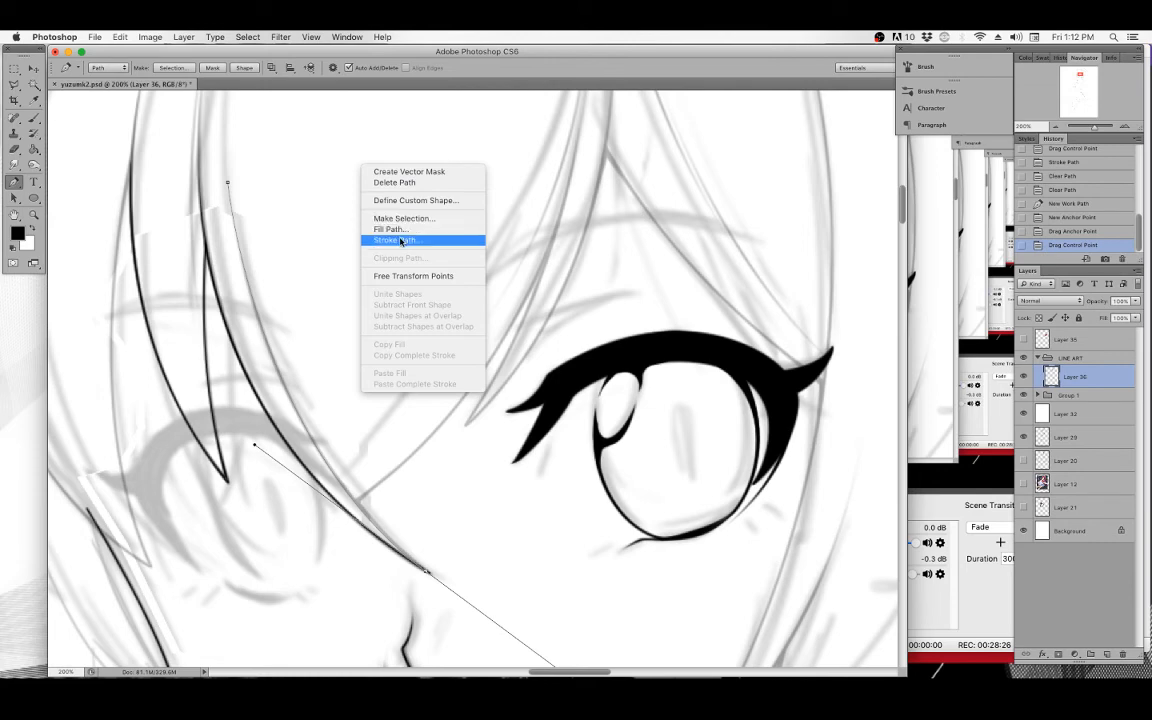
click(398, 240)
click(456, 361)
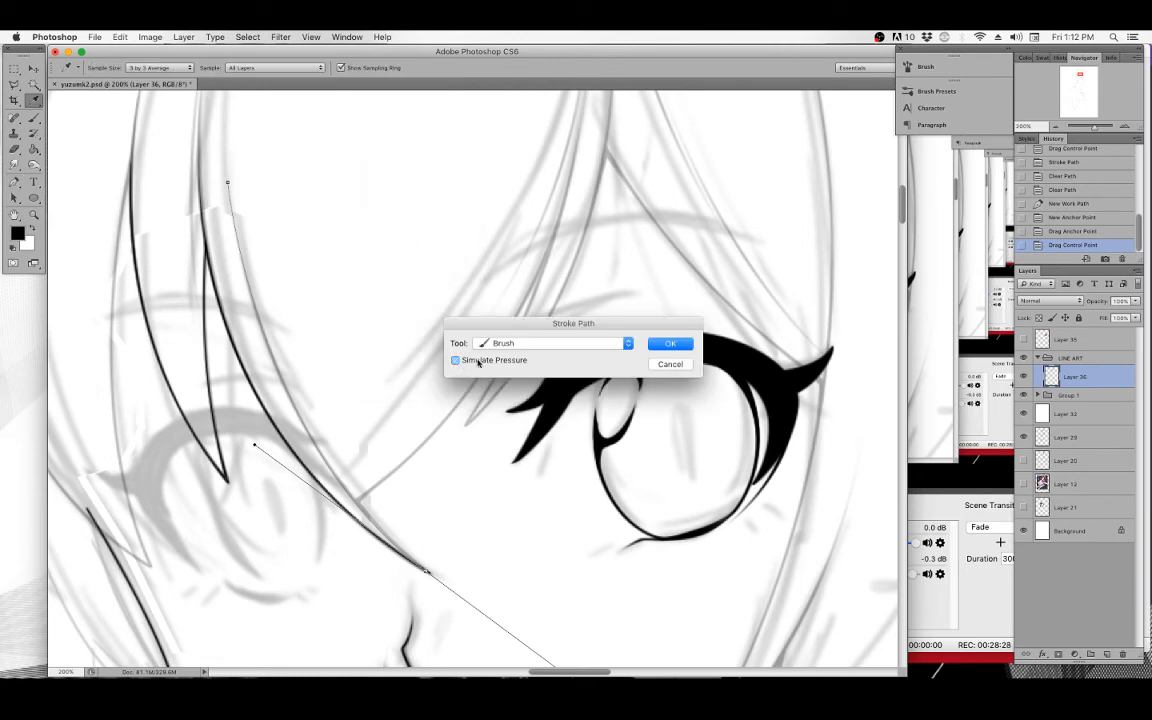
click(664, 343)
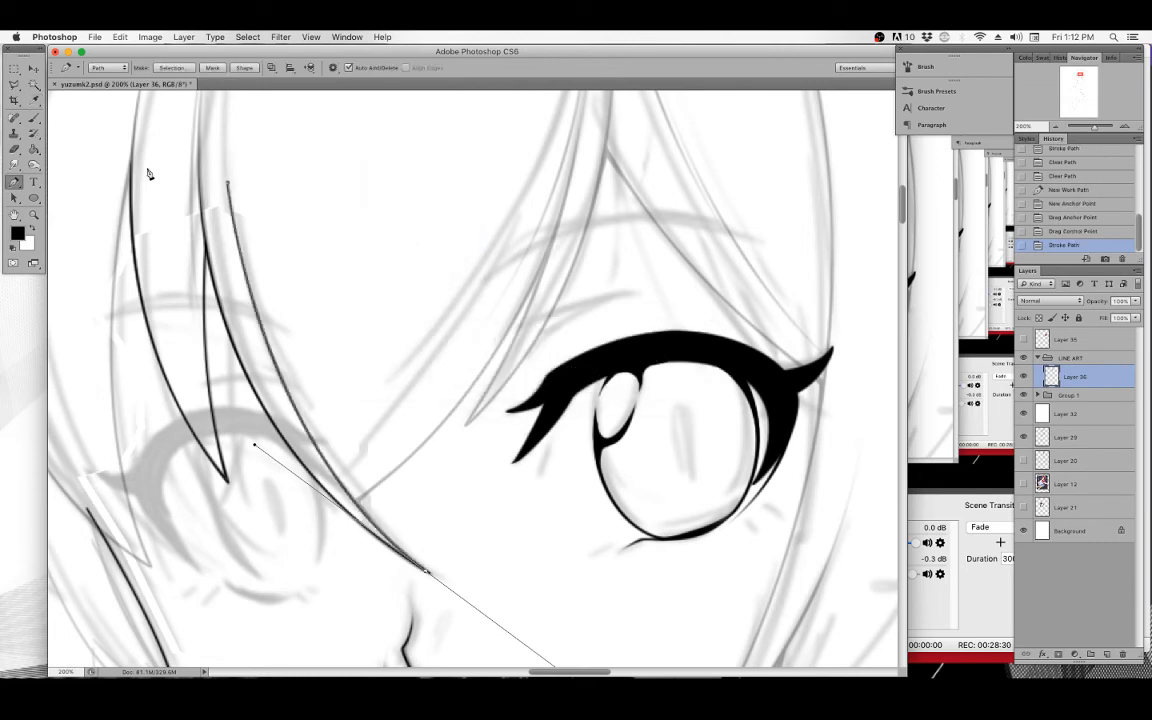
Erase the freshly stroked hair line along the path with the Eraser.
click(34, 117)
drag(230, 176, 245, 246)
mouse_move(231, 190)
mouse_down()
mouse_move(247, 300)
mouse_move(267, 332)
mouse_up()
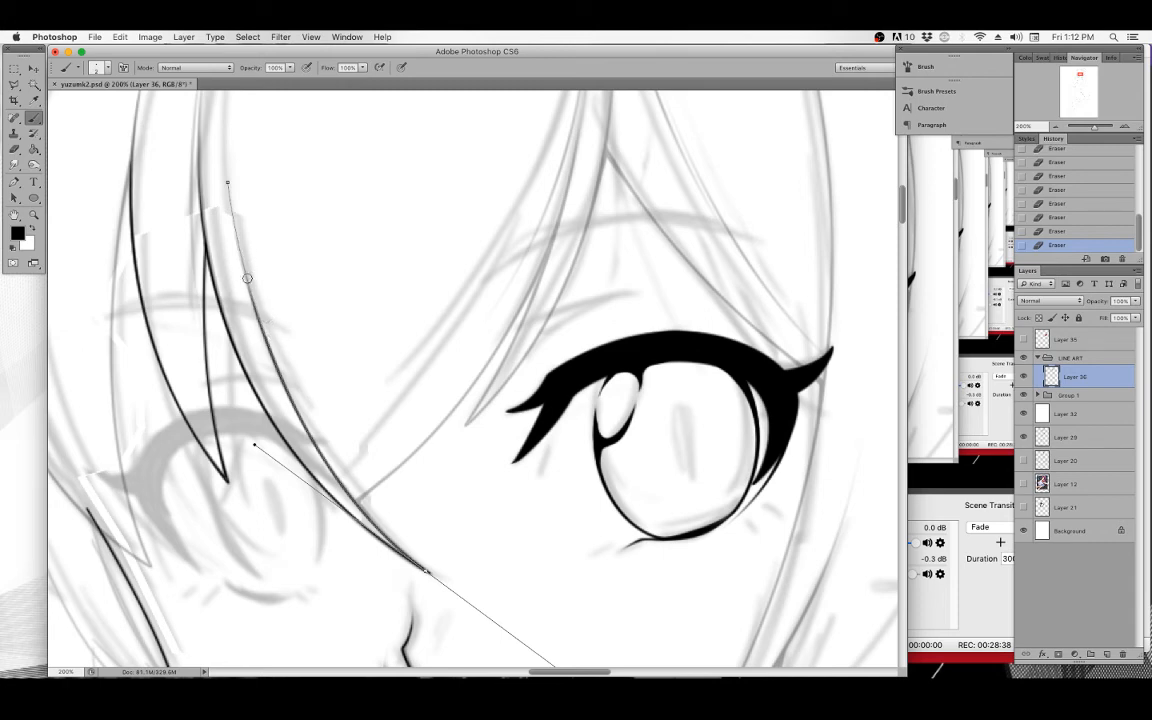
drag(238, 250, 260, 330)
Stroke the hair strand path again with the brush and delete the work path.
key(i)
right_click(313, 203)
click(343, 270)
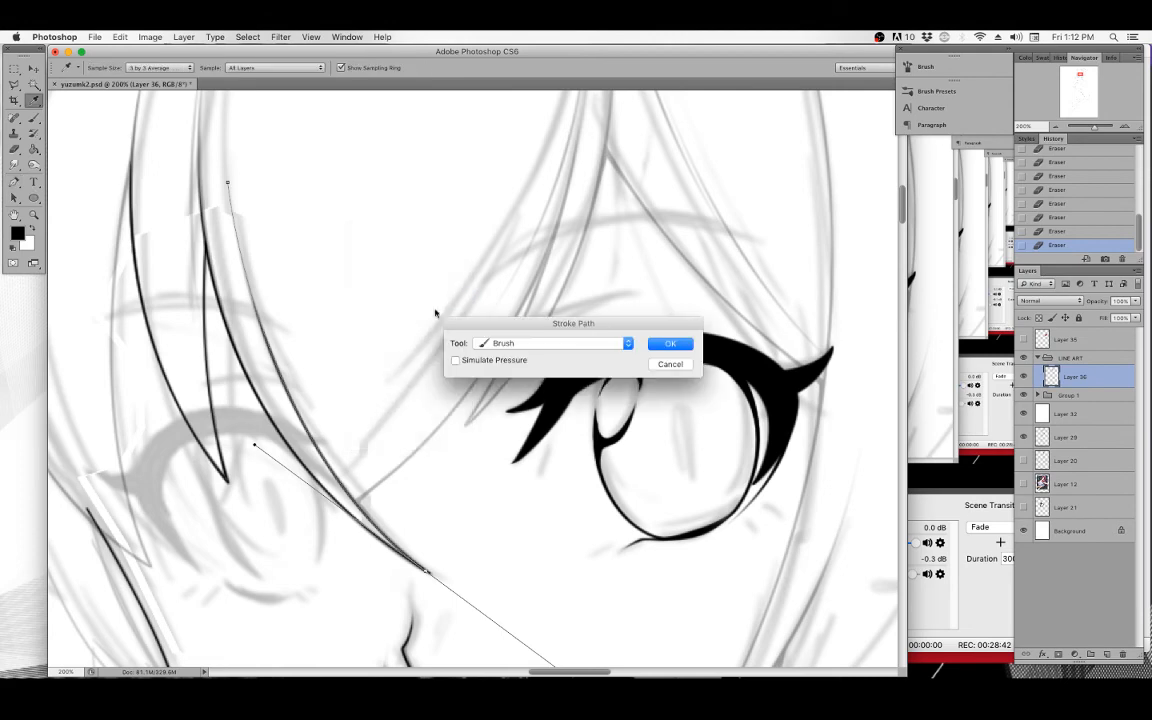
click(671, 346)
key(p)
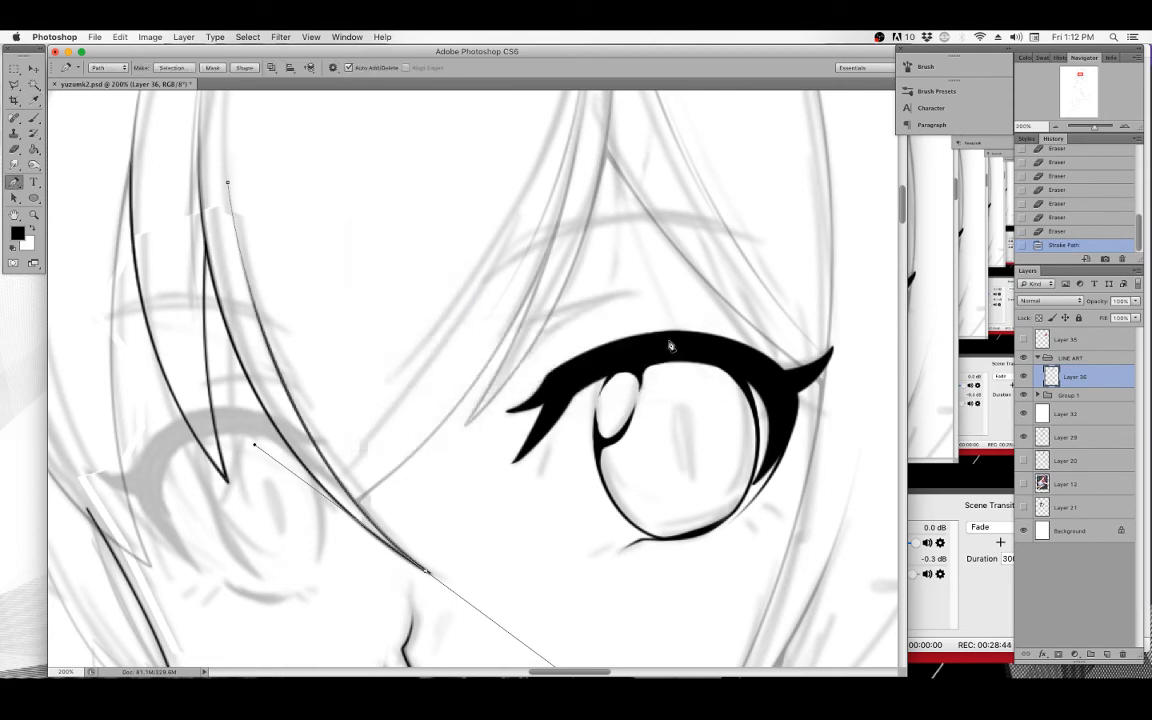
key(Delete)
key(Delete)
Draw a curved Pen path for the hair strand above the eye.
drag(337, 409, 274, 572)
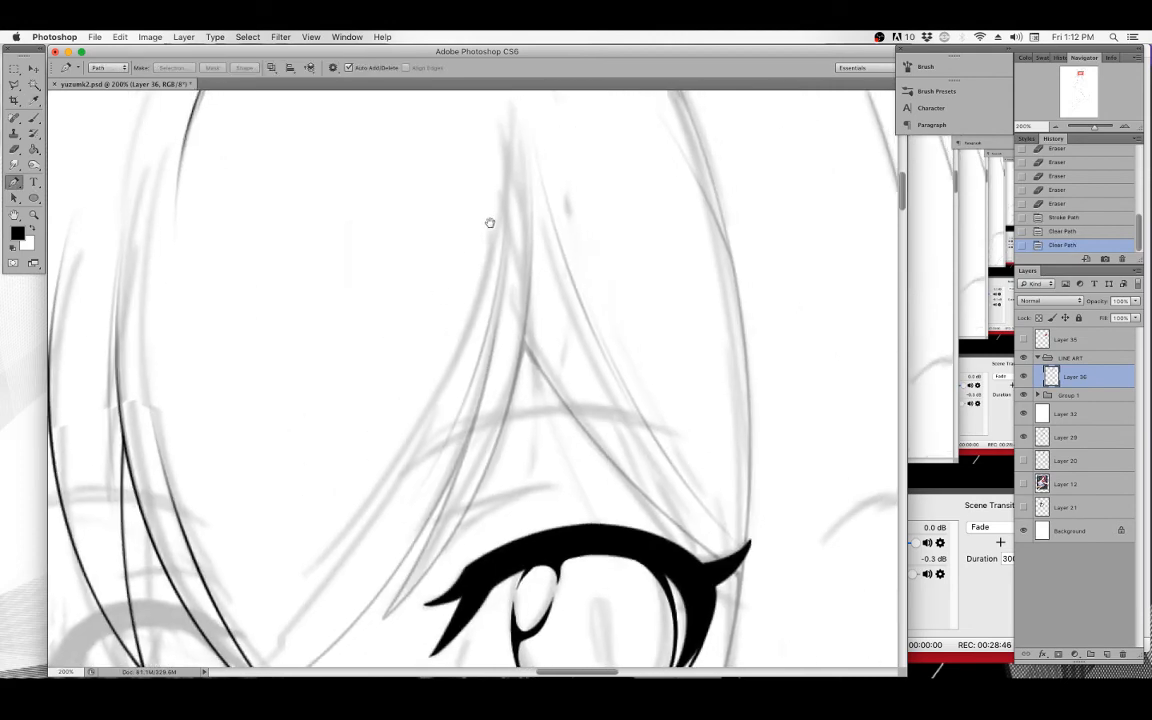
click(507, 175)
drag(398, 518, 424, 487)
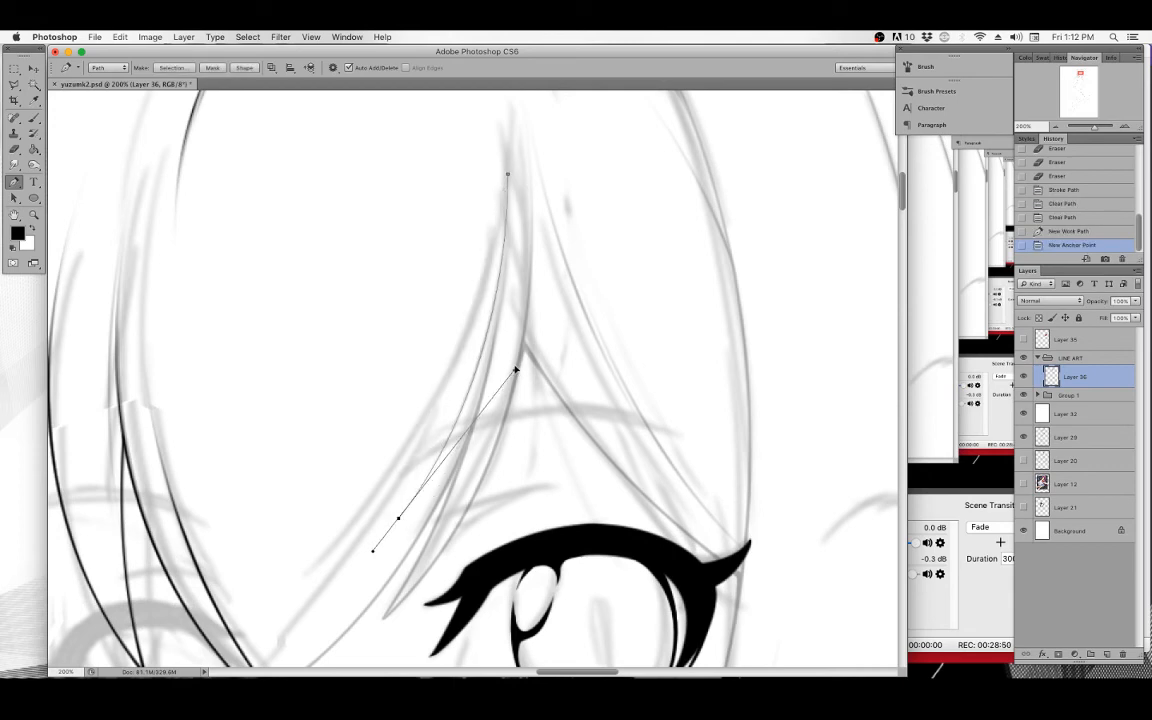
Stroke that path with the brush using Simulate Pressure and delete the work path.
right_click(472, 273)
click(519, 348)
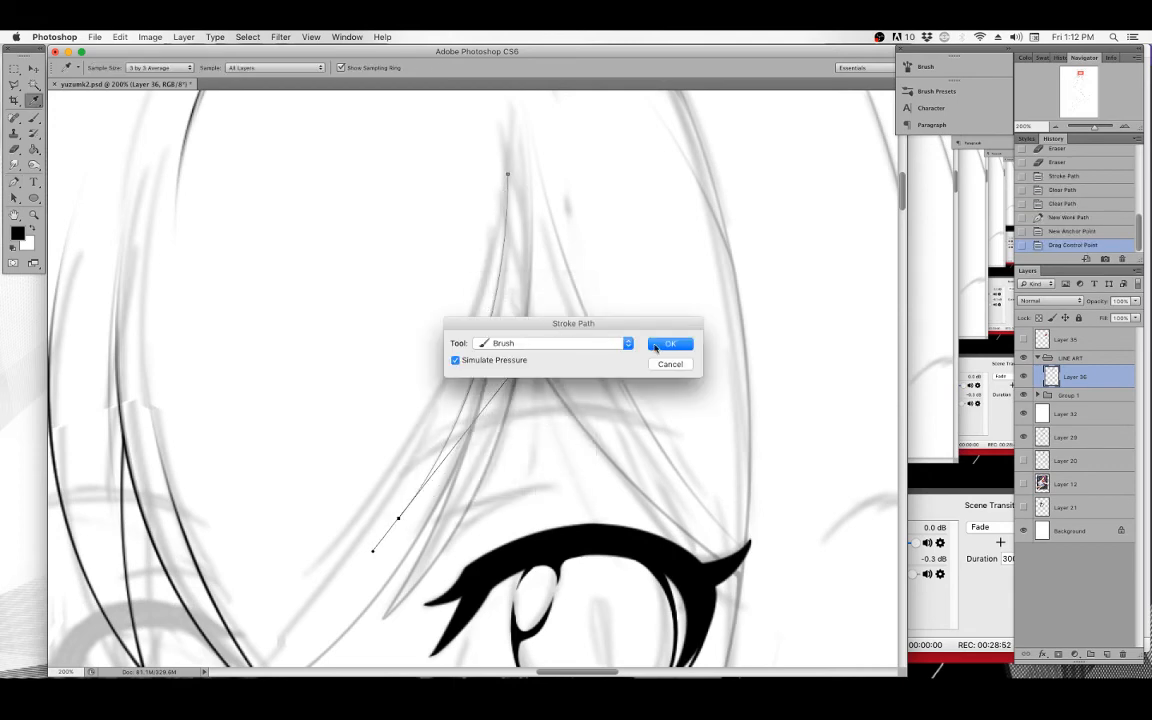
click(656, 348)
key(BackSpace)
key(BackSpace)
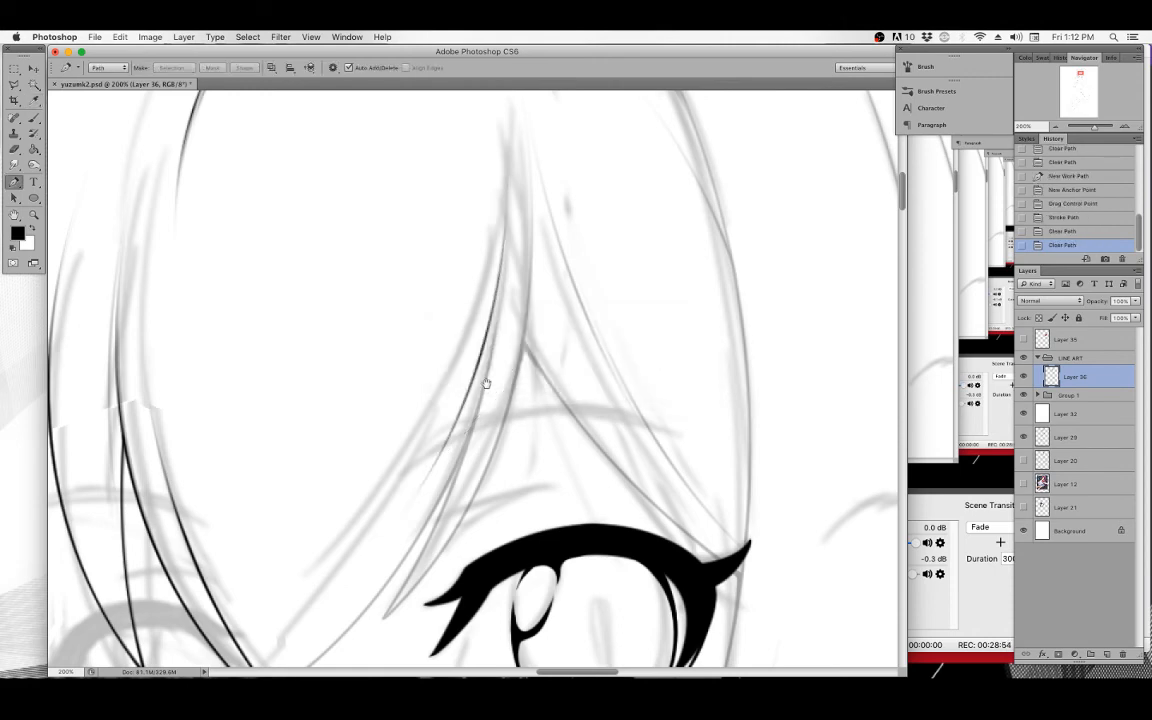
Zoom in to 400% where two hair strands meet and draw a short Pen path joining them.
drag(488, 380, 498, 270)
drag(283, 367, 463, 316)
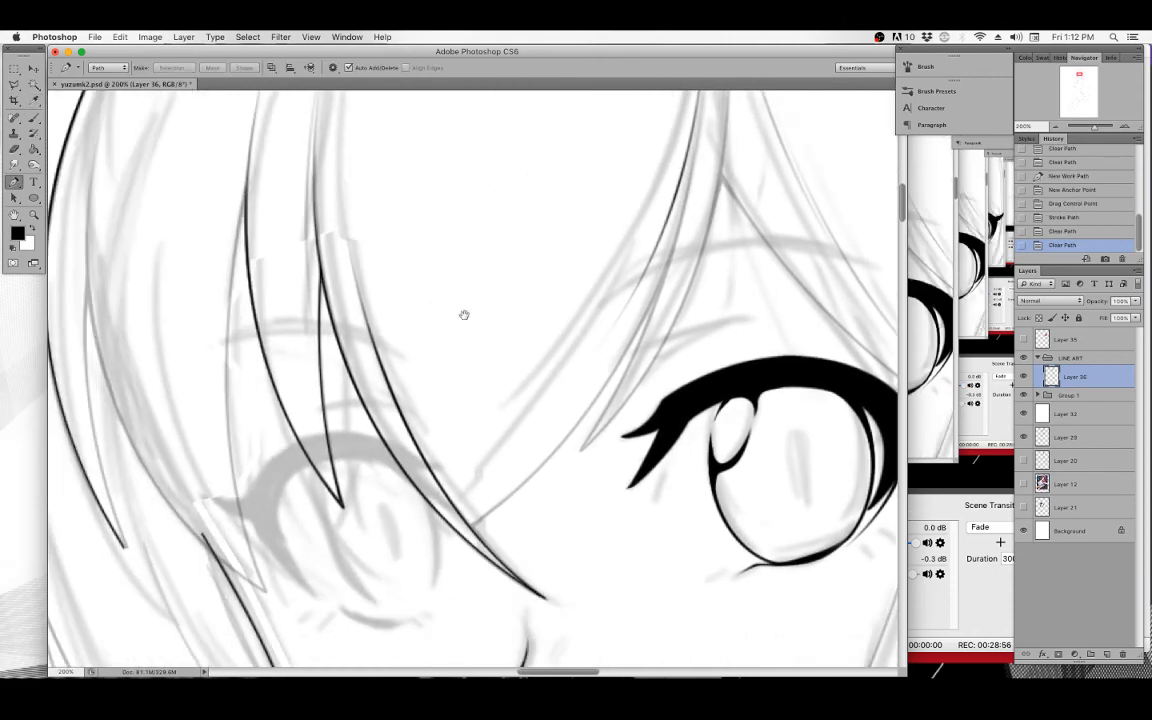
click(34, 215)
click(312, 240)
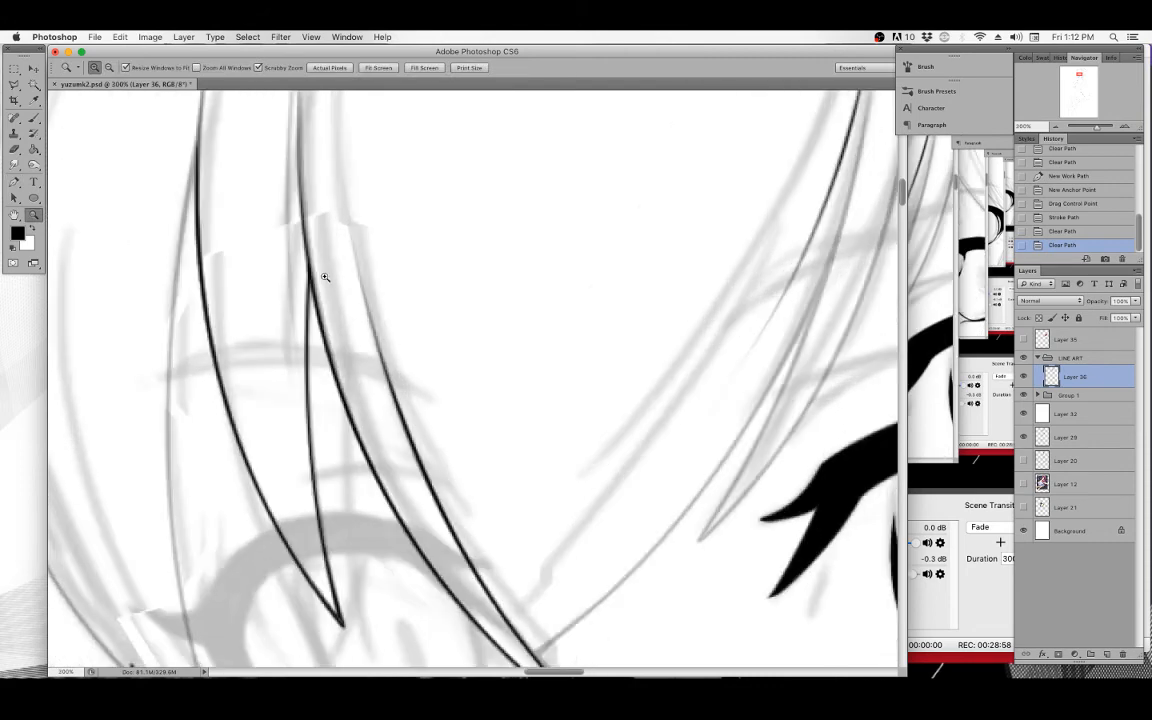
click(14, 178)
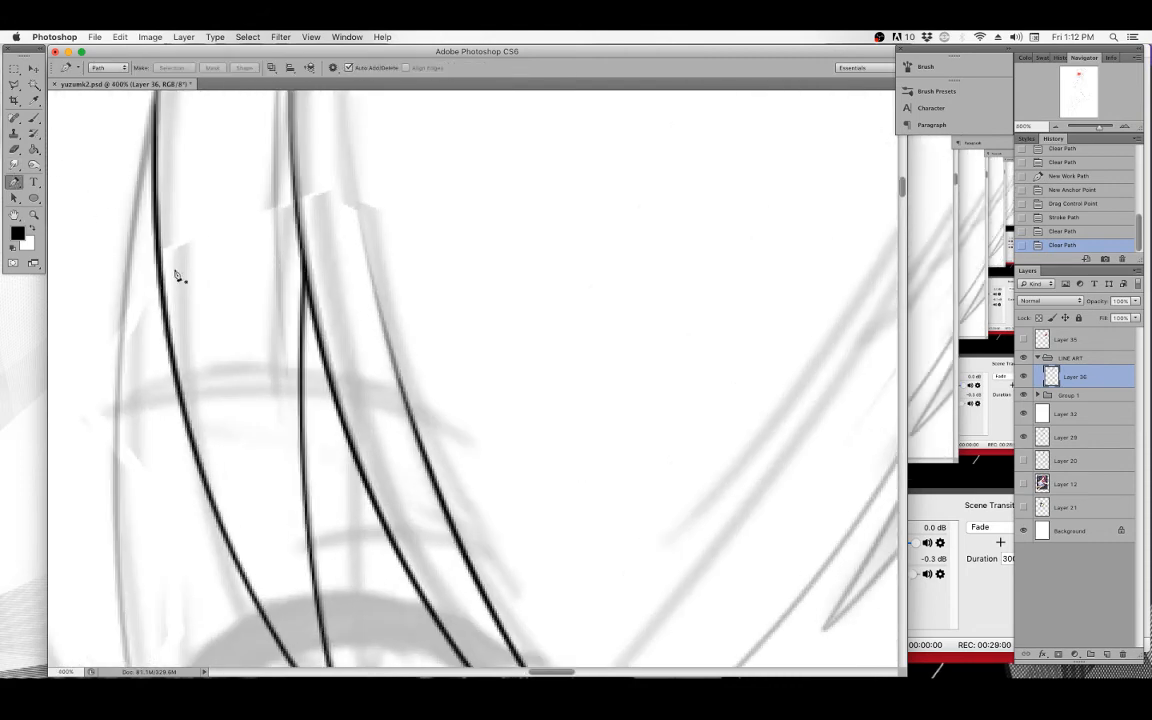
click(328, 383)
click(307, 293)
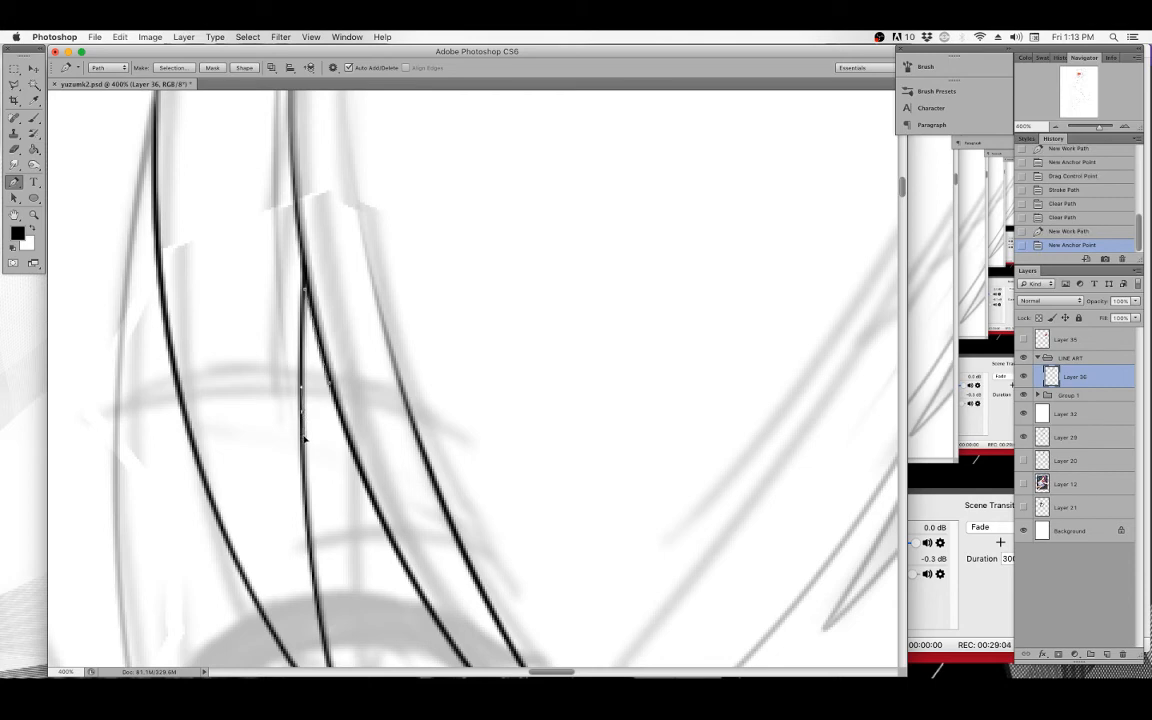
click(300, 310)
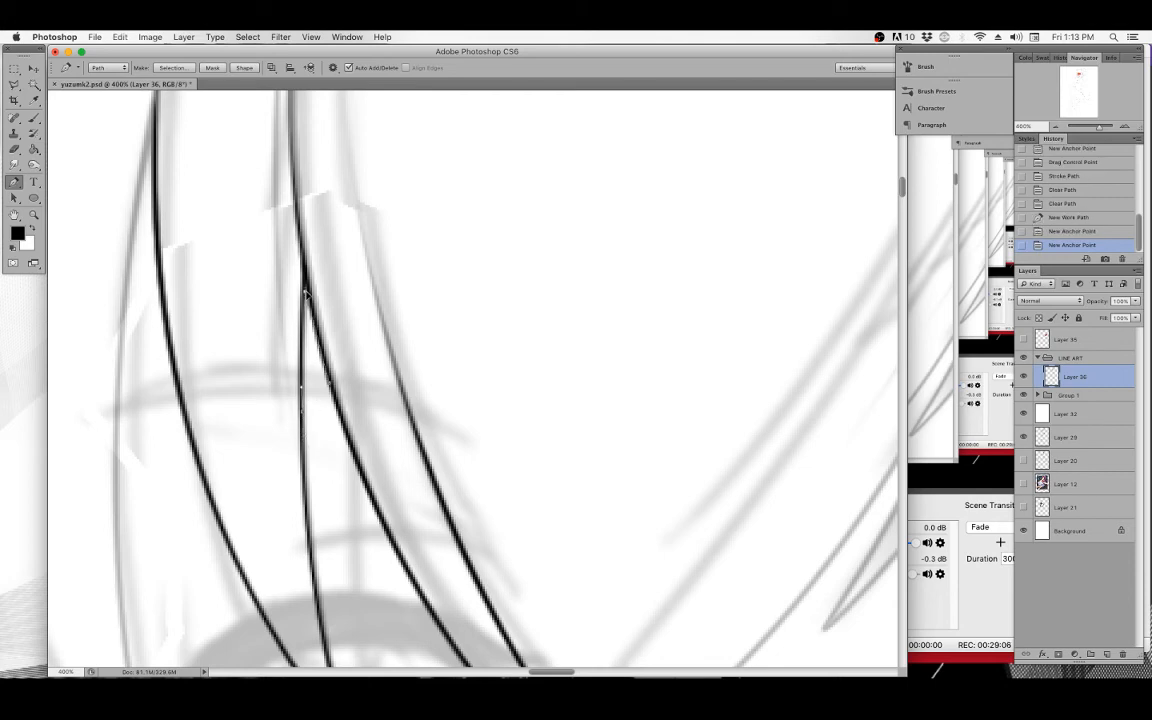
Stroke the joining path with the brush using Simulate Pressure and delete the work path.
right_click(318, 237)
click(362, 297)
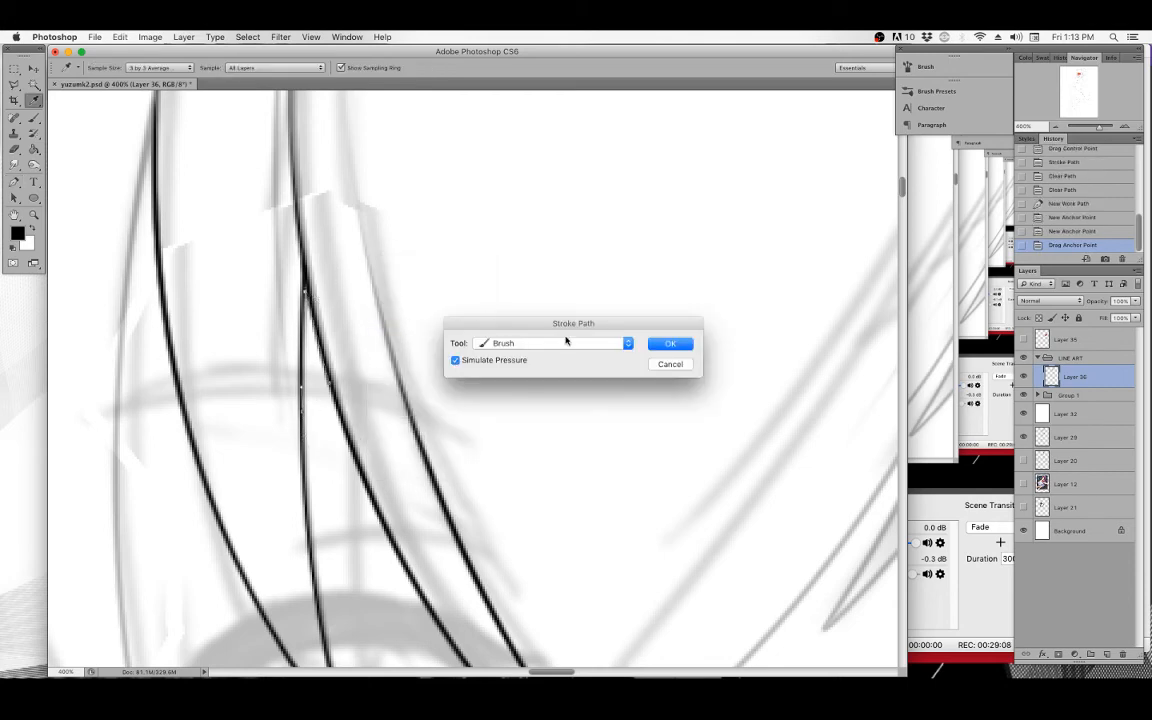
click(667, 344)
key(Delete)
key(Delete)
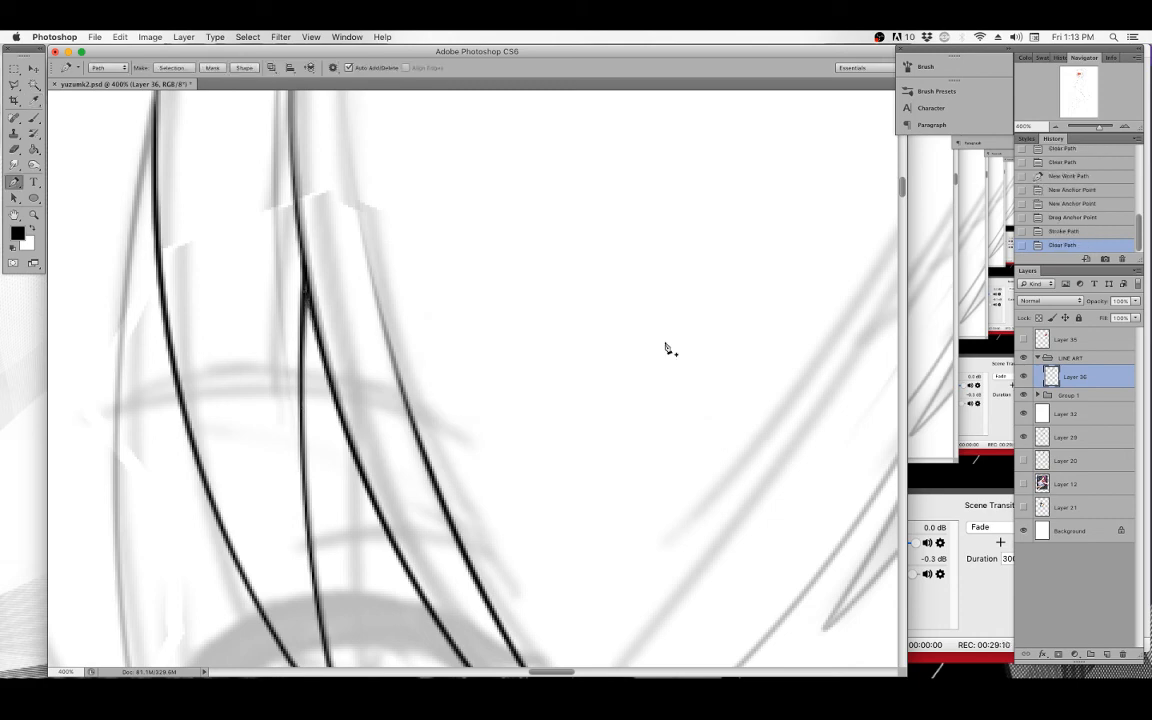
Touch up the hair strand junction with a short brush stroke.
click(34, 118)
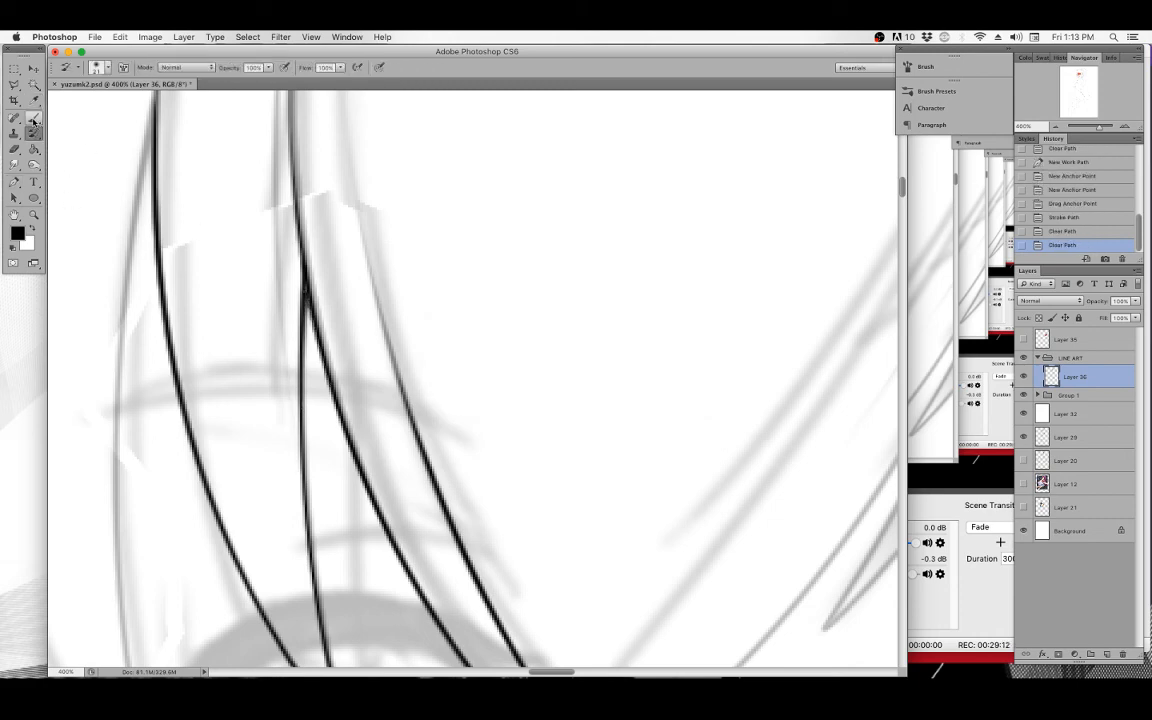
drag(305, 287, 303, 264)
Zoom out to review the inked lines over the whole figure, then zoom back in on the head.
key(super+minus)
key(super+minus)
key(super+minus)
key(super+minus)
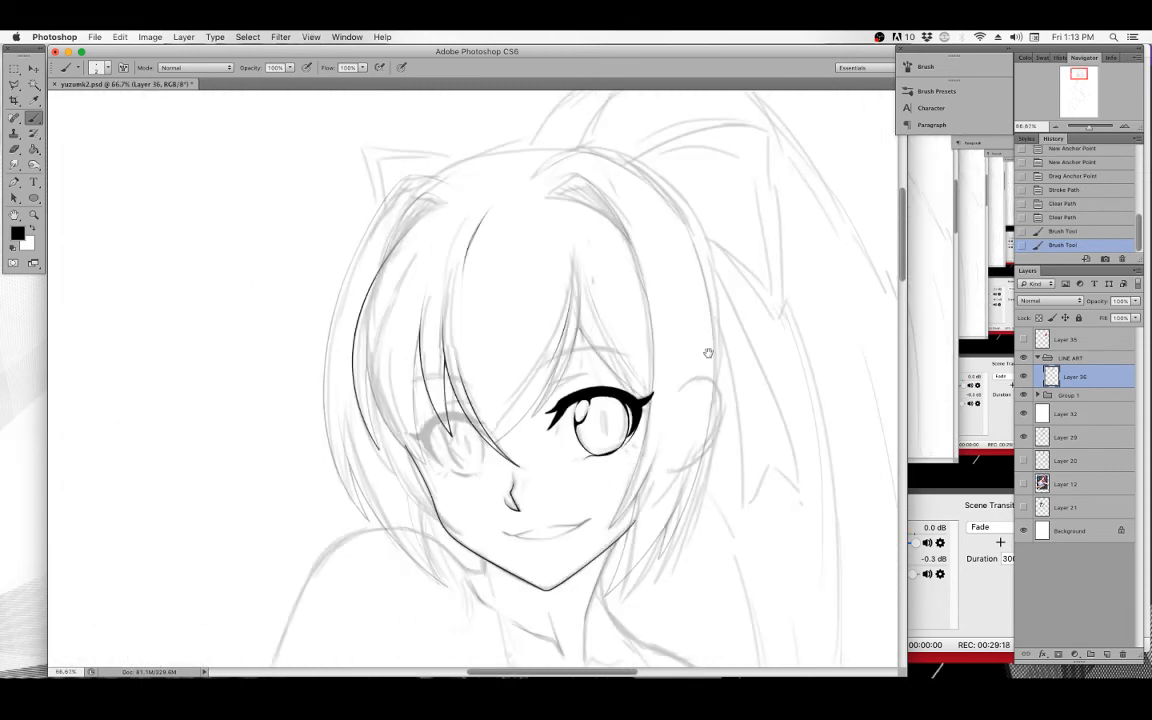
mouse_move(705, 327)
mouse_down()
mouse_move(571, 283)
mouse_move(586, 301)
mouse_move(620, 308)
mouse_move(643, 296)
mouse_move(649, 317)
mouse_move(666, 285)
mouse_move(665, 295)
mouse_up()
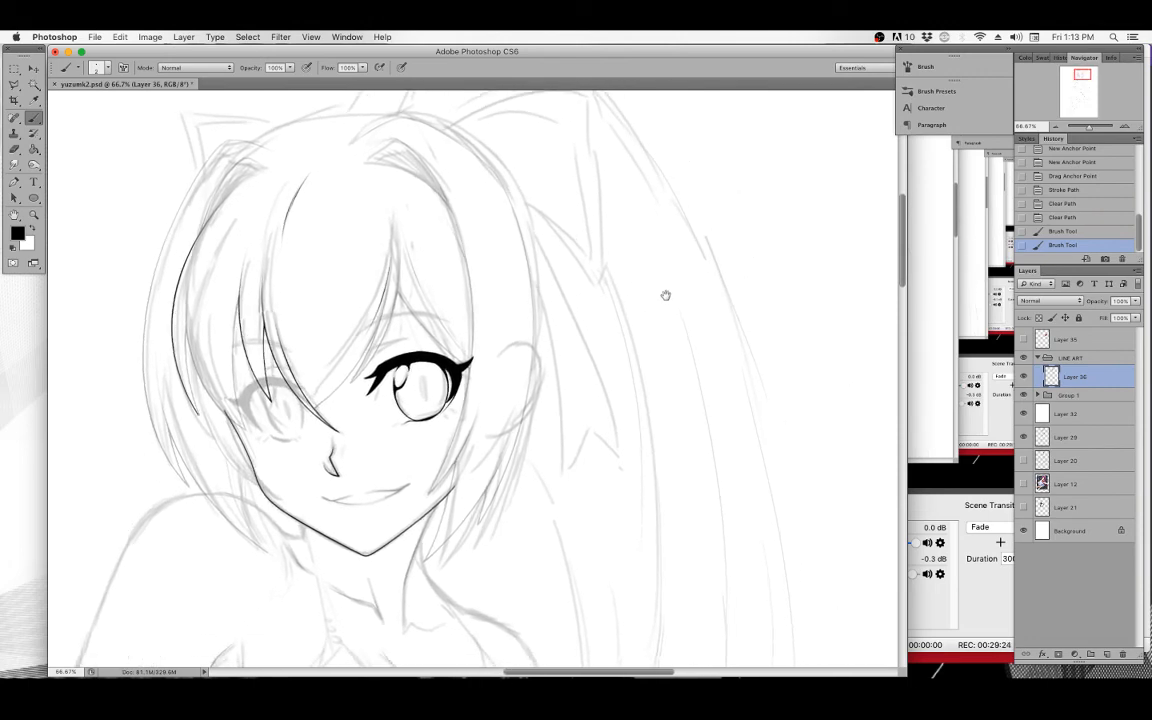
key(super+minus)
key(super+minus)
key(super+minus)
key(super+minus)
key(super+minus)
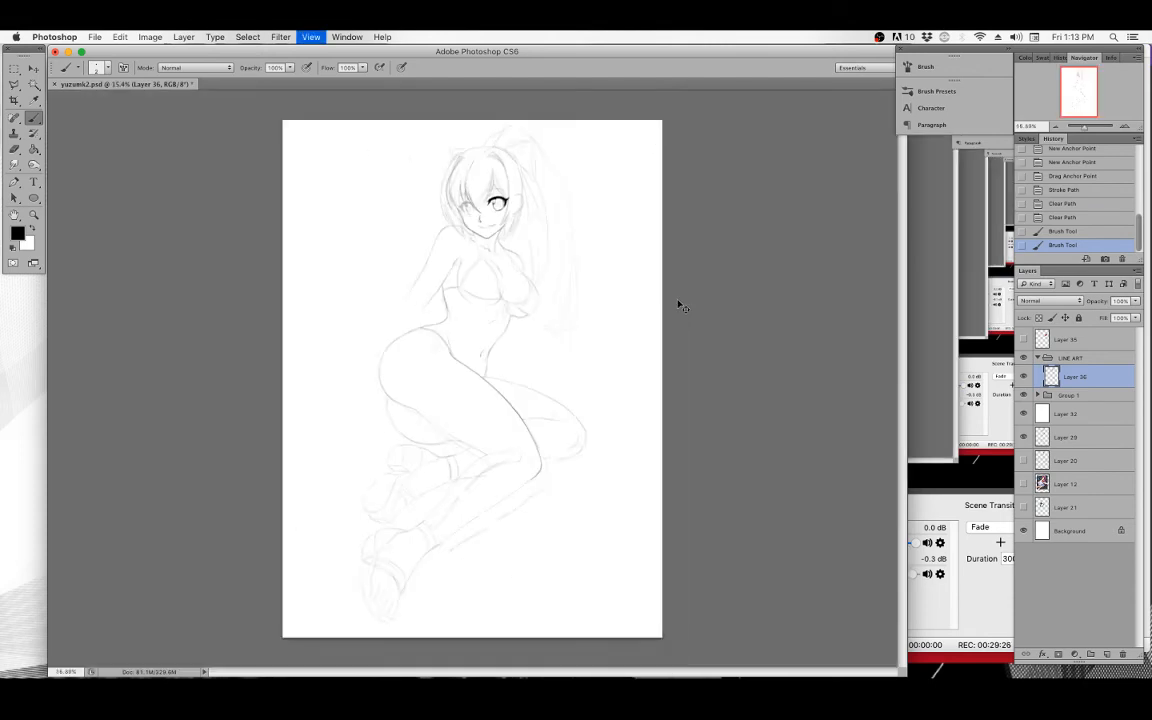
key(super+plus)
key(super+plus)
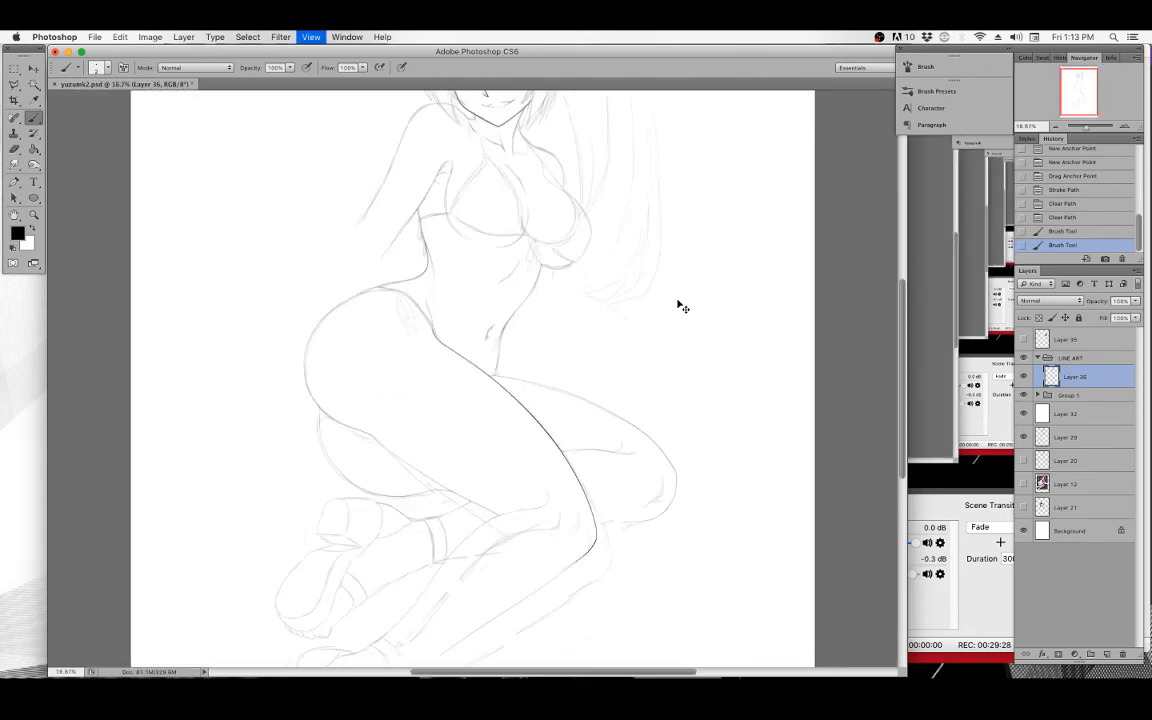
drag(556, 244, 483, 484)
click(33, 214)
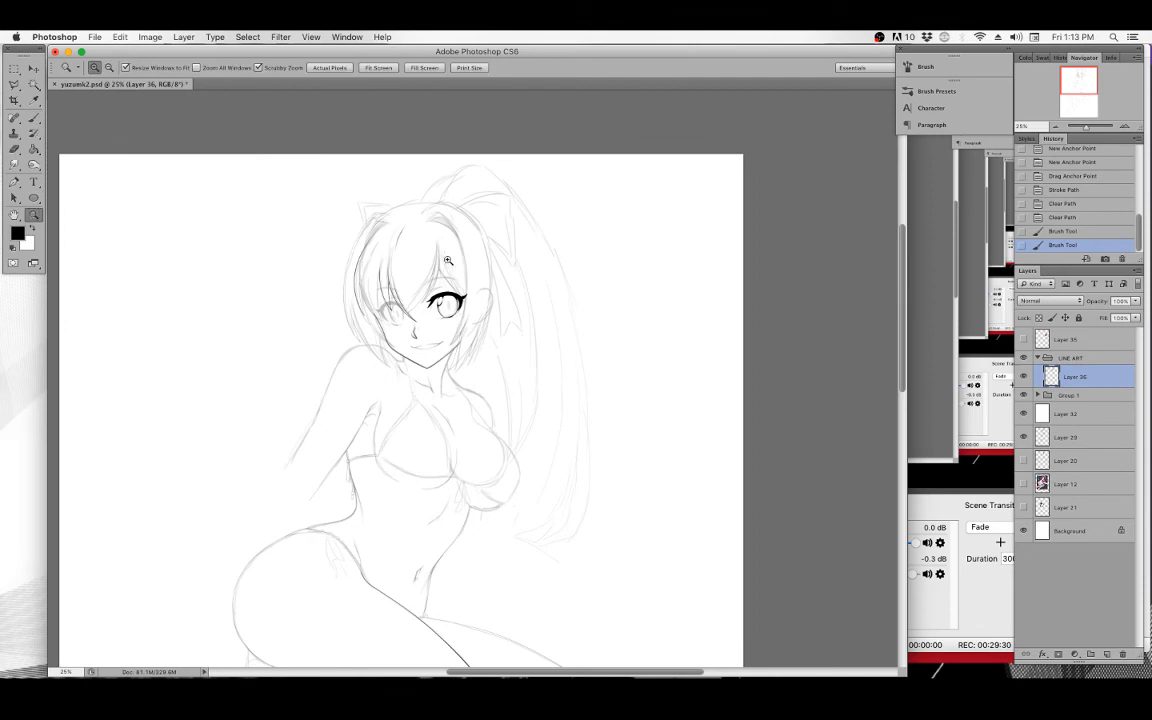
click(443, 260)
click(461, 232)
drag(502, 278, 505, 266)
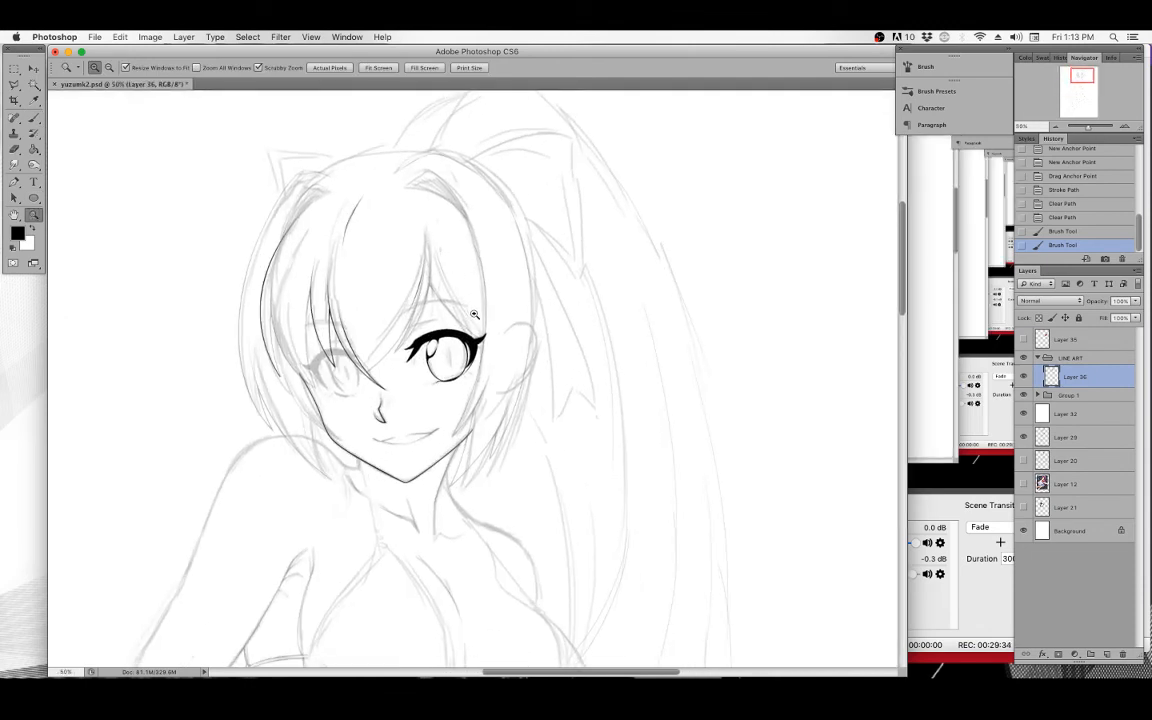
drag(608, 237, 594, 304)
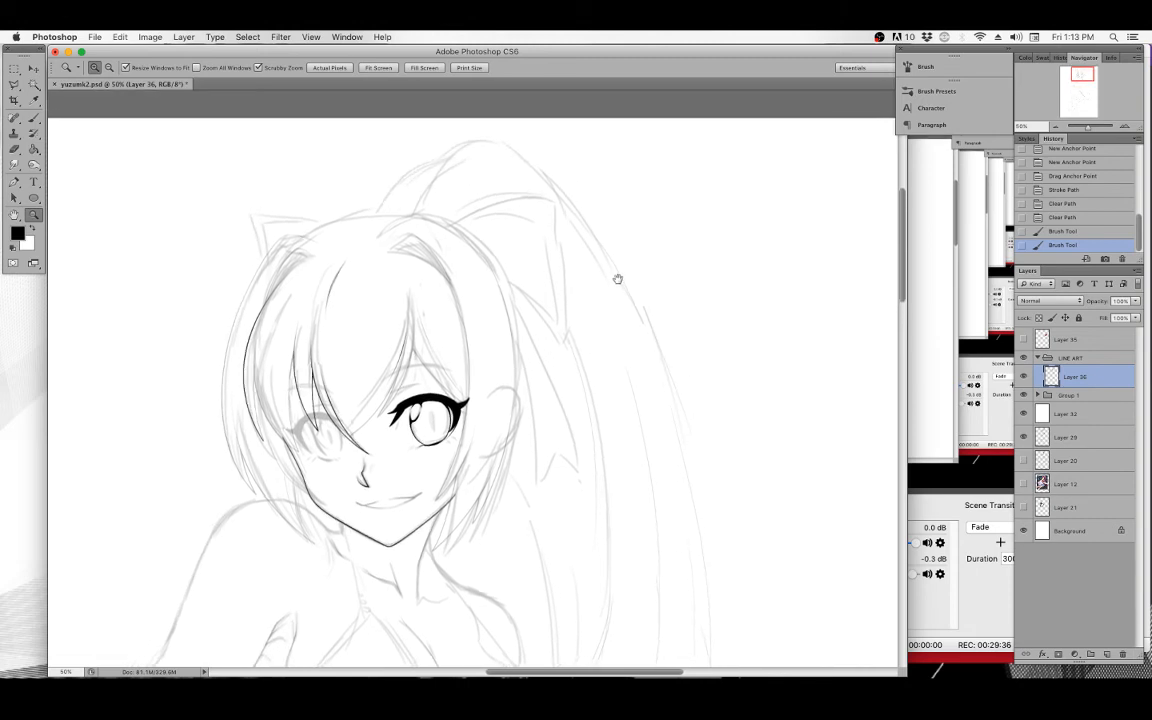
Try repeatedly to brush a hair strand line across the top of the head, undoing each attempt.
drag(628, 265, 615, 250)
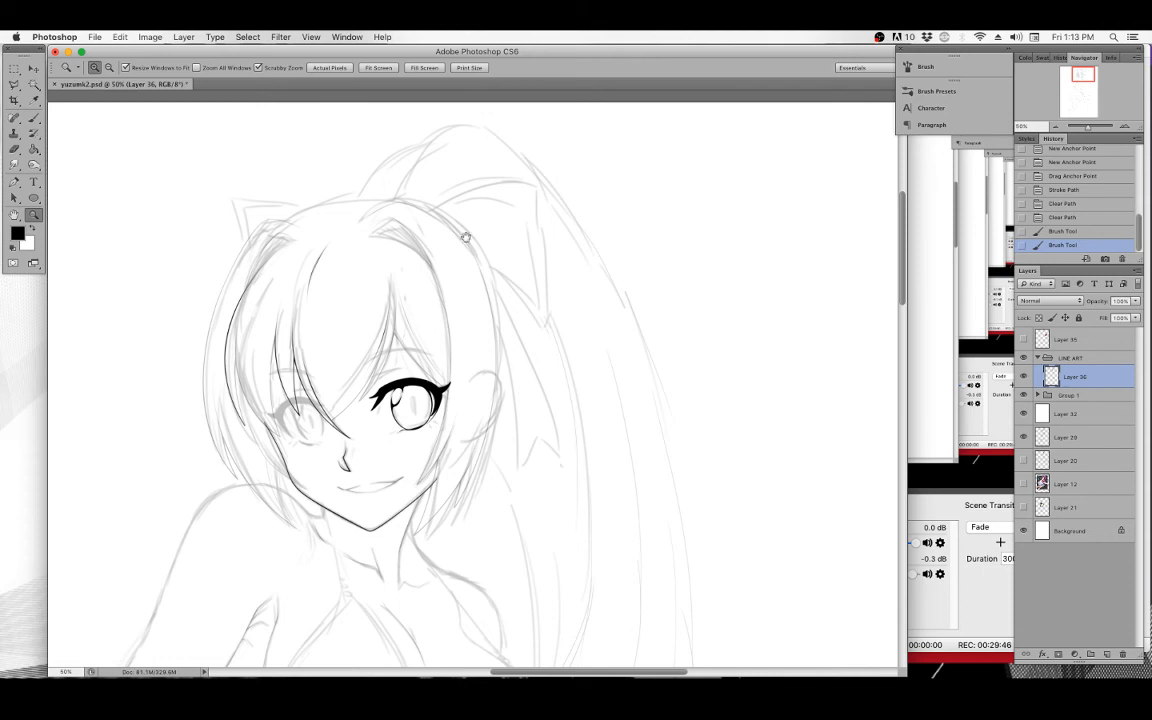
scroll(468, 268, up, 3)
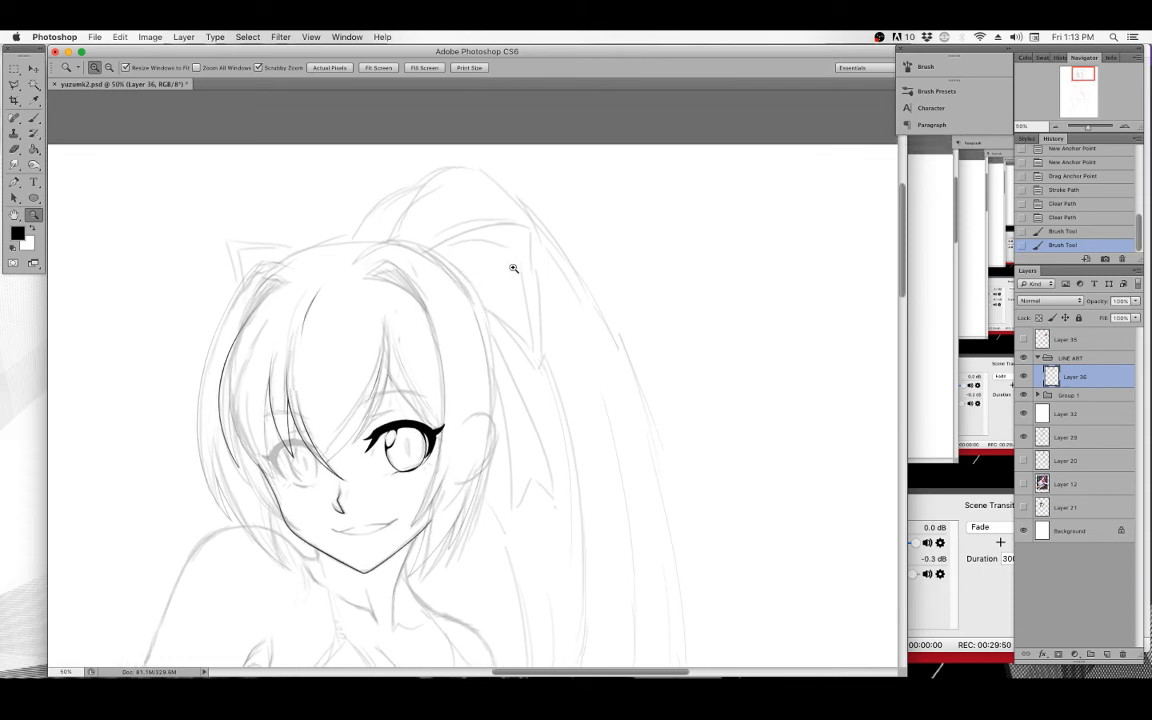
drag(531, 229, 525, 239)
click(487, 280)
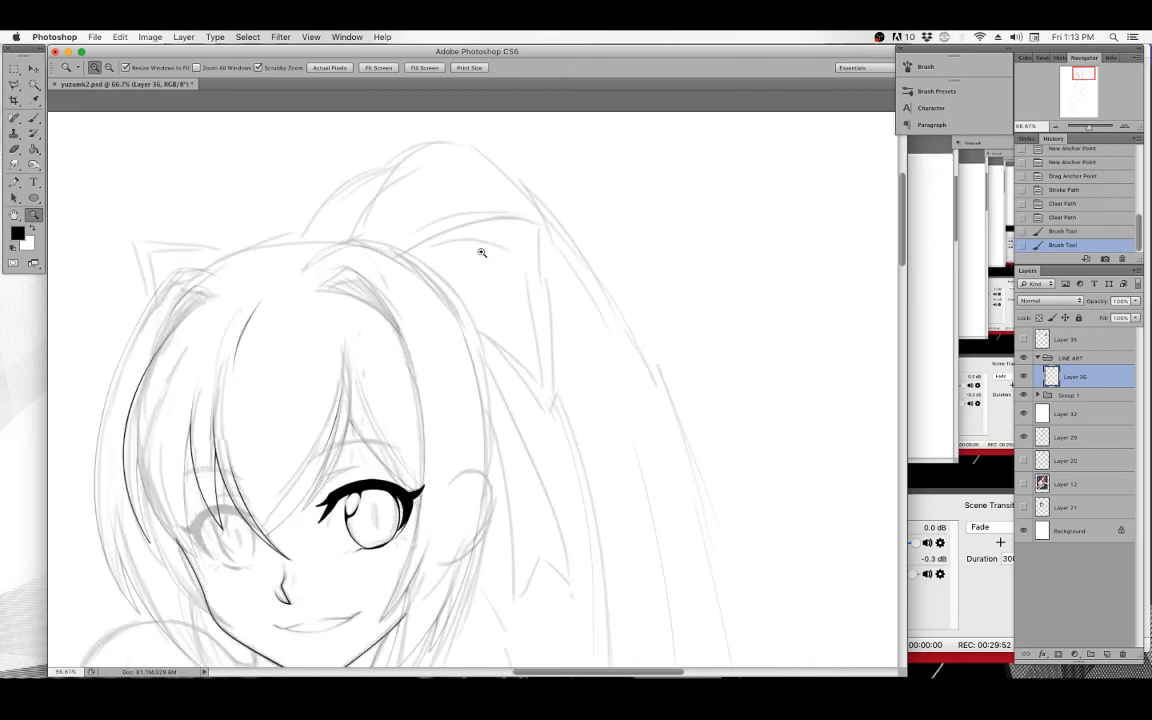
click(33, 117)
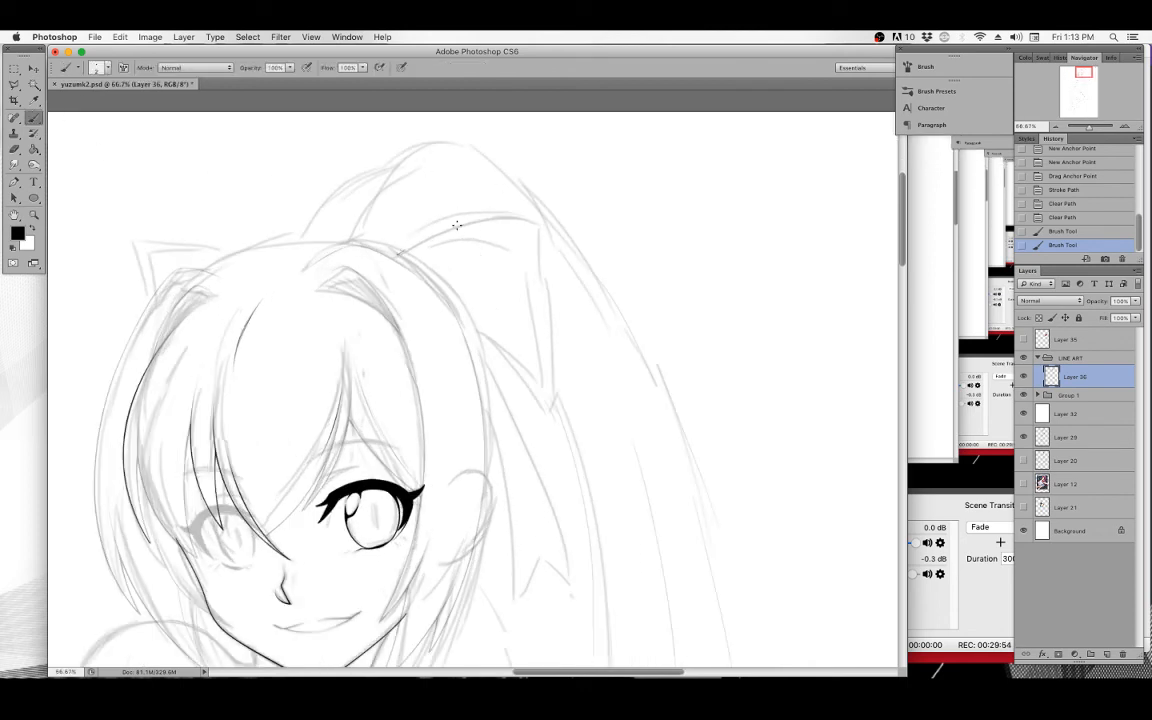
drag(457, 225, 539, 223)
key(super+z)
mouse_move(394, 264)
mouse_down()
mouse_move(501, 221)
mouse_move(540, 223)
mouse_up()
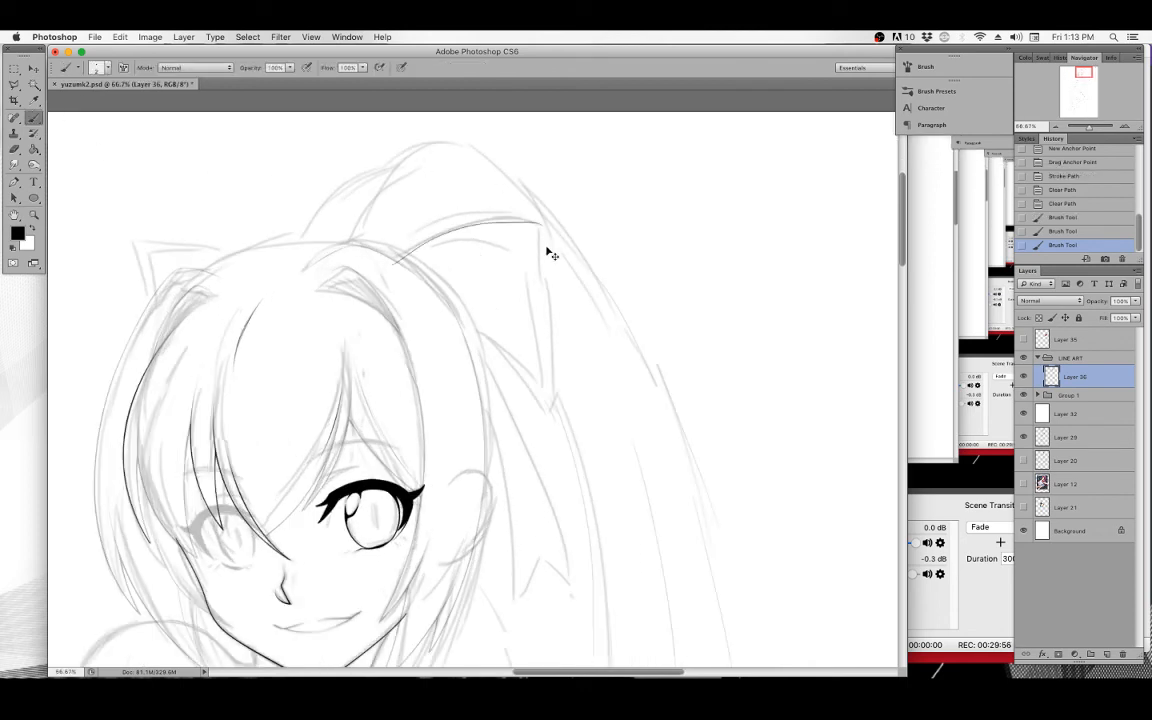
key(super+z)
drag(352, 240, 488, 188)
key(super+z)
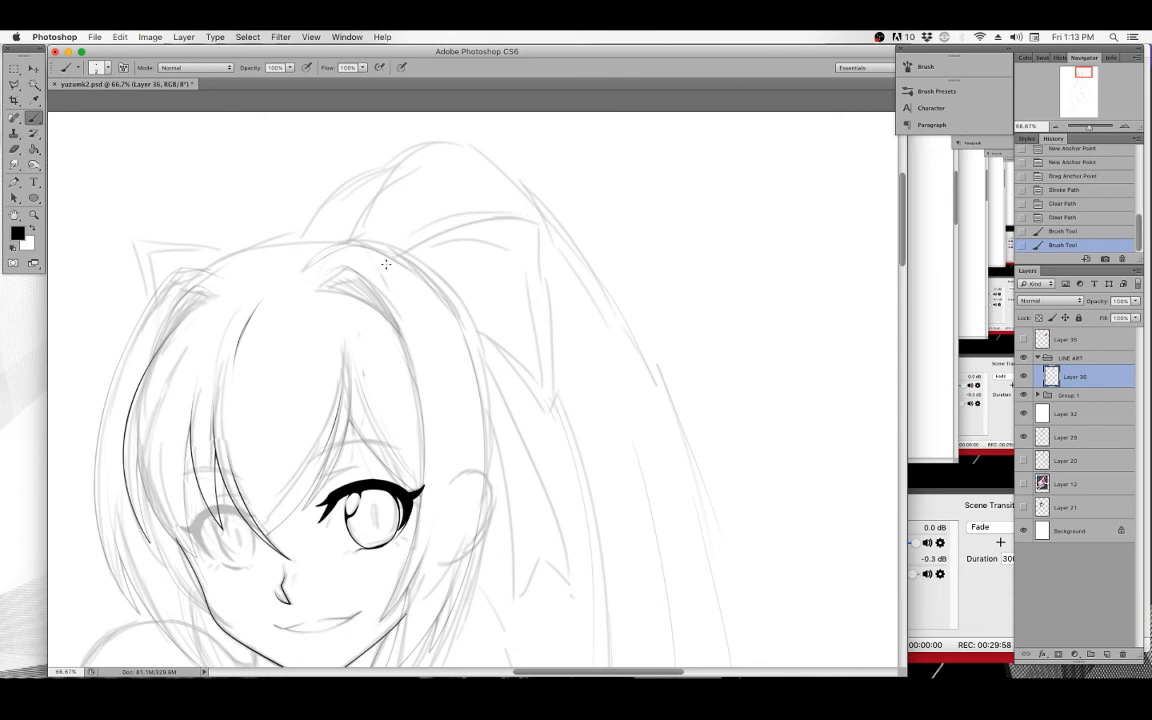
drag(386, 264, 435, 237)
key(super+z)
drag(422, 242, 484, 221)
key(super+z)
mouse_move(386, 258)
mouse_down()
mouse_move(429, 236)
mouse_move(539, 218)
mouse_up()
key(super+z)
mouse_move(386, 262)
mouse_down()
mouse_move(413, 242)
mouse_move(542, 222)
mouse_up()
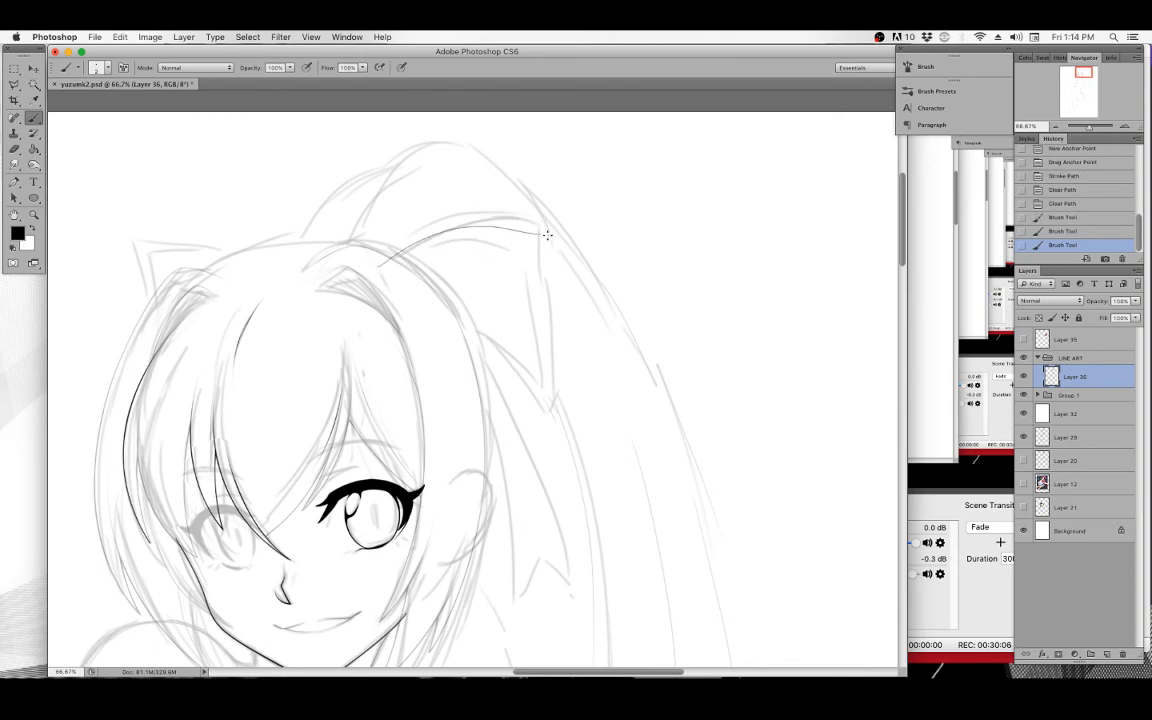
key(super+z)
drag(386, 268, 552, 224)
key(super+z)
drag(387, 268, 537, 219)
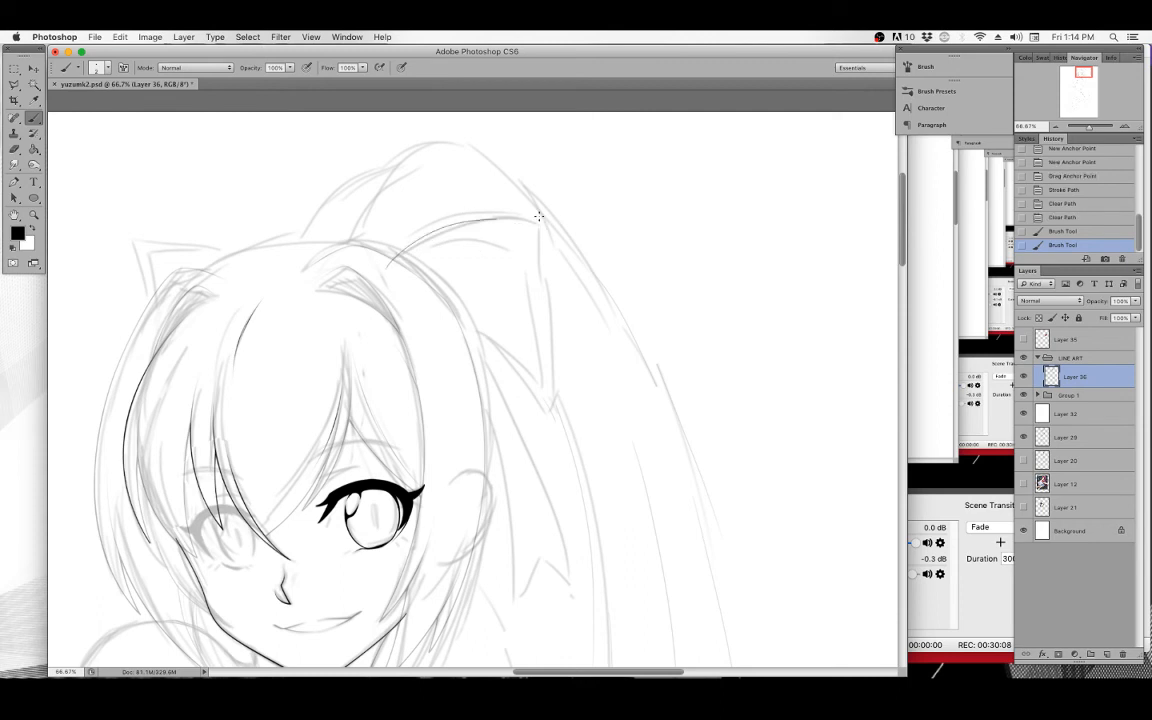
key(super+z)
drag(386, 257, 482, 290)
key(super+z)
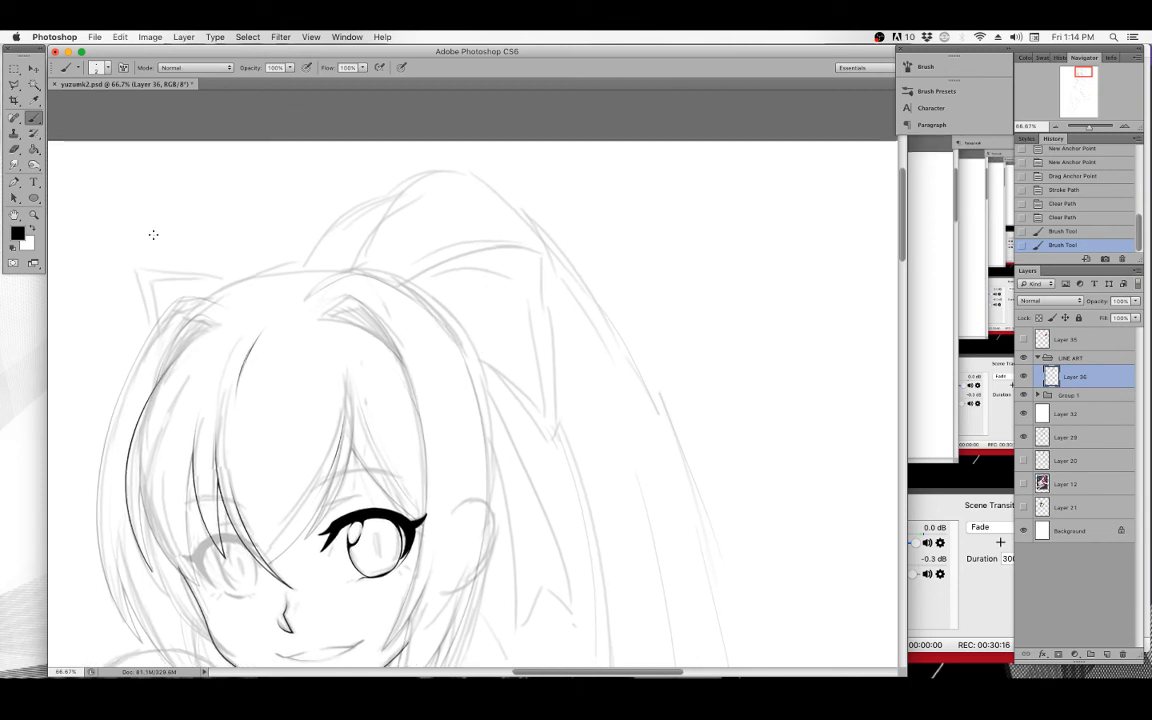
Zoom to 200% and try the hair strand stroke once more, then undo it.
click(36, 216)
click(535, 276)
click(537, 269)
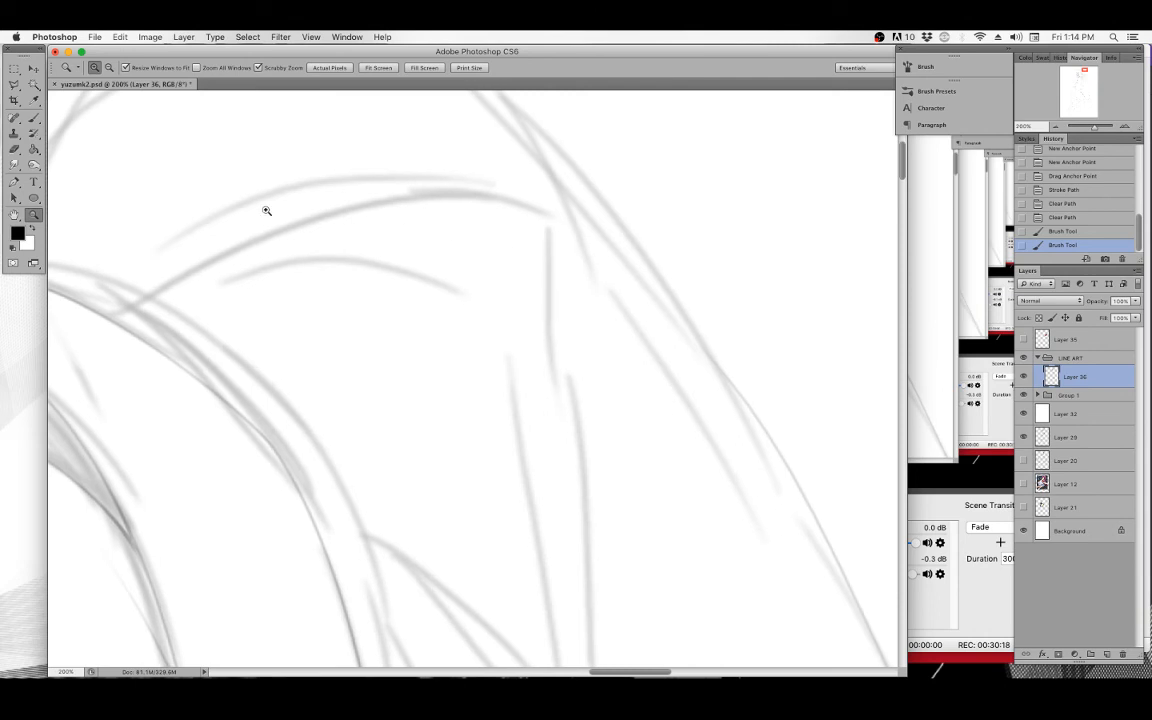
key(b)
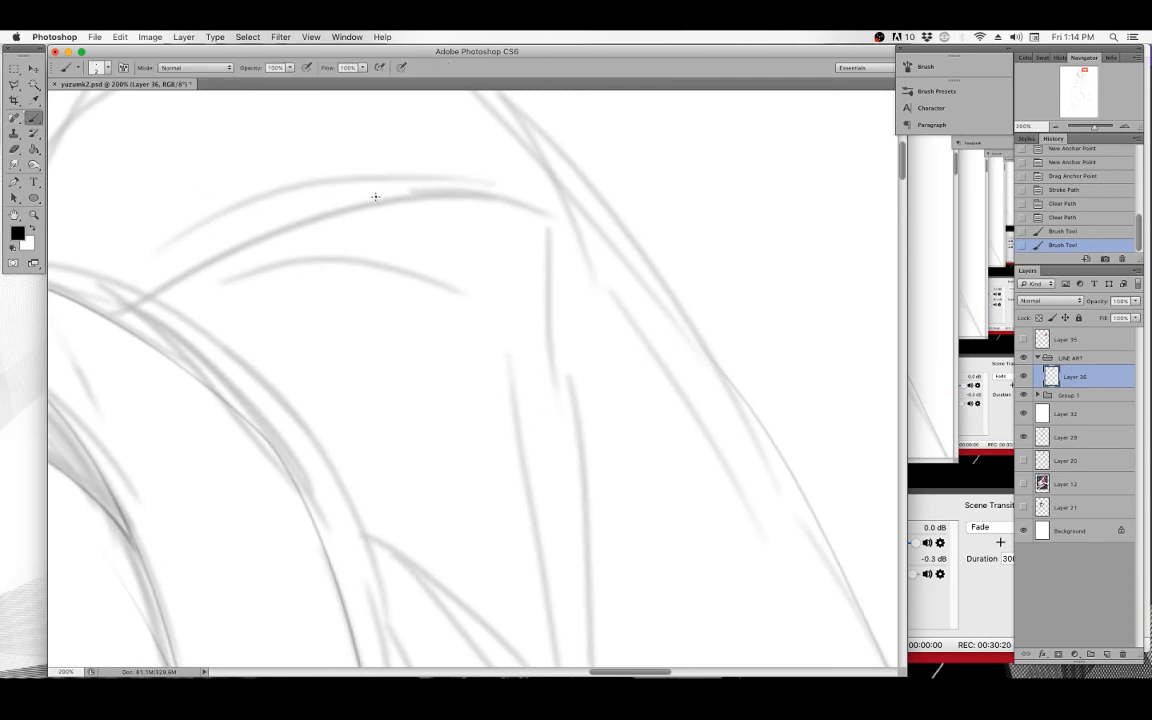
mouse_move(137, 305)
mouse_down()
mouse_move(260, 239)
mouse_move(334, 216)
mouse_move(411, 202)
mouse_move(508, 210)
mouse_up()
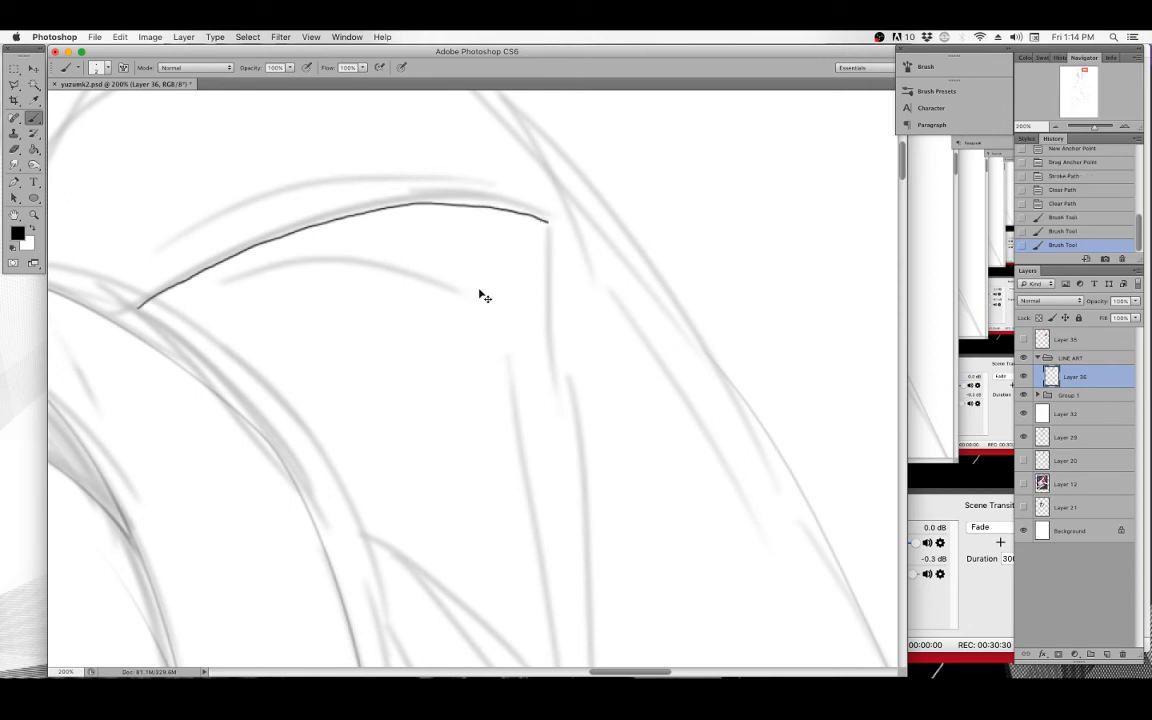
key(super+z)
Hide the LINE ART group and set Group 1's opacity to 100%.
key(super+minus)
key(super+minus)
key(super+minus)
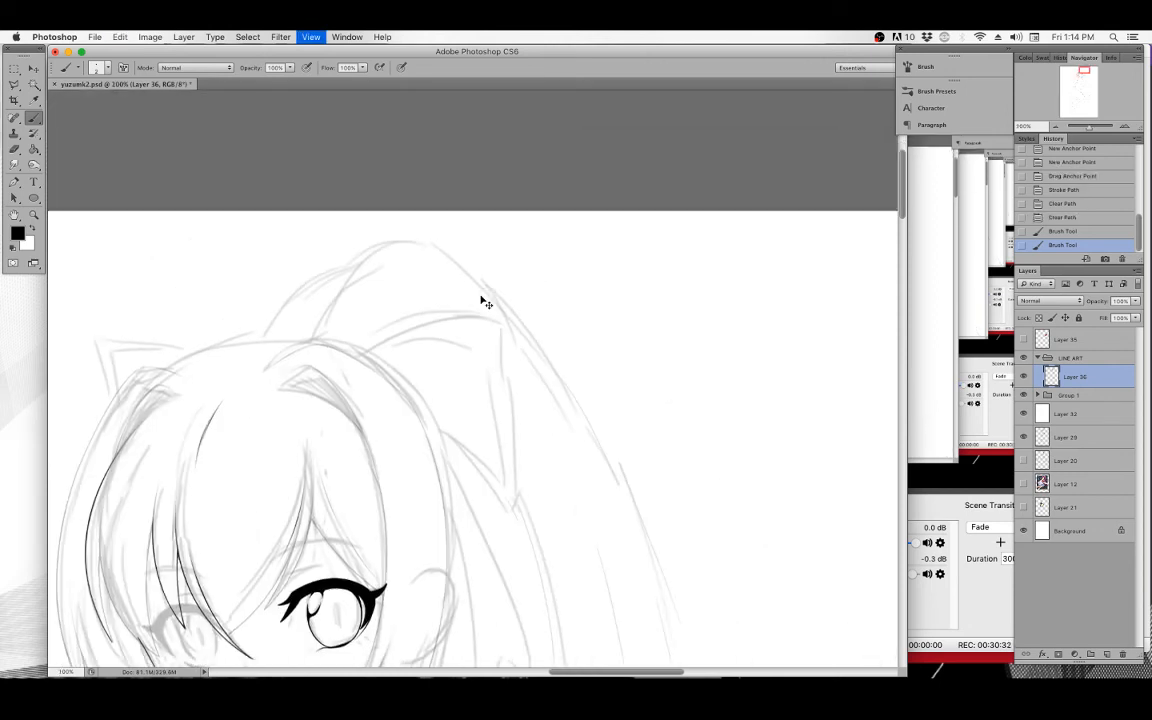
drag(480, 295, 468, 252)
click(32, 68)
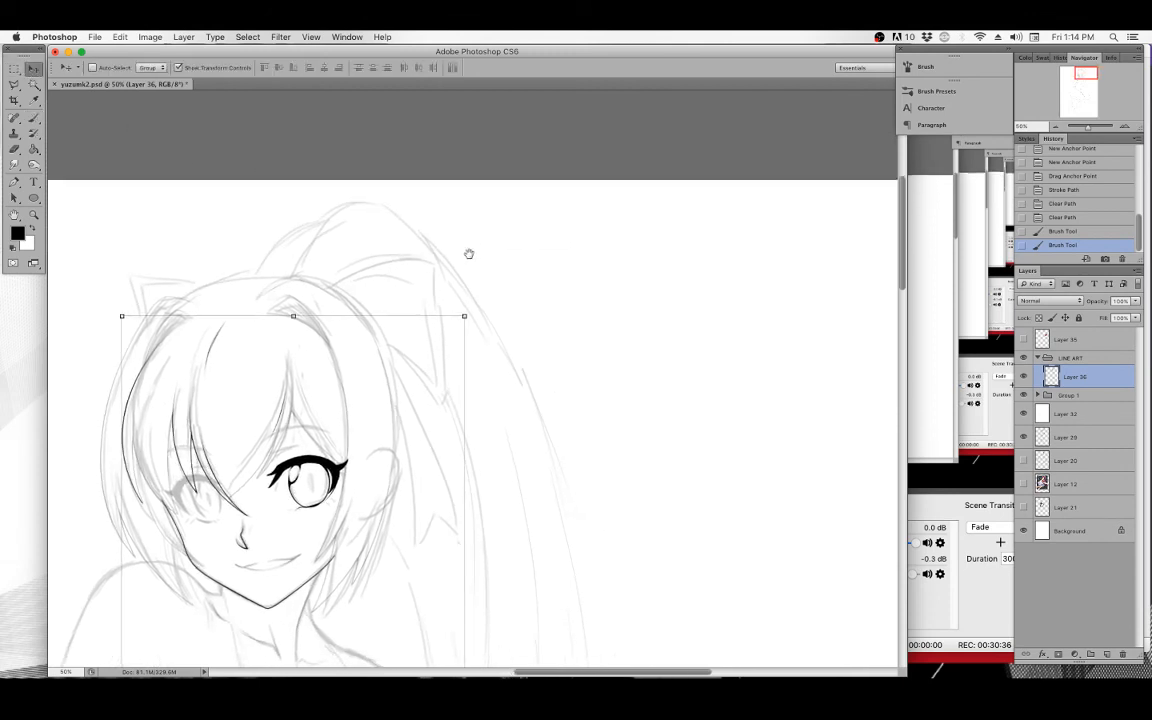
click(1024, 358)
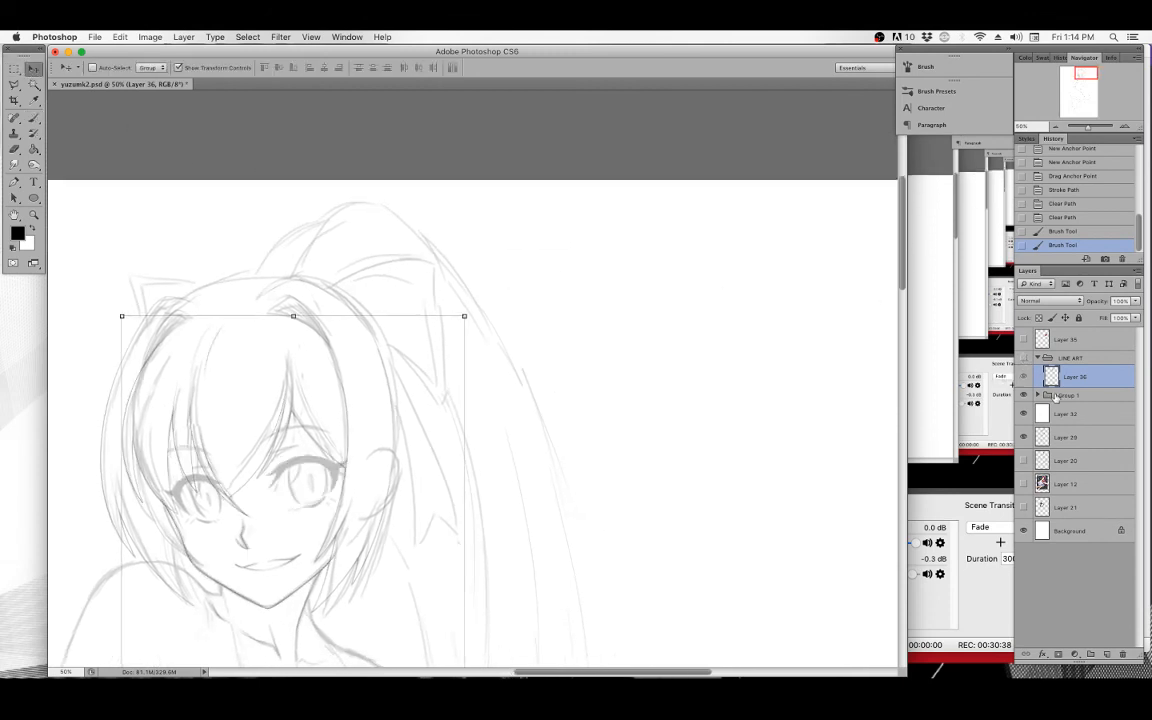
click(1068, 395)
click(1135, 301)
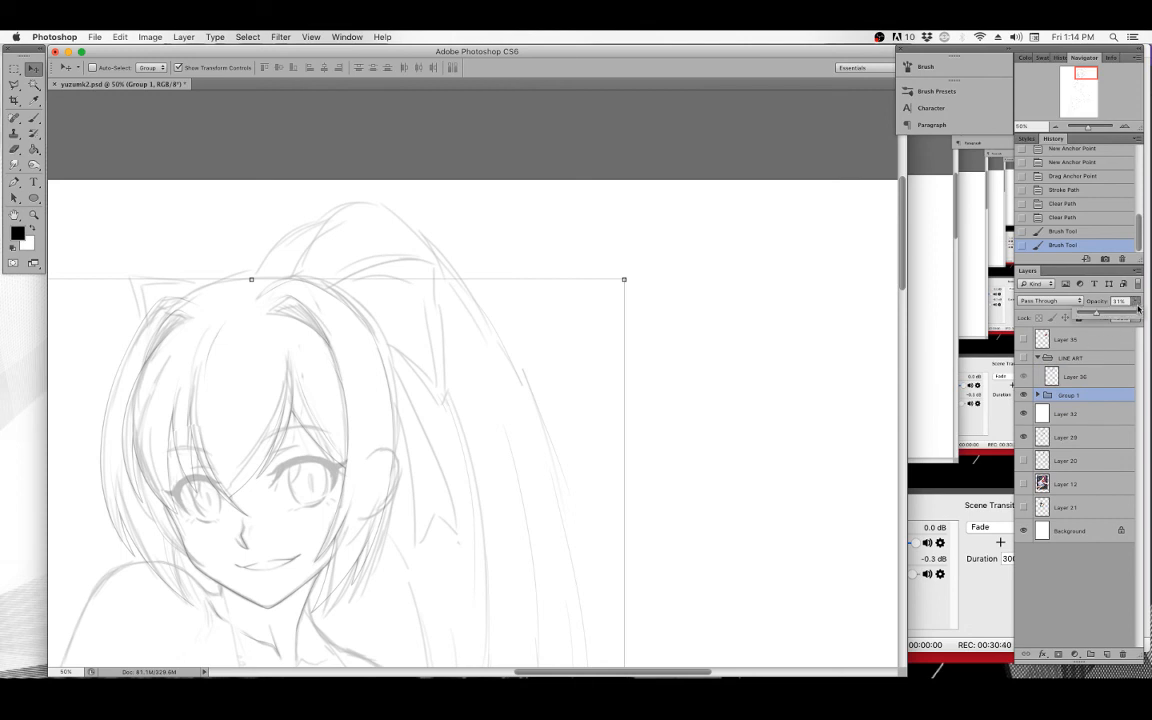
click(1138, 314)
drag(640, 432, 640, 378)
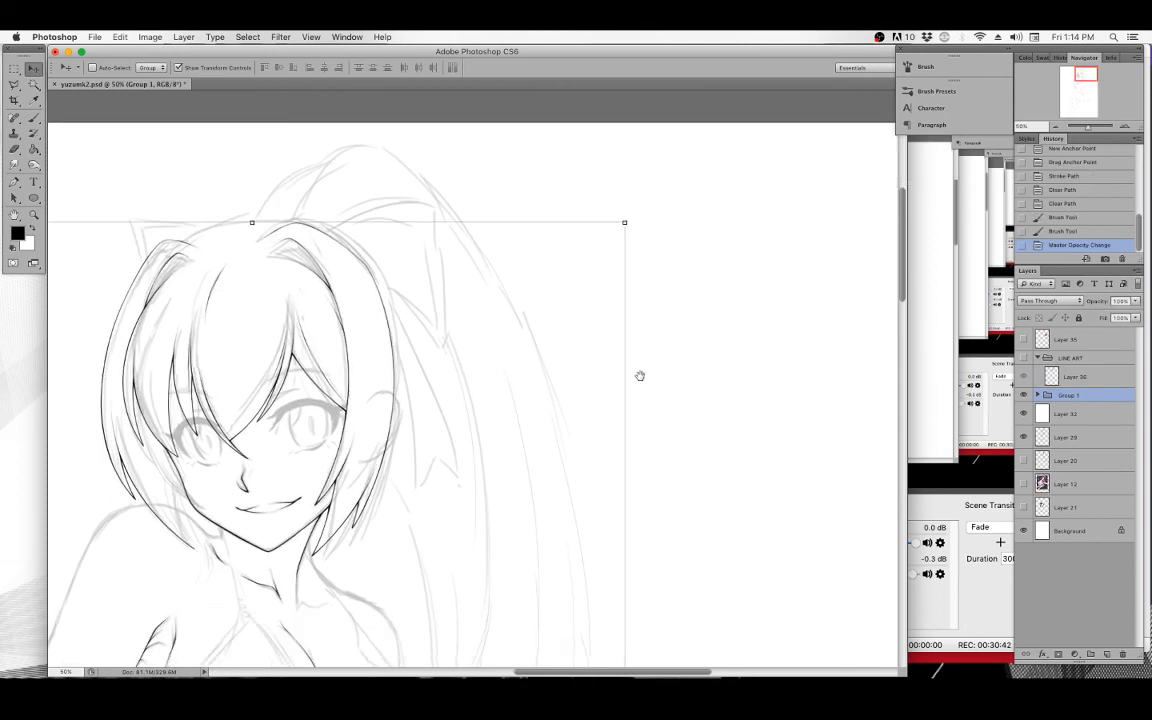
Show the LINE ART group again over the sketch.
drag(428, 300, 535, 288)
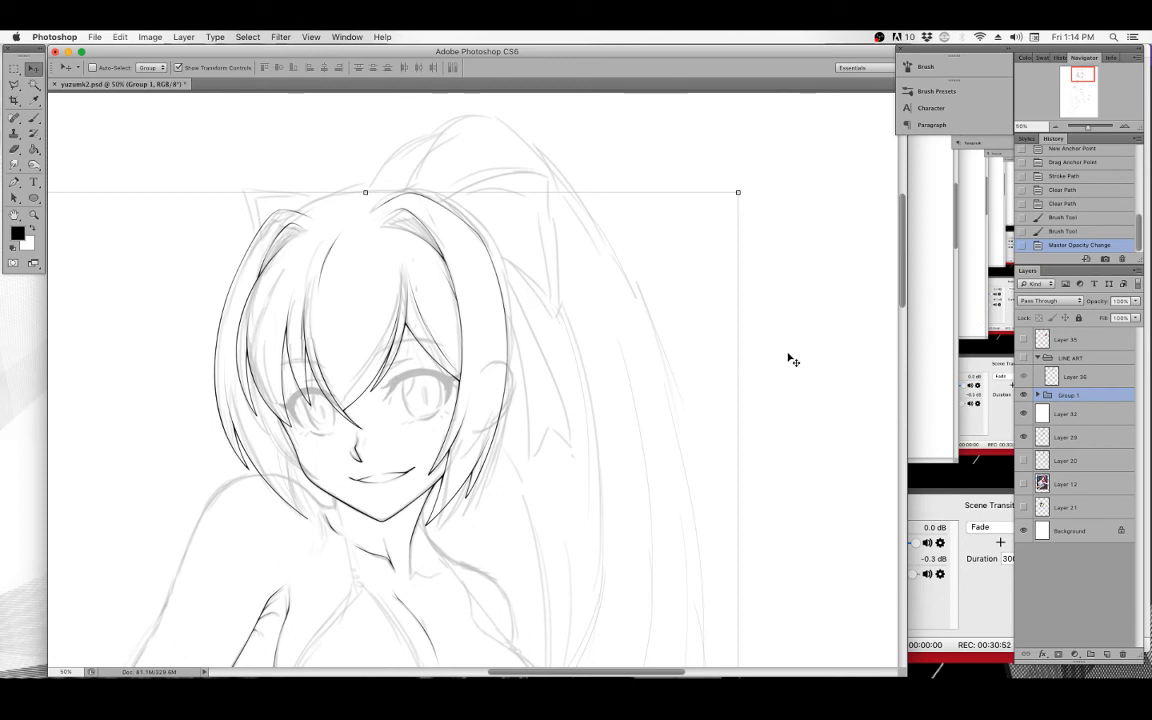
drag(781, 326, 789, 316)
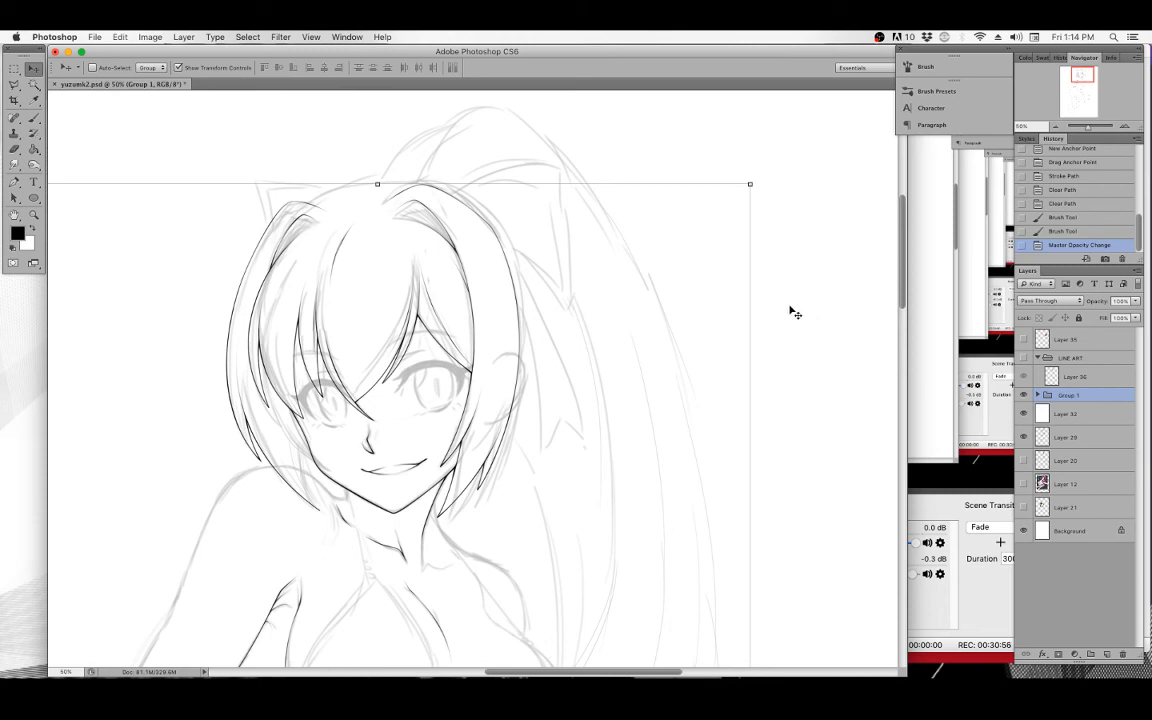
click(1023, 358)
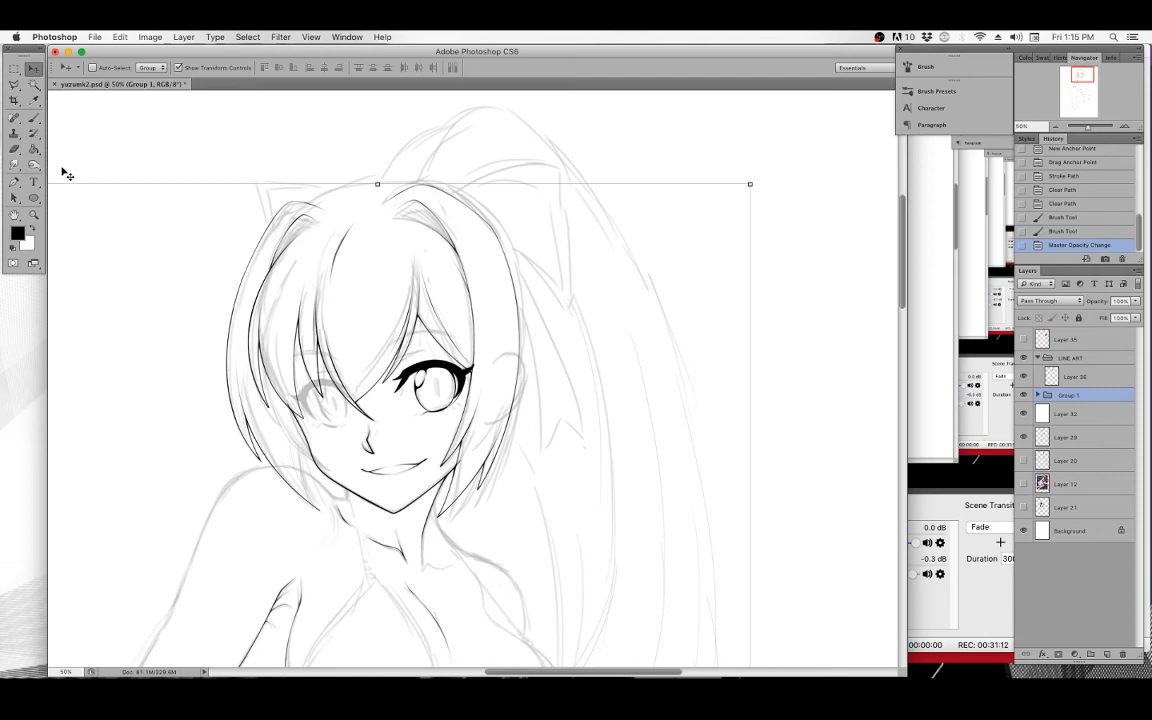
Draw a practice curved Pen path in the blank area beside the figure and delete it.
click(14, 182)
drag(206, 272, 414, 249)
click(276, 194)
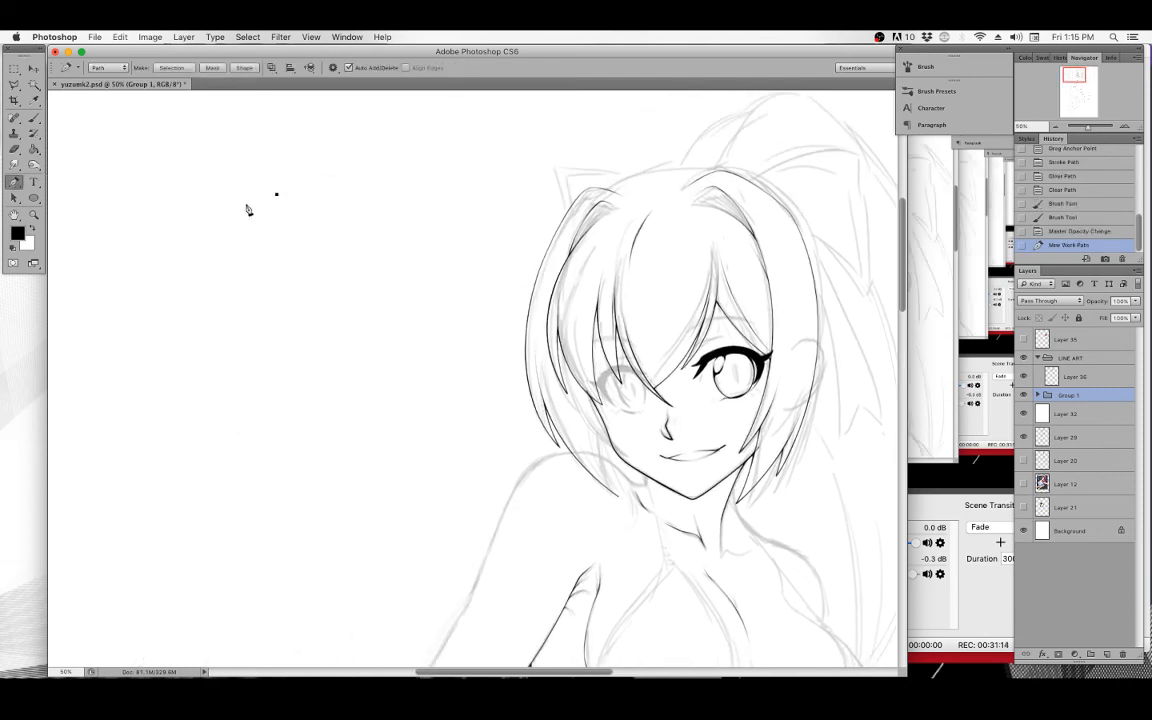
drag(206, 250, 201, 290)
drag(267, 307, 305, 308)
click(344, 265)
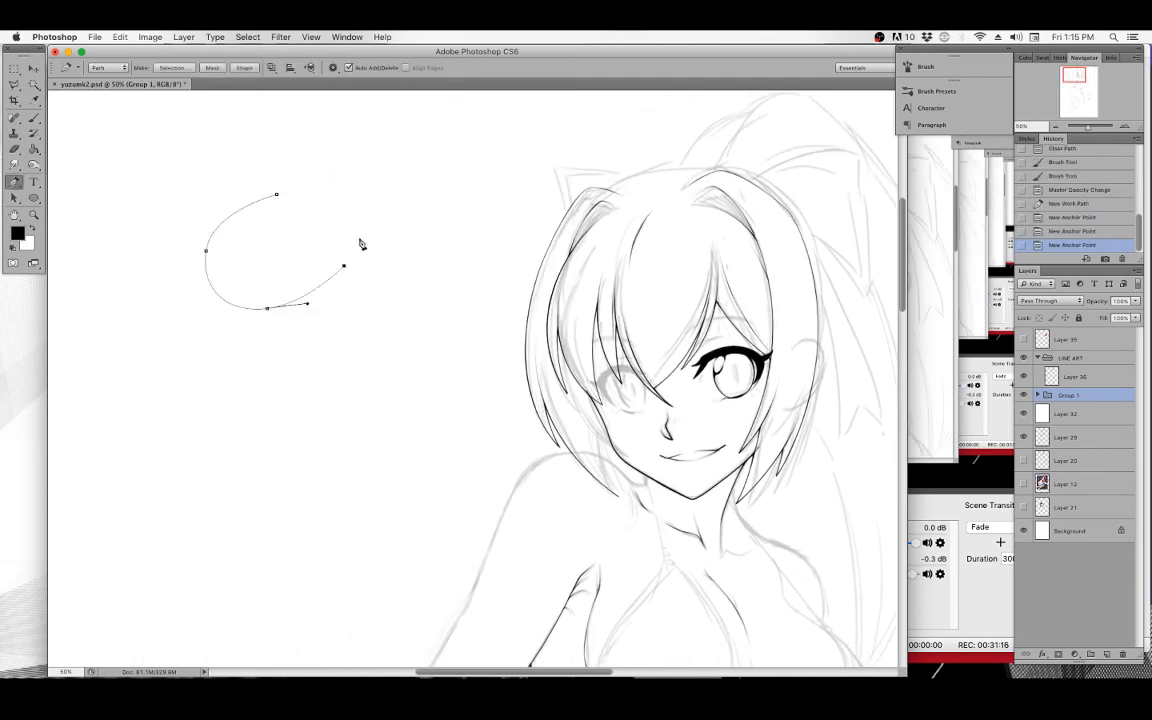
click(255, 247)
drag(255, 247, 160, 289)
key(BackSpace)
key(BackSpace)
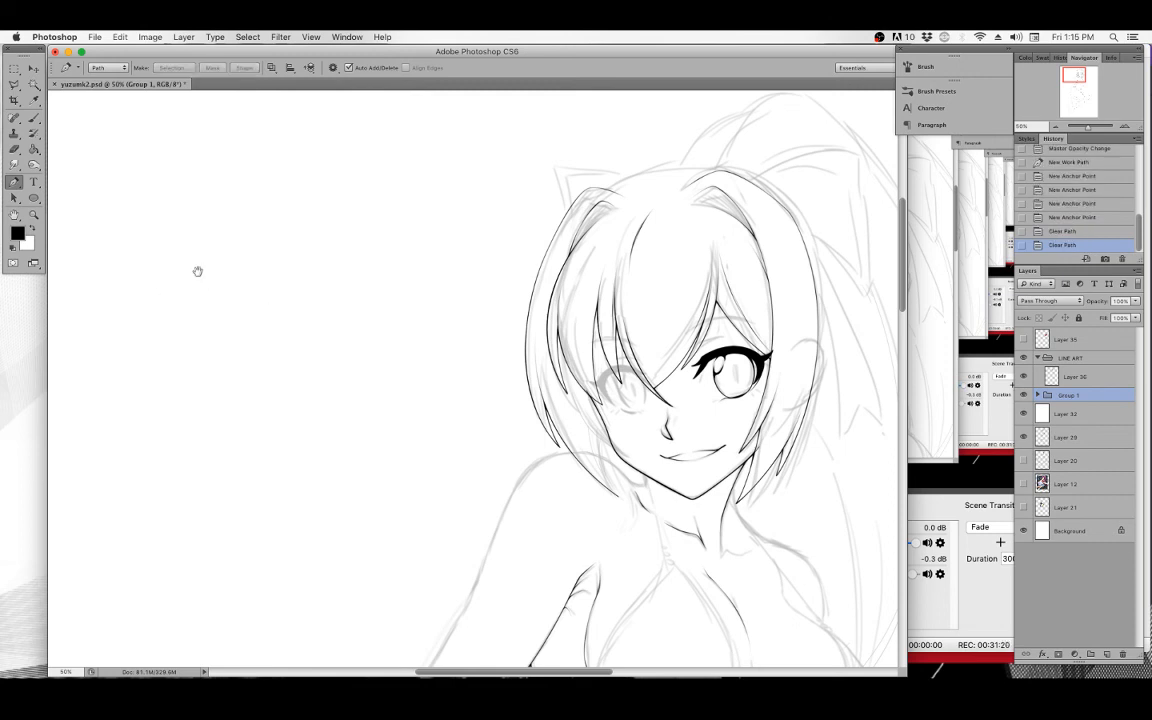
Select Layer 36, zoom to 200% on the eye's outer corner and toggle the layer's visibility to compare ink with sketch.
scroll(553, 417, up, 3)
scroll(553, 417, right, 5)
scroll(553, 417, down, 3)
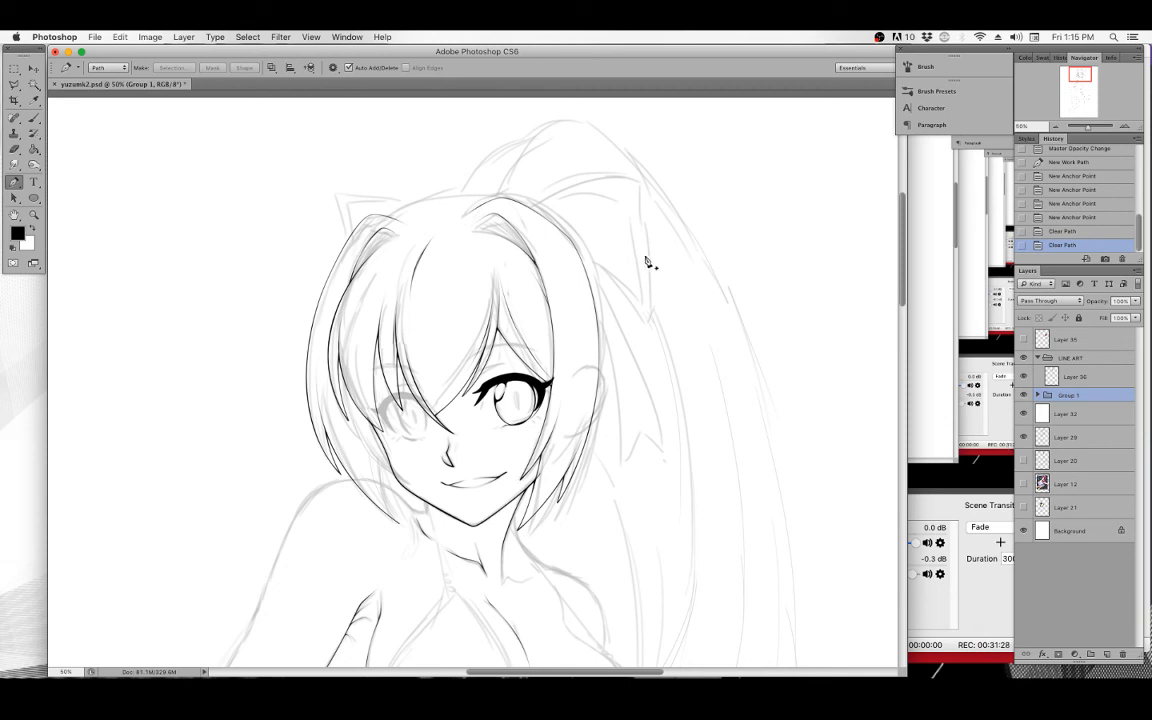
mouse_move(702, 296)
mouse_down()
mouse_move(650, 315)
mouse_move(681, 293)
mouse_move(666, 308)
mouse_up()
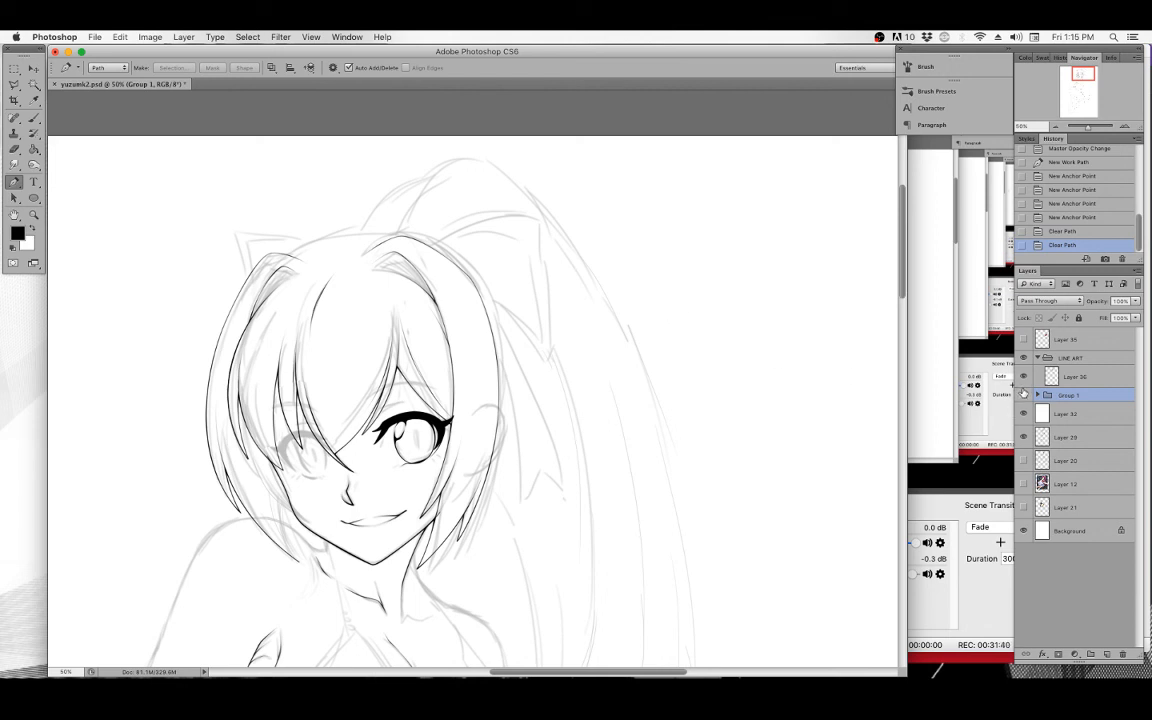
click(1058, 378)
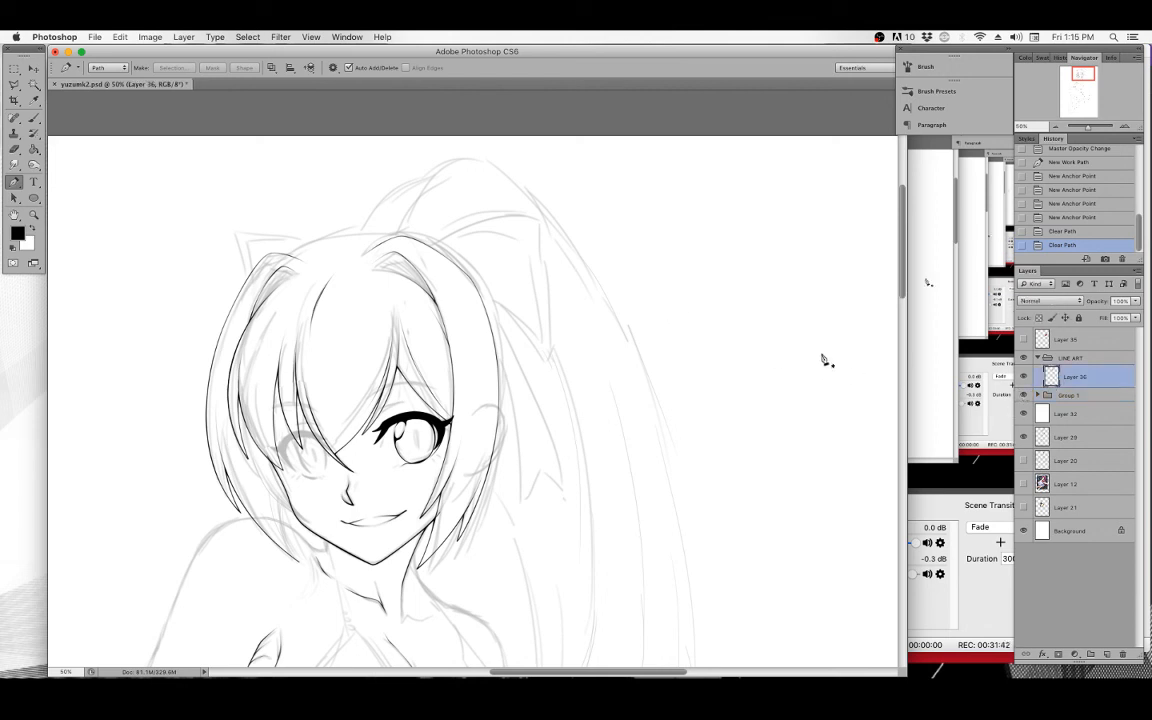
click(34, 214)
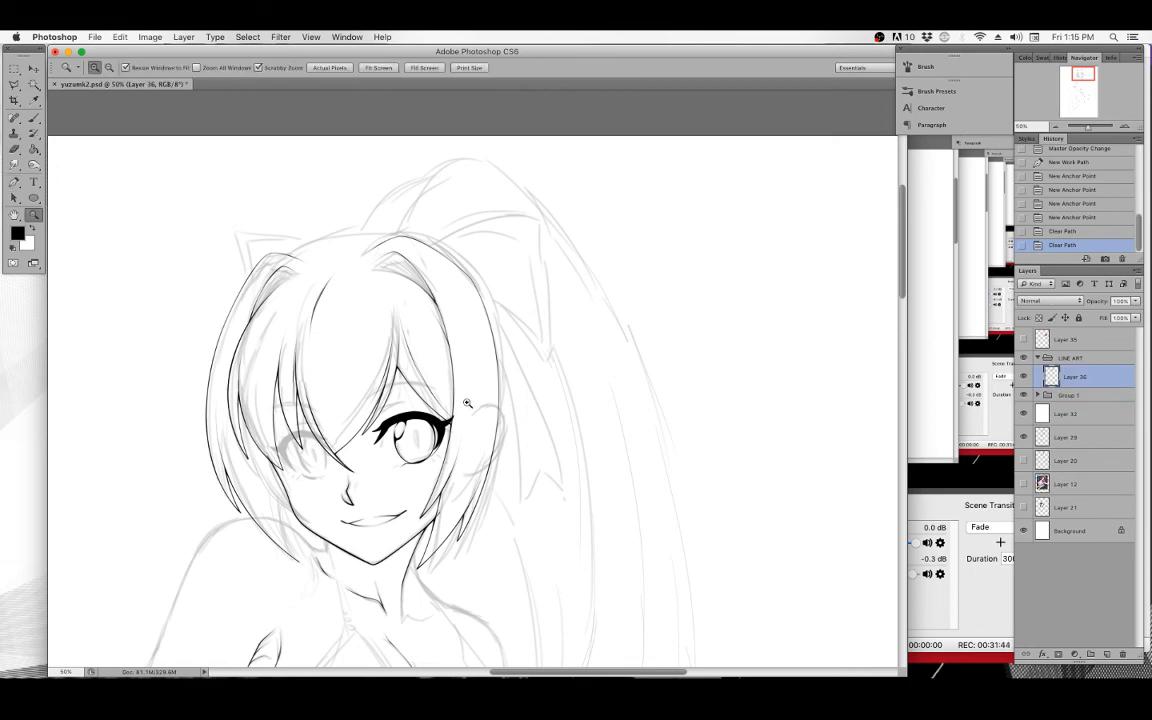
click(424, 363)
click(471, 418)
click(458, 417)
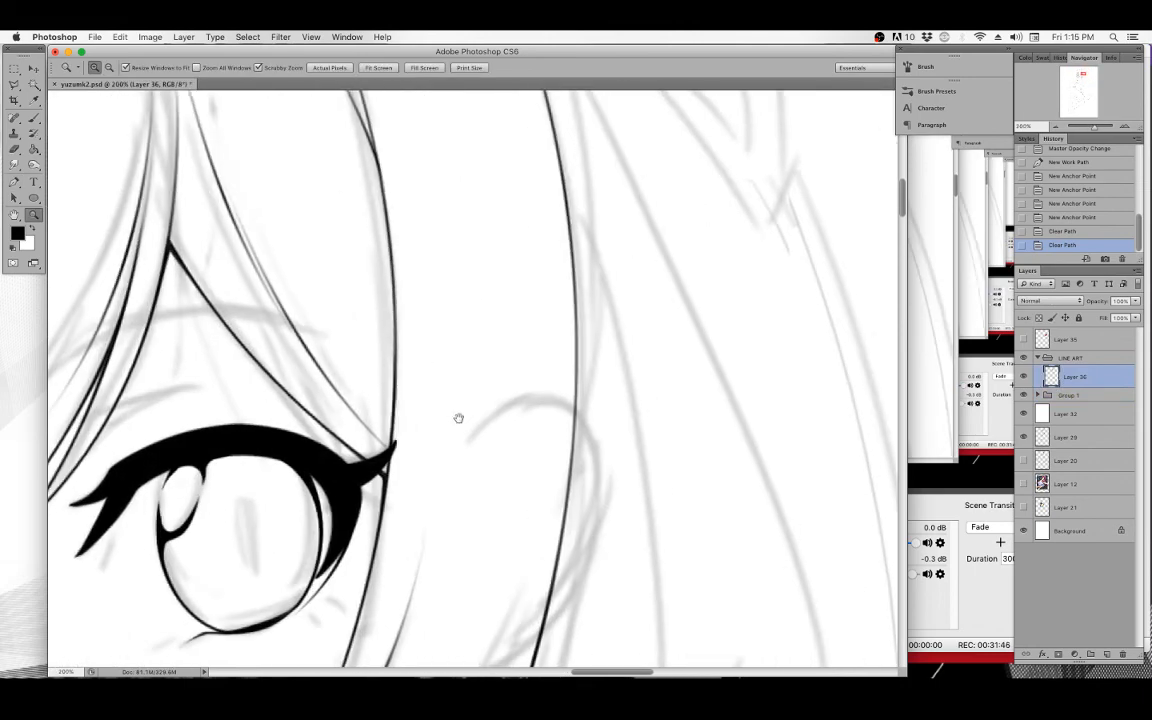
drag(452, 393, 454, 400)
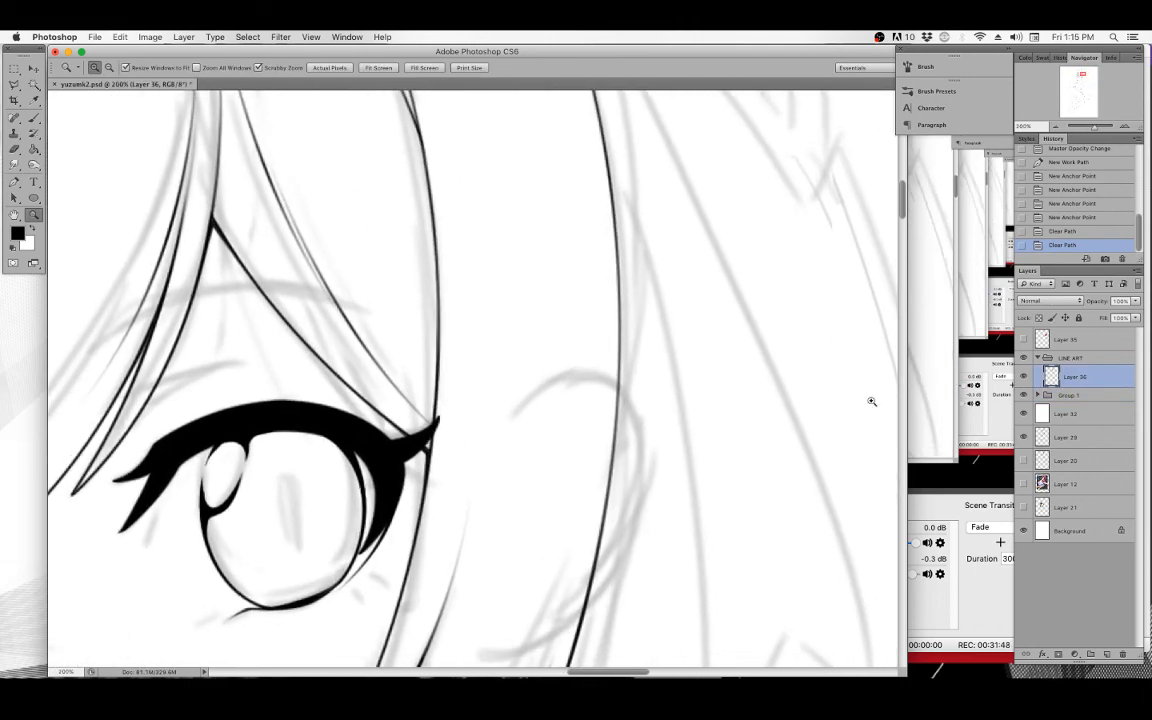
click(1023, 379)
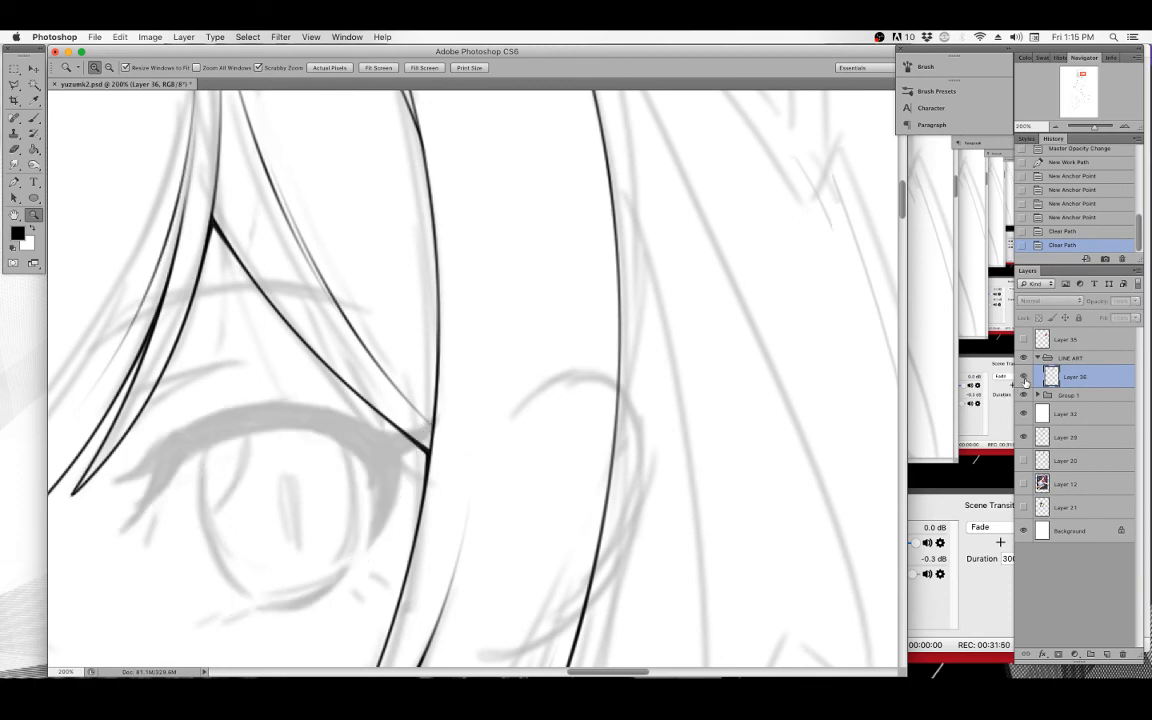
click(1023, 379)
click(1023, 379)
click(1023, 379)
mouse_move(410, 266)
mouse_down()
mouse_move(517, 443)
mouse_move(481, 337)
mouse_move(420, 250)
mouse_up()
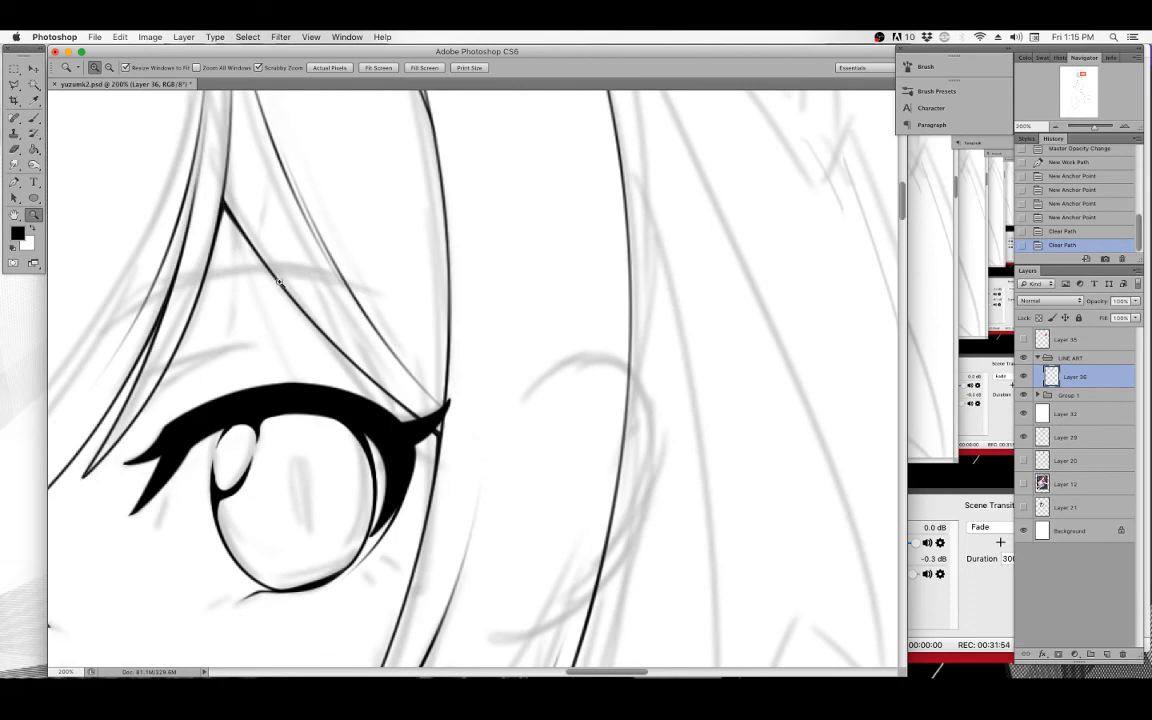
Select the eyelash tip at the eye's outer corner with the Polygonal Lasso and cut-paste it onto a new layer.
key(l)
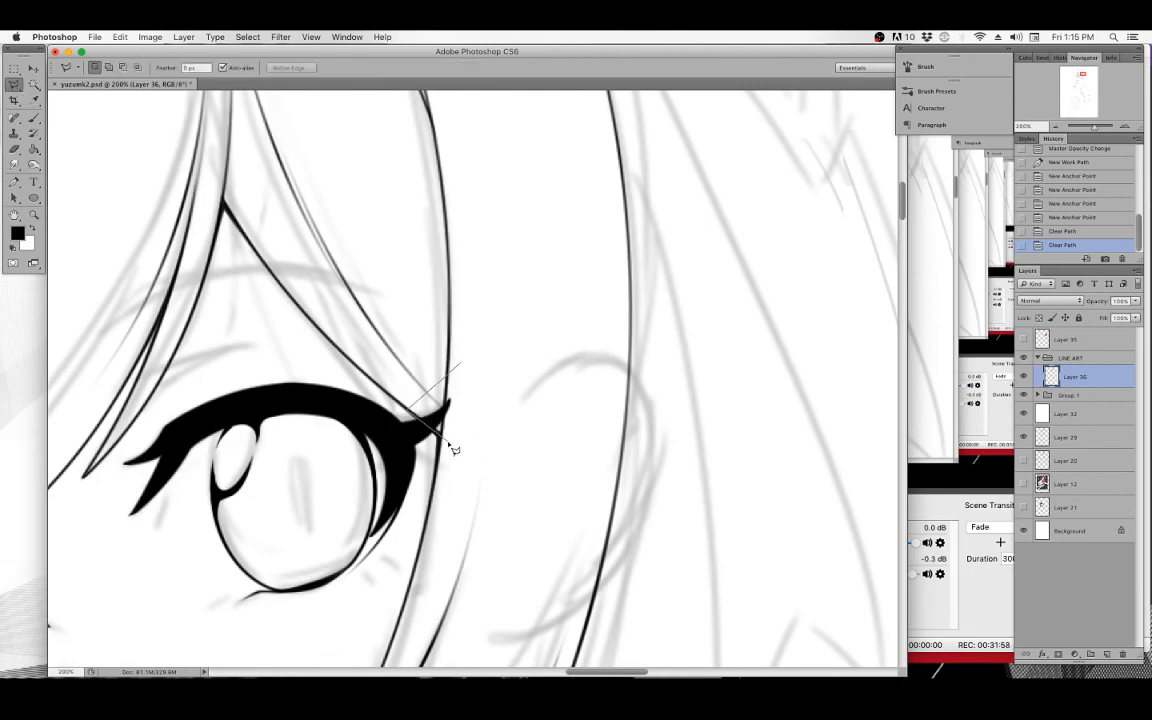
double_click(486, 371)
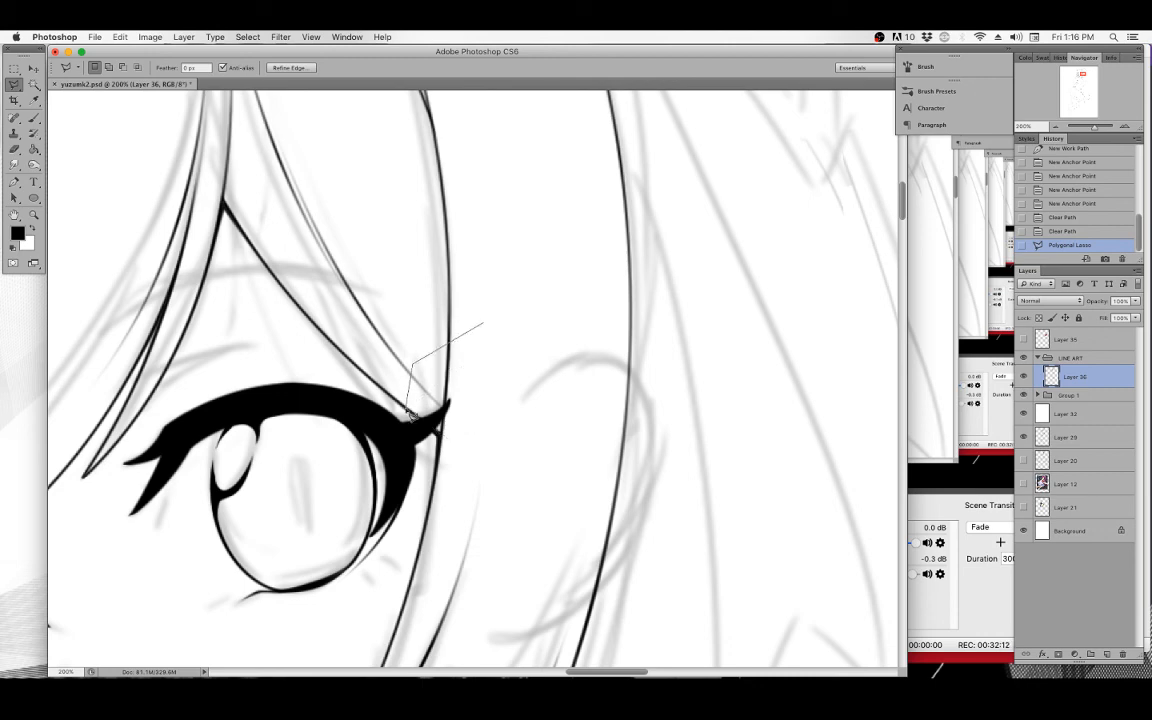
double_click(498, 339)
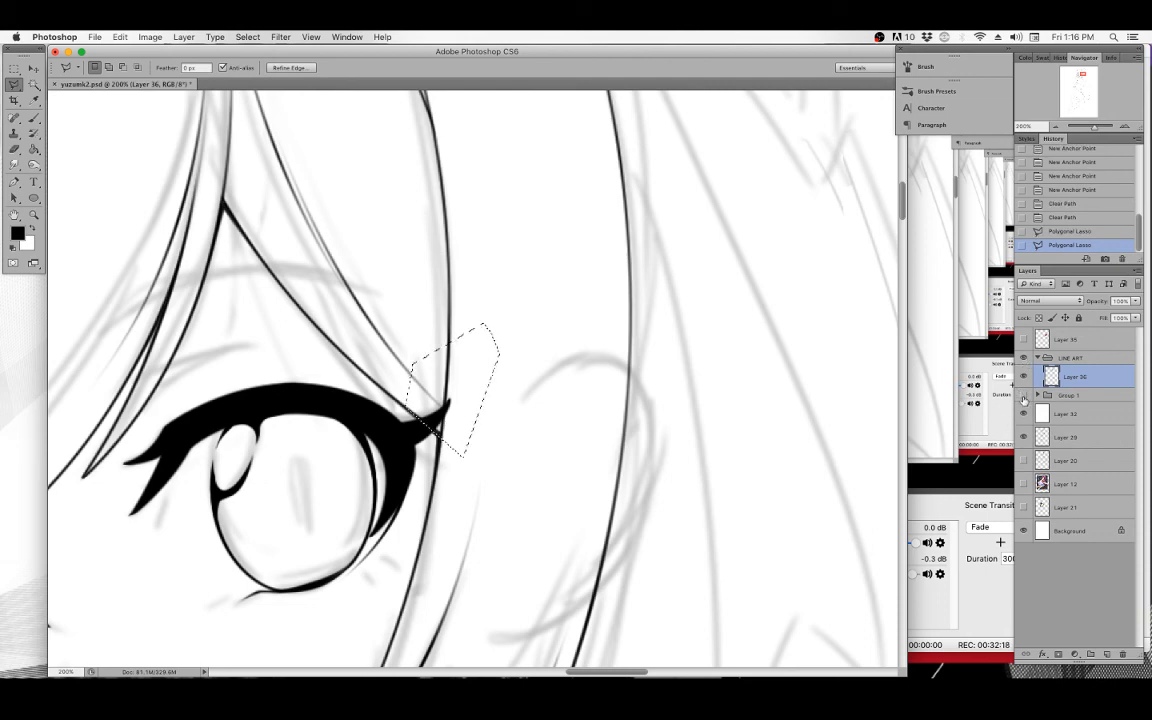
click(1023, 395)
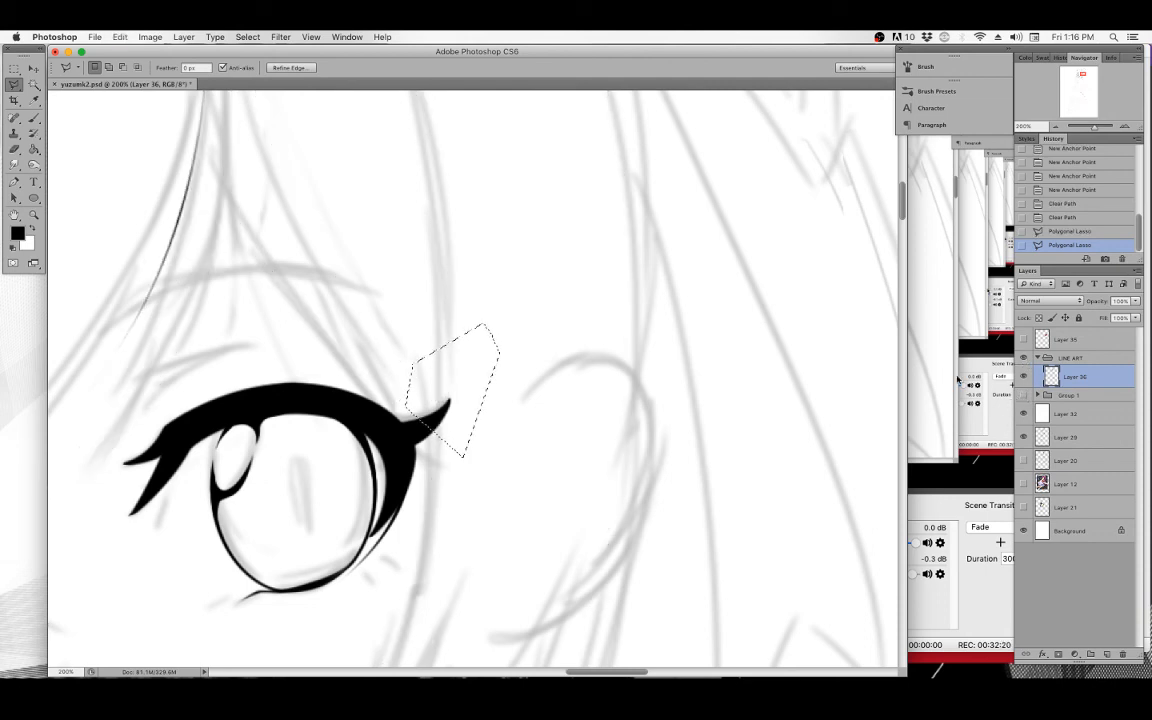
key(super+x)
key(super+v)
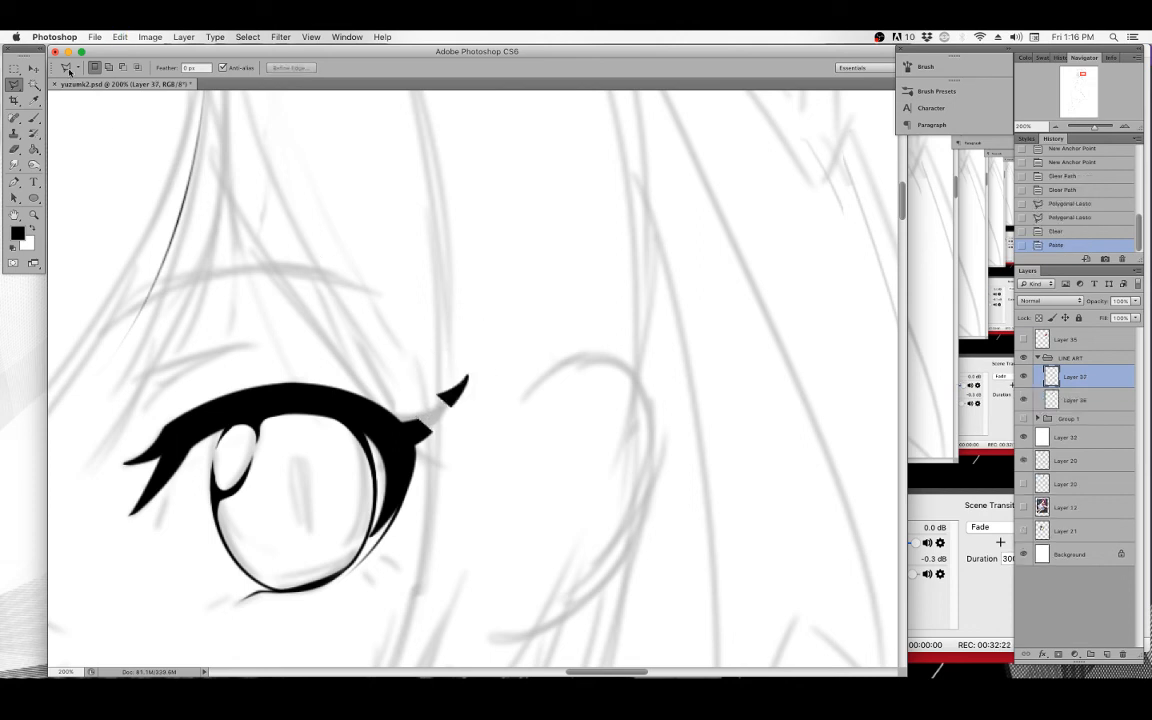
Move the pasted eyelash tip into place at the eye's outer corner, adjust its opacity, and merge it down onto Layer 36.
click(38, 66)
drag(466, 401, 443, 416)
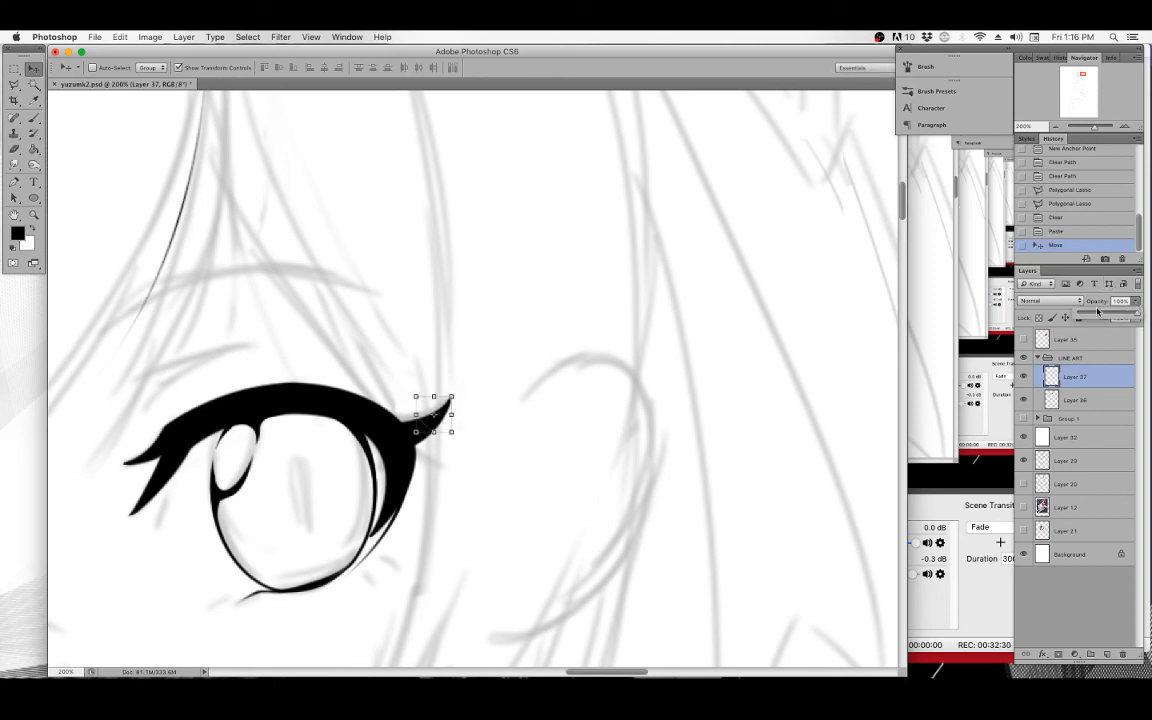
click(1136, 300)
drag(1136, 314, 1096, 314)
key(super+e)
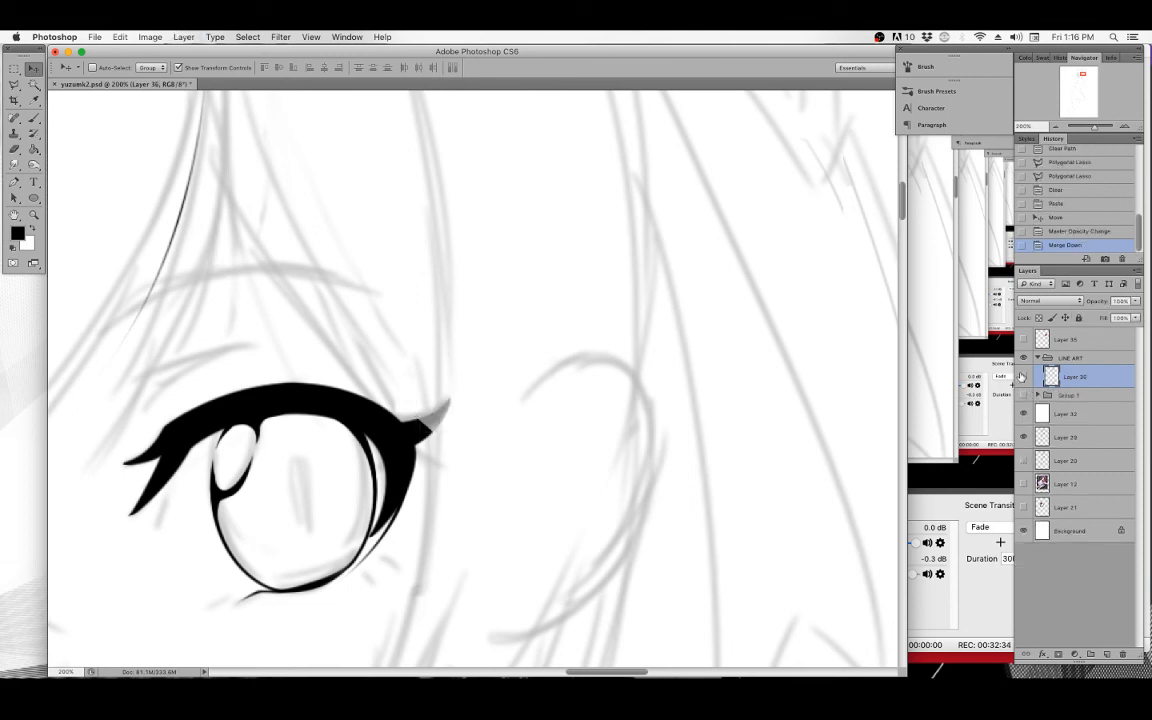
Hide the sketch layers and zoom in and out around the eye to inspect the ink lines without the sketch.
click(1022, 376)
click(1022, 376)
click(1022, 376)
click(1022, 376)
click(1023, 397)
drag(467, 395, 516, 358)
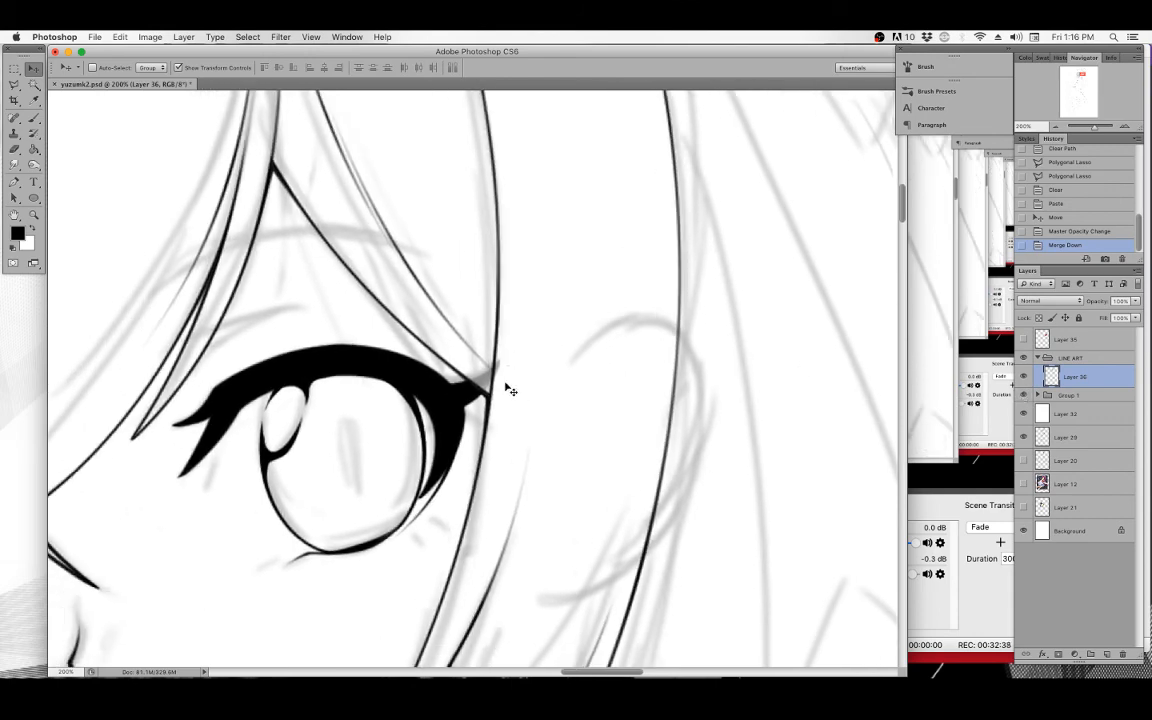
click(1023, 437)
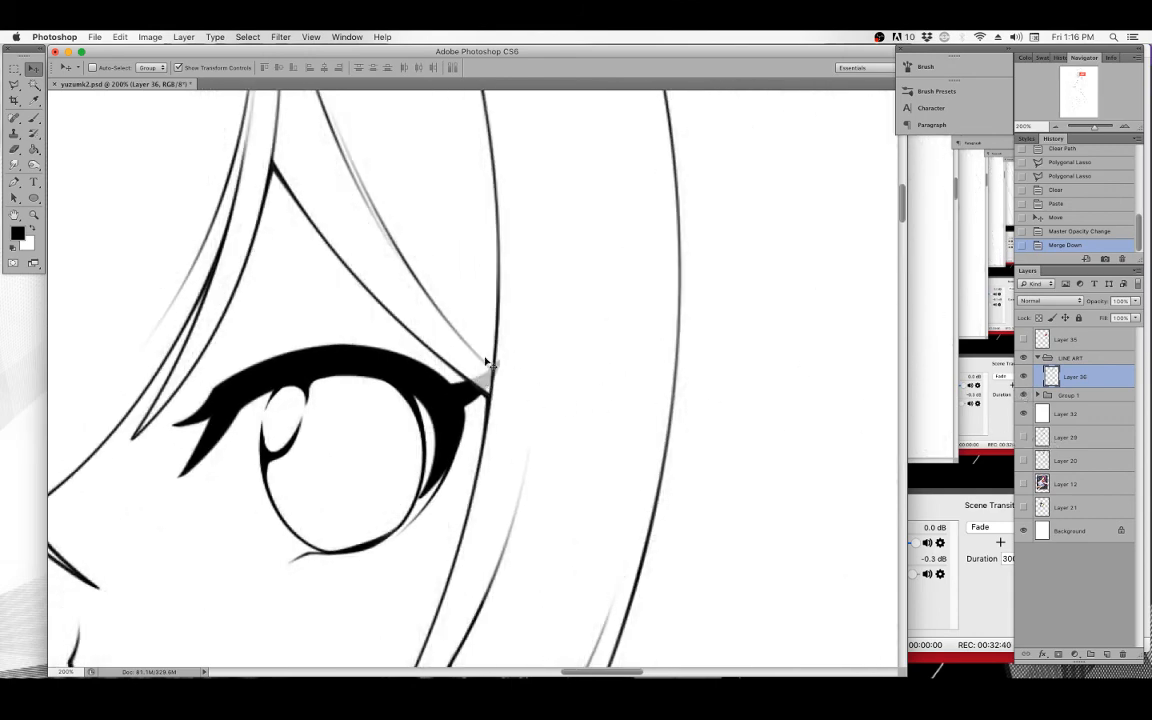
key(super+minus)
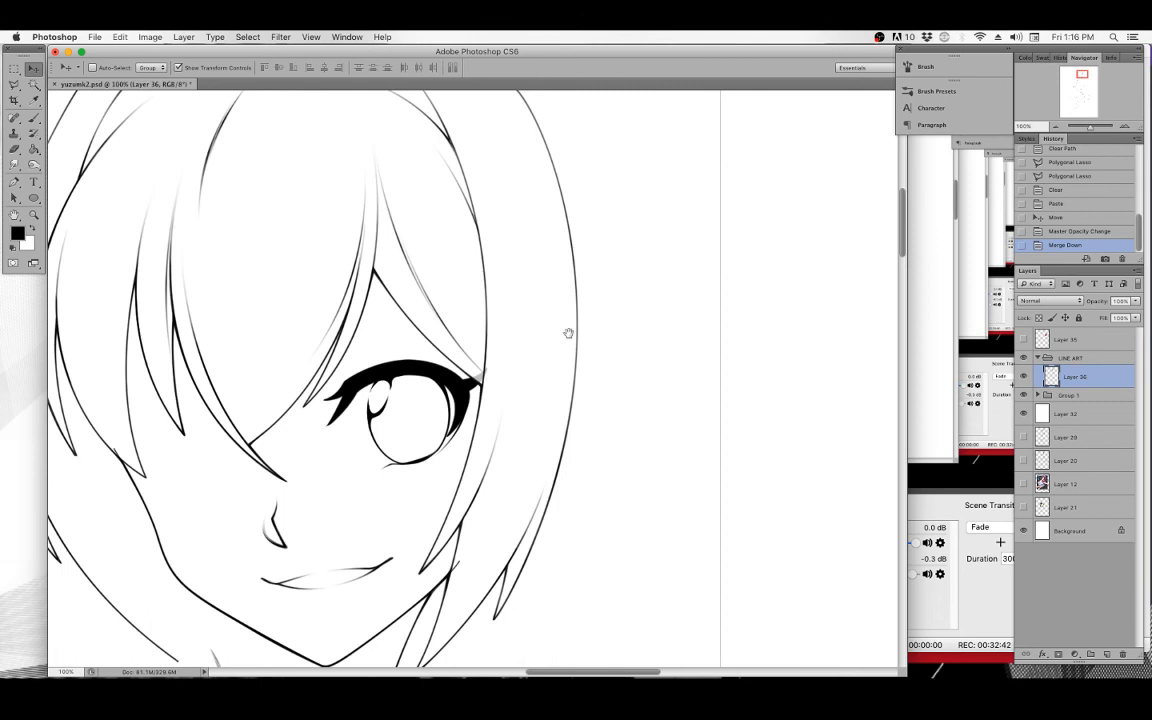
drag(588, 262, 539, 314)
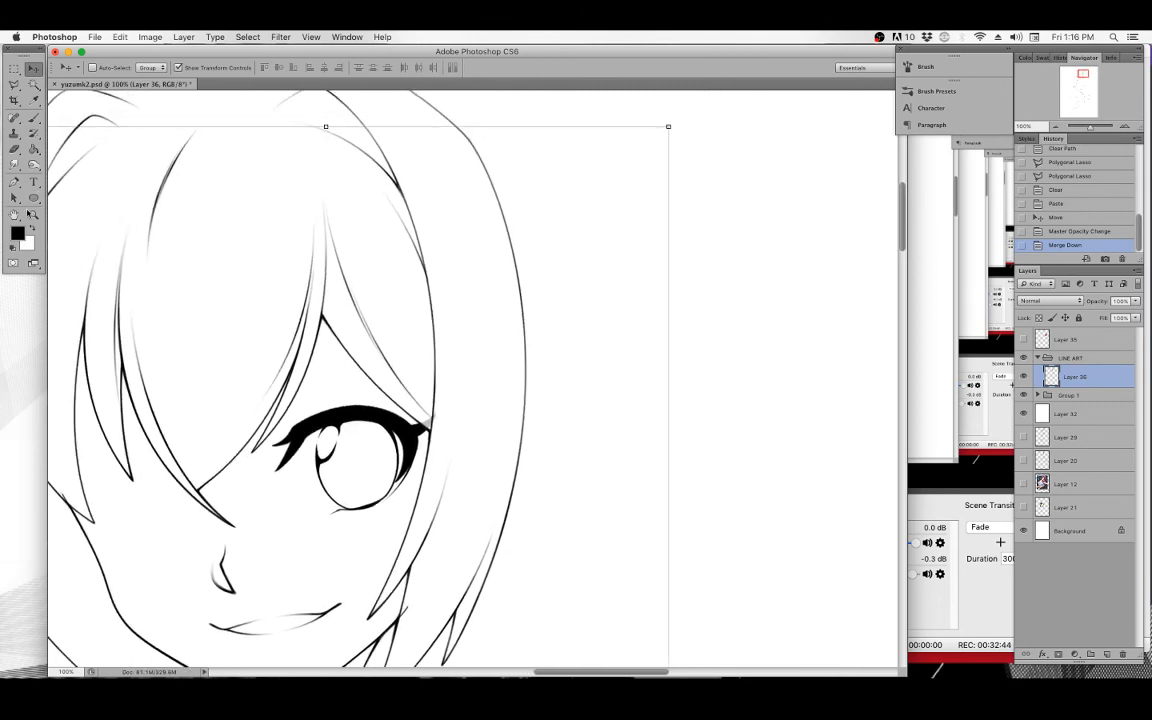
click(33, 215)
click(443, 432)
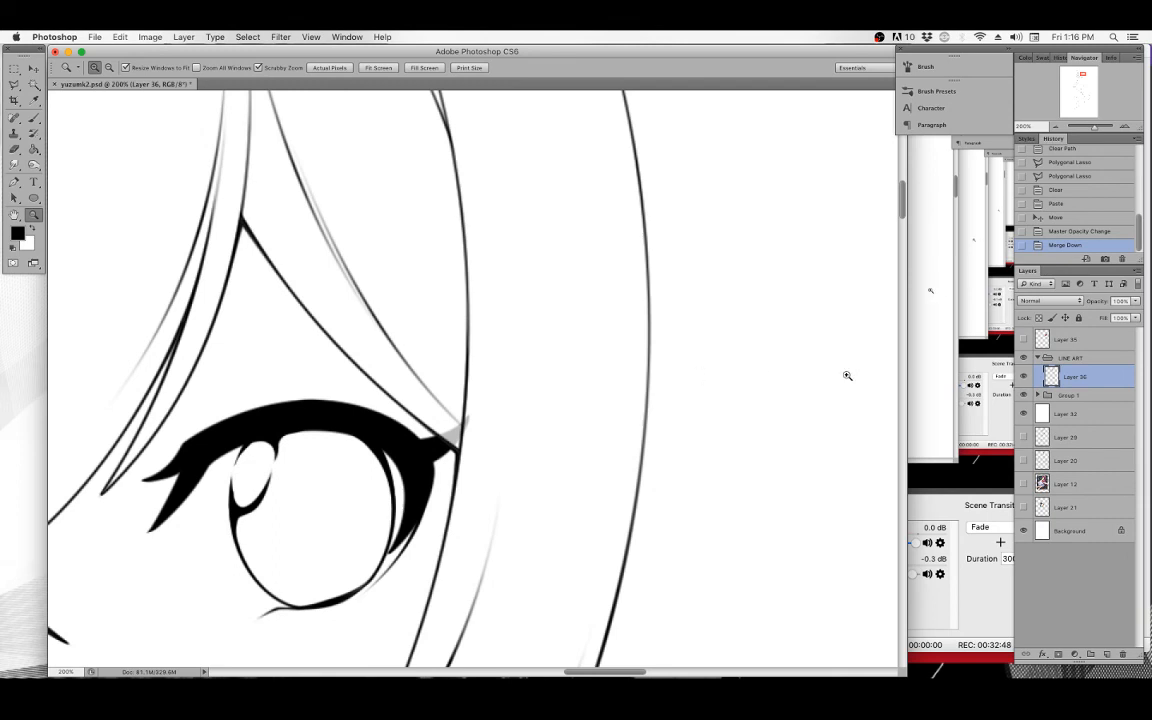
drag(504, 388, 509, 411)
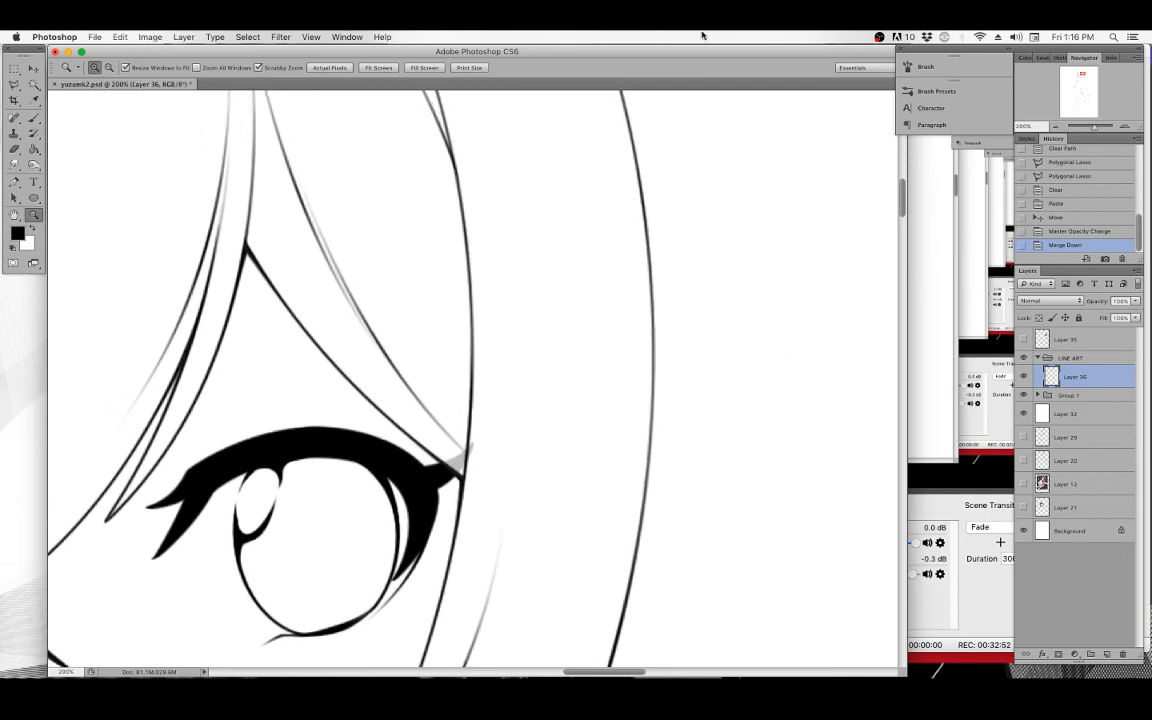
key(super+minus)
scroll(512, 293, up, 3)
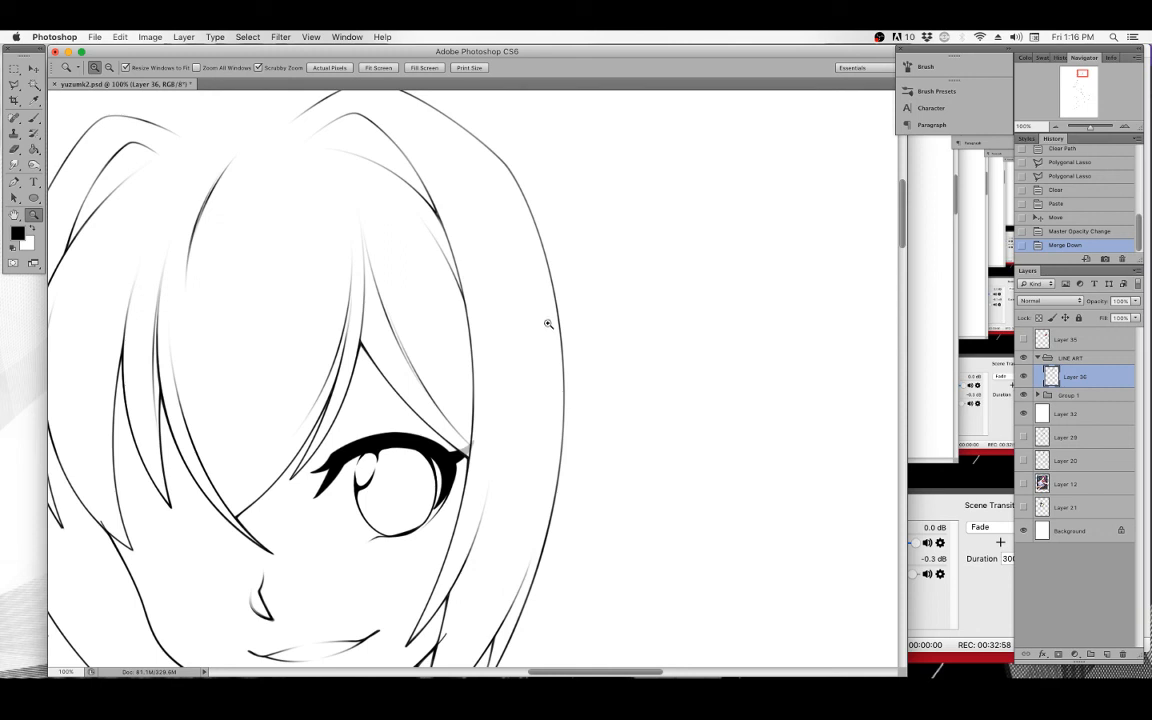
scroll(560, 330, down, 2)
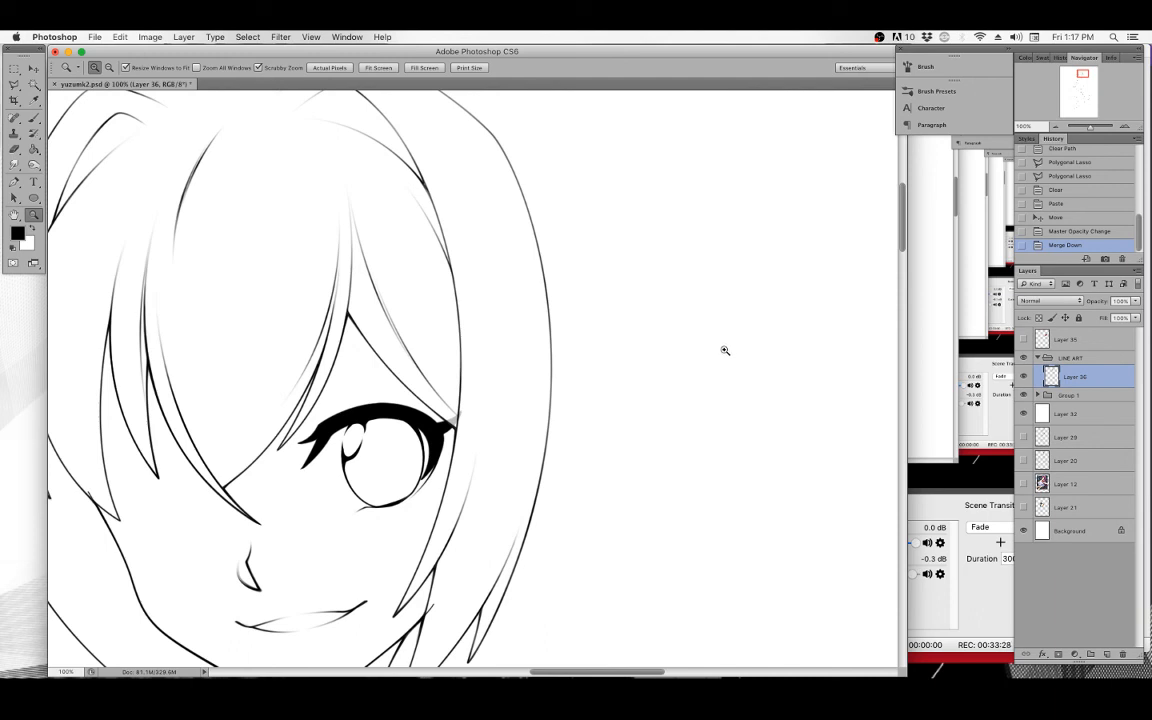
Show Layer 29's sketch again and pan over the head and hair to review the inked lines against it.
click(1022, 437)
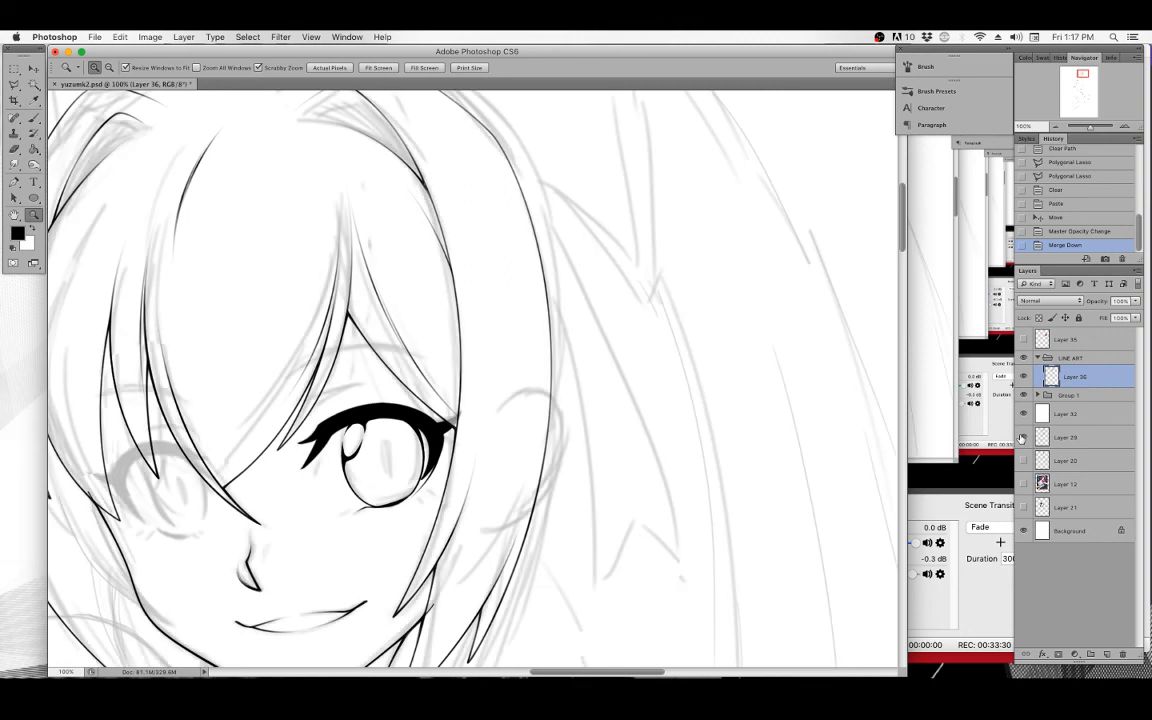
drag(732, 270, 748, 298)
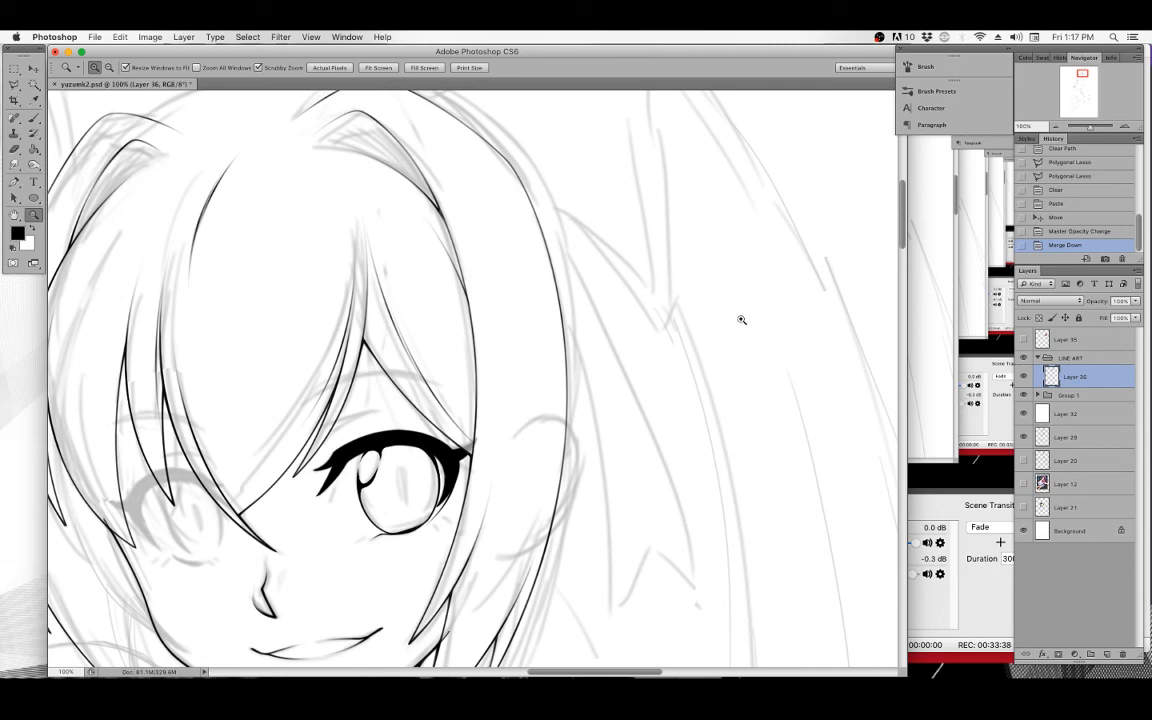
drag(733, 275, 752, 326)
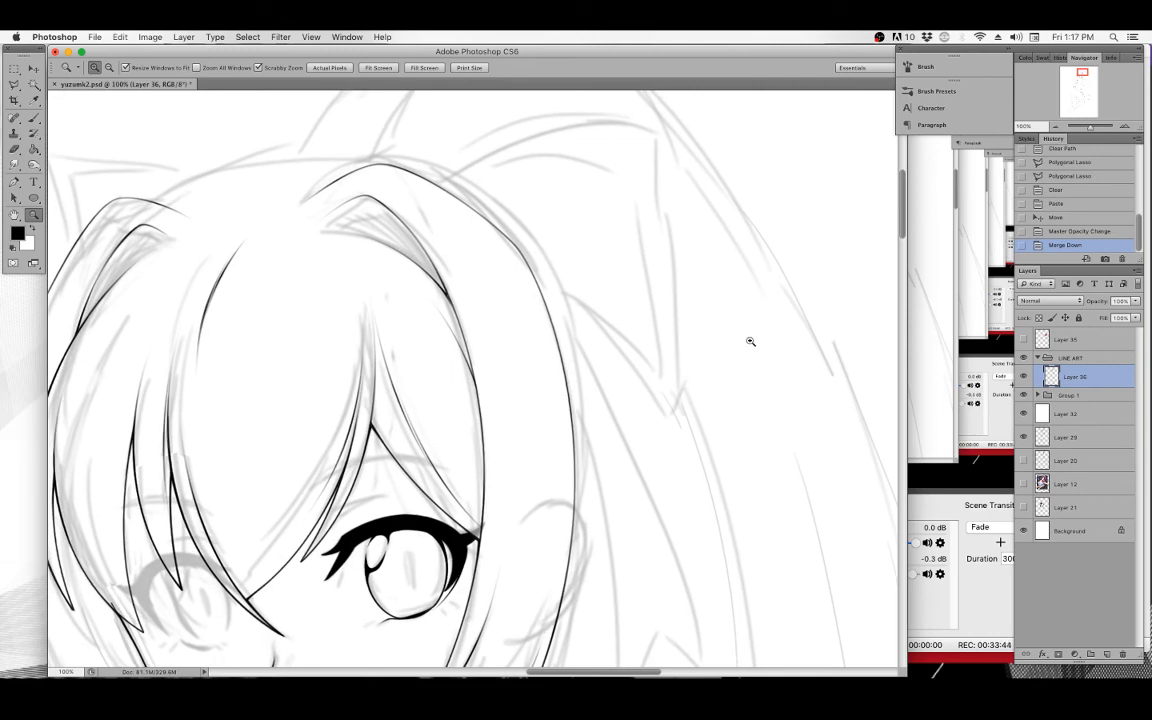
key(super+minus)
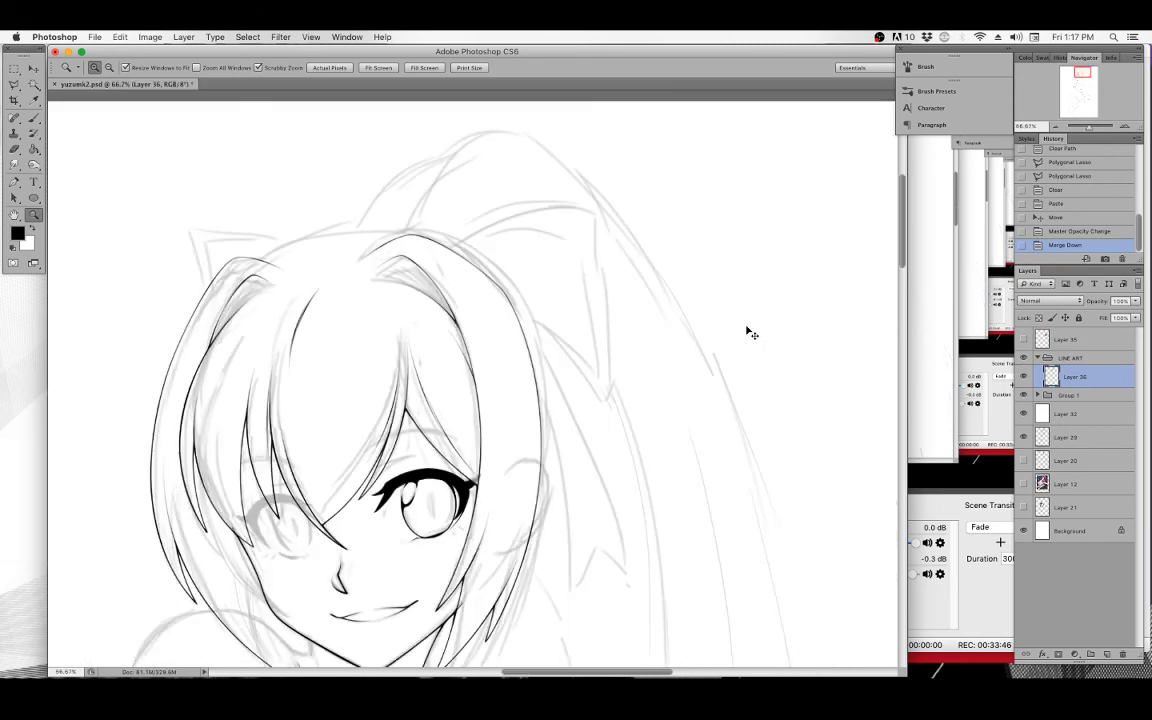
drag(650, 480, 582, 446)
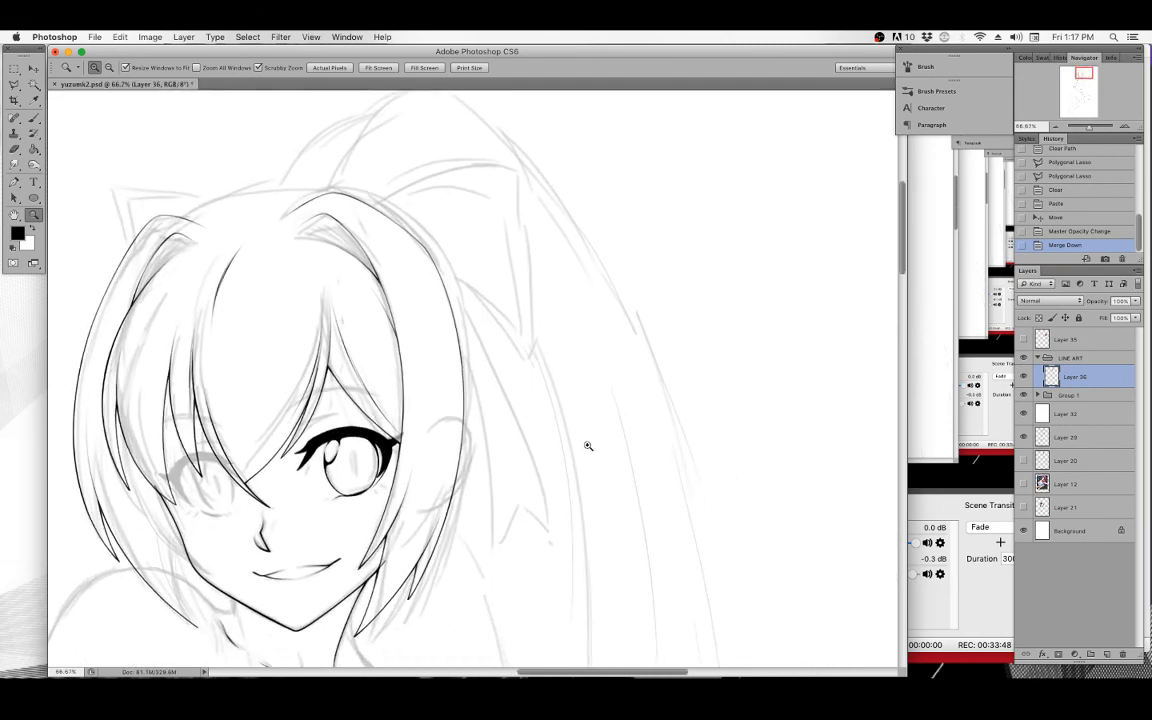
mouse_move(648, 350)
mouse_down()
mouse_move(604, 432)
mouse_move(630, 450)
mouse_move(600, 417)
mouse_up()
drag(651, 455, 663, 442)
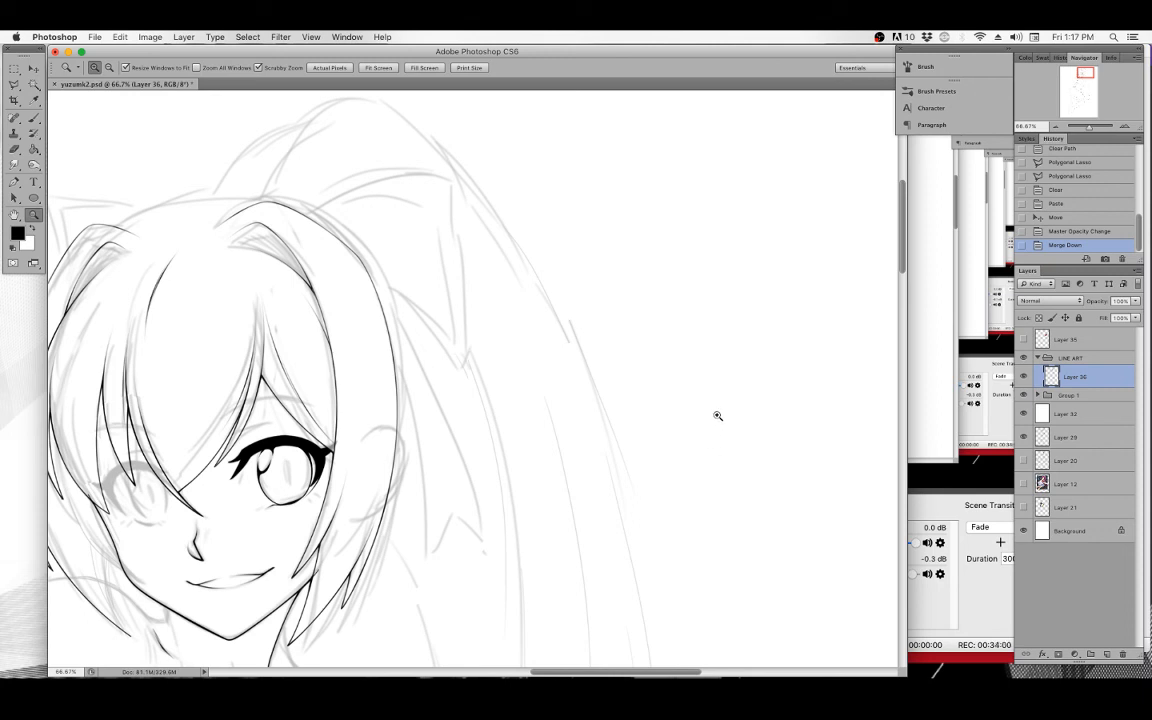
drag(713, 425, 750, 402)
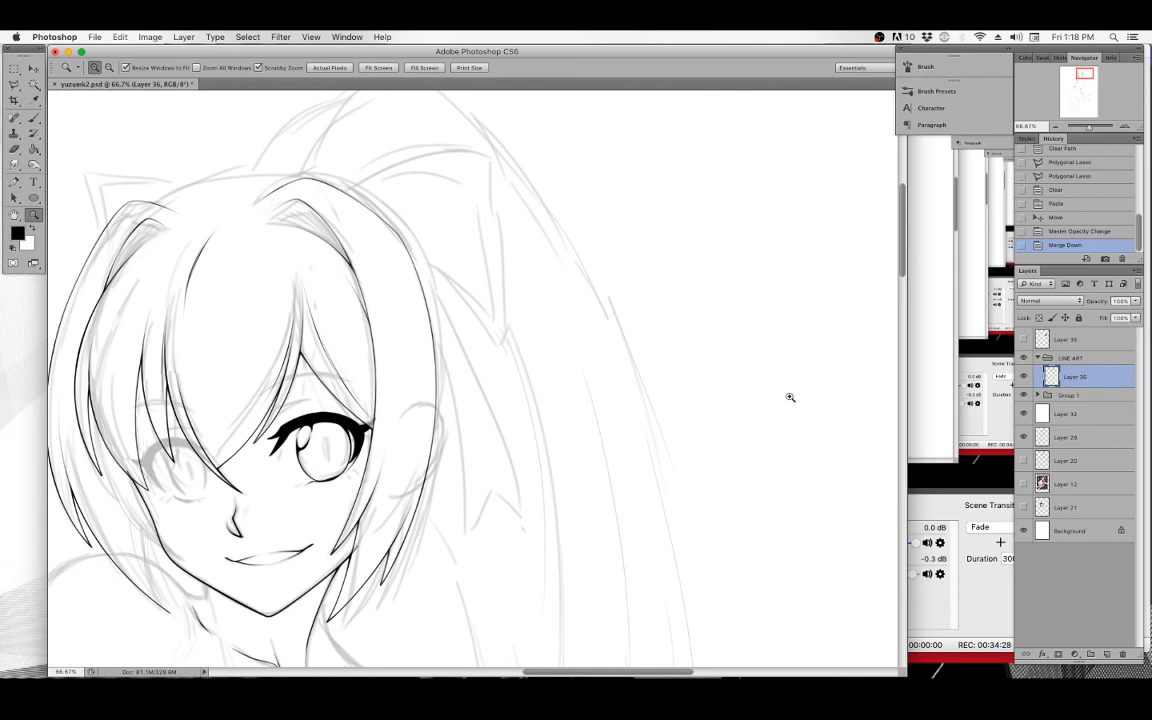
click(973, 632)
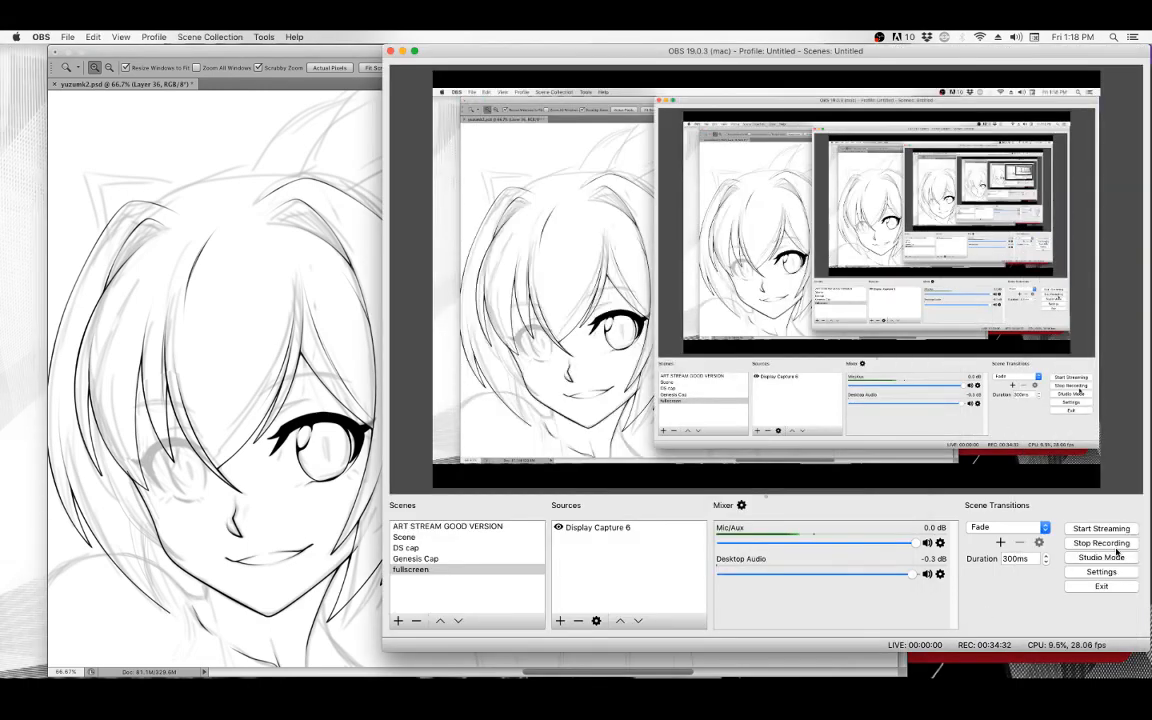